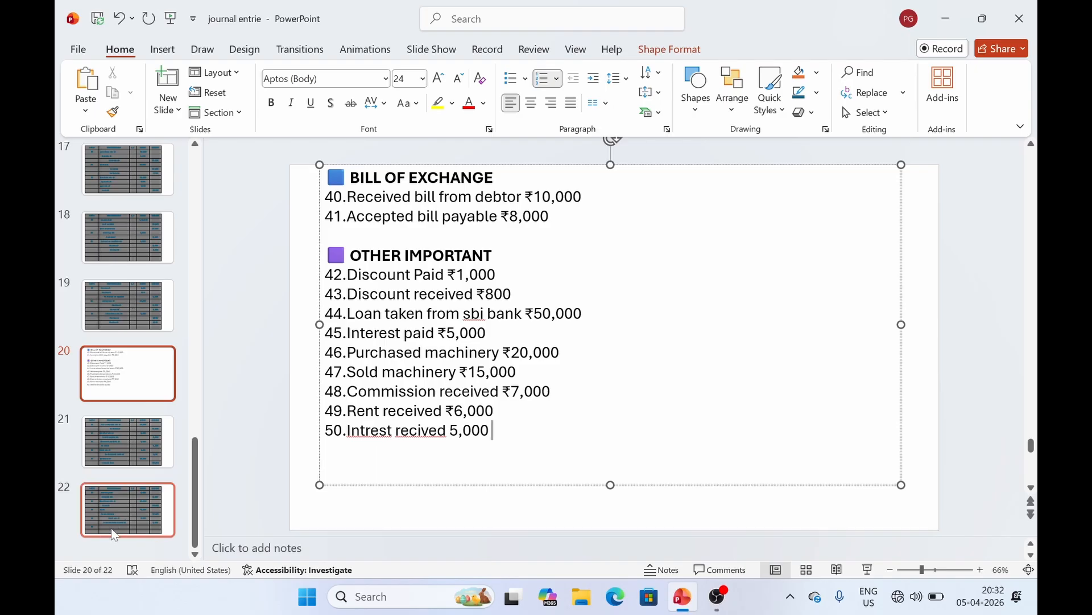
# Finish editing slide 20's transaction list and bring up the journal table on slide 22
pyautogui.click(162, 466)
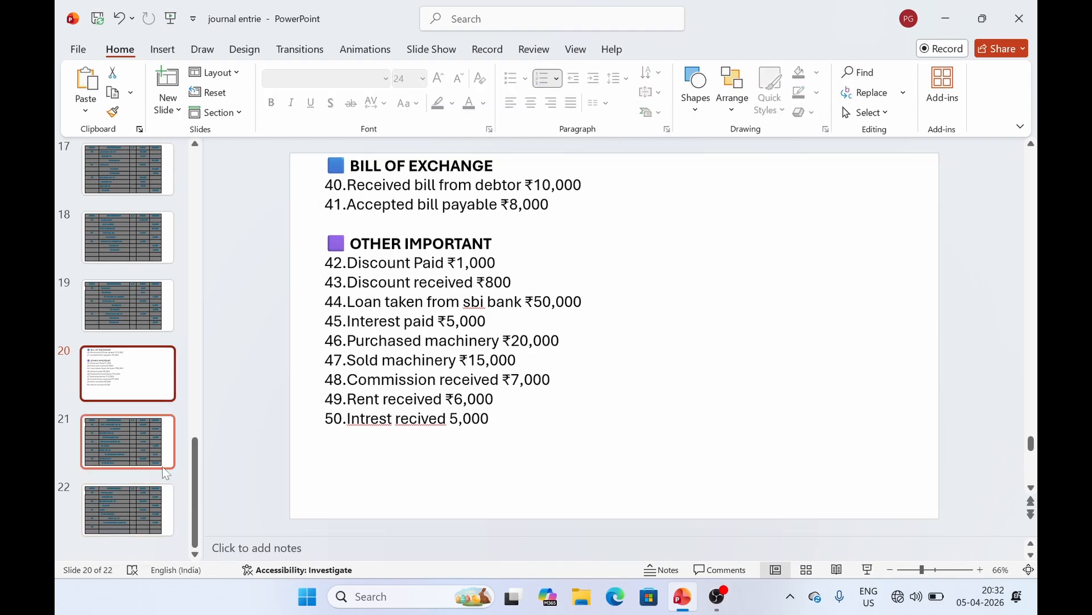
pyautogui.click(110, 521)
# Enter 'cash a/c' in row 39's particulars on slide 22, checking it against slide 20's list
pyautogui.click(438, 462)
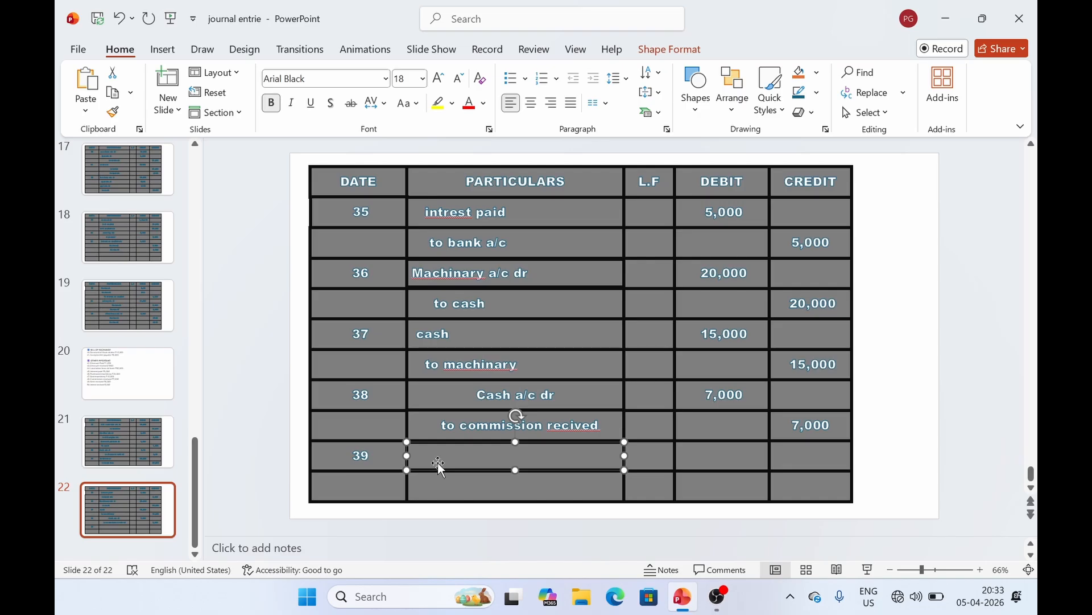
pyautogui.write('cas')
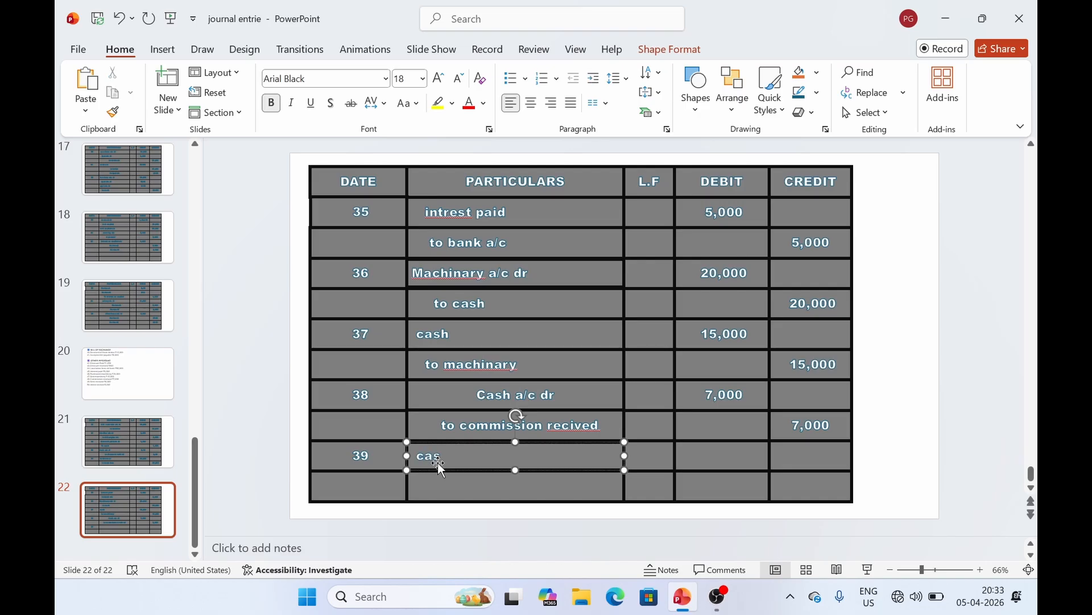
pyautogui.write('h a/c')
pyautogui.click(712, 463)
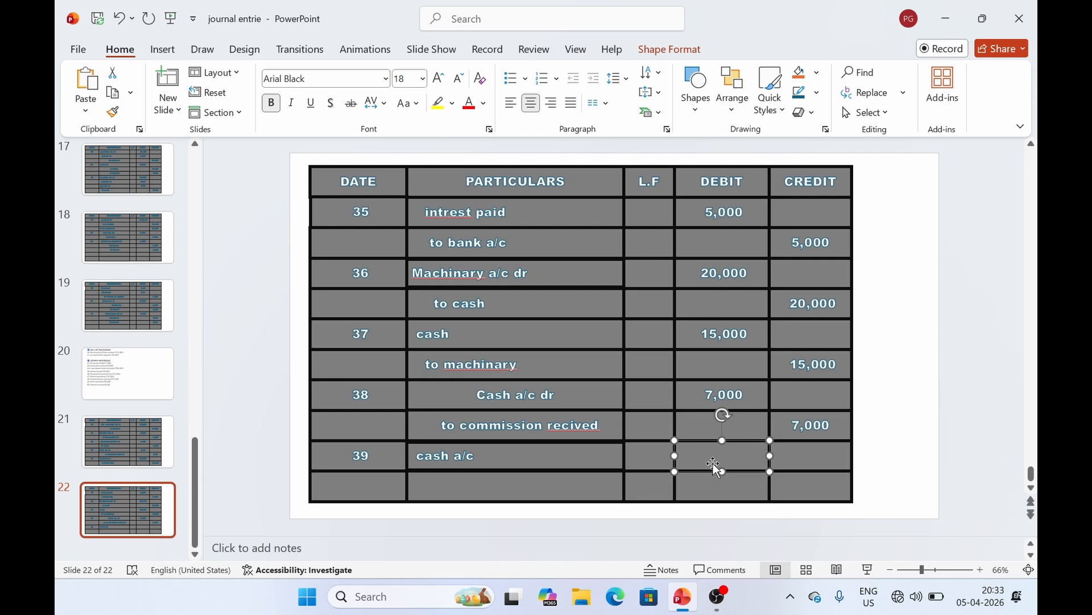
pyautogui.click(125, 385)
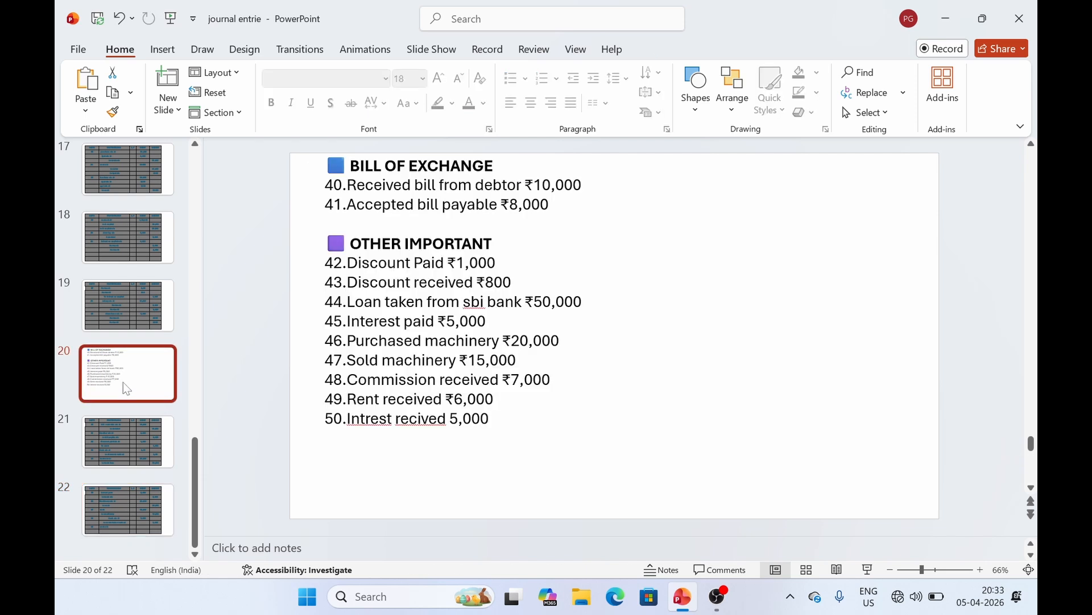
pyautogui.click(142, 516)
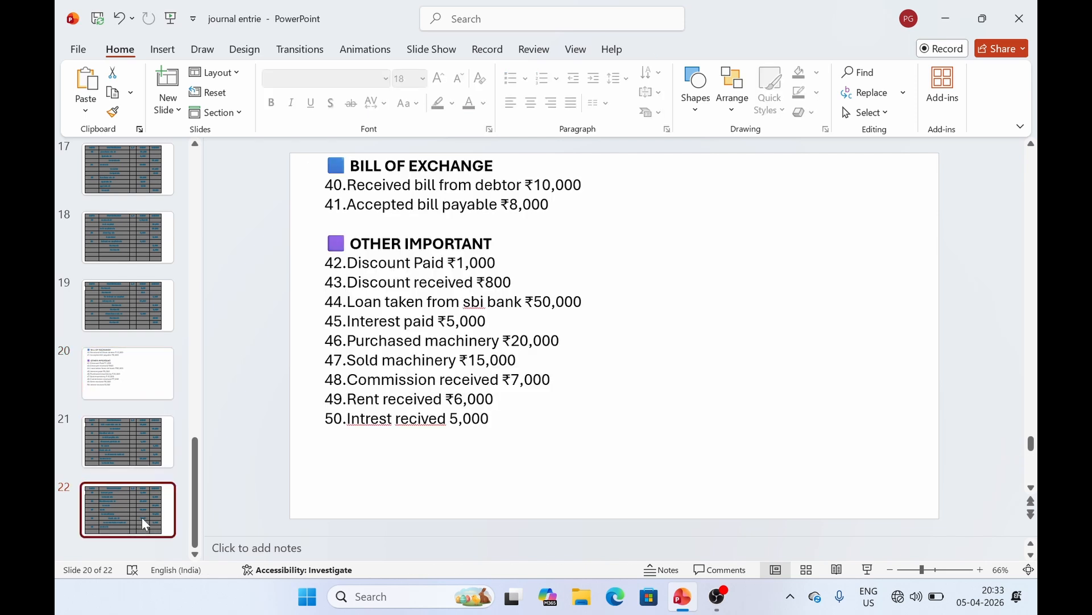
pyautogui.click(116, 395)
pyautogui.click(150, 536)
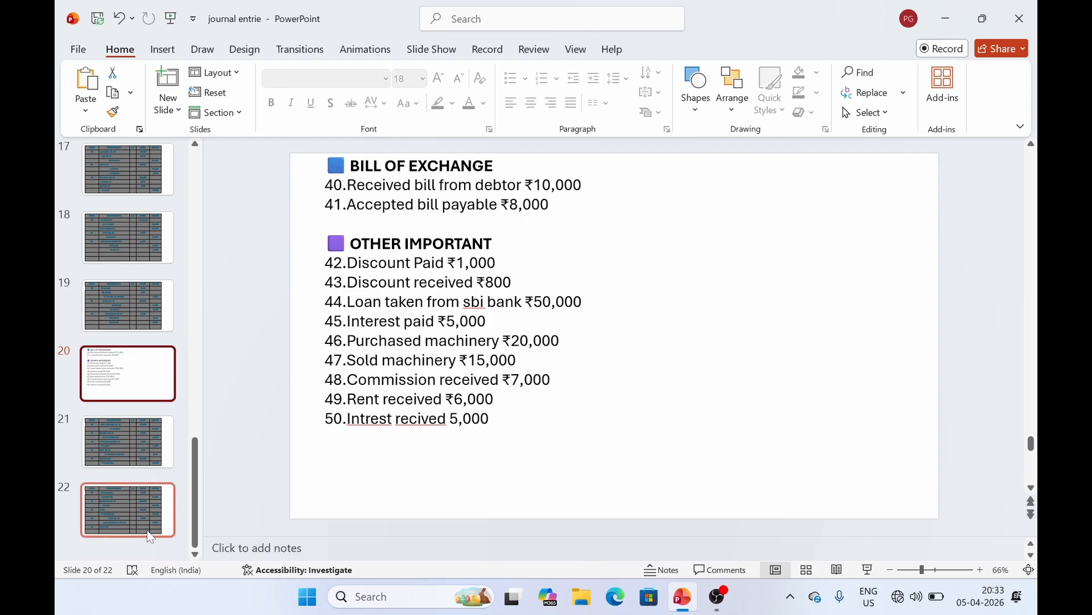
# Fill row 39 with a 6,000 debit and the rent received credit, then return to slide 20
pyautogui.click(729, 473)
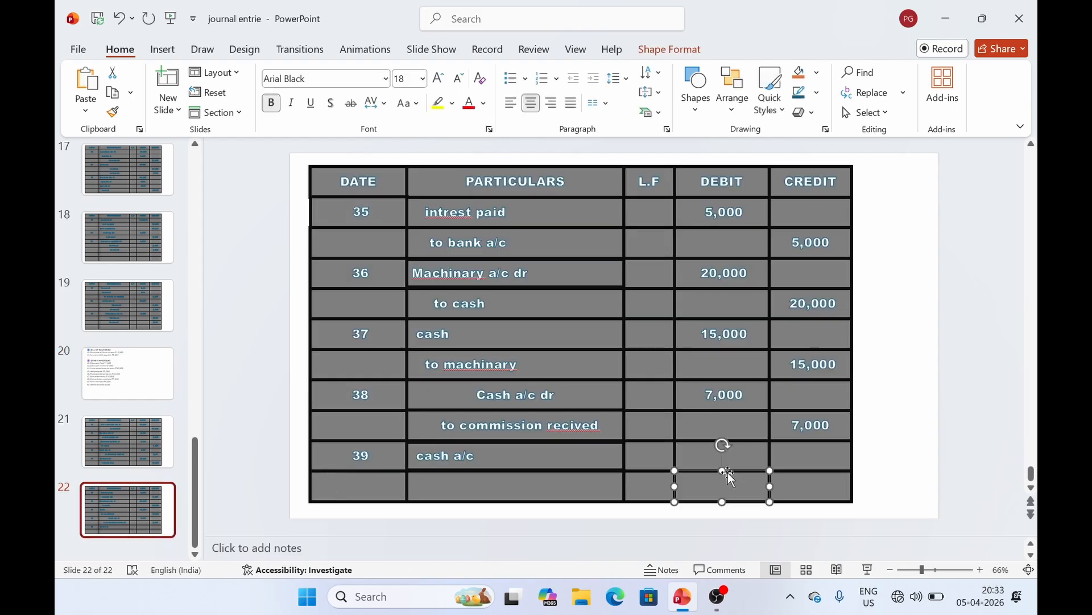
pyautogui.moveTo(703, 461); pyautogui.dragTo(704, 461)
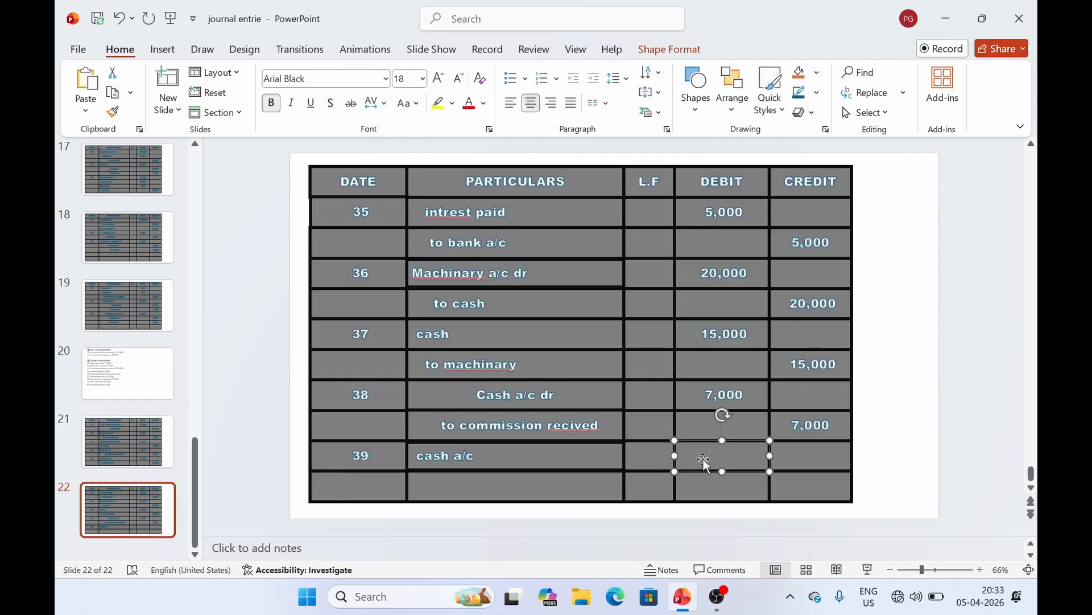
pyautogui.write('6,000')
pyautogui.write('e')
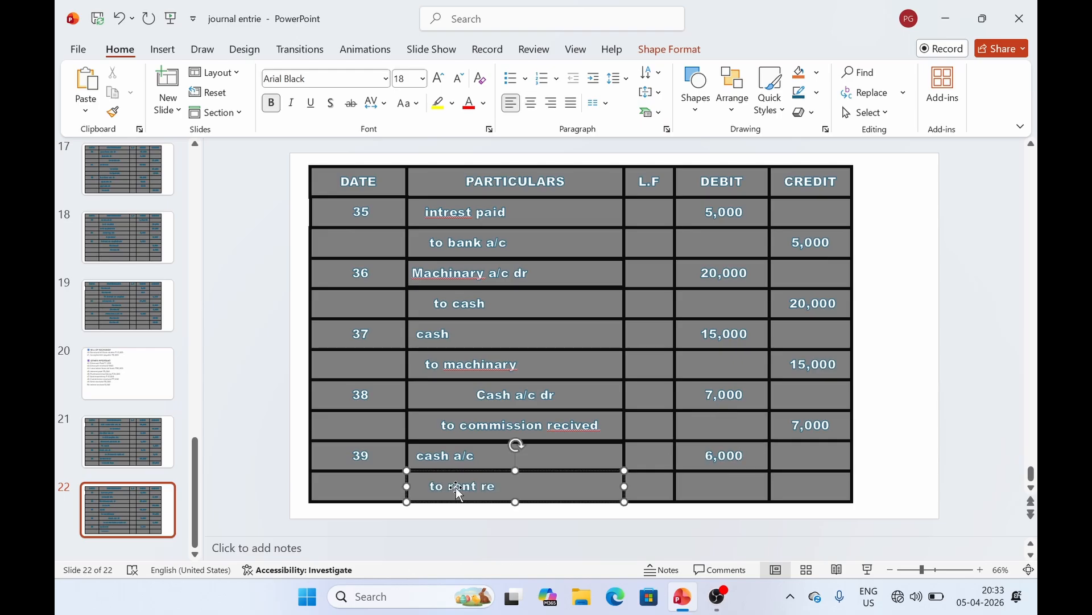
pyautogui.write('cived')
pyautogui.click(796, 485)
pyautogui.write('6,000')
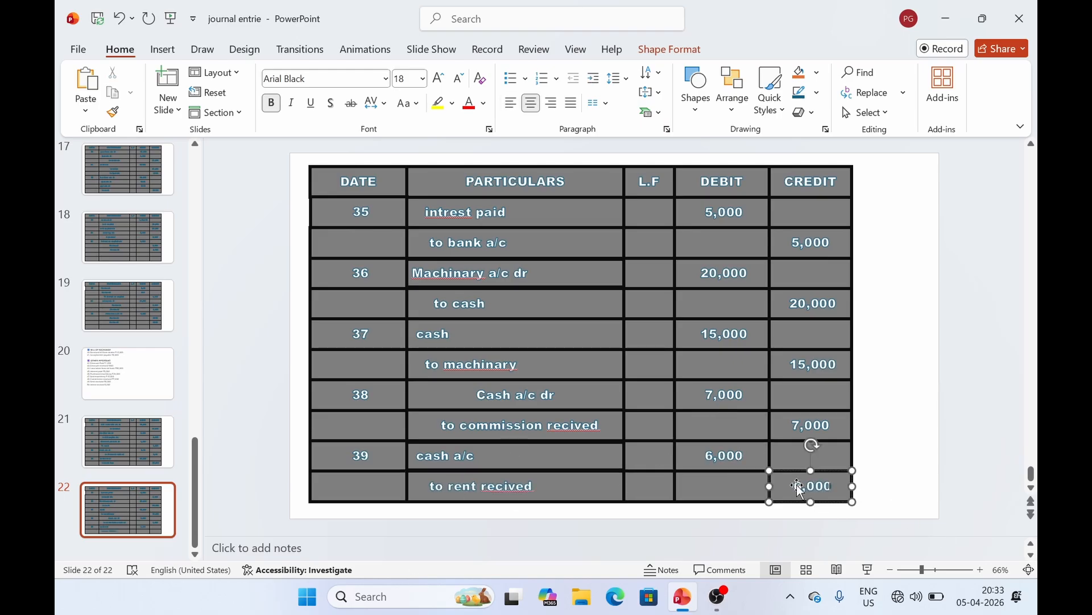
pyautogui.click(128, 373)
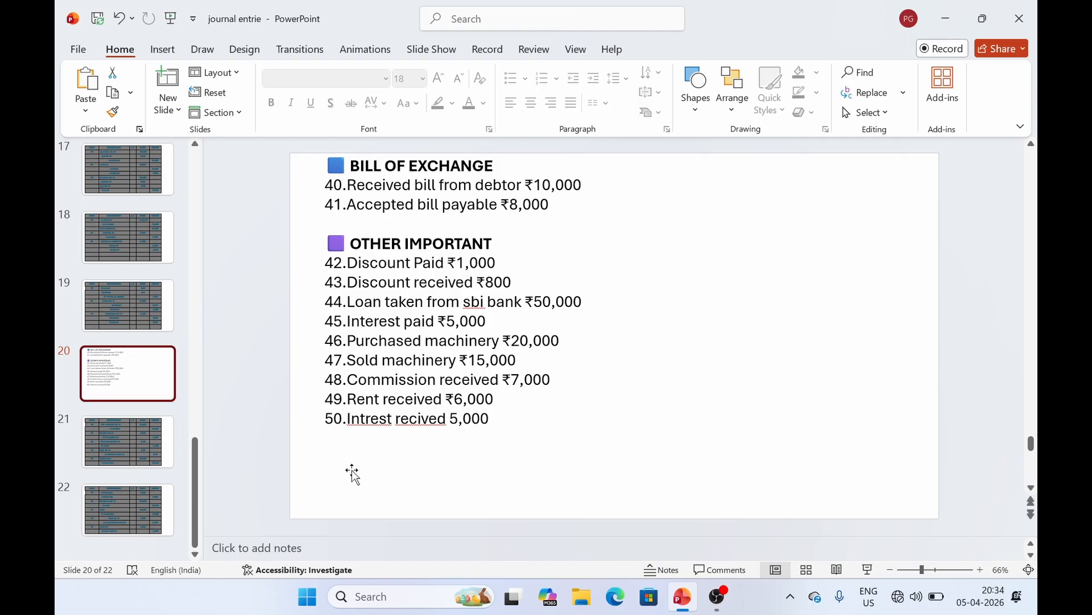
# Launch TallyPrime from the desktop in educational mode, then switch back to PowerPoint
pyautogui.press('super+d')
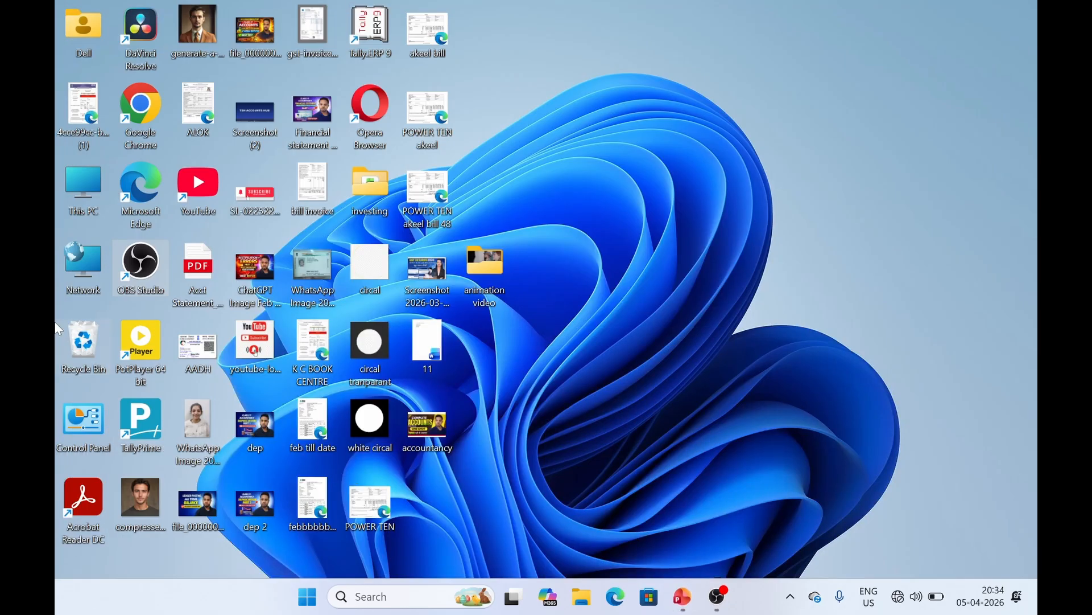
pyautogui.doubleClick(153, 423)
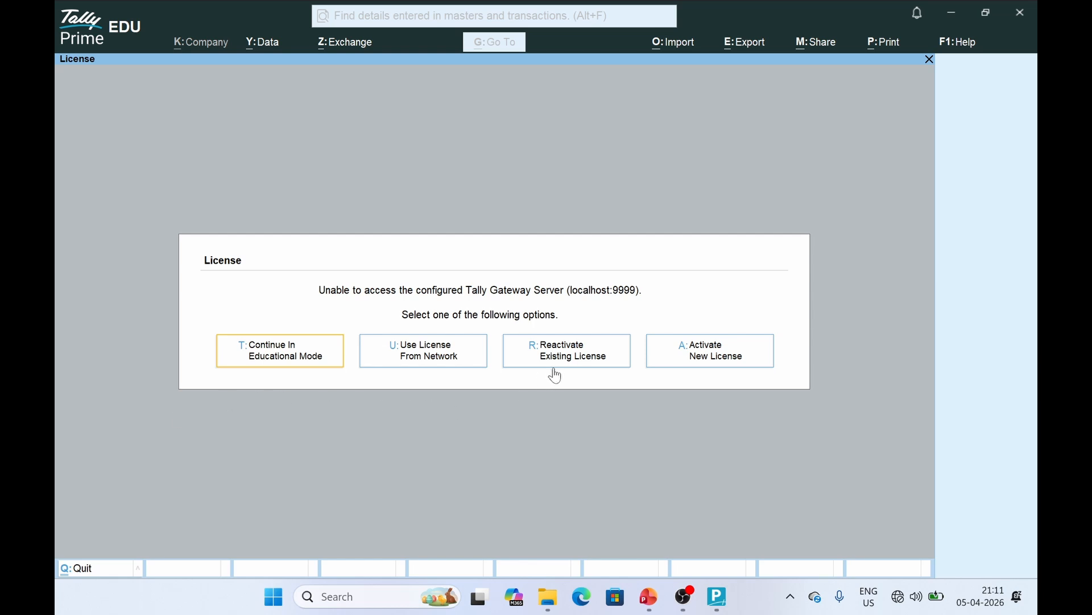
pyautogui.click(268, 365)
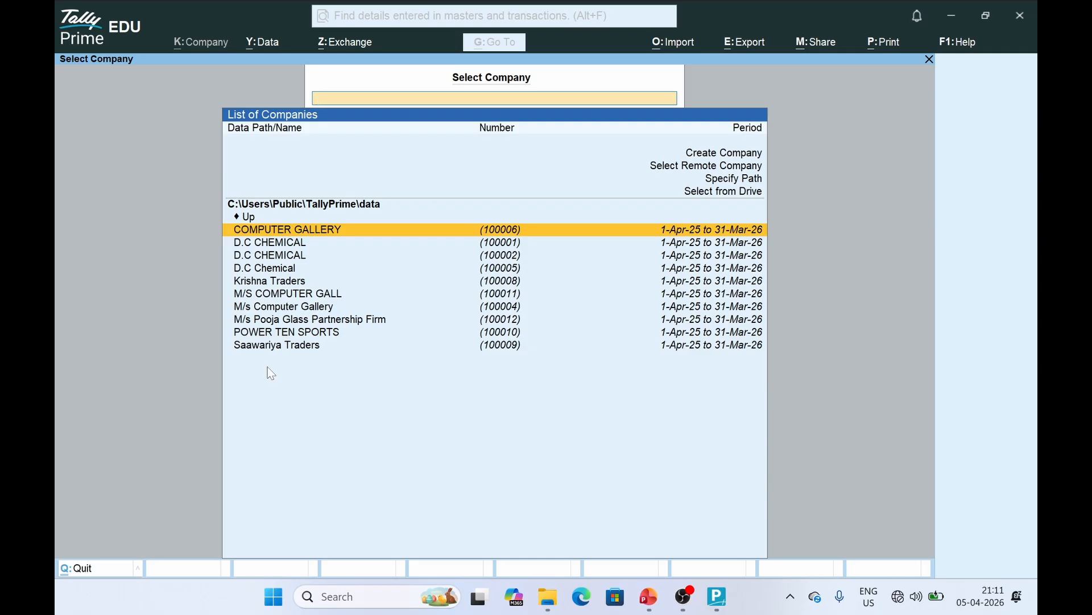
pyautogui.hotkey('alt', 'Tab')
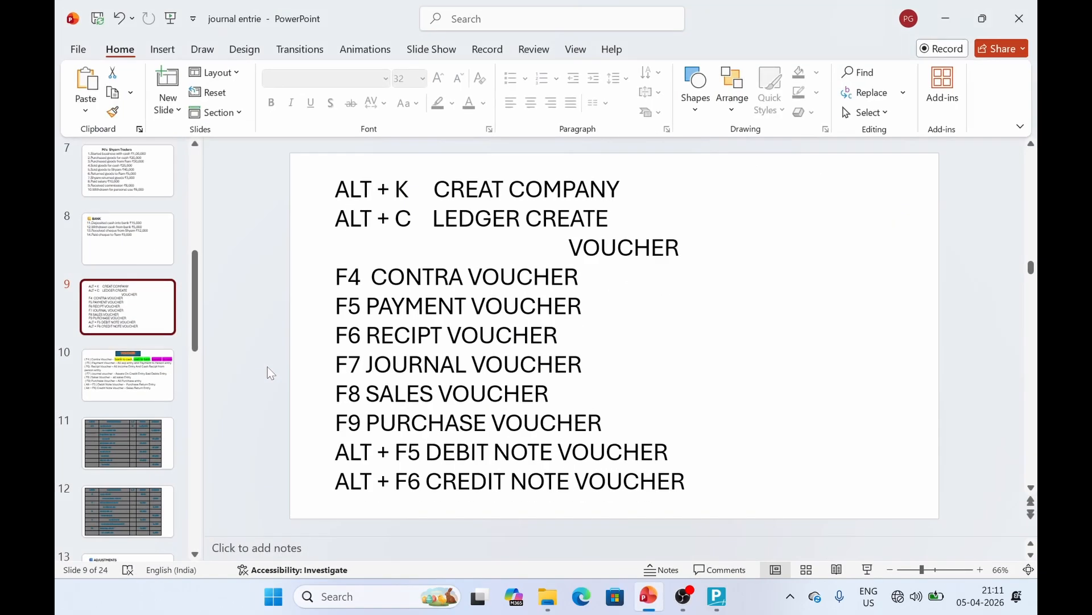
# View slide 10 and slide 7's Shyam Traders transactions, then return to TallyPrime
pyautogui.click(159, 367)
pyautogui.click(154, 195)
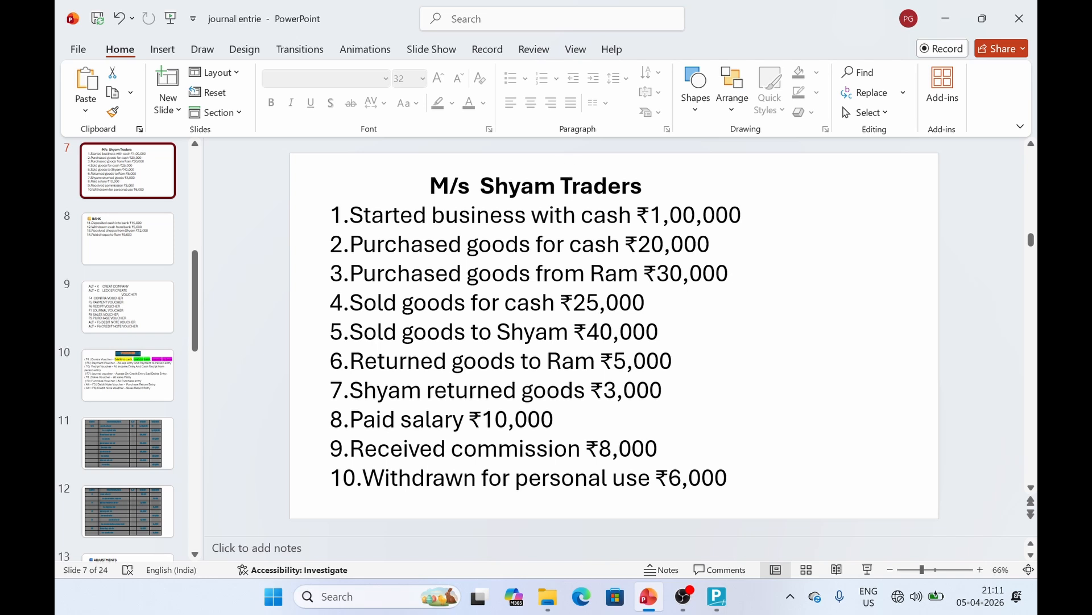
pyautogui.click(717, 596)
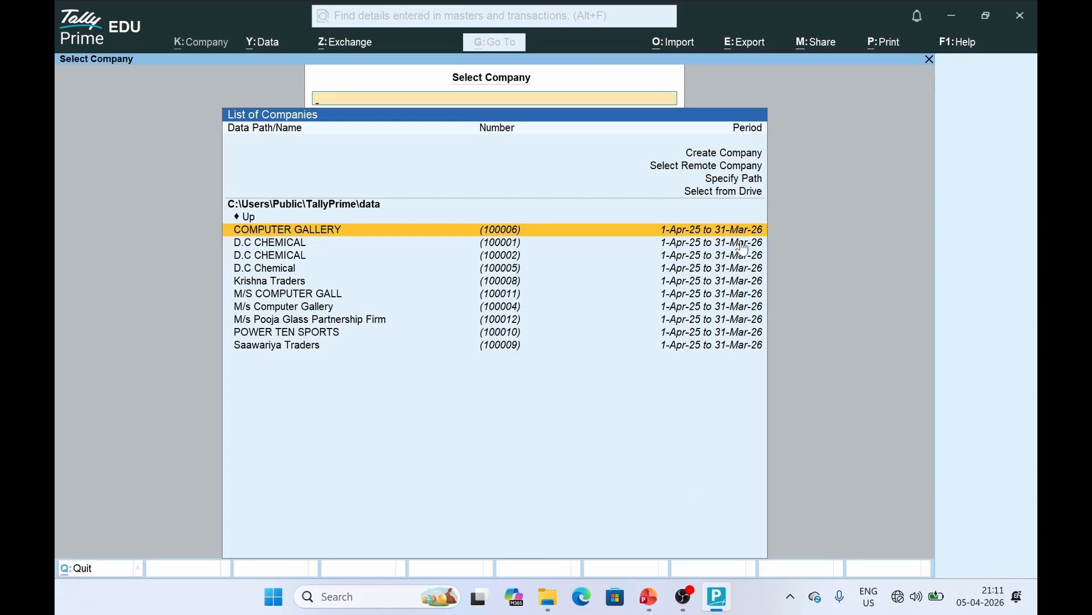
# Start a new company named 'M/s Shyam Trader' and enter its address
pyautogui.click(709, 157)
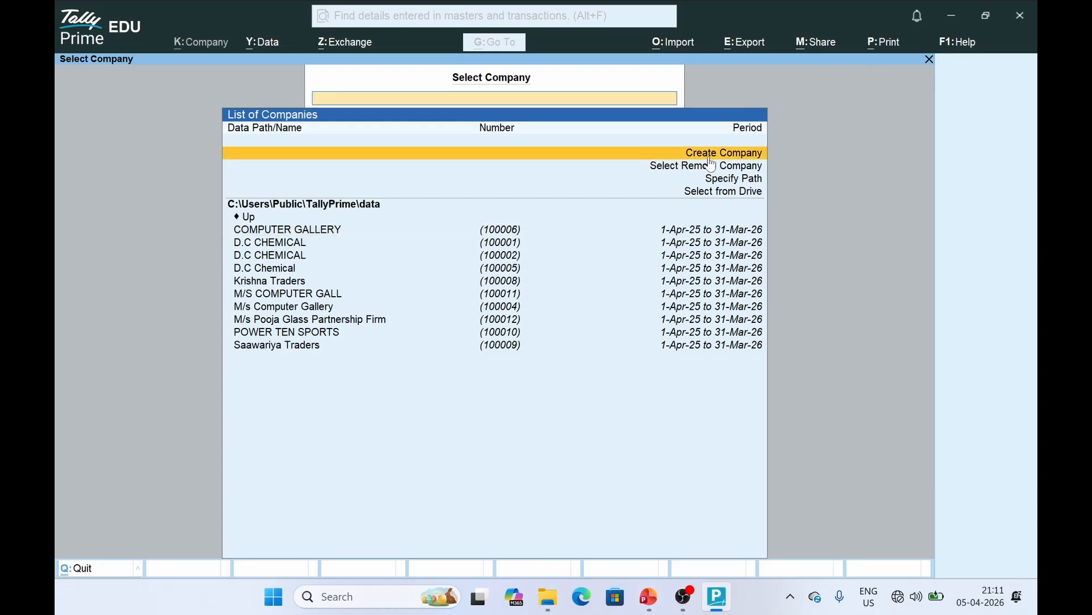
pyautogui.click(710, 158)
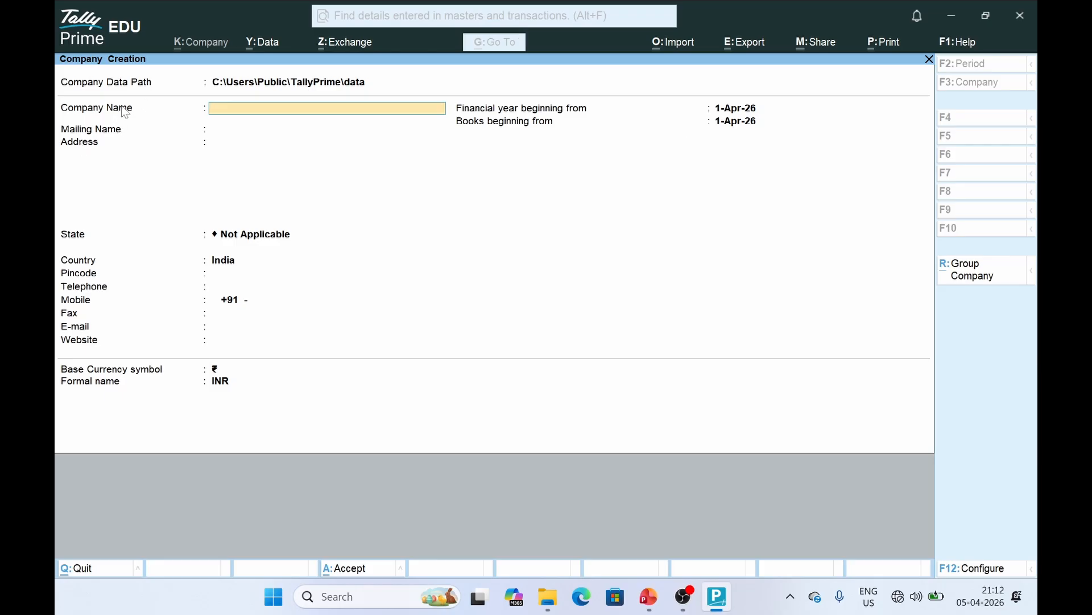
pyautogui.write('M/s Shyam Trader')
pyautogui.press('Return')
pyautogui.press('Return')
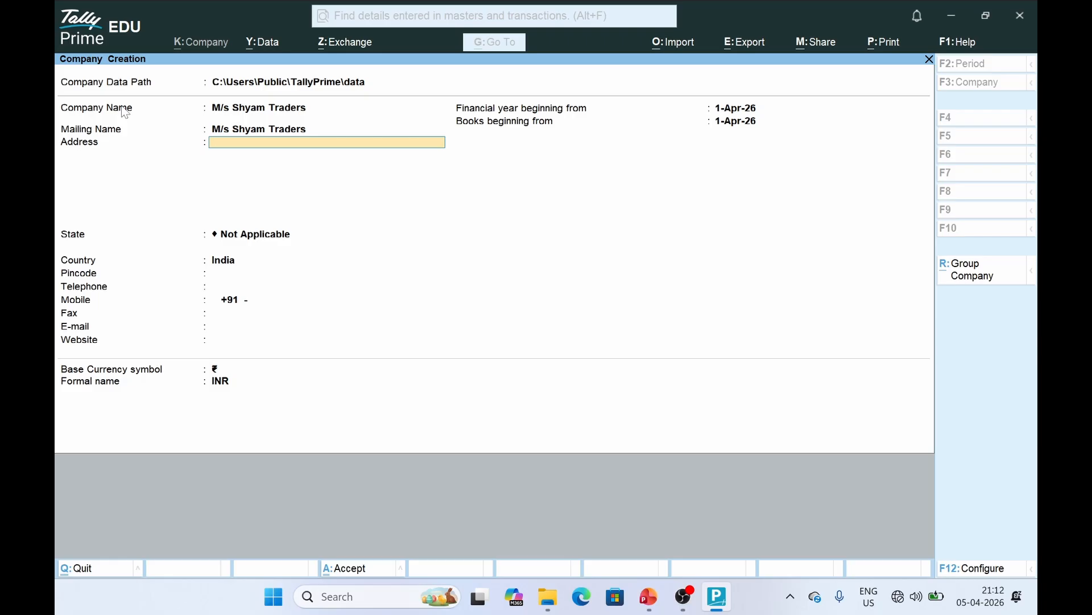
pyautogui.write('Firozabad')
pyautogui.press('Return')
# Set state Uttar Pradesh, enter the pincode and mobile number, and accept the company details
pyautogui.press('Return')
pyautogui.write('U')
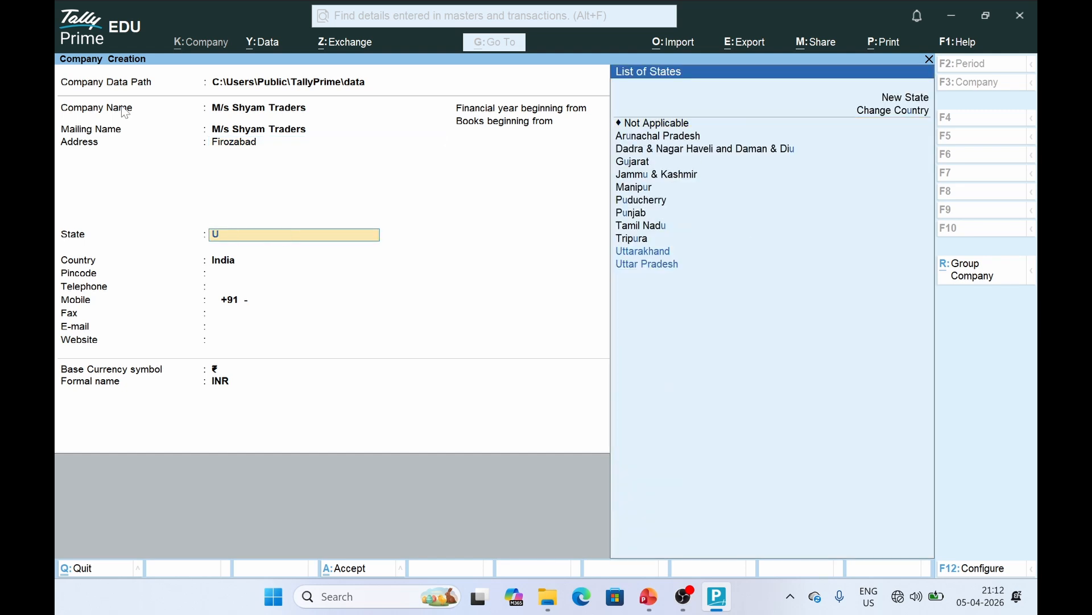
pyautogui.write('tt')
pyautogui.press('Down')
pyautogui.press('Return')
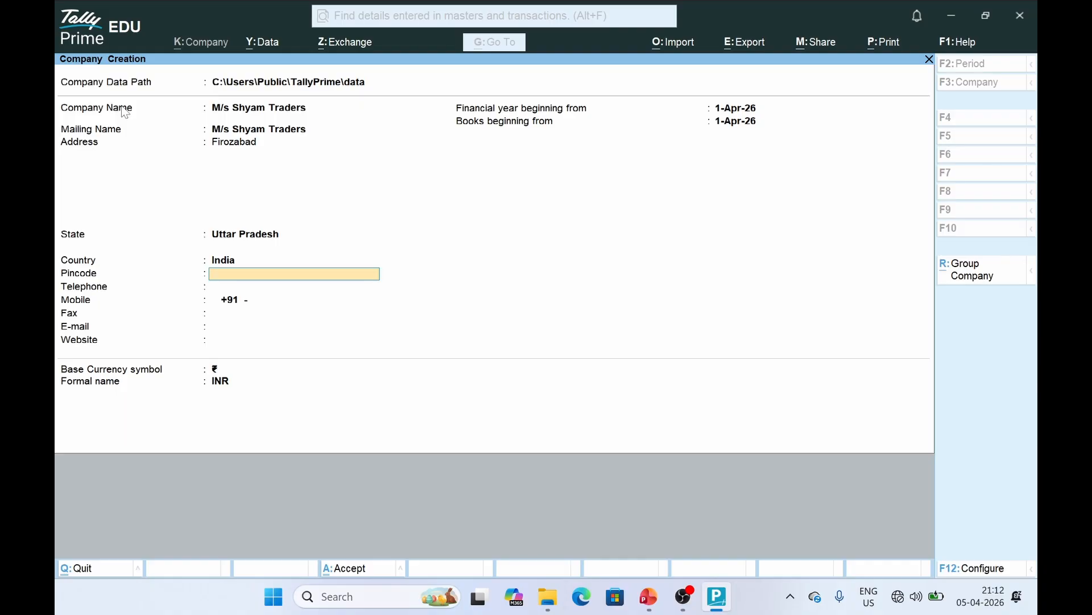
pyautogui.write('283203')
pyautogui.press('Return')
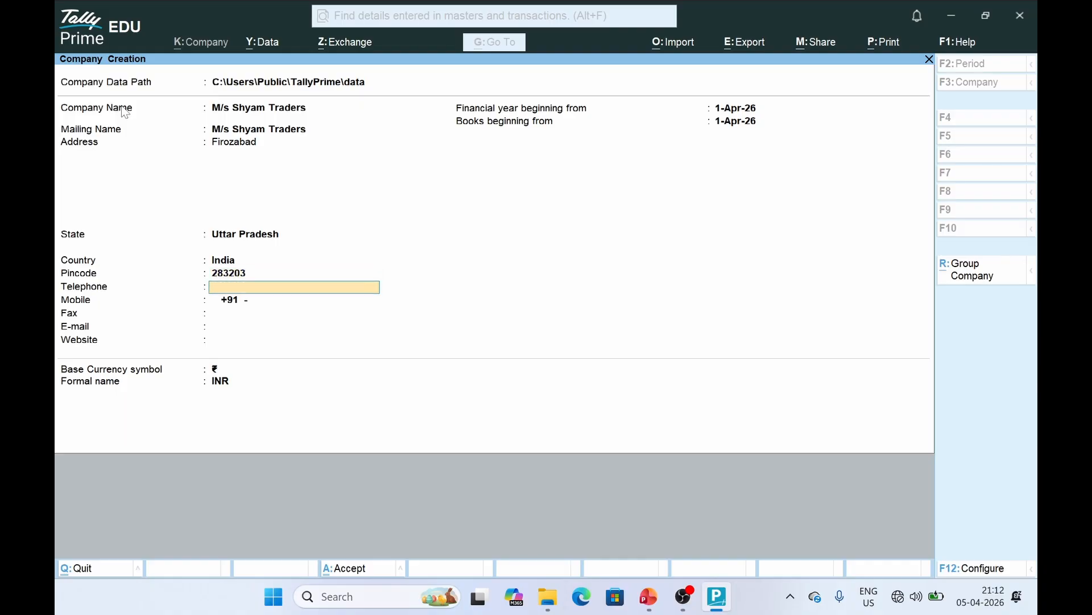
pyautogui.press('Return')
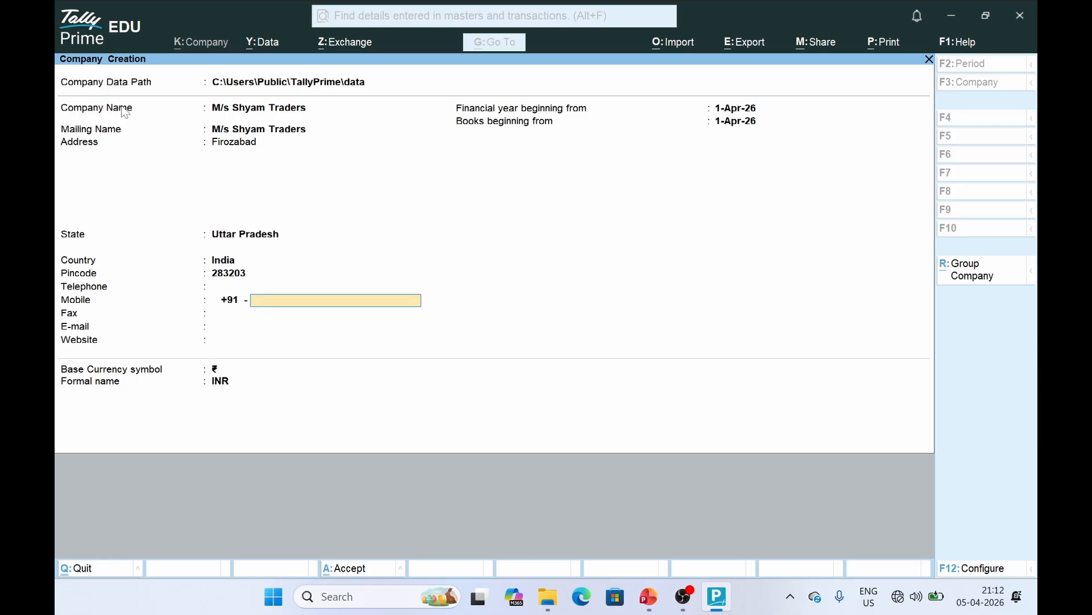
pyautogui.press('Return')
pyautogui.press('Return')
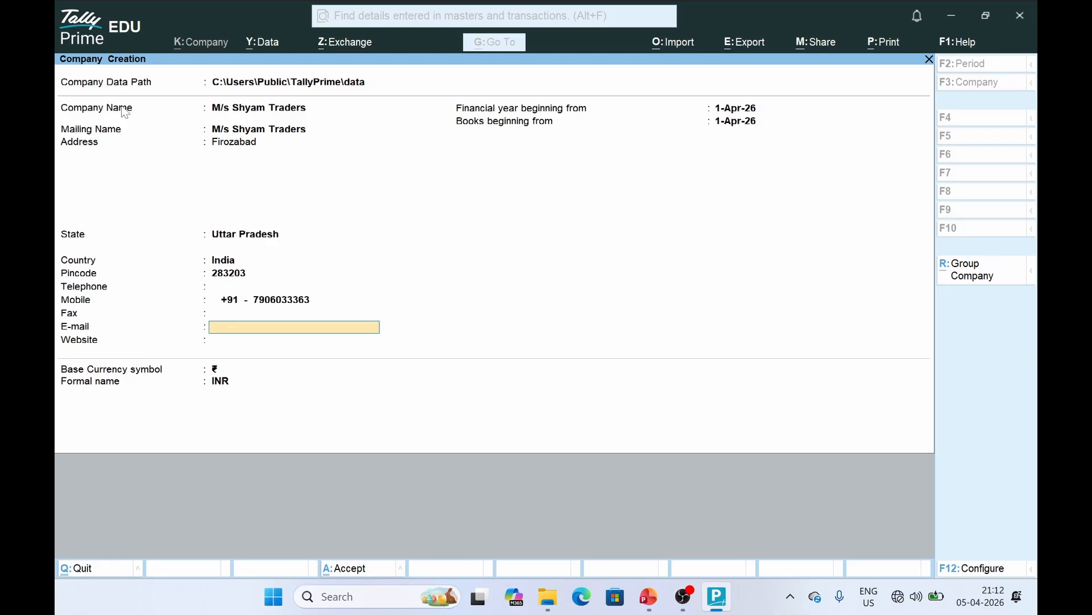
pyautogui.press('Return')
pyautogui.press('Return')
pyautogui.press('Return')
pyautogui.press('Return')
pyautogui.press('Return')
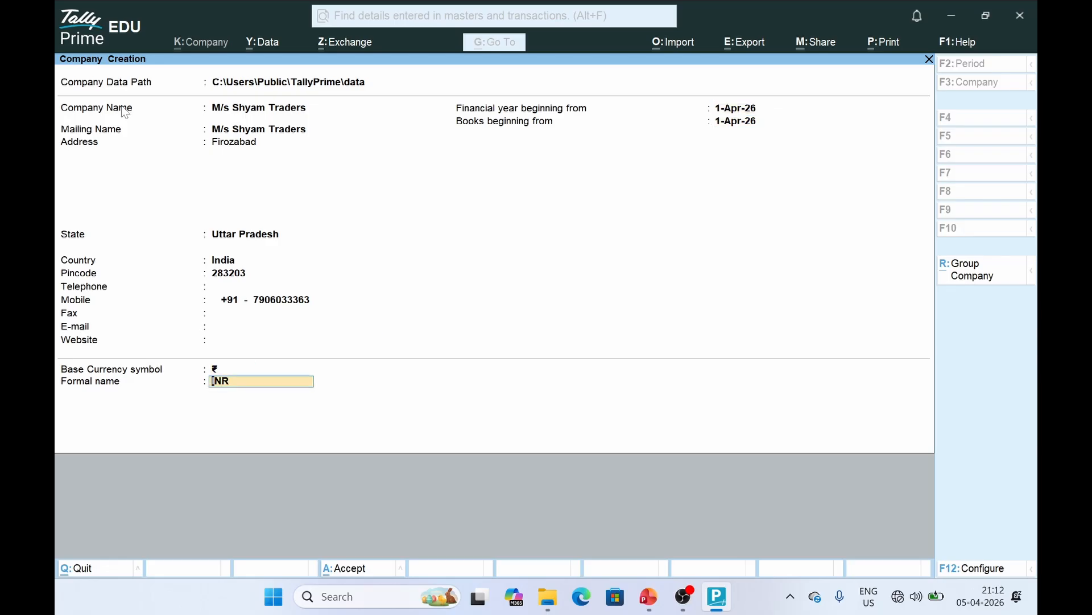
pyautogui.press('Return')
pyautogui.press('Return')
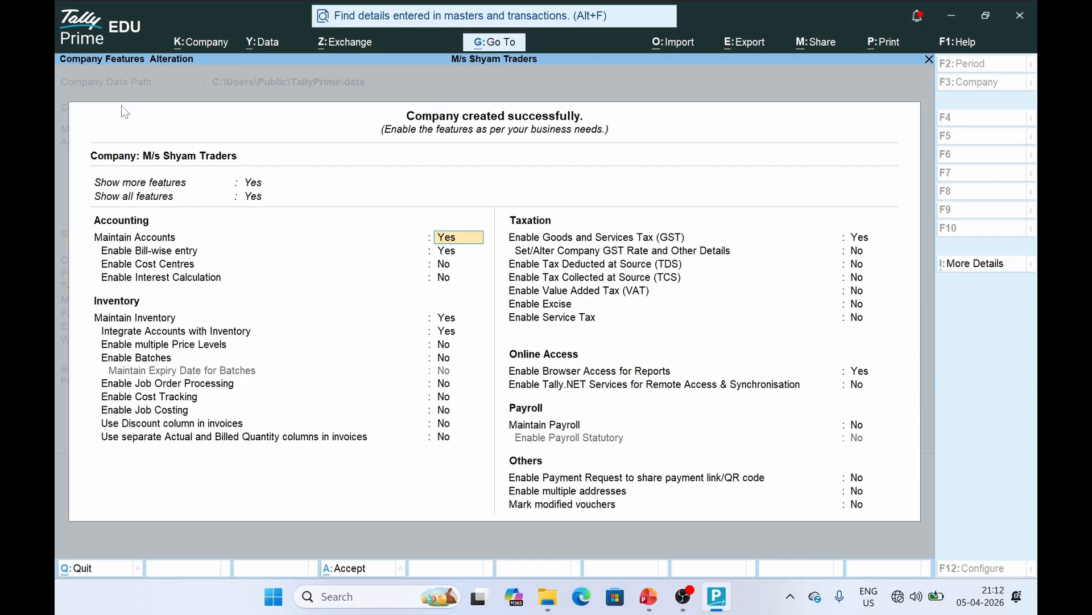
# Accept the company features with GST enabled and its details left blank, then switch to PowerPoint
pyautogui.press('Return')
pyautogui.press('Return')
pyautogui.press('Return')
pyautogui.press('Return')
pyautogui.press('Return')
pyautogui.press('Return')
pyautogui.press('Return')
pyautogui.press('Return')
pyautogui.press('Return')
pyautogui.press('Return')
pyautogui.press('Return')
pyautogui.press('Return')
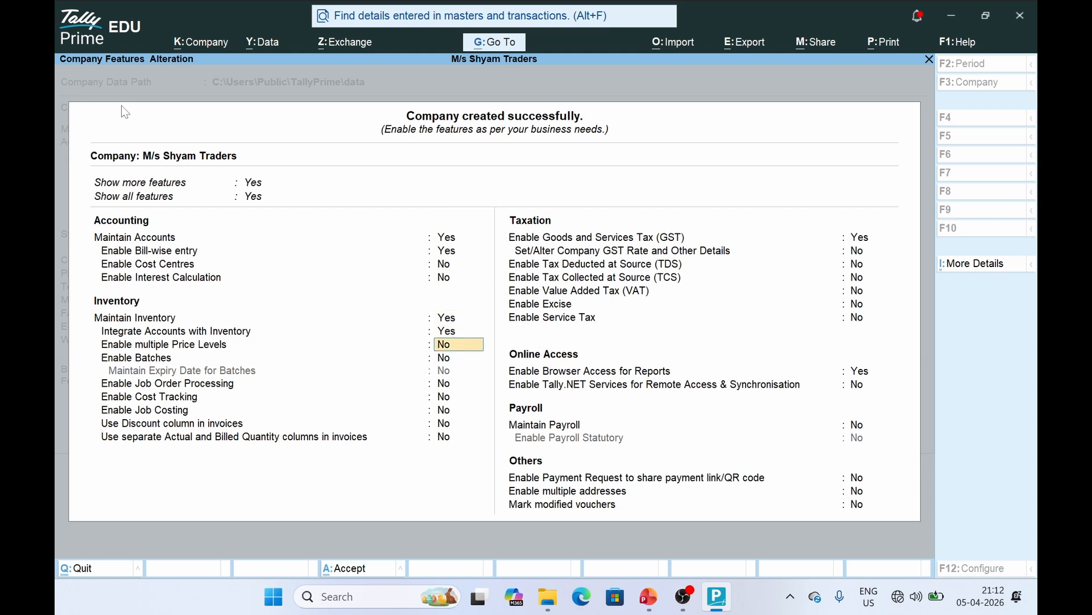
pyautogui.press('Return')
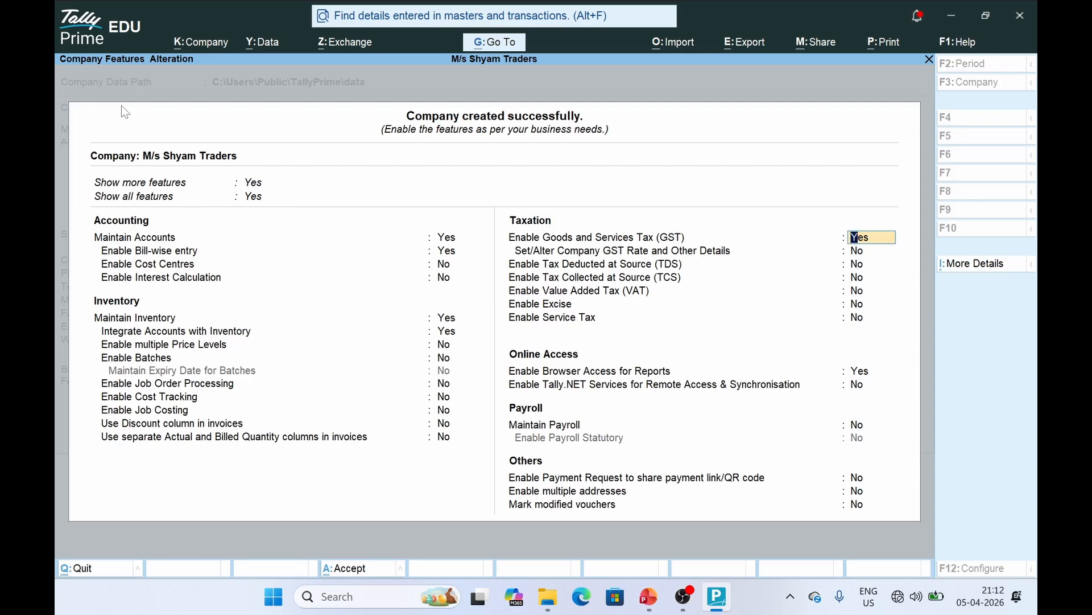
pyautogui.press('Return')
pyautogui.press('Return')
pyautogui.press('Return')
pyautogui.press('Return')
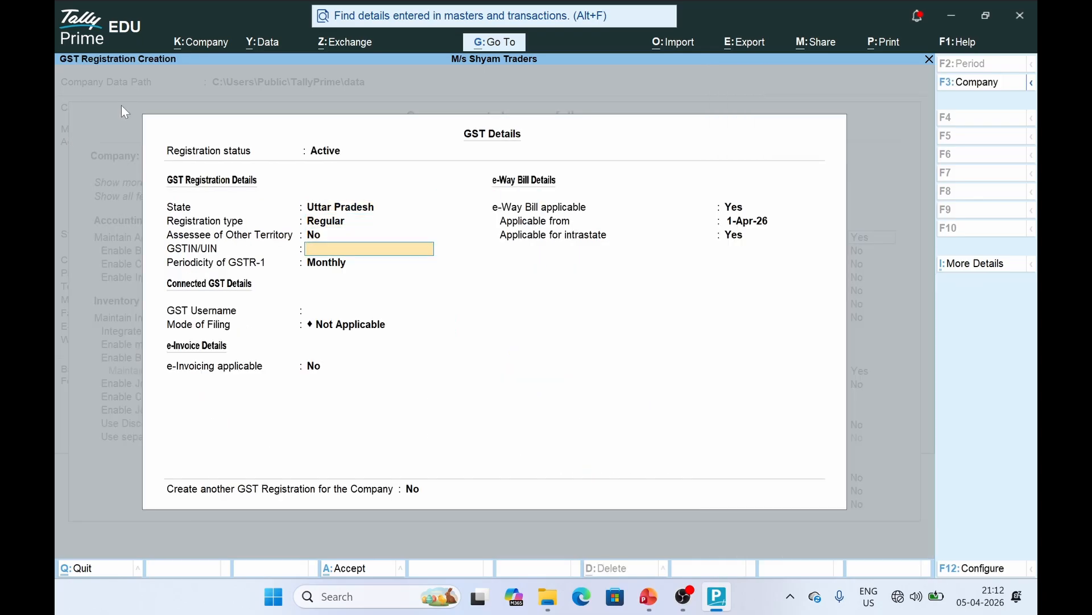
pyautogui.press('Return')
pyautogui.press('Return')
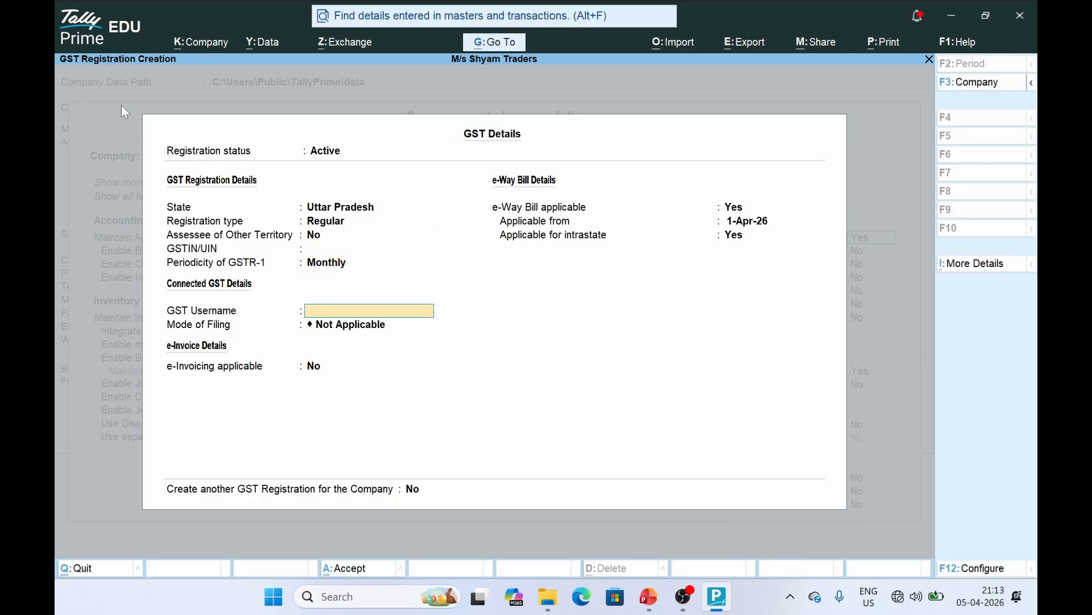
pyautogui.press('Return')
pyautogui.press('Return')
pyautogui.press('Return')
pyautogui.press('Return')
pyautogui.press('Return')
pyautogui.press('Return')
pyautogui.press('Return')
pyautogui.press('Return')
pyautogui.press('Return')
pyautogui.press('Return')
pyautogui.press('Return')
pyautogui.press('Return')
pyautogui.press('Return')
pyautogui.press('Return')
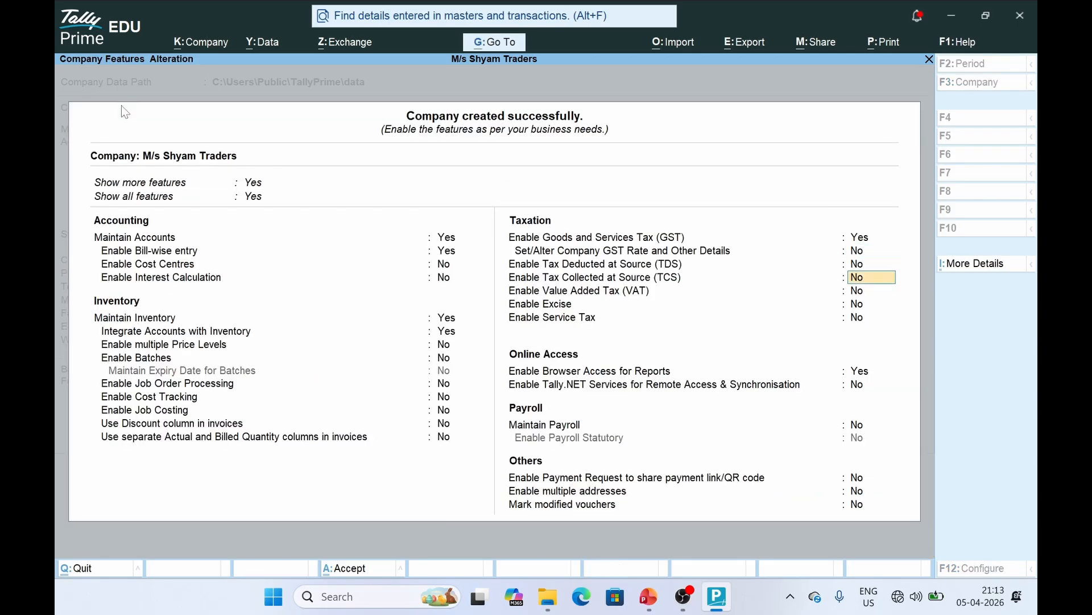
pyautogui.press('Return')
pyautogui.press('Return')
pyautogui.press('Return')
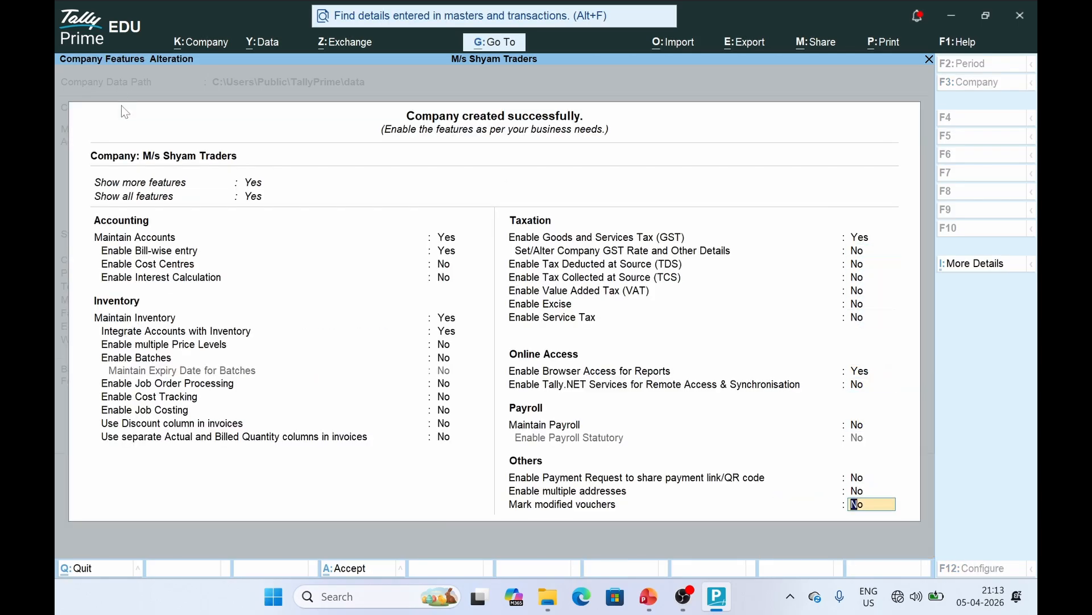
pyautogui.press('Return')
pyautogui.press('Return')
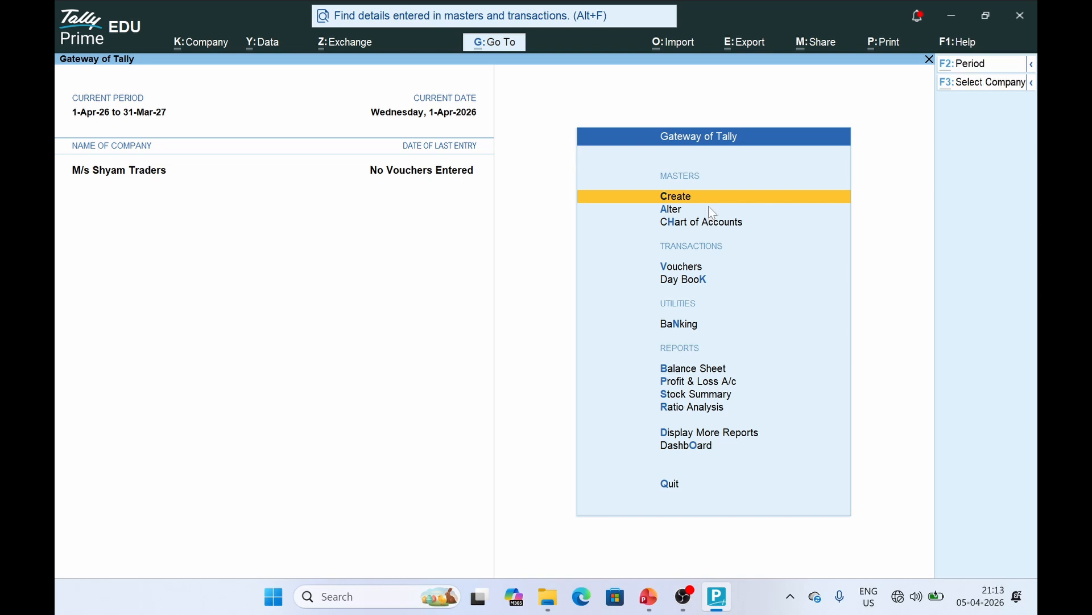
pyautogui.hotkey('alt', 'Tab')
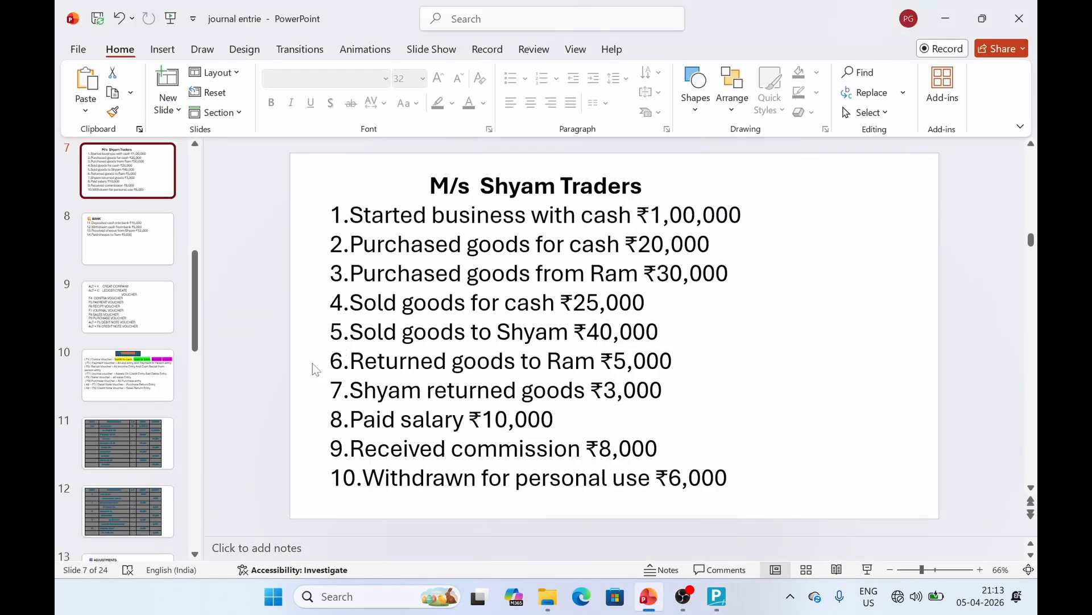
# View slide 11's journal-entry table, then return to TallyPrime's Gateway
pyautogui.click(138, 438)
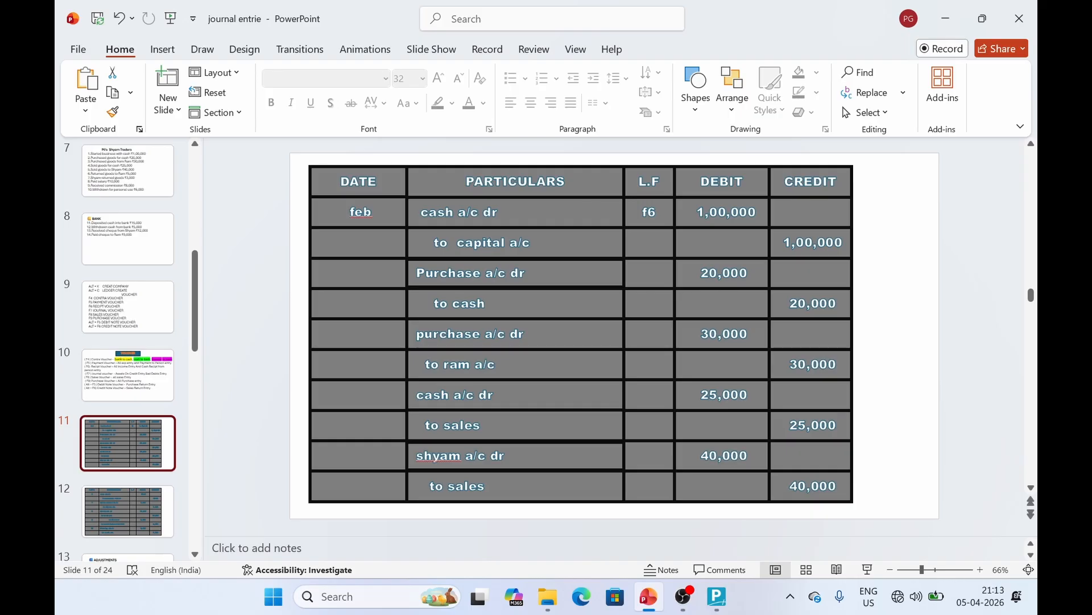
pyautogui.click(699, 523)
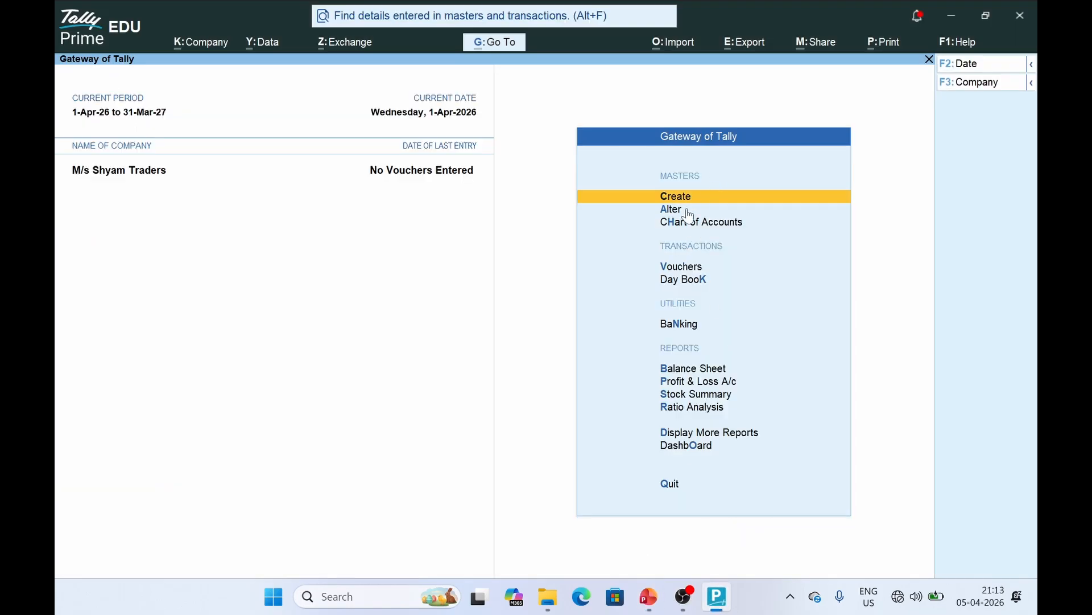
# Open Create > Ledger and then quit the ledger form without saving
pyautogui.press('Return')
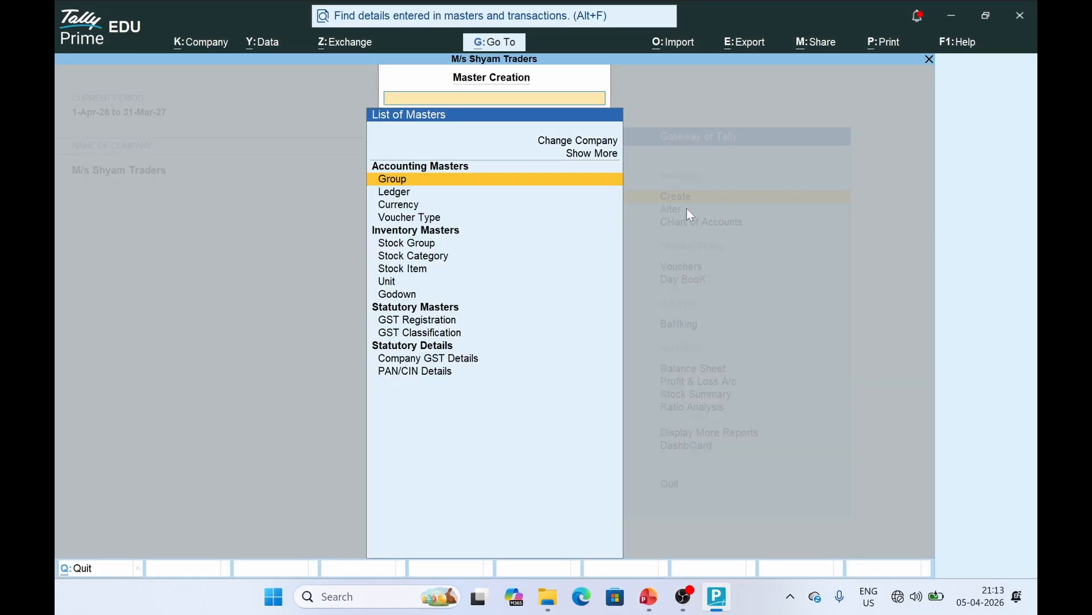
pyautogui.press('Down')
pyautogui.press('Return')
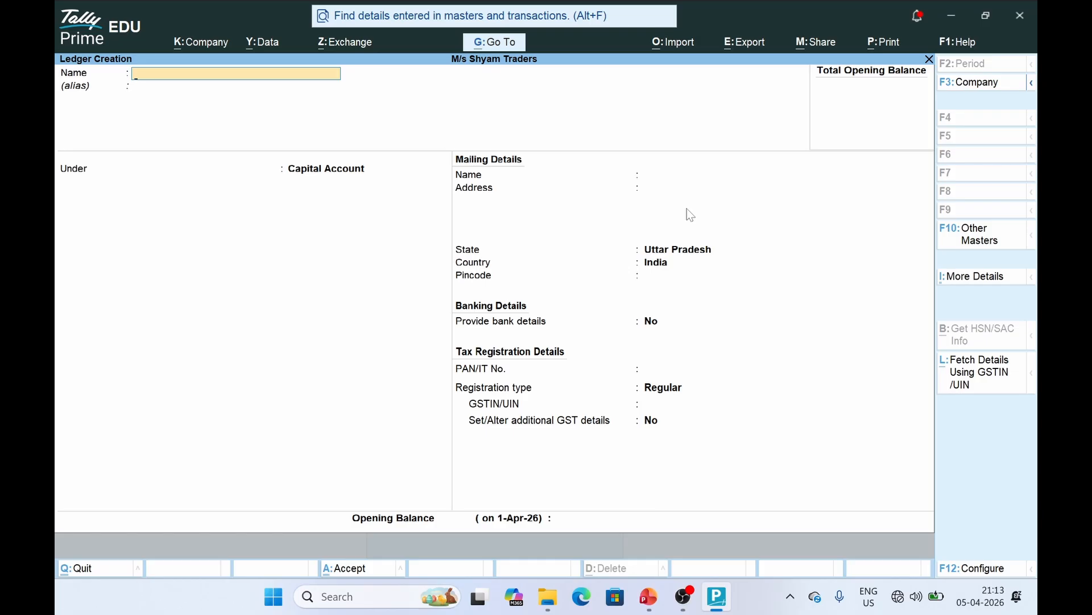
pyautogui.press('Escape')
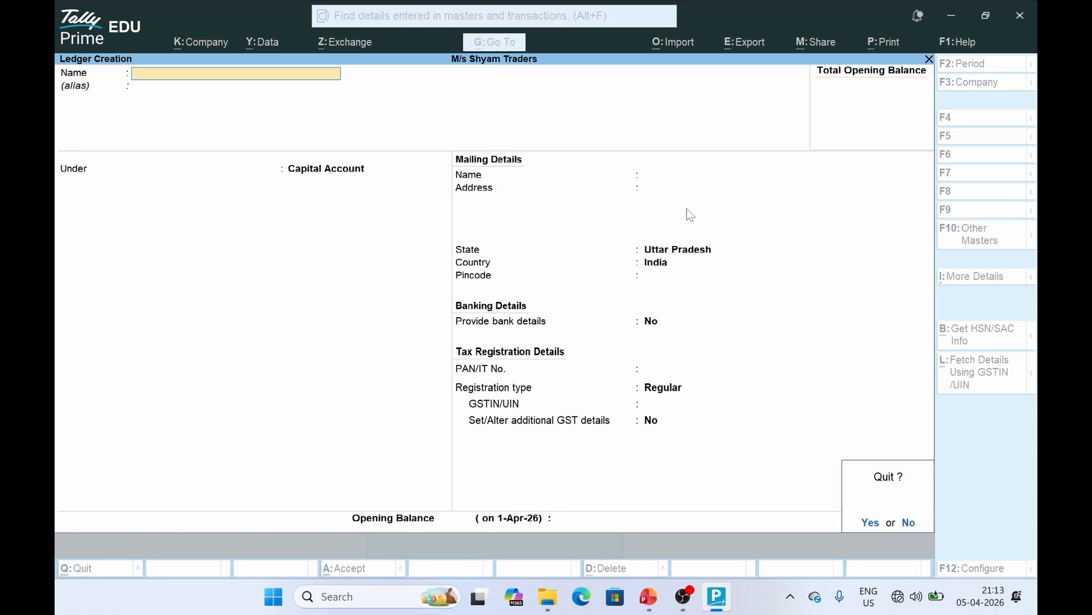
pyautogui.press('y')
# Go back to the Gateway and start a new Payment voucher
pyautogui.press('Escape')
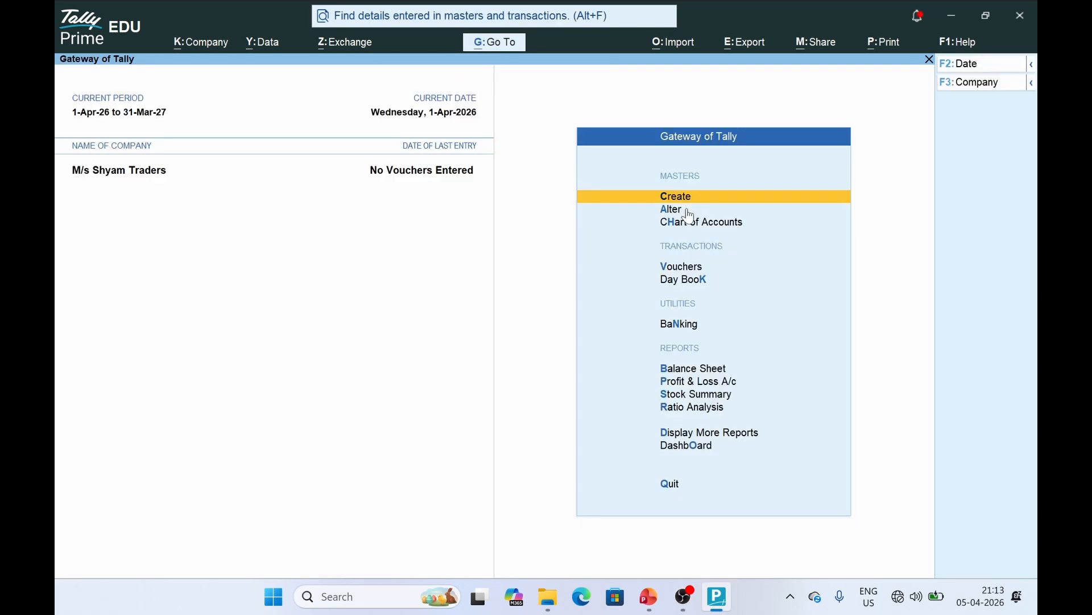
pyautogui.press('Down')
pyautogui.press('Down')
pyautogui.press('Down')
pyautogui.press('Down')
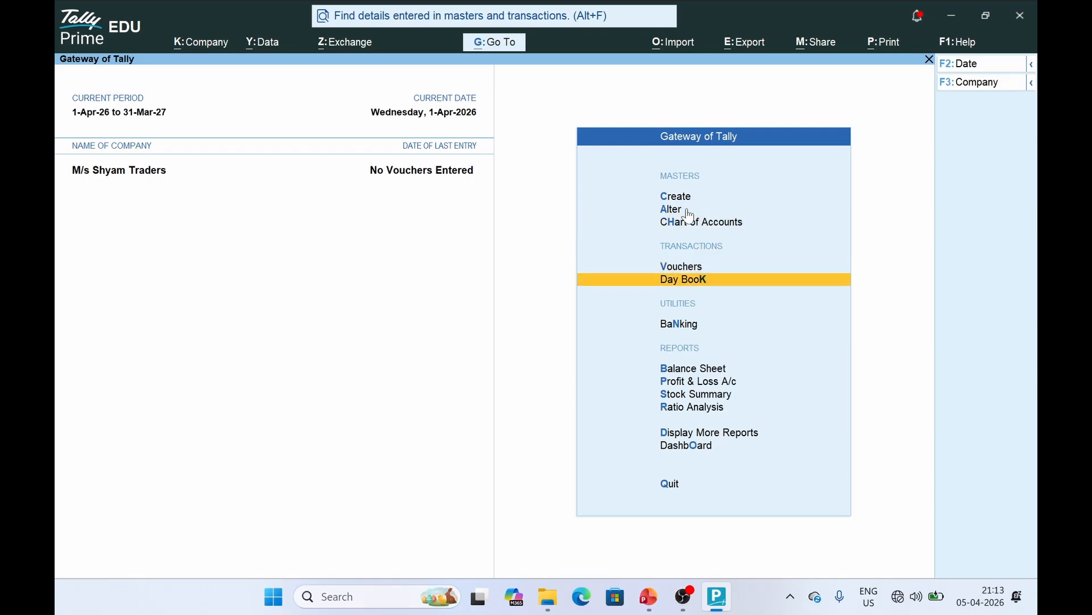
pyautogui.press('Up')
pyautogui.press('Return')
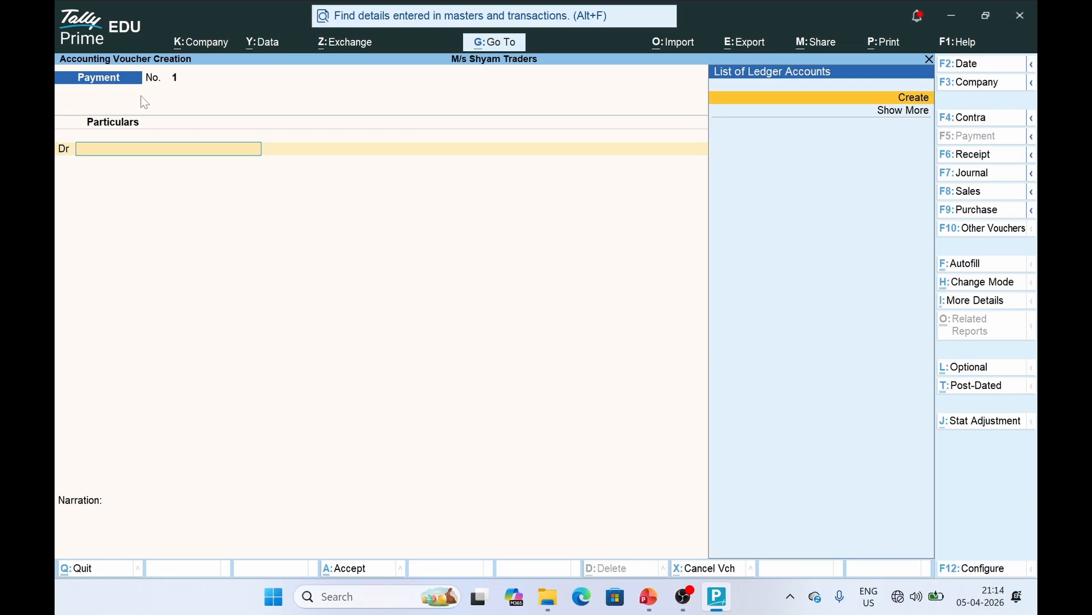
# Switch to PowerPoint and move up to slide 9's TallyPrime shortcut list
pyautogui.hotkey('alt', 'Tab')
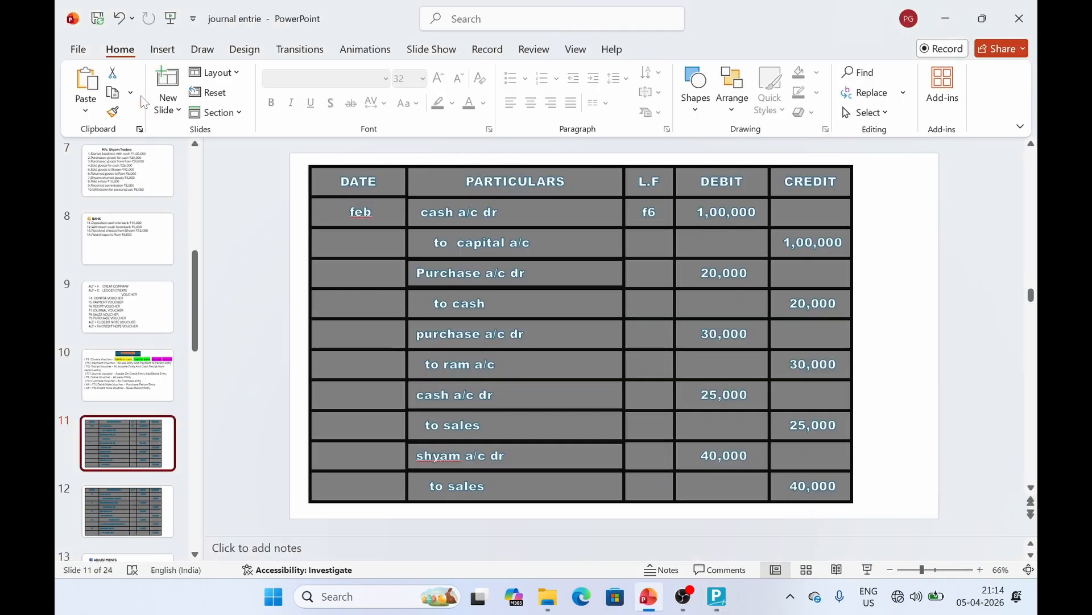
pyautogui.press('Up')
pyautogui.press('Up')
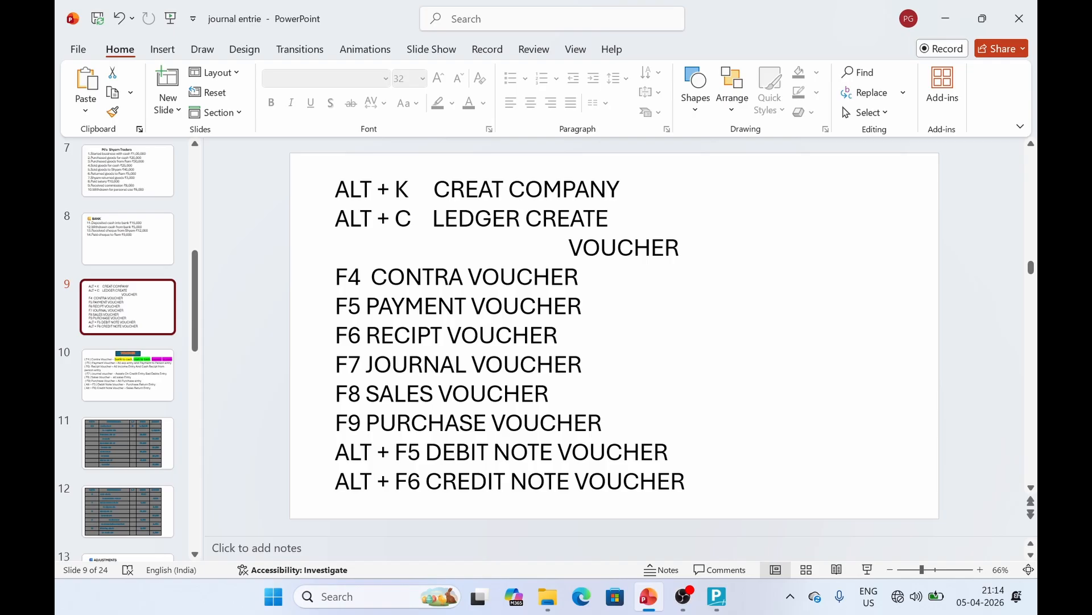
# Recheck slide 11's journal table and slide 9's shortcuts, then move to slide 10
pyautogui.click(506, 219)
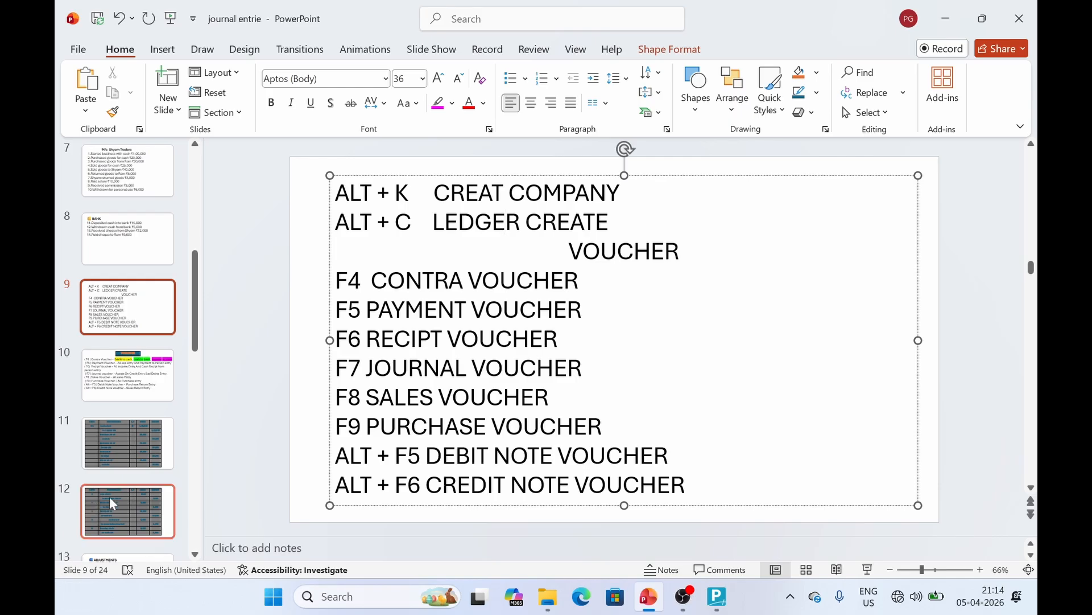
pyautogui.click(122, 444)
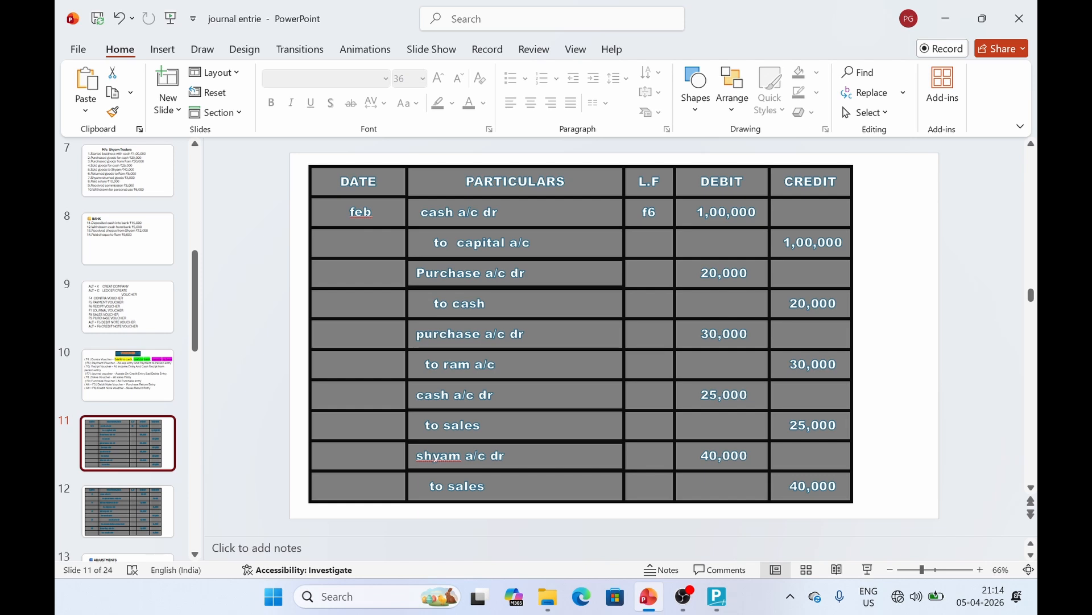
pyautogui.click(134, 297)
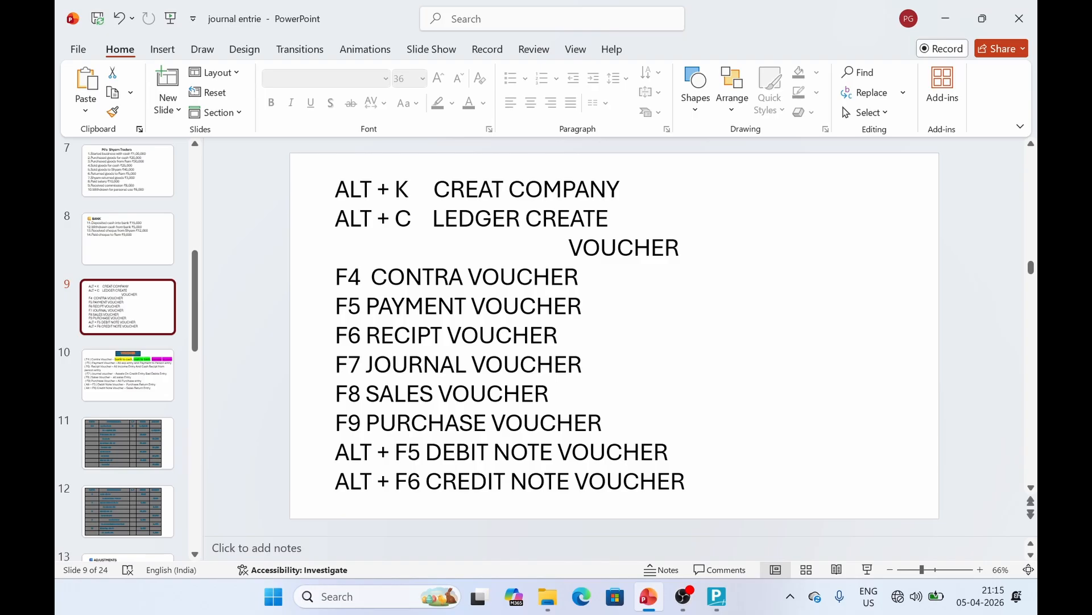
pyautogui.click(122, 382)
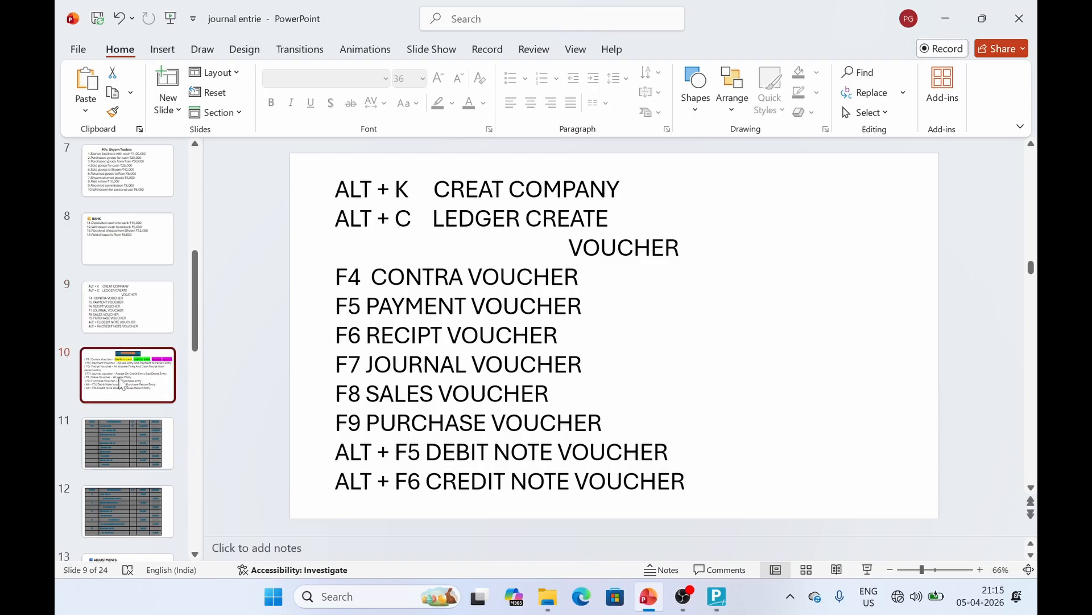
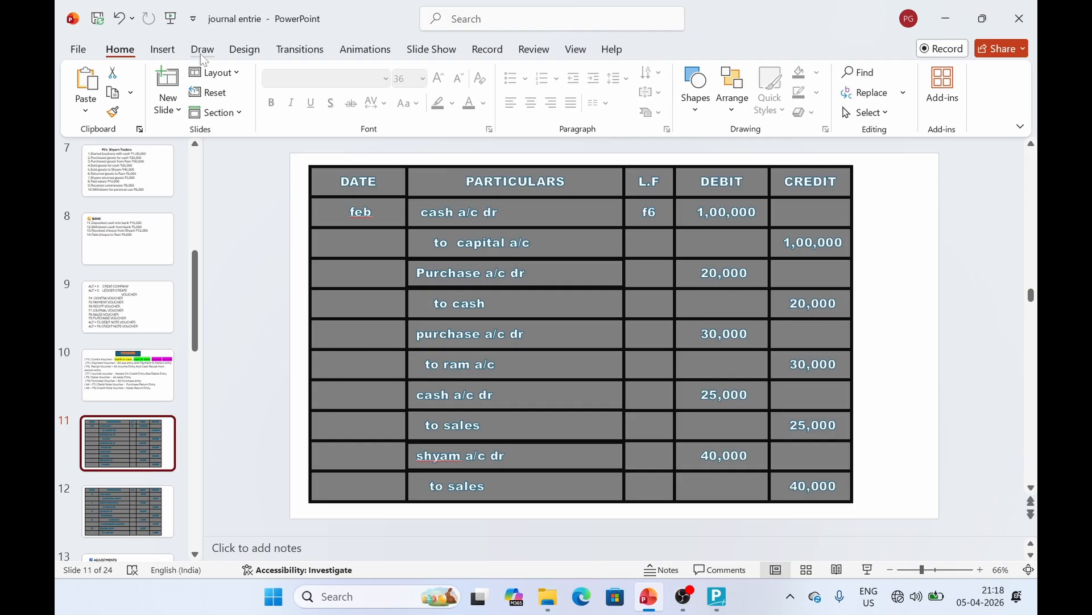
# Review slide 7's Shyam Traders transactions and slide 10's voucher types, then return to the Payment voucher
pyautogui.click(156, 194)
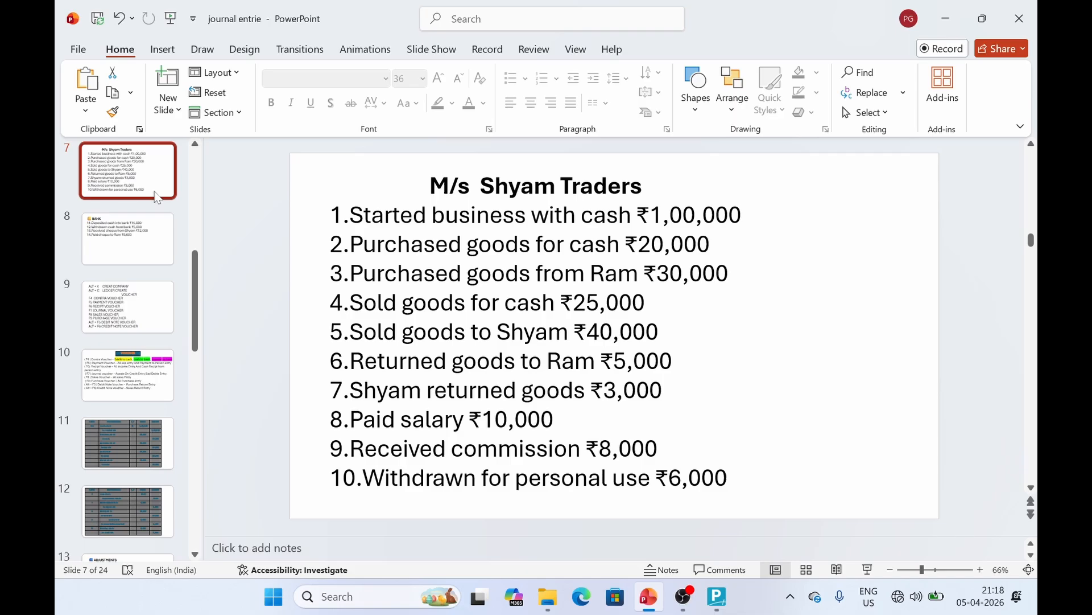
pyautogui.click(137, 376)
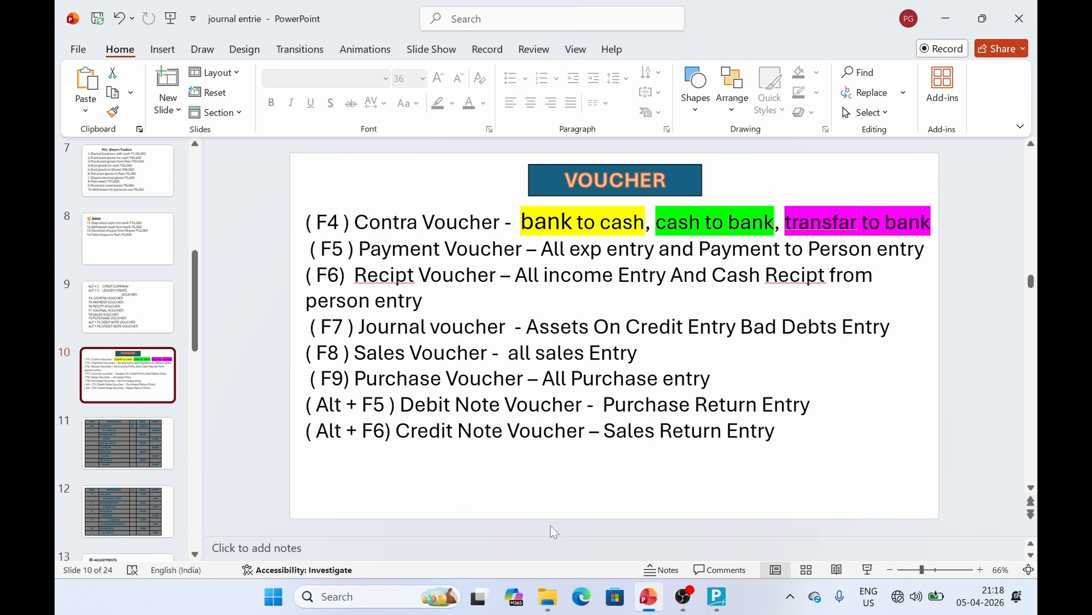
pyautogui.click(719, 605)
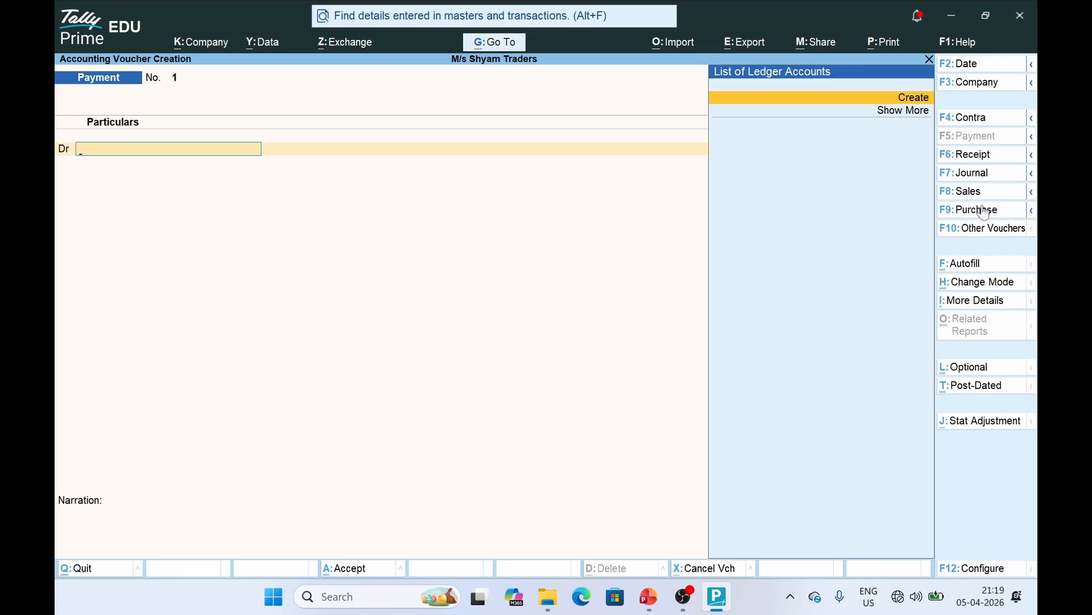
# Switch the voucher to Receipt and check the 'To Capital A/c' line on slide 11's journal table
pyautogui.click(969, 164)
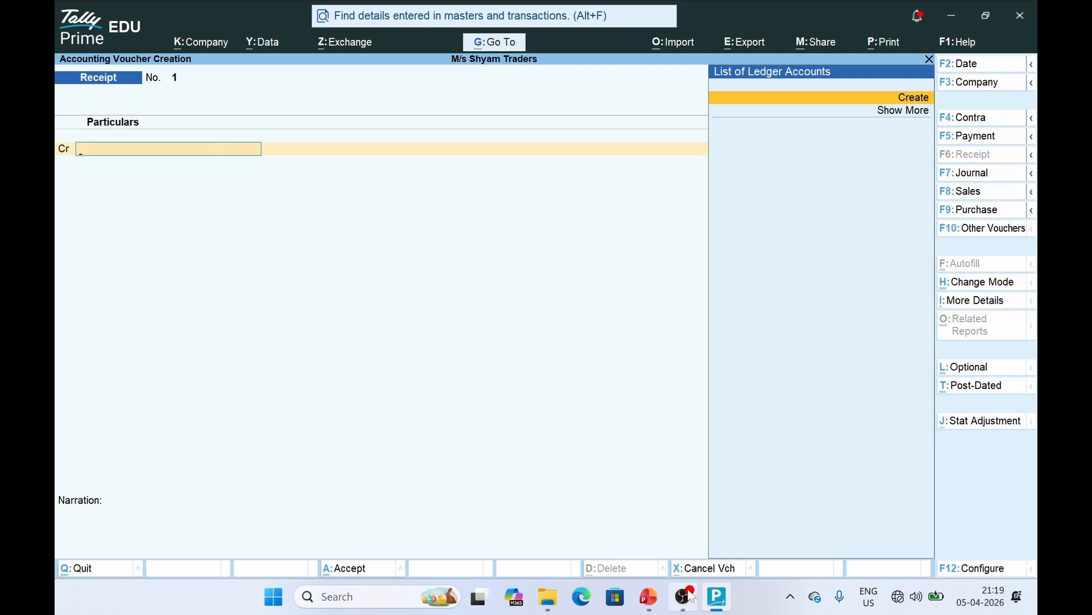
pyautogui.click(650, 597)
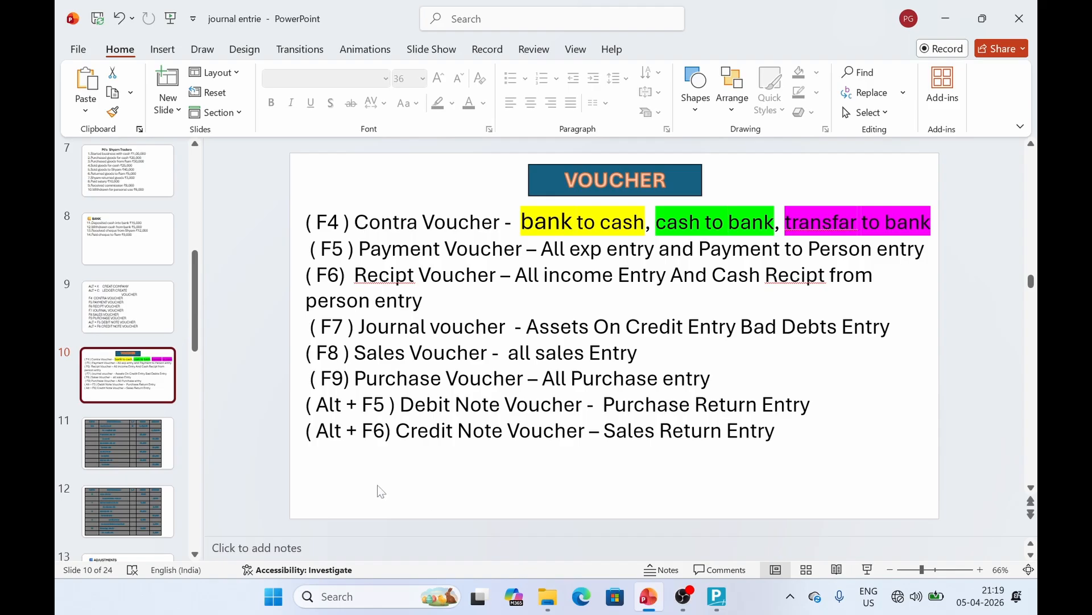
pyautogui.click(118, 439)
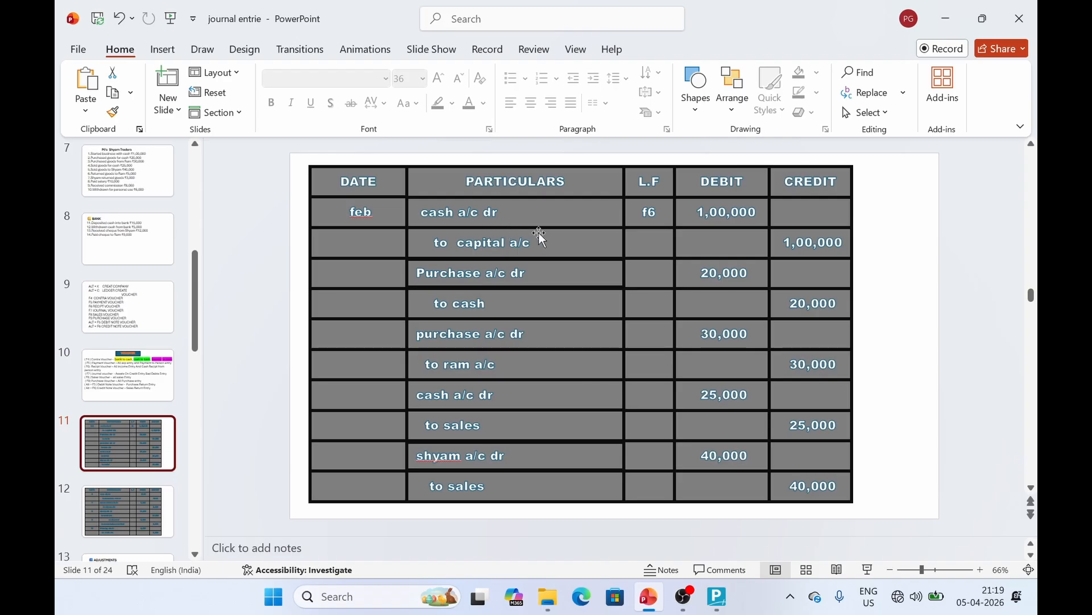
pyautogui.click(555, 249)
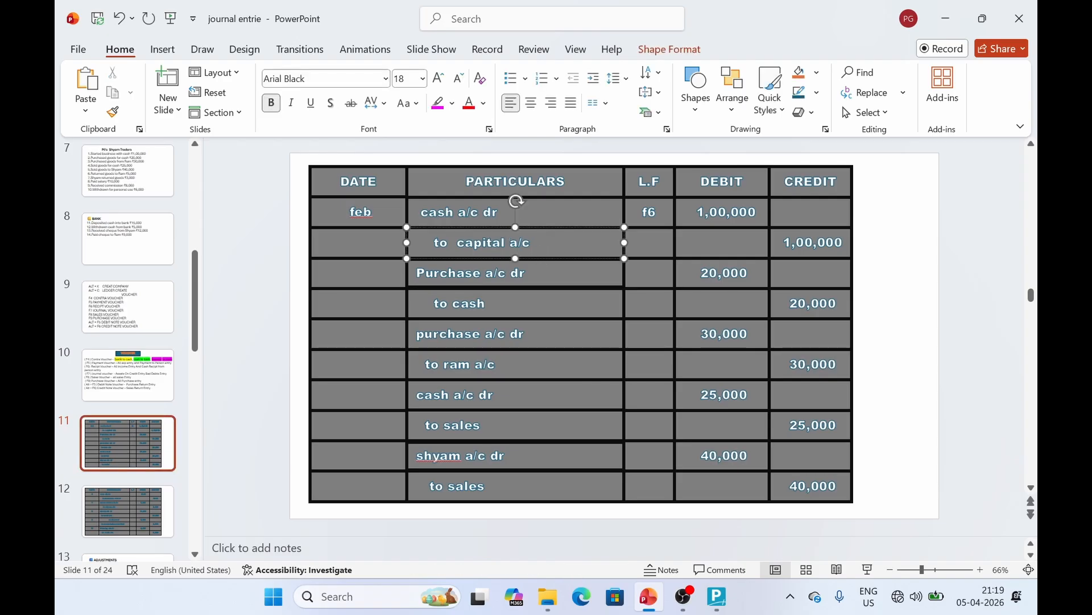
pyautogui.click(717, 597)
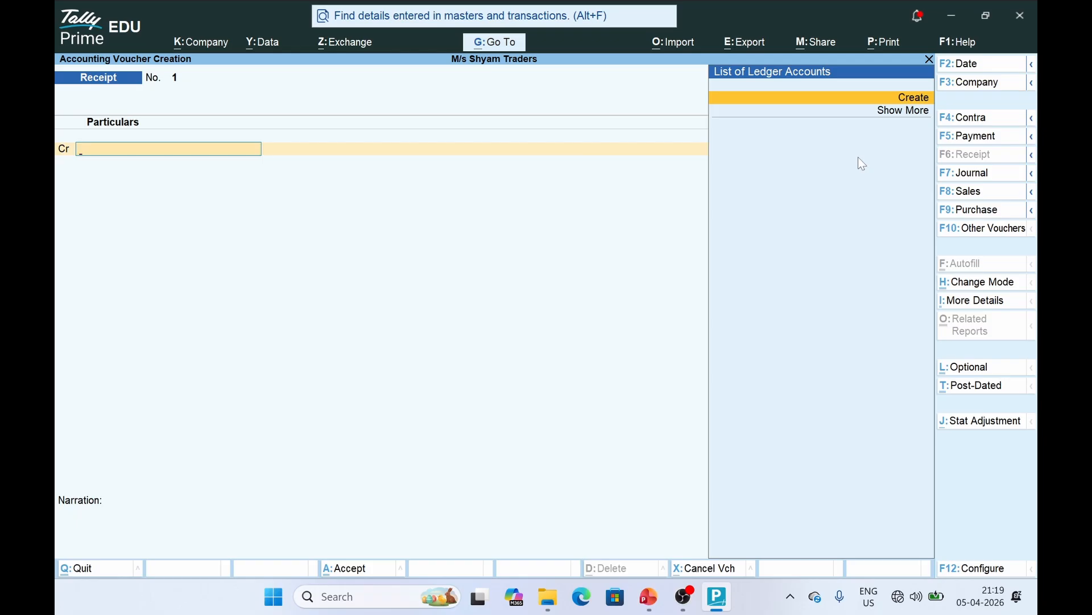
# Check slide 9's voucher shortcut list, then come back to the Receipt voucher
pyautogui.hotkey('alt', 'Tab')
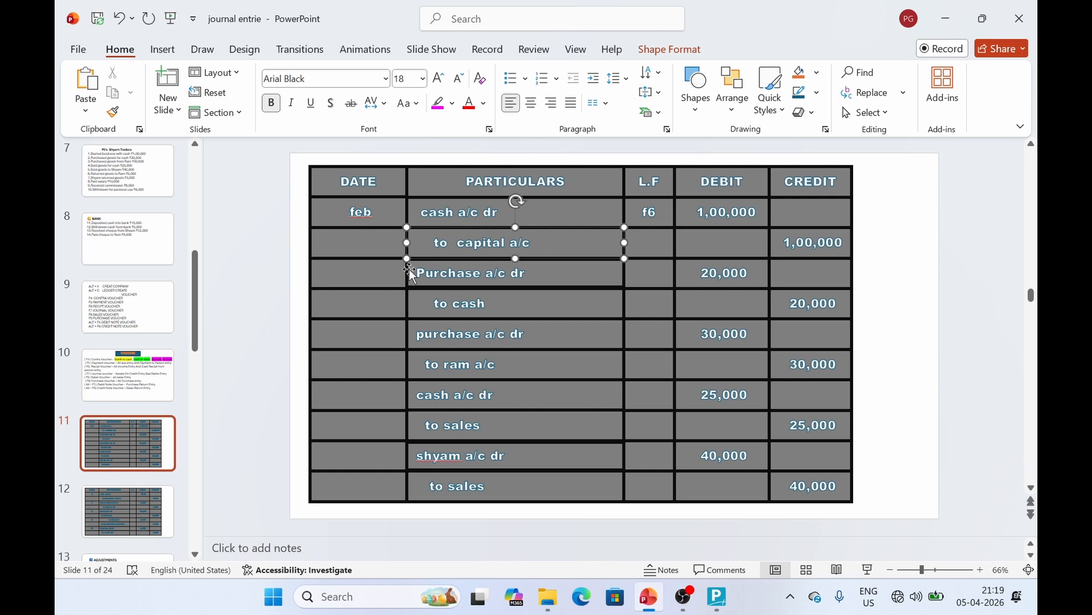
pyautogui.click(129, 307)
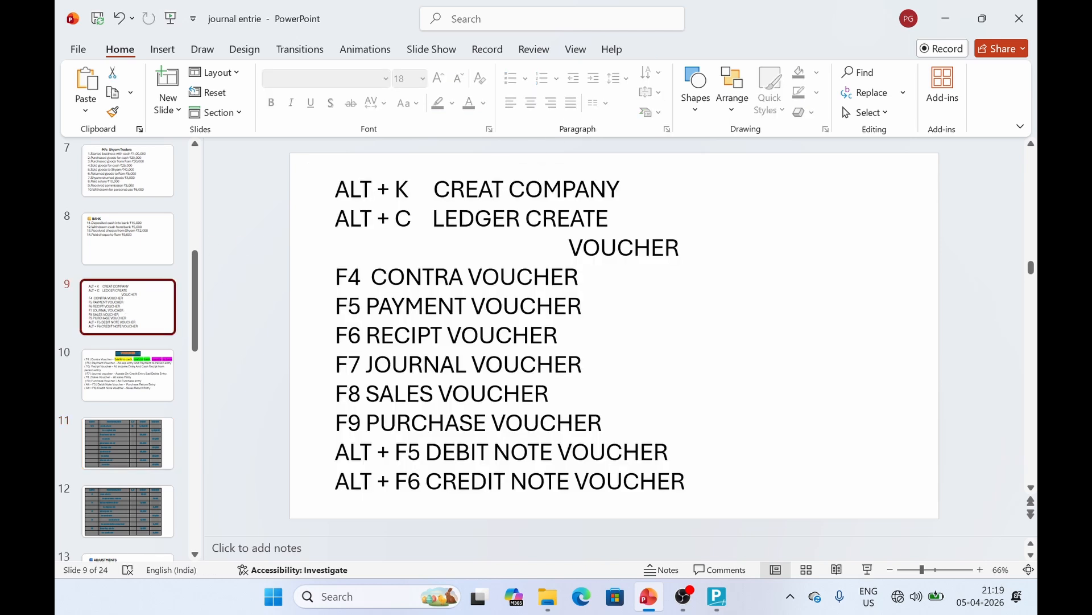
pyautogui.click(718, 596)
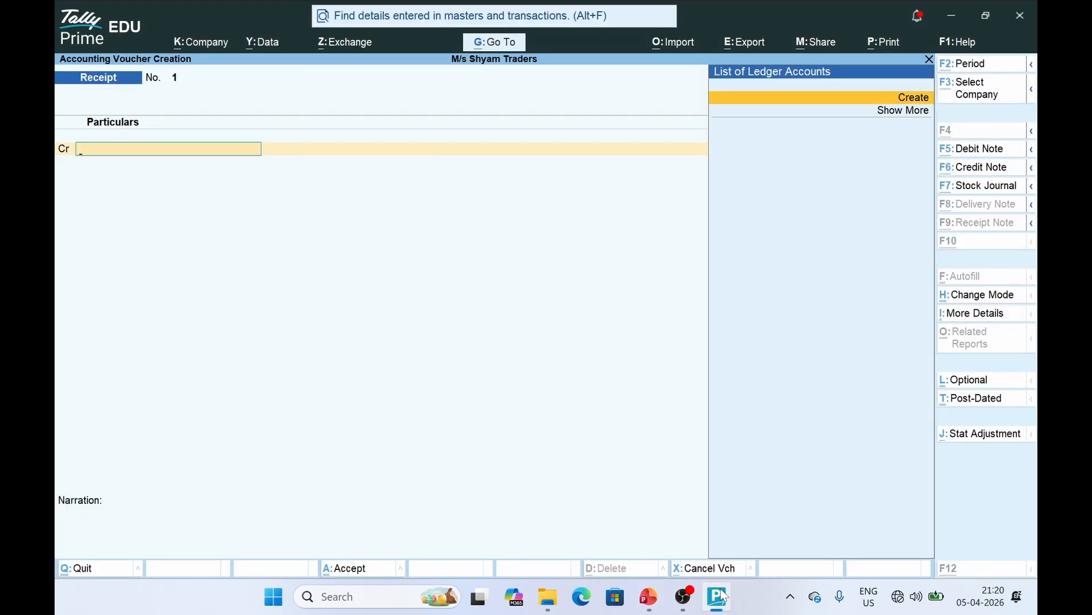
# Create a Capital A/c ledger grouped under Capital Account and save it
pyautogui.hotkey('alt', 'c')
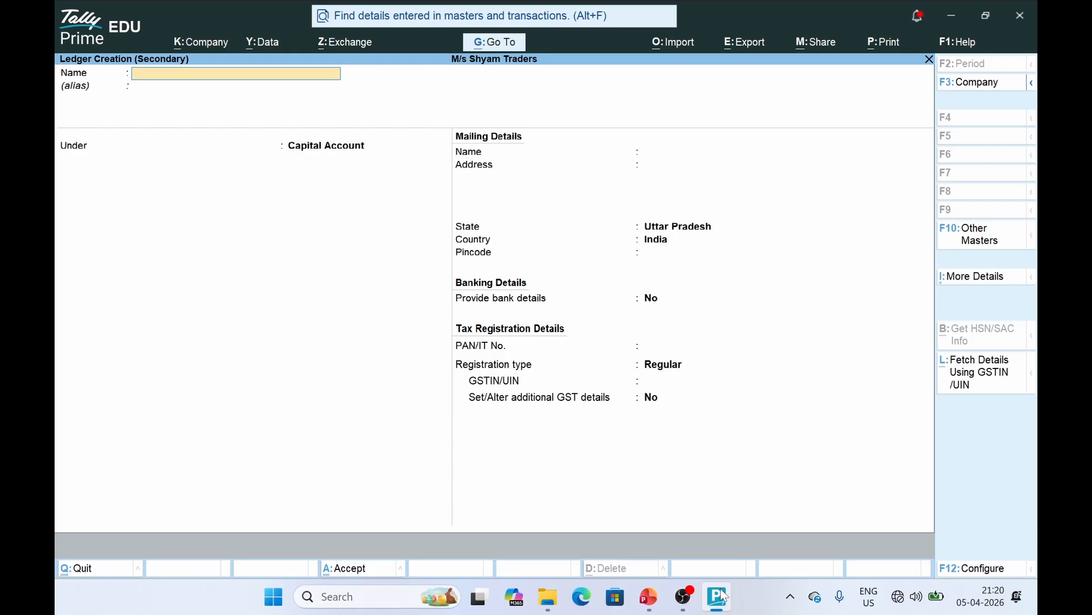
pyautogui.write('C')
pyautogui.press('BackSpace')
pyautogui.write('apital A/c')
pyautogui.press('Return')
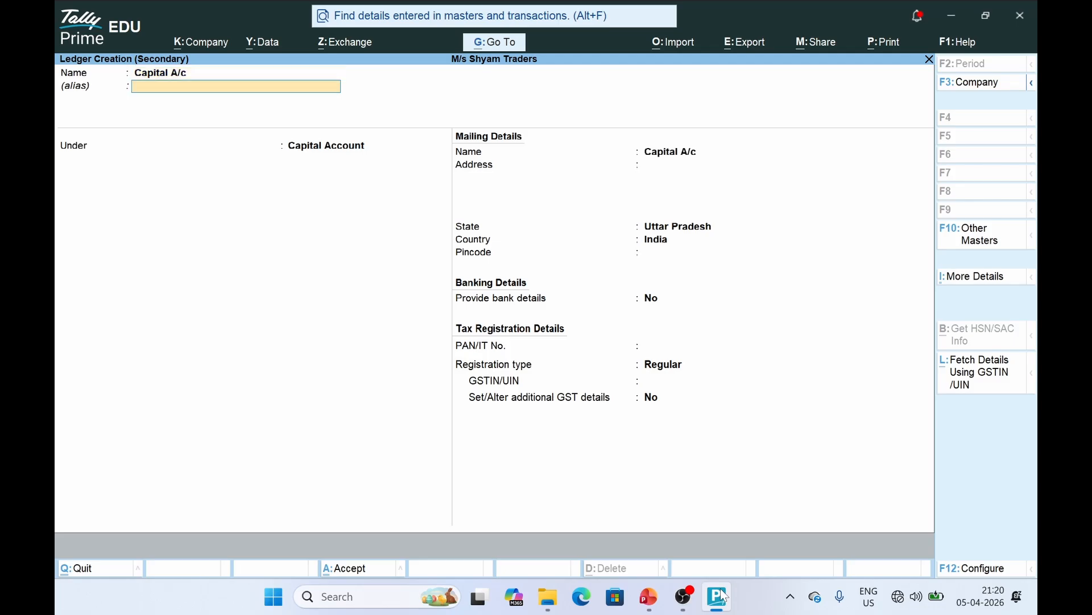
pyautogui.press('Return')
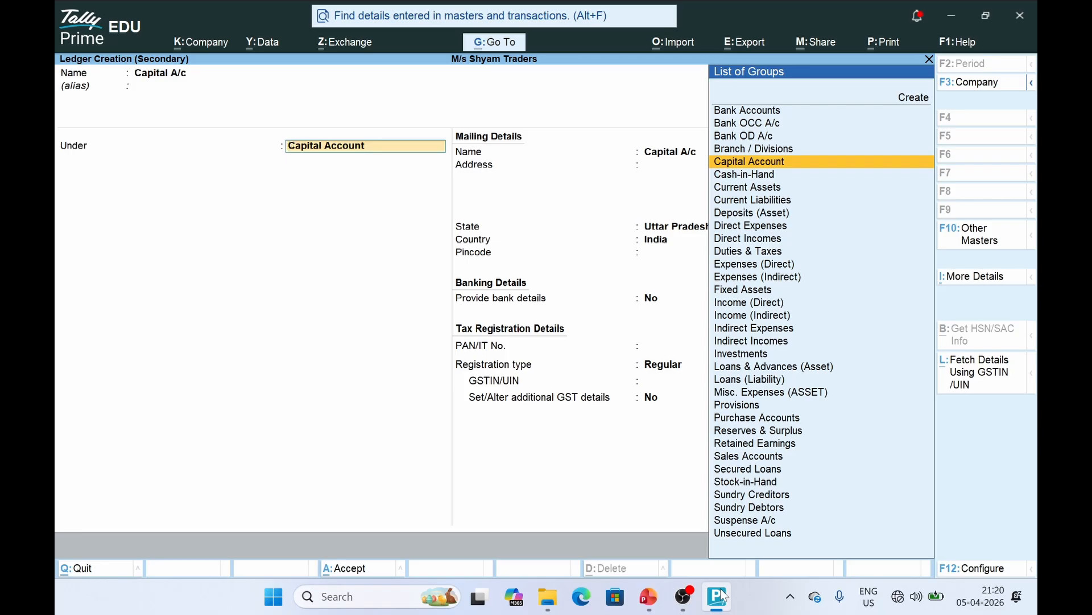
pyautogui.hotkey('ctrl', 'a')
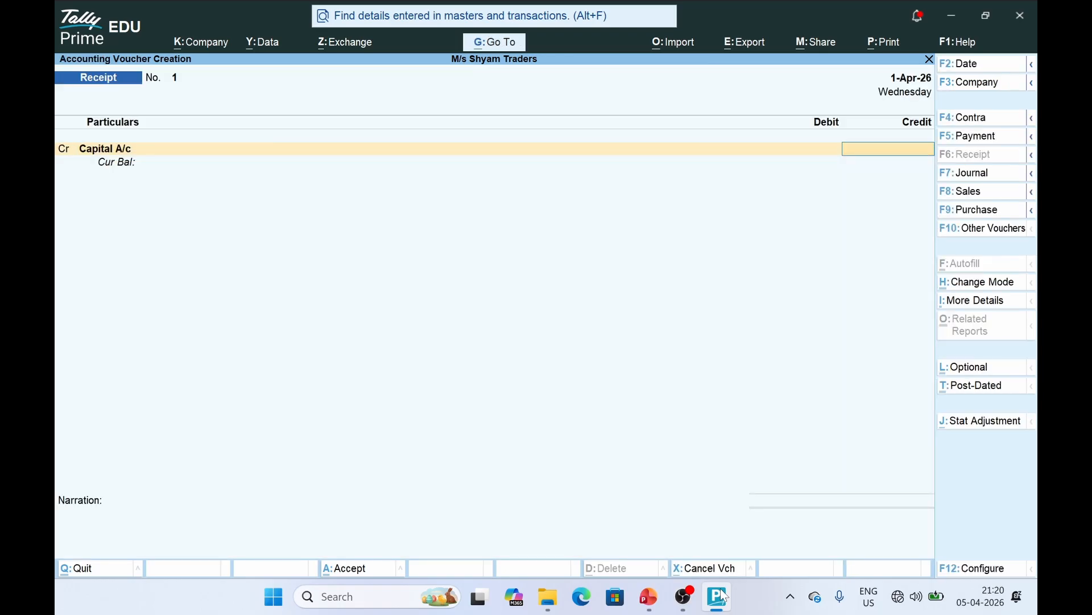
# Save Receipt No. 1 crediting Capital A/c and debiting Cash 1,00,000, with no narration
pyautogui.click(723, 595)
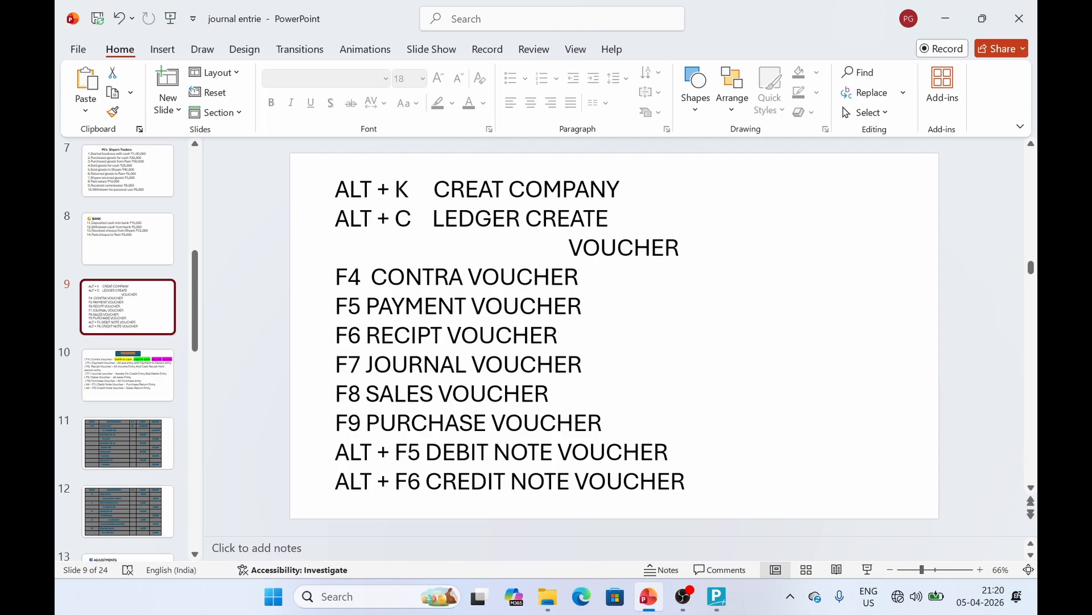
pyautogui.click(135, 451)
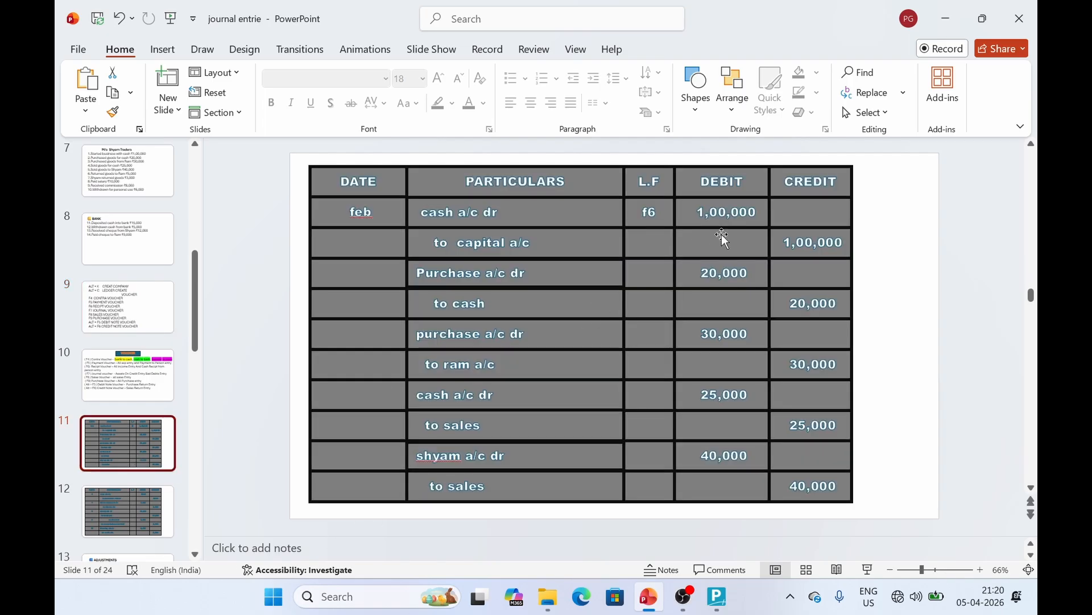
pyautogui.click(720, 595)
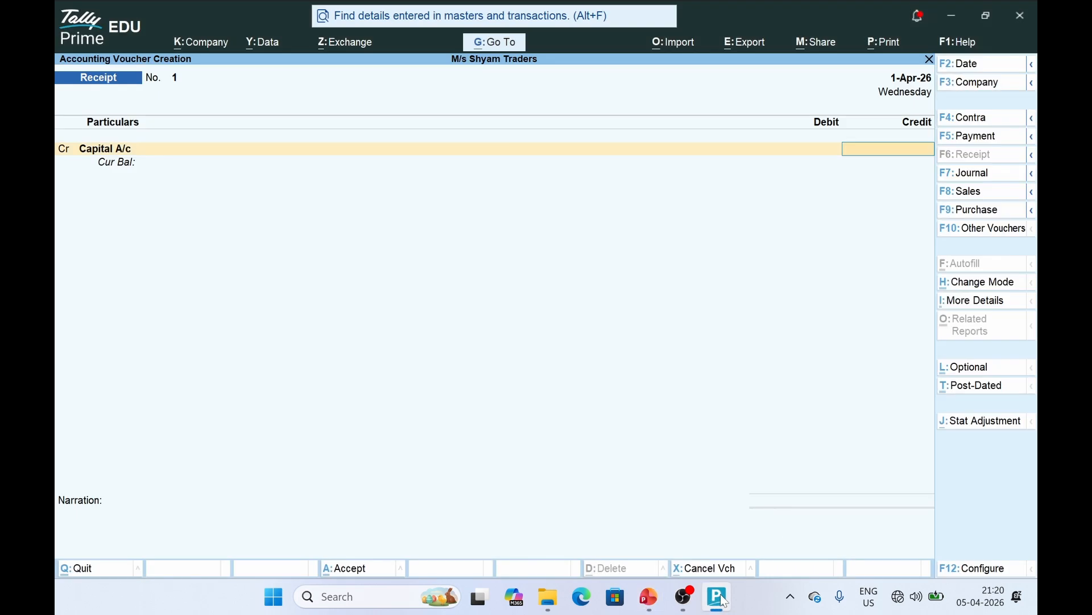
pyautogui.write('100000')
pyautogui.press('Return')
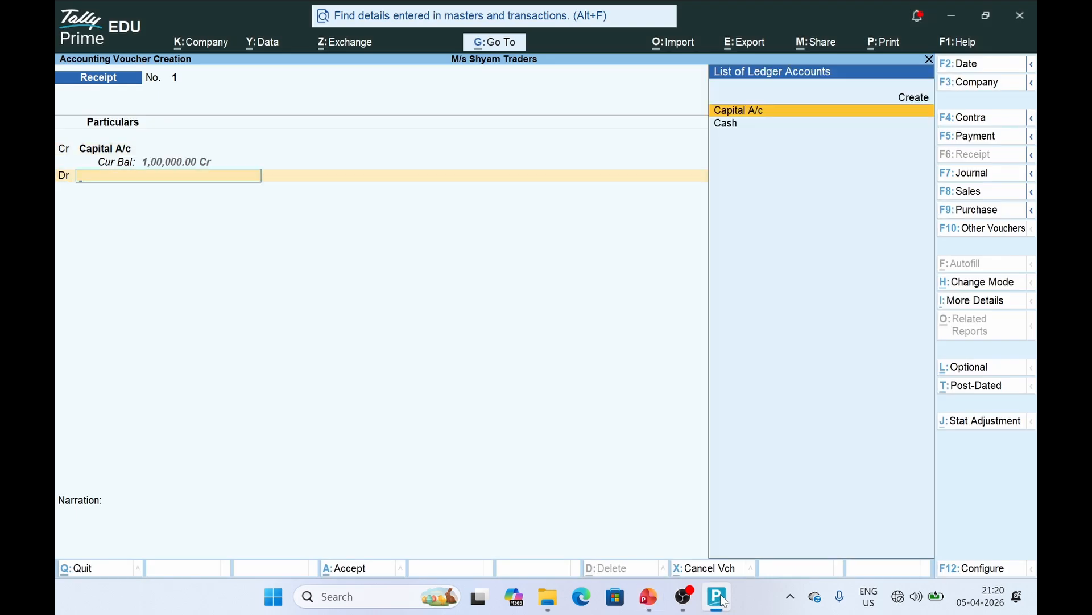
pyautogui.press('Down')
pyautogui.press('Return')
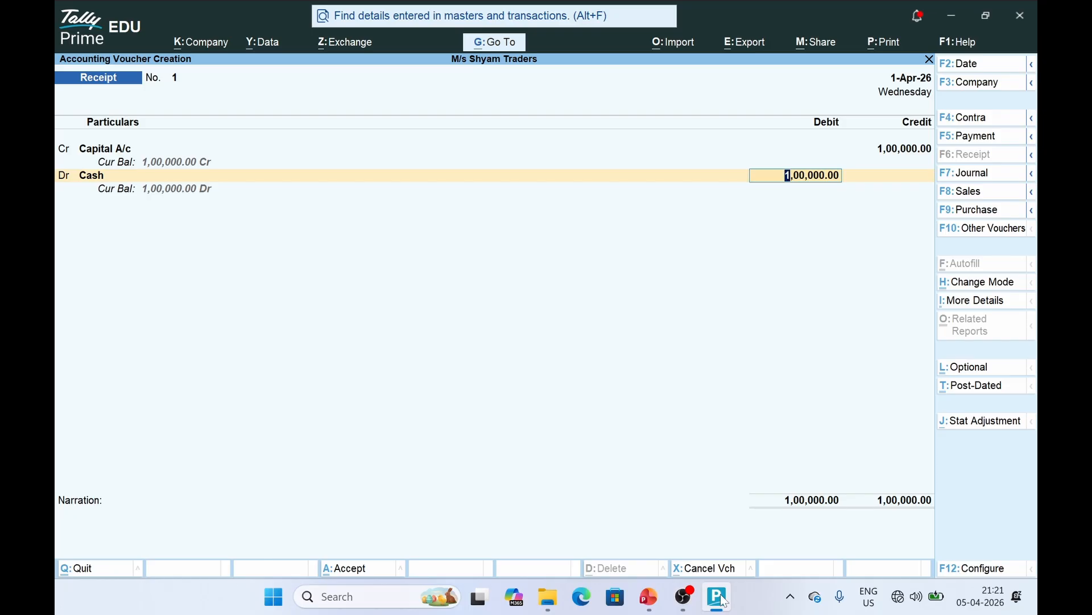
pyautogui.press('Return')
pyautogui.press('Return')
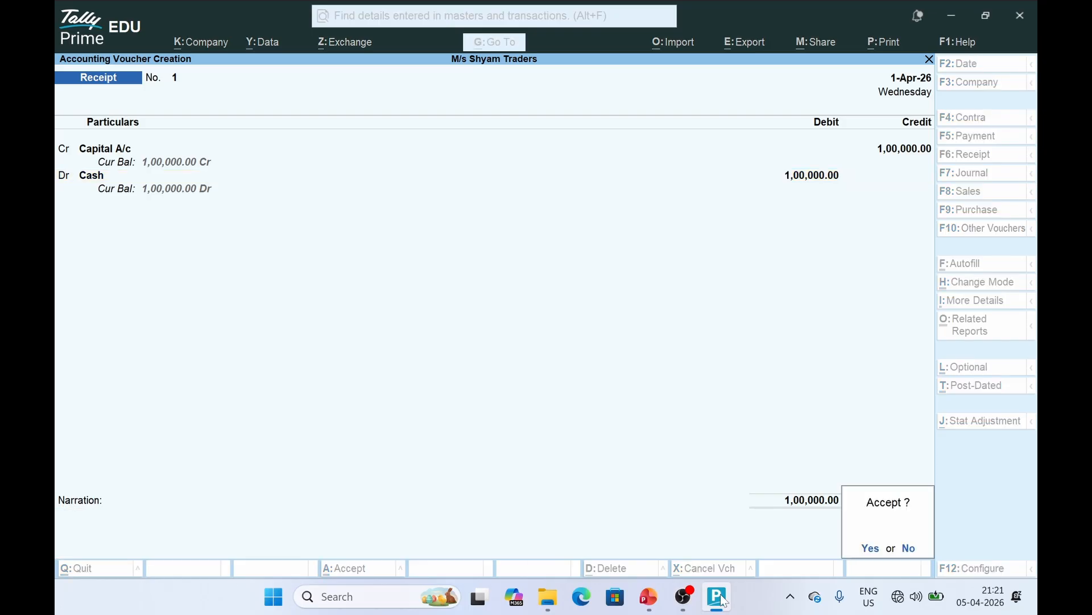
pyautogui.press('Return')
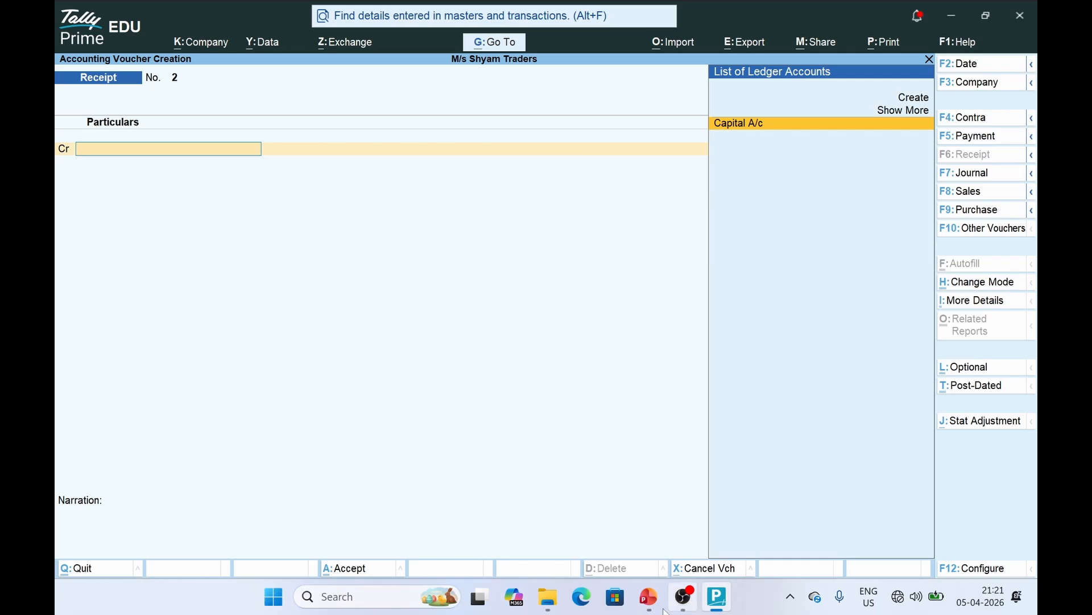
# Review the voucher-types slide in PowerPoint, then return to TallyPrime
pyautogui.click(649, 598)
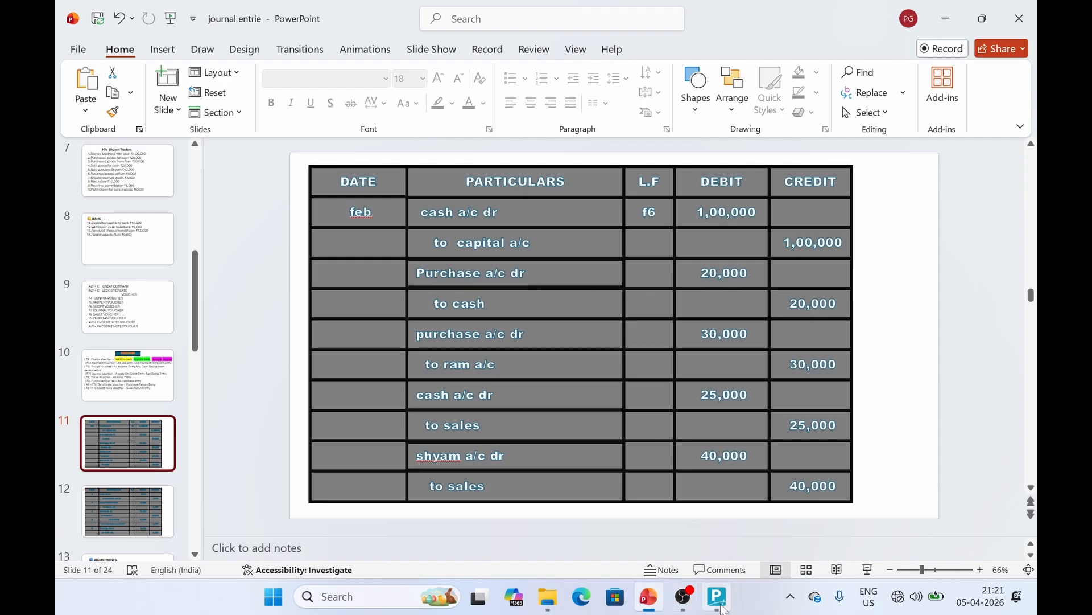
pyautogui.click(109, 360)
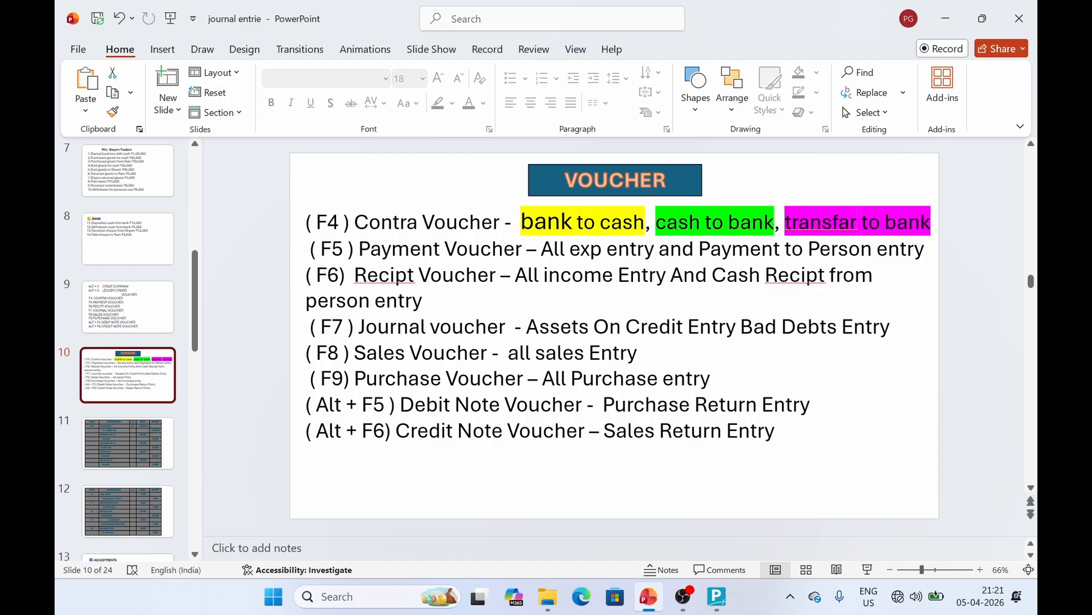
pyautogui.click(720, 596)
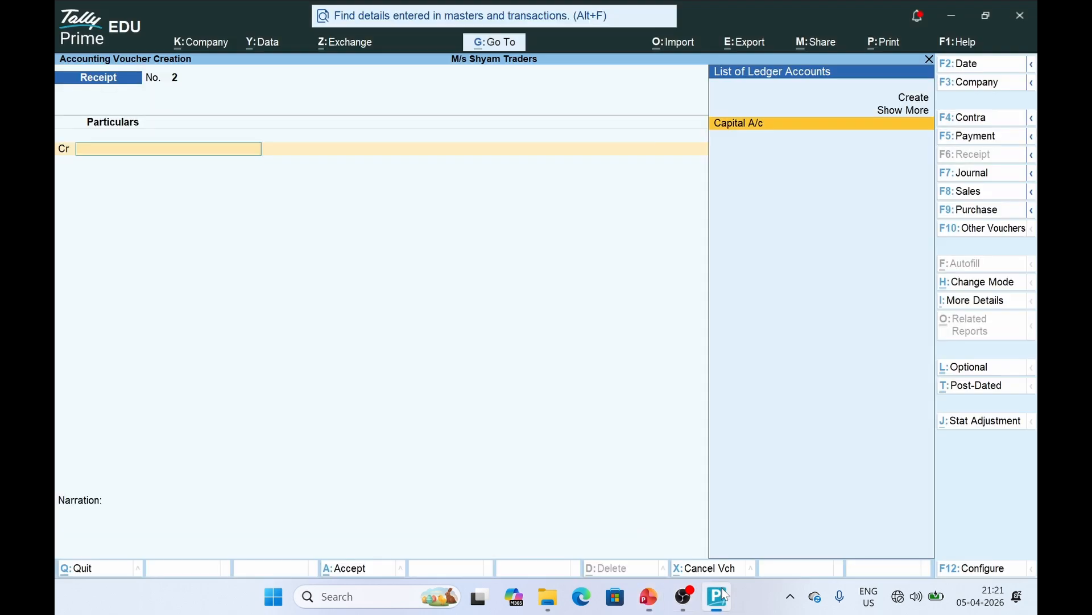
# Start a Purchase voucher in plain As Voucher mode
pyautogui.click(970, 211)
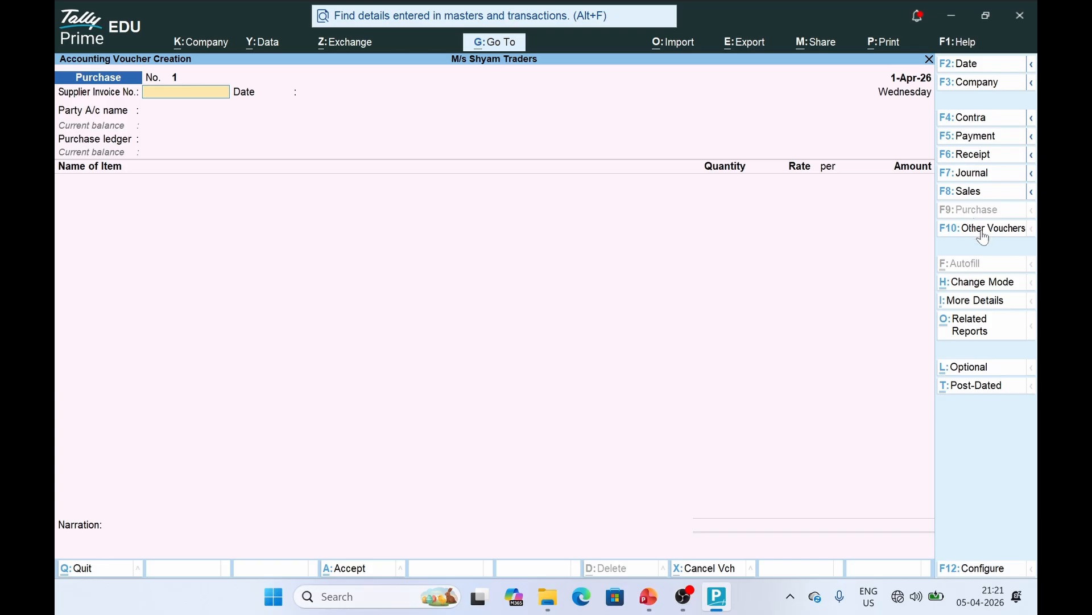
pyautogui.click(966, 284)
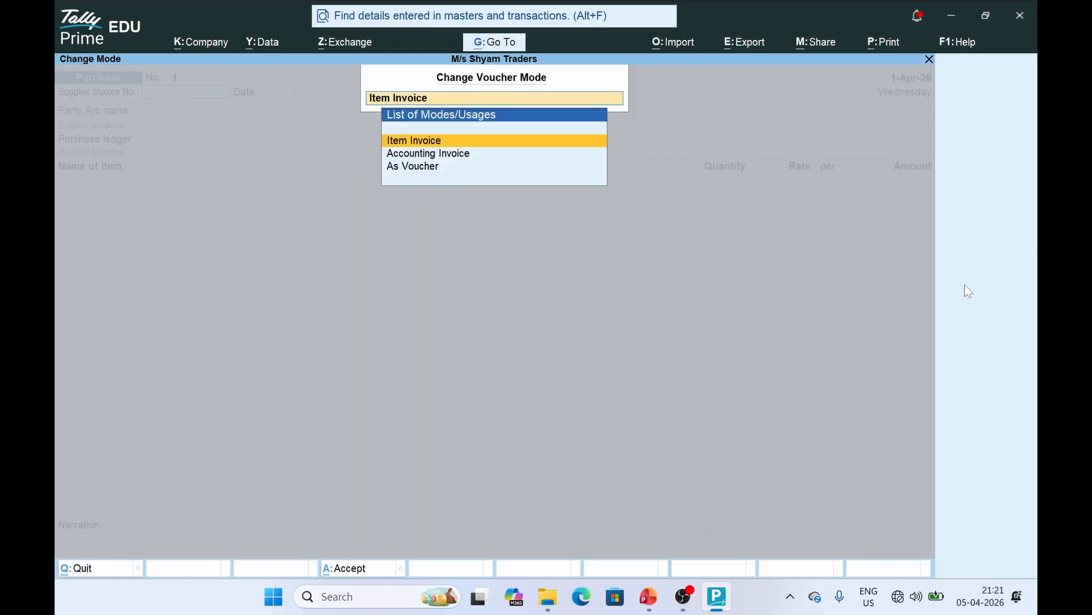
pyautogui.click(412, 171)
# Credit Cash with 20,000 on Purchase voucher No. 1
pyautogui.press('Return')
pyautogui.press('Return')
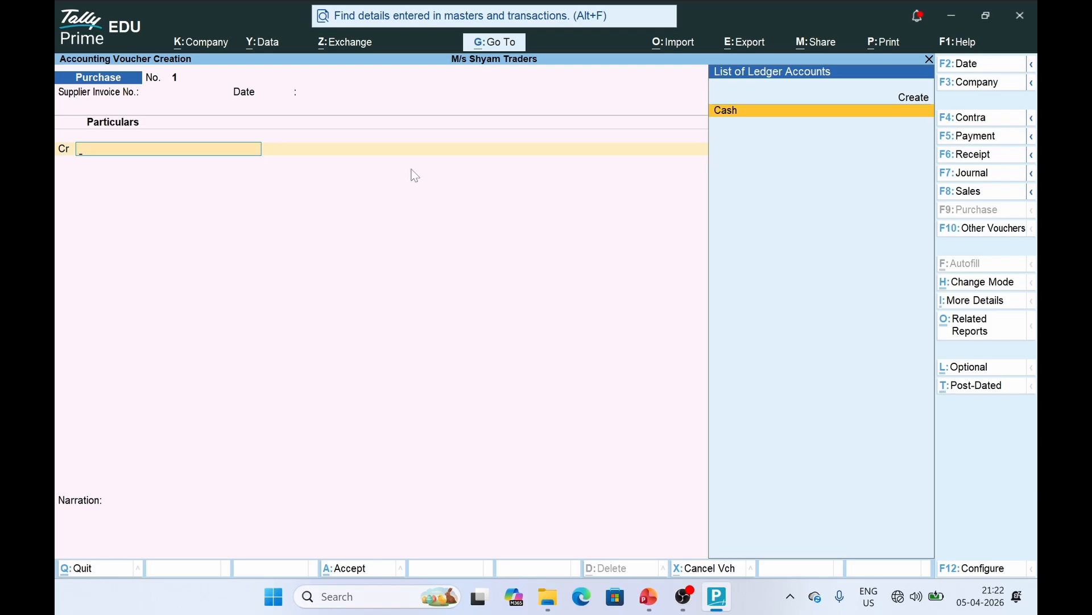
pyautogui.press('Return')
pyautogui.press('Return')
pyautogui.press('Return')
pyautogui.press('Return')
pyautogui.press('Return')
pyautogui.press('Return')
pyautogui.press('Return')
pyautogui.press('Return')
pyautogui.press('Return')
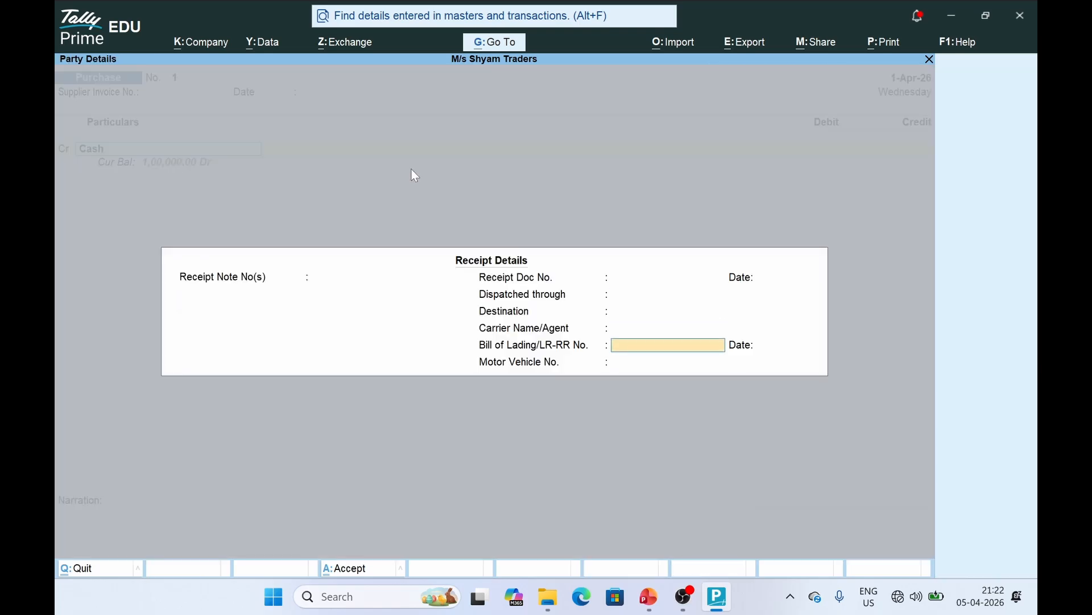
pyautogui.press('Return')
pyautogui.press('Return')
pyautogui.press('Return')
pyautogui.press('Return')
pyautogui.press('Return')
pyautogui.press('Return')
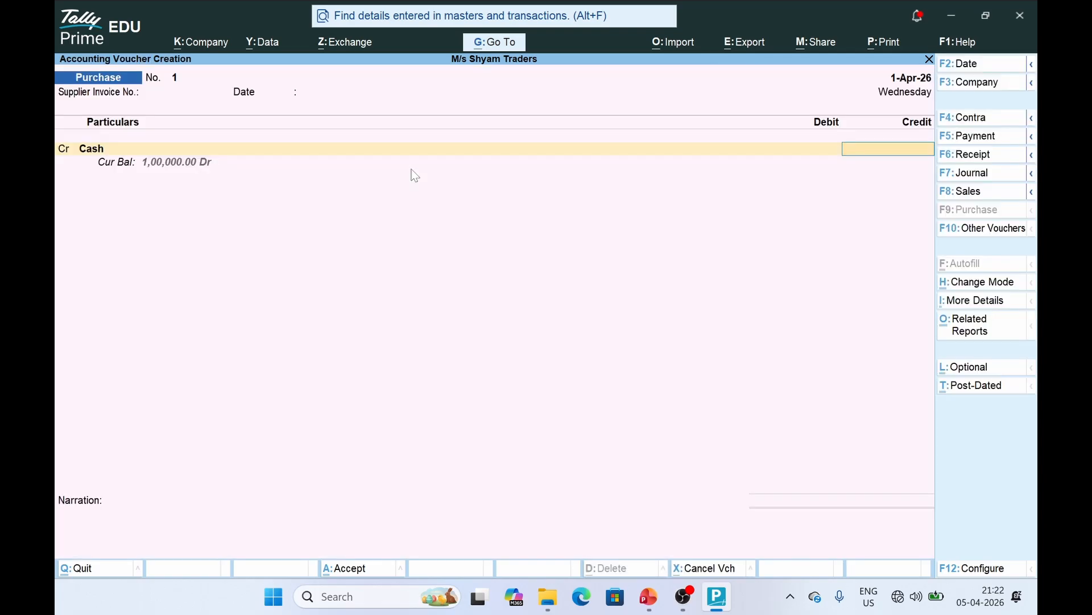
pyautogui.write('20000')
pyautogui.press('Return')
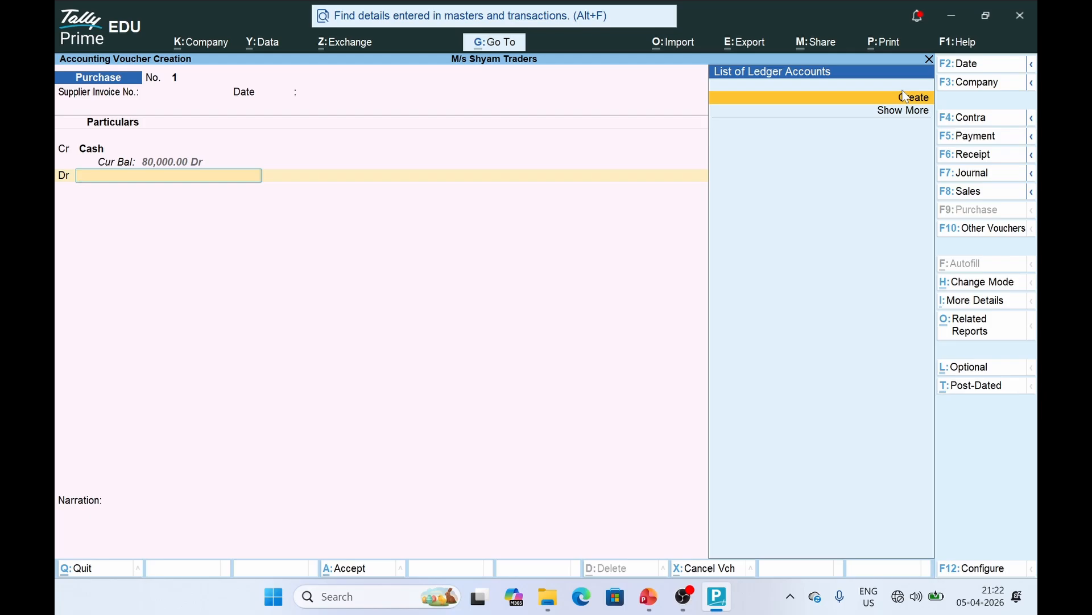
# Create the Purchasea/c ledger under Purchase Accounts and save it
pyautogui.click(920, 102)
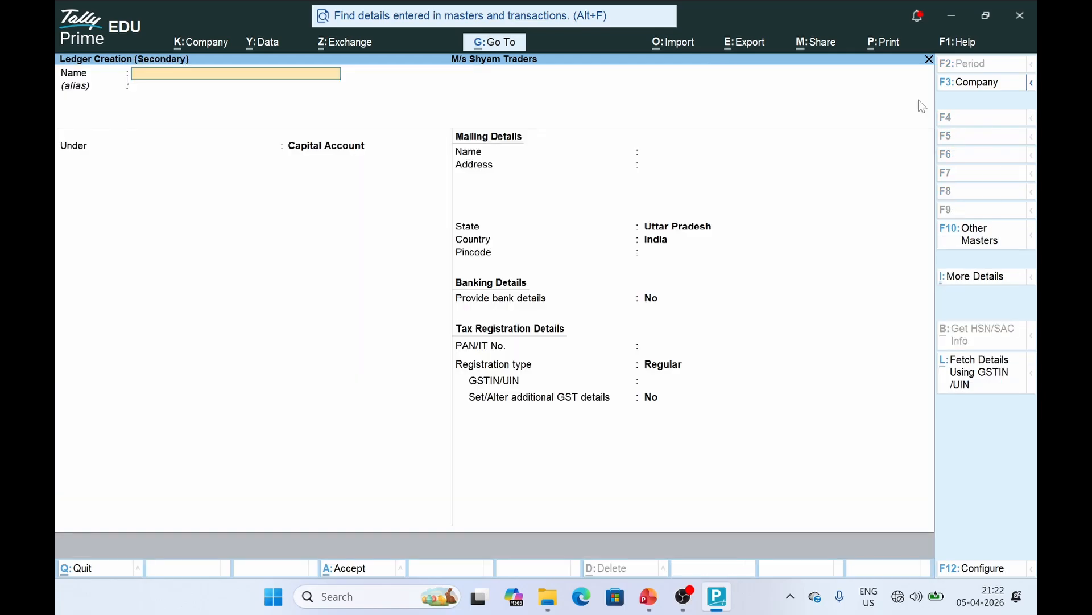
pyautogui.write('Purchasea/c')
pyautogui.press('Return')
pyautogui.write('Pur')
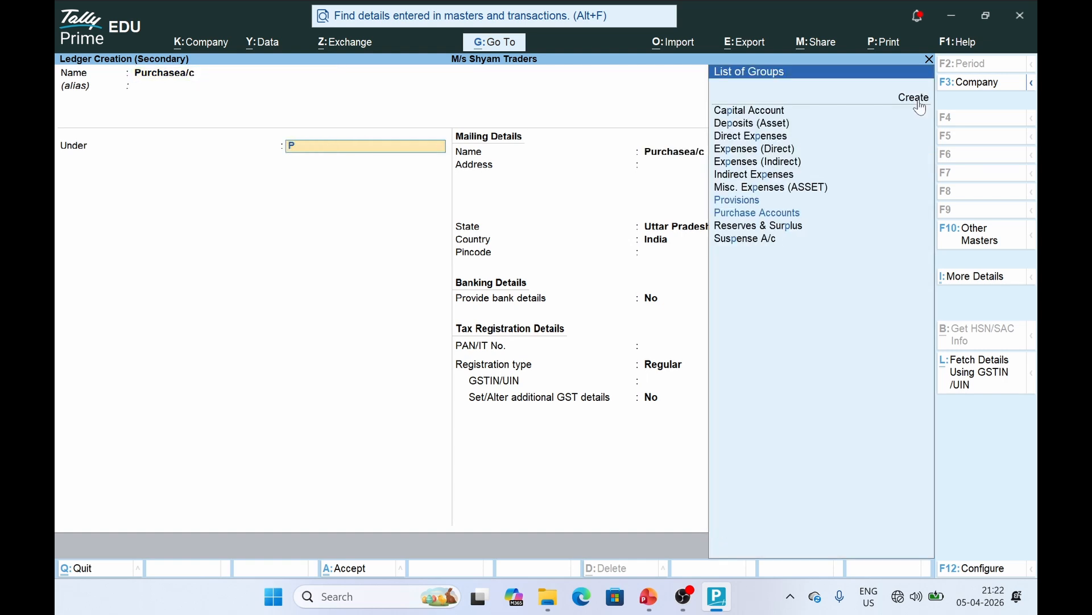
pyautogui.write('chase')
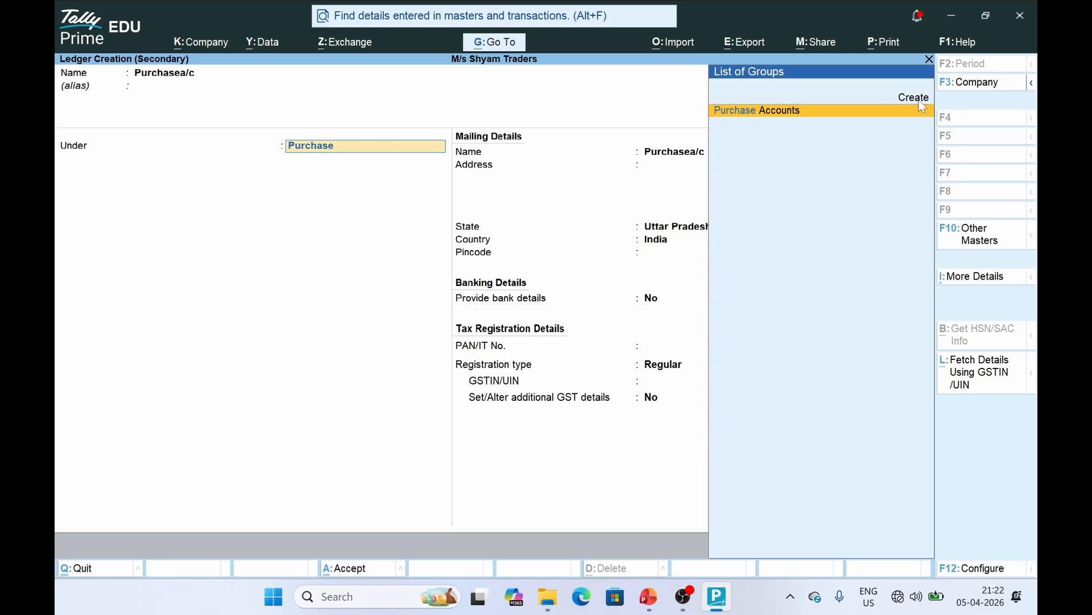
pyautogui.press('Return')
pyautogui.hotkey('ctrl', 'a')
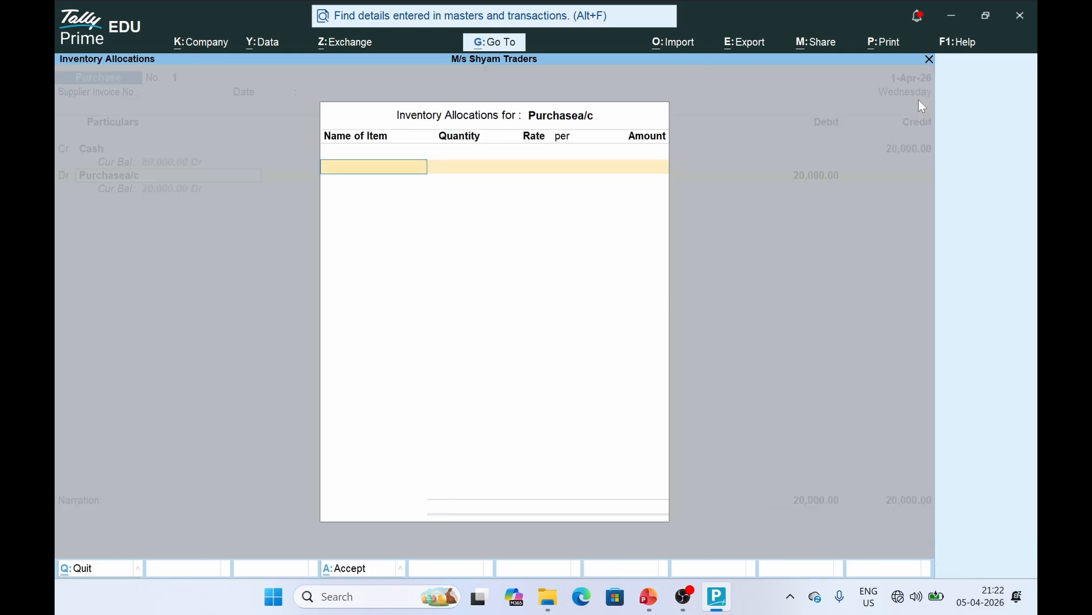
# Debit Purchasea/c 20,000 without inventory allocations and save Purchase voucher No. 1
pyautogui.press('Escape')
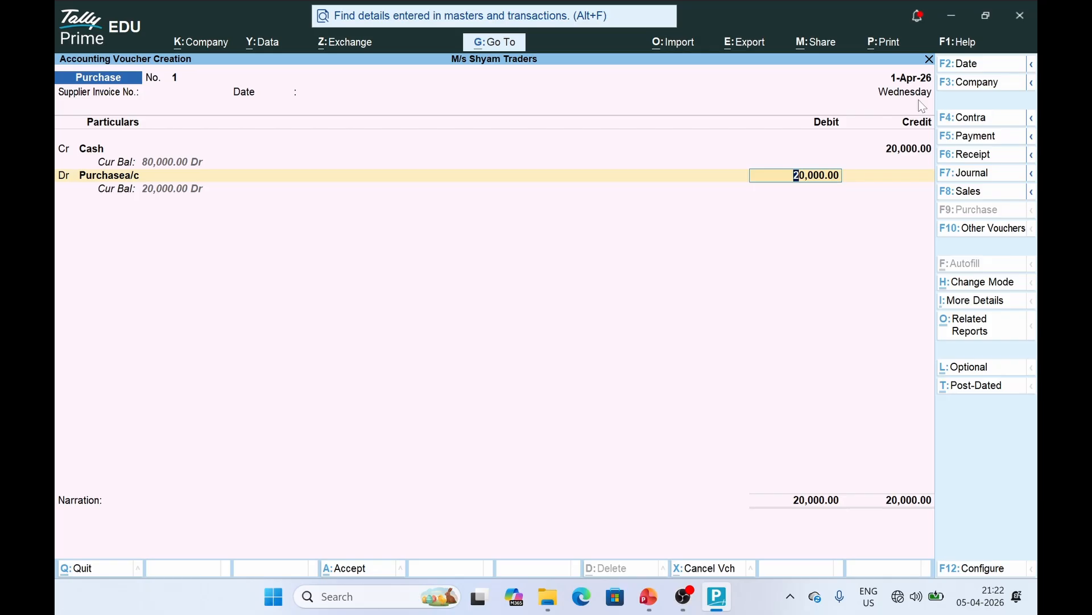
pyautogui.press('Return')
pyautogui.press('Return')
pyautogui.press('y')
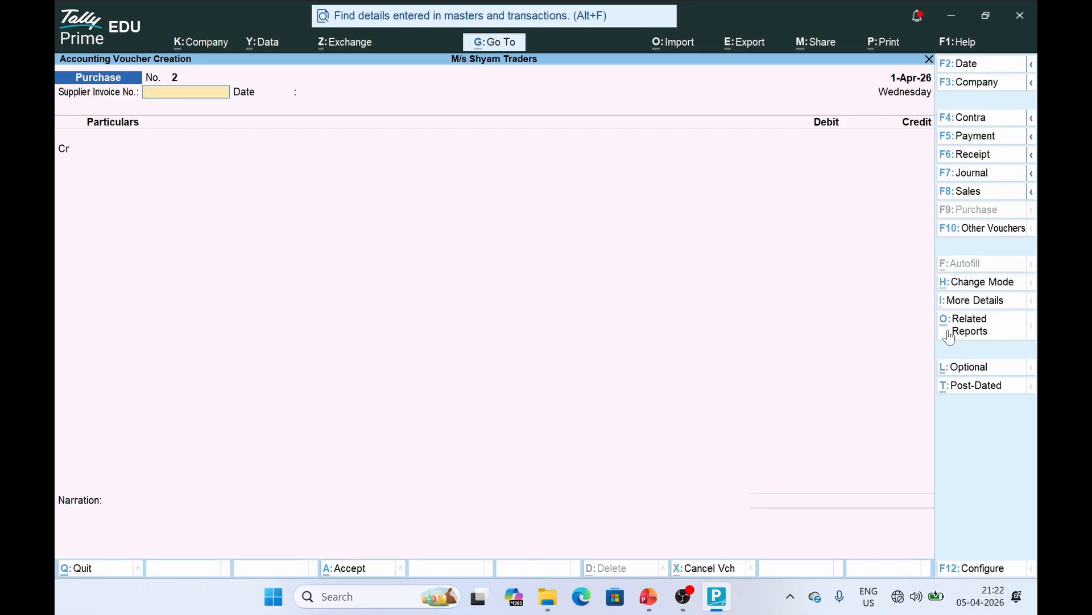
pyautogui.click(648, 603)
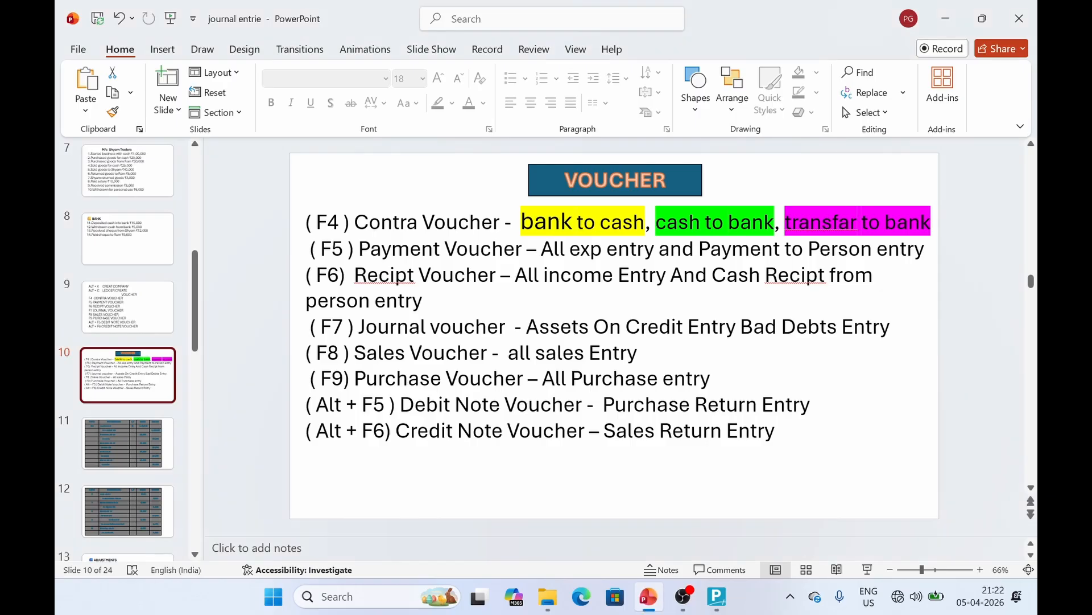
pyautogui.click(105, 445)
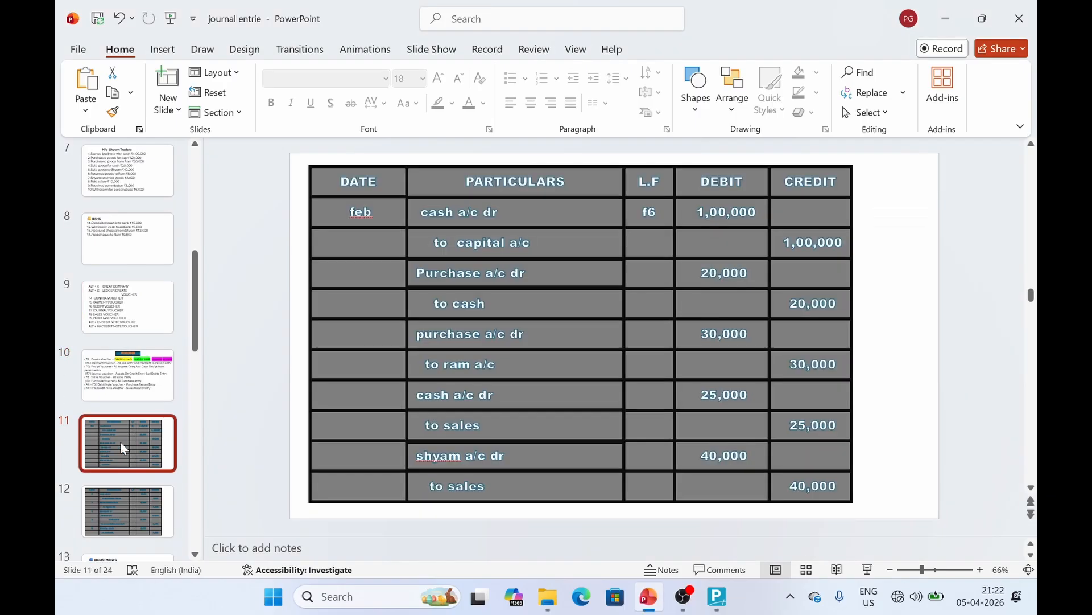
pyautogui.click(520, 347)
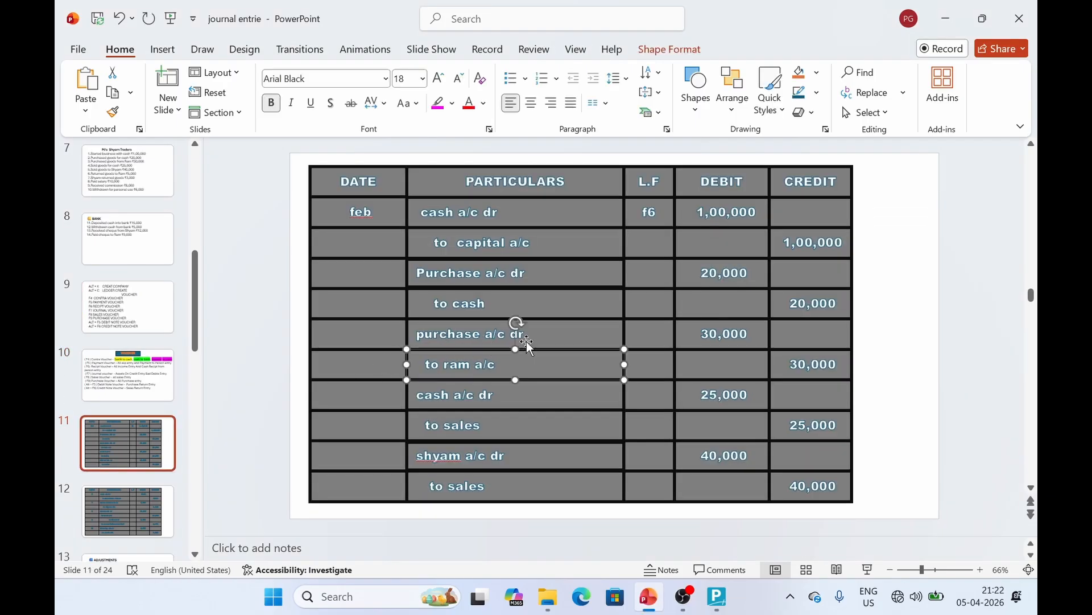
pyautogui.click(573, 334)
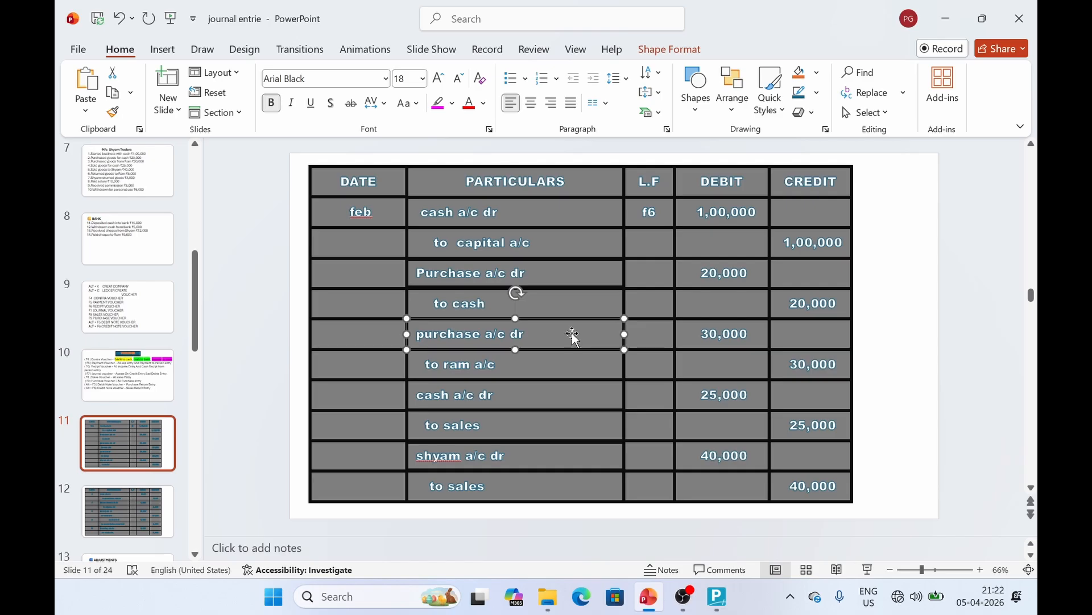
pyautogui.click(716, 596)
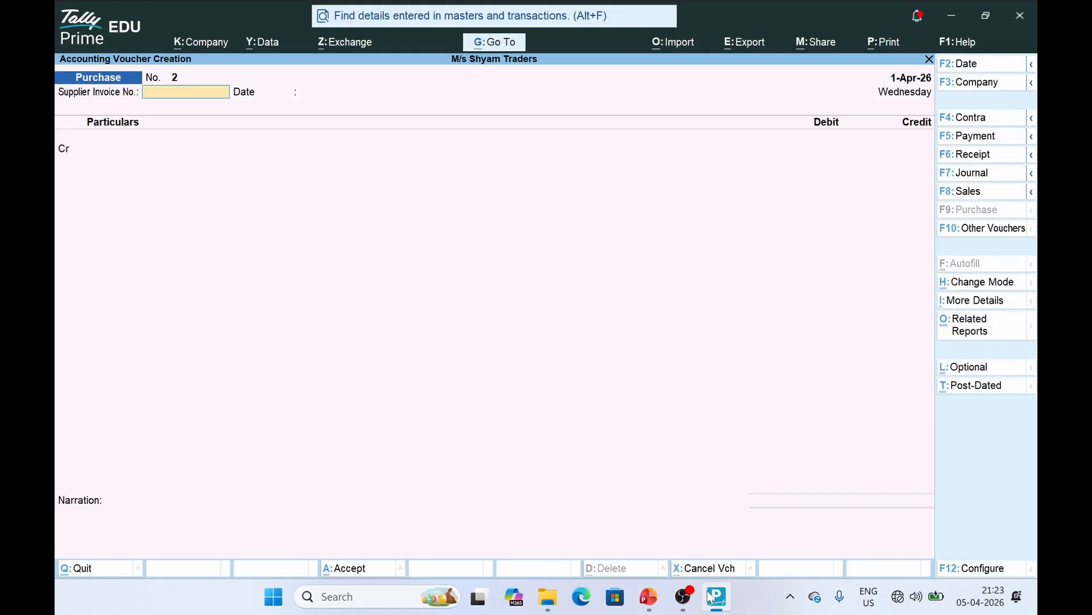
# Create a Ram A/c ledger under Sundry Creditors for the credit line
pyautogui.press('Return')
pyautogui.press('Return')
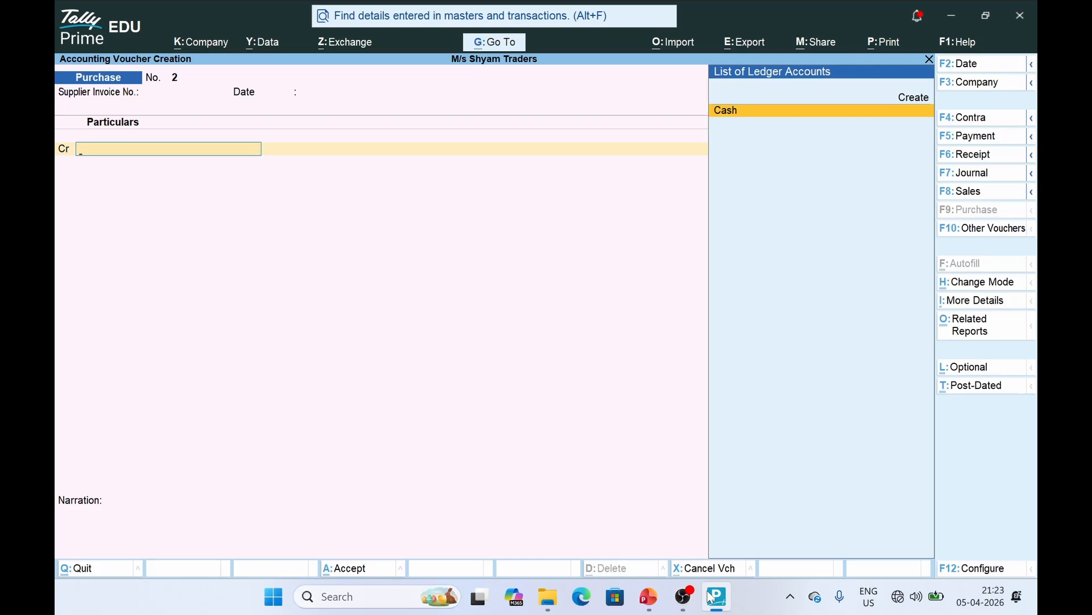
pyautogui.hotkey('alt', 'c')
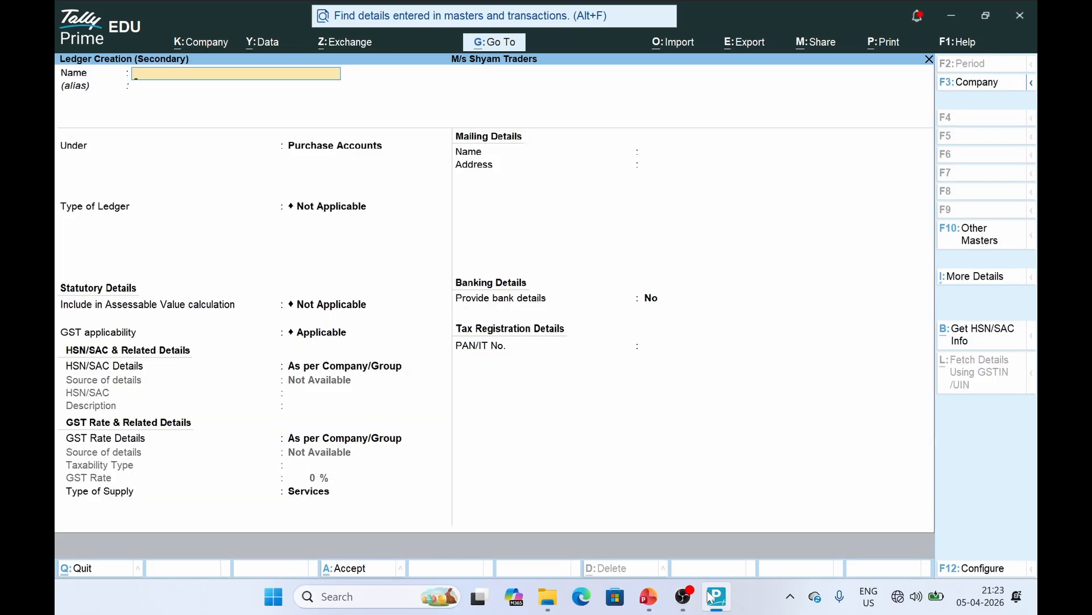
pyautogui.write('Ram A/c')
pyautogui.press('Return')
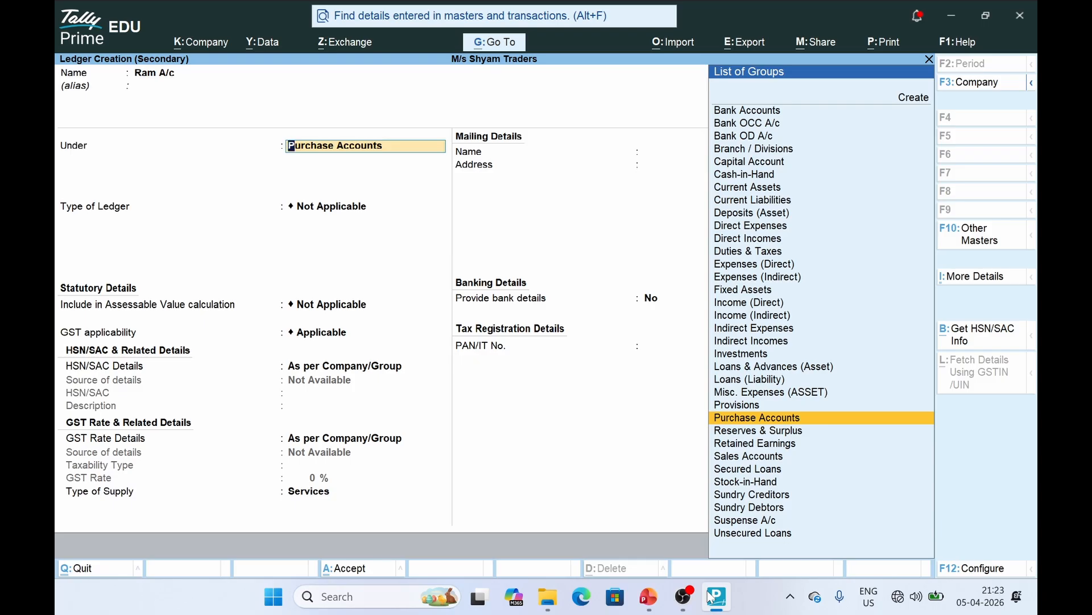
pyautogui.write('ce')
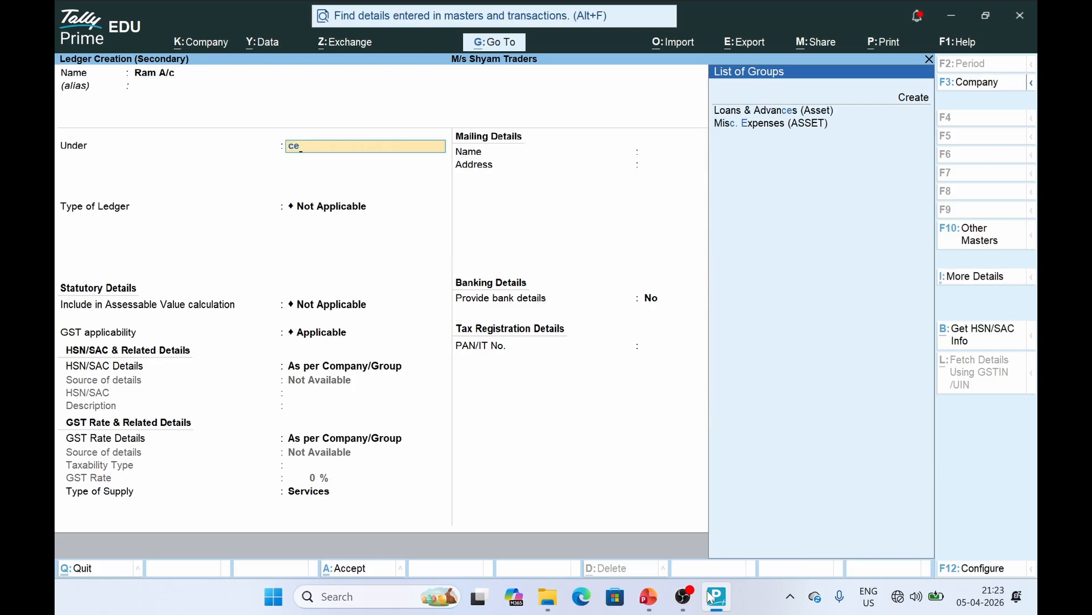
pyautogui.press('BackSpace')
pyautogui.press('BackSpace')
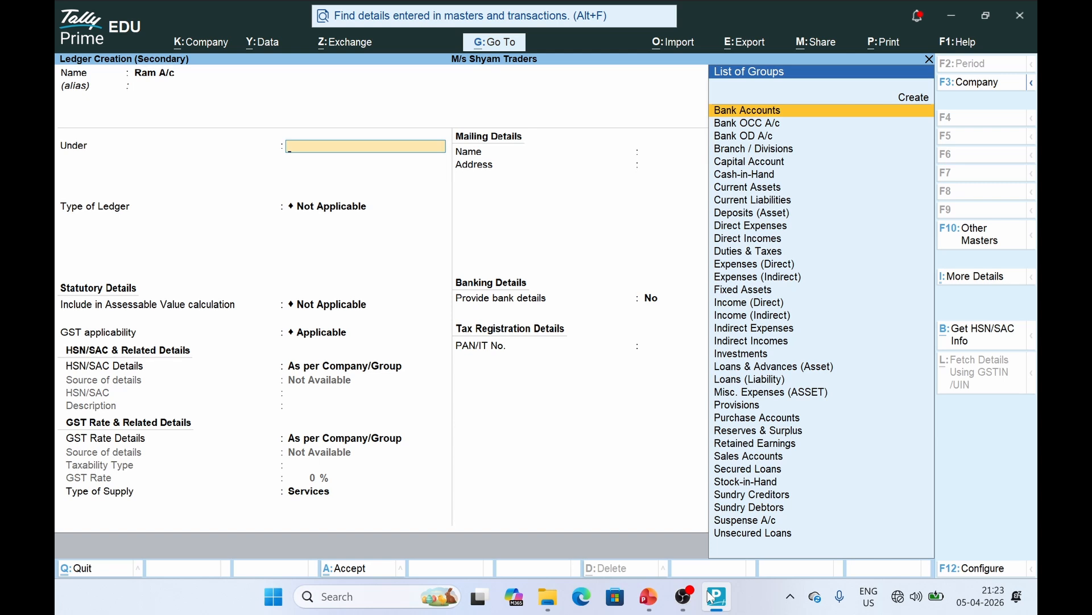
pyautogui.write('cre')
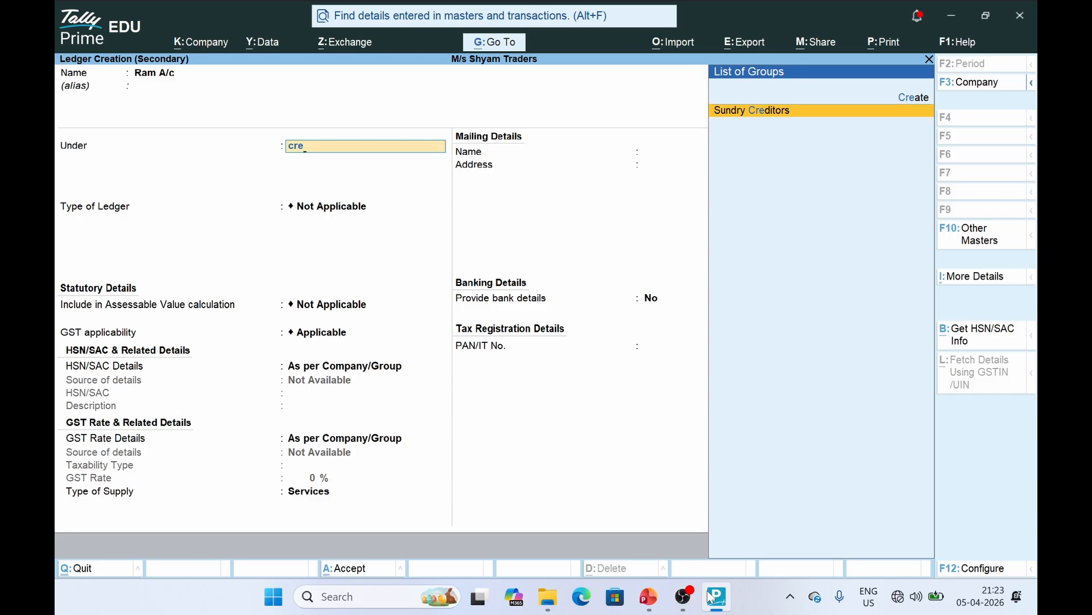
pyautogui.press('Return')
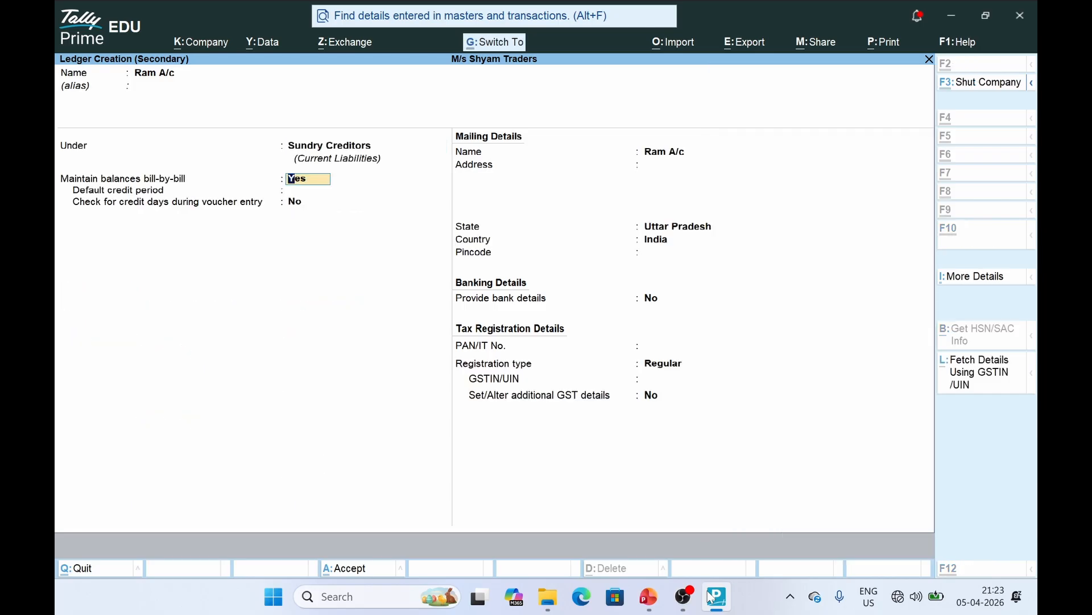
pyautogui.hotkey('ctrl', 'a')
pyautogui.hotkey('ctrl', 'a')
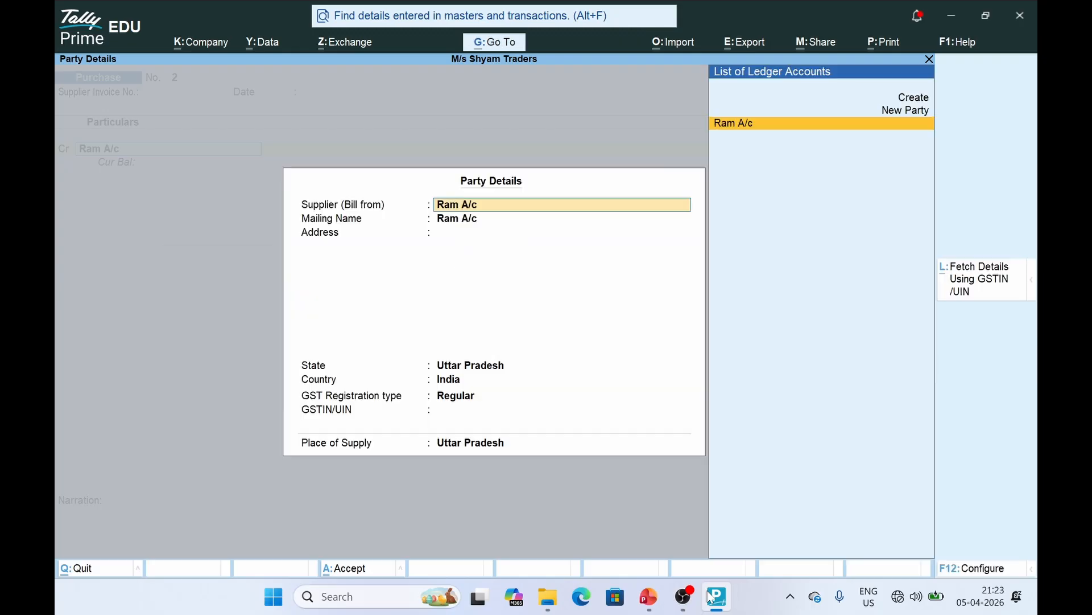
pyautogui.hotkey('ctrl', 'a')
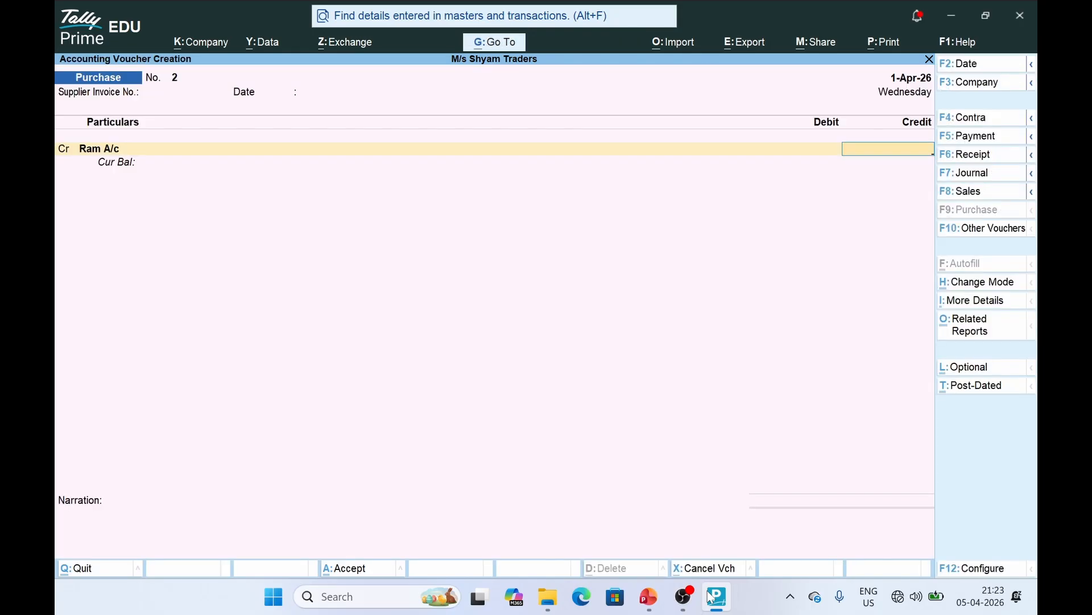
# Credit Ram A/c 30,000 as a new bill reference and debit Purchasea/c 30,000
pyautogui.click(712, 596)
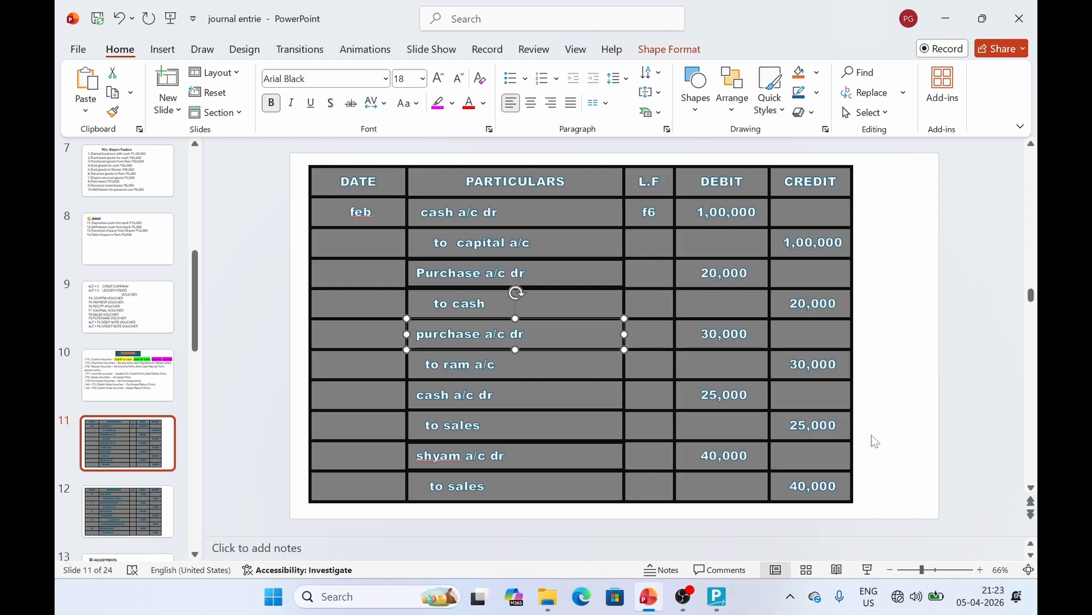
pyautogui.hotkey('alt', 'Tab')
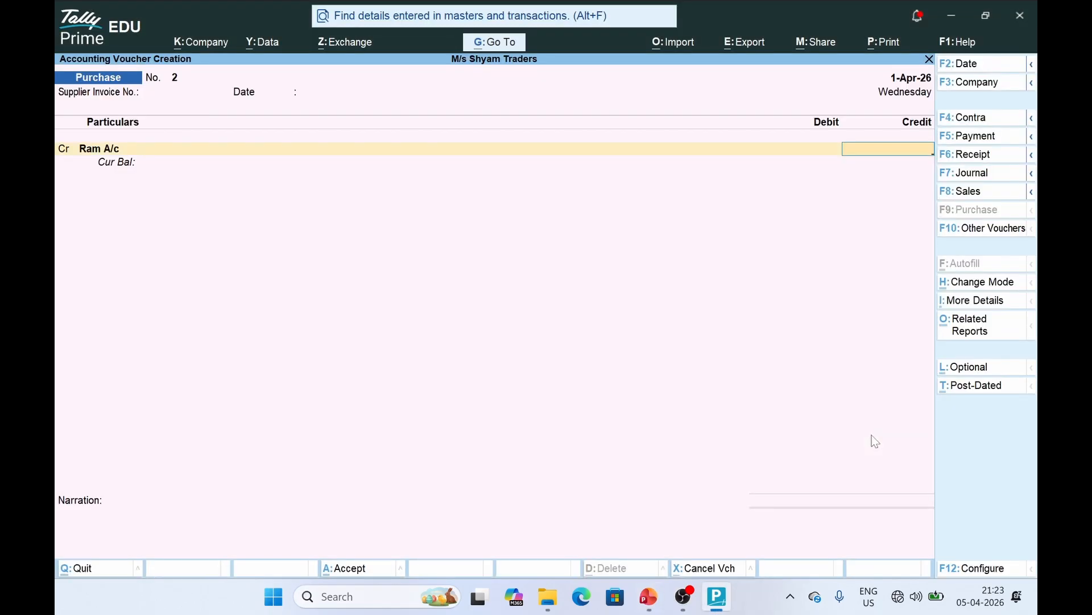
pyautogui.write('30000')
pyautogui.press('Return')
pyautogui.press('Return')
pyautogui.press('Return')
pyautogui.press('Return')
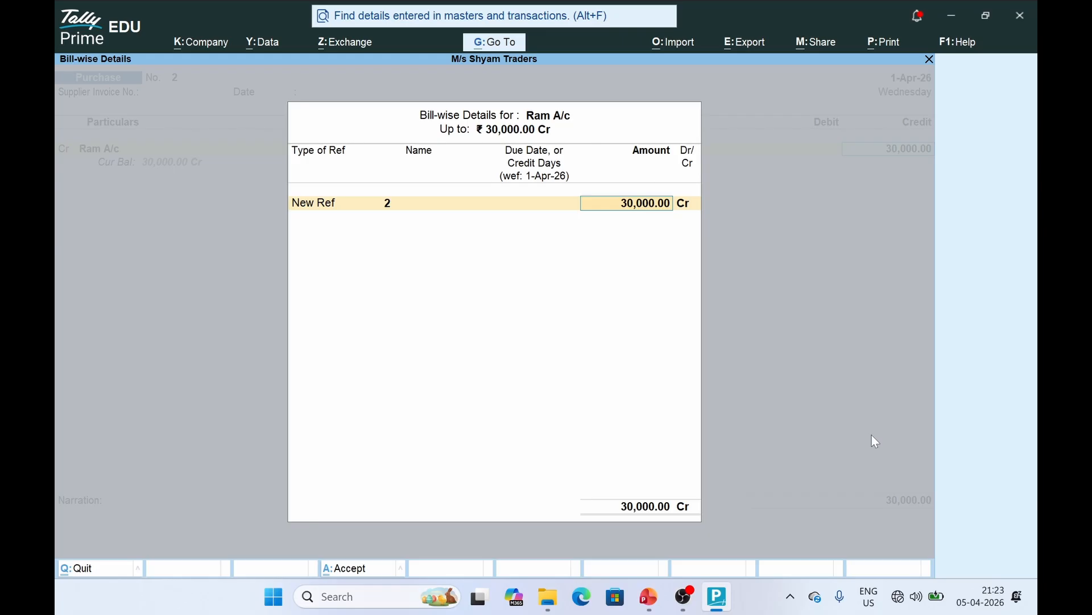
pyautogui.press('Return')
pyautogui.press('Return')
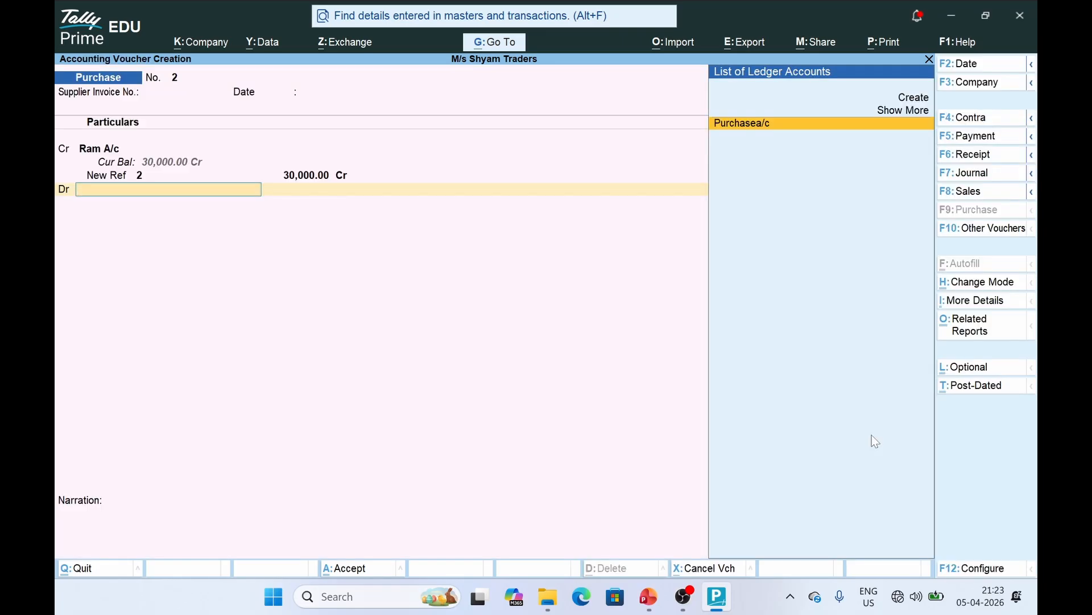
pyautogui.press('Return')
pyautogui.press('Return')
pyautogui.press('Return')
pyautogui.press('Return')
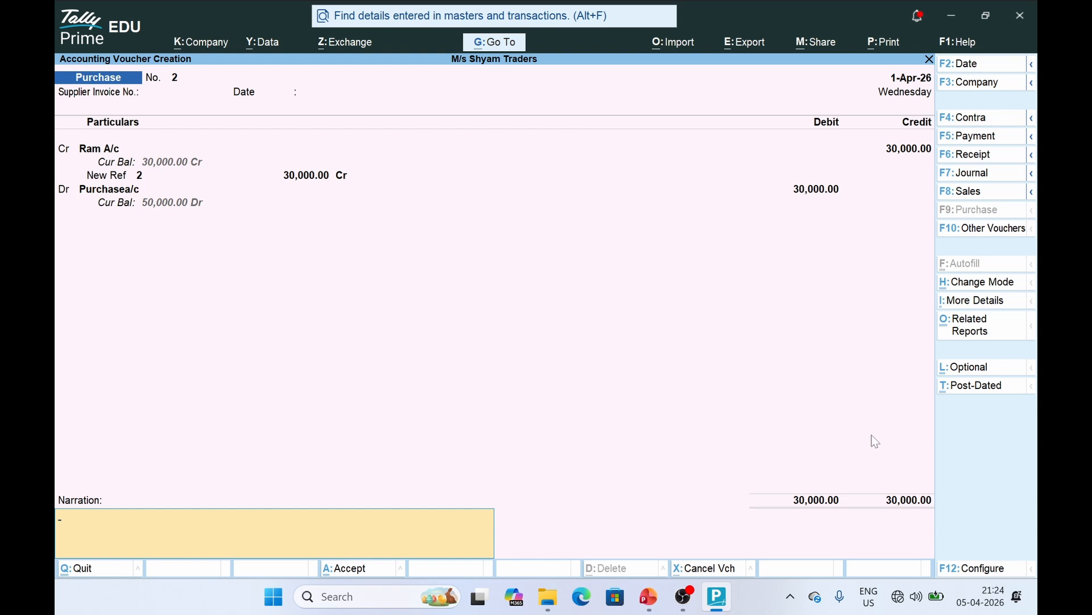
pyautogui.press('Return')
pyautogui.press('Return')
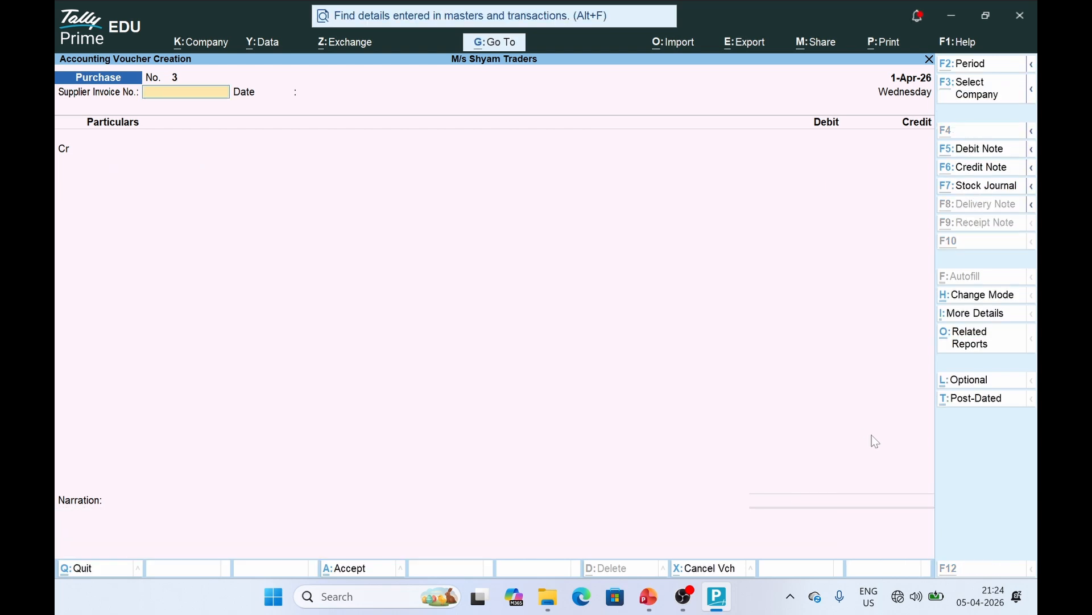
# Check the Cash A/c Dr entry on the journal slide, then return to blank Purchase voucher No. 3
pyautogui.hotkey('alt', 'Tab')
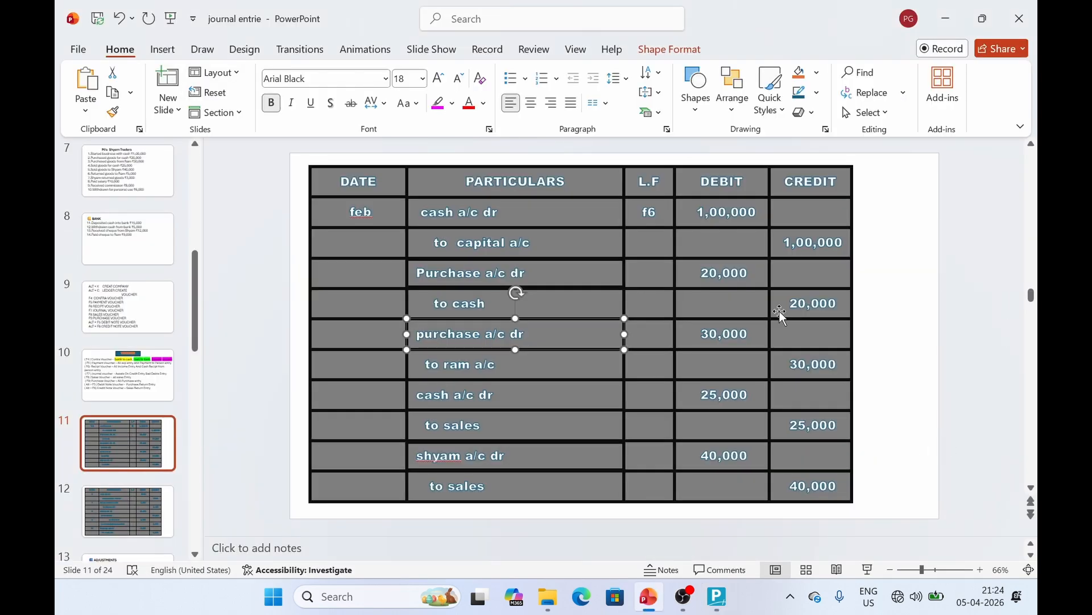
pyautogui.click(512, 400)
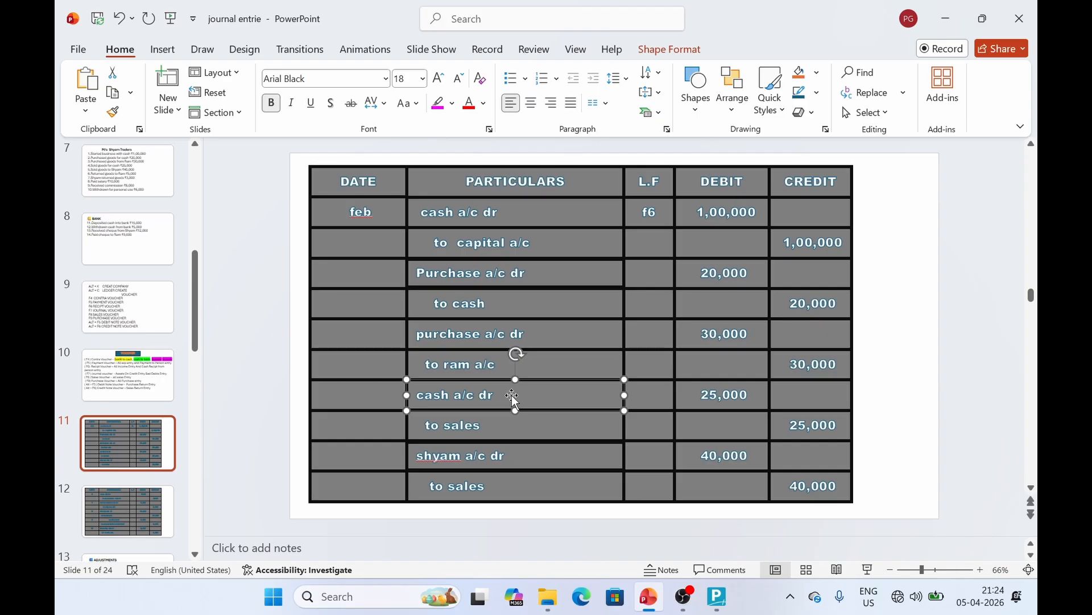
pyautogui.hotkey('alt', 'Tab')
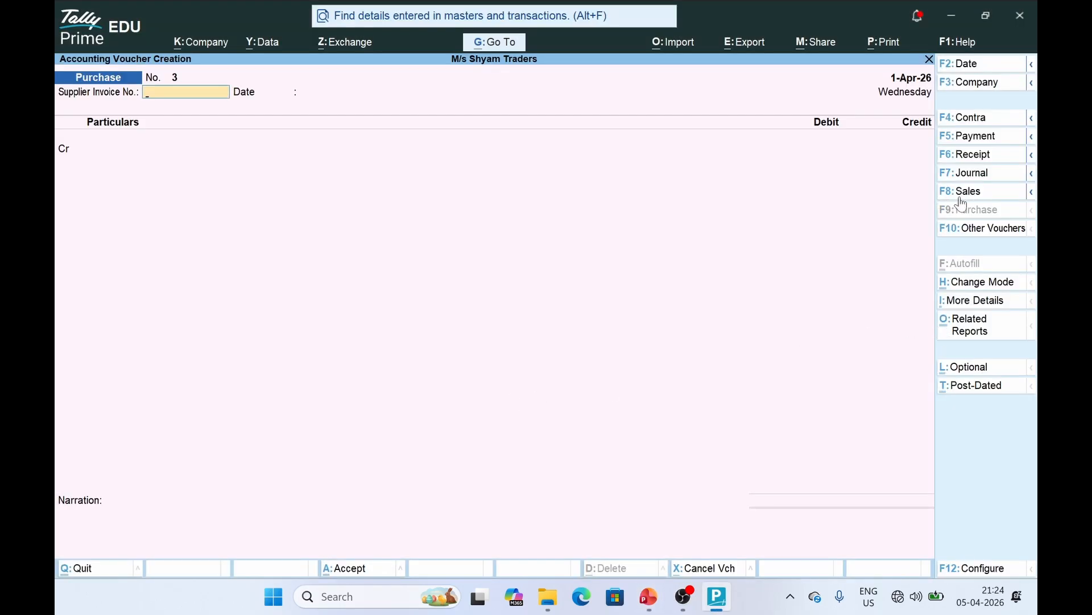
# Switch to a Sales voucher in plain As Voucher mode, then bring up the journal slides
pyautogui.click(983, 194)
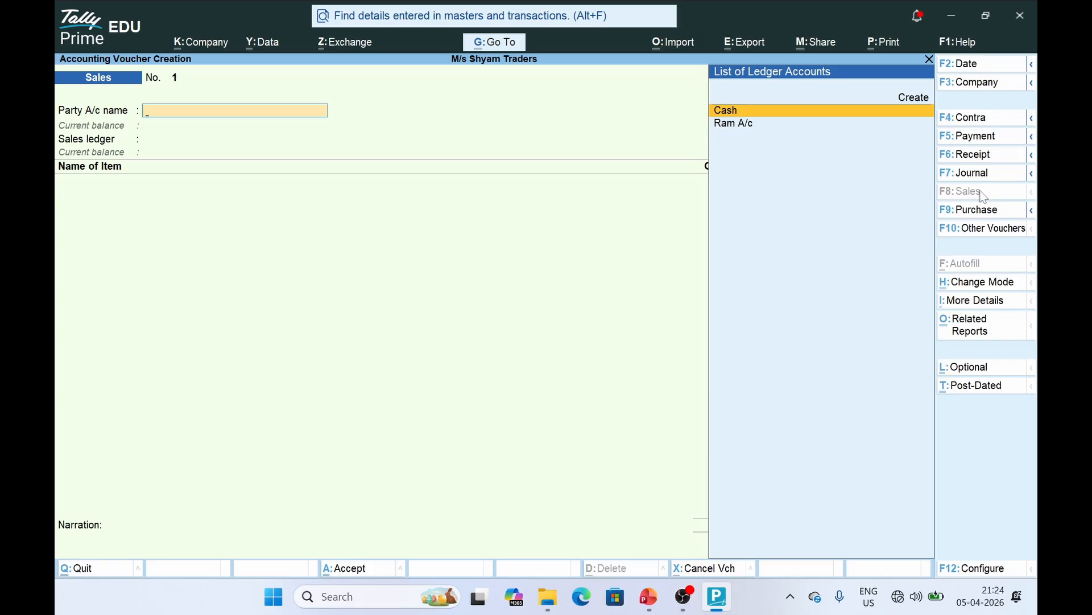
pyautogui.click(974, 281)
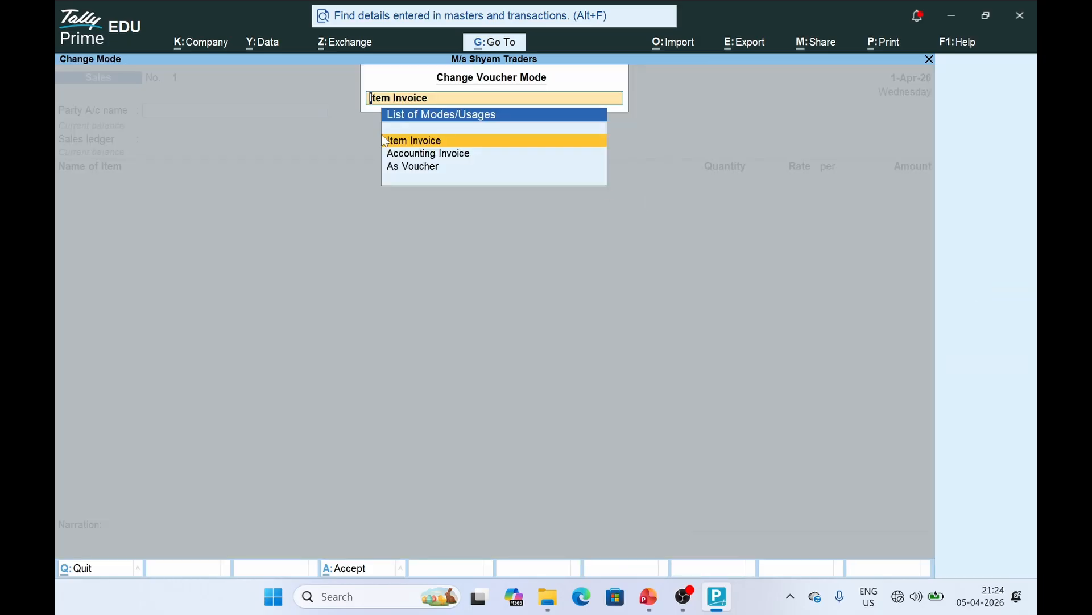
pyautogui.click(412, 166)
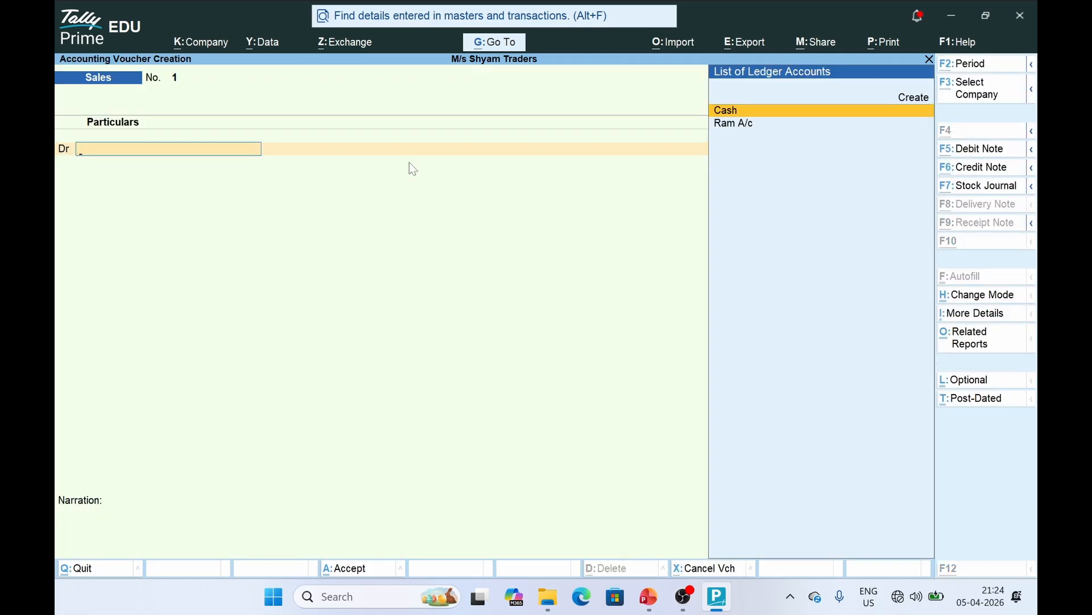
pyautogui.hotkey('alt', 'Tab')
# Number slide 11's debit rows 4, 3 and 2 in the DATE column, then return to TallyPrime
pyautogui.moveTo(408, 162); pyautogui.dragTo(496, 272)
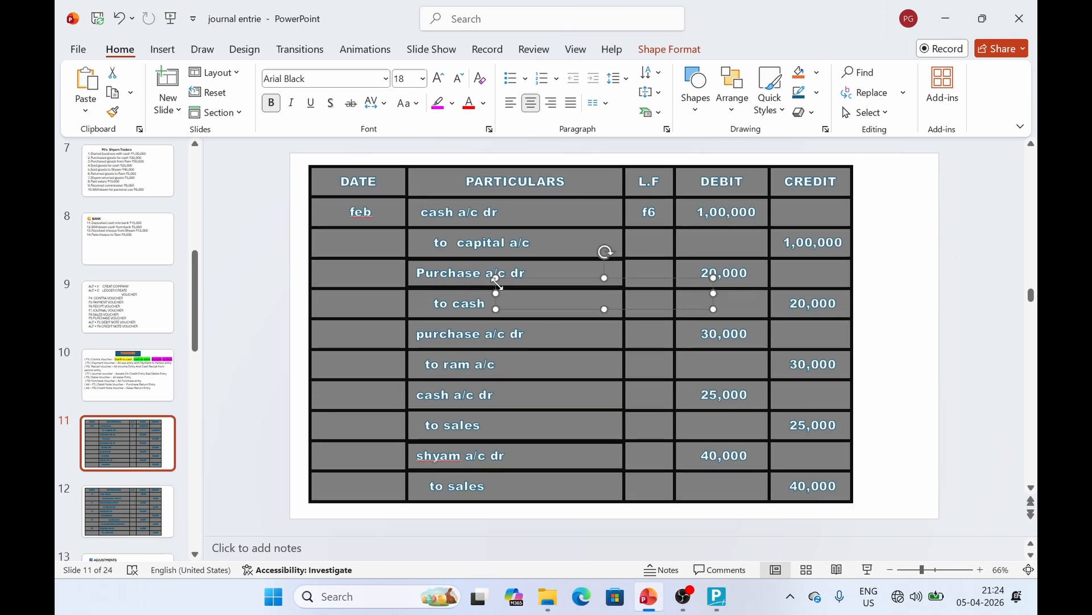
pyautogui.click(462, 393)
pyautogui.click(364, 401)
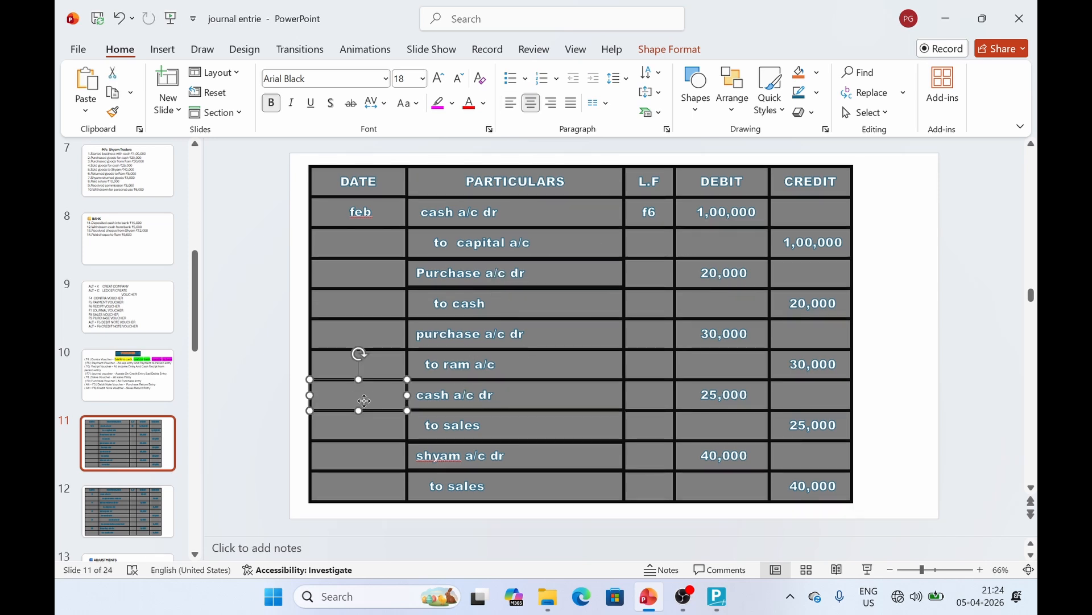
pyautogui.write('4')
pyautogui.click(387, 337)
pyautogui.write('2')
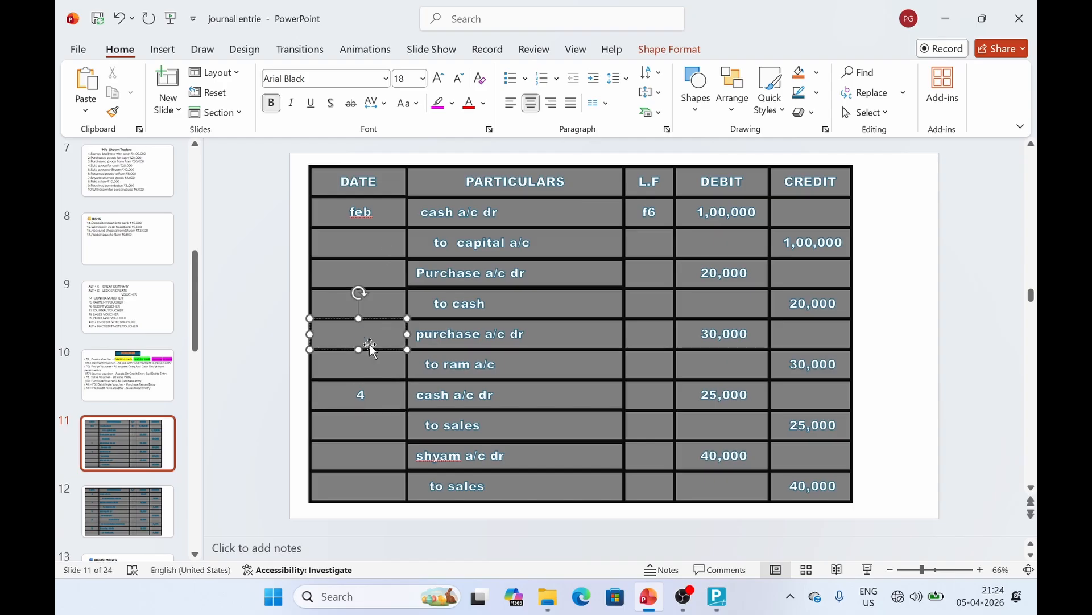
pyautogui.write('3')
pyautogui.click(374, 264)
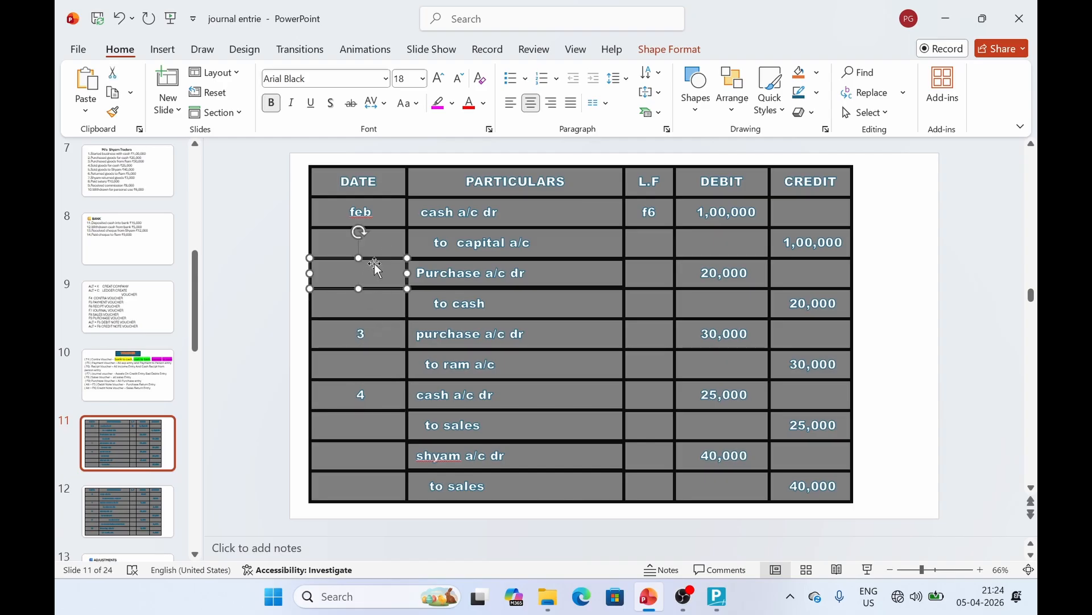
pyautogui.write('2')
pyautogui.click(513, 403)
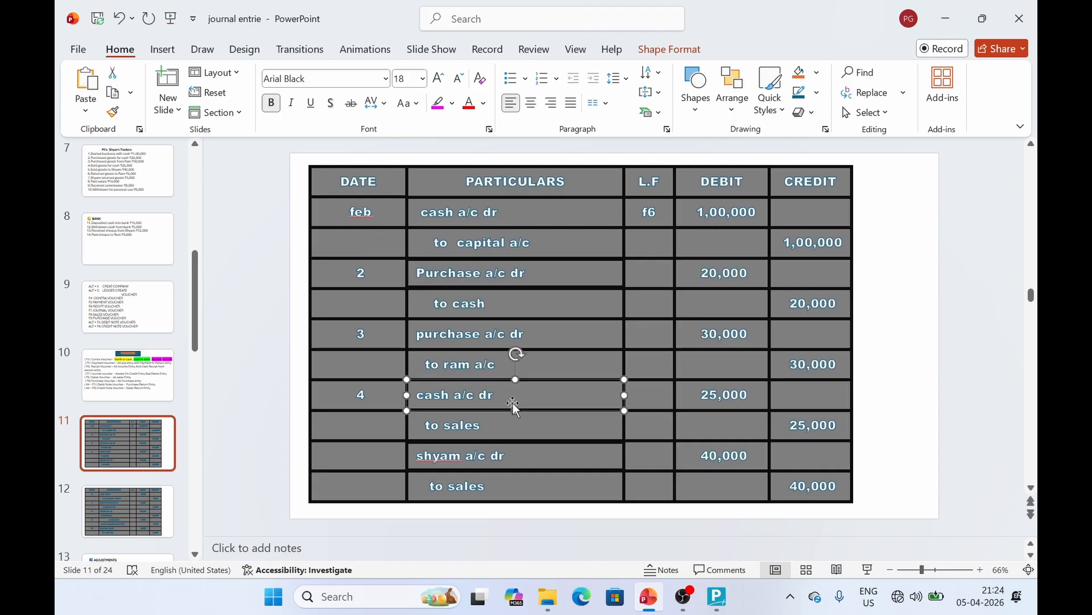
pyautogui.click(718, 597)
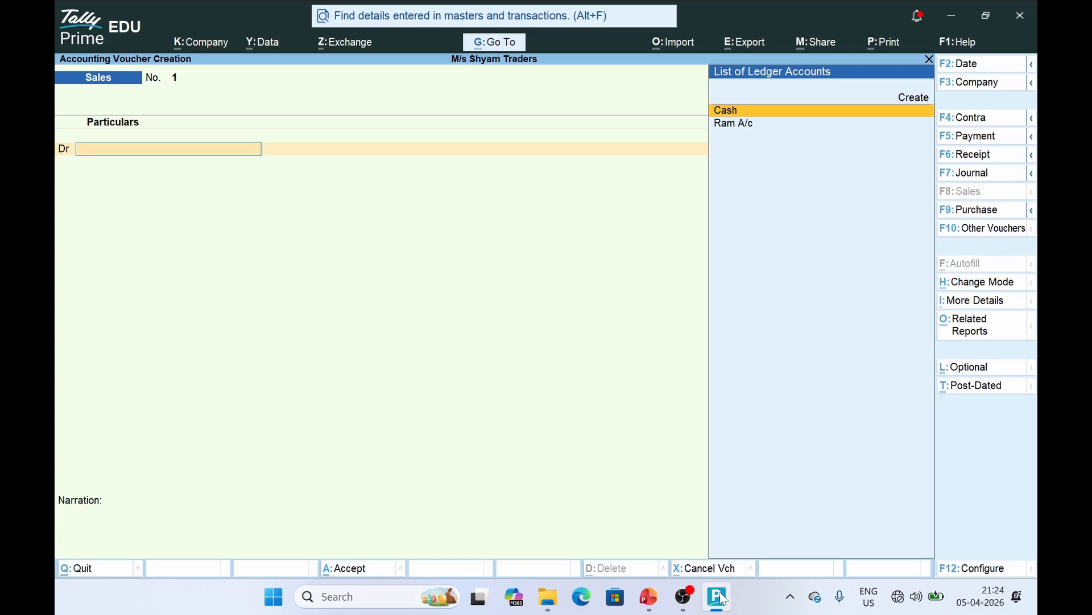
# Debit Cash with 25,000 on Sales voucher No. 1, skipping the party details
pyautogui.press('Return')
pyautogui.press('Return')
pyautogui.press('Return')
pyautogui.press('Return')
pyautogui.press('Return')
pyautogui.press('Return')
pyautogui.press('Return')
pyautogui.press('Return')
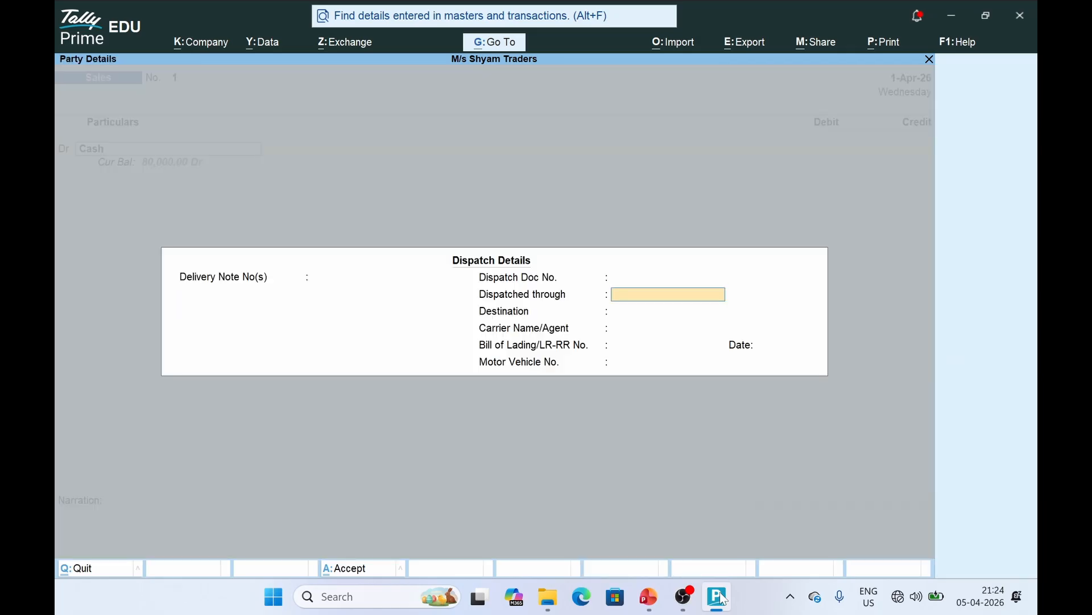
pyautogui.press('Return')
pyautogui.press('Return')
pyautogui.press('Return')
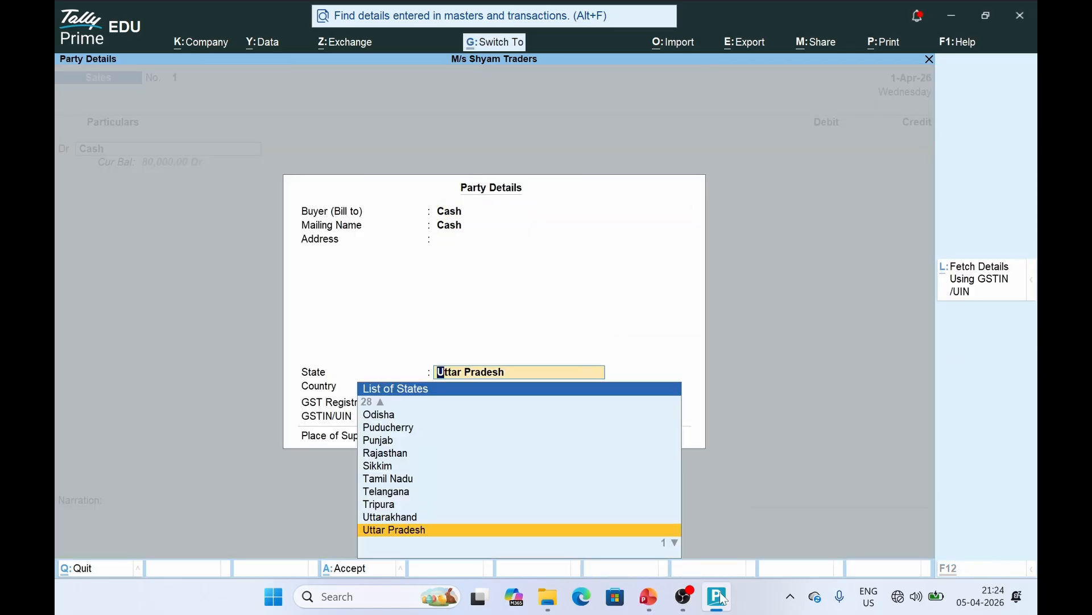
pyautogui.hotkey('ctrl', 'a')
pyautogui.hotkey('alt', 'Tab')
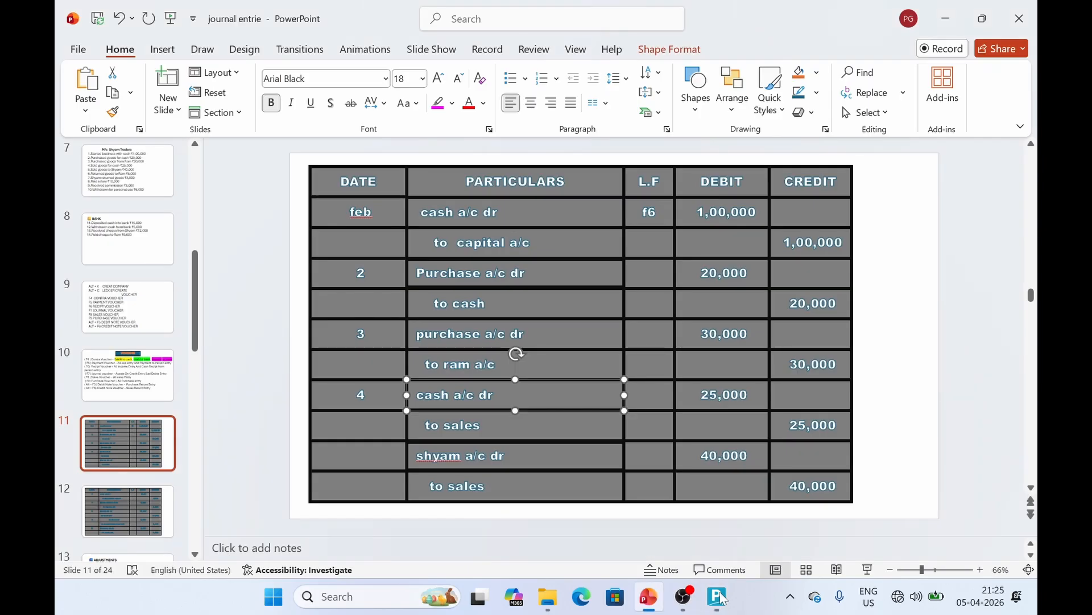
pyautogui.hotkey('alt', 'Tab')
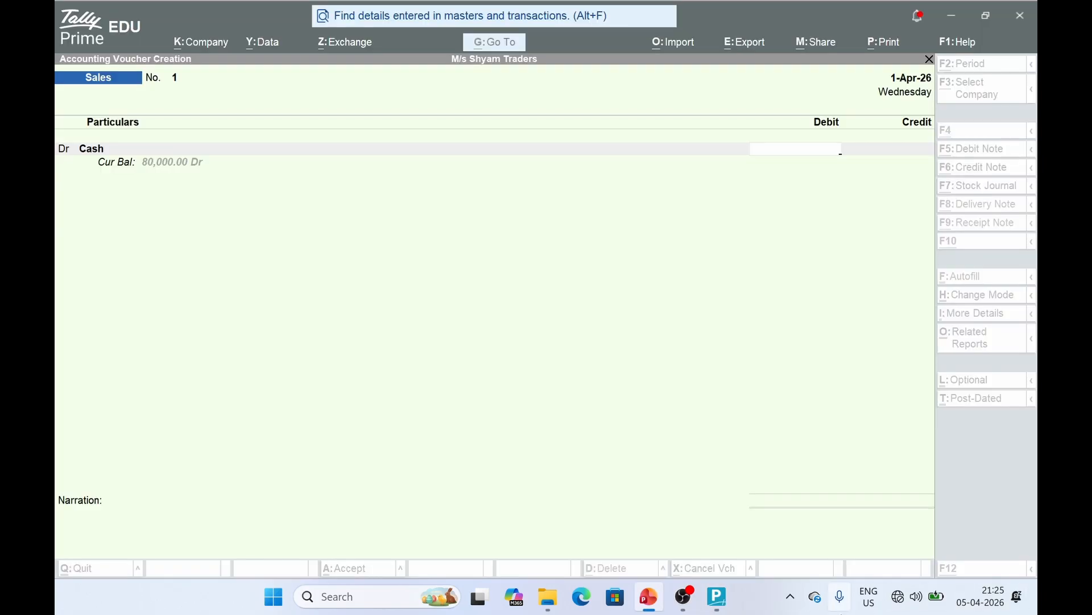
pyautogui.write('25000')
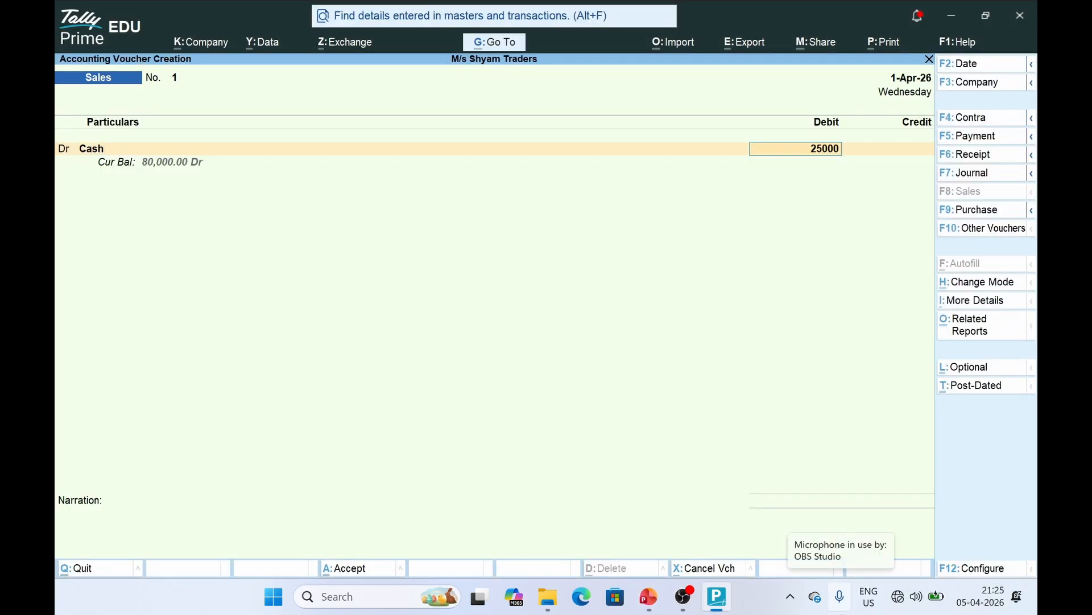
pyautogui.press('Return')
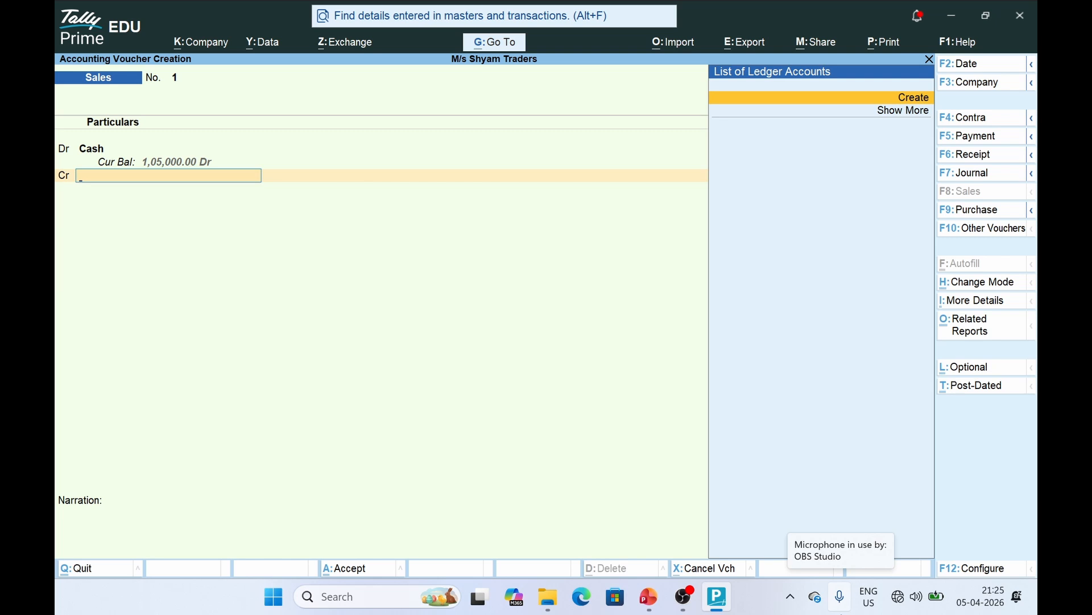
# Credit a new Sales A/c ledger under Sales Accounts with 25,000 and save the voucher
pyautogui.press('Return')
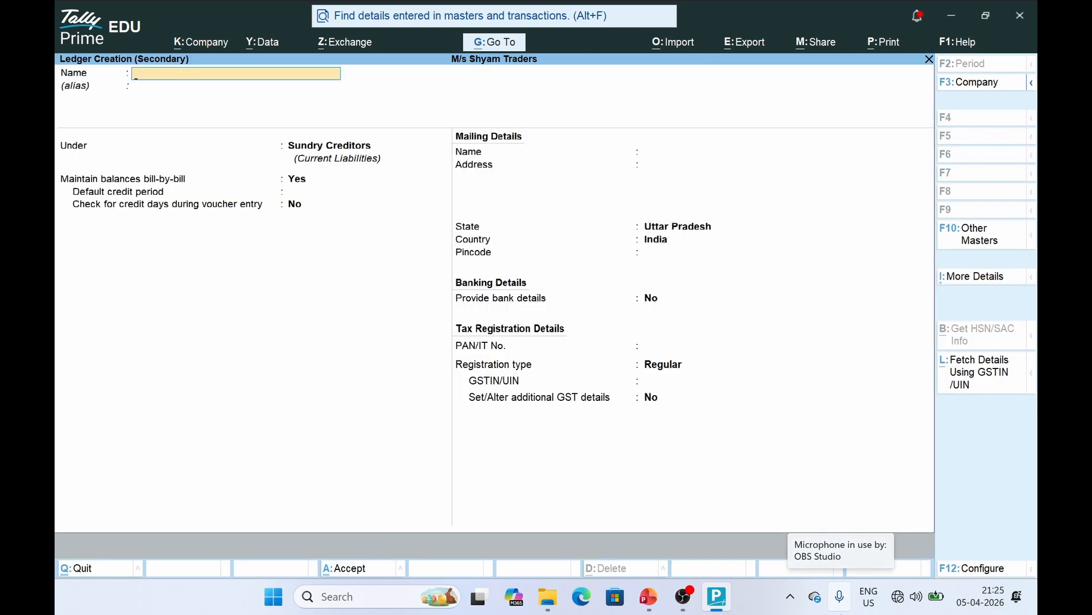
pyautogui.write('Sales a/c')
pyautogui.press('Return')
pyautogui.write('Sale')
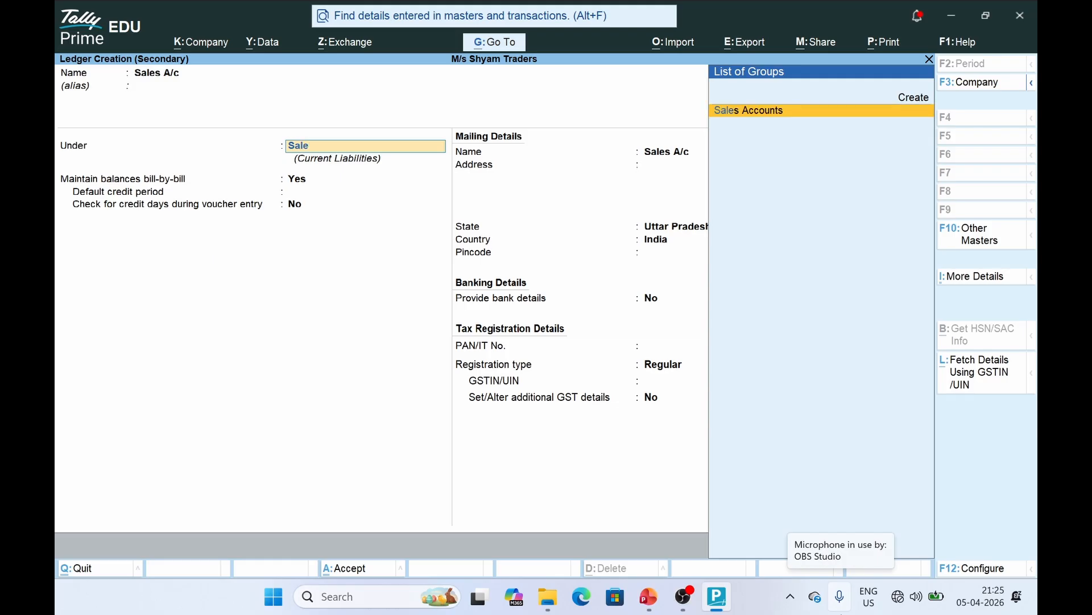
pyautogui.press('Return')
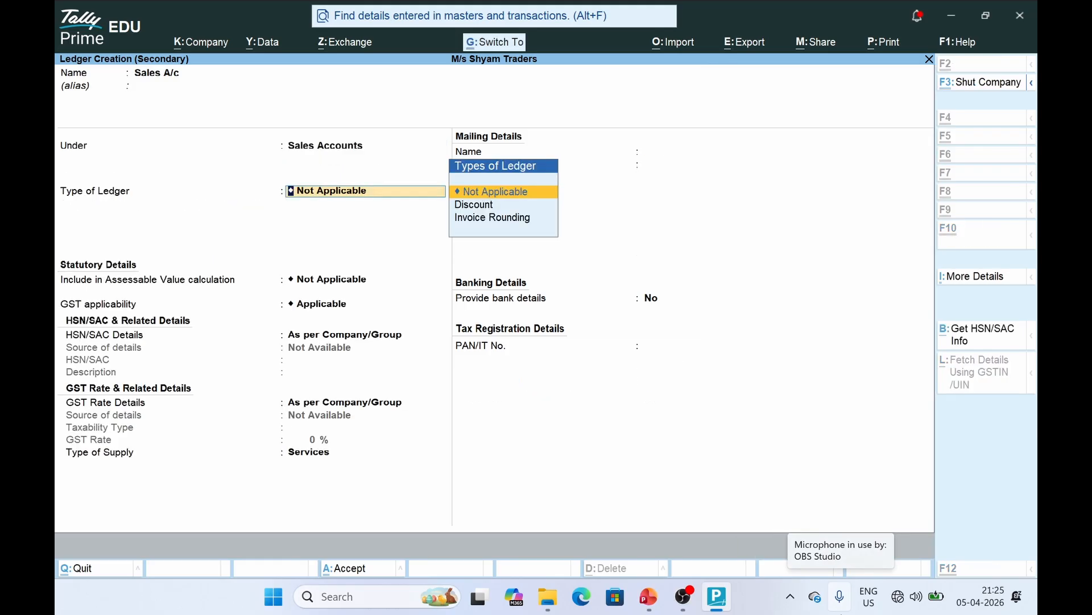
pyautogui.hotkey('ctrl', 'a')
pyautogui.press('Escape')
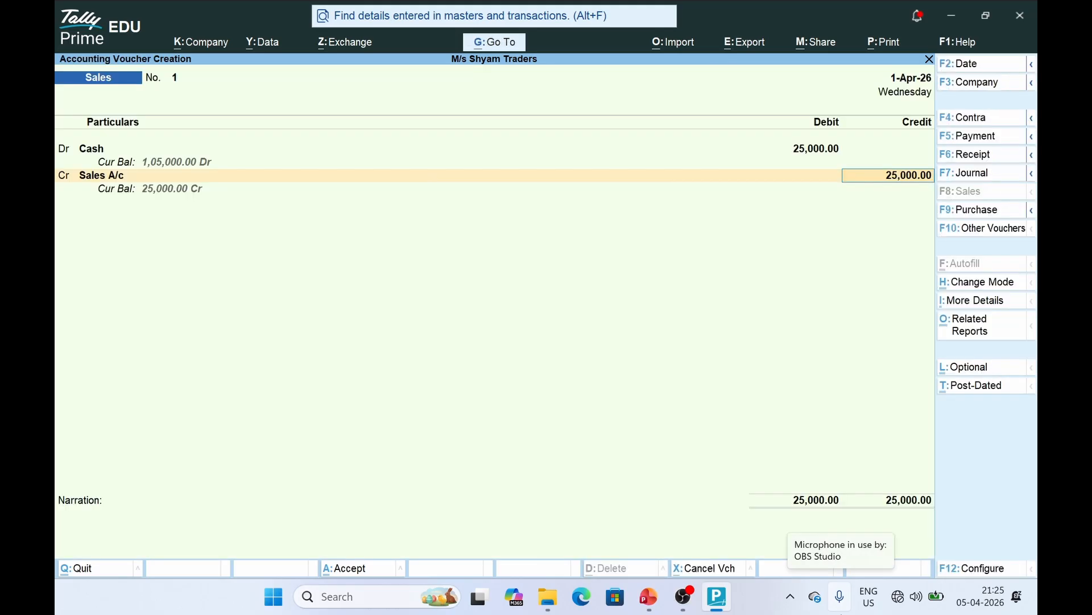
pyautogui.press('ctrl')
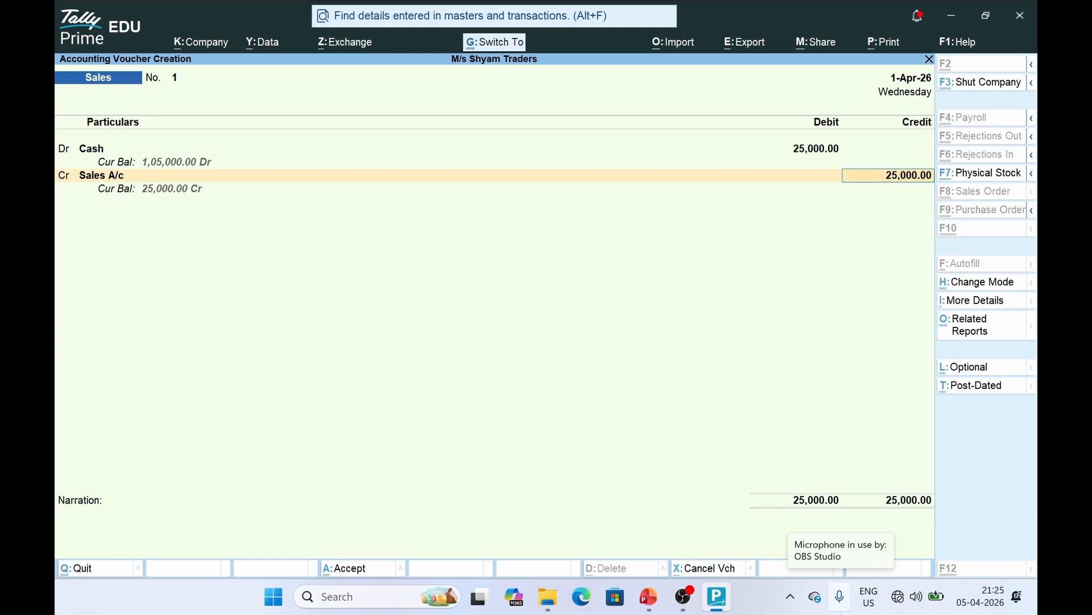
pyautogui.hotkey('ctrl', 'a')
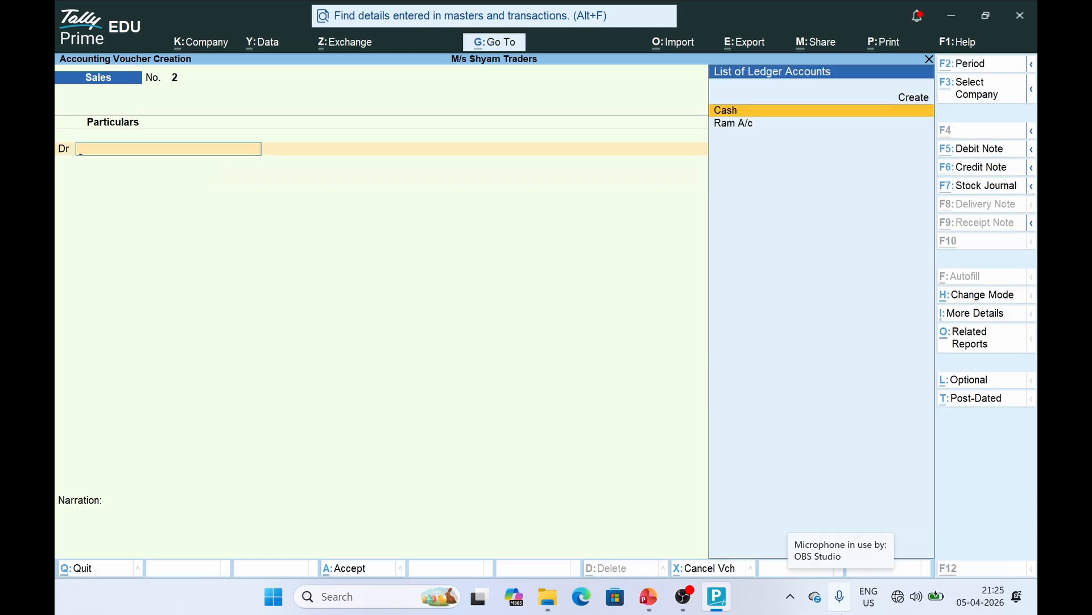
pyautogui.hotkey('alt', 'Tab')
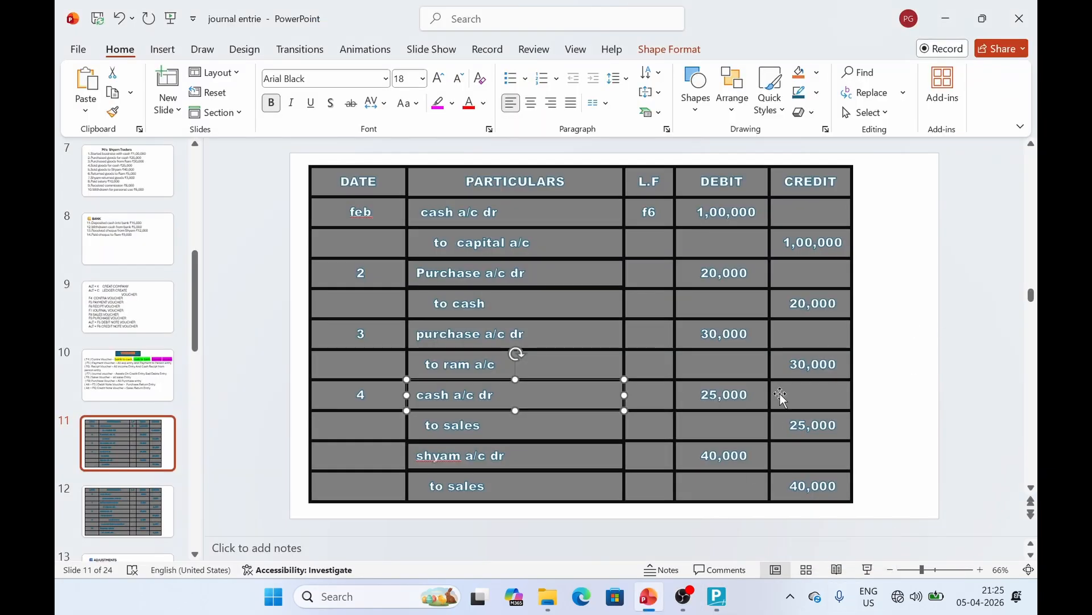
pyautogui.click(540, 457)
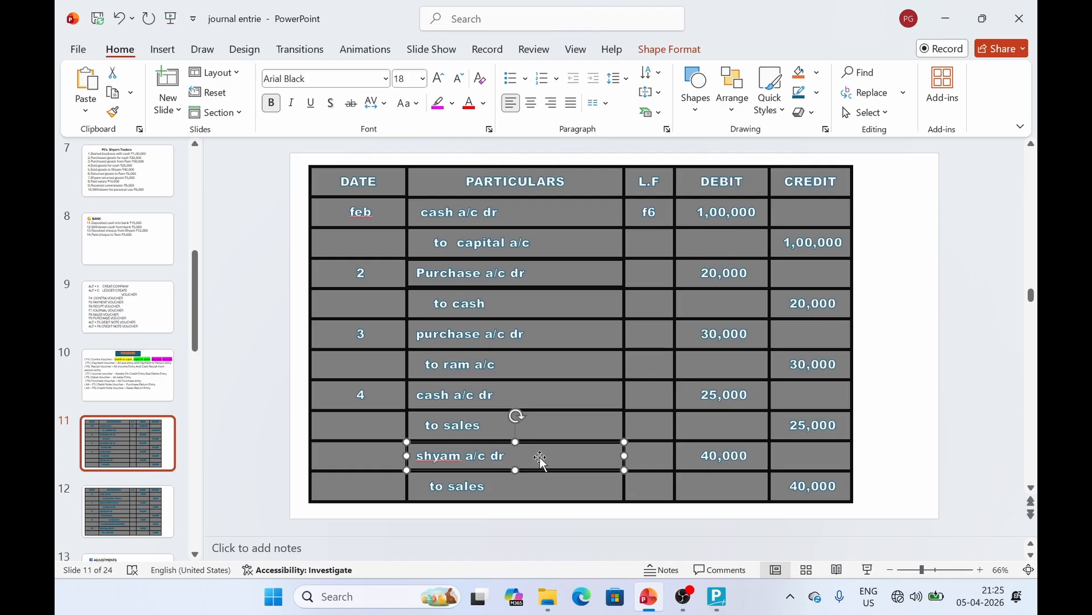
pyautogui.click(717, 604)
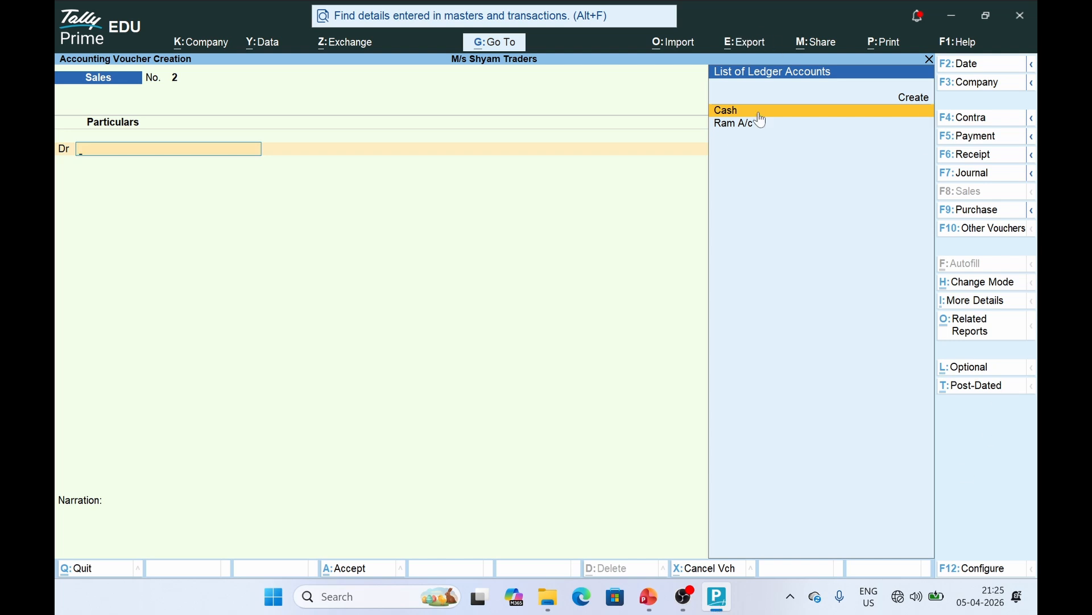
# Create a Shyam A/c ledger under Sundry Debtors as the debit party
pyautogui.click(913, 98)
pyautogui.write('Shy')
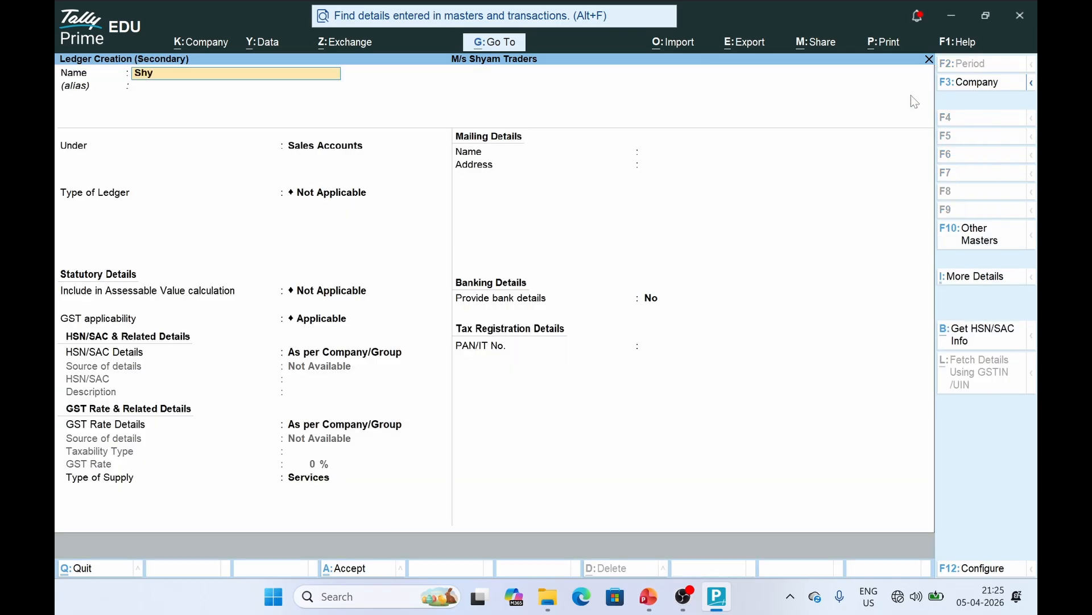
pyautogui.write('am a/c')
pyautogui.press('Return')
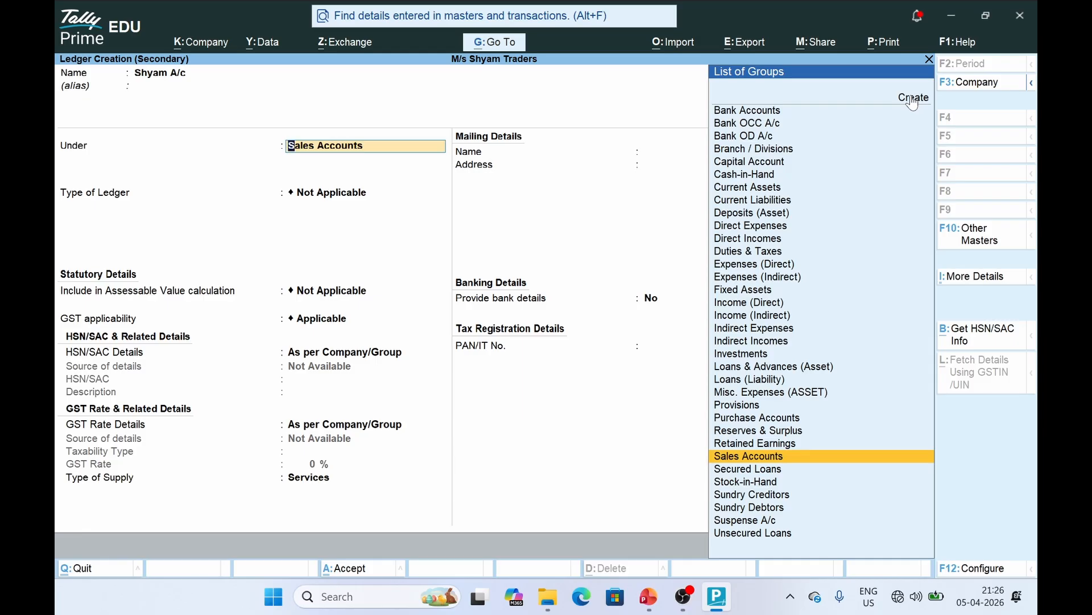
pyautogui.write('Deb')
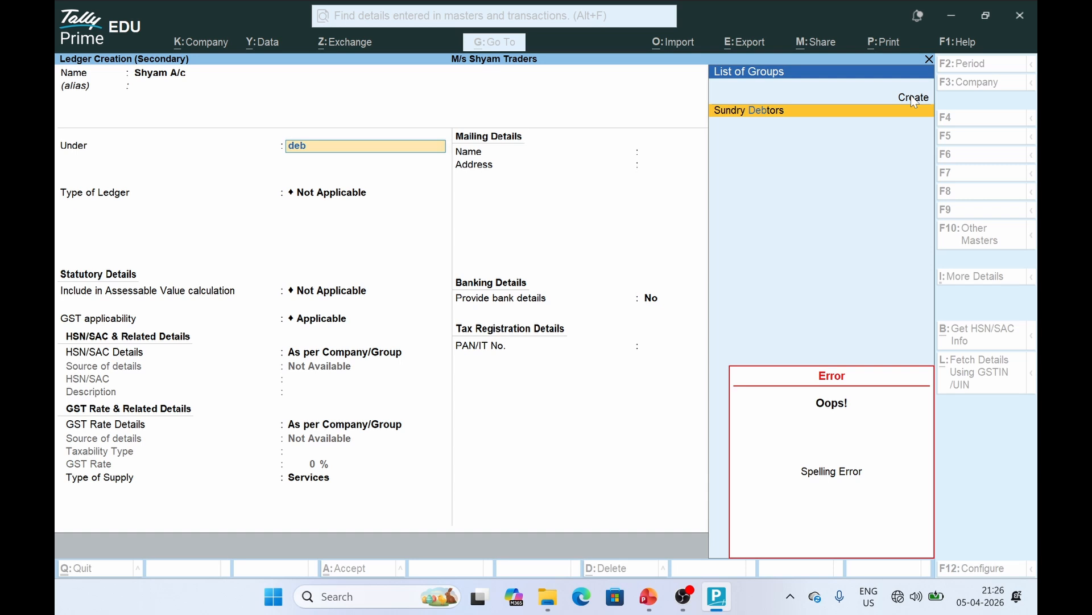
pyautogui.press('Return')
pyautogui.hotkey('ctrl', 'a')
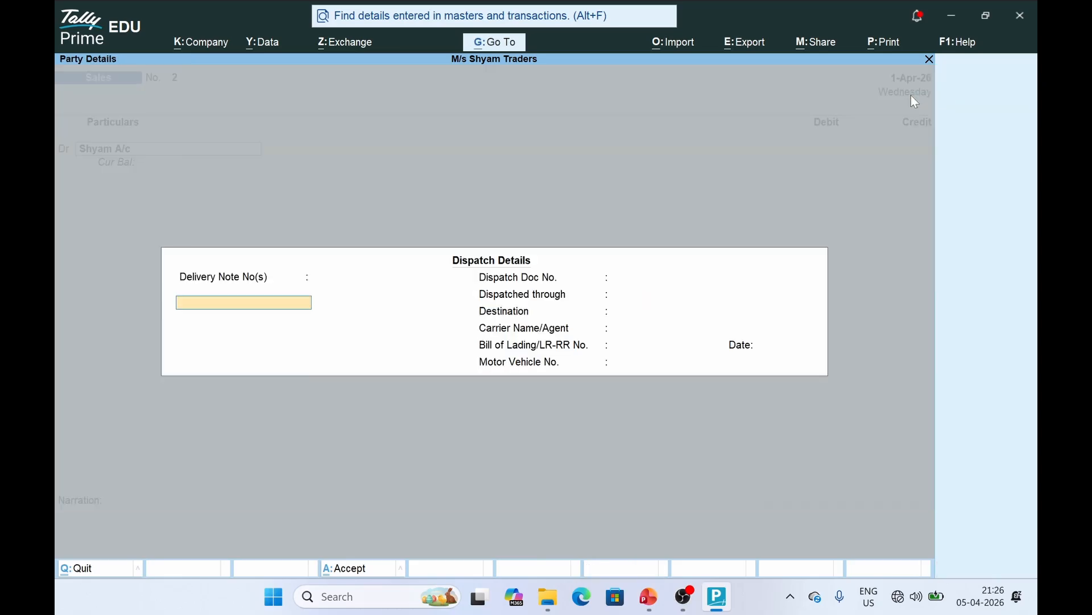
pyautogui.hotkey('ctrl', 'a')
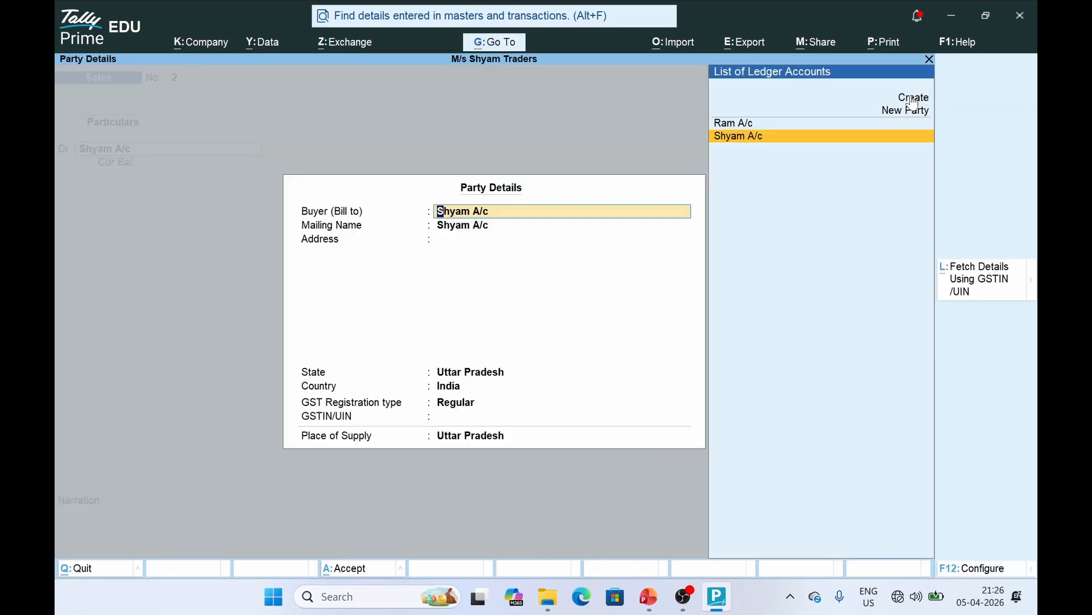
pyautogui.hotkey('ctrl', 'a')
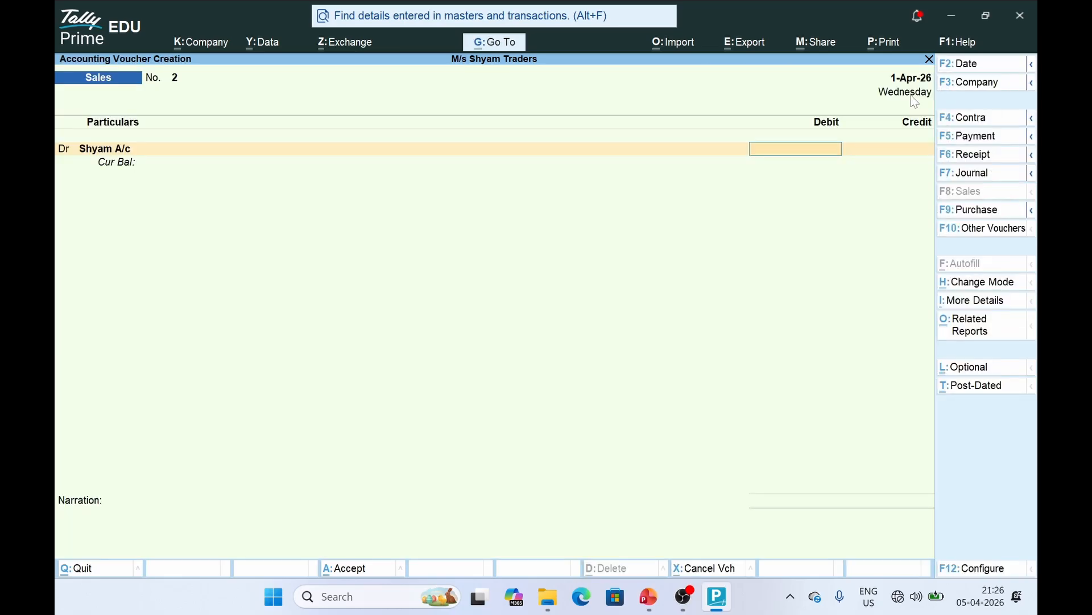
# Debit Shyam A/c 40,000 with new reference 2 and credit Sales A/c 40,000
pyautogui.hotkey('alt', 'Tab')
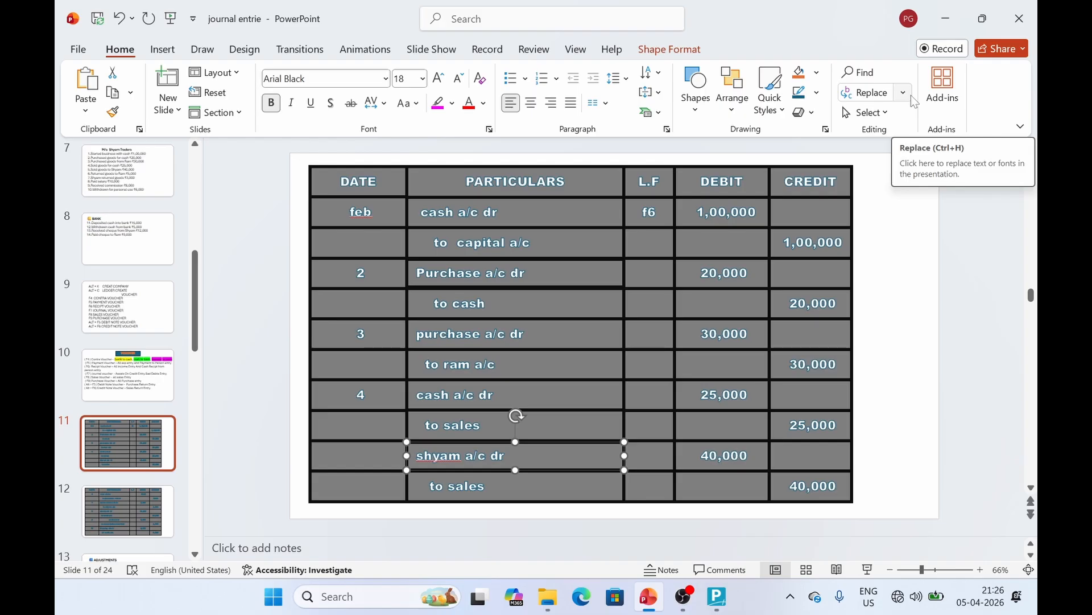
pyautogui.hotkey('alt', 'Tab')
pyautogui.write('40')
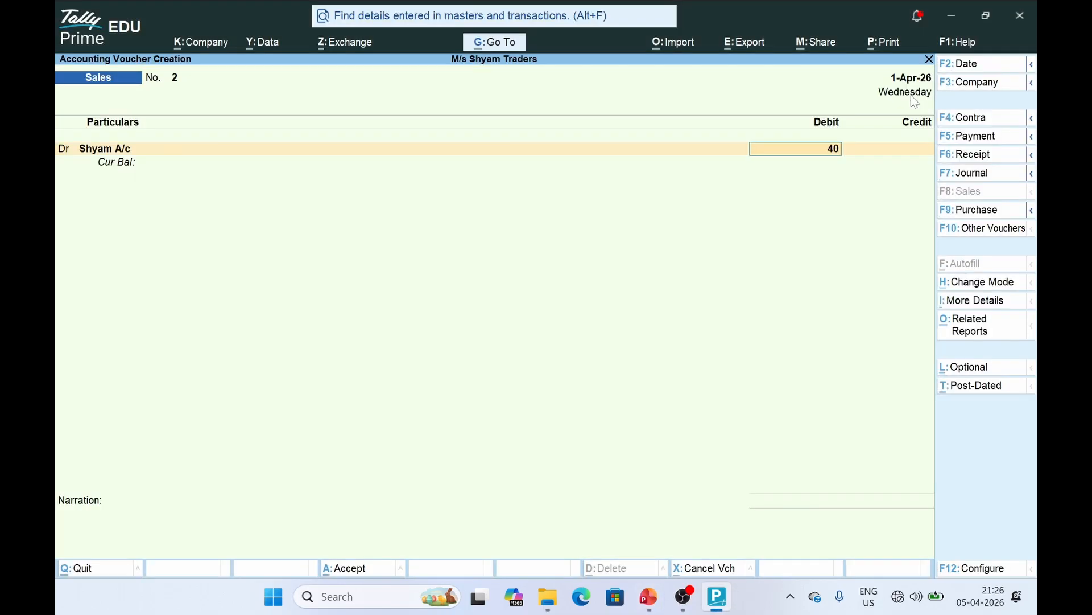
pyautogui.write('000')
pyautogui.press('Return')
pyautogui.press('Return')
pyautogui.press('Return')
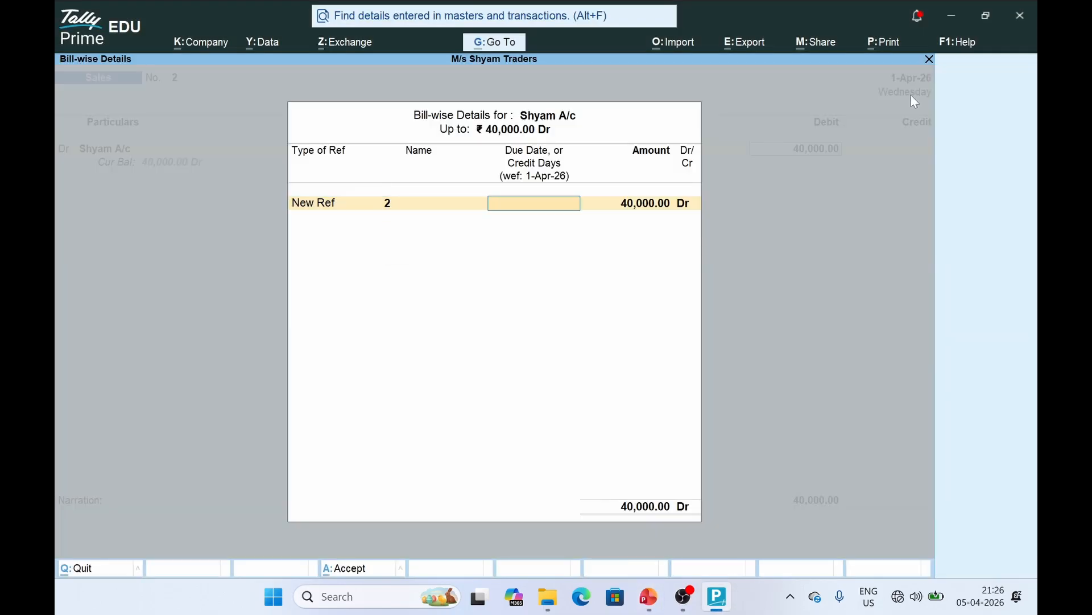
pyautogui.press('Return')
pyautogui.press('Return')
pyautogui.press('Return')
pyautogui.write('c')
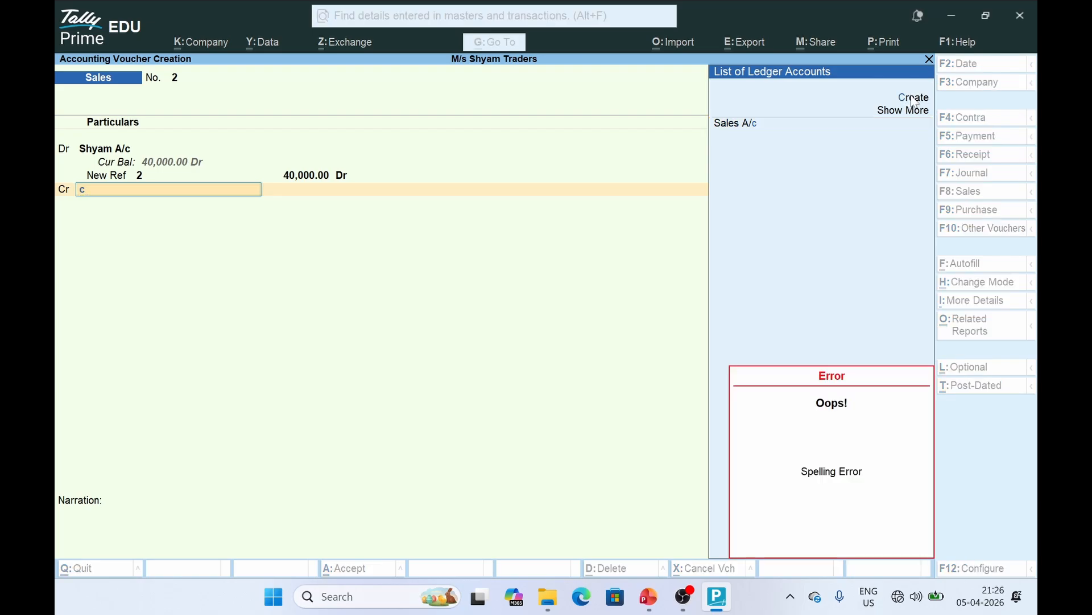
pyautogui.press('Down')
pyautogui.press('Down')
pyautogui.press('Down')
pyautogui.press('Return')
pyautogui.press('Return')
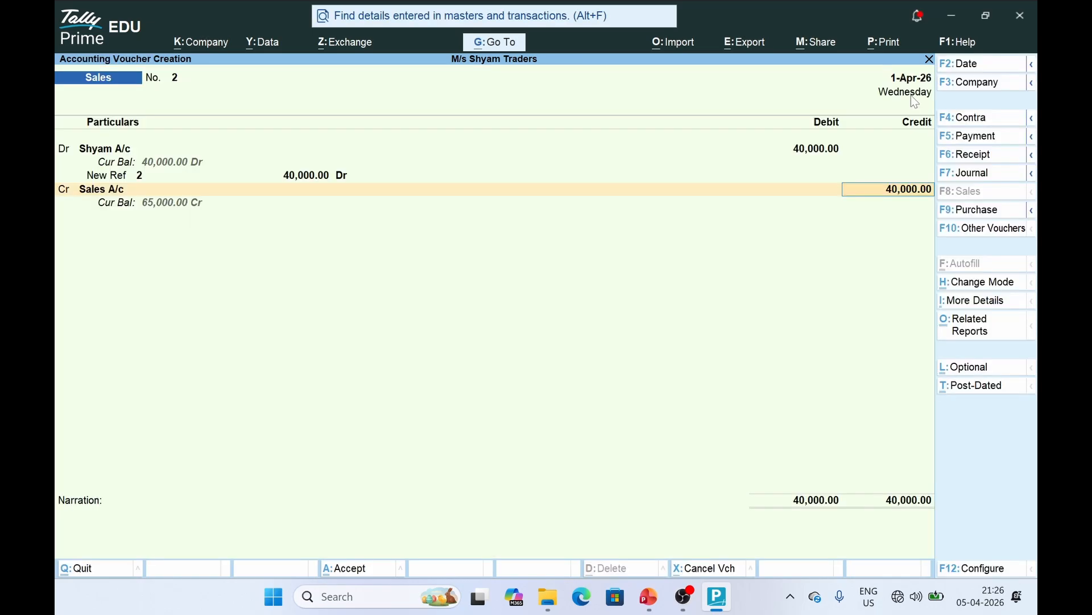
pyautogui.press('Return')
pyautogui.press('Return')
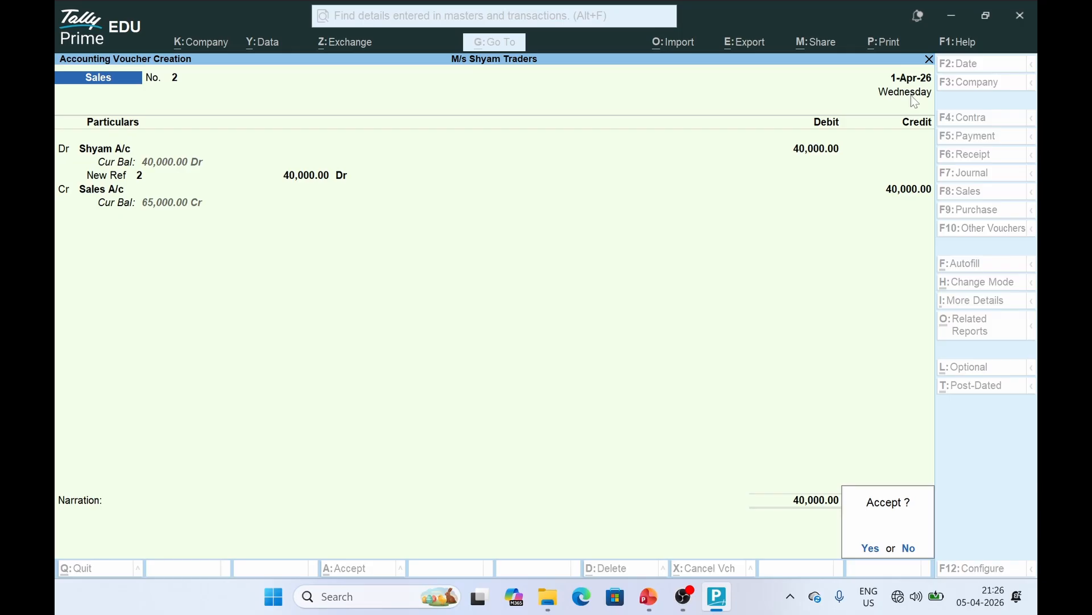
pyautogui.press('Return')
# Review the voucher-types guide on slide 10, then return to slide 12's journal table
pyautogui.hotkey('alt', 'Tab')
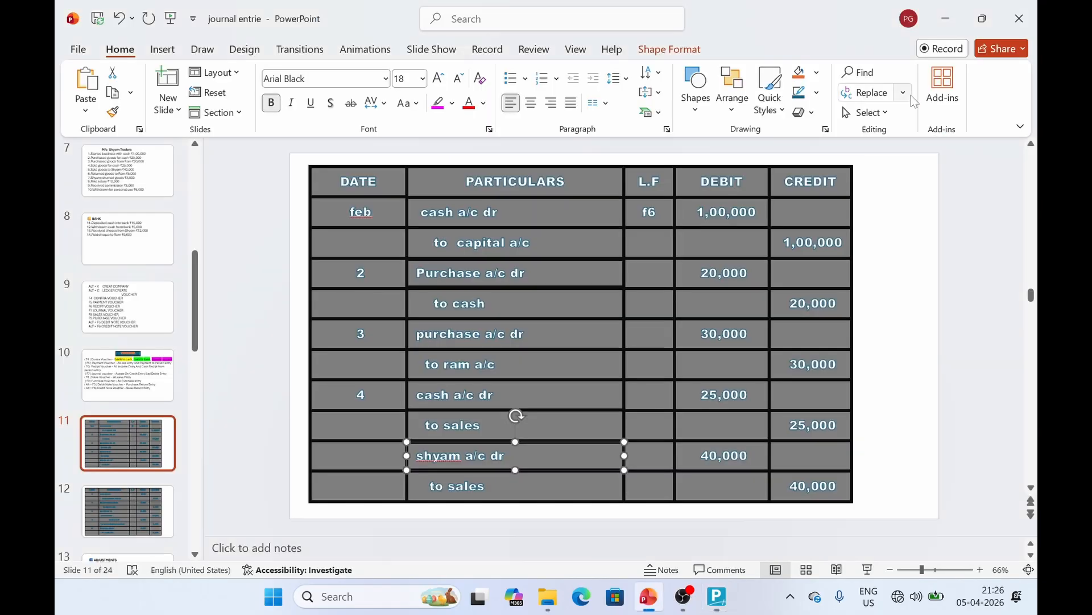
pyautogui.scroll(-1, 555, 256)
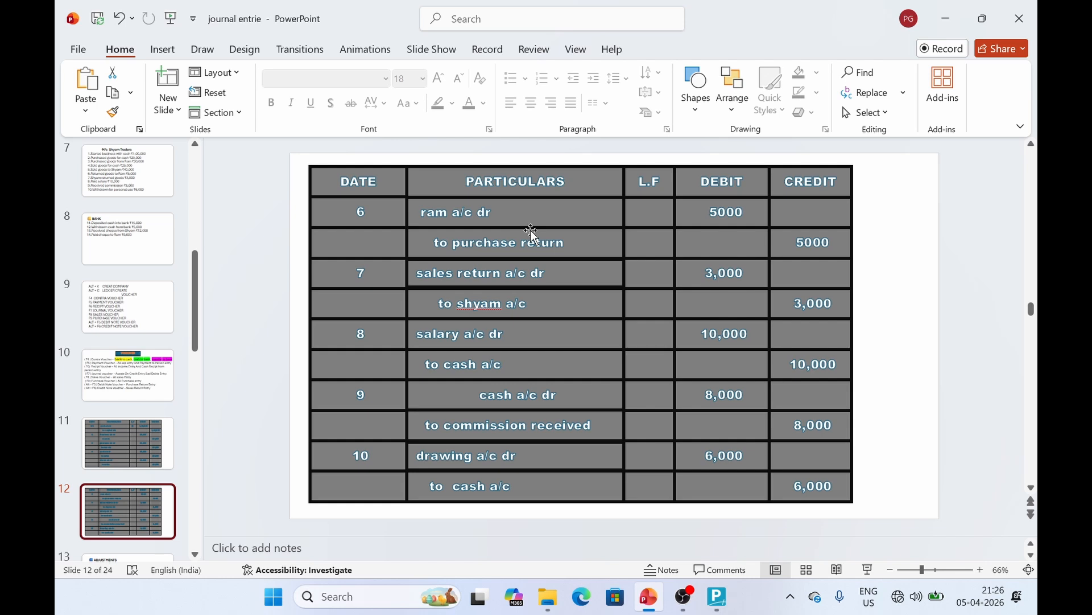
pyautogui.click(151, 387)
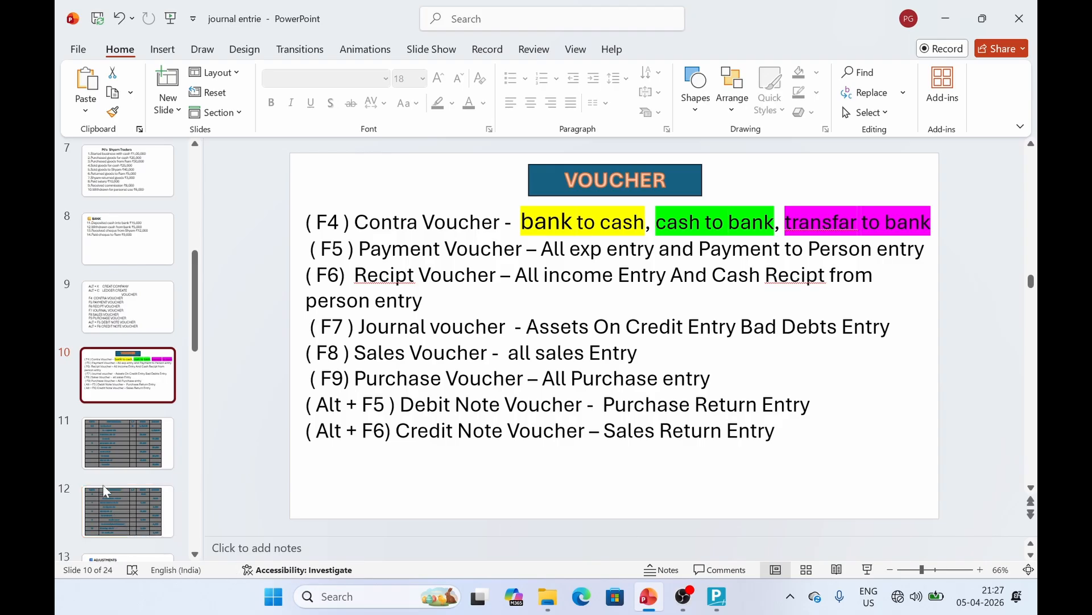
pyautogui.click(113, 516)
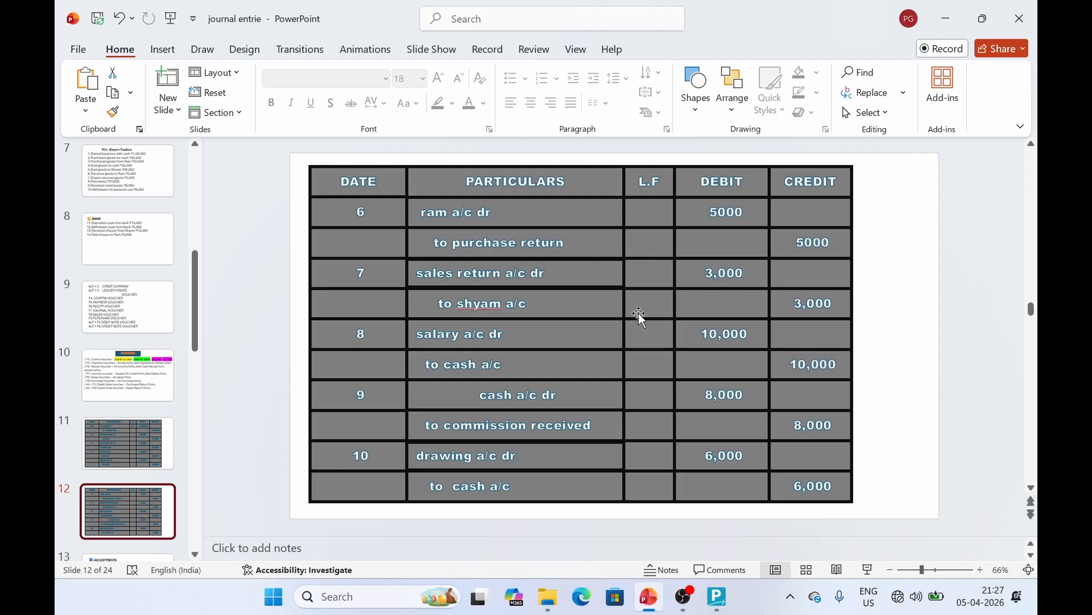
pyautogui.hotkey('alt', 'Tab')
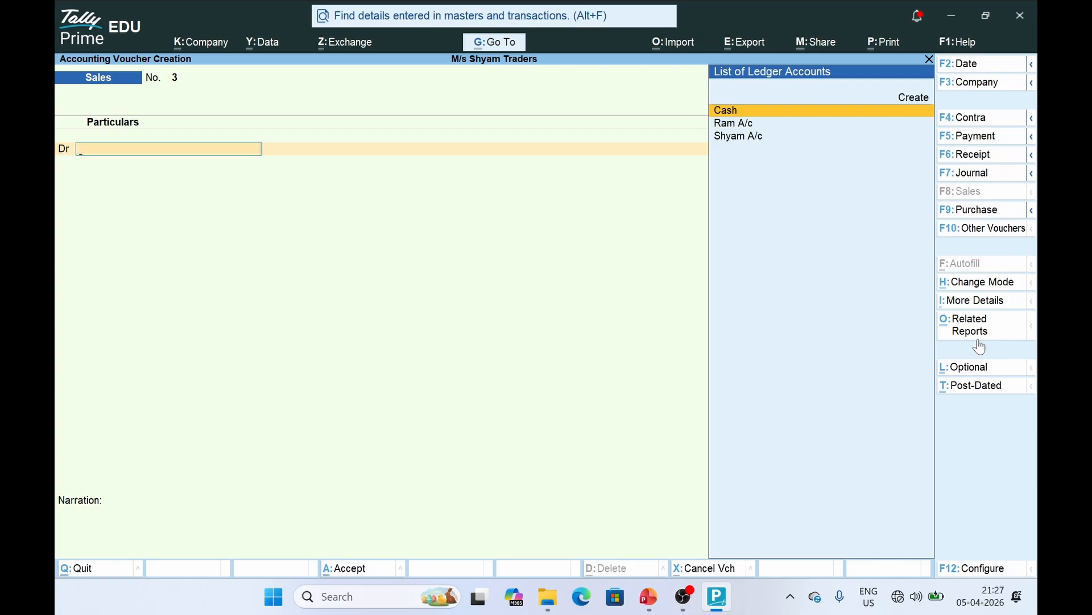
# Switch to a Debit Note and select Ram A/c as the debited party
pyautogui.press('alt')
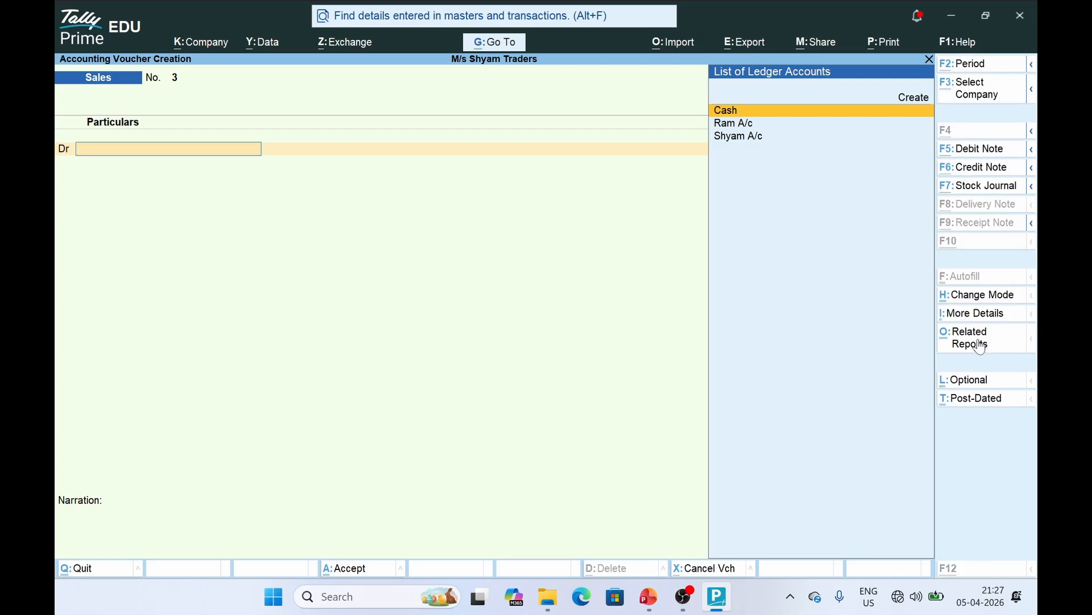
pyautogui.hotkey('alt', 'F5')
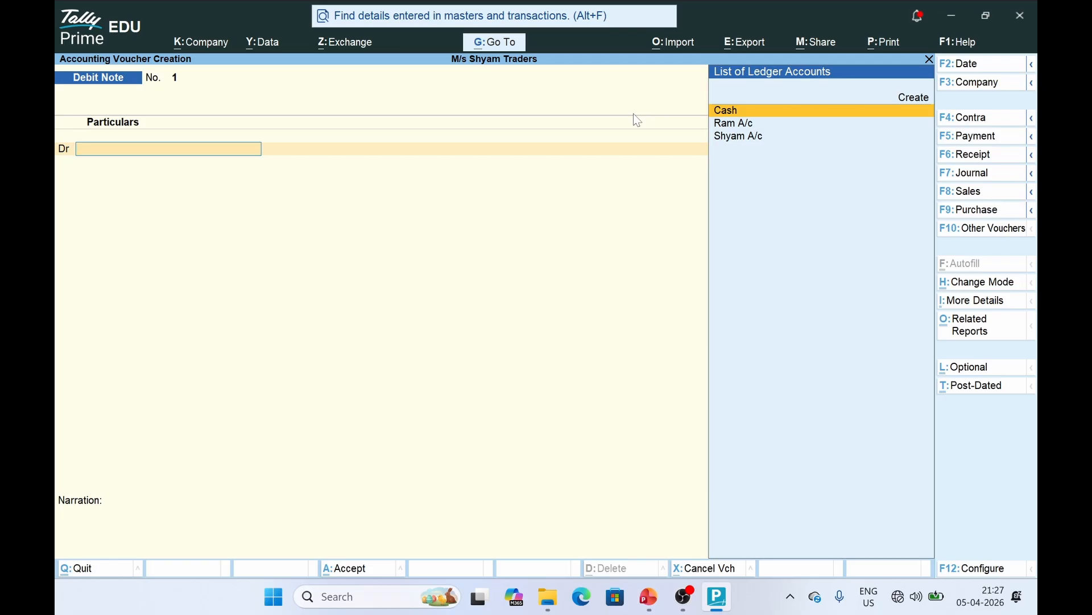
pyautogui.press('Down')
pyautogui.press('Down')
pyautogui.press('Up')
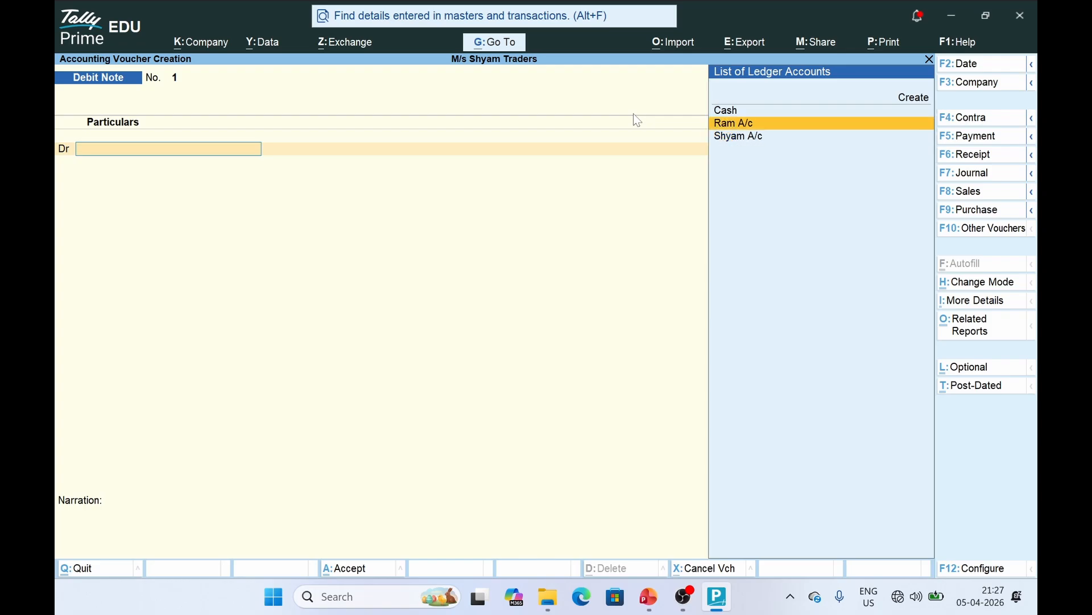
pyautogui.press('Return')
pyautogui.press('Return')
pyautogui.press('Return')
pyautogui.press('Return')
pyautogui.press('Return')
pyautogui.press('Return')
pyautogui.press('Return')
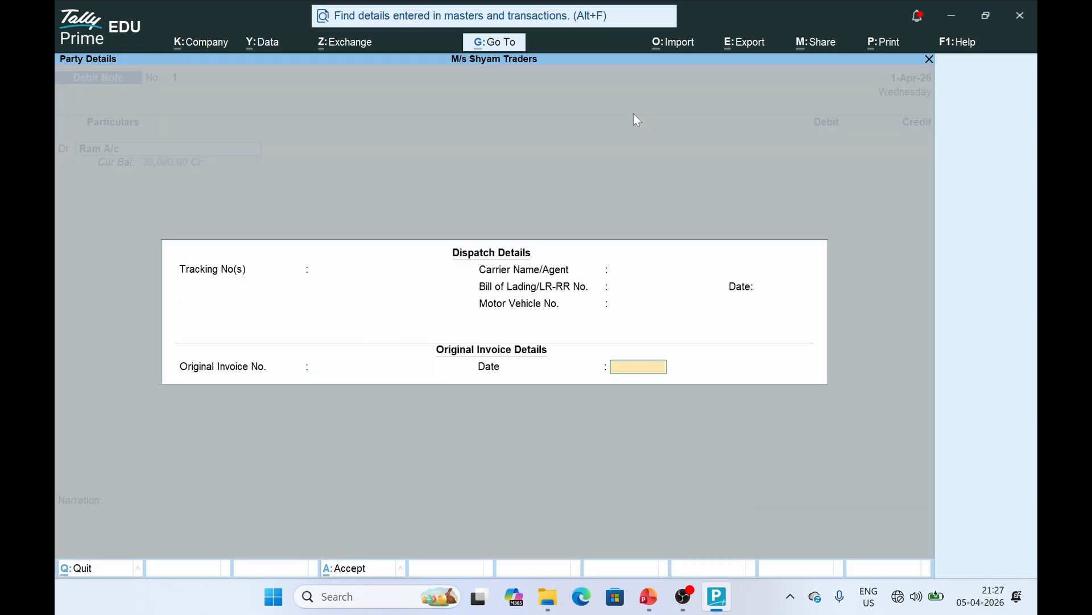
pyautogui.press('Return')
pyautogui.hotkey('alt', 'Tab')
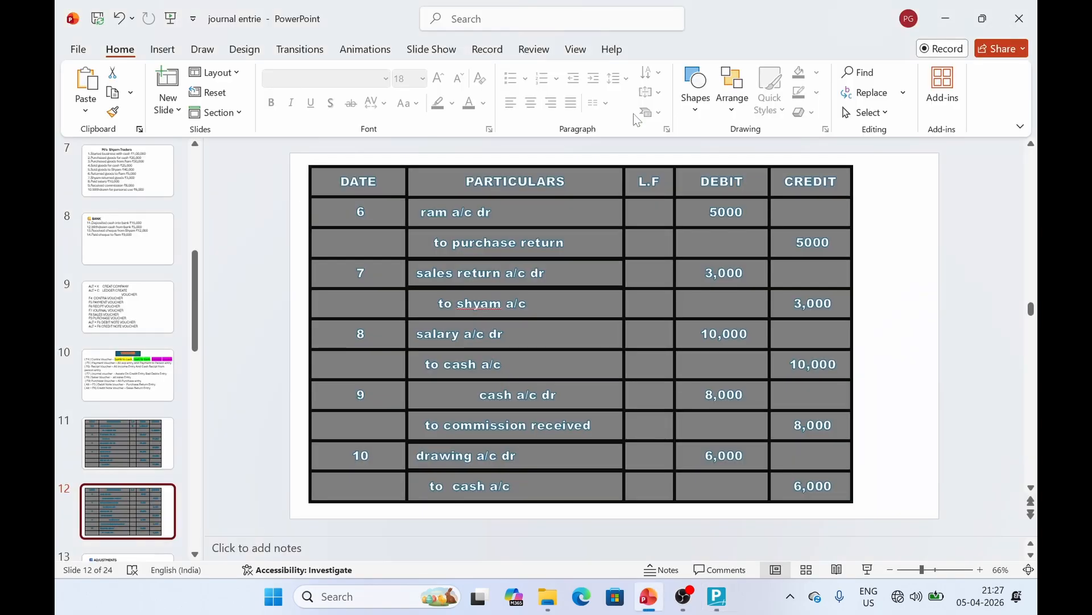
pyautogui.hotkey('alt', 'Tab')
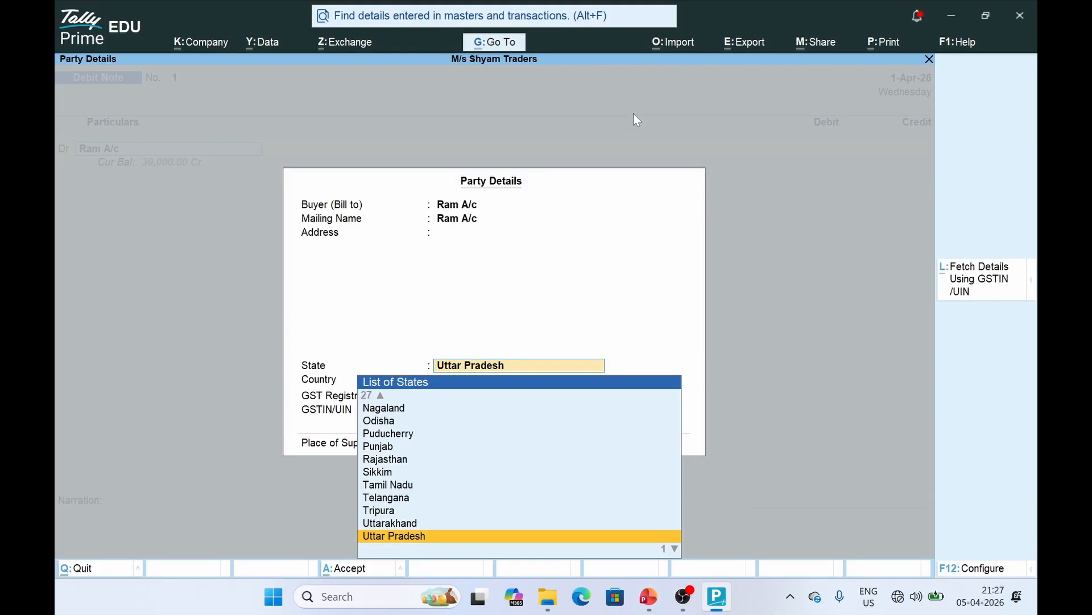
pyautogui.press('Return')
pyautogui.press('Return')
# Debit Ram A/c 5,000 against existing reference 2
pyautogui.press('Return')
pyautogui.press('Return')
pyautogui.press('Return')
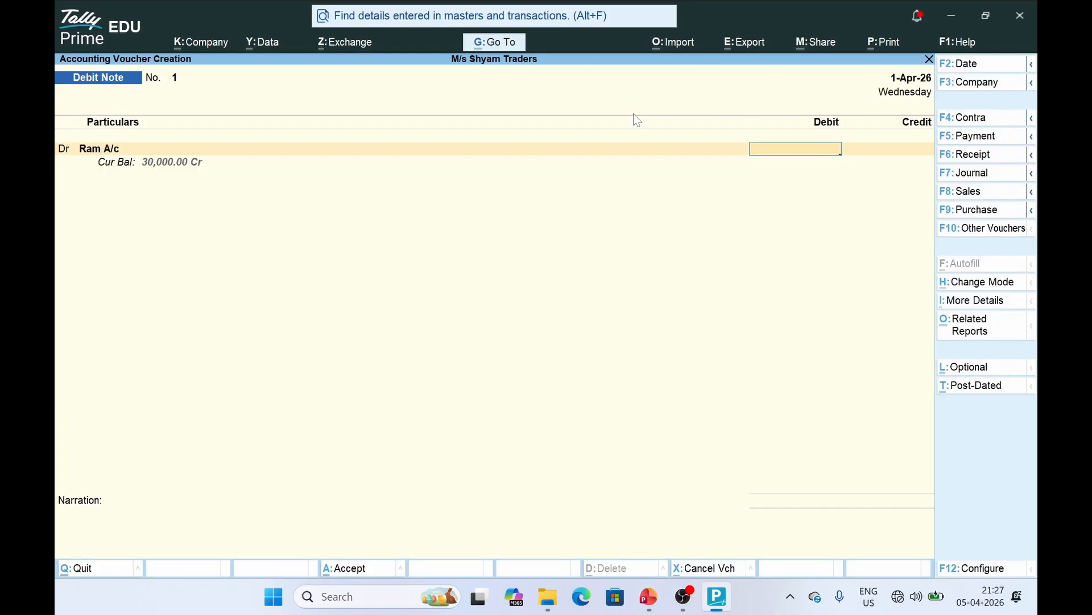
pyautogui.write('5000')
pyautogui.press('Return')
pyautogui.press('Return')
pyautogui.write('2')
pyautogui.press('Return')
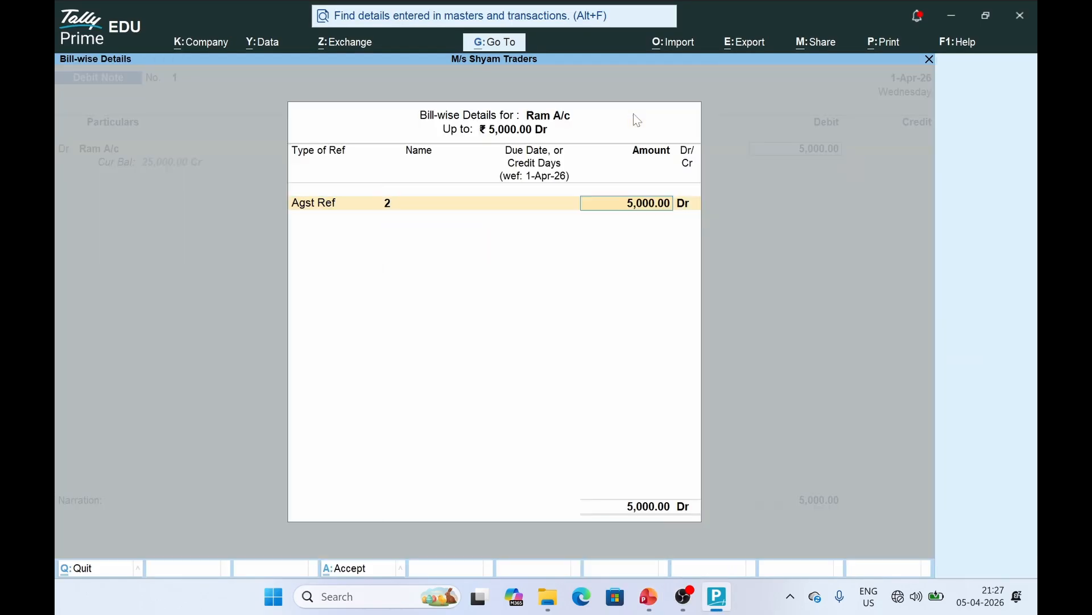
pyautogui.press('Return')
pyautogui.press('Return')
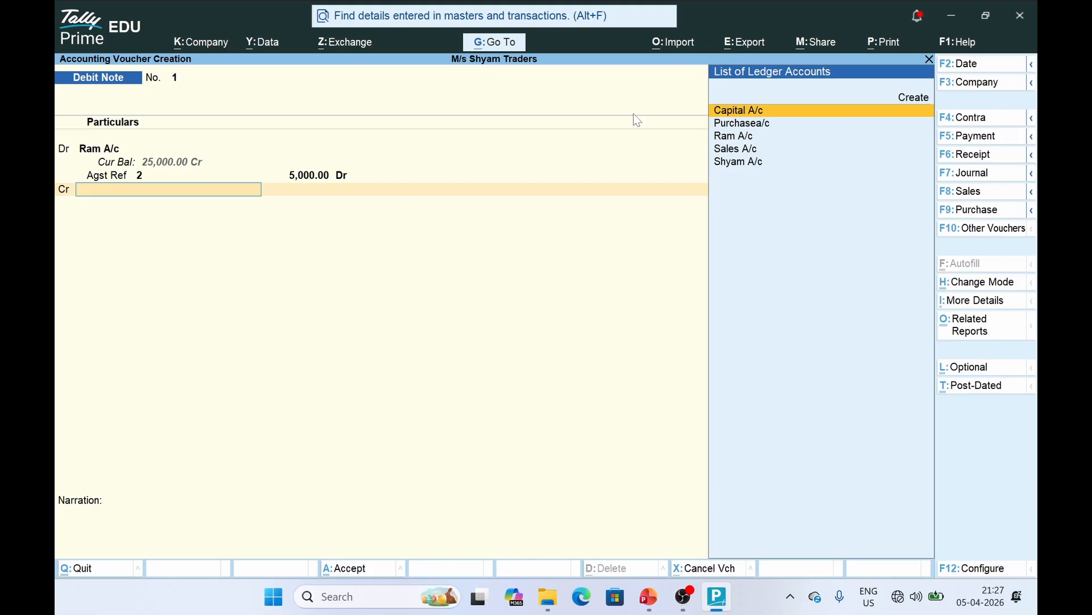
# Create a PURCHASE RETURN ledger under Purchase Accounts and credit it 5,000
pyautogui.write('P')
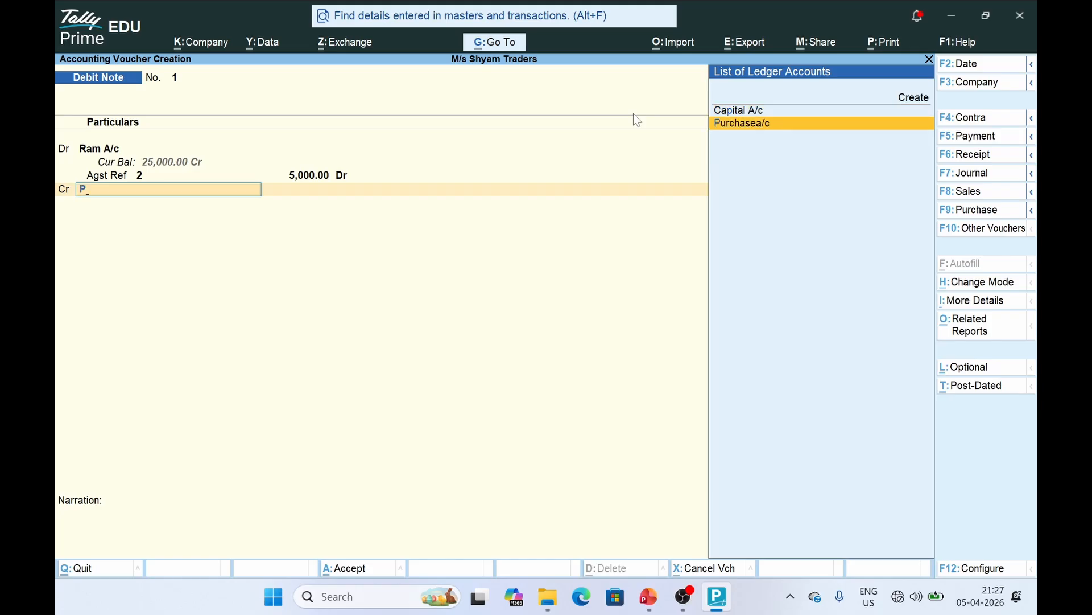
pyautogui.click(906, 99)
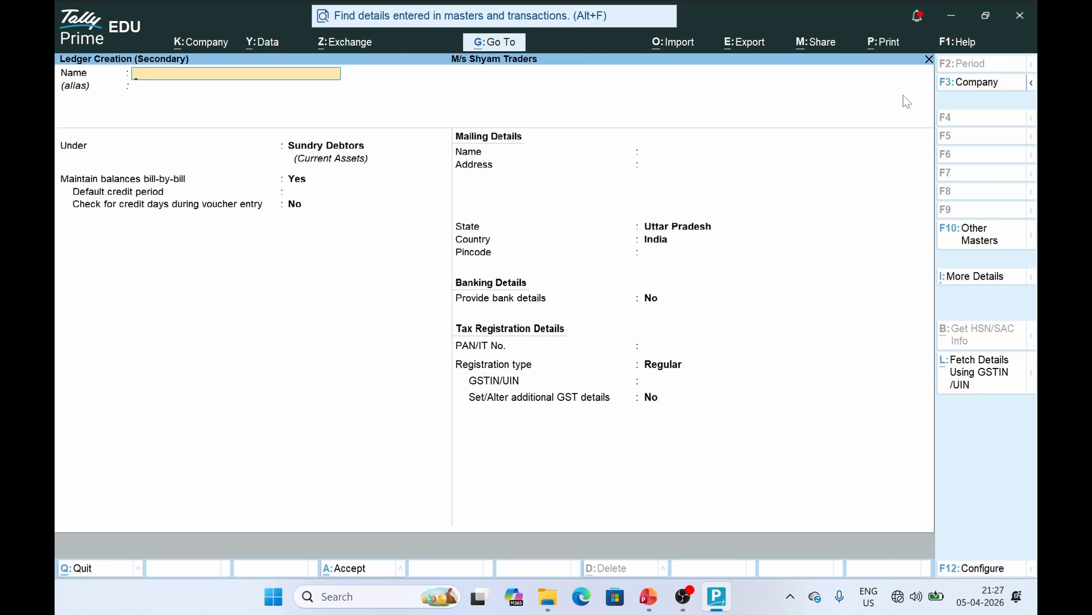
pyautogui.write('PURCHASE RETUU')
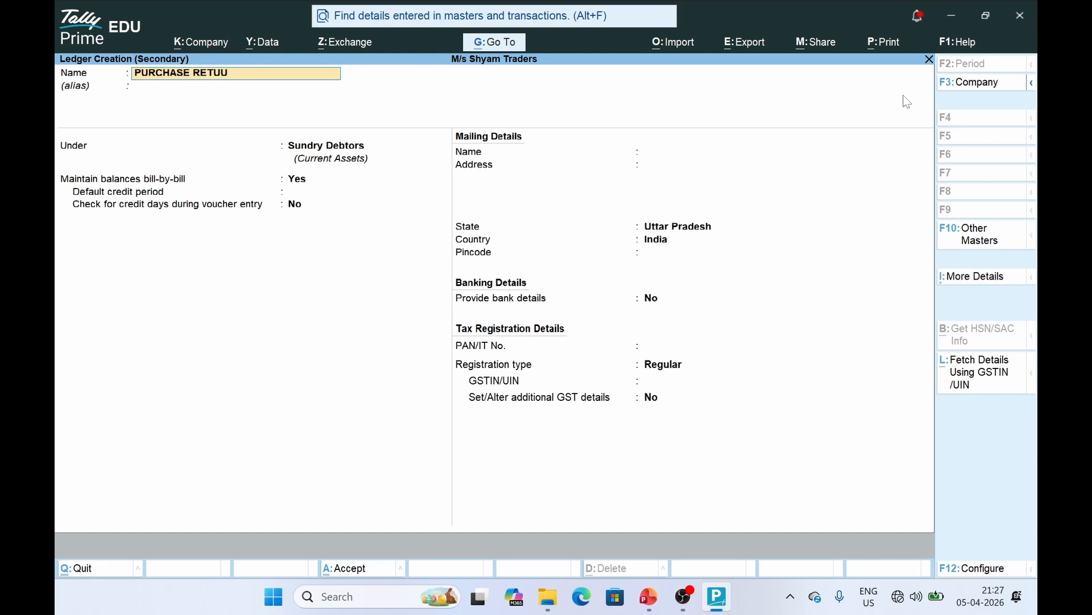
pyautogui.press('BackSpace')
pyautogui.write('RN')
pyautogui.press('Return')
pyautogui.press('Return')
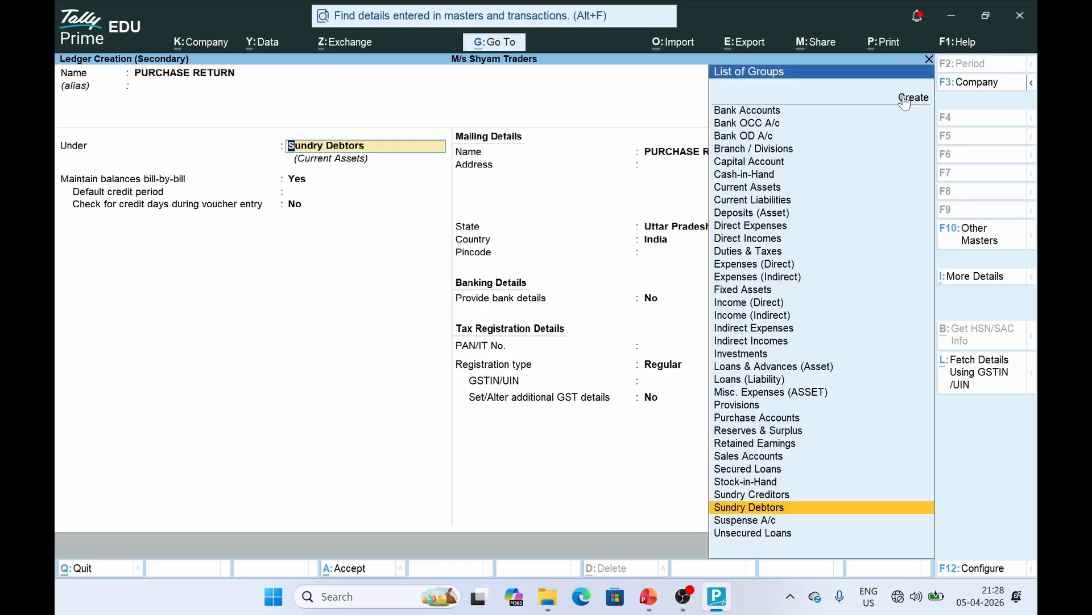
pyautogui.write('PU')
pyautogui.press('Return')
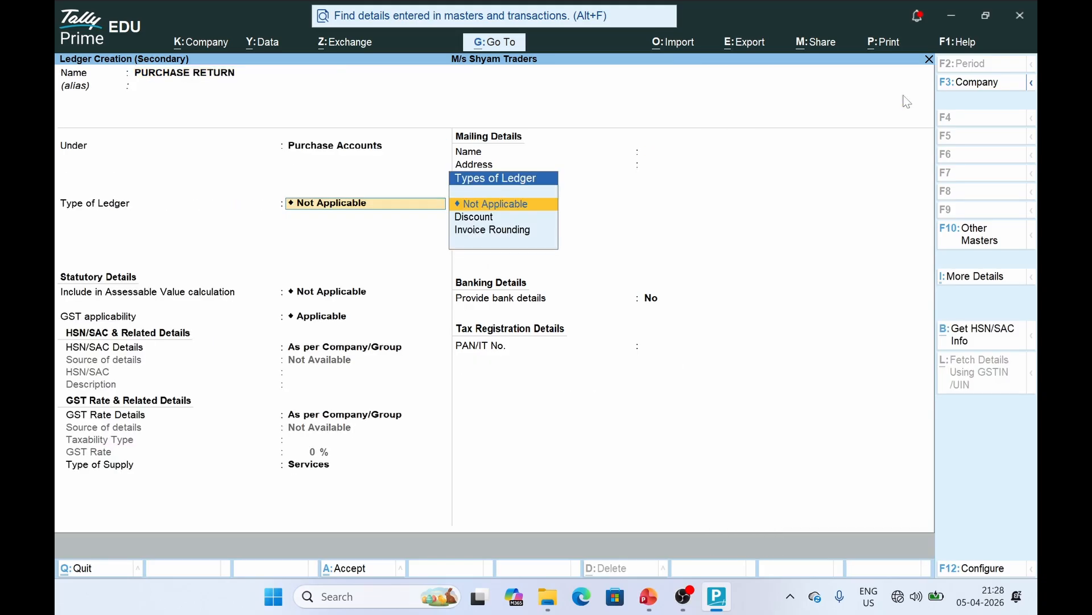
pyautogui.hotkey('ctrl', 'a')
pyautogui.press('Return')
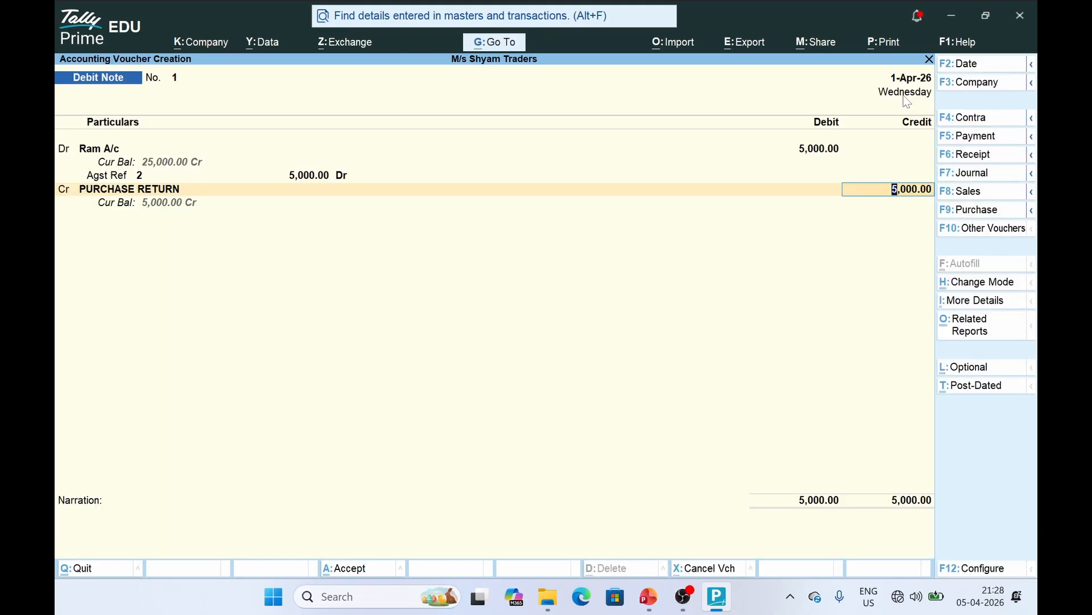
# Save Debit Note No. 1 and check the voucher-types slide
pyautogui.hotkey('ctrl', 'a')
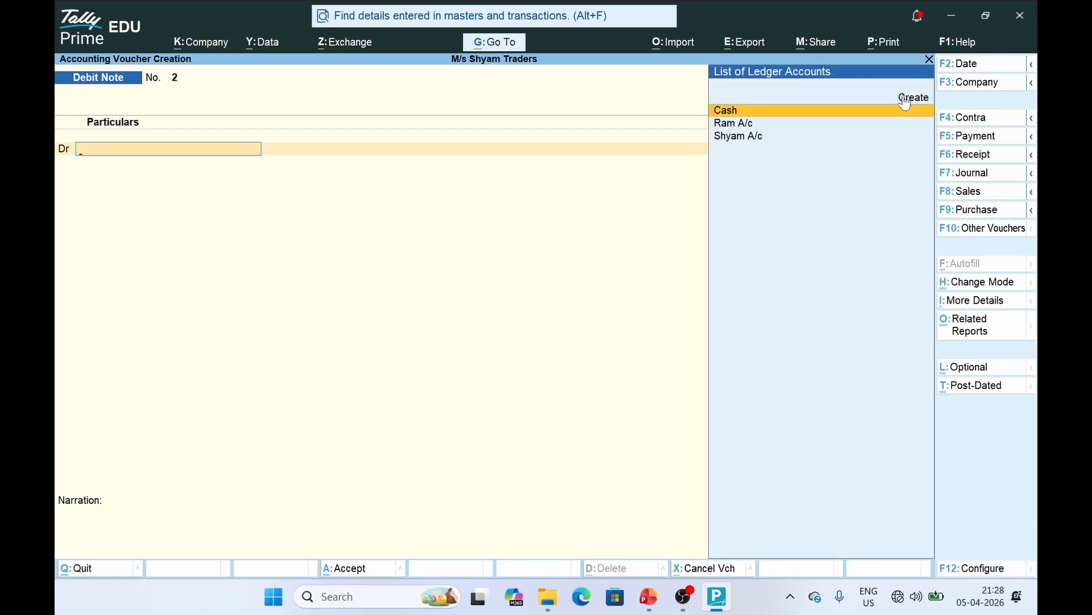
pyautogui.hotkey('alt', 'Tab')
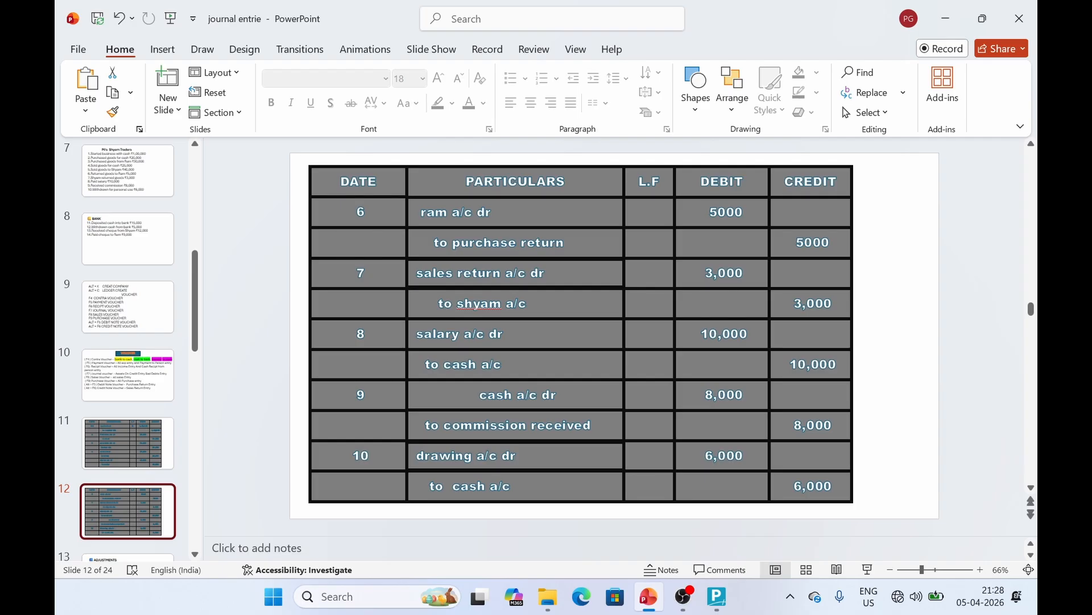
pyautogui.click(133, 394)
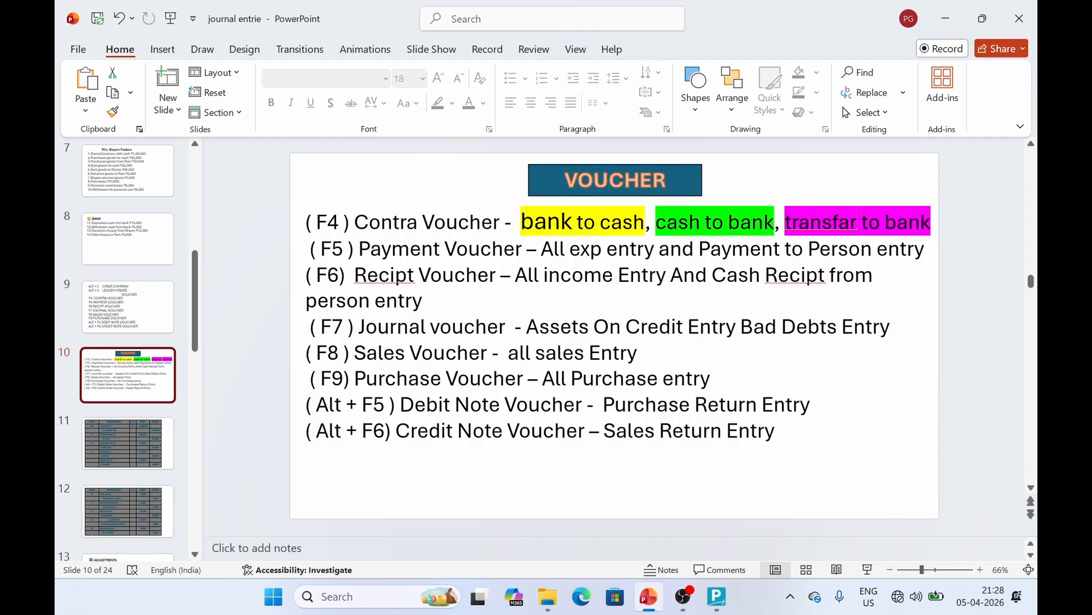
pyautogui.hotkey('alt', 'Tab')
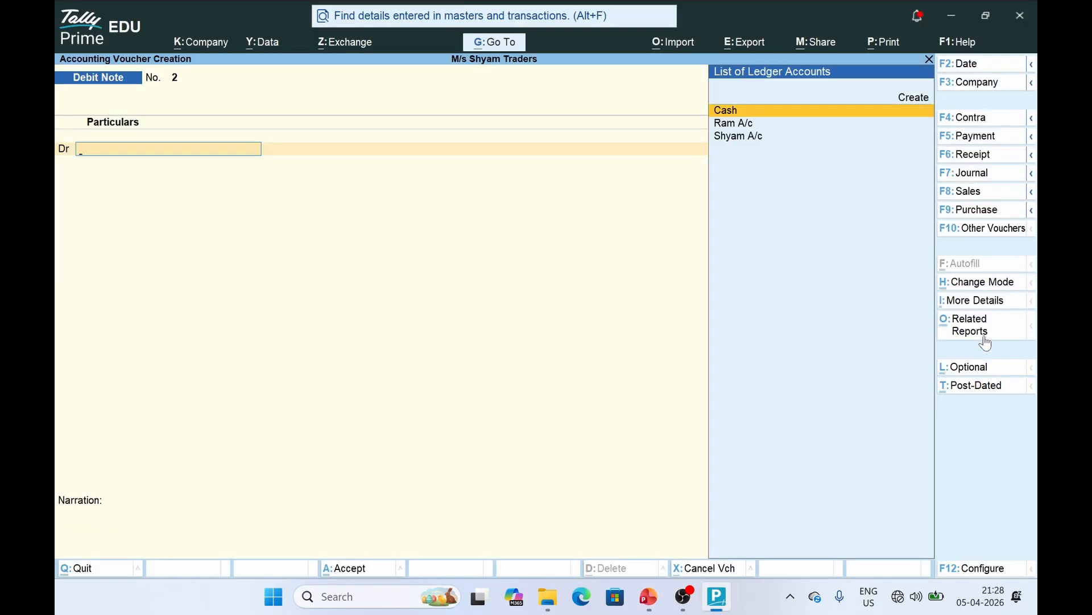
# Switch the voucher to a Credit Note and bring up slide 12's journal table
pyautogui.press('alt')
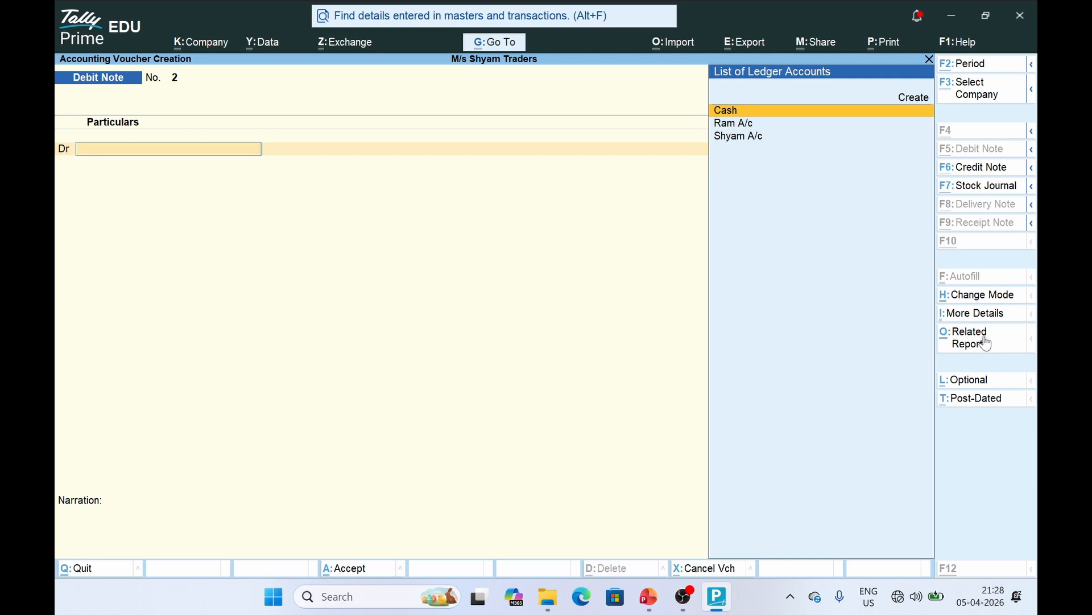
pyautogui.hotkey('alt', 'F6')
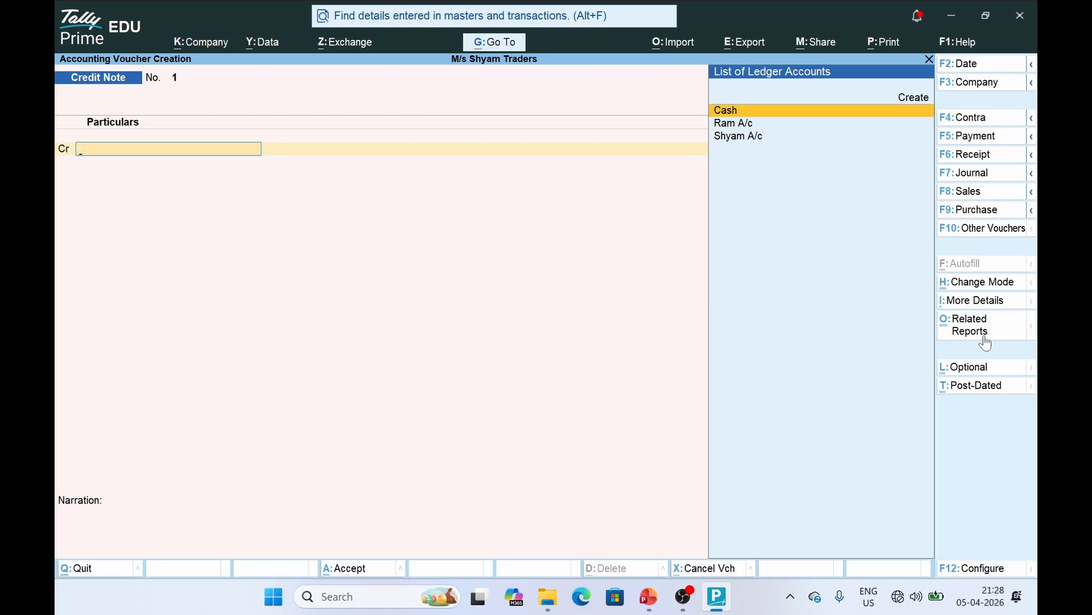
pyautogui.hotkey('alt', 'Tab')
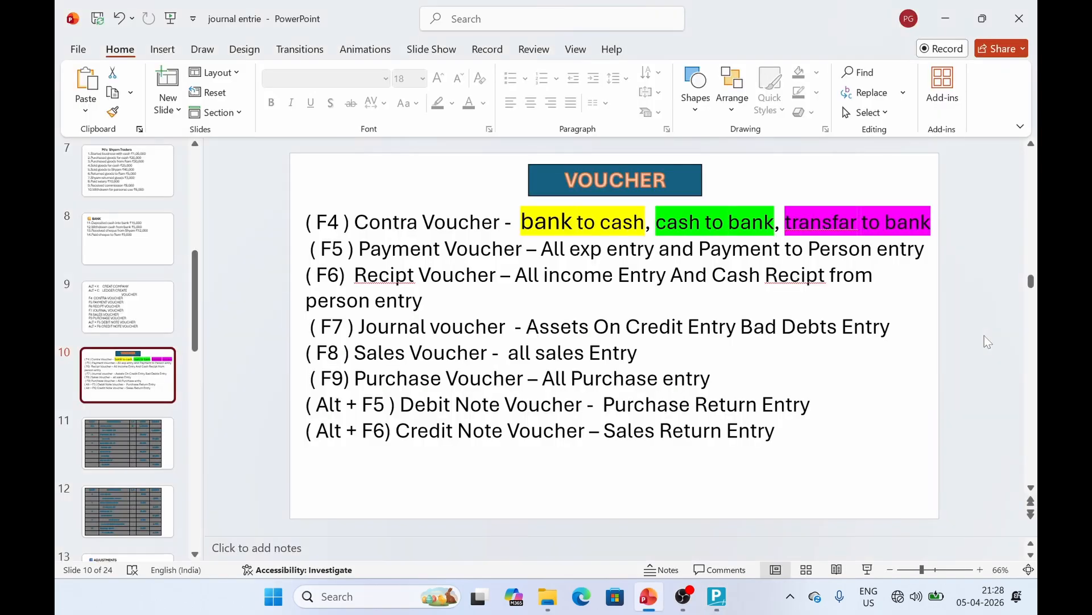
pyautogui.click(113, 514)
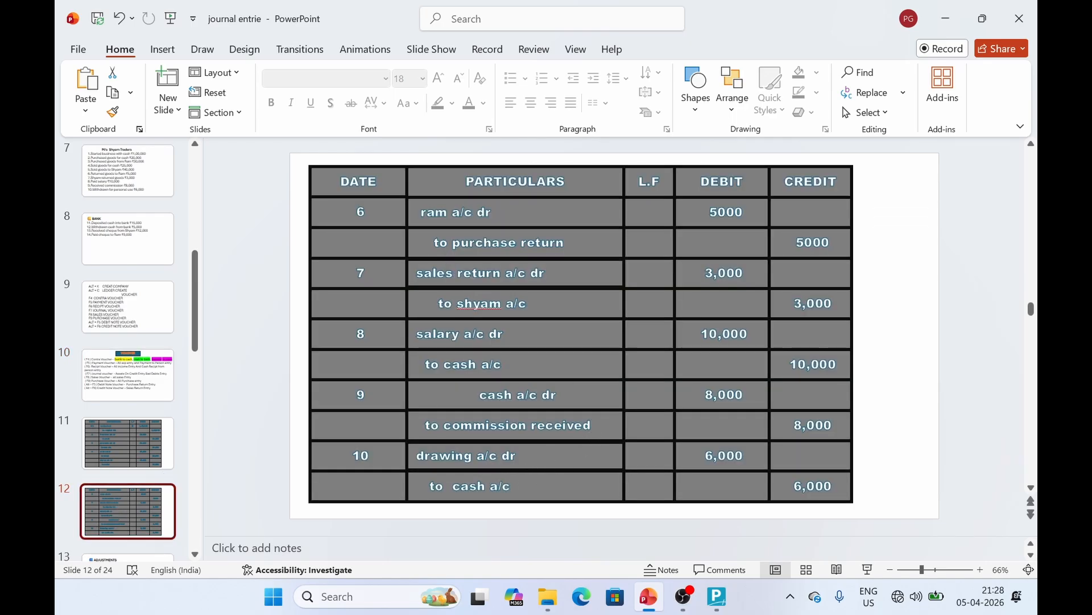
# Credit Shyam A/c 3,000 against new bill reference 1
pyautogui.hotkey('alt', 'Tab')
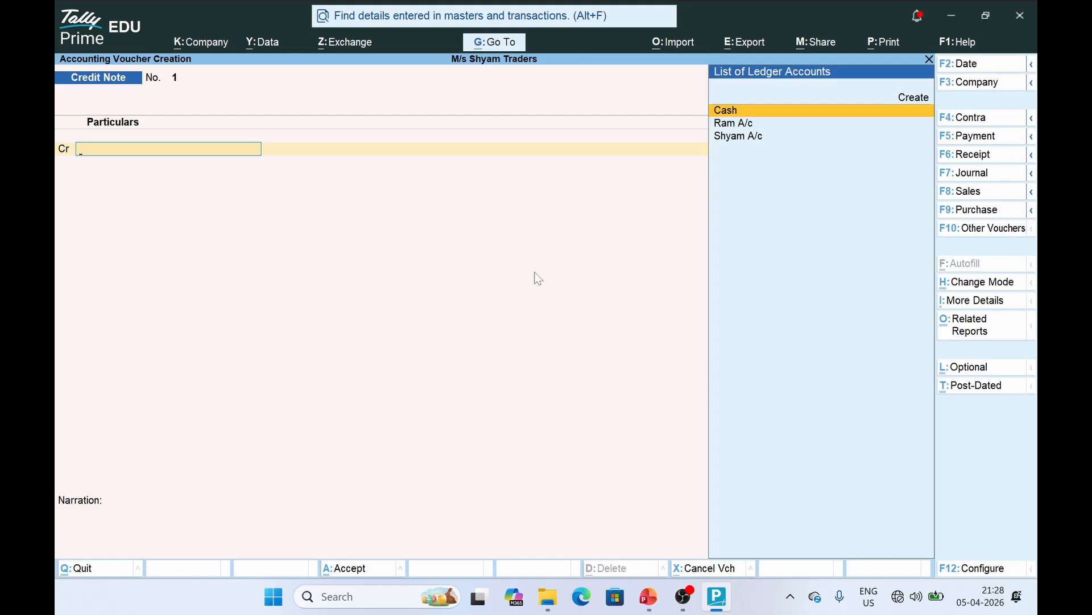
pyautogui.press('Down')
pyautogui.press('Down')
pyautogui.press('Return')
pyautogui.press('Return')
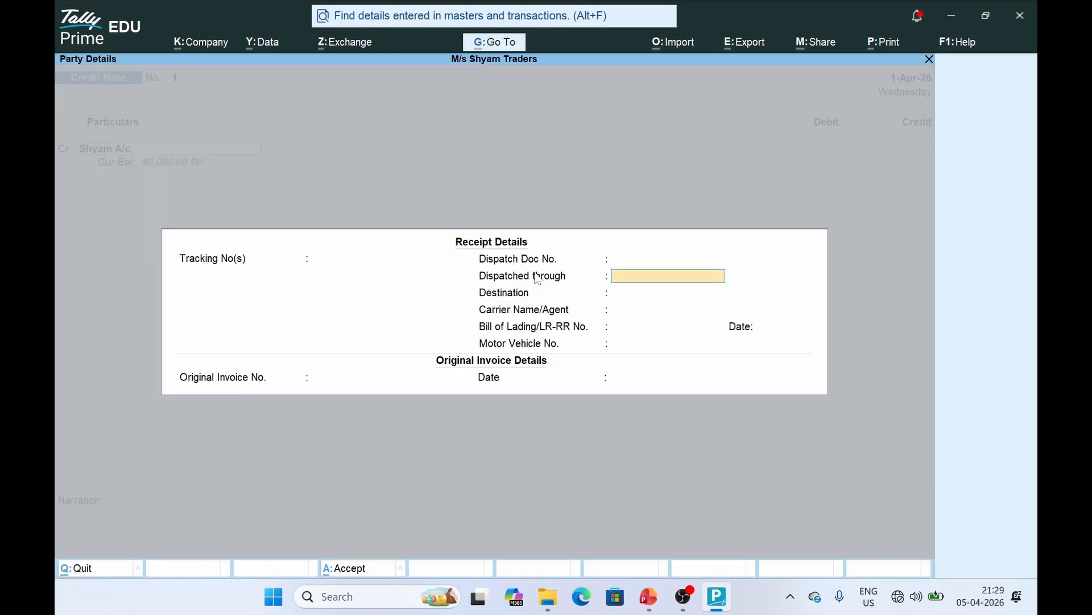
pyautogui.press('Return')
pyautogui.hotkey('ctrl', 'a')
pyautogui.hotkey('ctrl', 'a')
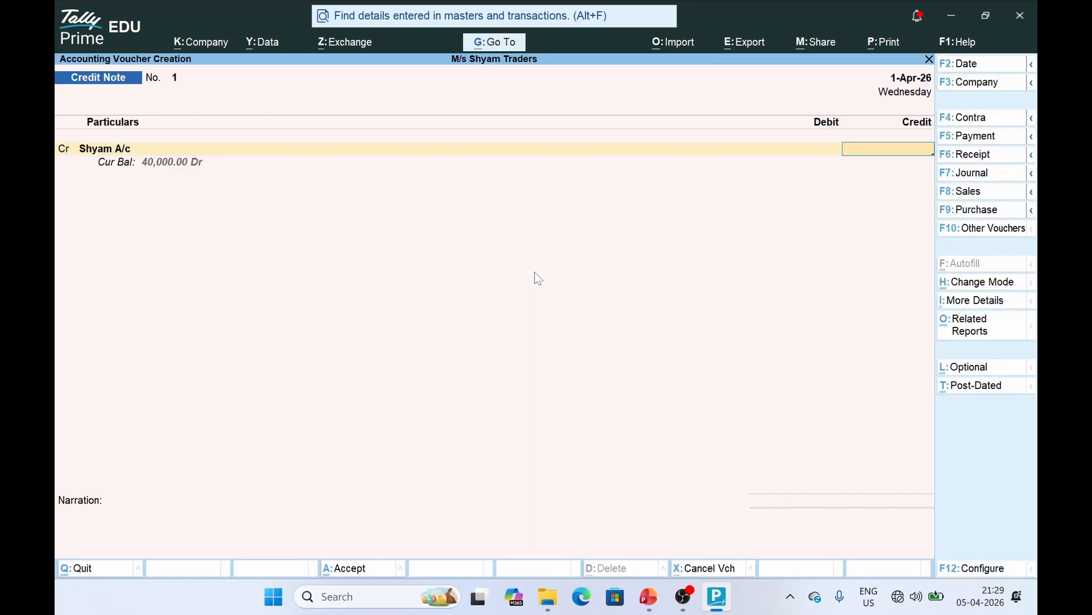
pyautogui.write('30000')
pyautogui.press('BackSpace')
pyautogui.press('Return')
pyautogui.press('Down')
pyautogui.press('Return')
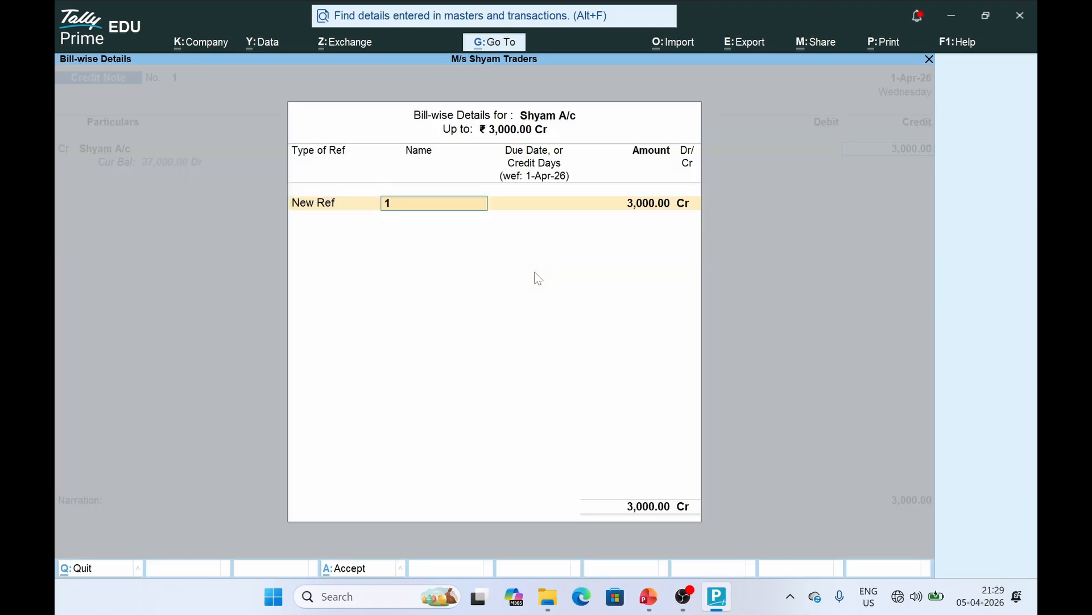
pyautogui.press('Return')
pyautogui.press('Return')
pyautogui.press('Return')
pyautogui.press('Return')
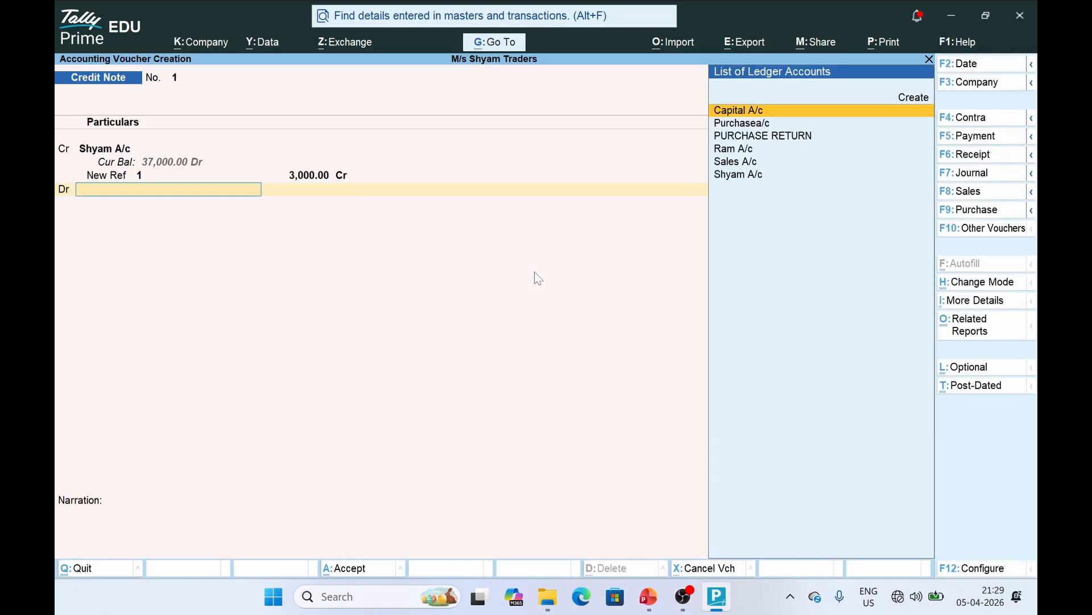
# Create a SALES RETURN ledger under Sales Accounts and debit it 3,000
pyautogui.write('S')
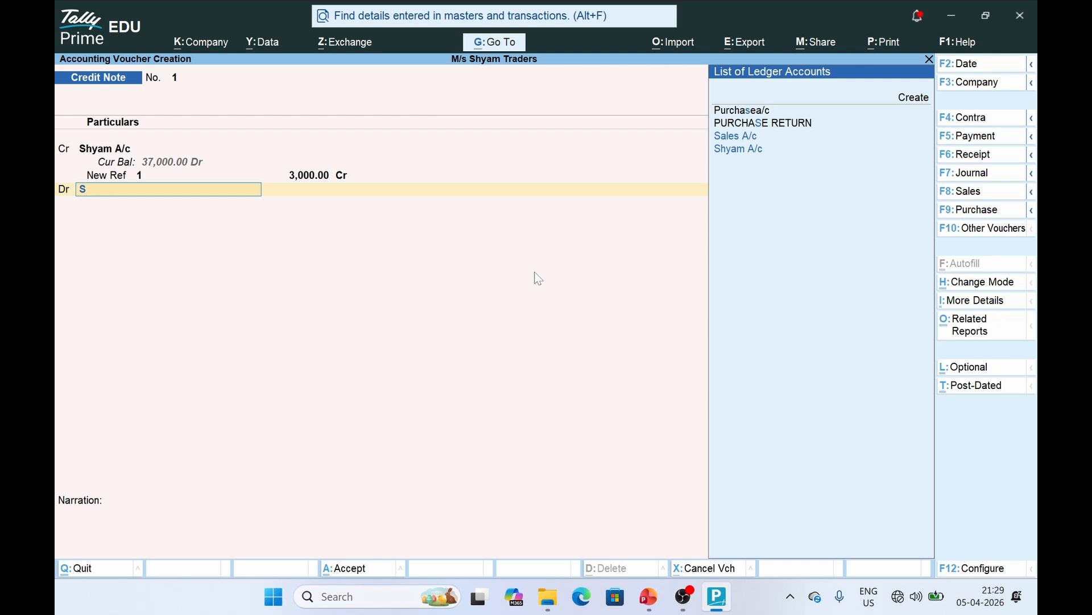
pyautogui.press('Up')
pyautogui.press('Up')
pyautogui.press('Up')
pyautogui.press('Return')
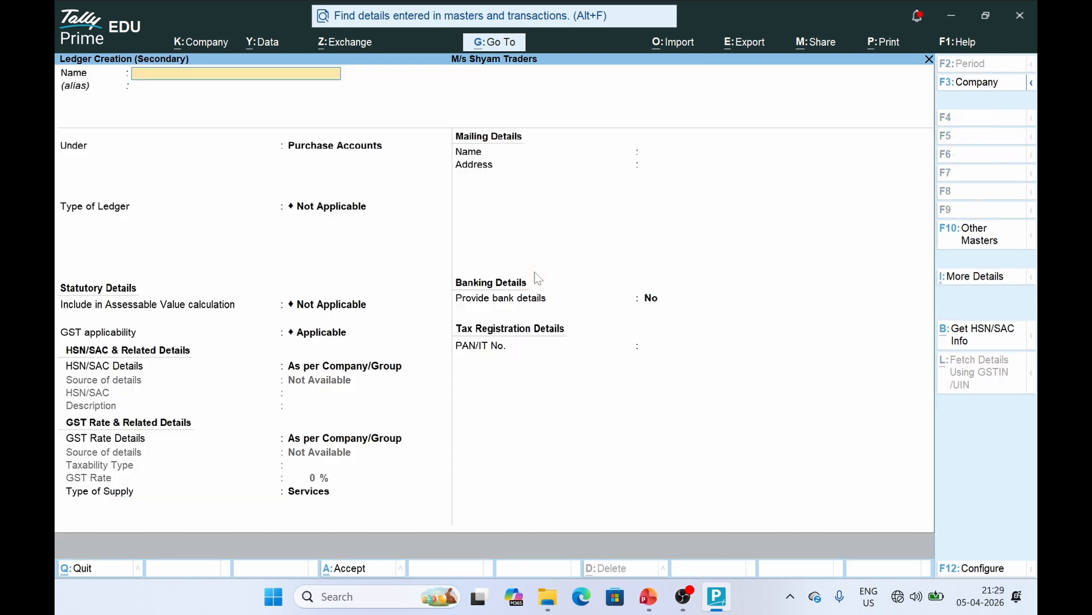
pyautogui.write('SALES RETURN')
pyautogui.press('Return')
pyautogui.write('SALE')
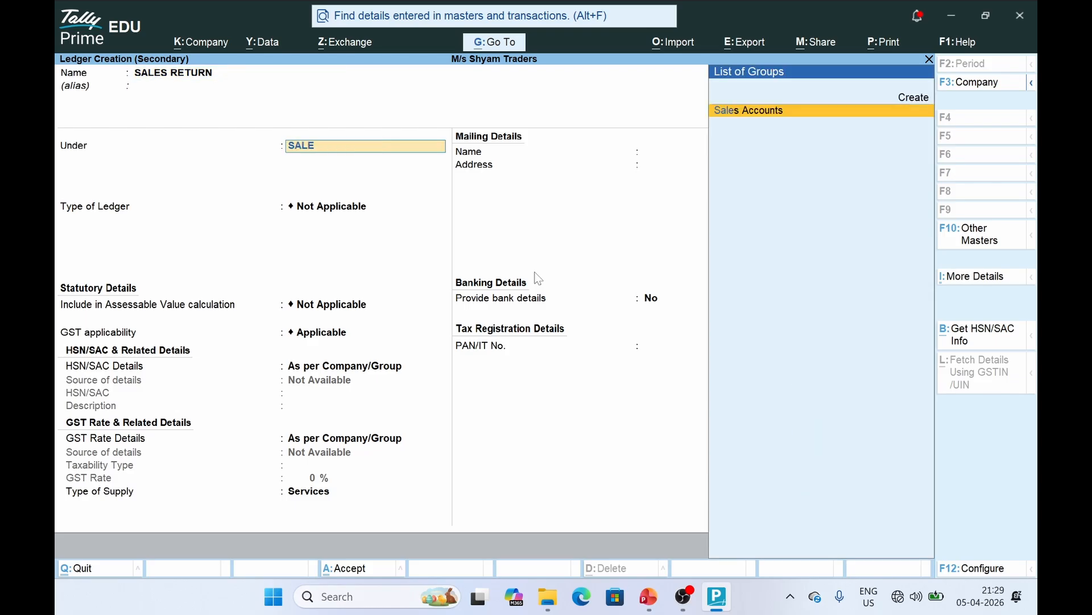
pyautogui.press('Return')
pyautogui.hotkey('ctrl', 'a')
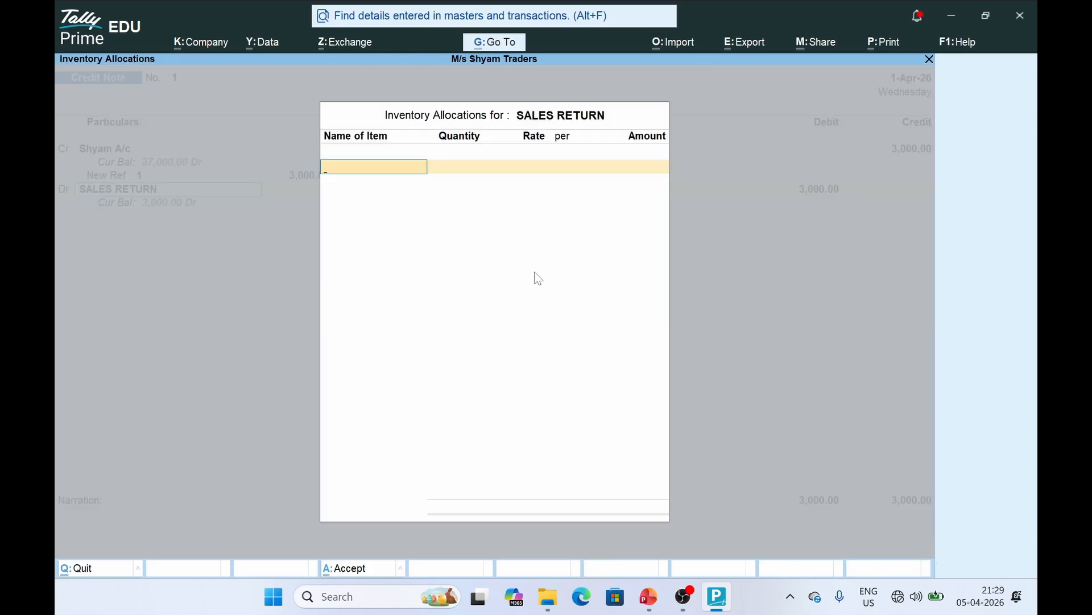
pyautogui.press('Return')
pyautogui.press('Return')
pyautogui.press('Return')
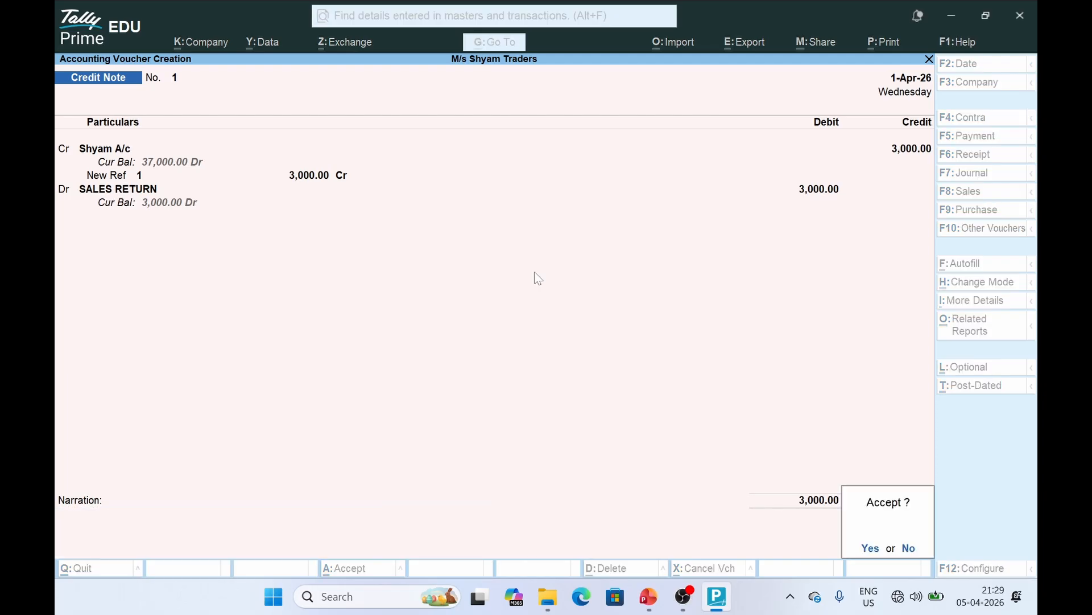
# Review the salary a/c entry and the slide 10 voucher-type list
pyautogui.hotkey('alt', 'Tab')
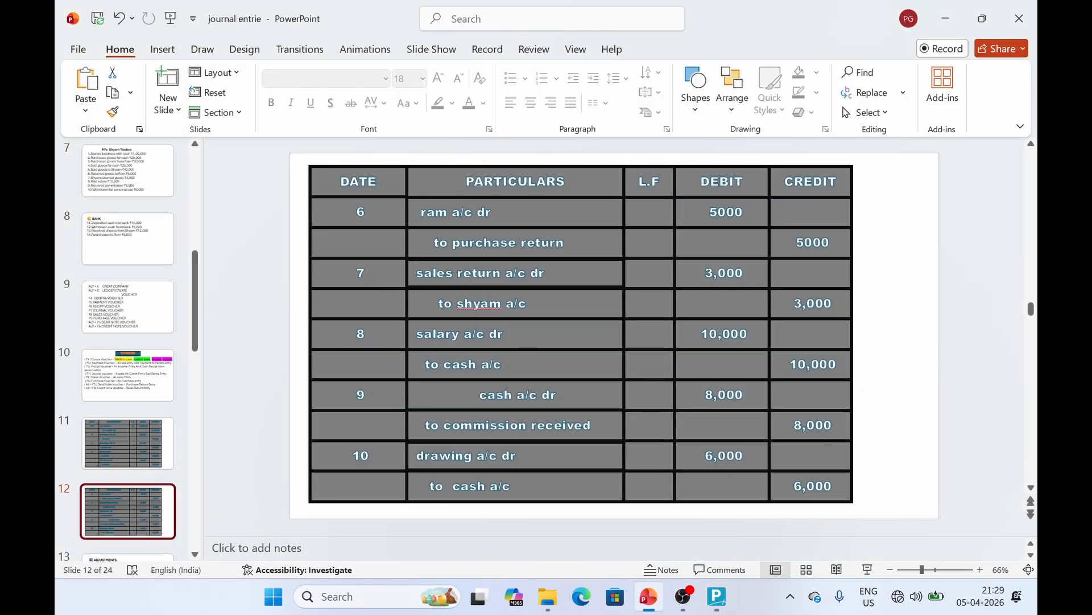
pyautogui.click(515, 334)
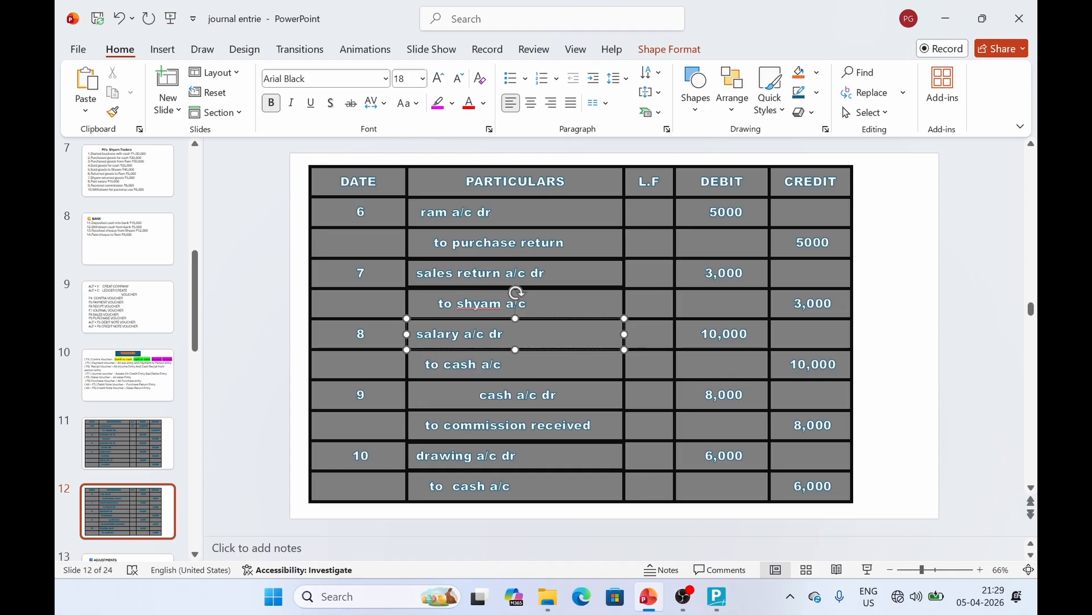
pyautogui.click(709, 602)
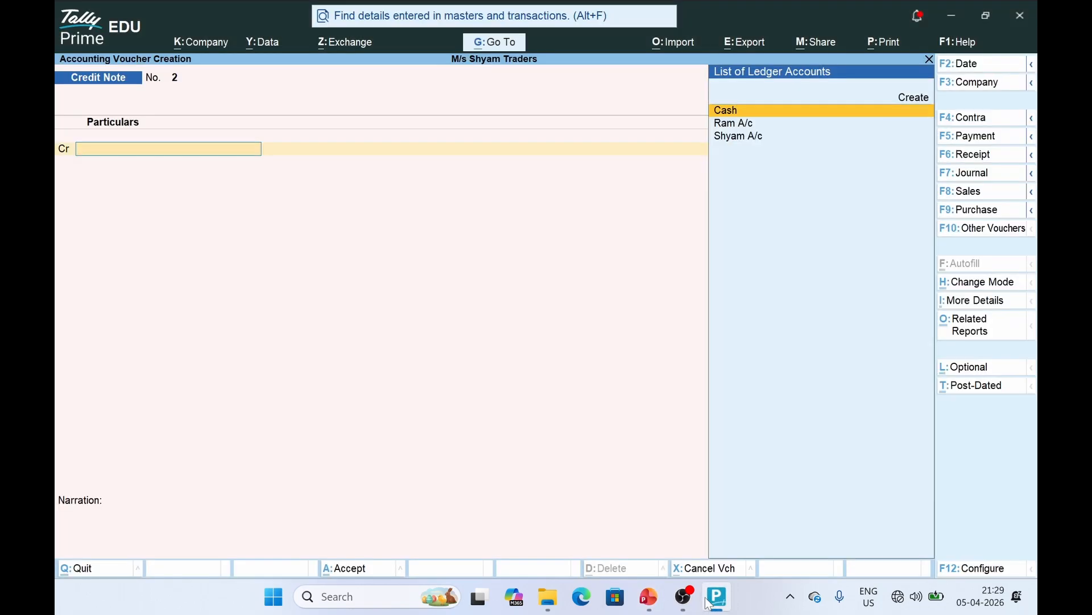
pyautogui.click(709, 602)
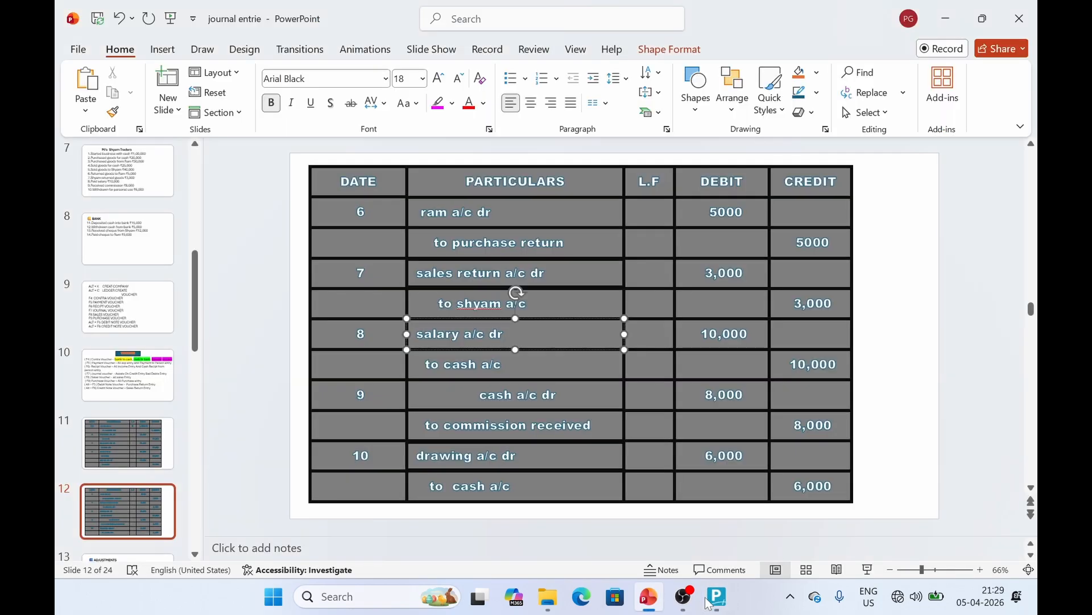
pyautogui.click(141, 393)
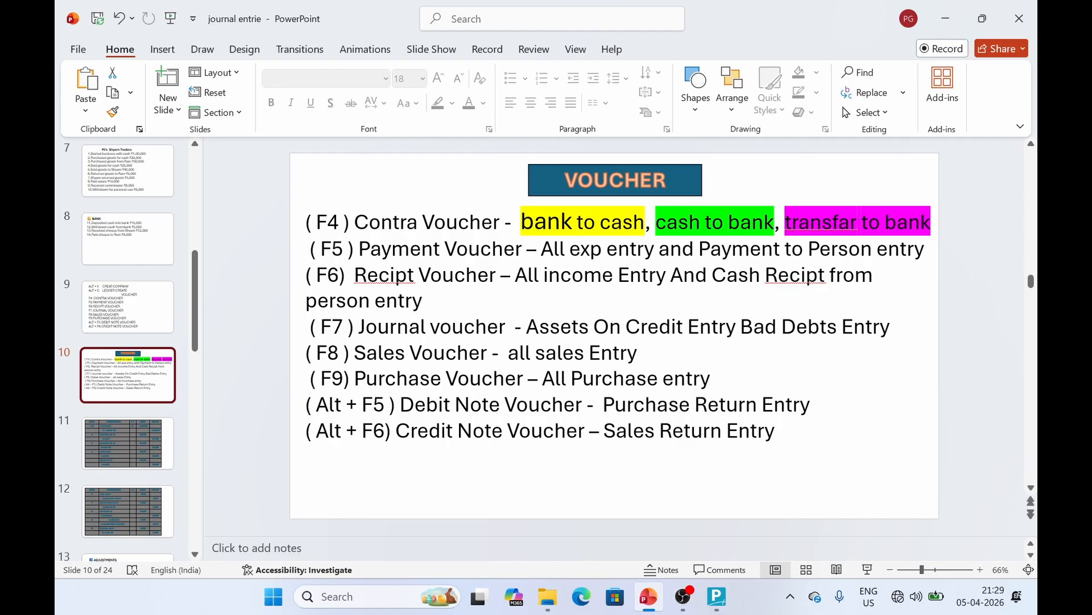
# Switch TallyPrime to a new Payment voucher
pyautogui.press('alt')
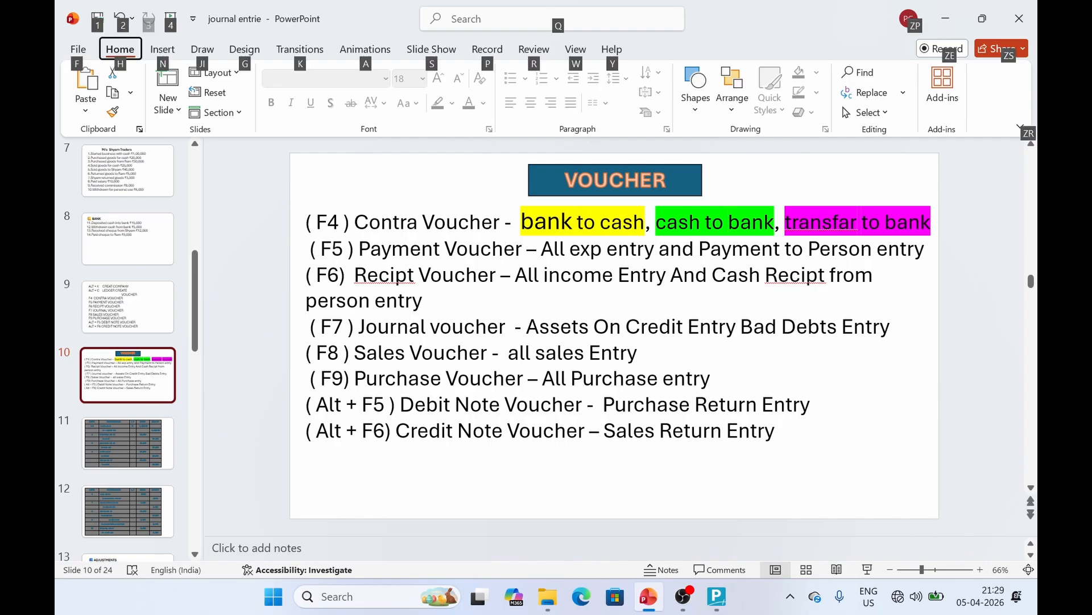
pyautogui.hotkey('alt', 'Tab')
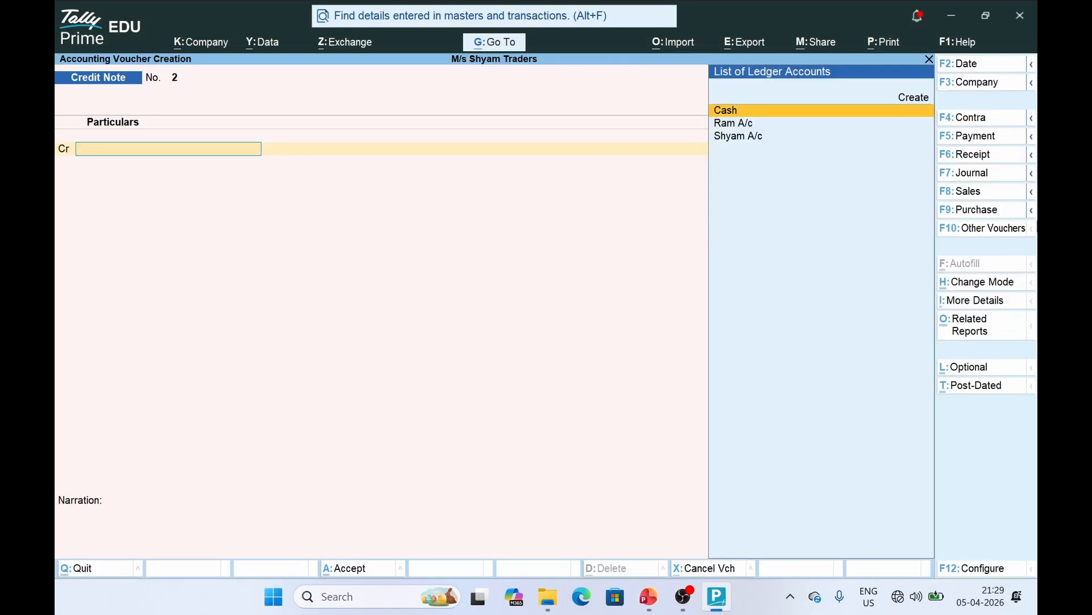
pyautogui.click(977, 138)
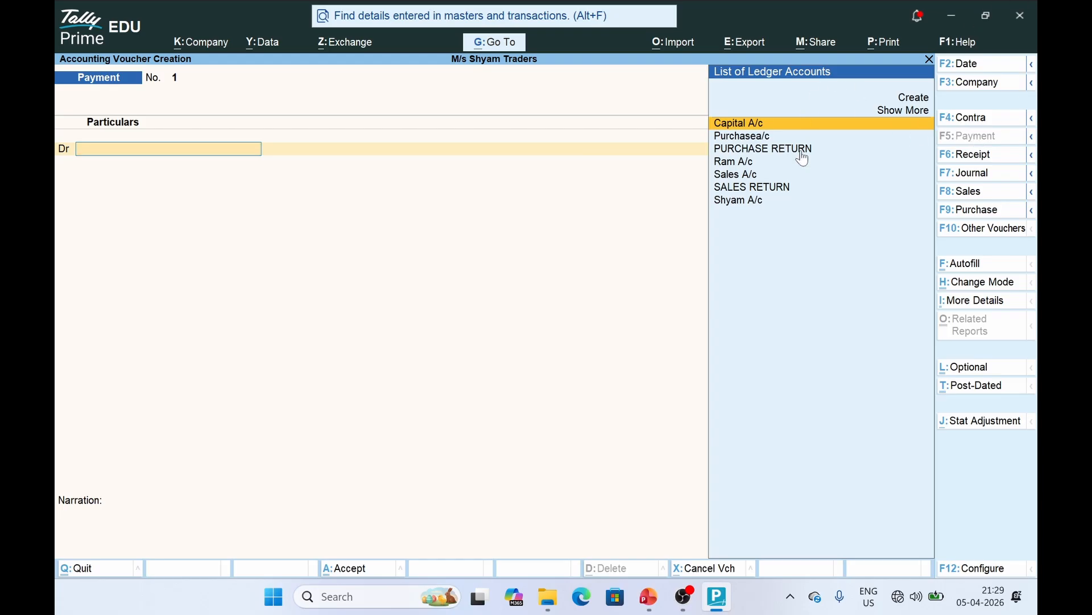
# Create a SALARY A/C ledger under Indirect Expenses
pyautogui.click(914, 99)
pyautogui.write('SALER')
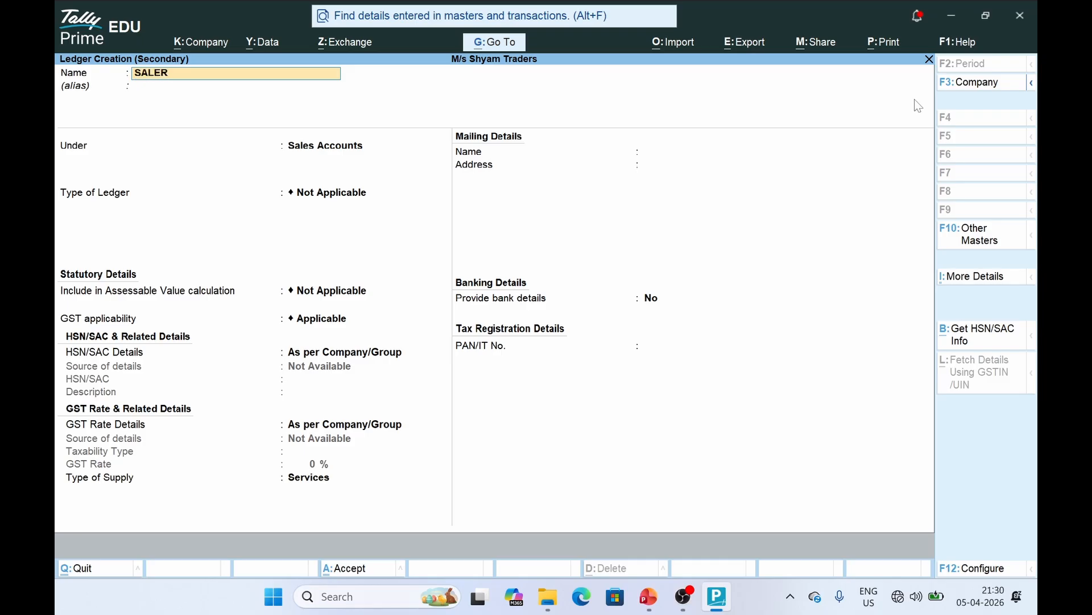
pyautogui.write('Y')
pyautogui.press('BackSpace')
pyautogui.press('BackSpace')
pyautogui.press('BackSpace')
pyautogui.write('ARY A/C')
pyautogui.press('Return')
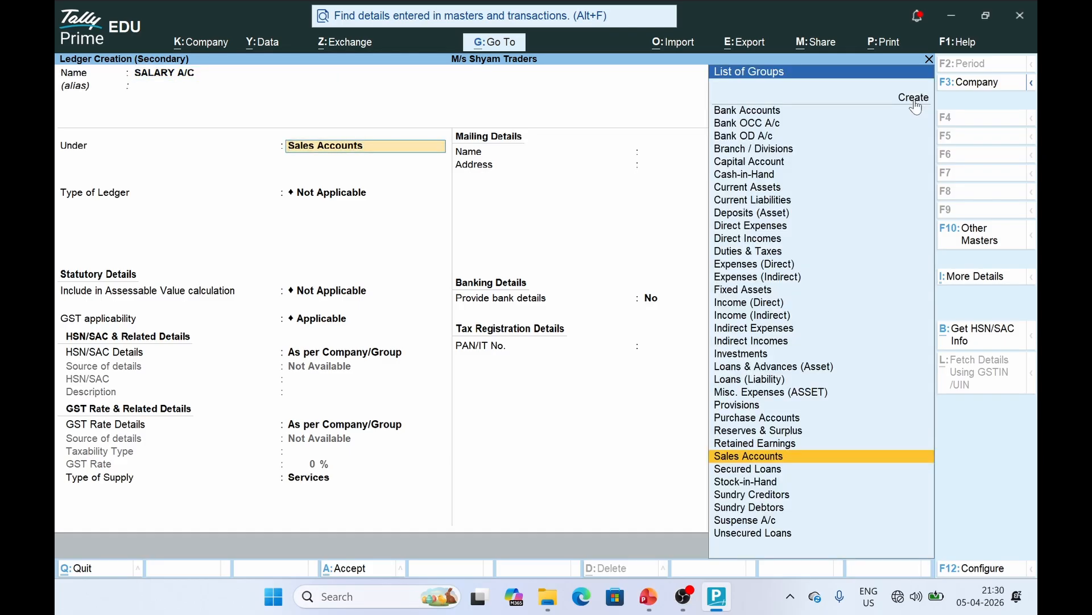
pyautogui.write('INDI')
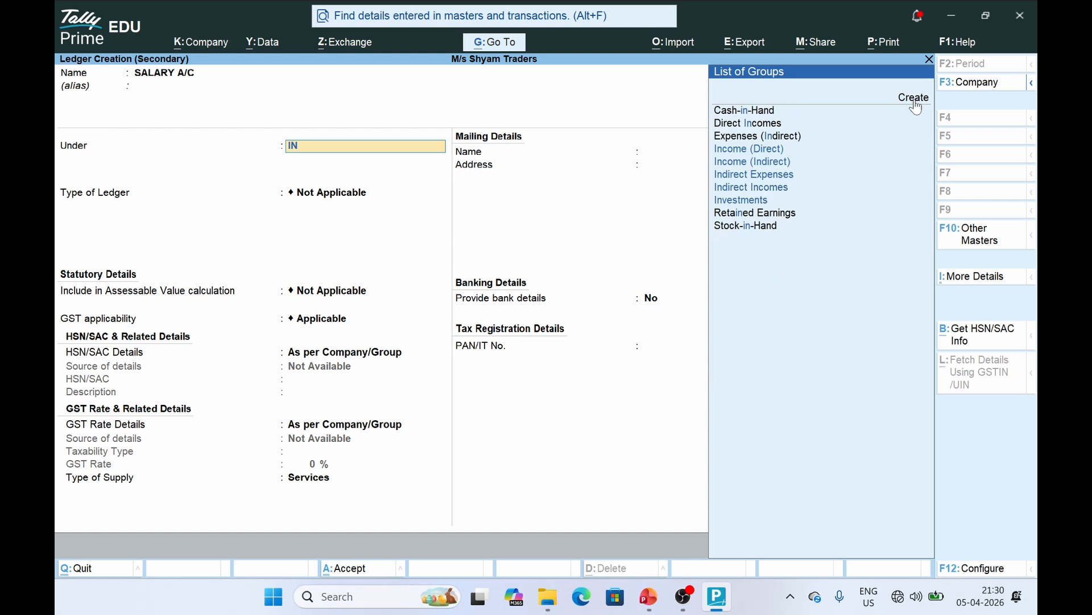
pyautogui.press('Return')
pyautogui.press('Down')
pyautogui.press('Down')
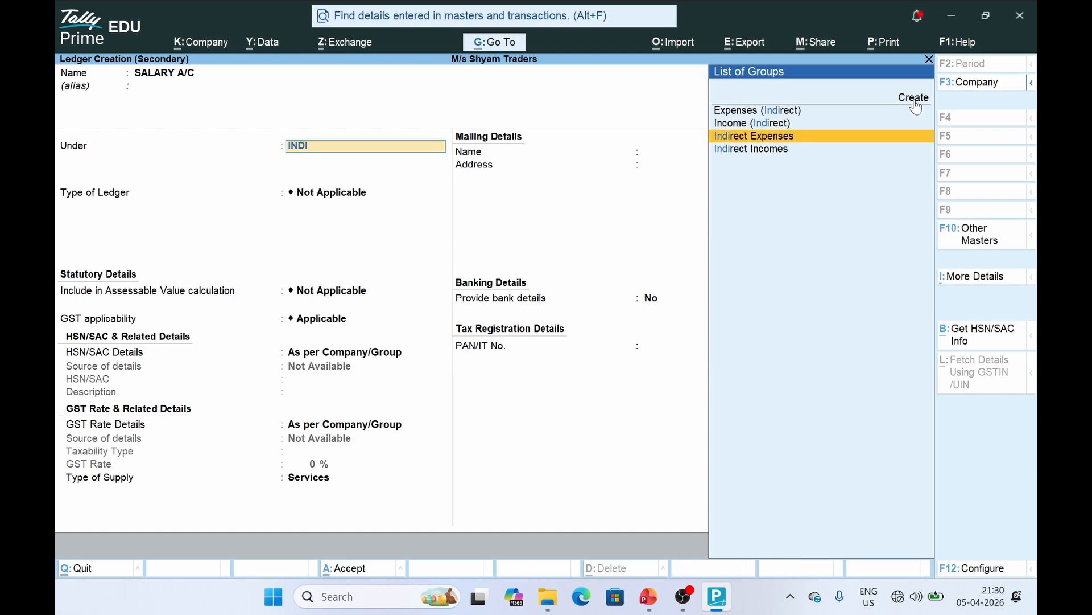
pyautogui.press('Return')
pyautogui.hotkey('ctrl', 'a')
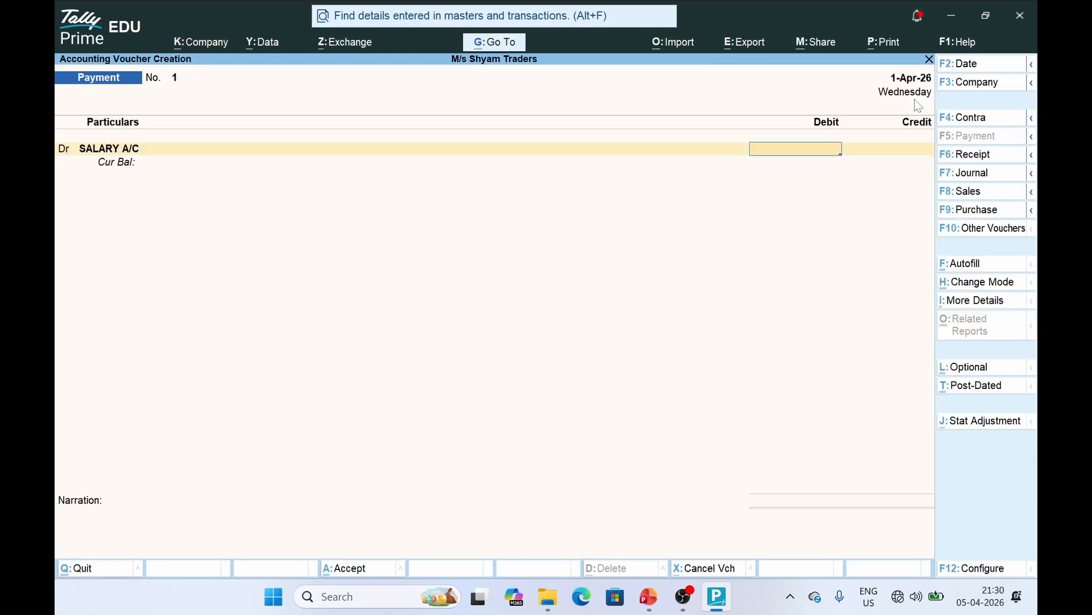
# Debit SALARY A/C 10,000 and credit Cash on the Payment voucher
pyautogui.hotkey('alt', 'Tab')
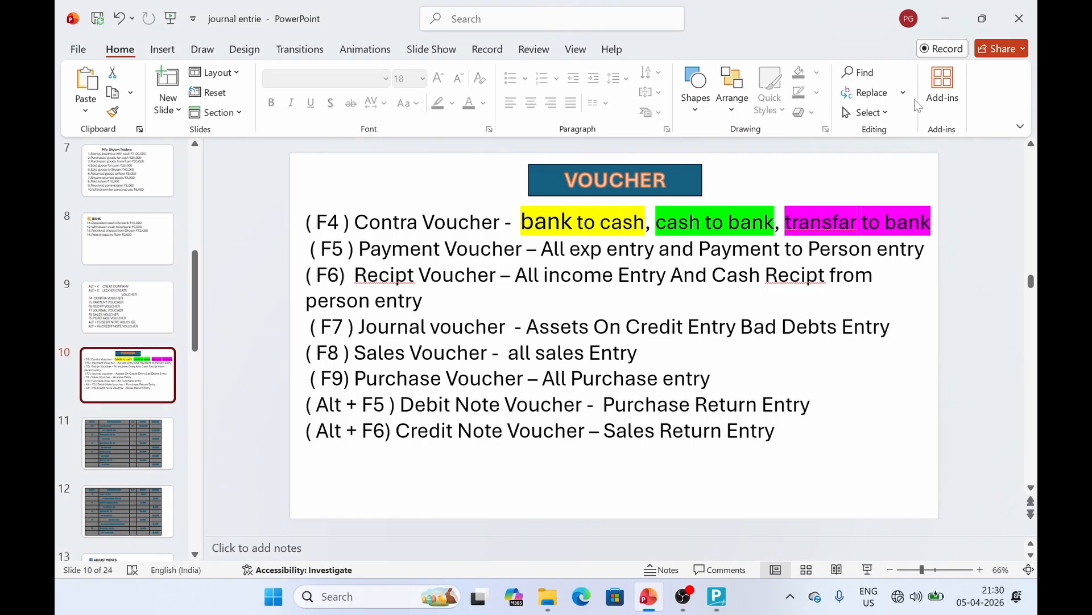
pyautogui.click(121, 469)
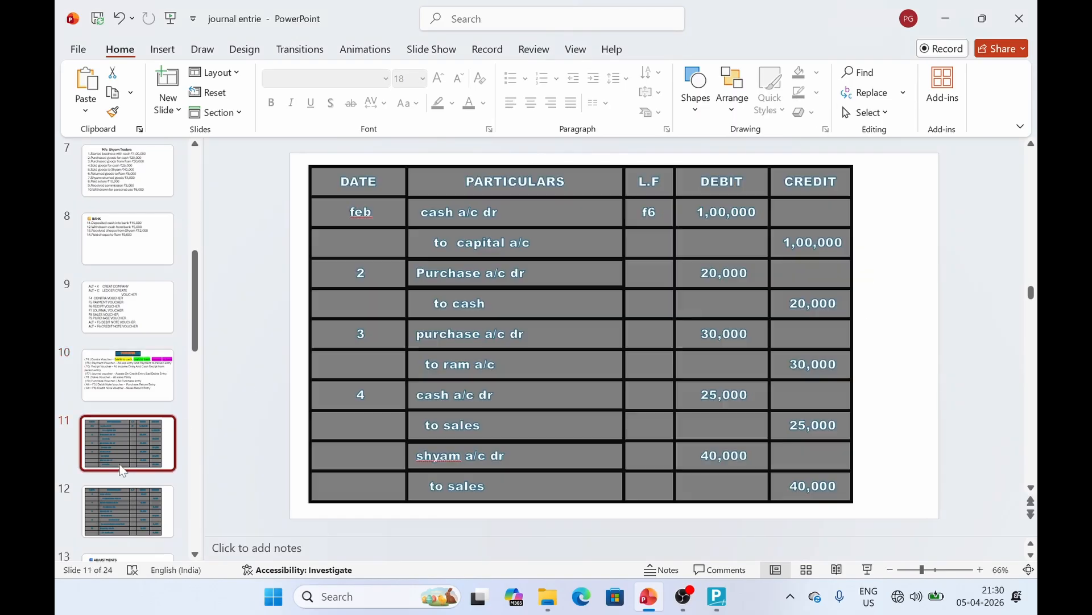
pyautogui.click(127, 510)
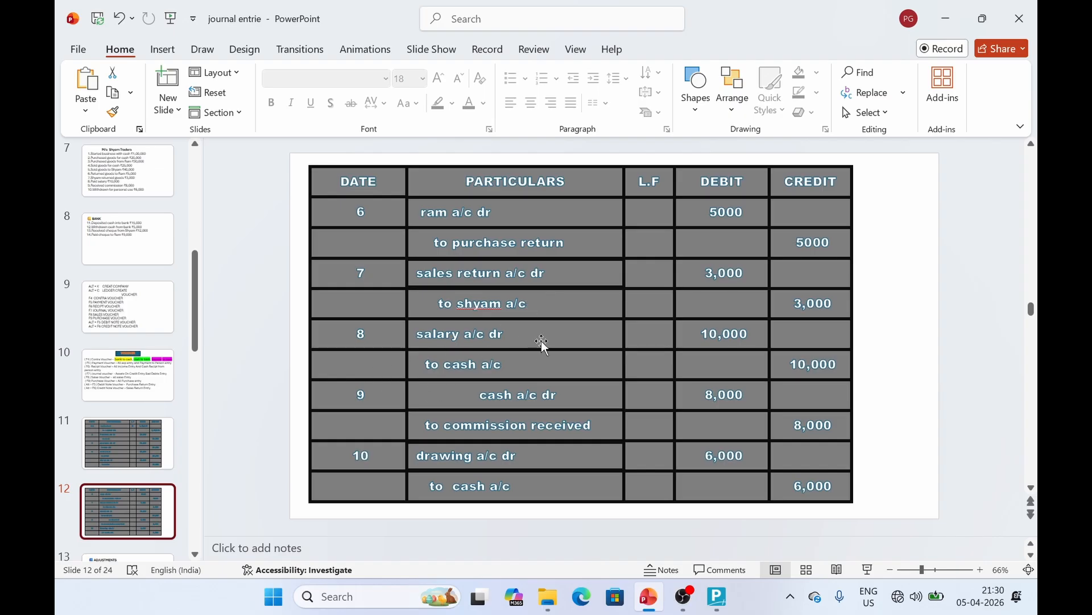
pyautogui.hotkey('alt', 'Tab')
pyautogui.write('0')
pyautogui.press('Return')
pyautogui.press('Return')
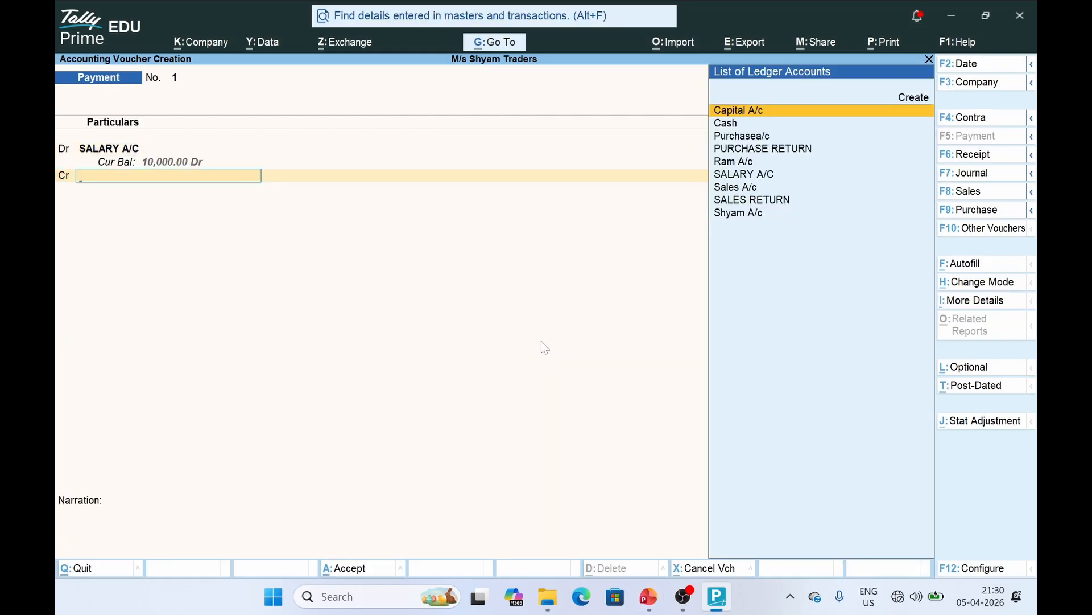
pyautogui.write('Cash')
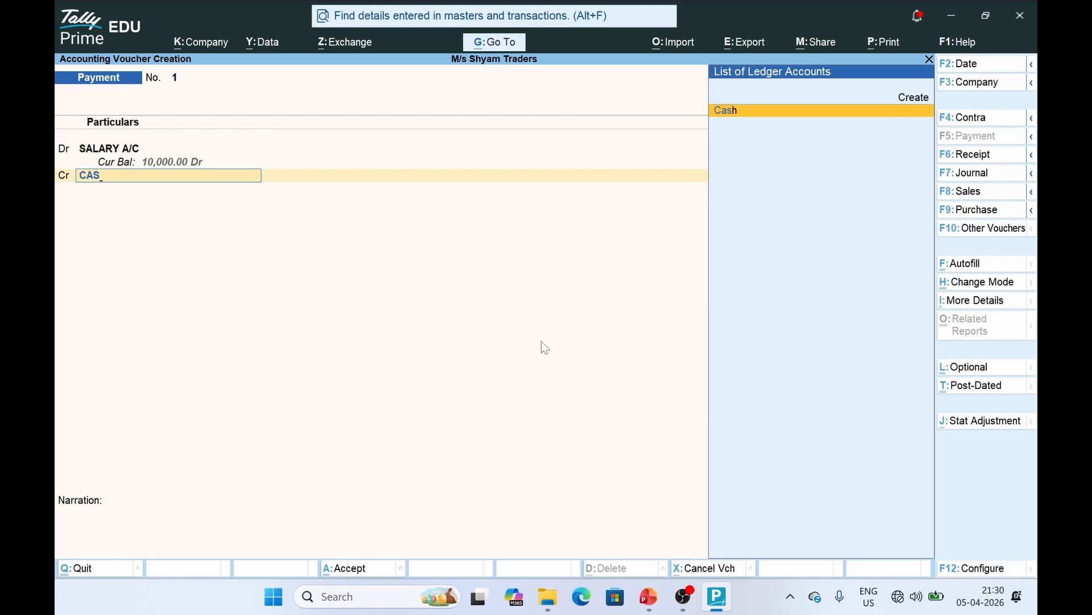
pyautogui.press('Return')
# Review the cash entries and the voucher-types slide in PowerPoint
pyautogui.hotkey('alt', 'Tab')
pyautogui.click(464, 365)
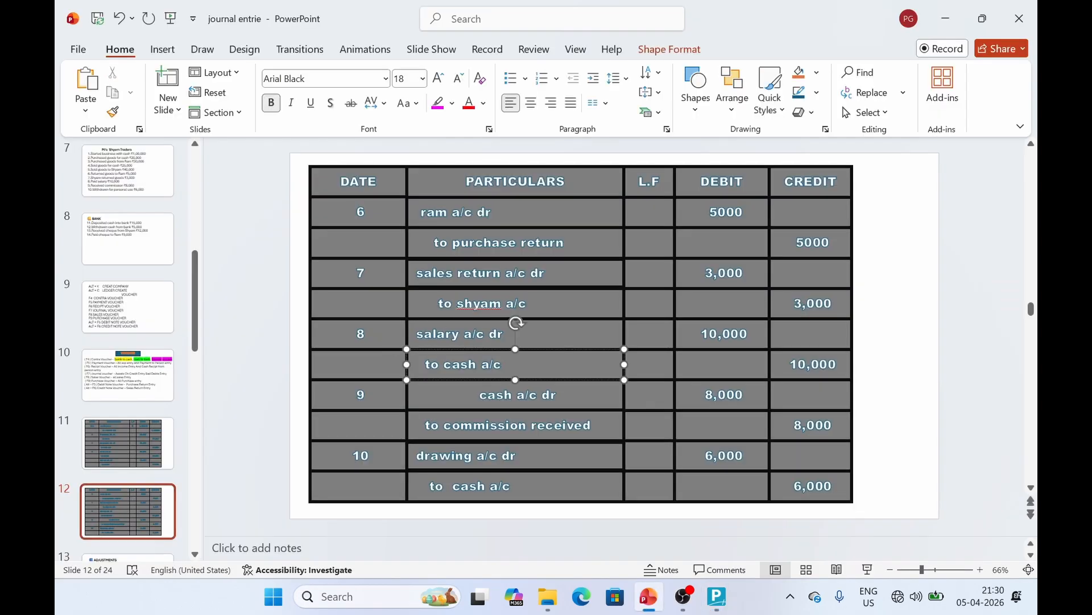
pyautogui.click(454, 408)
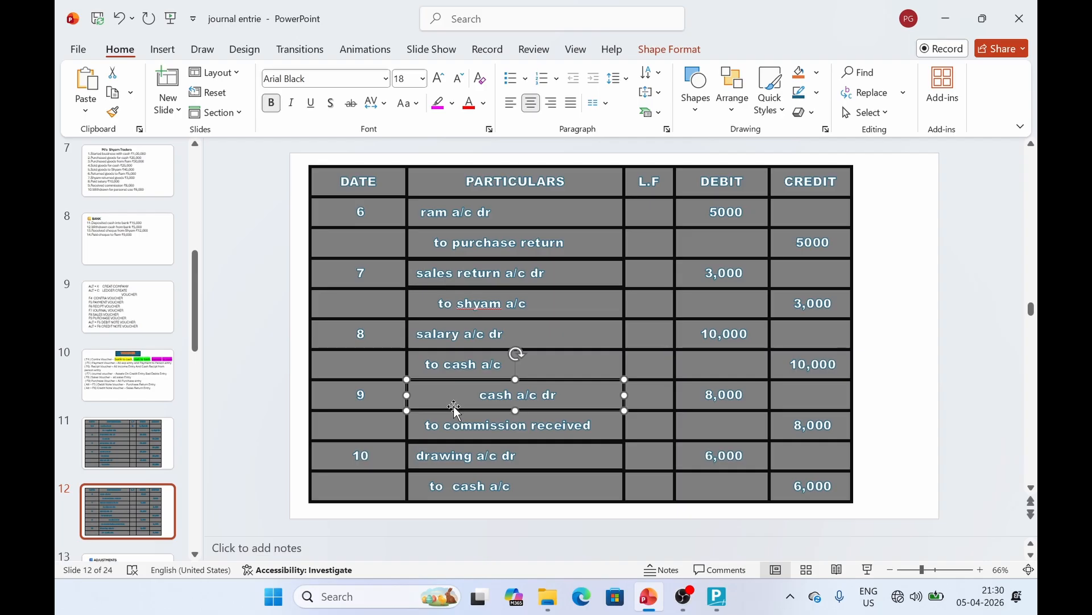
pyautogui.click(128, 374)
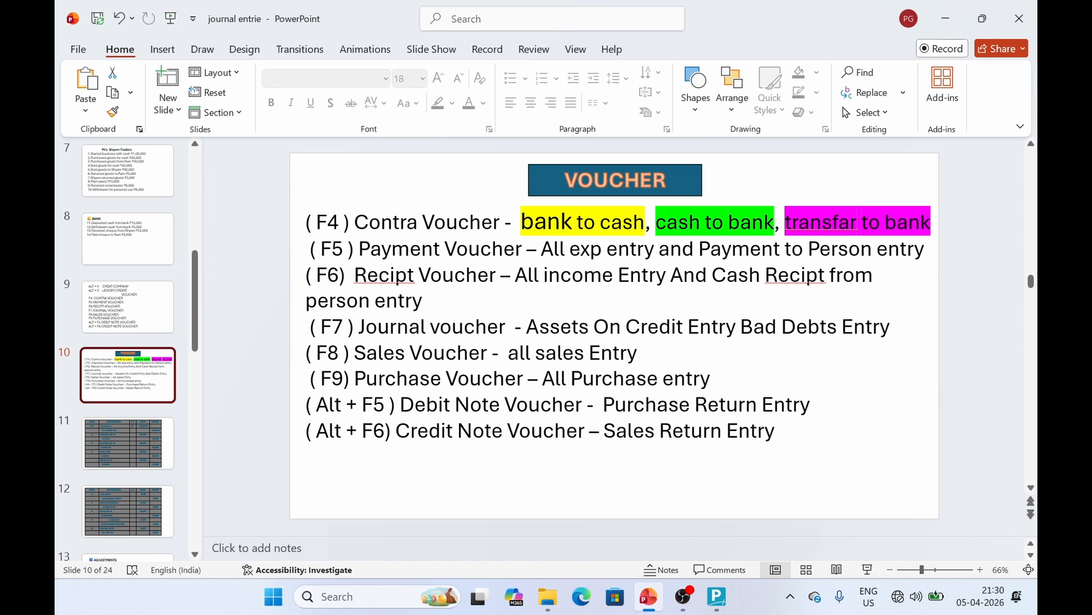
pyautogui.hotkey('alt', 'Tab')
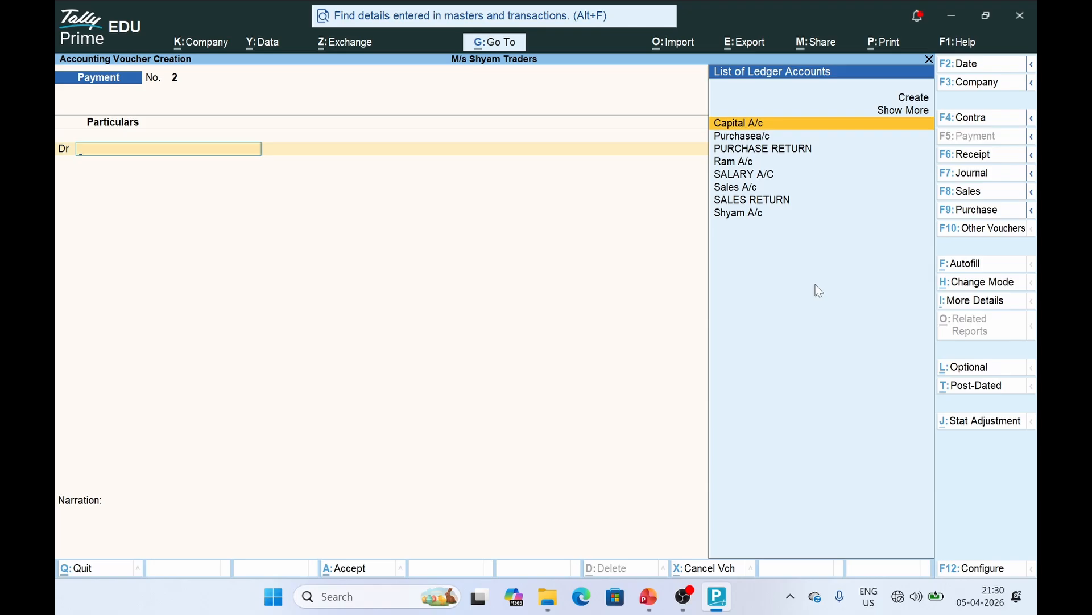
# Switch to a Receipt voucher and create COMMISSION RECIVED under Indirect Incomes
pyautogui.click(988, 155)
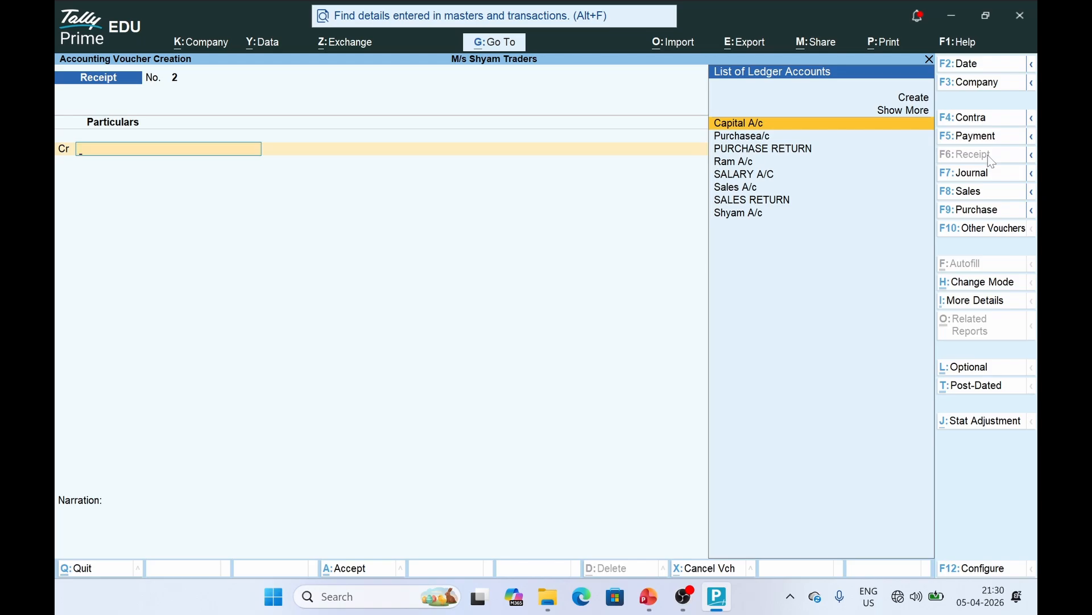
pyautogui.click(913, 97)
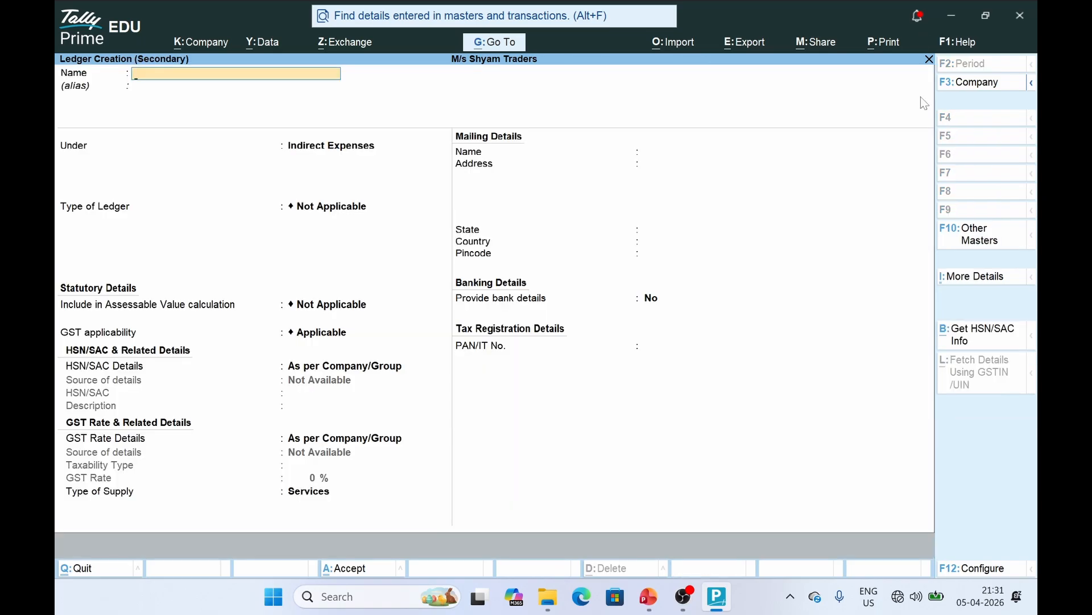
pyautogui.write('COMMISSION RECIVED')
pyautogui.press('Return')
pyautogui.write('IN')
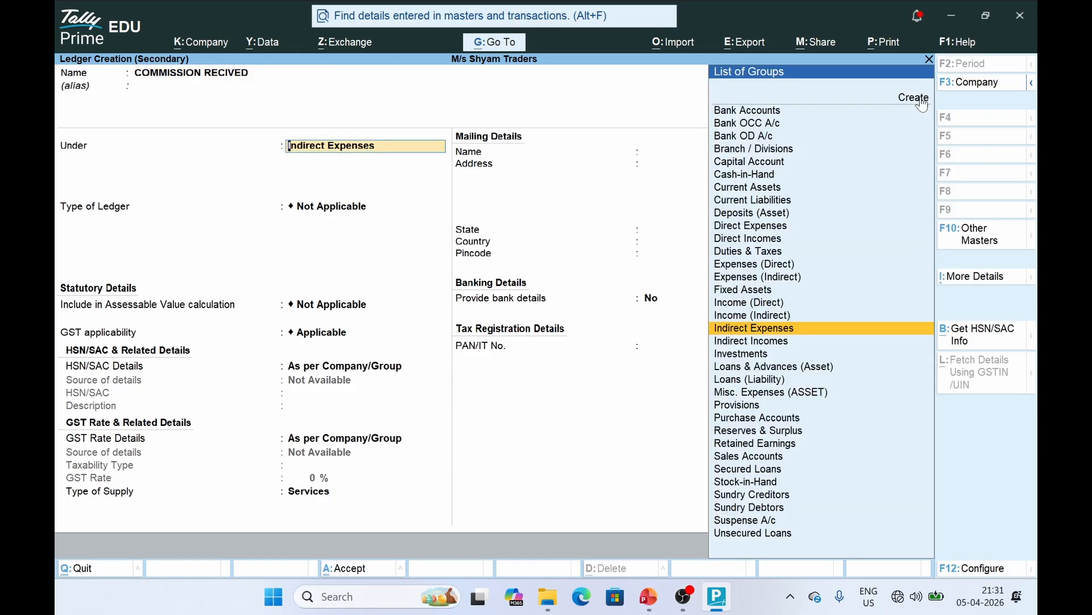
pyautogui.write('DI')
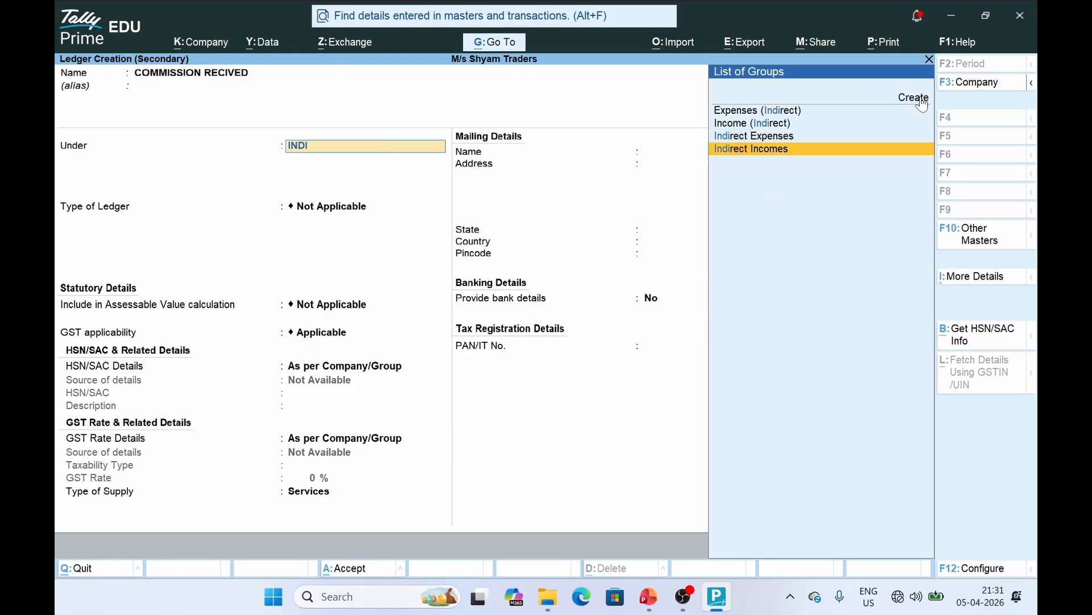
pyautogui.press('Return')
pyautogui.hotkey('ctrl', 'a')
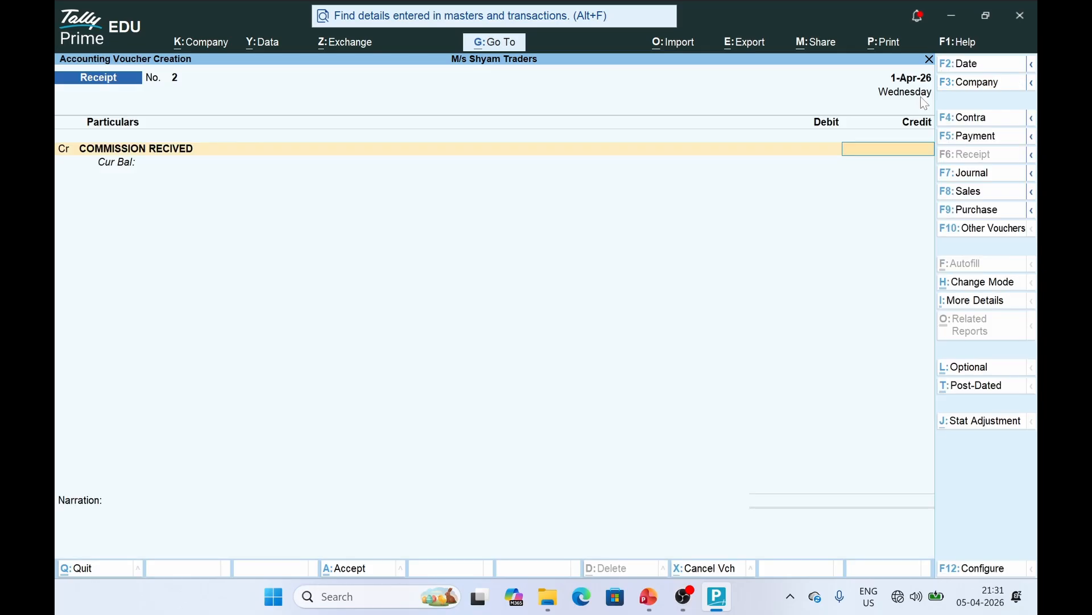
# Credit COMMISSION RECIVED 8,000, debit Cash, and save the receipt
pyautogui.hotkey('alt', 'Tab')
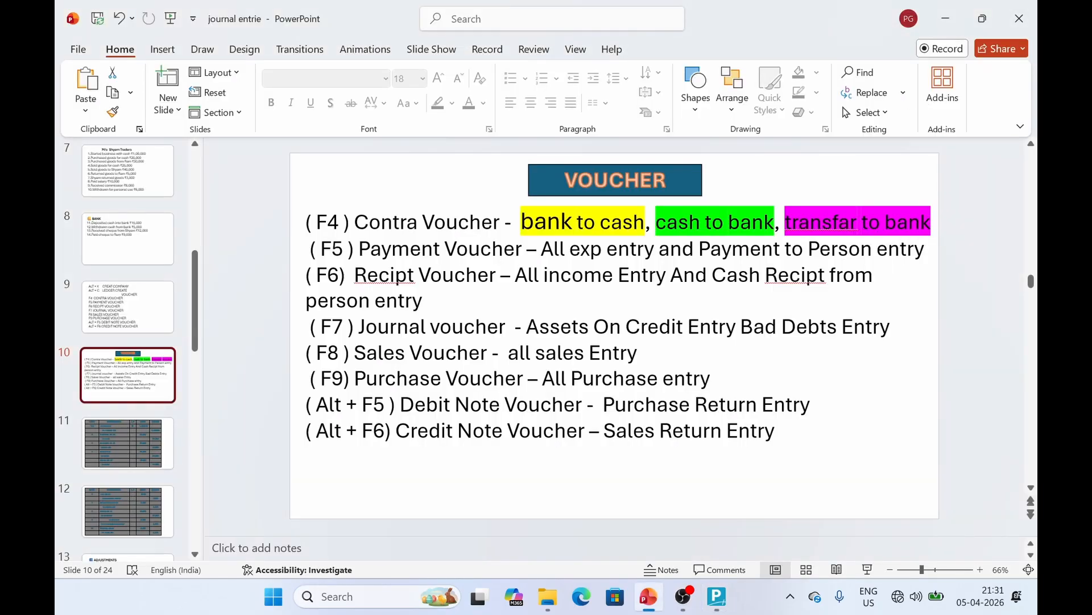
pyautogui.click(151, 509)
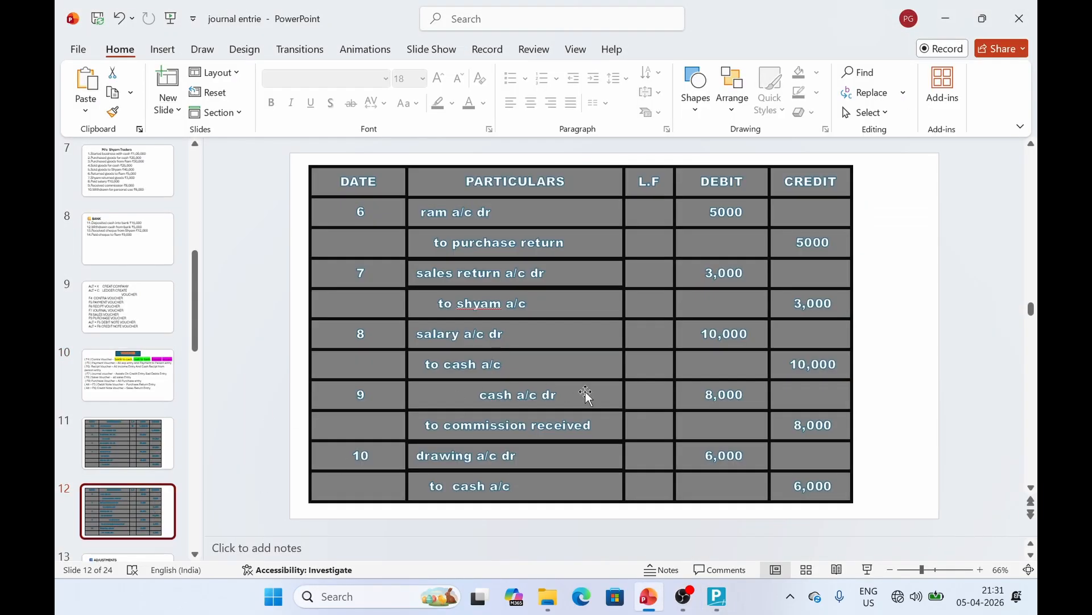
pyautogui.hotkey('alt', 'Tab')
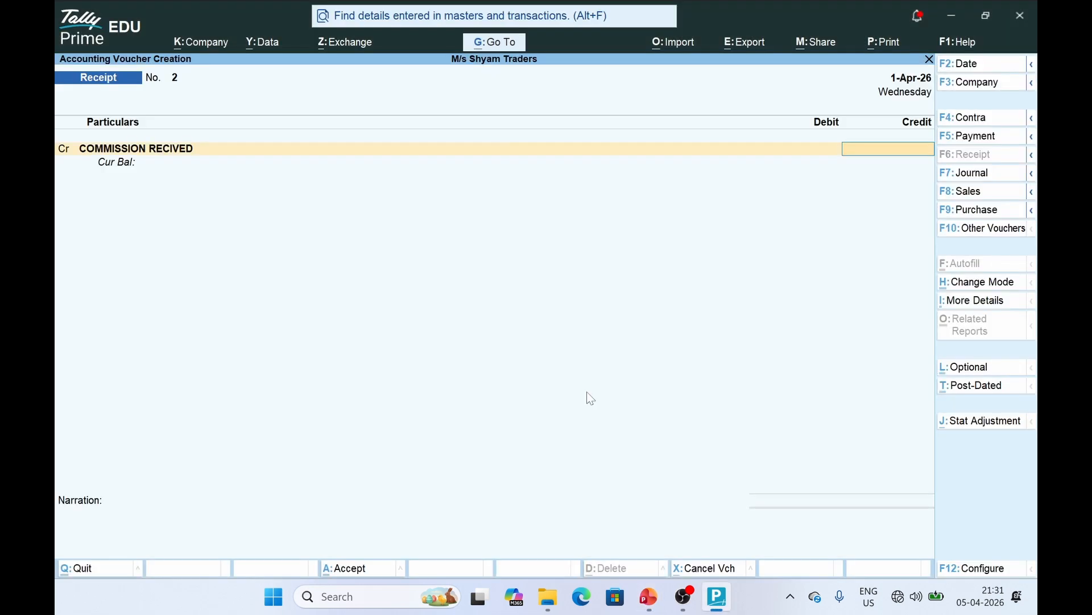
pyautogui.write('8000')
pyautogui.press('Return')
pyautogui.write('cash')
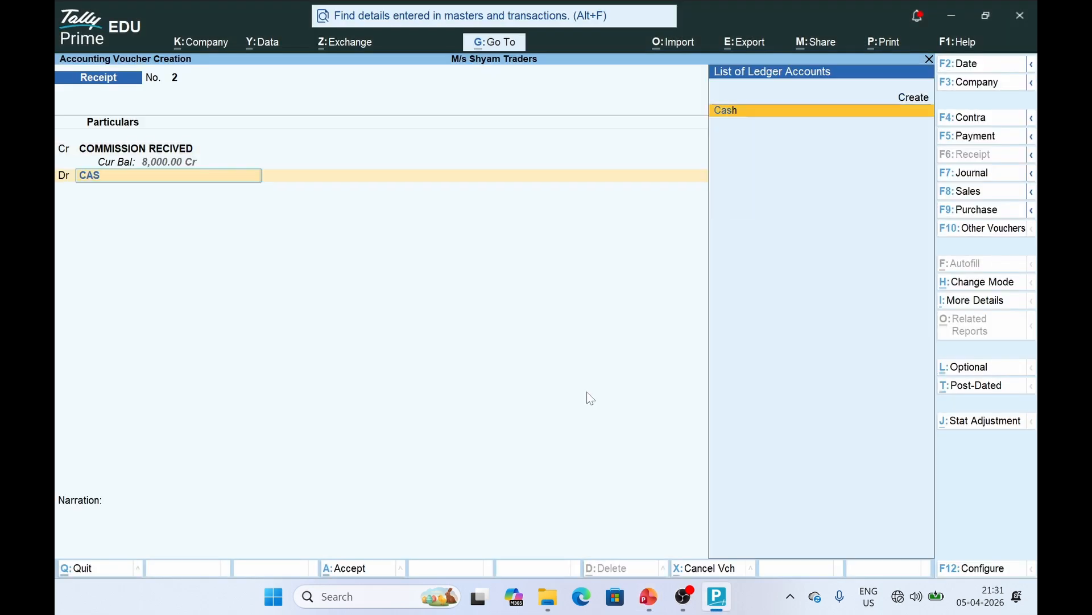
pyautogui.press('Return')
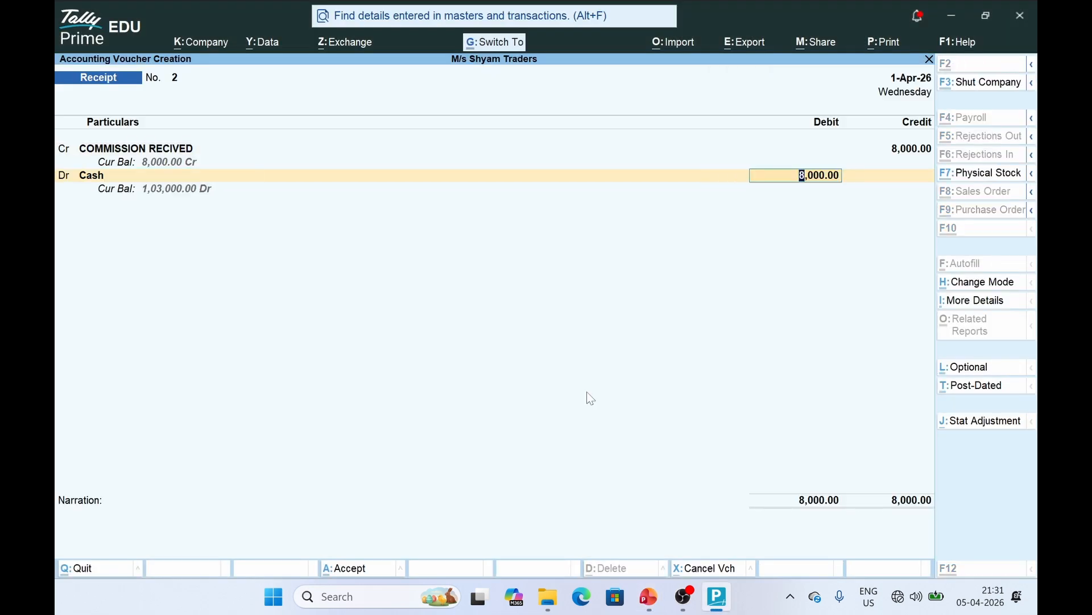
pyautogui.hotkey('ctrl', 'a')
pyautogui.hotkey('alt', 'Tab')
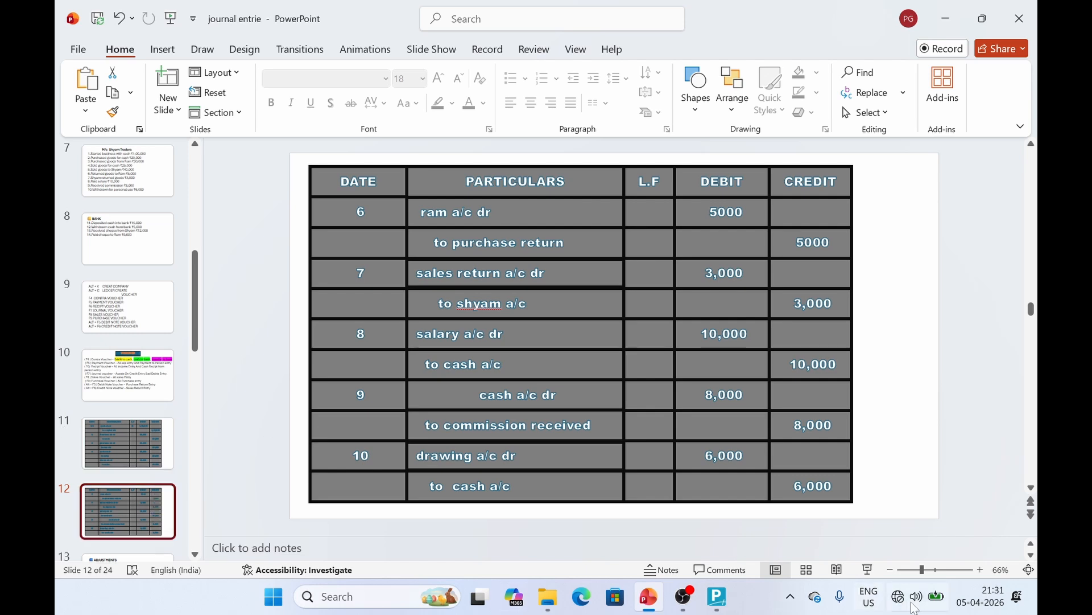
pyautogui.hotkey('alt', 'Tab')
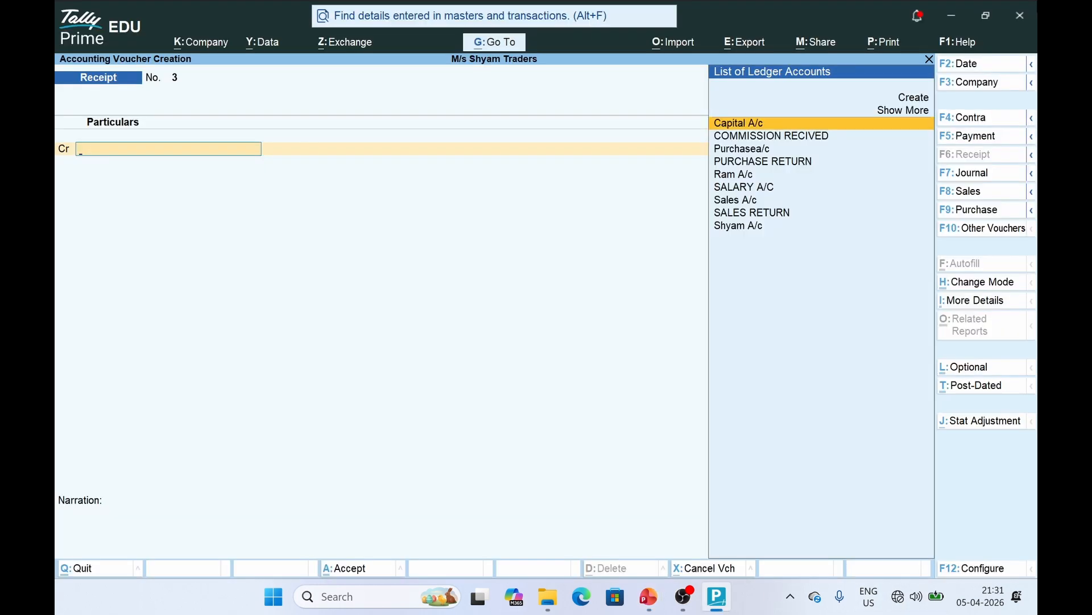
# In a Payment voucher, create a new DRAWING ledger under Capital Account
pyautogui.click(971, 137)
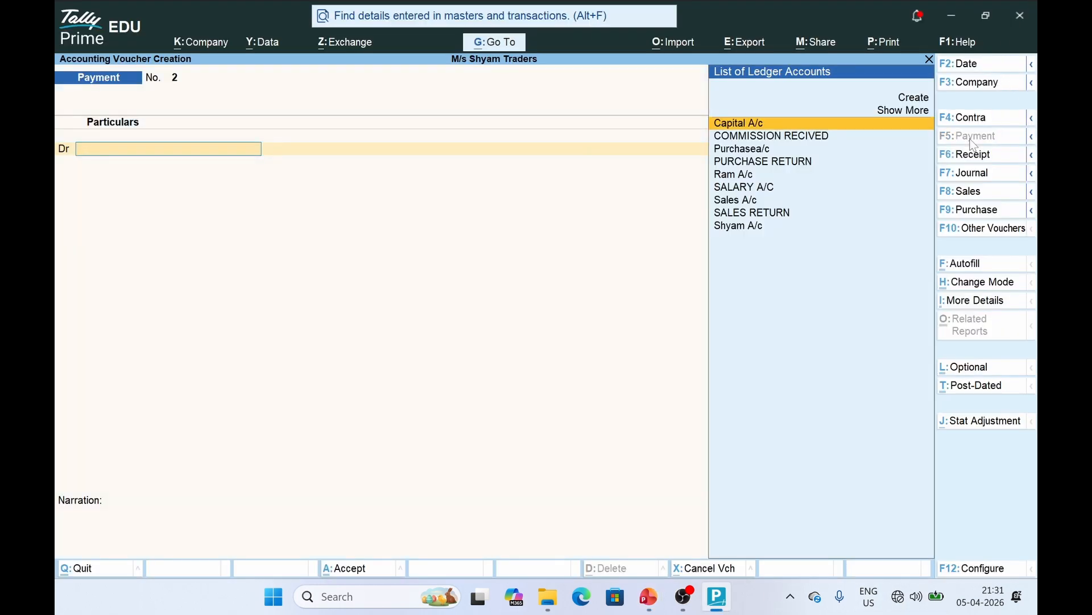
pyautogui.click(911, 97)
pyautogui.write('DRAWING')
pyautogui.press('Return')
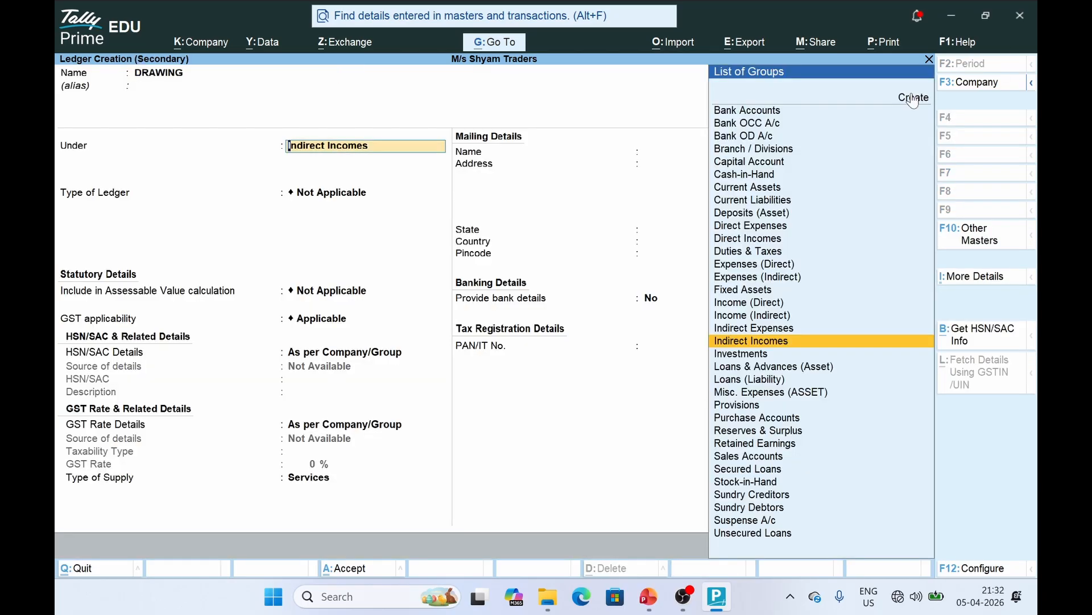
pyautogui.write('CAPI')
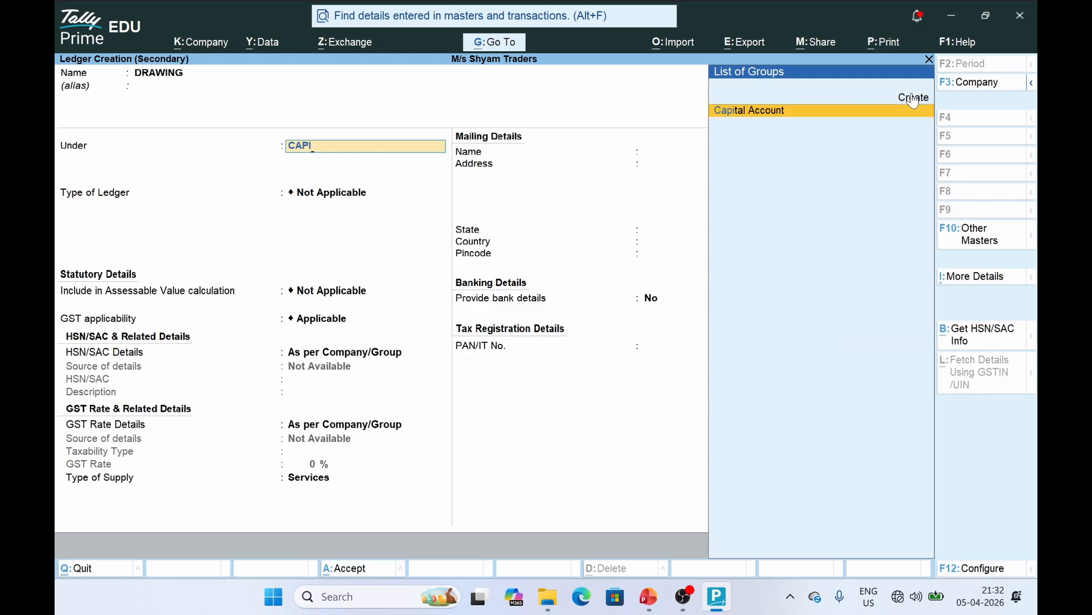
pyautogui.press('Return')
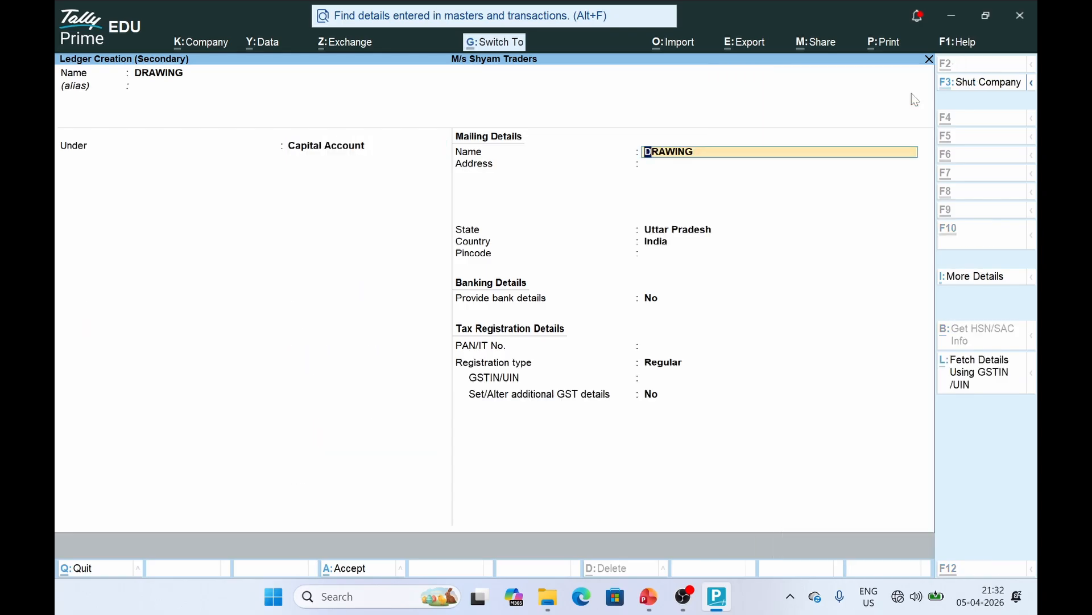
pyautogui.hotkey('ctrl', 'a')
# Debit DRAWING 6,000 against Cash, save Payment No. 2, and return to the journal slides
pyautogui.write('6')
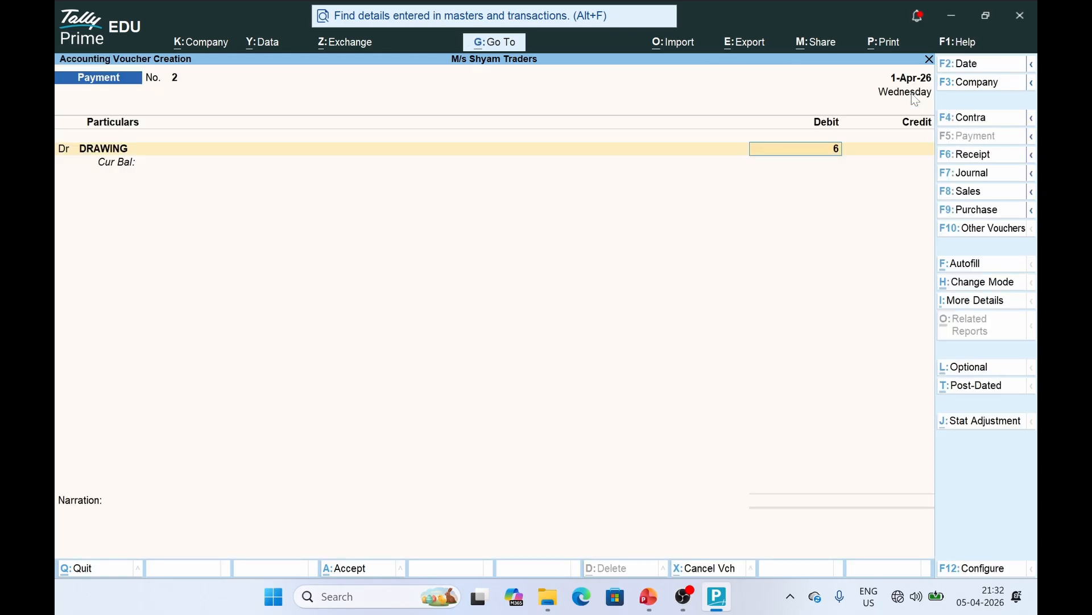
pyautogui.write('000')
pyautogui.press('Return')
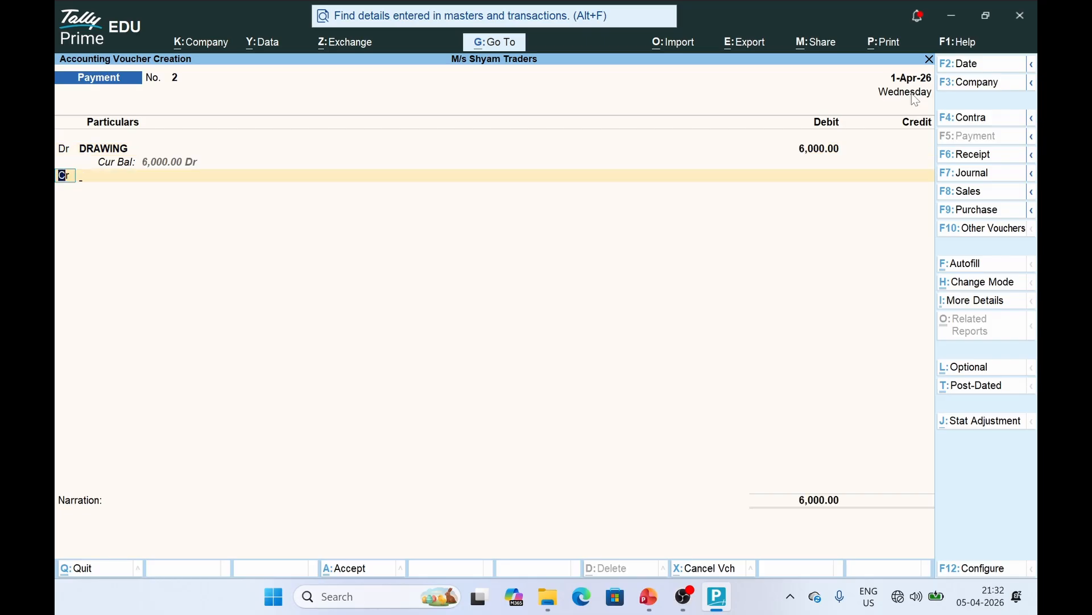
pyautogui.write('Cash')
pyautogui.press('Return')
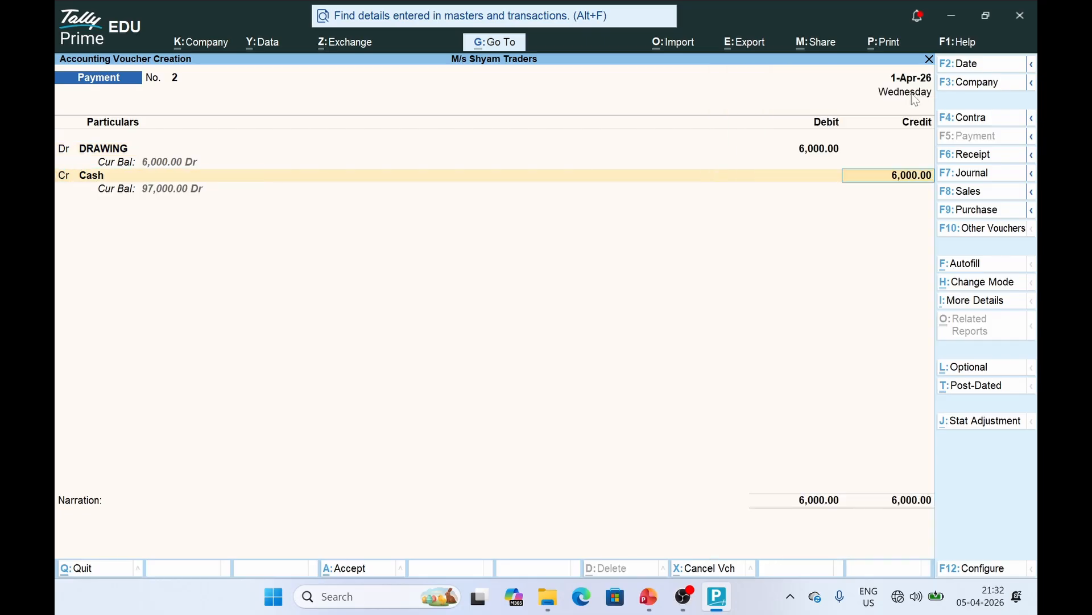
pyautogui.press('ctrl')
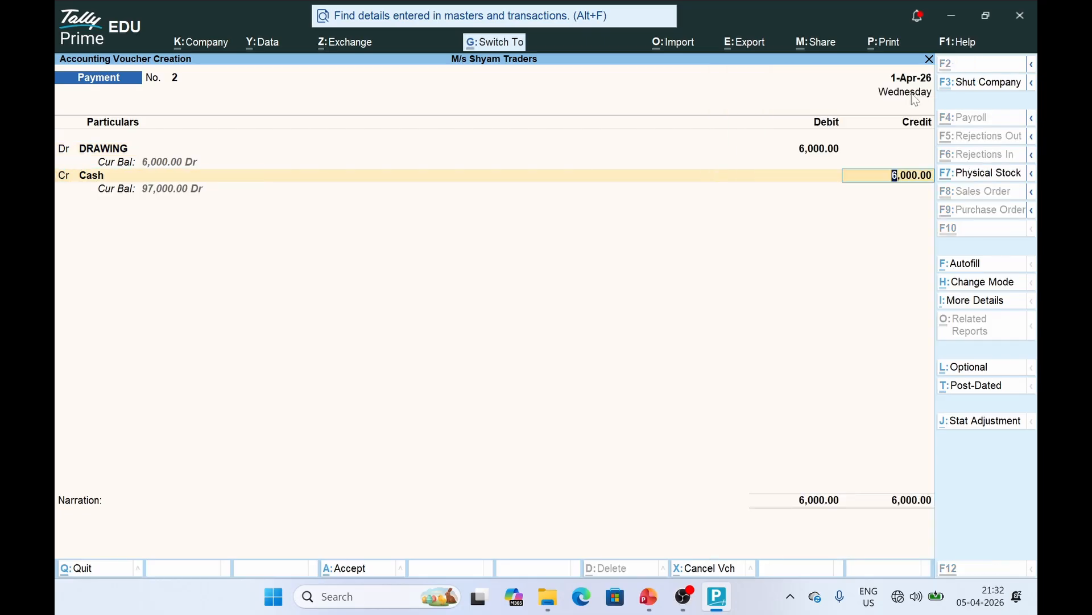
pyautogui.hotkey('ctrl', 'a')
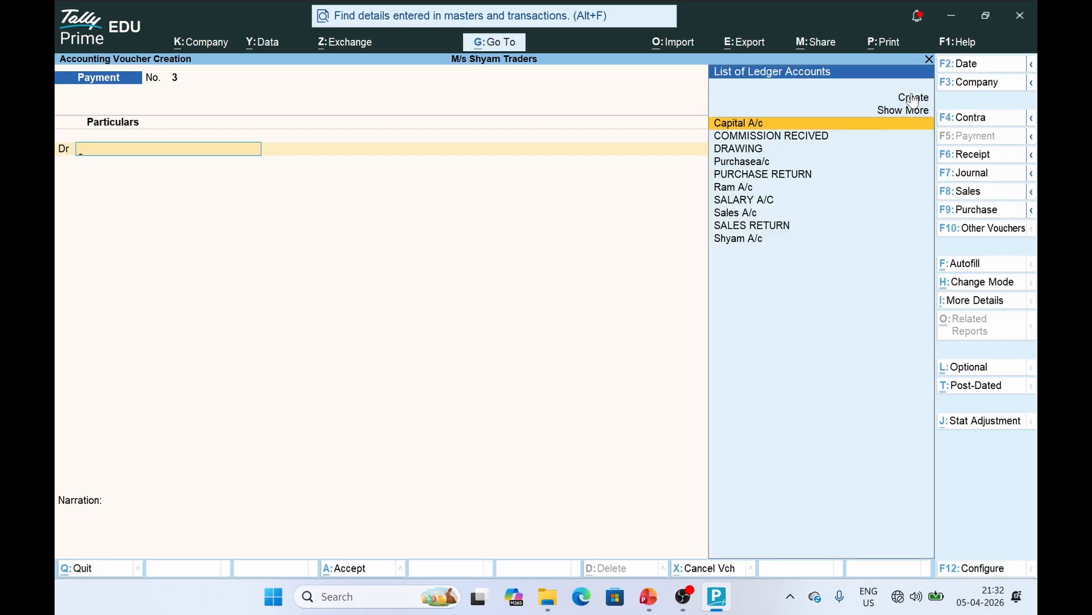
pyautogui.click(649, 597)
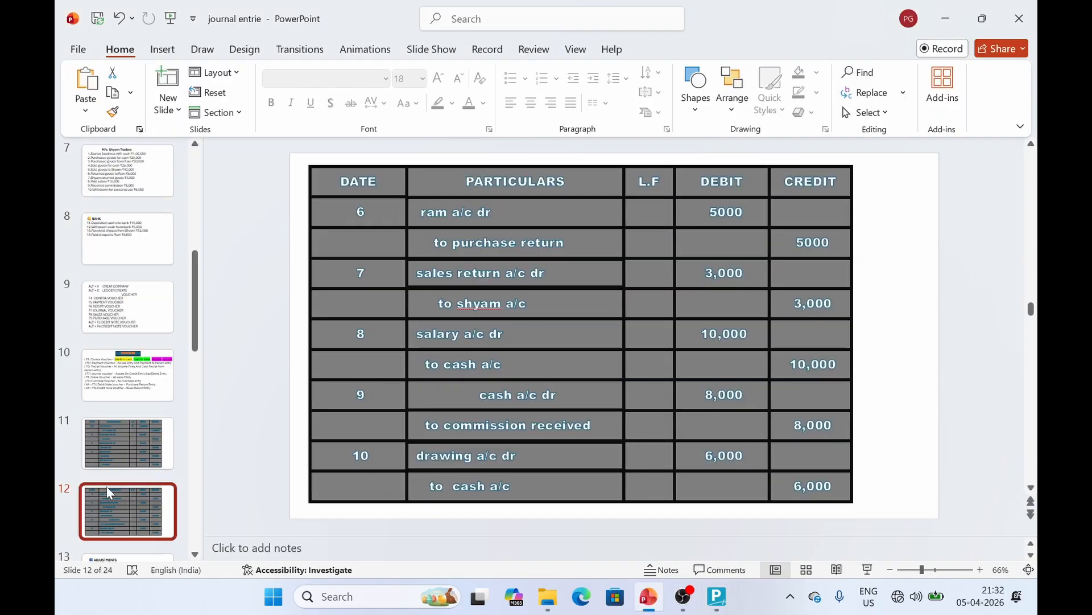
# Browse to slide 14's journal table of entries 11–15, then return to TallyPrime
pyautogui.scroll(-3, 107, 486)
pyautogui.click(109, 442)
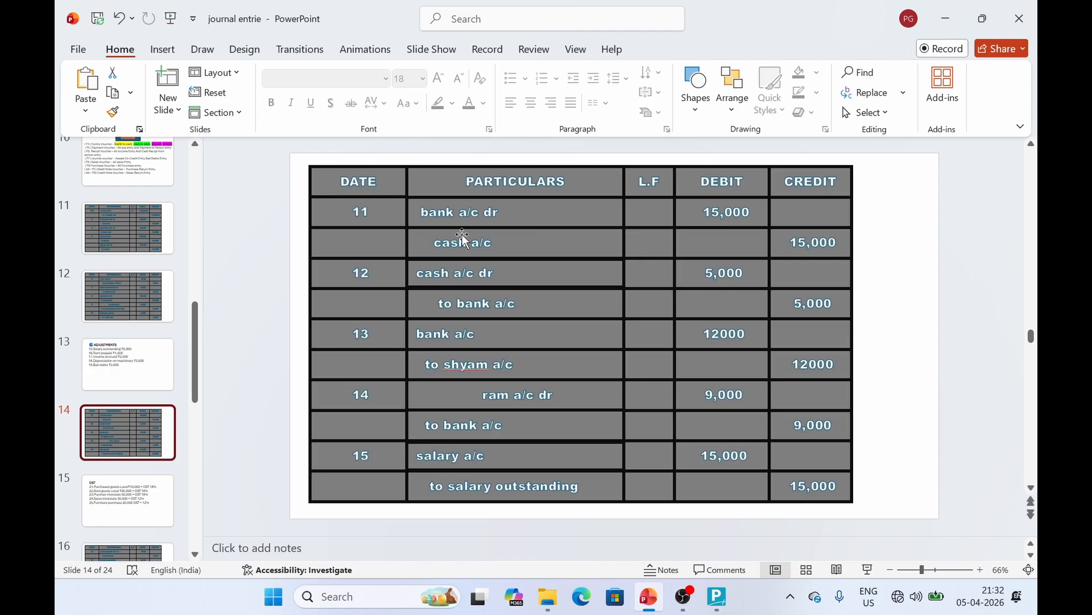
pyautogui.click(132, 173)
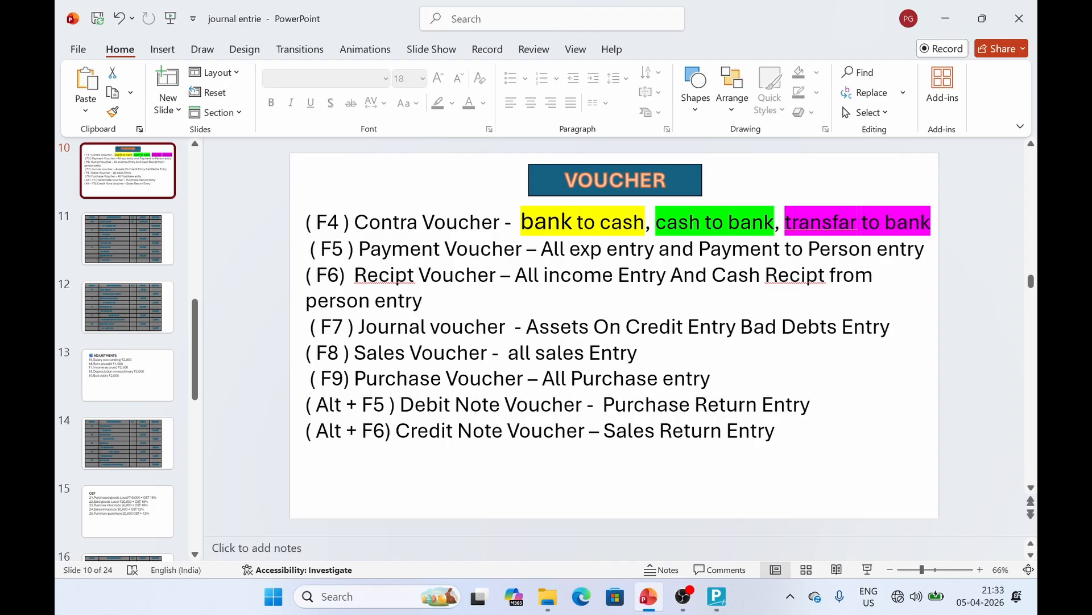
pyautogui.scroll(-3, 105, 529)
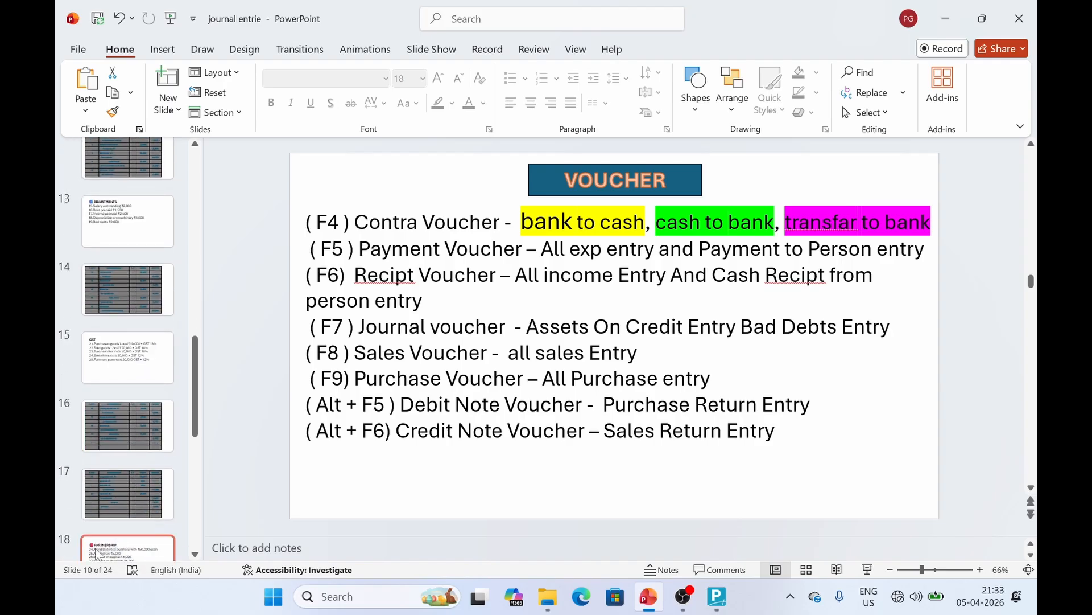
pyautogui.click(129, 307)
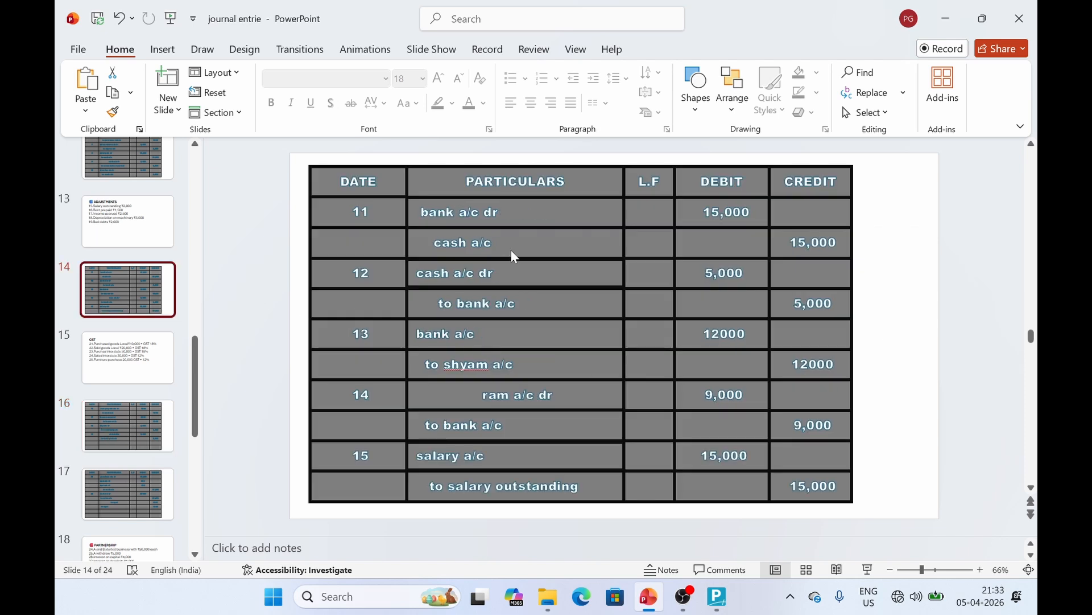
pyautogui.hotkey('alt', 'Tab')
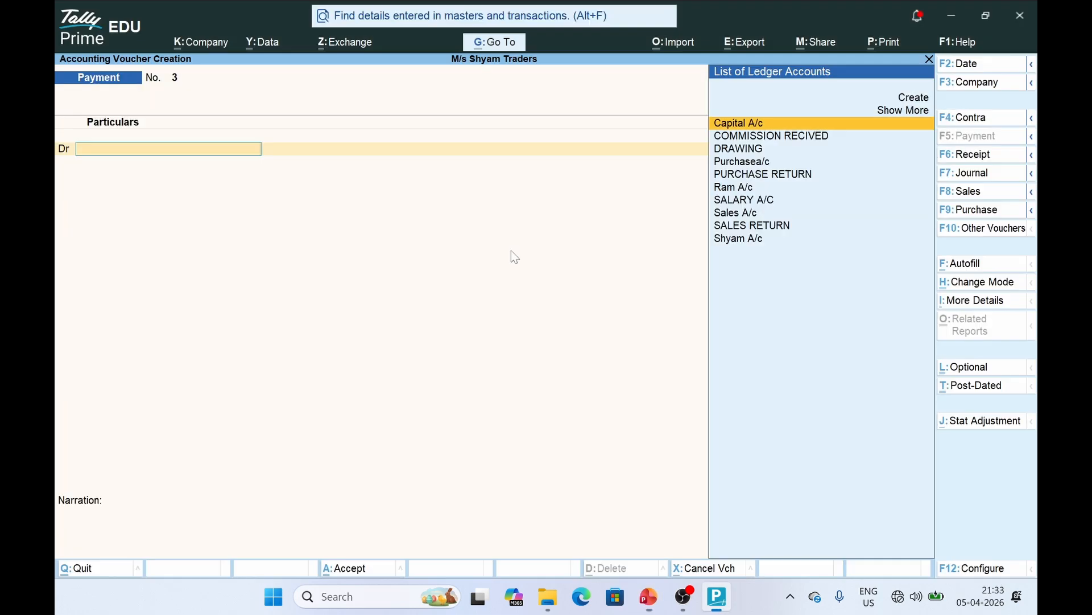
# Start a Contra voucher crediting Cash 15,000
pyautogui.click(982, 119)
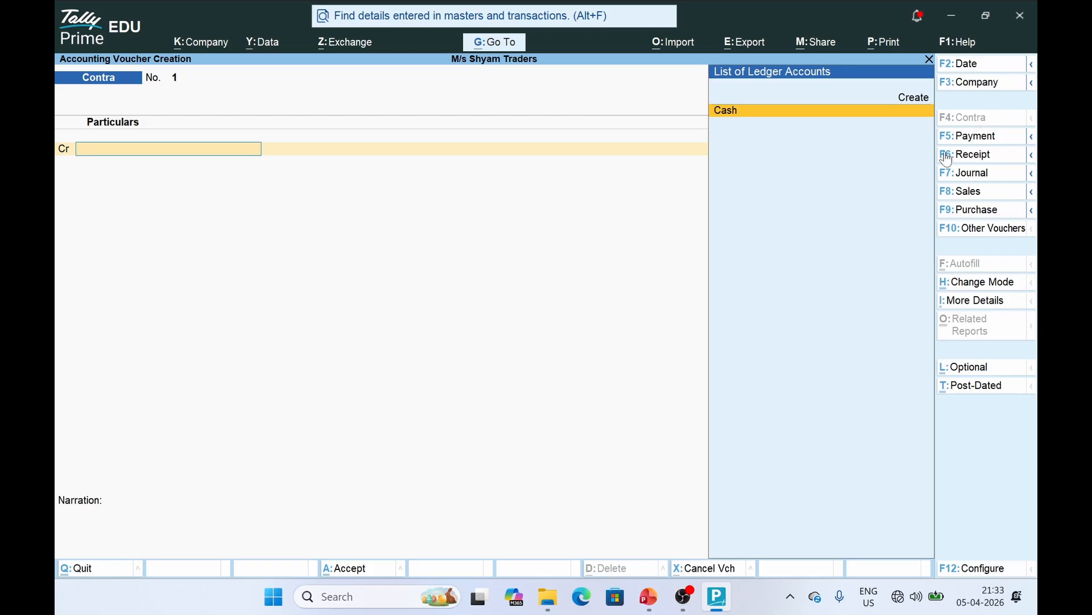
pyautogui.press('Return')
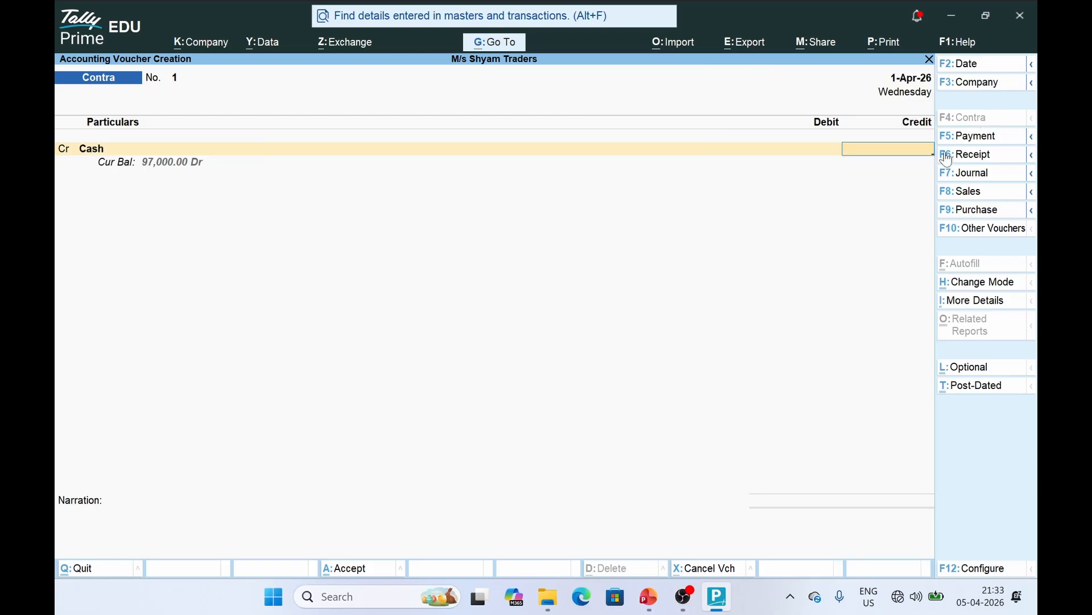
pyautogui.write('15000')
pyautogui.press('Return')
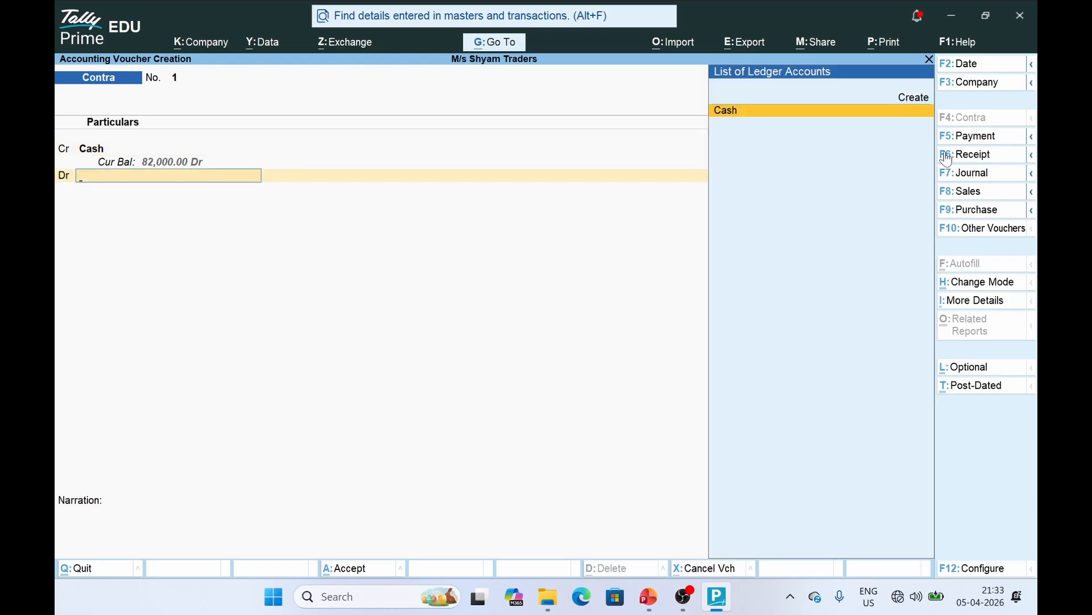
# Create a new SBI BANK A/C ledger under Bank Accounts
pyautogui.press('Up')
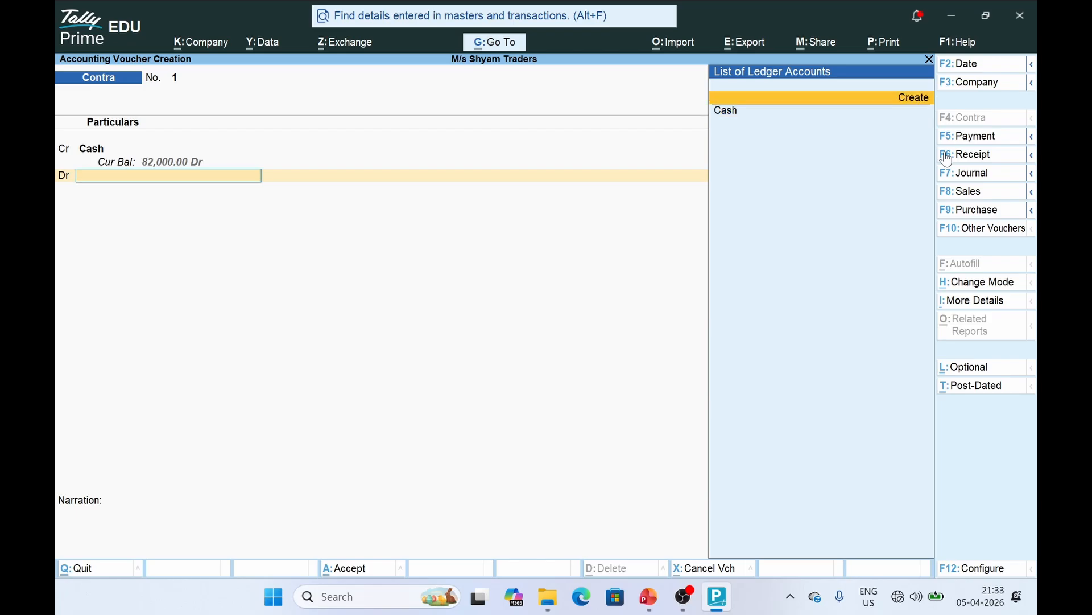
pyautogui.press('Return')
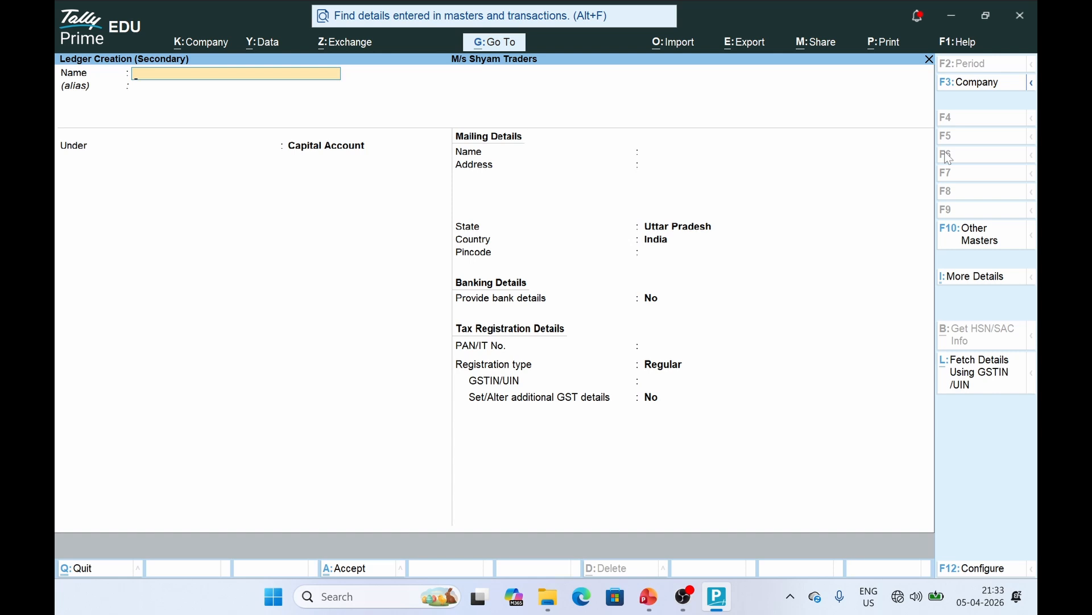
pyautogui.write('SBI BANK A/C')
pyautogui.press('Return')
pyautogui.press('Return')
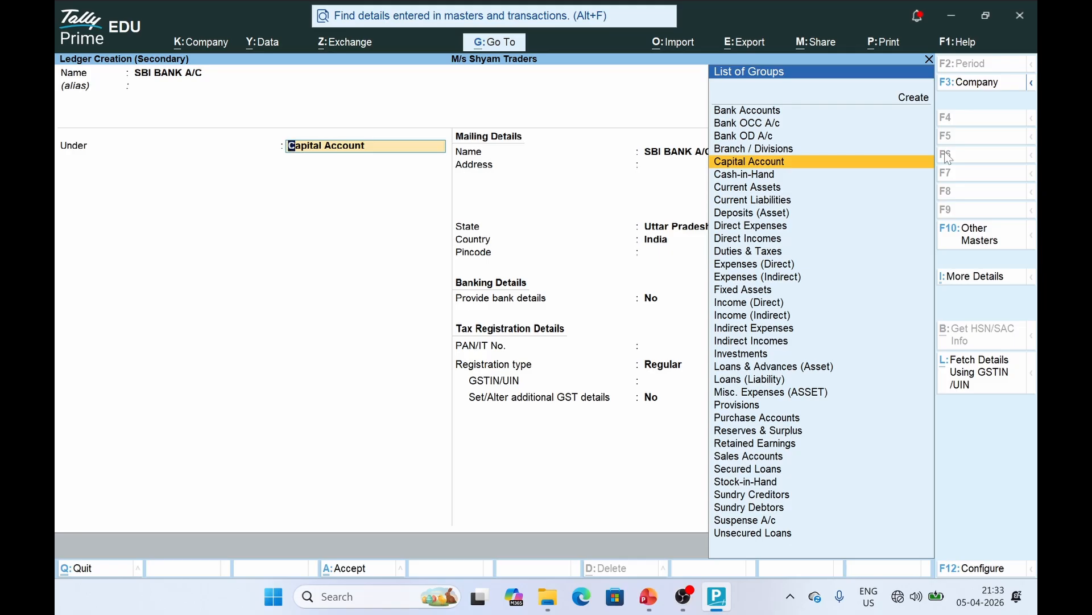
pyautogui.write('BAN')
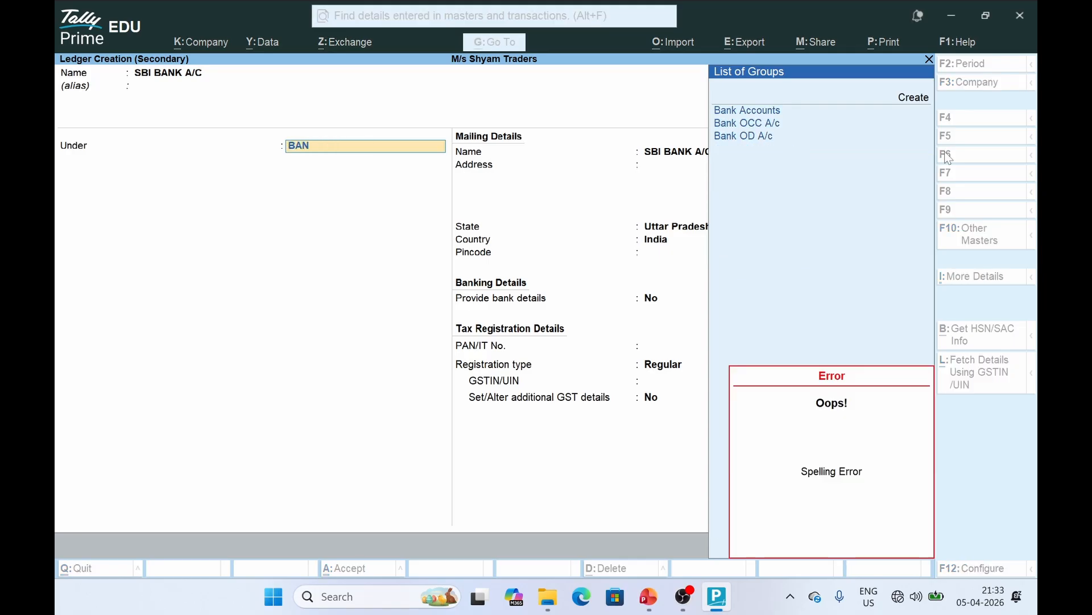
pyautogui.press('Return')
pyautogui.press('Return')
pyautogui.hotkey('ctrl', 'a')
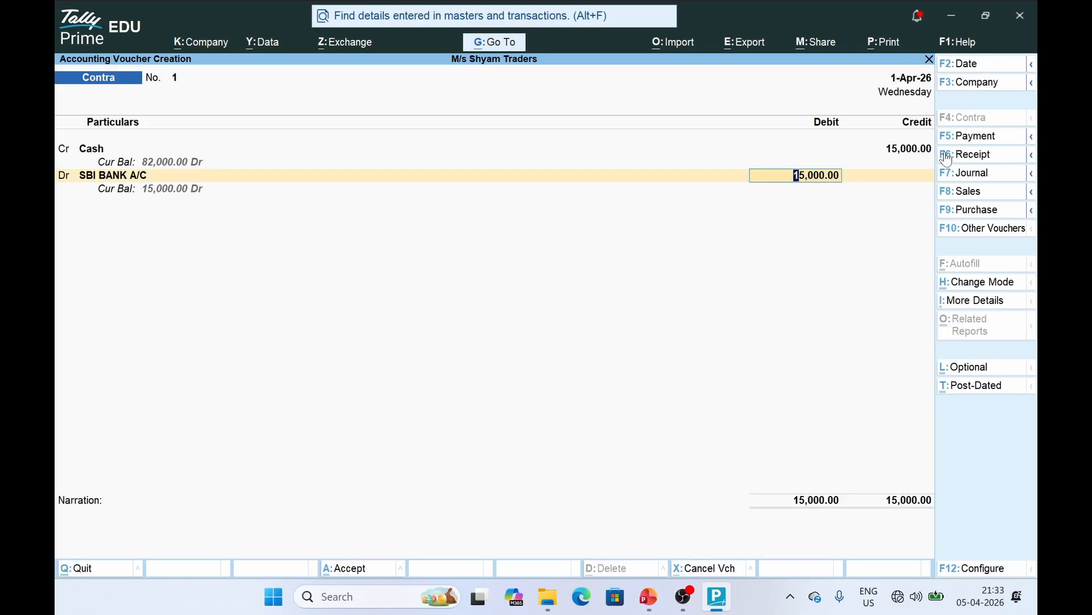
# Debit SBI BANK A/C 15,000 and close the bank allocations to balance the voucher
pyautogui.press('Return')
pyautogui.press('Return')
pyautogui.press('Return')
pyautogui.press('Return')
pyautogui.press('Return')
pyautogui.press('Return')
pyautogui.press('Return')
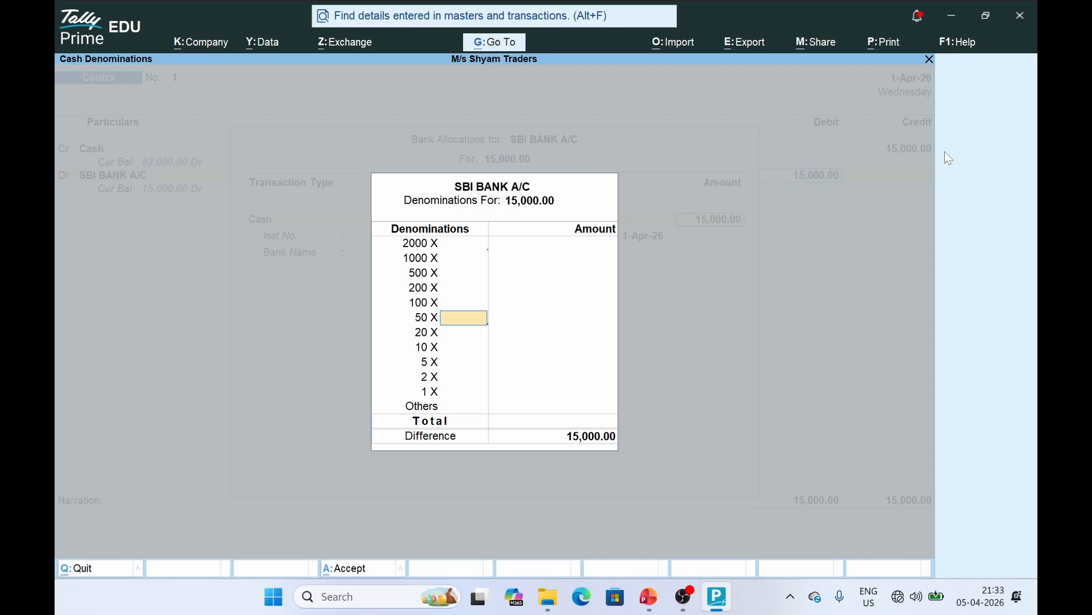
pyautogui.press('Return')
pyautogui.press('Return')
pyautogui.press('Return')
pyautogui.press('Return')
pyautogui.hotkey('ctrl', 'a')
pyautogui.hotkey('ctrl', 'a')
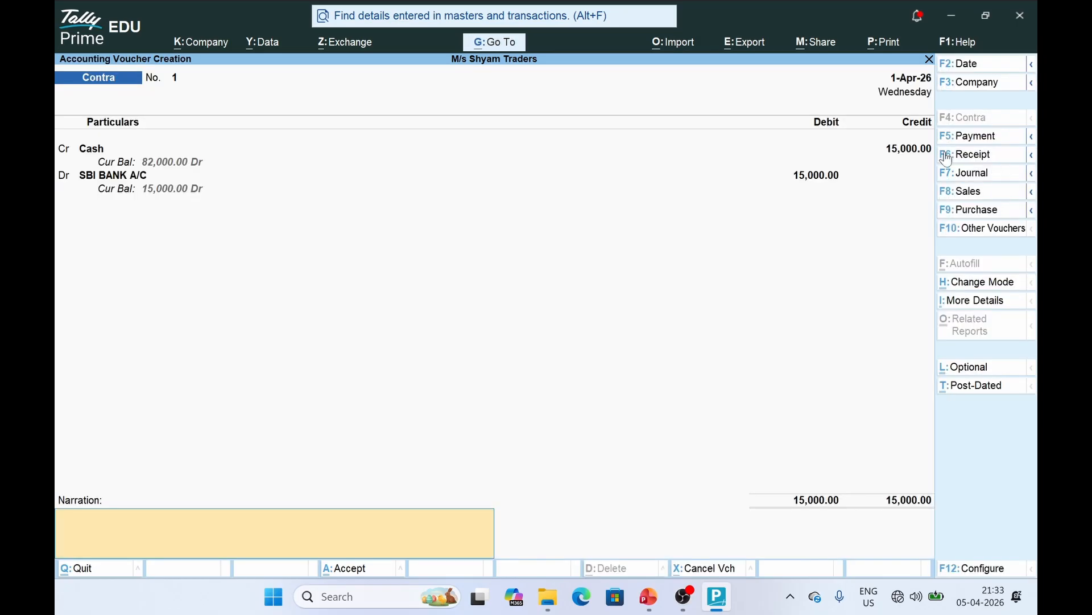
pyautogui.hotkey('ctrl', 'a')
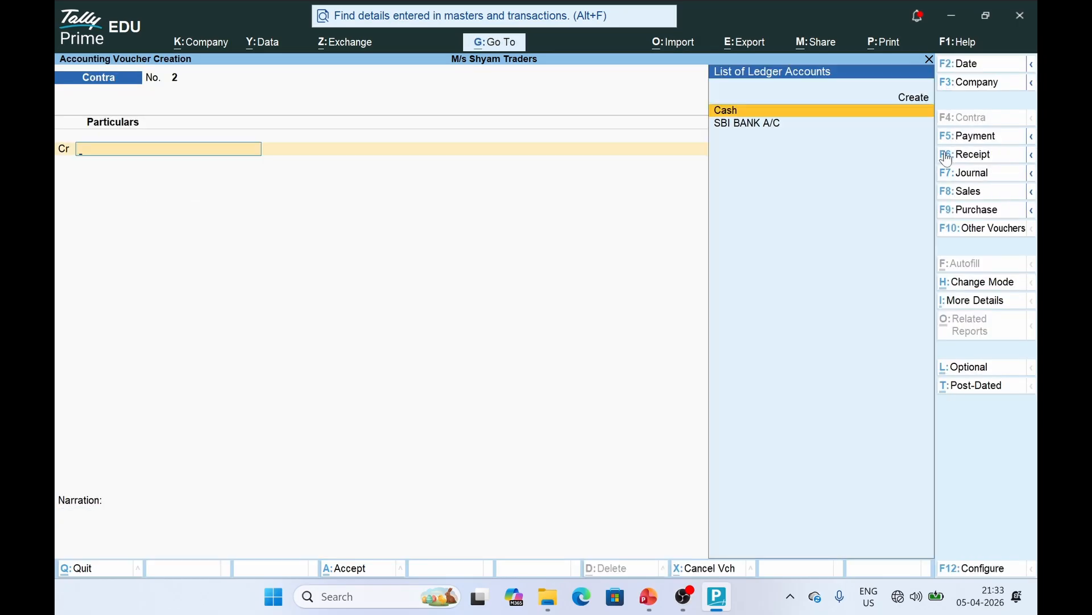
pyautogui.hotkey('alt', 'Tab')
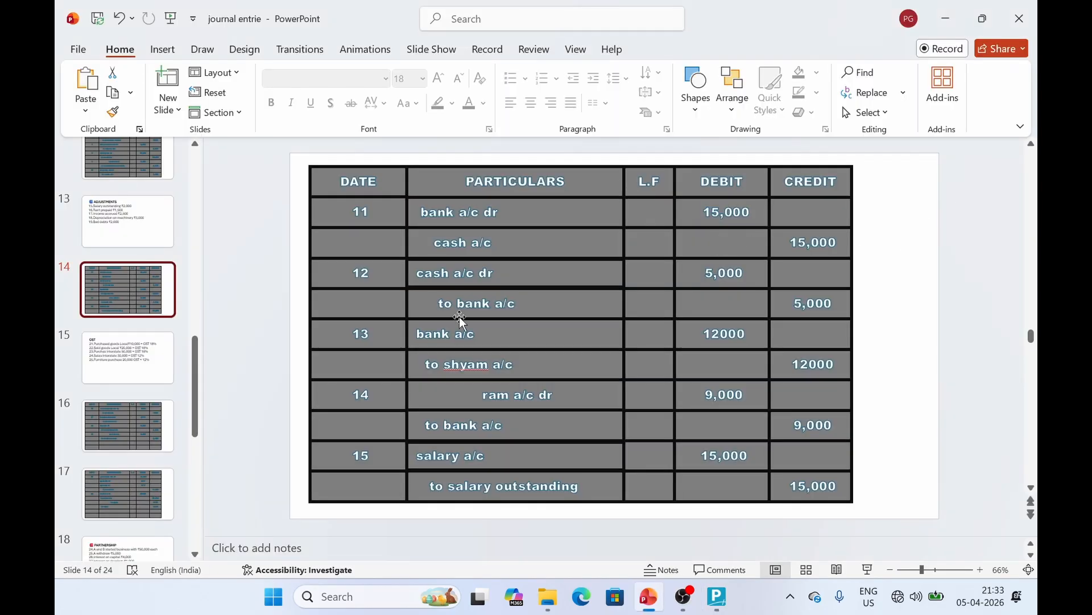
pyautogui.click(497, 275)
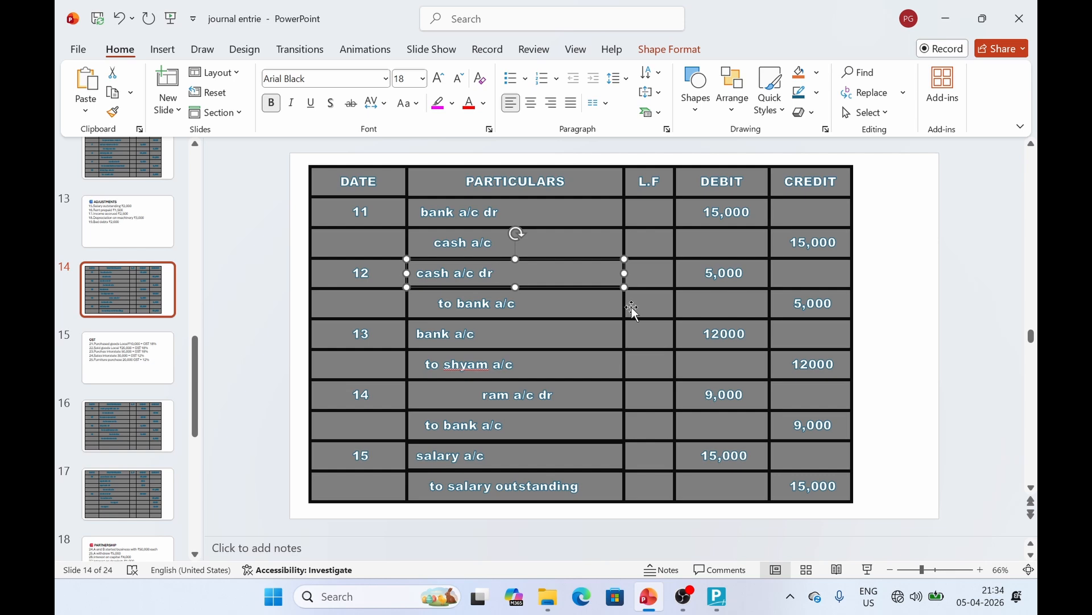
pyautogui.click(712, 602)
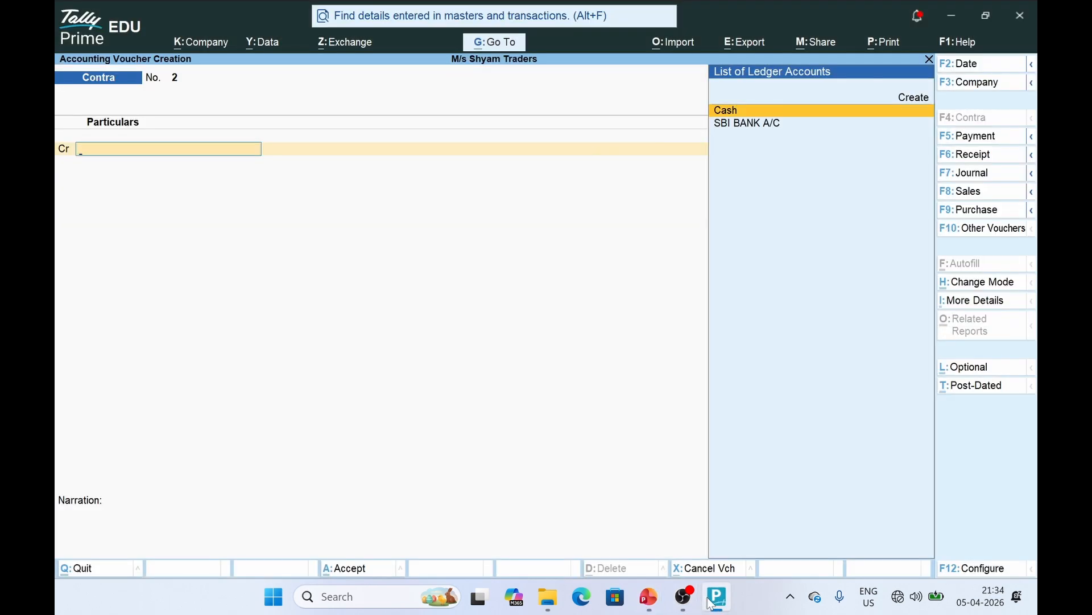
# Credit SBI BANK A/C and debit Cash 5,000, save Contra No. 2, and switch to PowerPoint
pyautogui.press('Down')
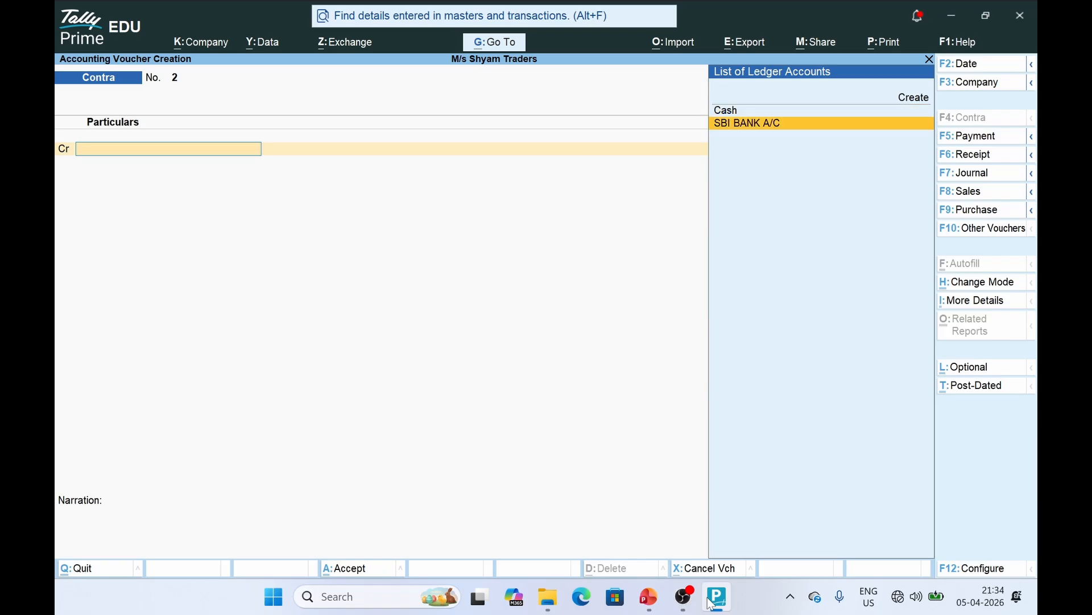
pyautogui.press('Return')
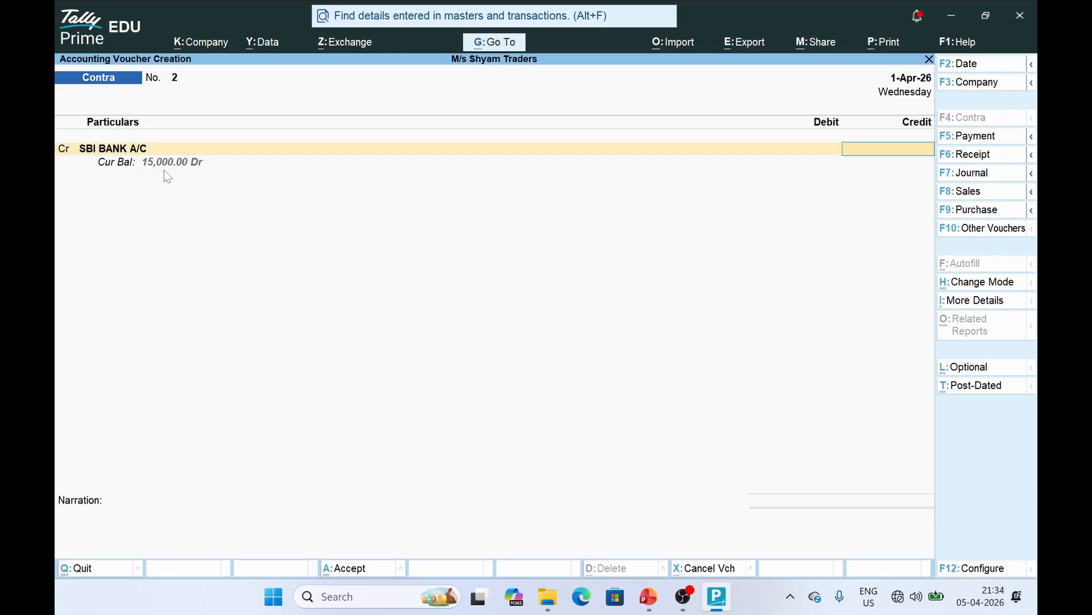
pyautogui.write('5,000')
pyautogui.press('Return')
pyautogui.press('Return')
pyautogui.press('Return')
pyautogui.press('Return')
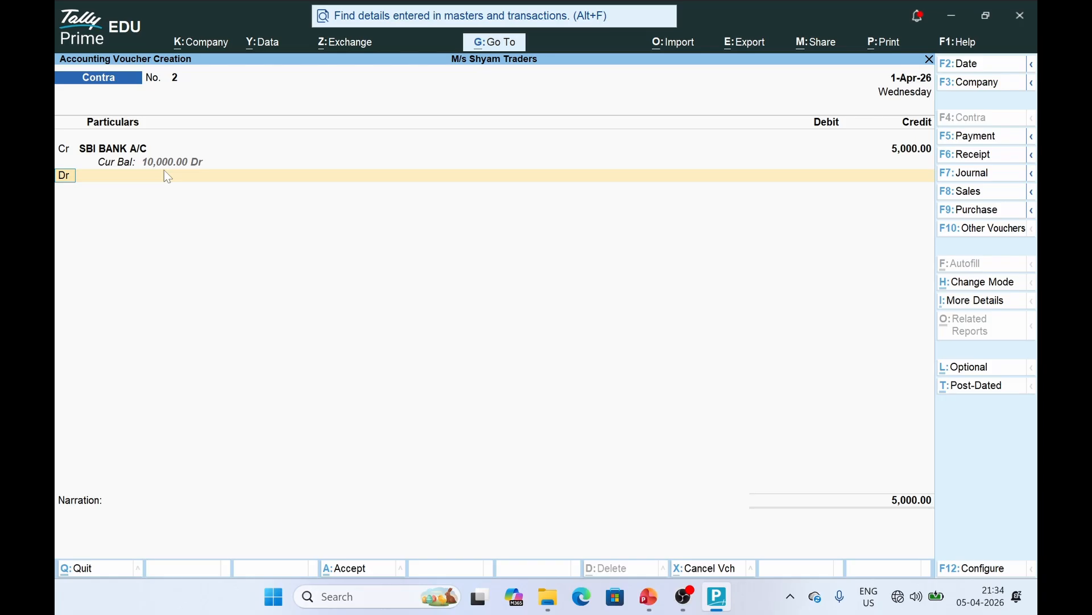
pyautogui.press('Return')
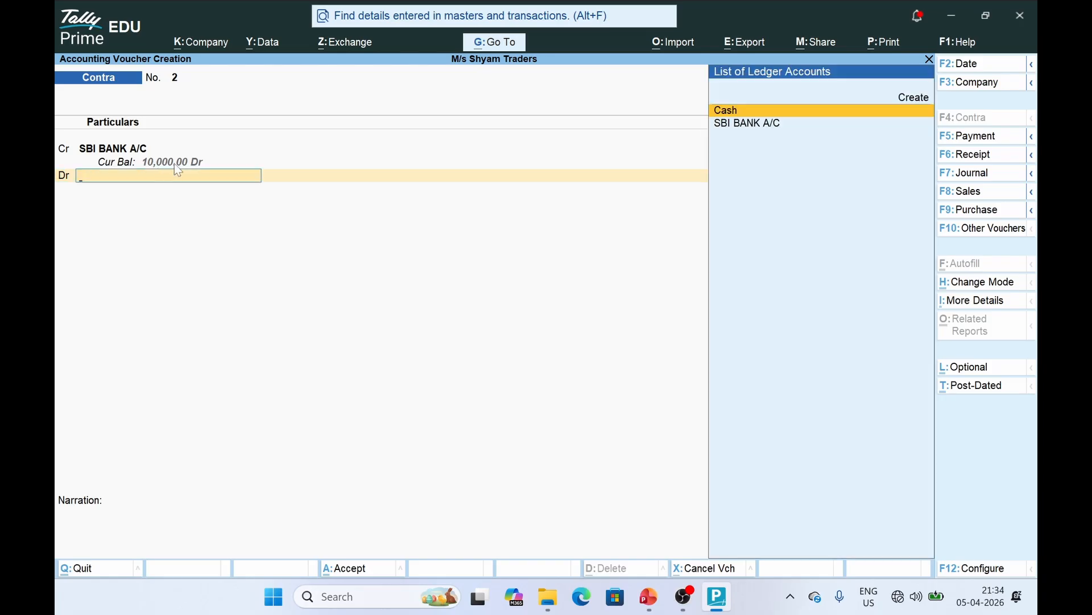
pyautogui.press('Return')
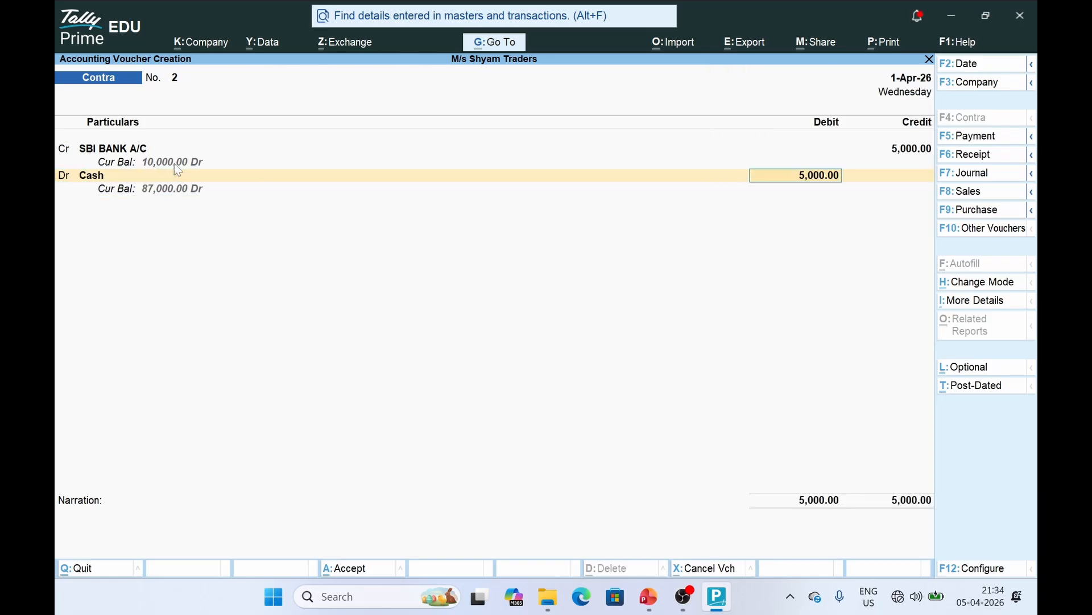
pyautogui.press('Return')
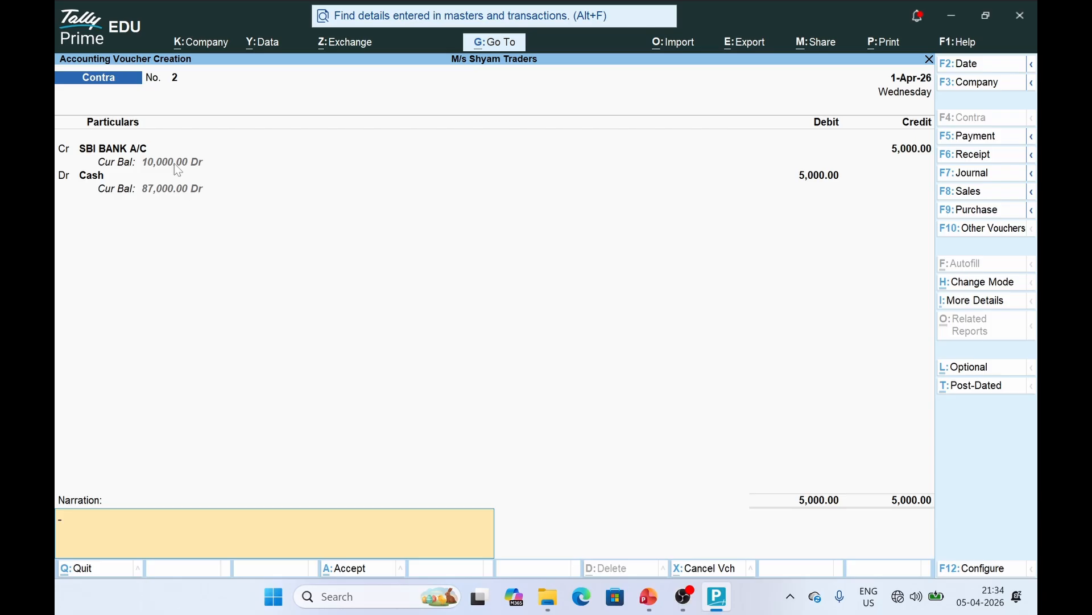
pyautogui.press('Return')
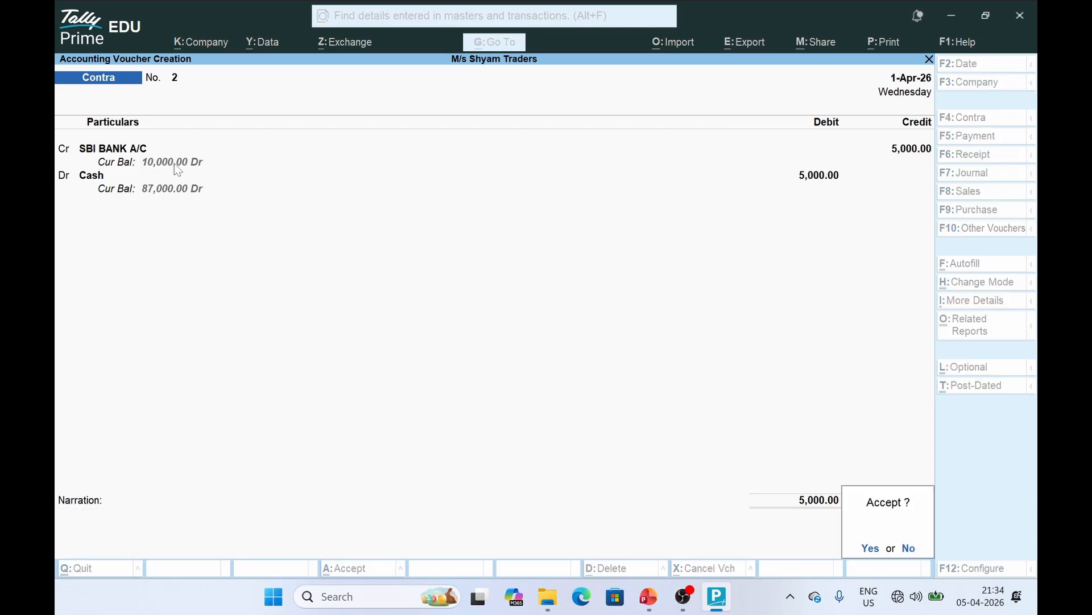
pyautogui.press('Return')
pyautogui.hotkey('alt', 'Tab')
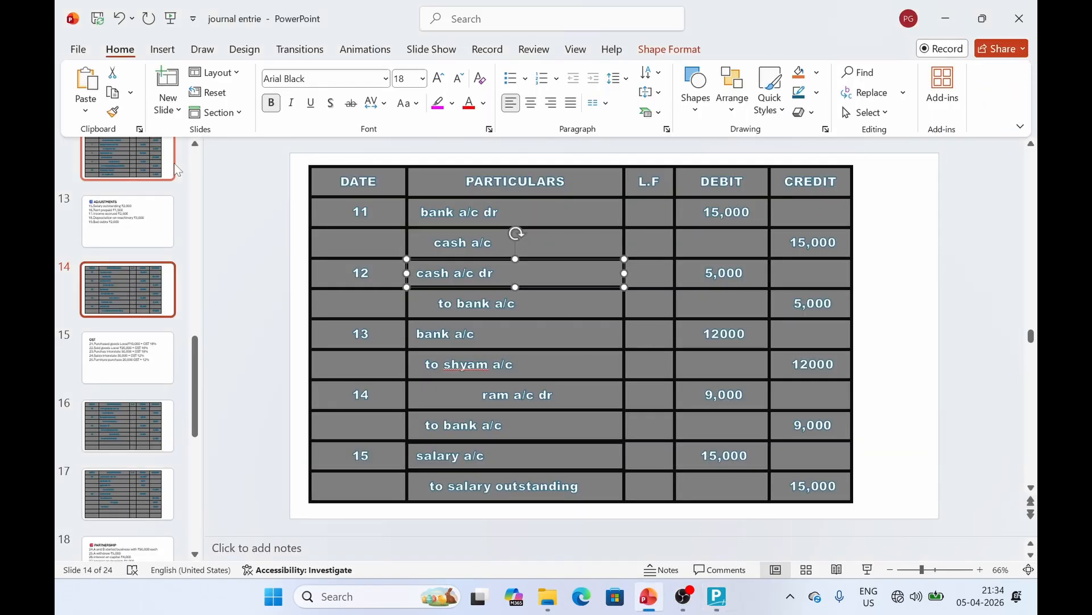
# Check slide 14's date-13 bank entry and the voucher-types slide, then return to TallyPrime
pyautogui.click(438, 342)
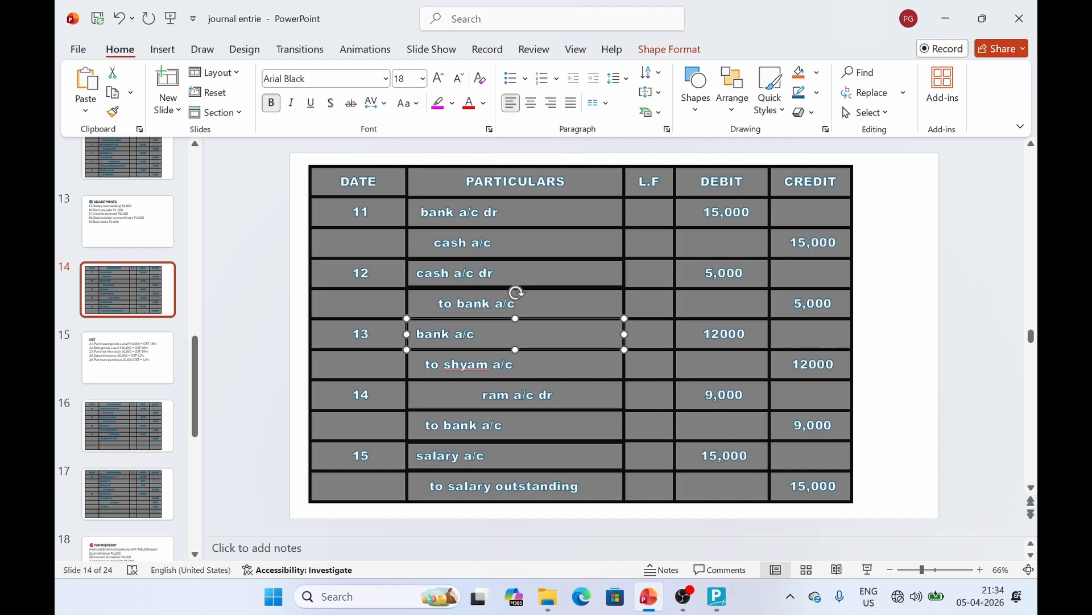
pyautogui.click(80, 249)
pyautogui.scroll(3, 80, 246)
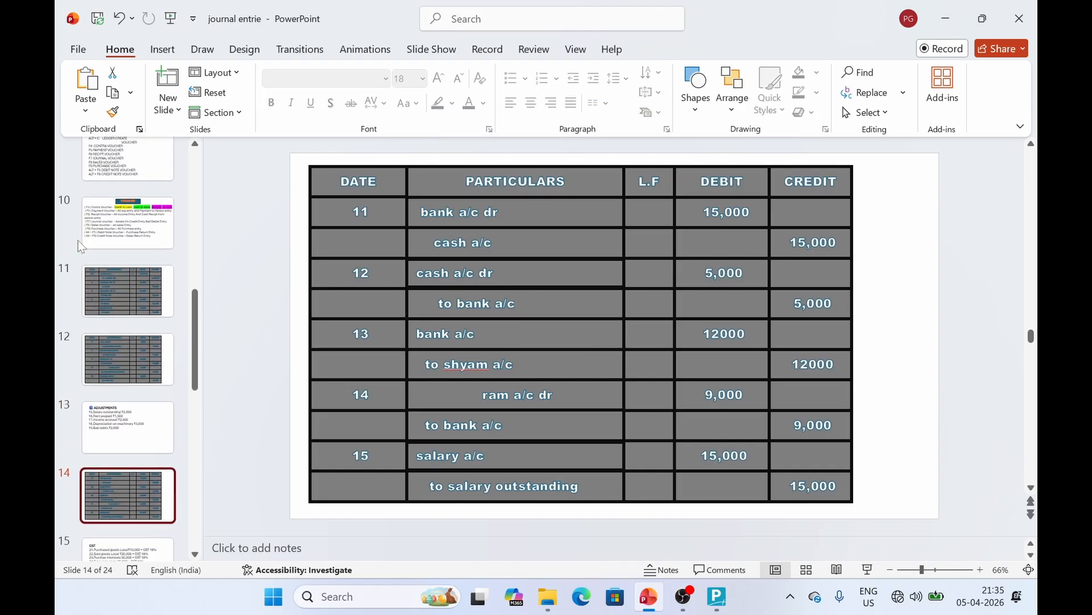
pyautogui.click(128, 232)
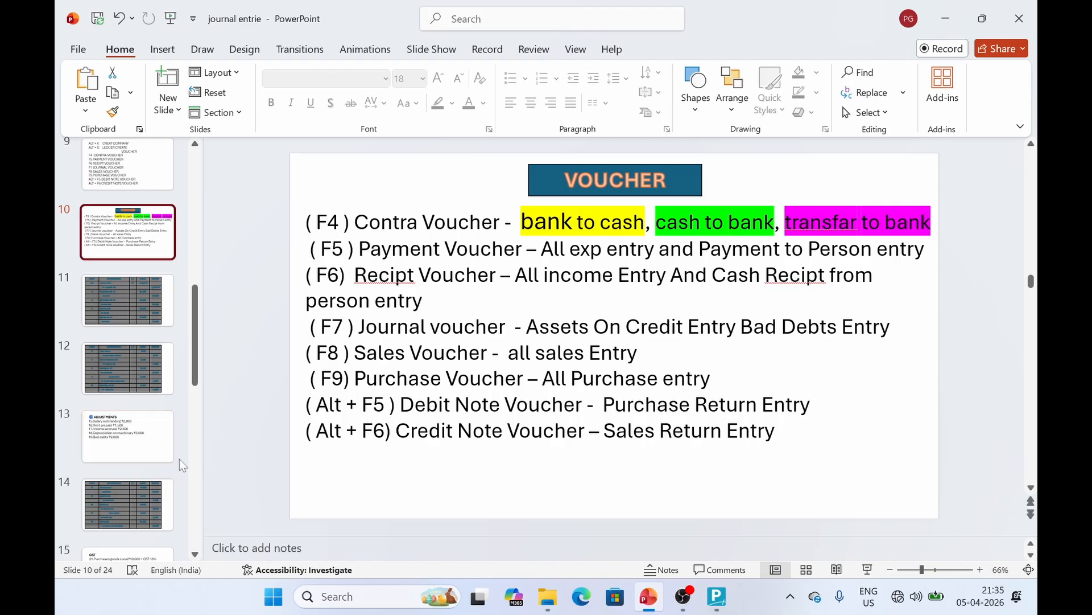
pyautogui.scroll(-2, 152, 495)
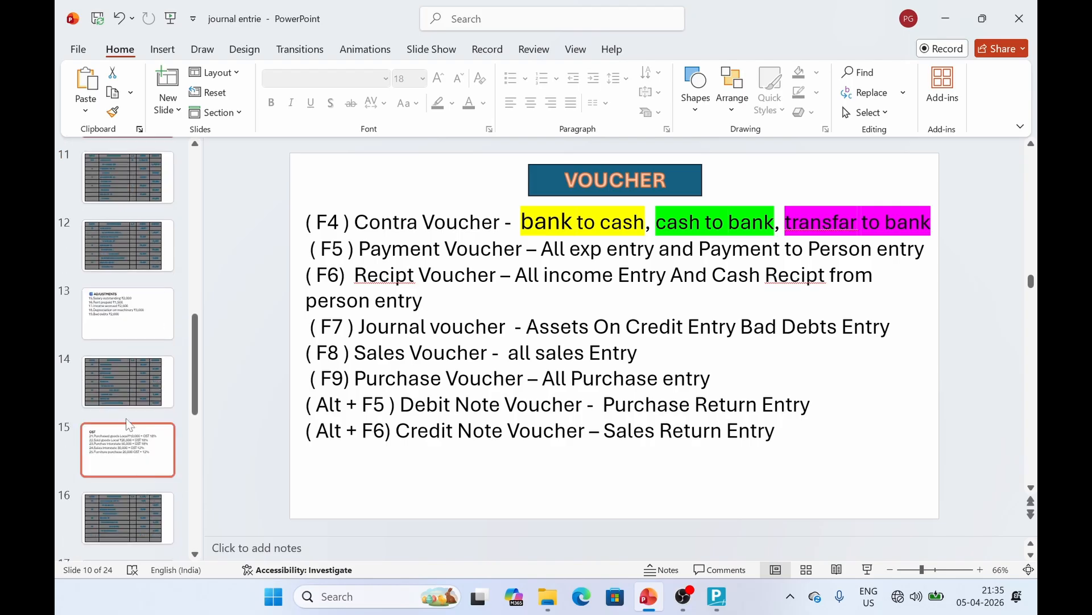
pyautogui.click(128, 393)
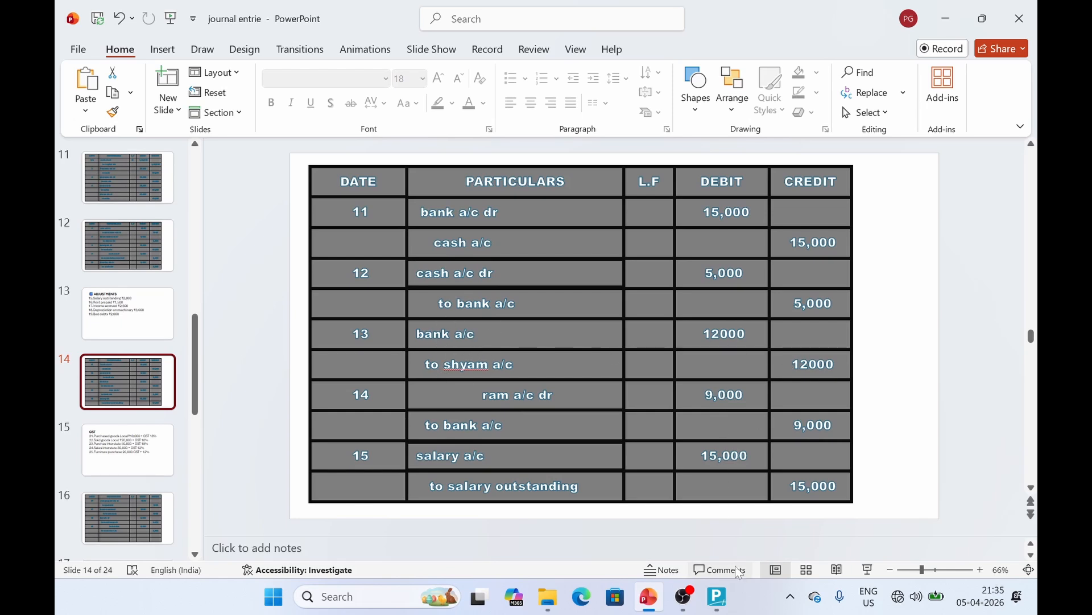
pyautogui.click(717, 597)
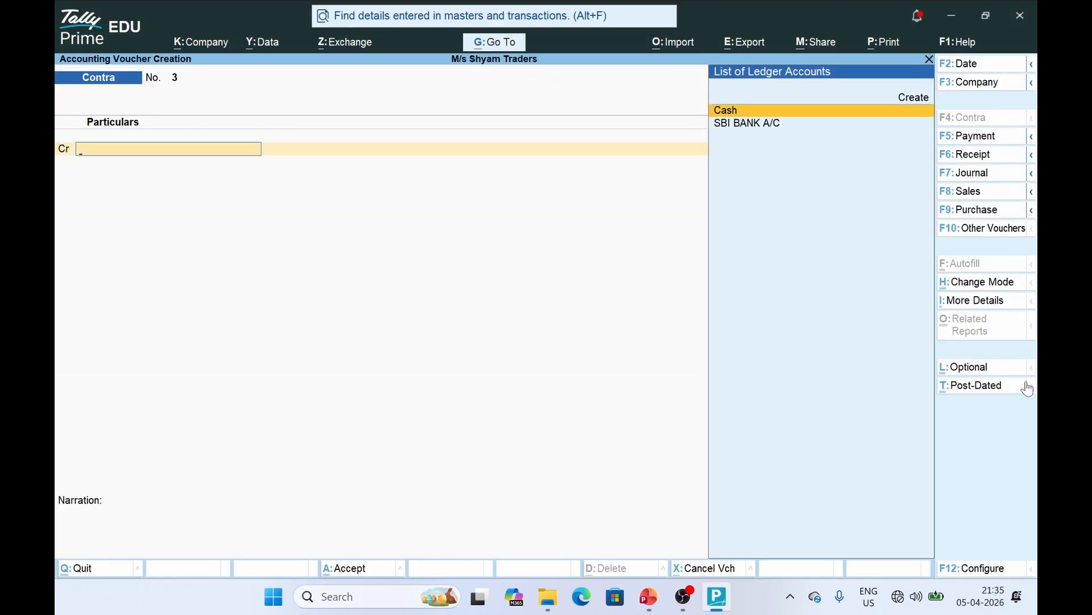
# Change to a Receipt voucher and pick Shyam A/c, briefly checking the journal slides
pyautogui.click(989, 159)
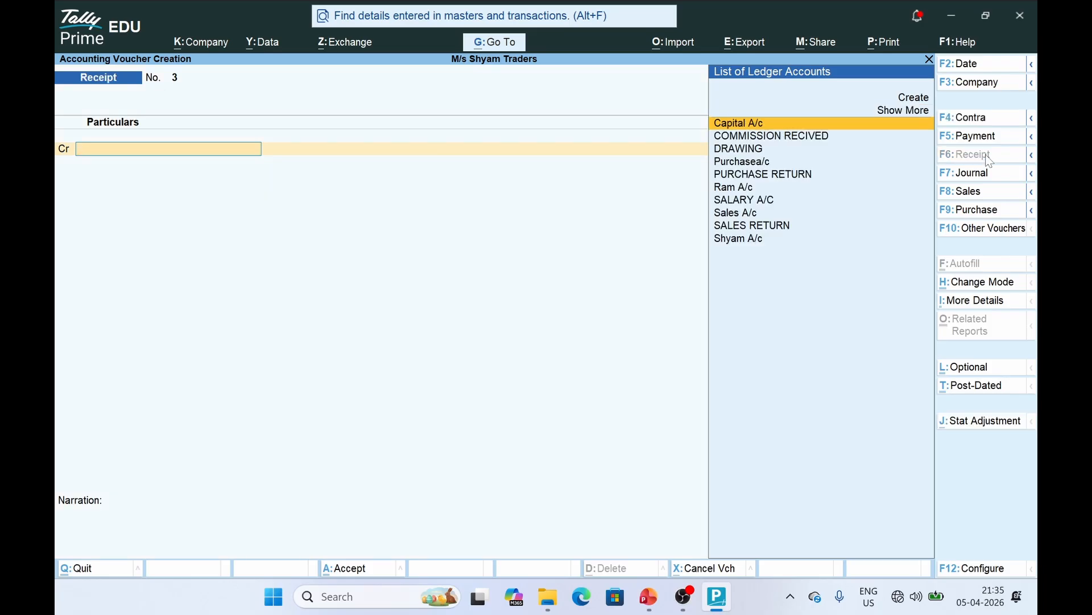
pyautogui.press('Down')
pyautogui.press('Down')
pyautogui.press('Down')
pyautogui.press('End')
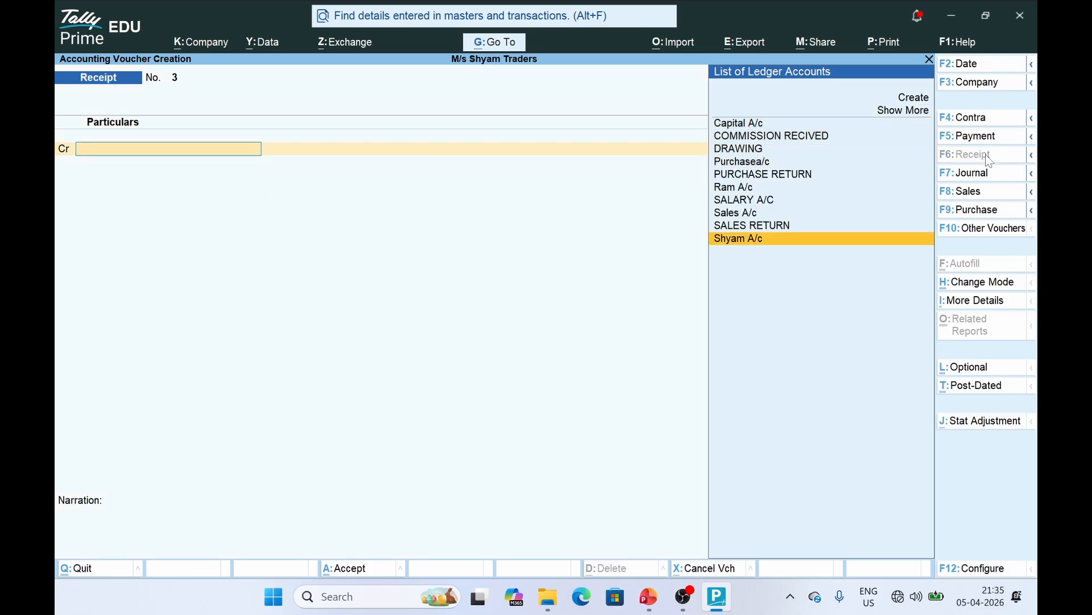
pyautogui.press('Return')
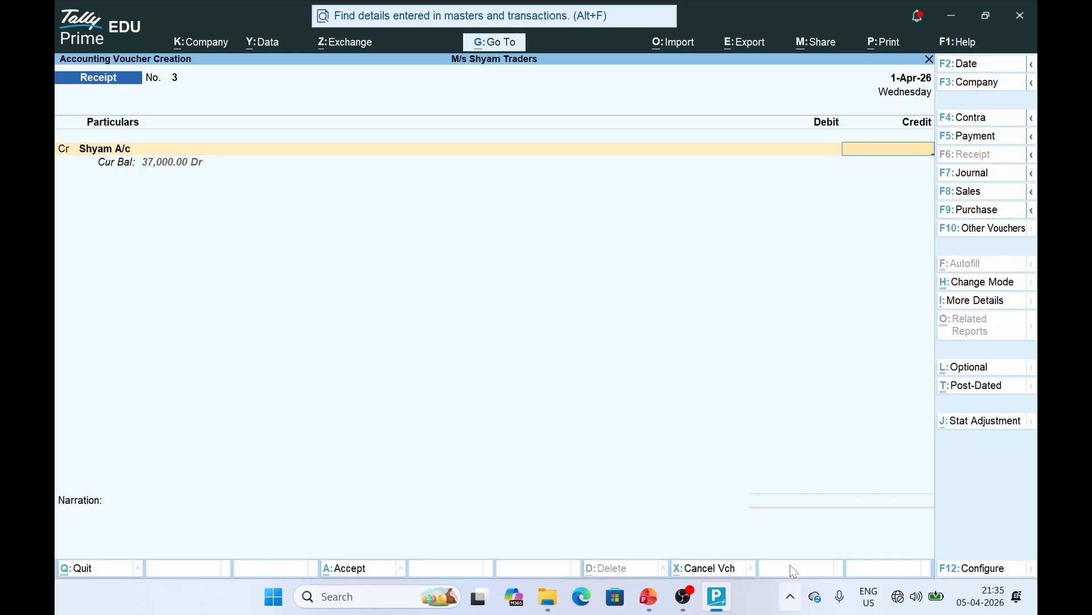
pyautogui.click(650, 598)
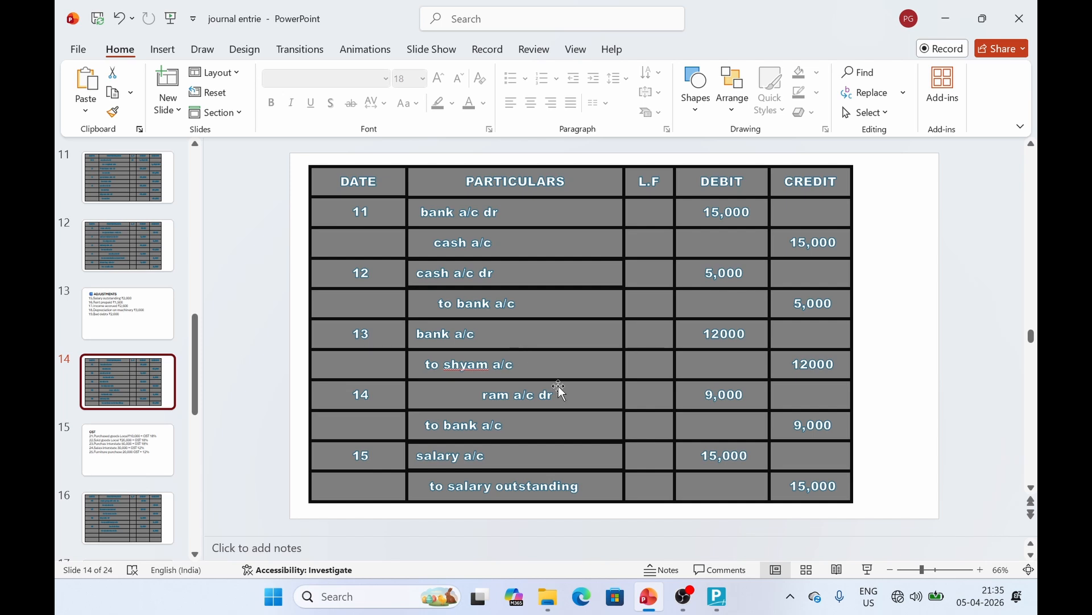
pyautogui.click(720, 604)
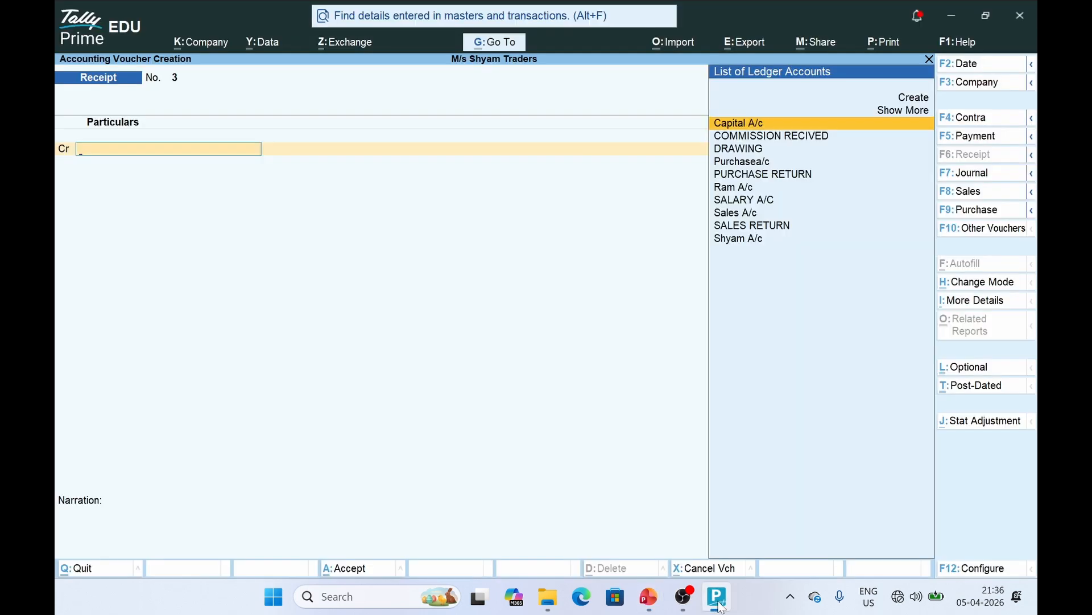
# Reselect Shyam A/c as the credit ledger and enter 12,000
pyautogui.press('Down')
pyautogui.press('Down')
pyautogui.press('Down')
pyautogui.press('Down')
pyautogui.press('Down')
pyautogui.press('Down')
pyautogui.press('Down')
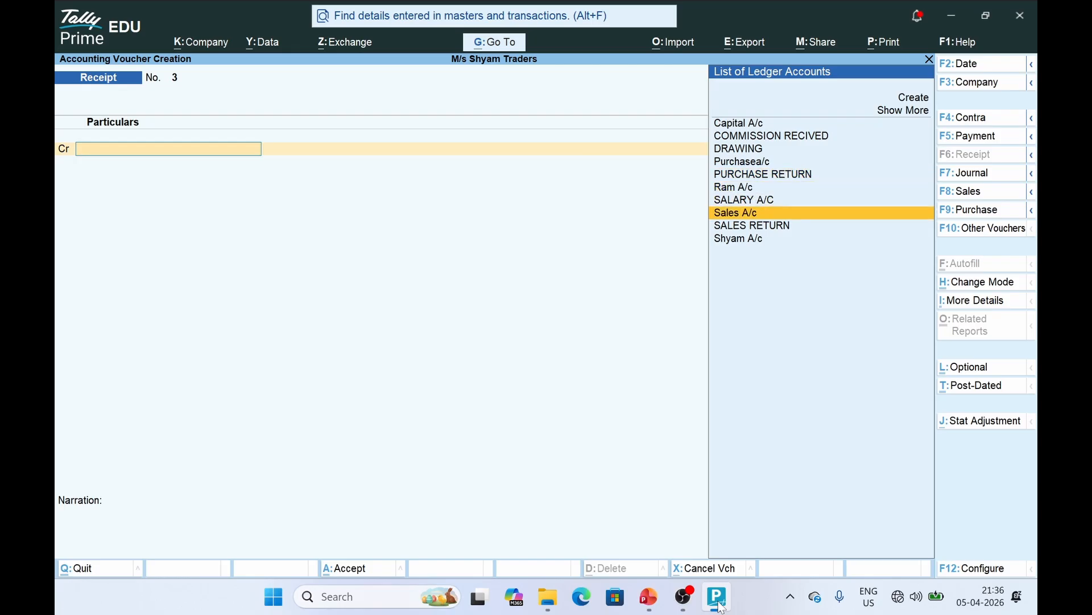
pyautogui.press('Up')
pyautogui.press('Up')
pyautogui.press('Down')
pyautogui.press('Down')
pyautogui.press('Down')
pyautogui.press('Down')
pyautogui.press('Return')
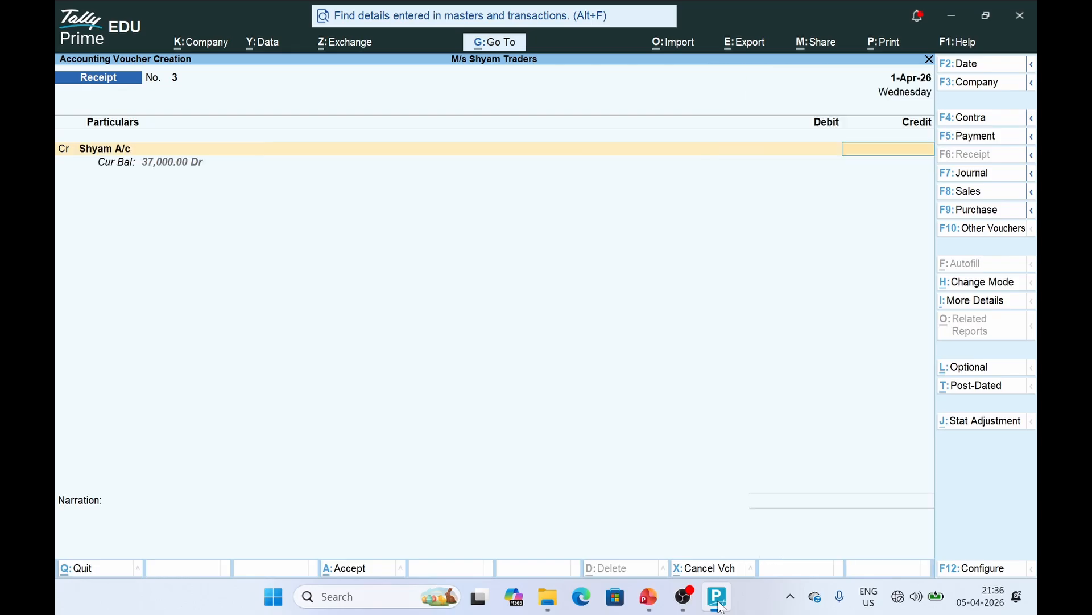
pyautogui.write('12,000')
pyautogui.press('Return')
pyautogui.press('Down')
pyautogui.press('Down')
# Settle the 12,000 credit On Account and check entry 13's bank line on the slide
pyautogui.press('Return')
pyautogui.press('Return')
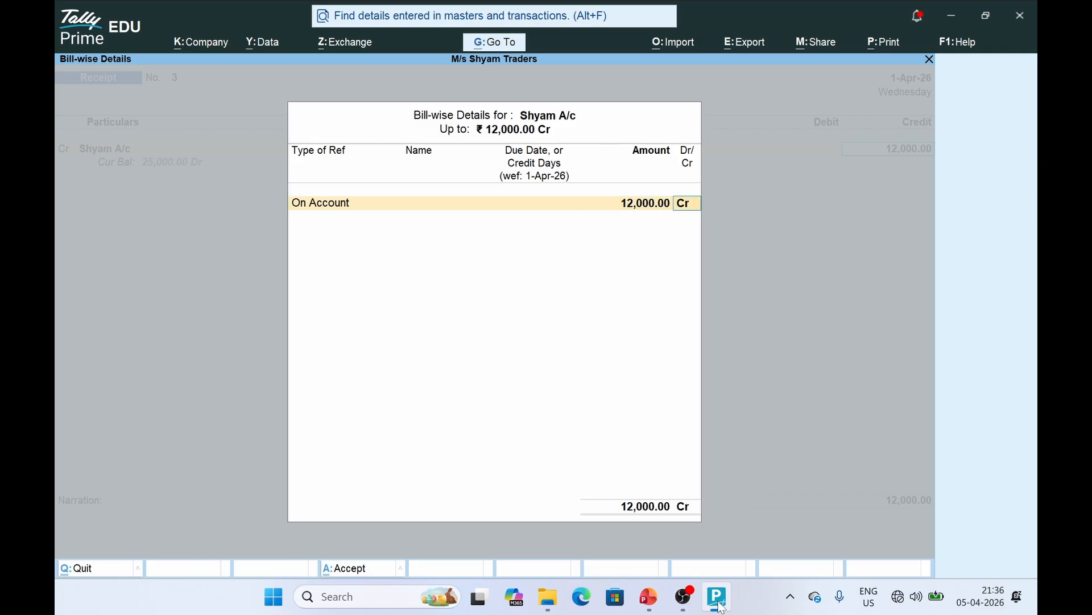
pyautogui.press('Return')
pyautogui.press('Return')
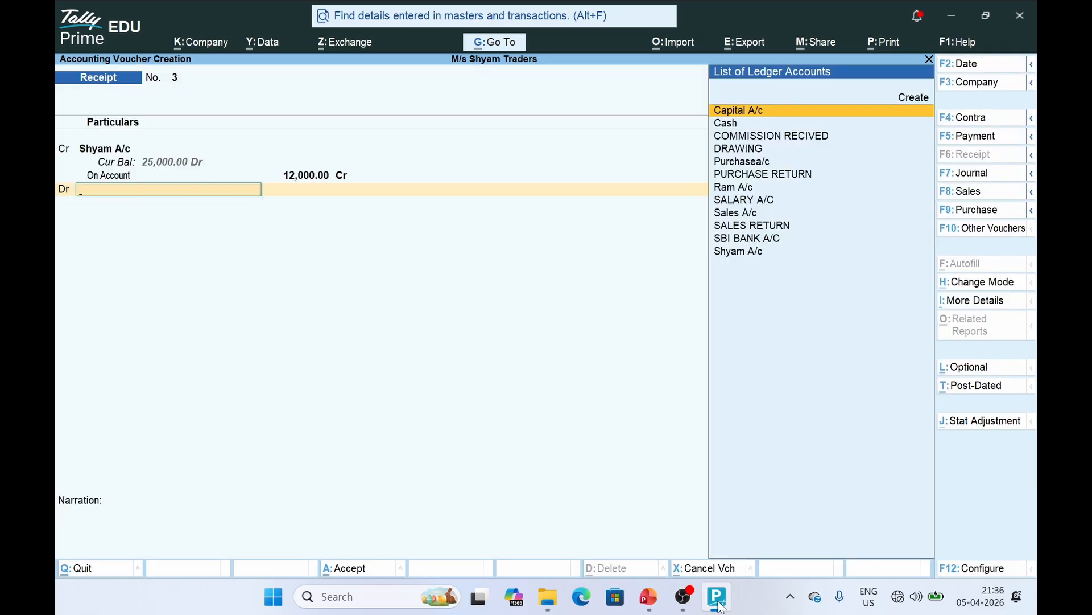
pyautogui.click(721, 608)
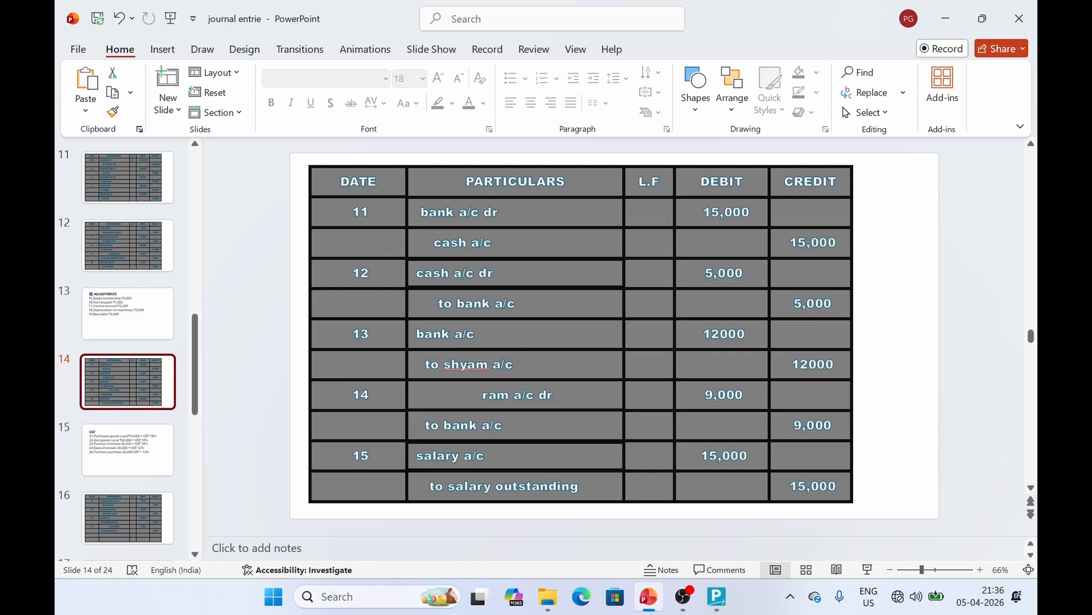
pyautogui.click(624, 341)
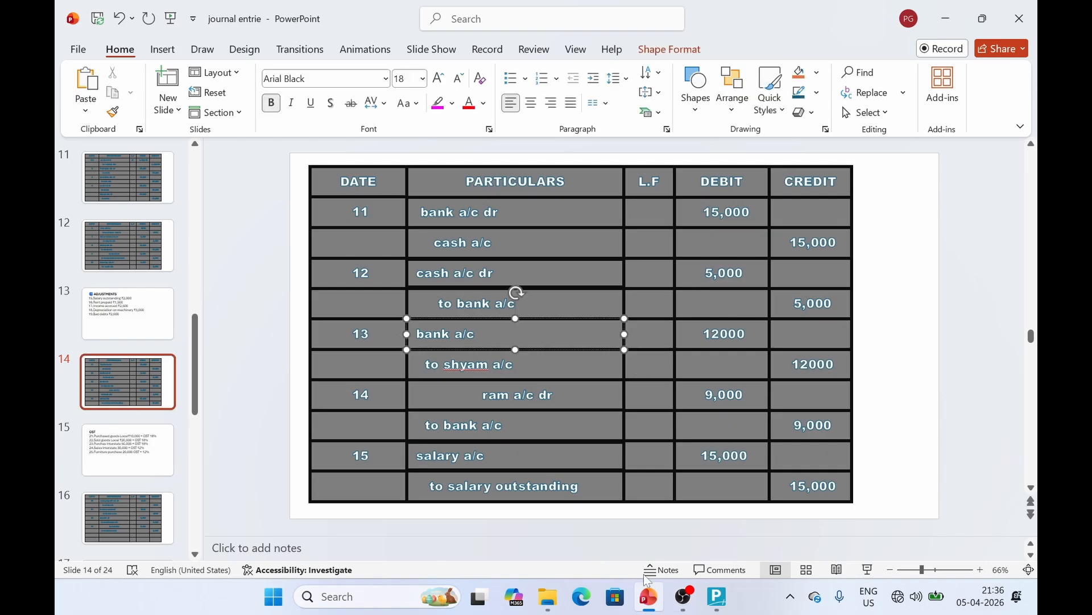
pyautogui.click(725, 607)
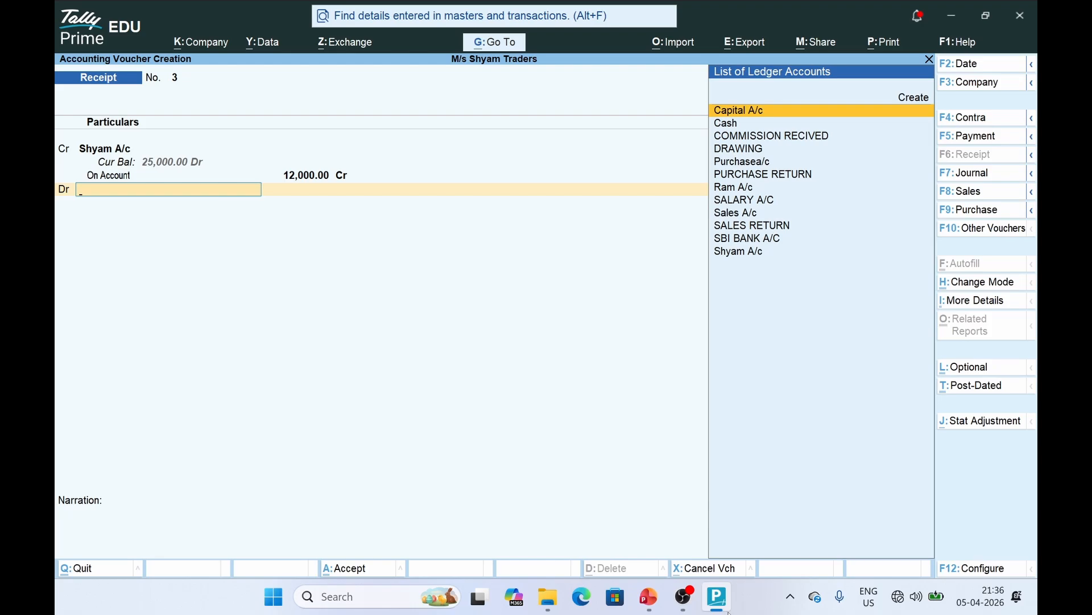
# Debit SBI BANK A/C 12,000, save the receipt, and switch to PowerPoint
pyautogui.write('BANK')
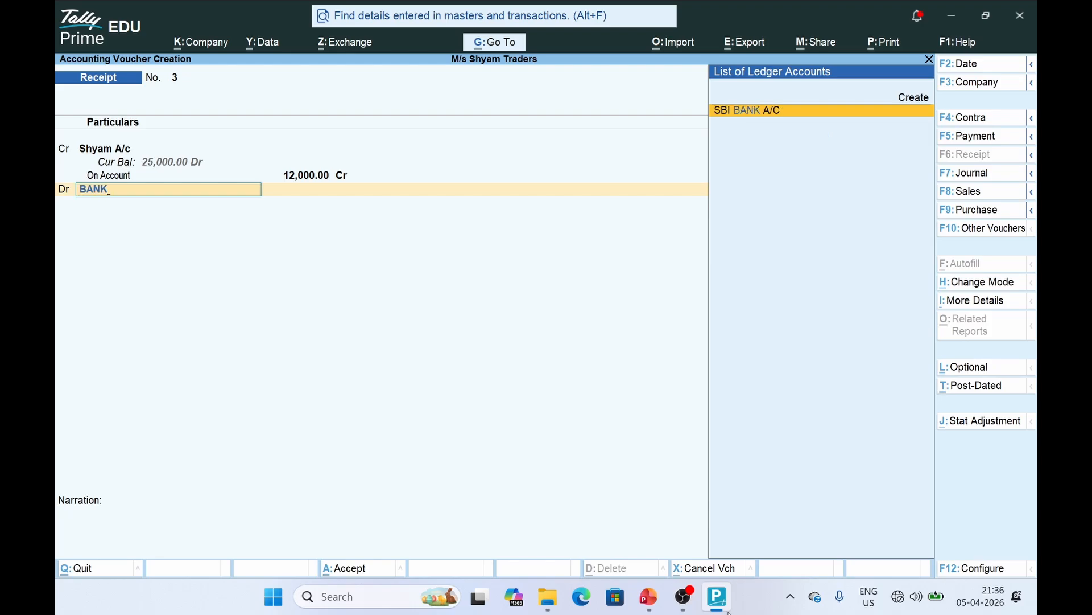
pyautogui.press('Return')
pyautogui.press('Return')
pyautogui.press('Return')
pyautogui.press('Return')
pyautogui.press('Return')
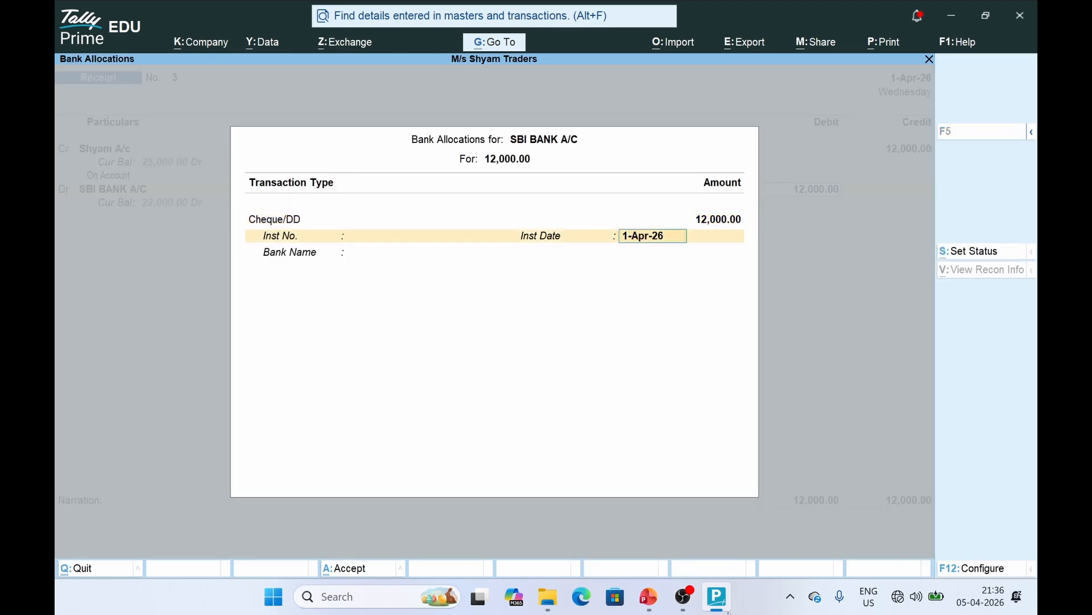
pyautogui.press('Return')
pyautogui.press('Return')
pyautogui.press('Return')
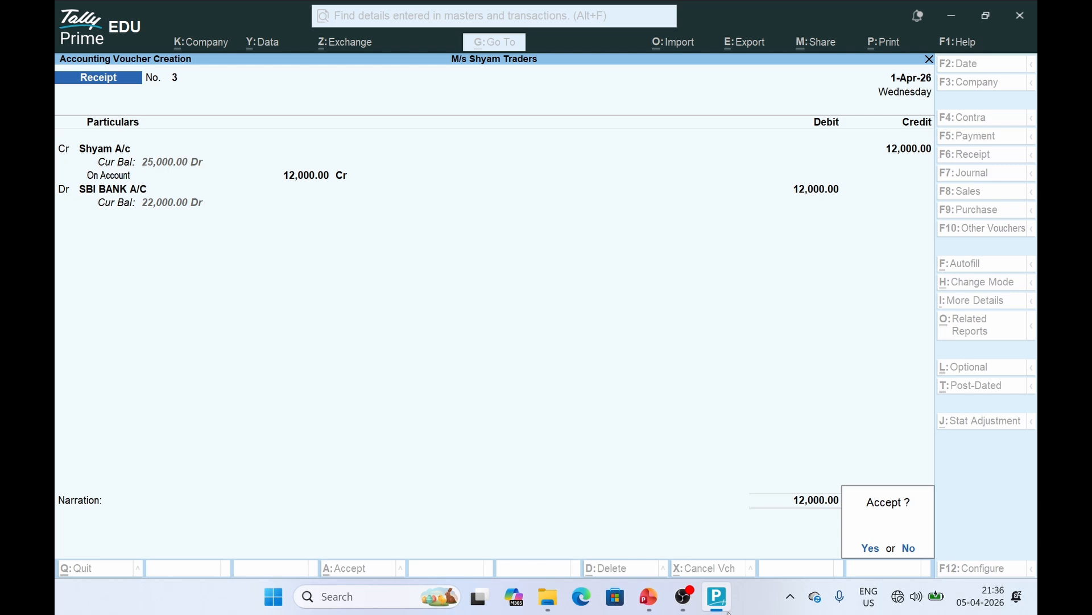
pyautogui.press('Return')
pyautogui.hotkey('alt', 'Tab')
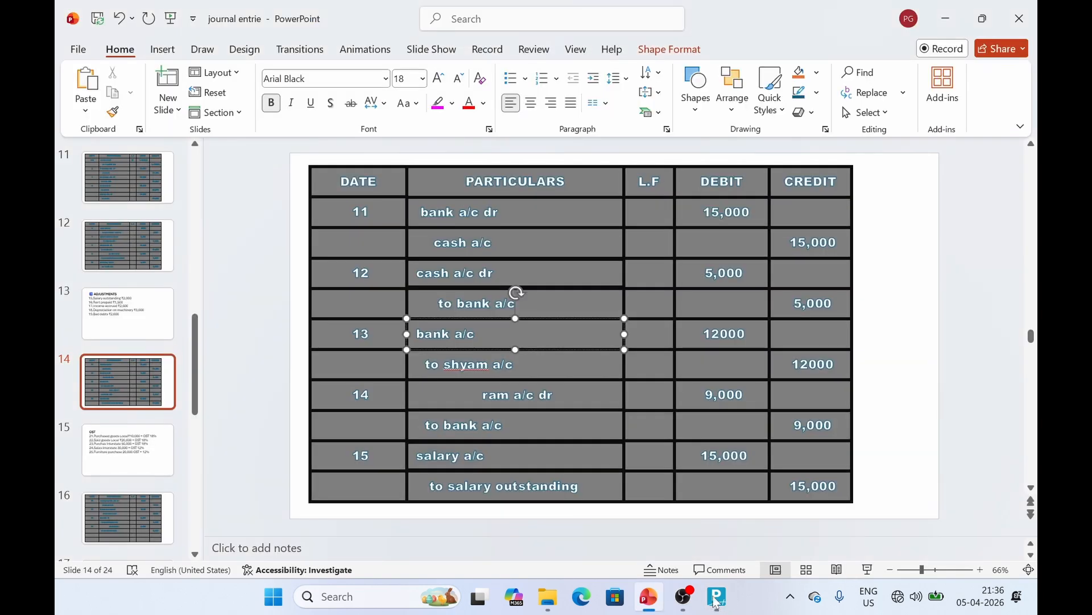
# Mark entry 14's 'ram a/c dr' and 'to bank a/c' lines, then return to TallyPrime
pyautogui.click(459, 408)
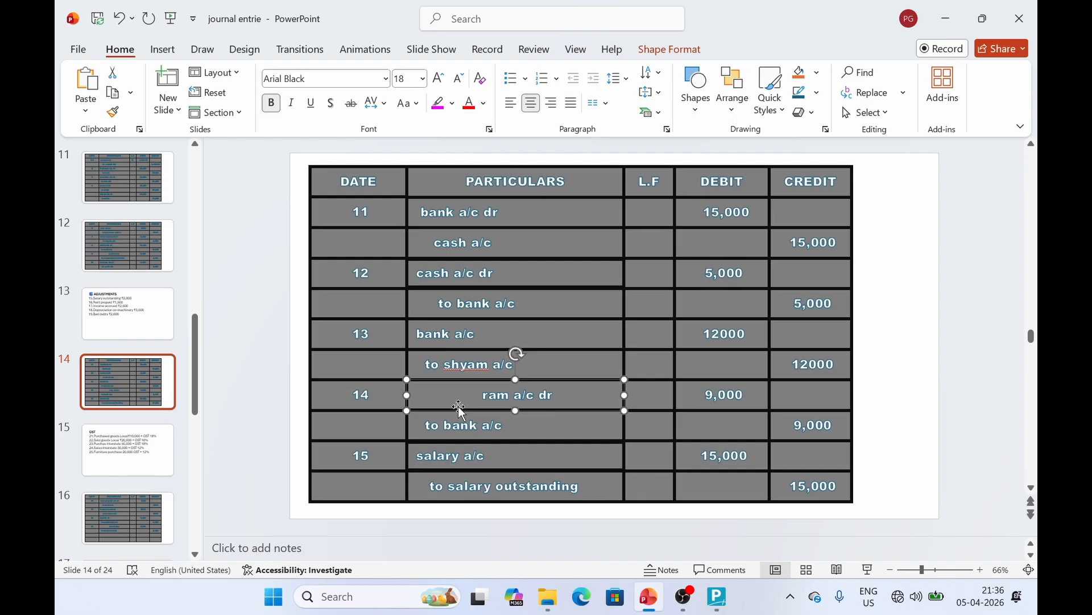
pyautogui.click(500, 434)
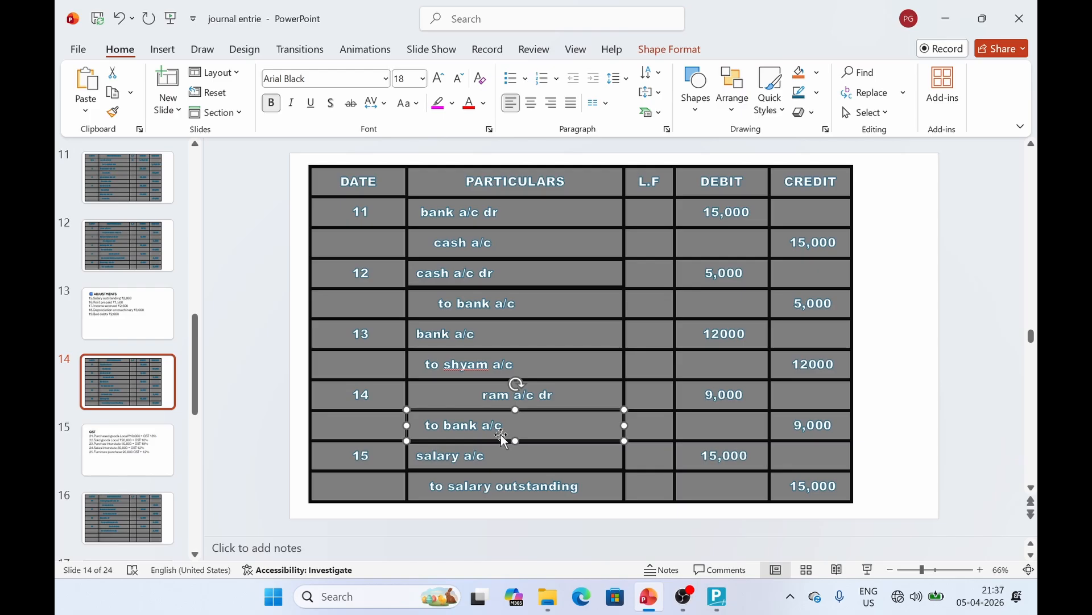
pyautogui.hotkey('alt', 'Tab')
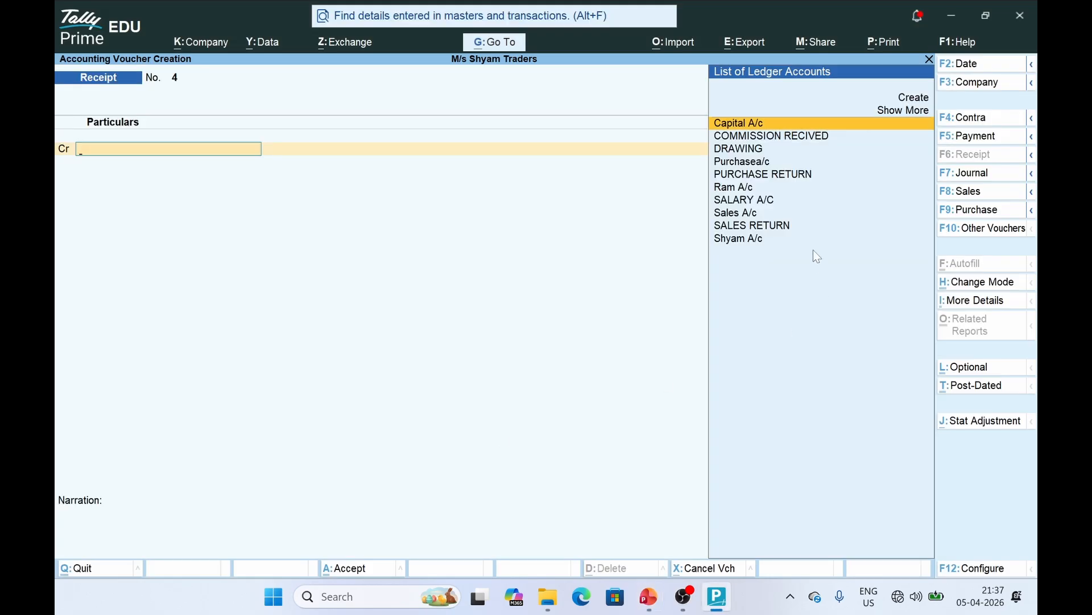
# In a Payment voucher, debit Ram A/c 9,000 On Account
pyautogui.click(973, 139)
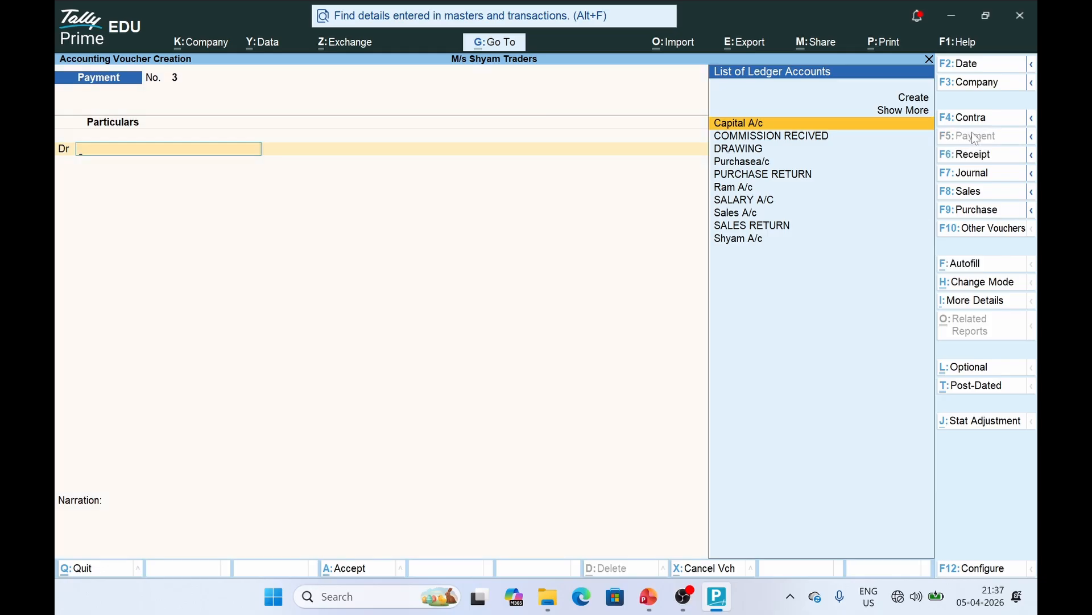
pyautogui.write('RAM')
pyautogui.press('Return')
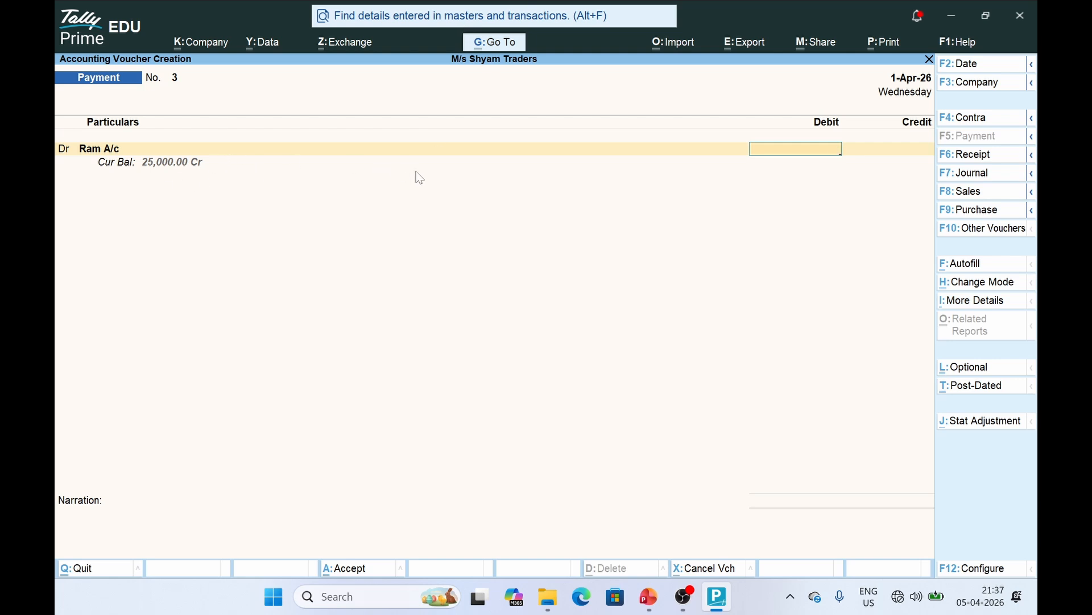
pyautogui.write('9,000')
pyautogui.press('Return')
pyautogui.press('Down')
pyautogui.press('Return')
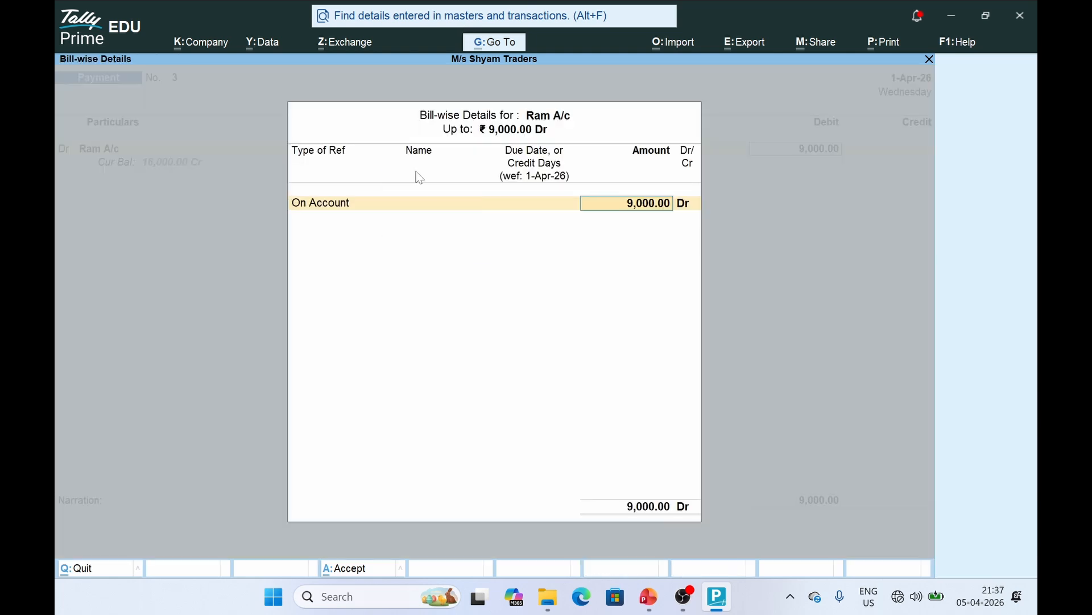
pyautogui.press('Return')
pyautogui.press('Return')
pyautogui.press('Return')
pyautogui.press('Return')
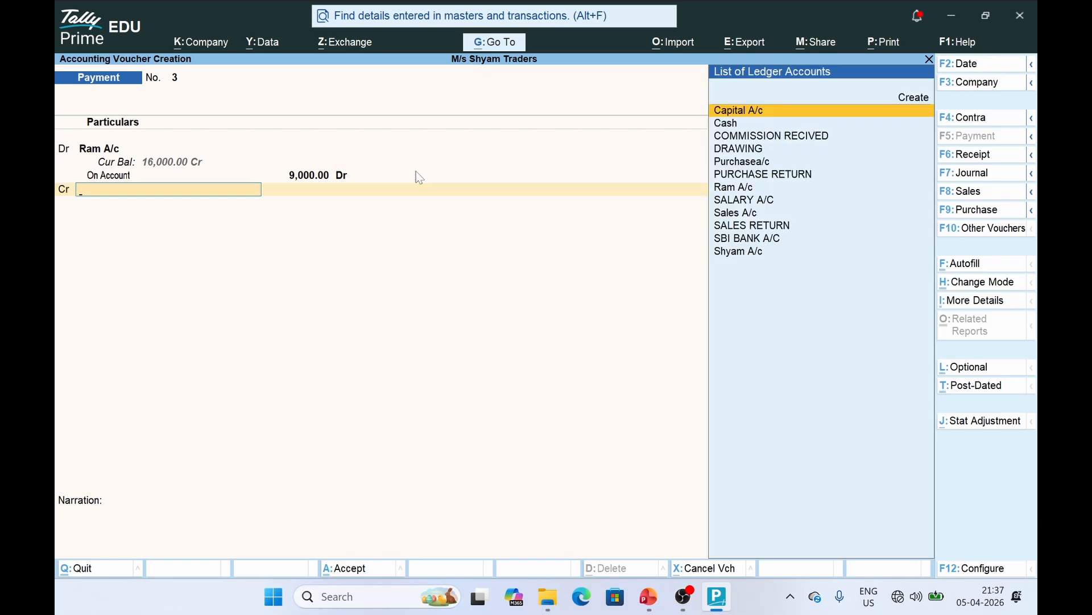
# Credit SBI BANK A/C 9,000, pass the bank allocations, and switch to PowerPoint
pyautogui.press('Down')
pyautogui.press('Down')
pyautogui.press('Down')
pyautogui.press('Down')
pyautogui.press('Down')
pyautogui.press('Down')
pyautogui.press('Down')
pyautogui.press('Down')
pyautogui.press('Down')
pyautogui.press('Down')
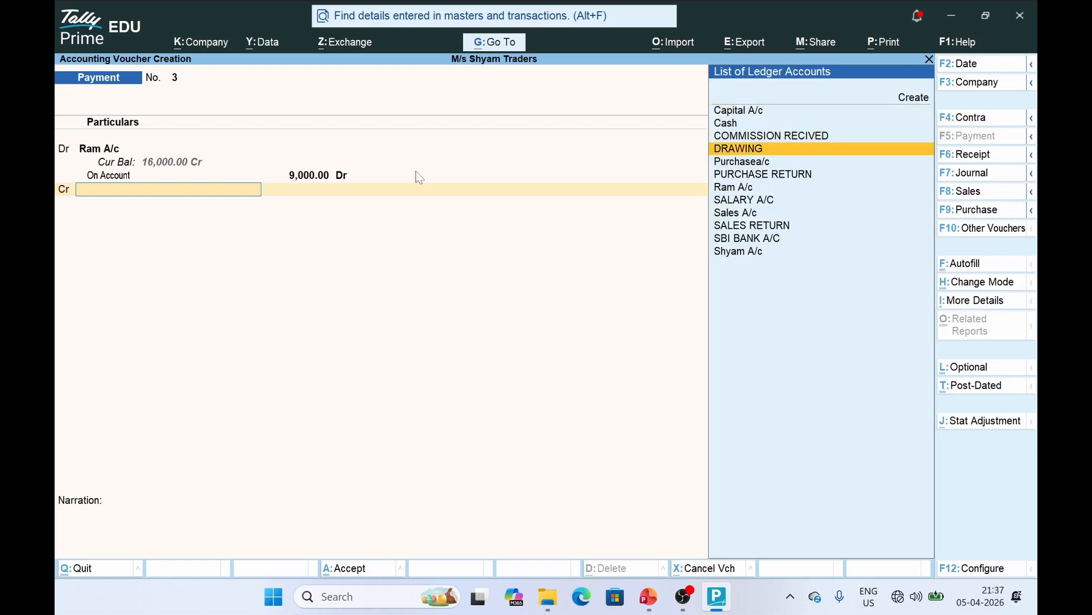
pyautogui.press('Return')
pyautogui.press('Return')
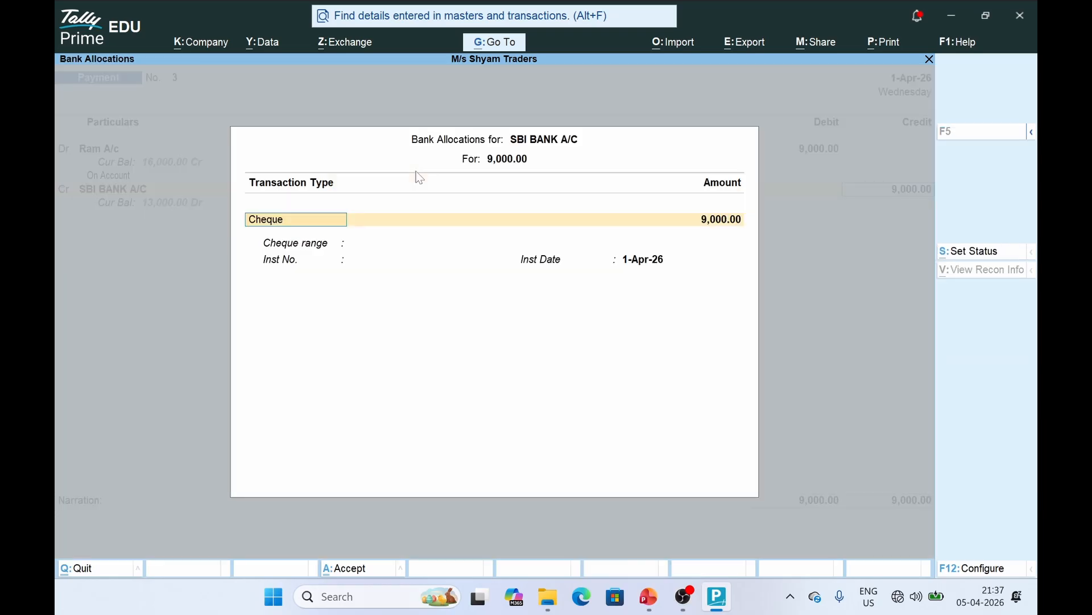
pyautogui.press('Return')
pyautogui.press('Return')
pyautogui.press('Return')
pyautogui.hotkey('alt', 'Tab')
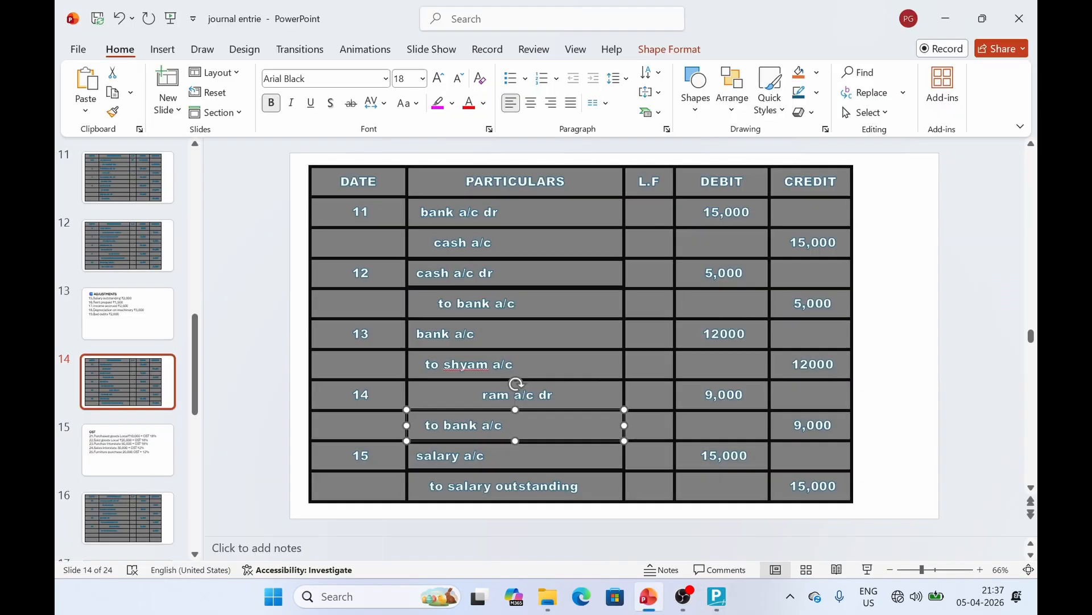
# Mark entry 15's salary a/c line on slide 14, then bring TallyPrime back
pyautogui.click(462, 456)
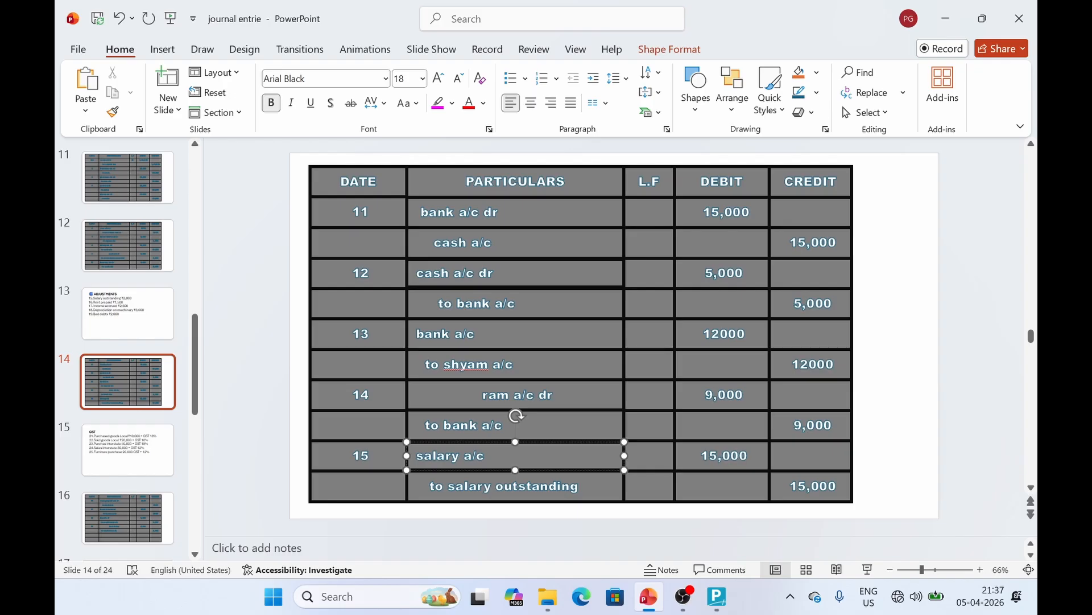
pyautogui.scroll(2, 135, 165)
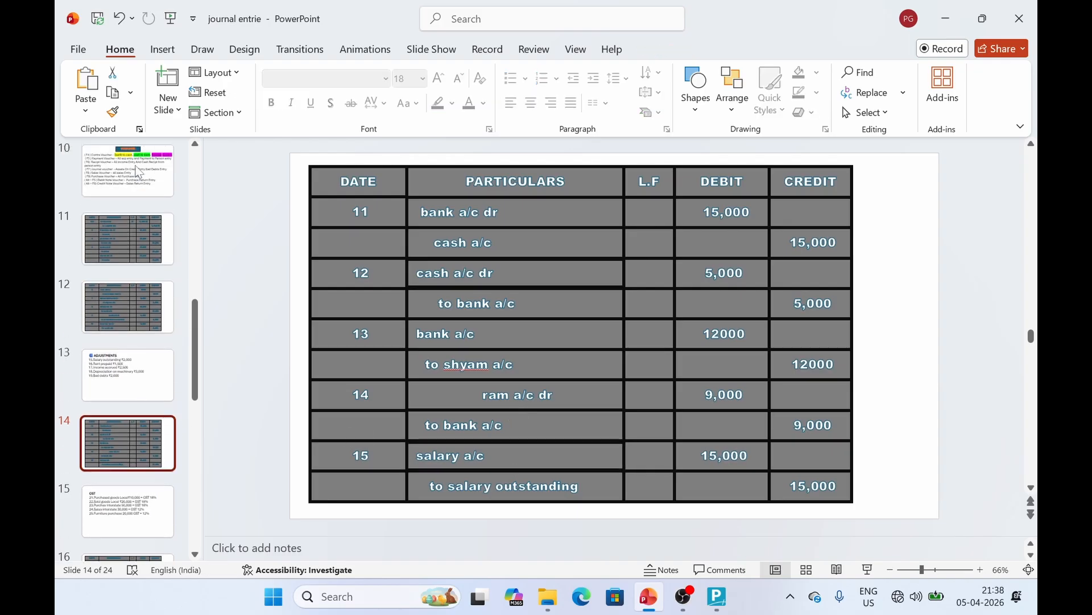
pyautogui.click(135, 209)
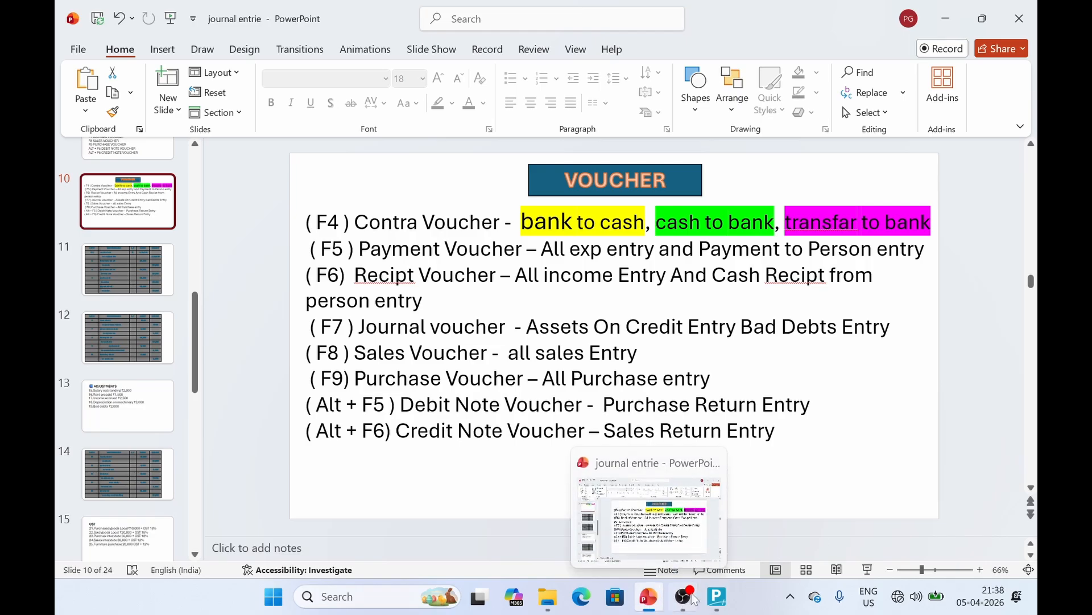
pyautogui.click(718, 597)
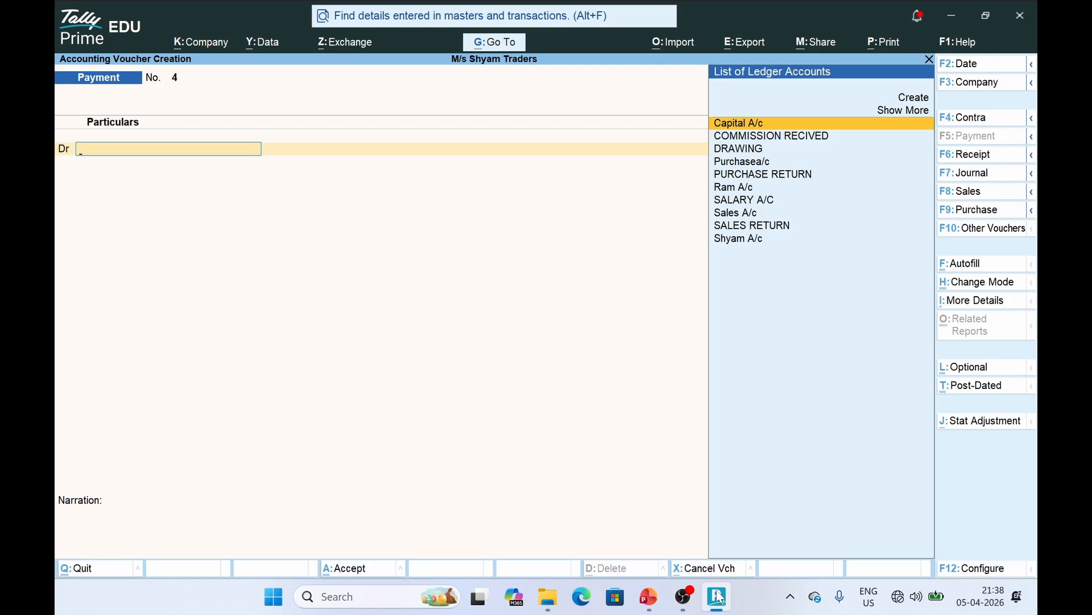
# Start a journal voucher debiting SALARY A/C 15,000, checking the amount on the salary slide
pyautogui.click(988, 177)
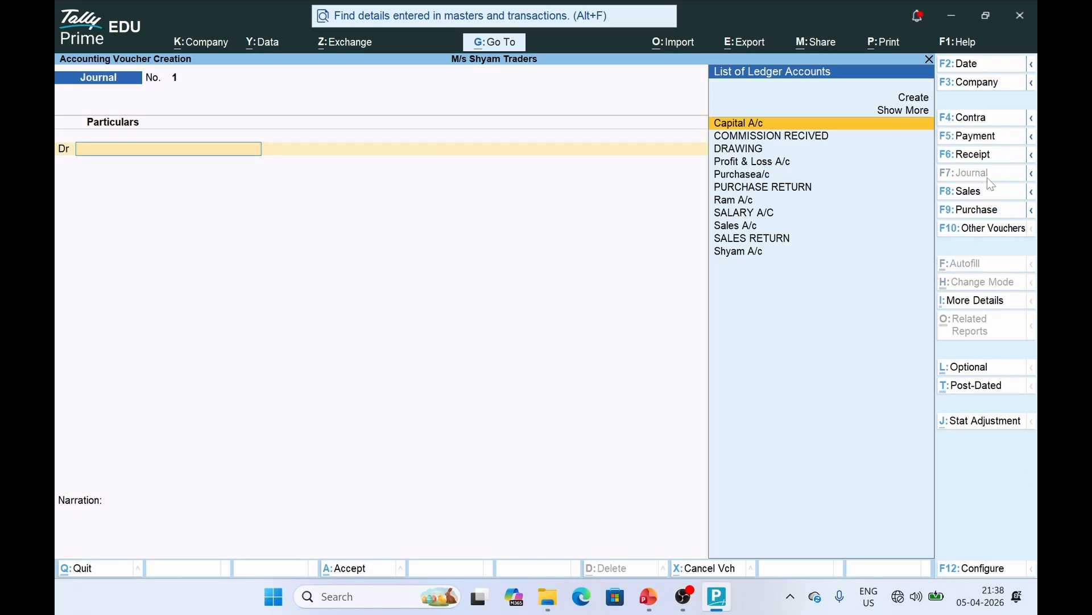
pyautogui.write('SA')
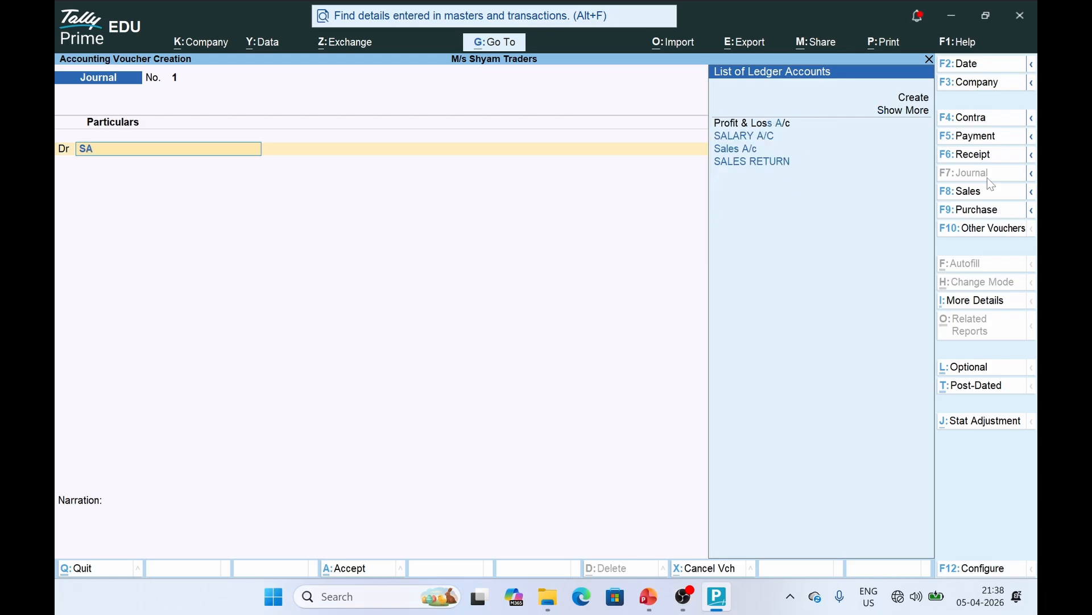
pyautogui.click(750, 136)
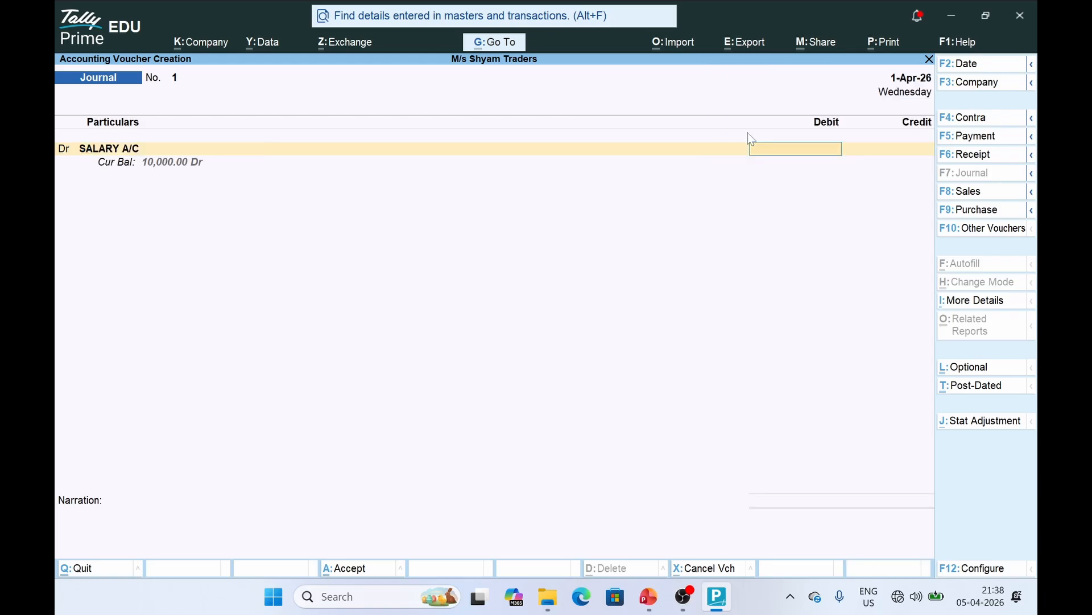
pyautogui.hotkey('alt', 'Tab')
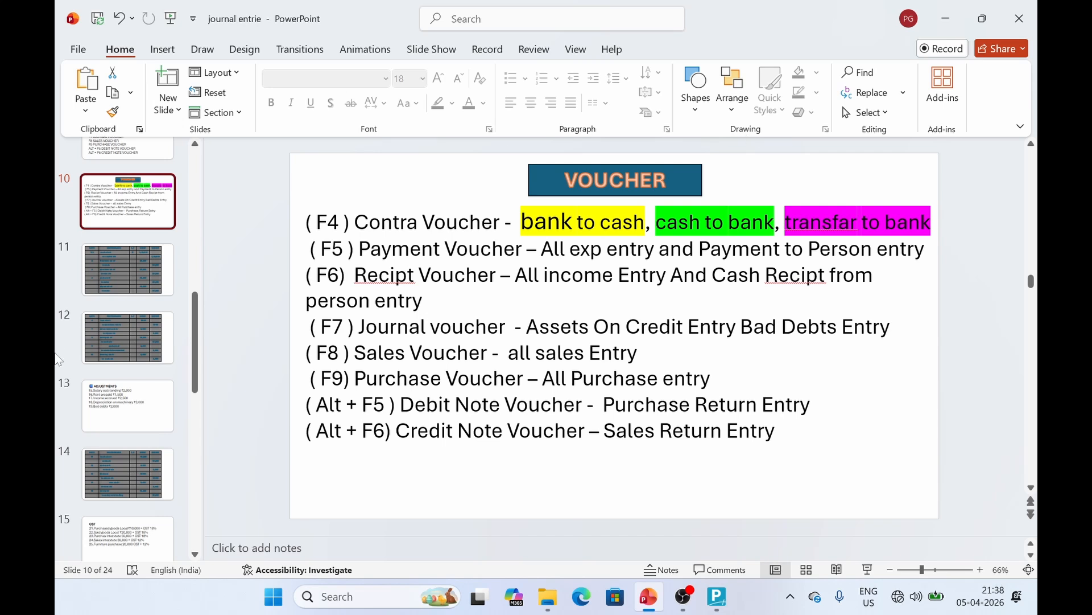
pyautogui.click(121, 470)
pyautogui.hotkey('alt', 'Tab')
pyautogui.write('15000')
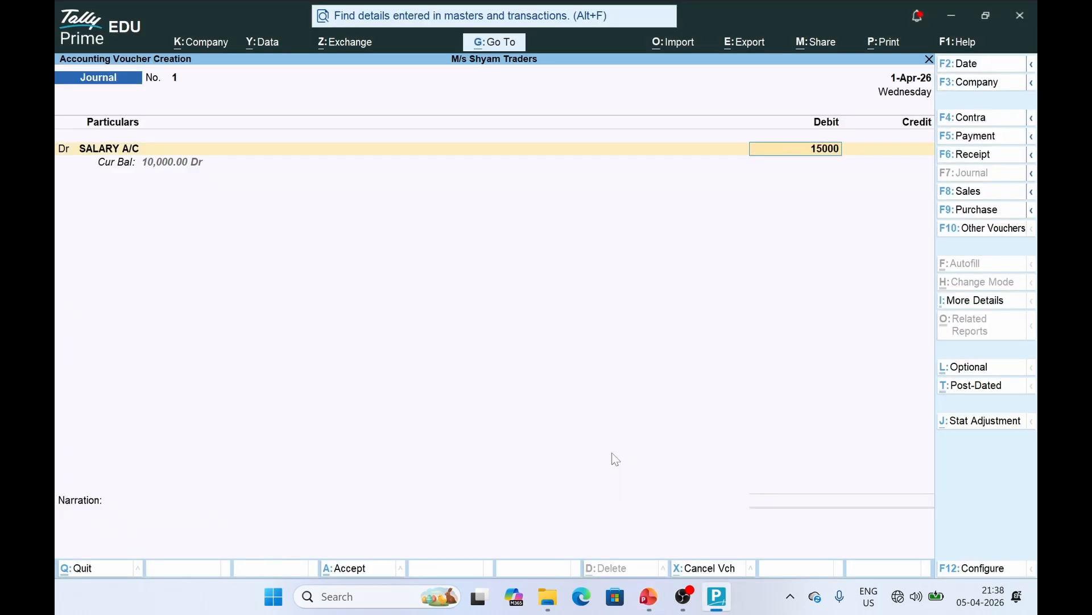
pyautogui.press('Return')
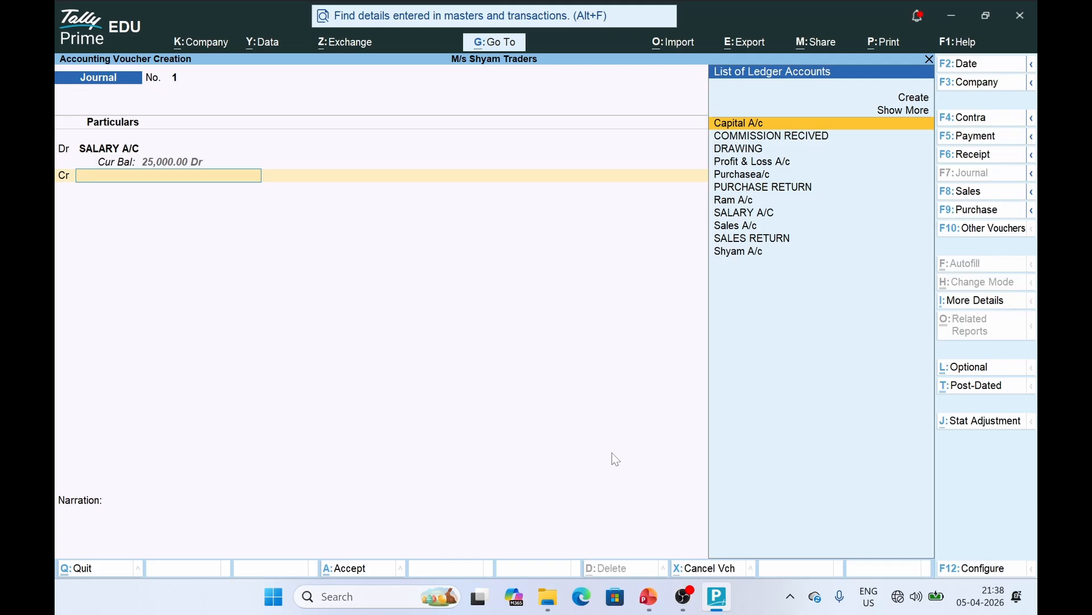
# Credit 15,000 to a new OUTSTANDING SALARY ledger under Current Liabilities and accept the voucher
pyautogui.press('Up')
pyautogui.press('Return')
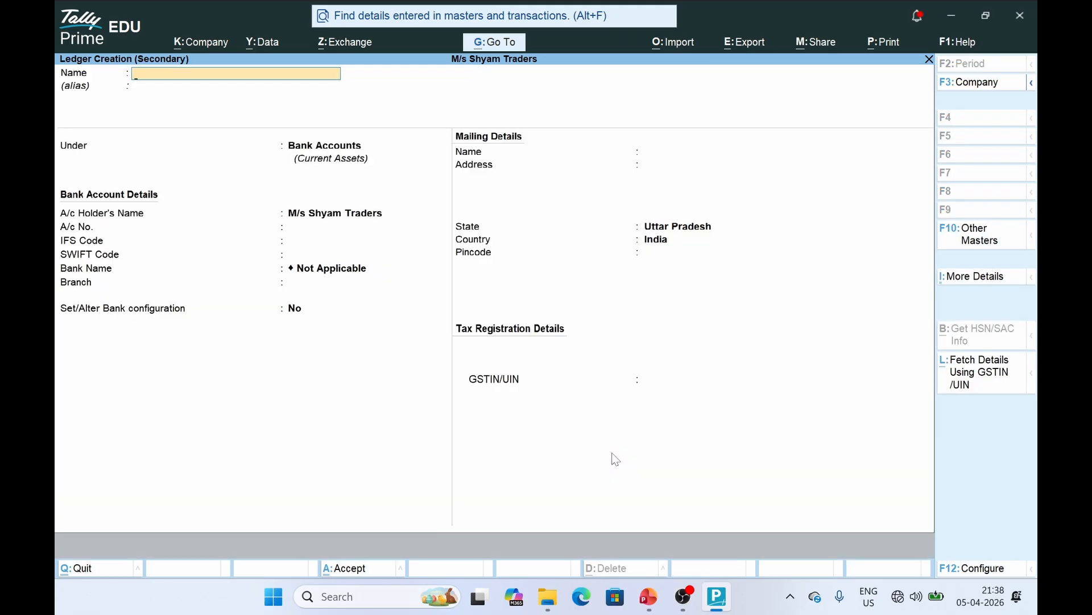
pyautogui.write('OUTSTANDING SALARY')
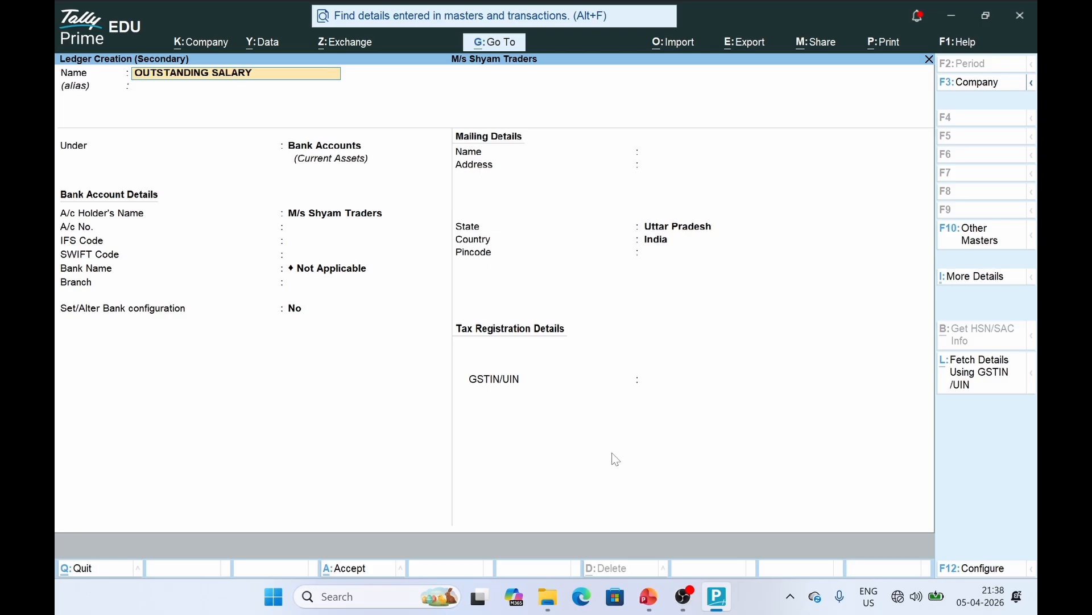
pyautogui.press('Return')
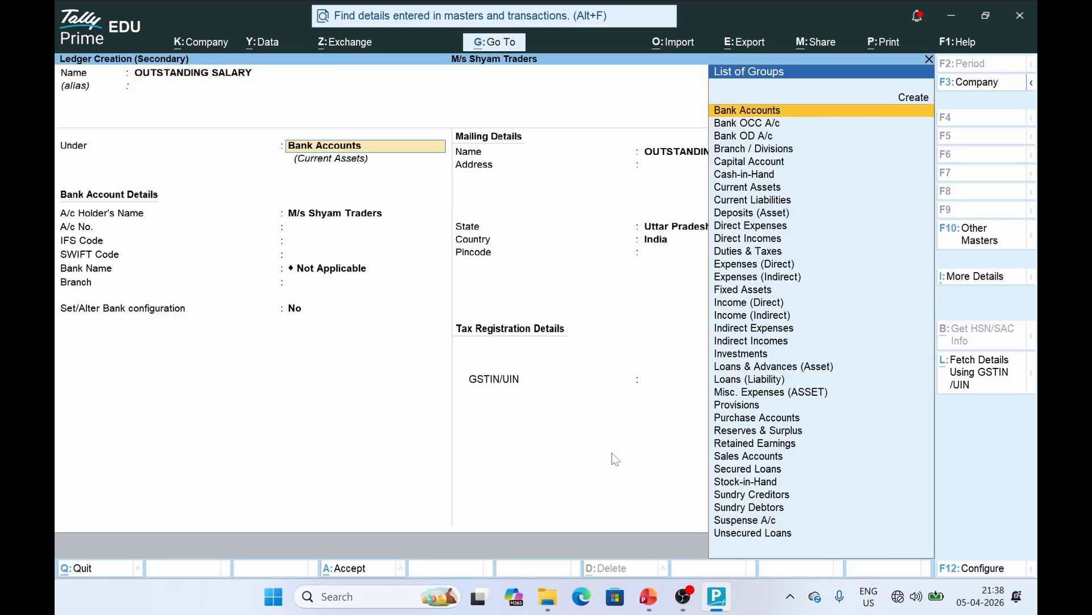
pyautogui.write('CURR')
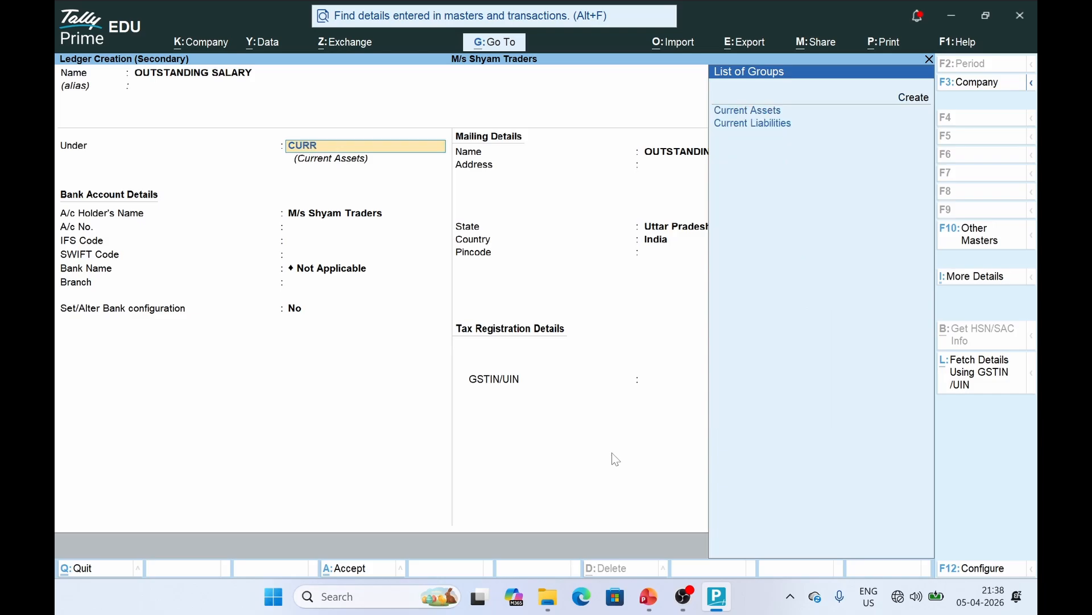
pyautogui.press('Down')
pyautogui.press('Return')
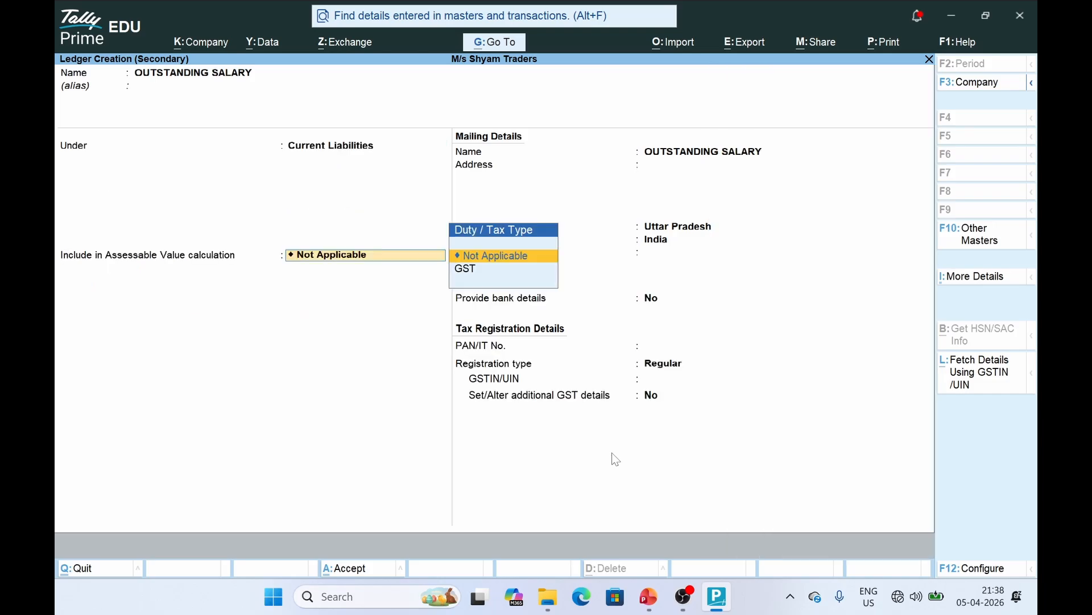
pyautogui.hotkey('ctrl', 'a')
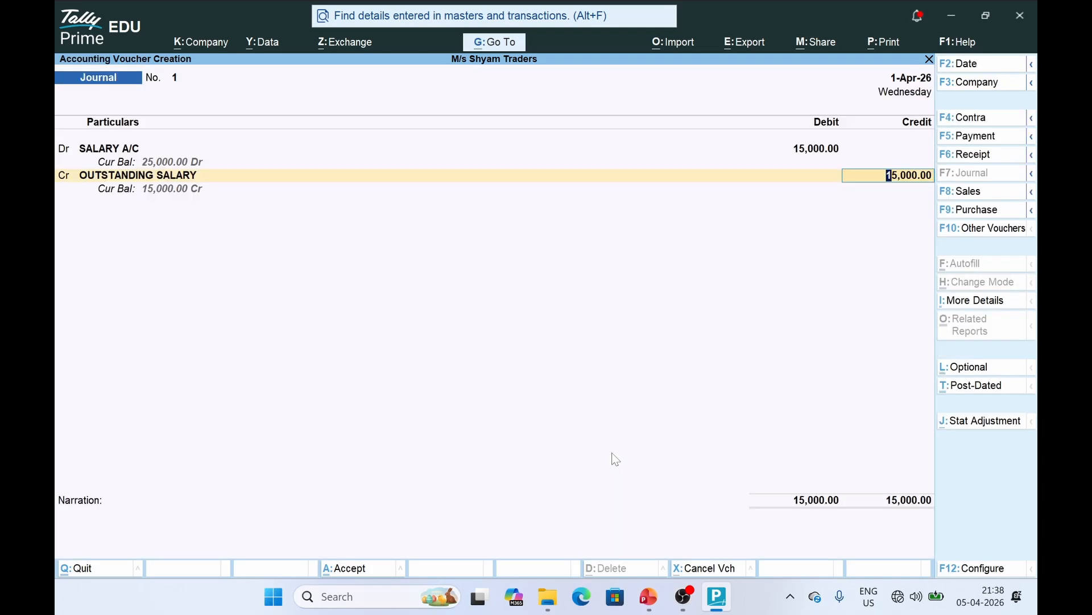
pyautogui.press('Return')
pyautogui.press('Return')
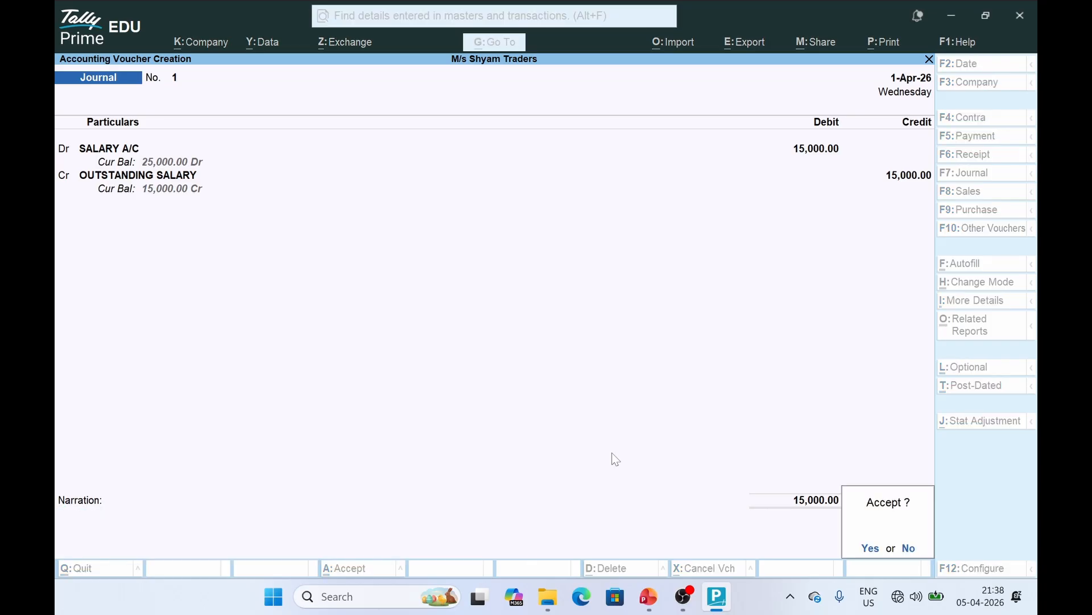
pyautogui.press('Return')
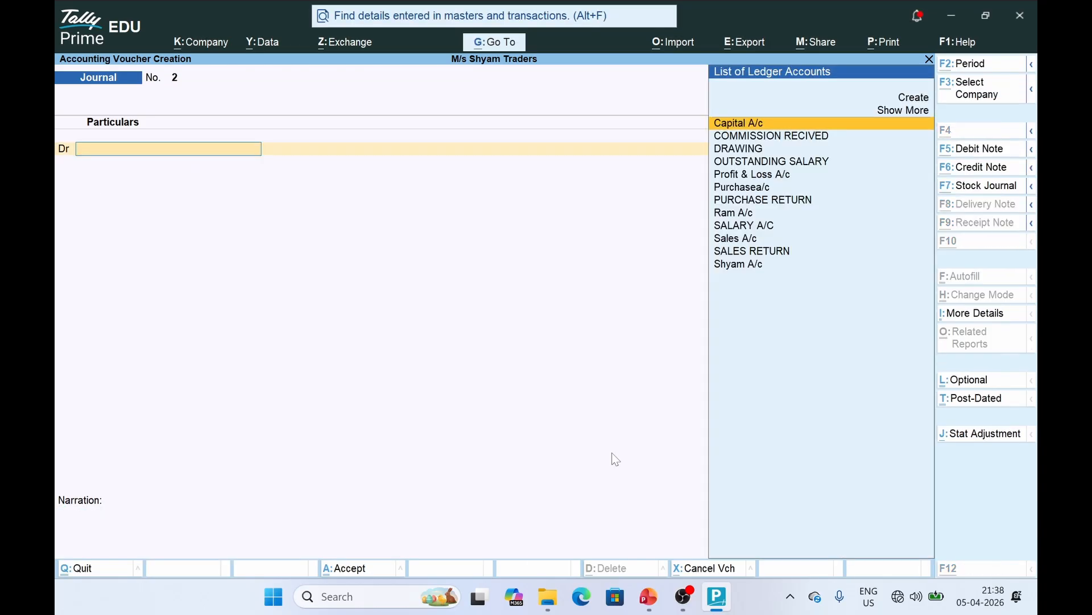
# Show slide 16's journal entries, starting with rent prepaid, then return to TallyPrime
pyautogui.hotkey('alt', 'Tab')
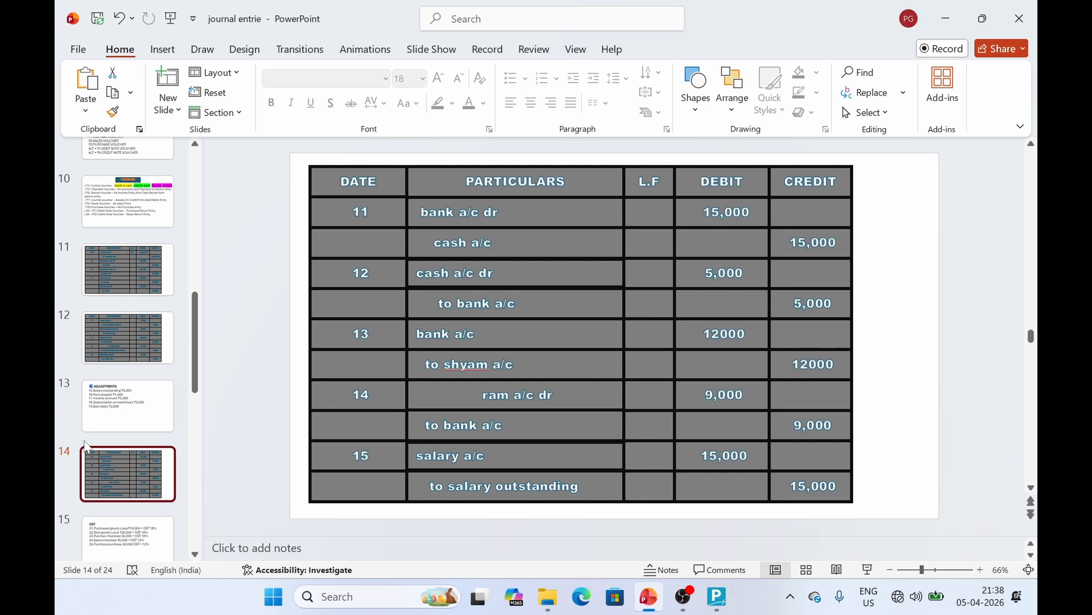
pyautogui.scroll(-3, 97, 449)
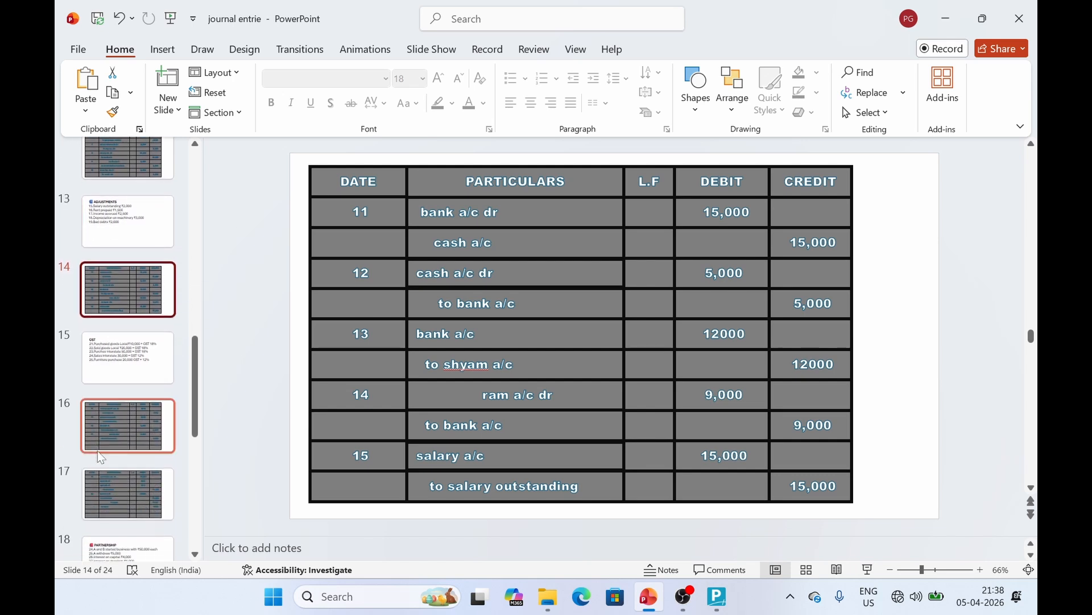
pyautogui.click(145, 421)
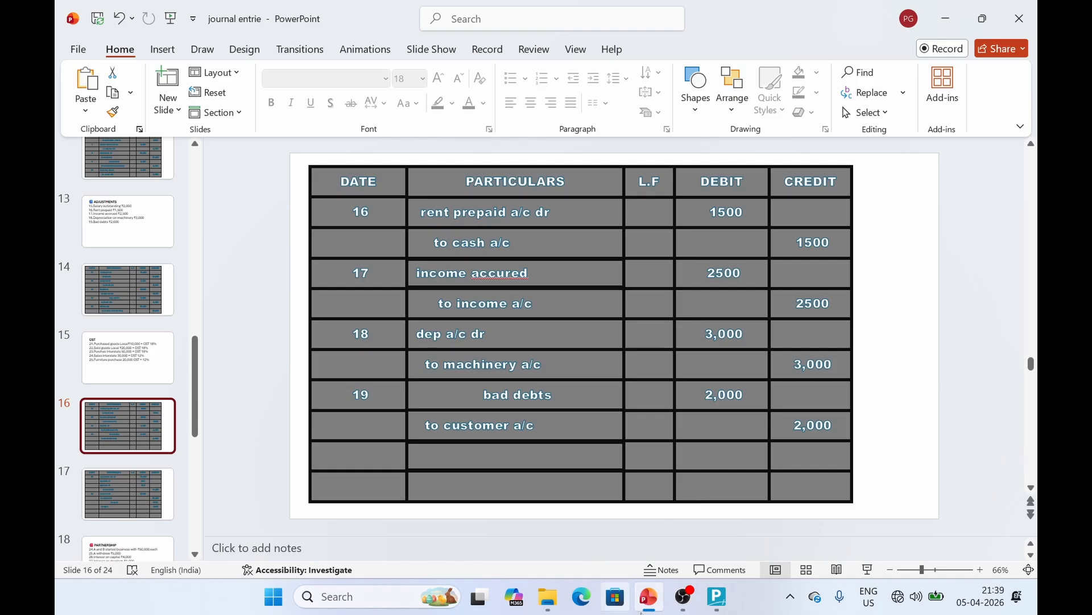
pyautogui.click(722, 605)
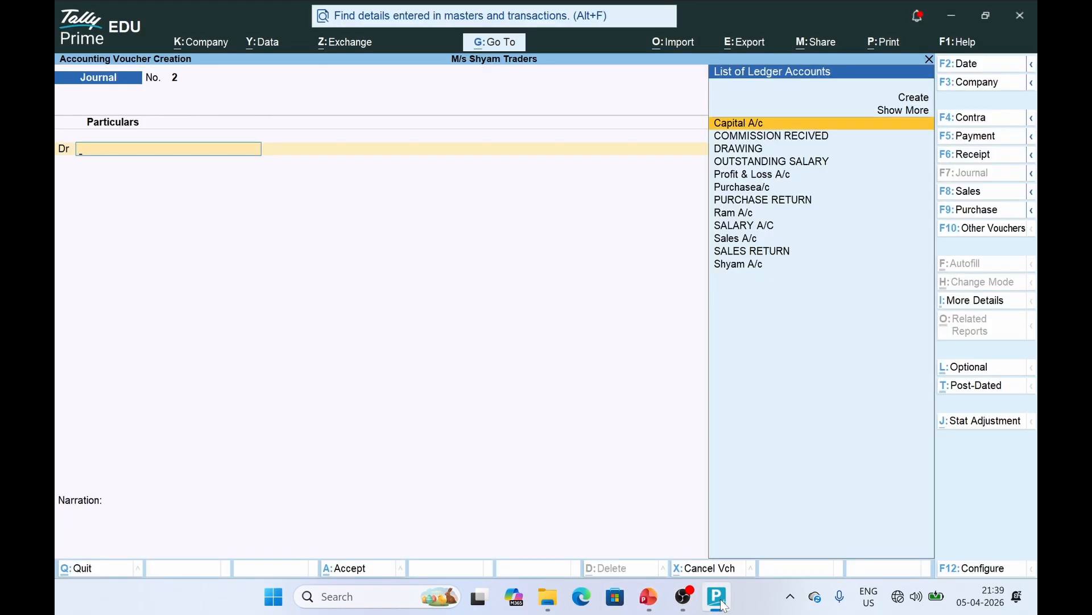
# In a payment voucher, create ledger RENT PREPAID A/C under Loans & Advances (Asset)
pyautogui.click(979, 142)
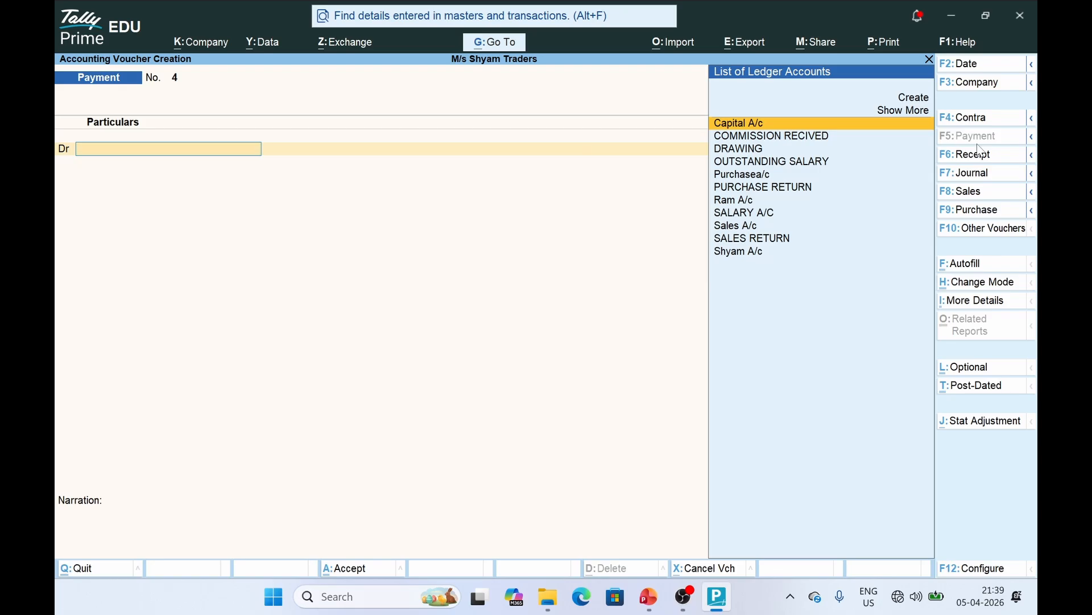
pyautogui.click(922, 98)
pyautogui.write('RENT')
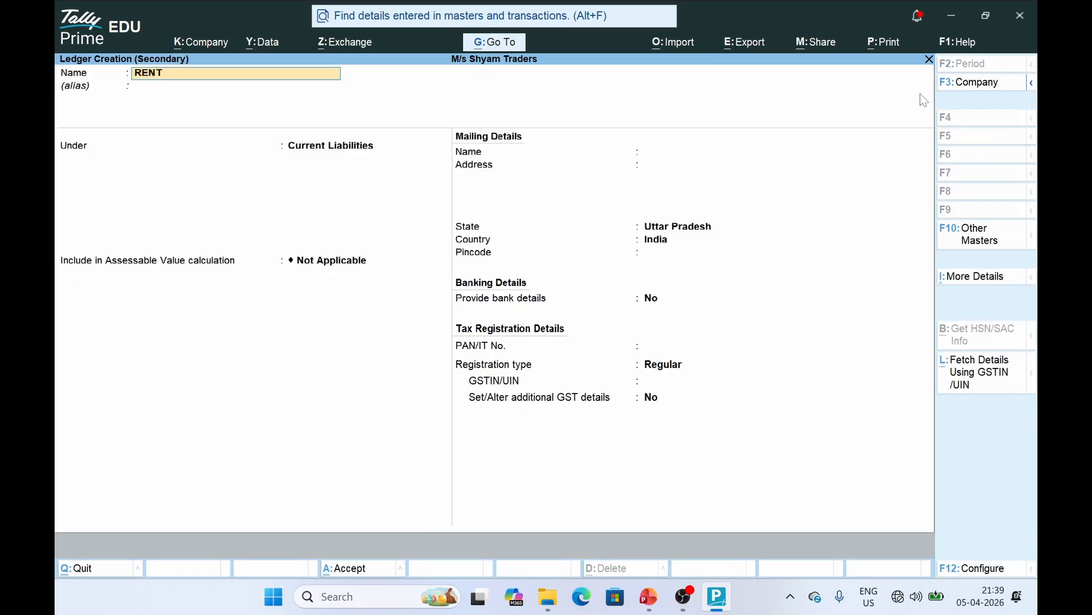
pyautogui.write(' PREPAID A/C')
pyautogui.press('Return')
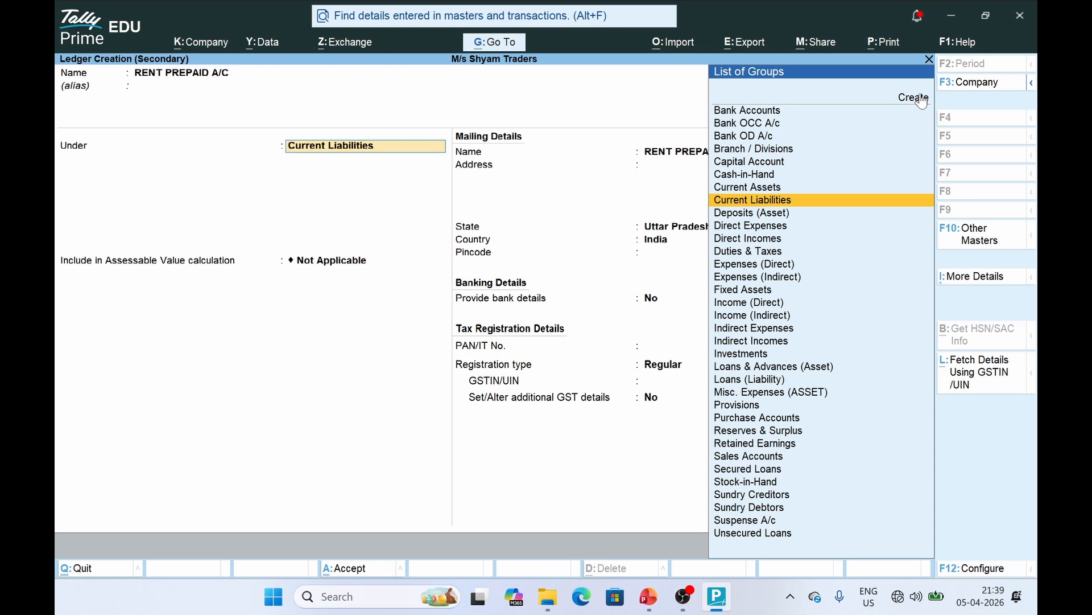
pyautogui.write('ADV')
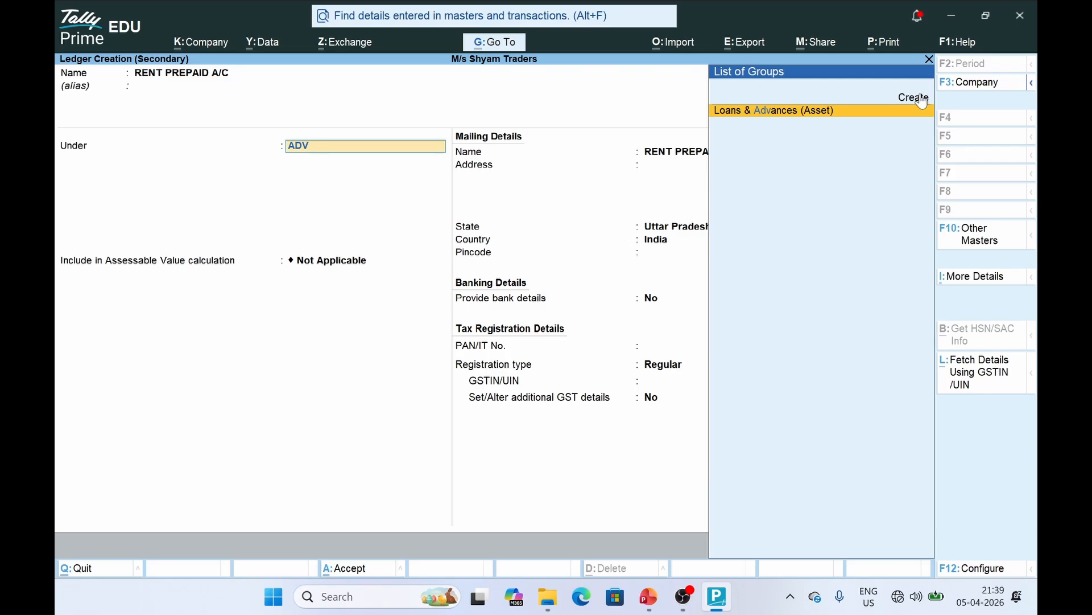
pyautogui.press('Return')
pyautogui.hotkey('ctrl', 'a')
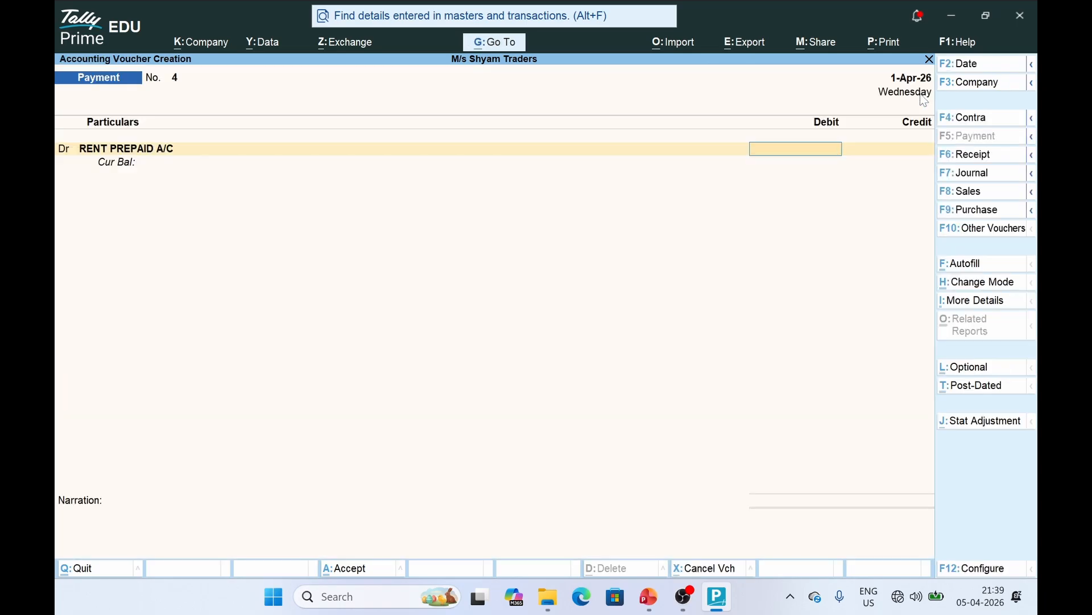
# Debit RENT PREPAID A/C 1,500 against Cash, save, then select slide 16's income accrued entry
pyautogui.hotkey('alt', 'Tab')
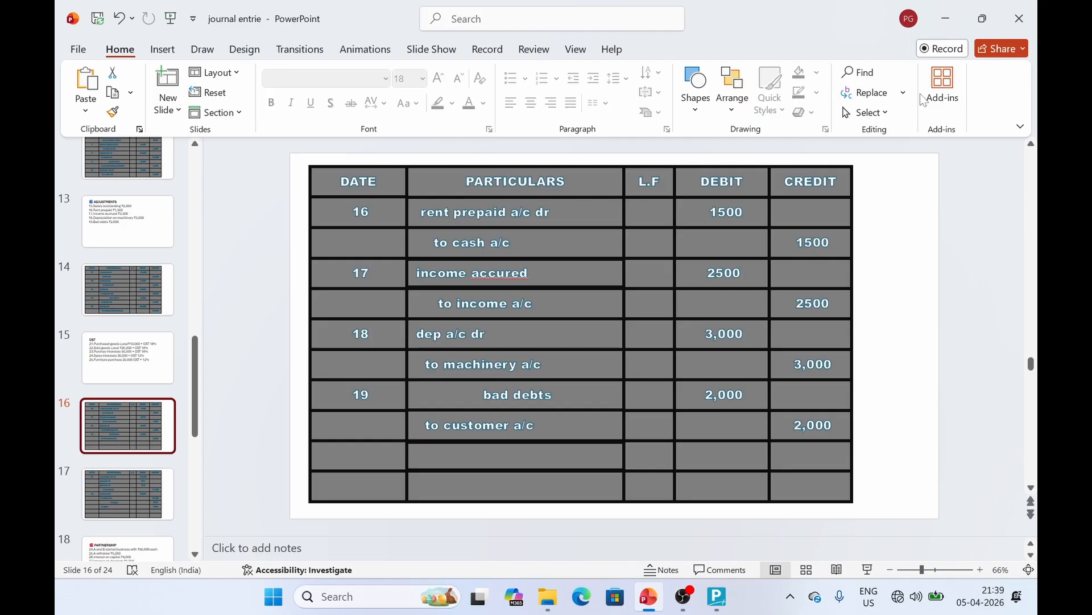
pyautogui.hotkey('alt', 'Tab')
pyautogui.write('1500')
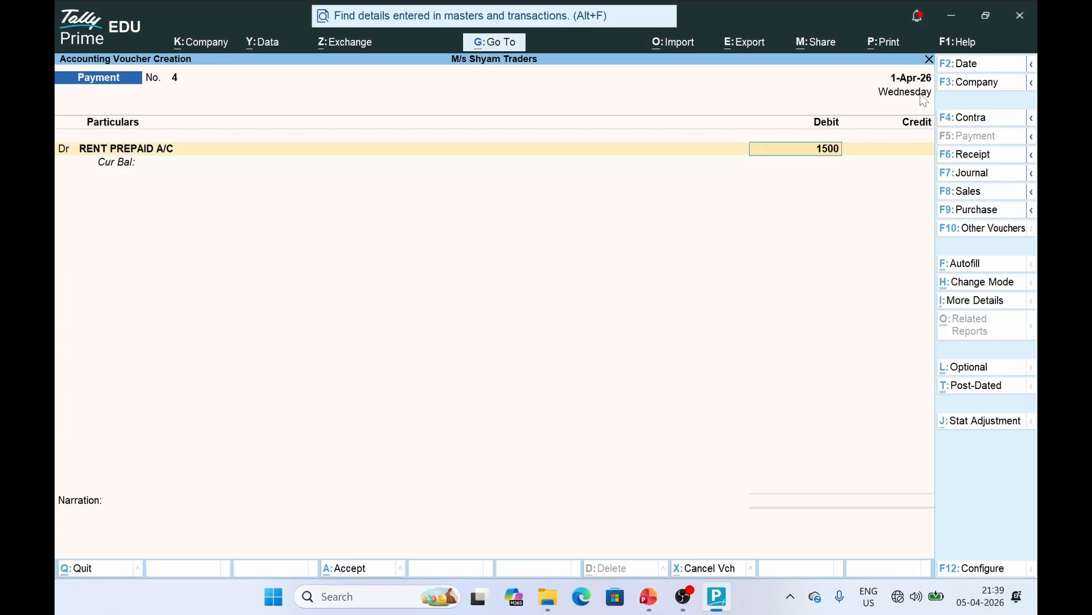
pyautogui.press('Return')
pyautogui.write('Cash')
pyautogui.press('Return')
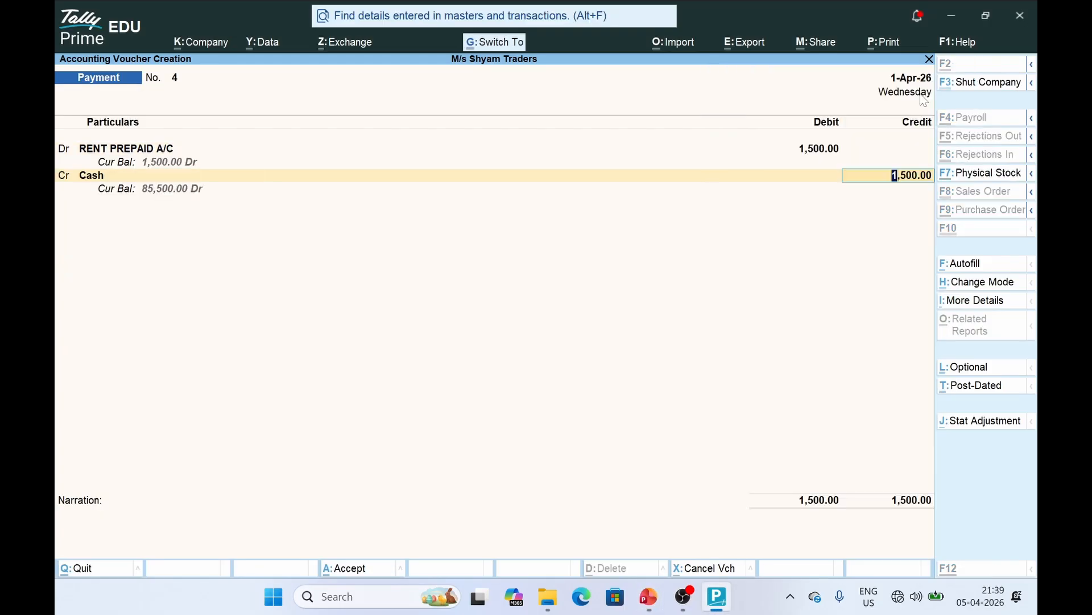
pyautogui.hotkey('ctrl', 'a')
pyautogui.hotkey('alt', 'Tab')
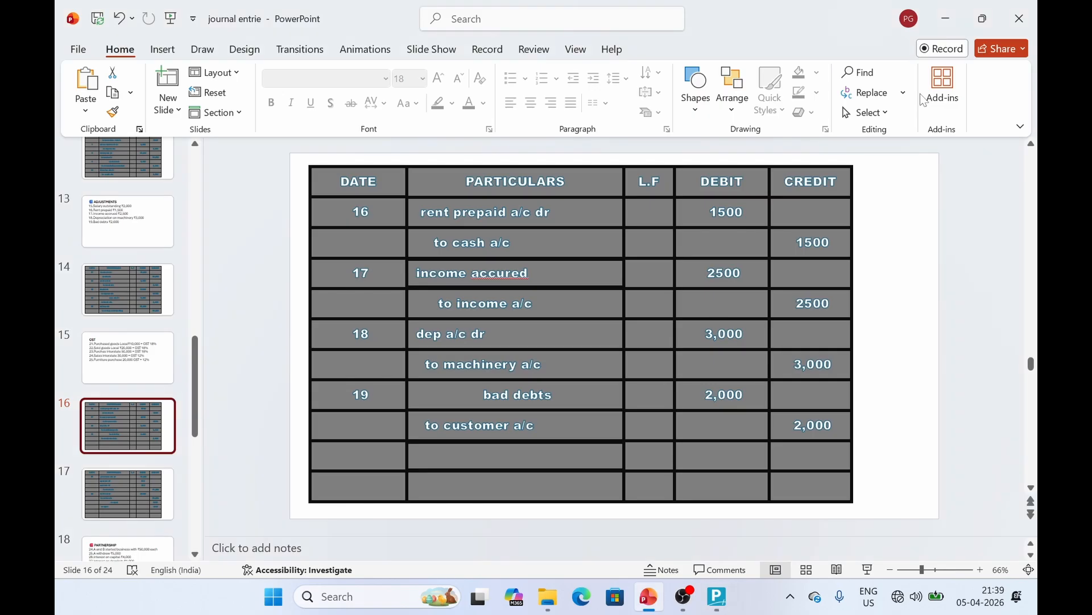
pyautogui.click(530, 274)
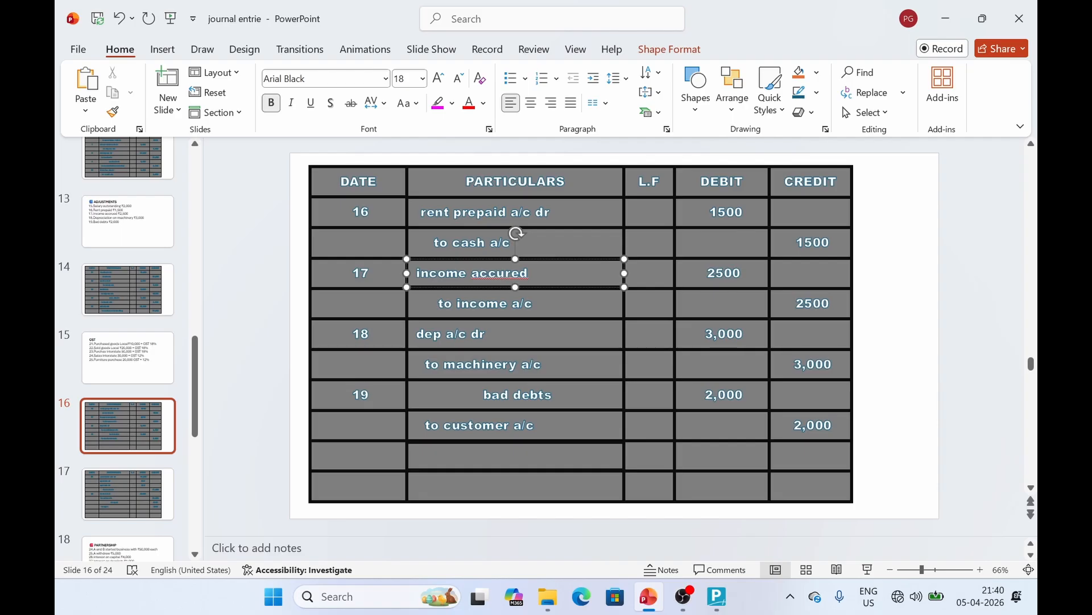
# File the INCOME ACCURED ledger under Current Assets and save it
pyautogui.hotkey('alt', 'Tab')
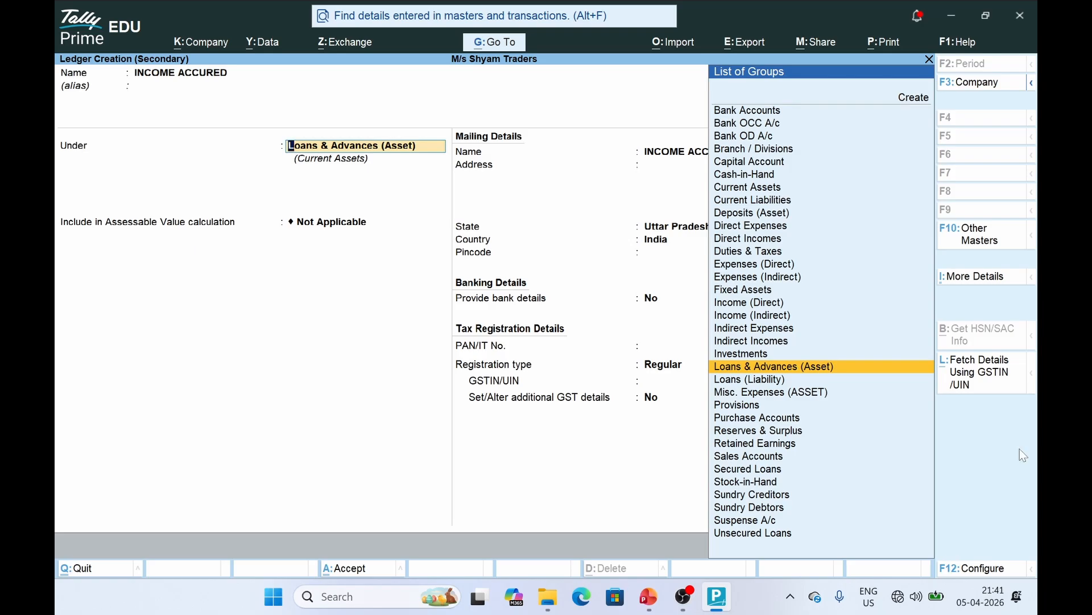
pyautogui.write('CUR')
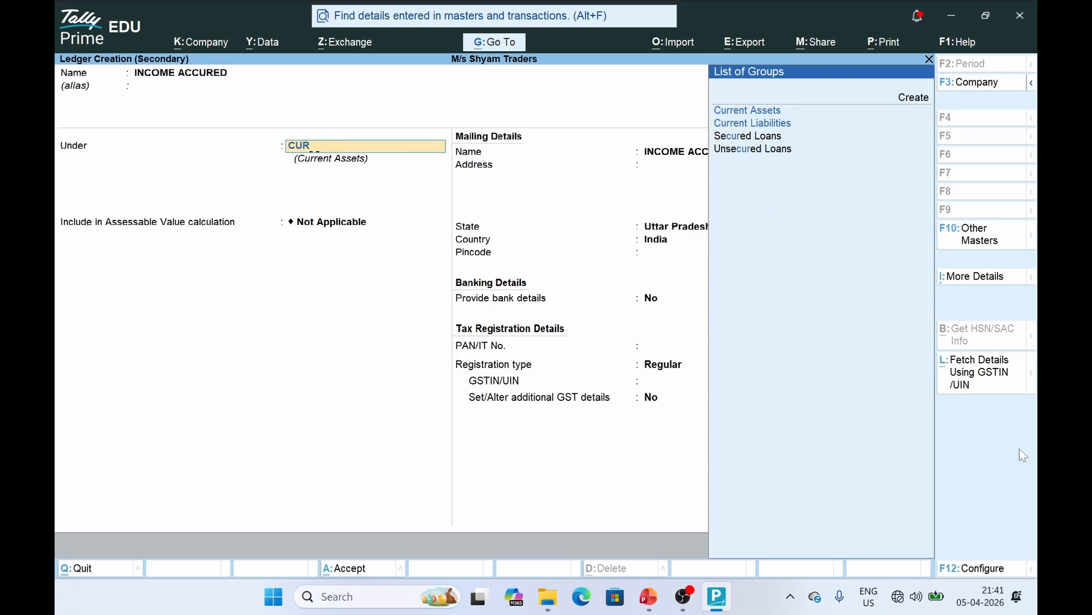
pyautogui.write('E')
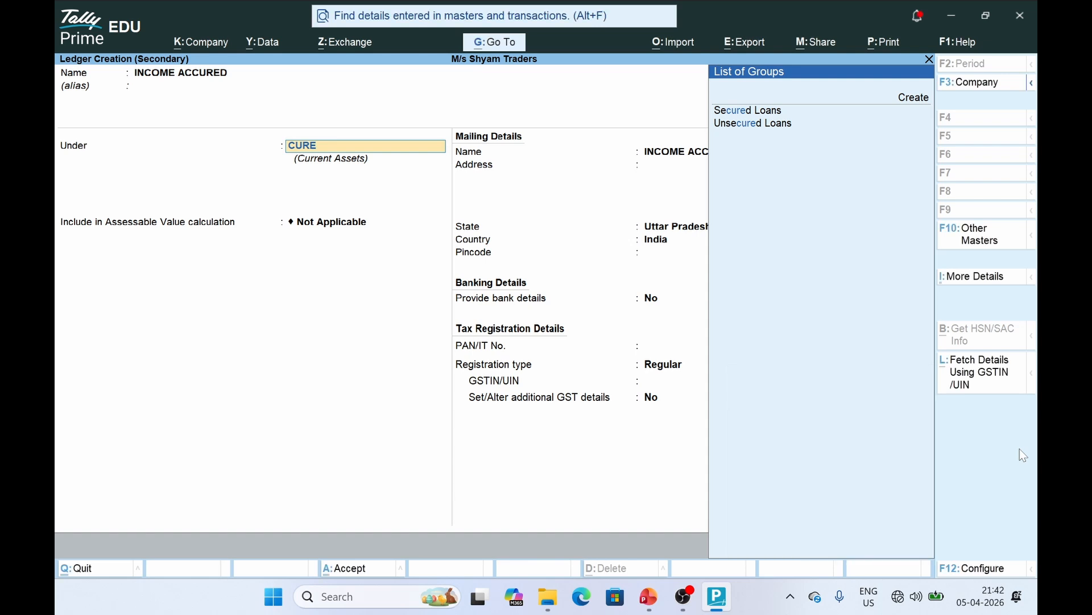
pyautogui.press('BackSpace')
pyautogui.press('Return')
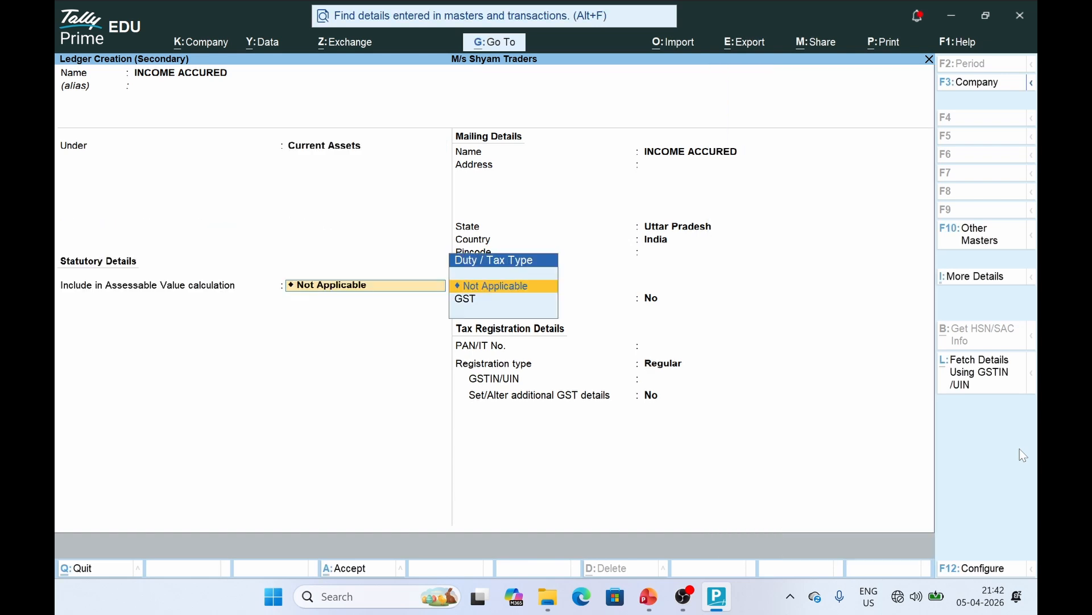
pyautogui.hotkey('ctrl', 'a')
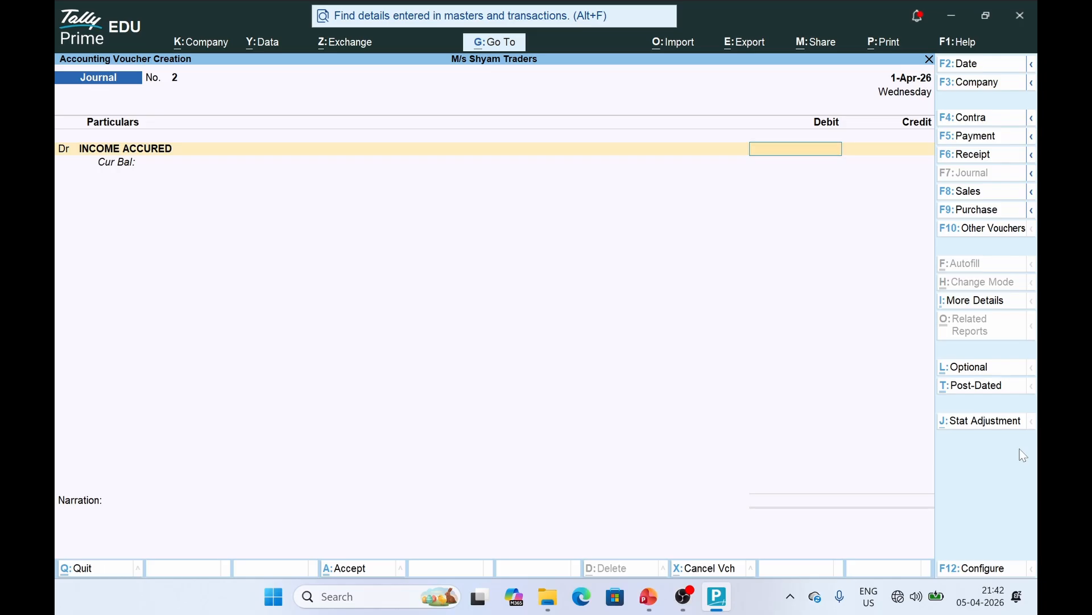
# Debit INCOME ACCURED 2,500 in journal voucher 2 and start a new credit-side ledger
pyautogui.hotkey('alt', 'Tab')
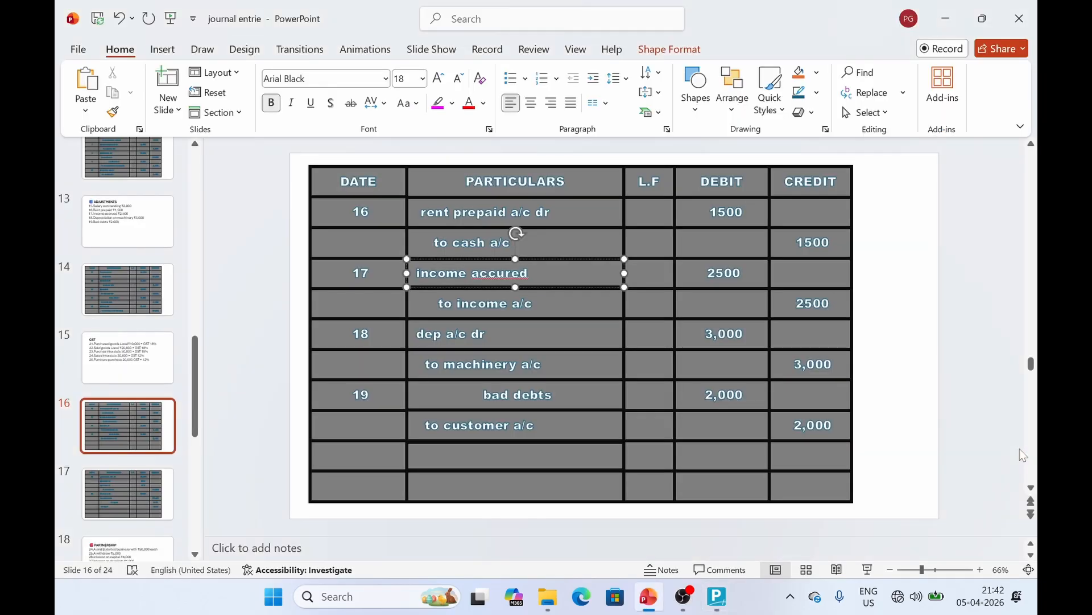
pyautogui.hotkey('alt', 'Tab')
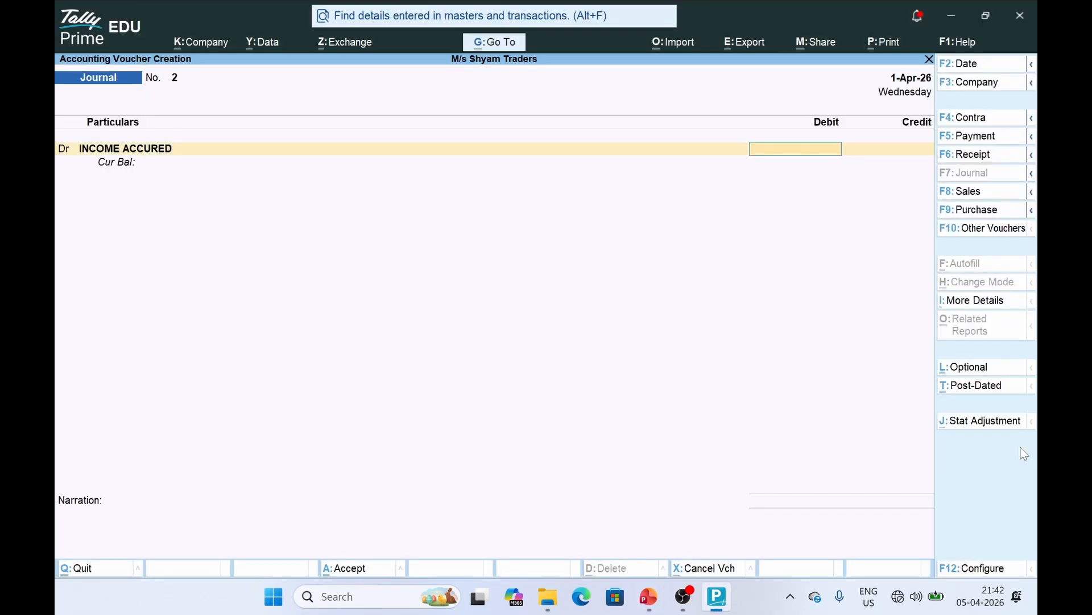
pyautogui.write('2500')
pyautogui.press('Return')
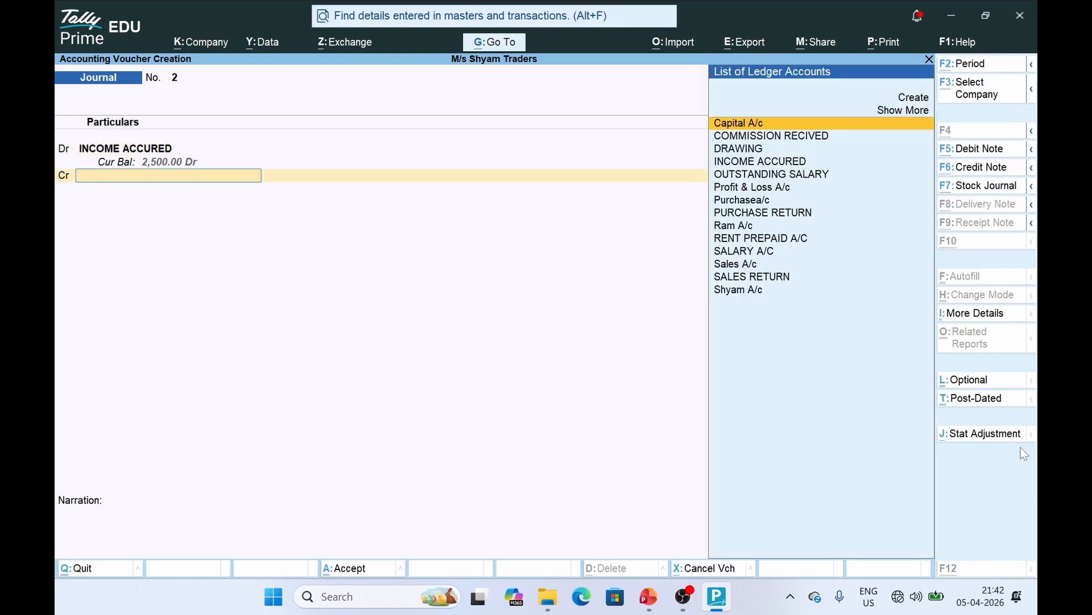
pyautogui.hotkey('alt', 'Tab')
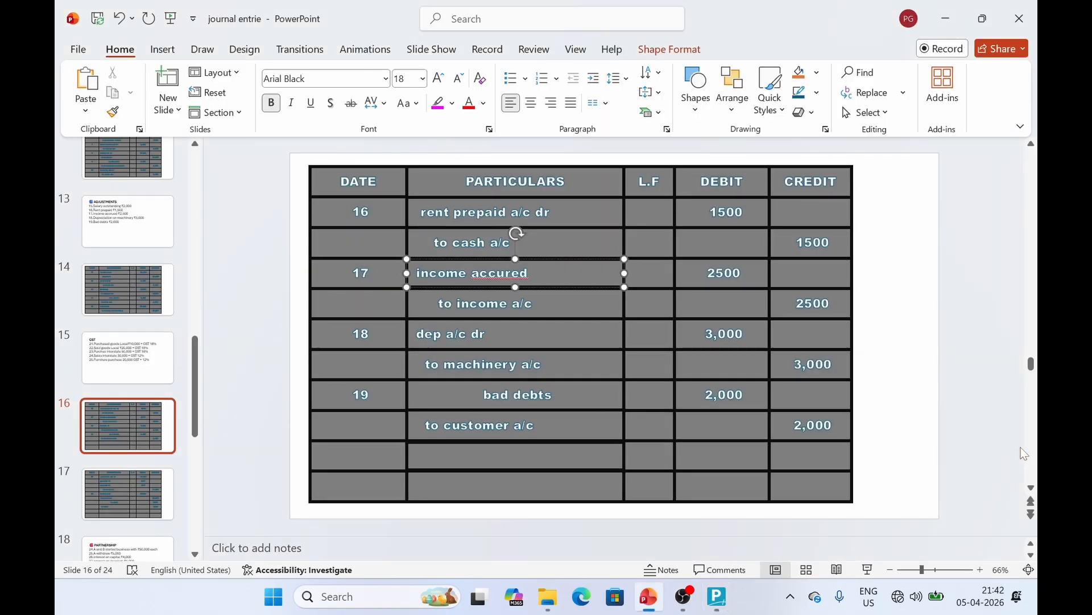
pyautogui.click(546, 306)
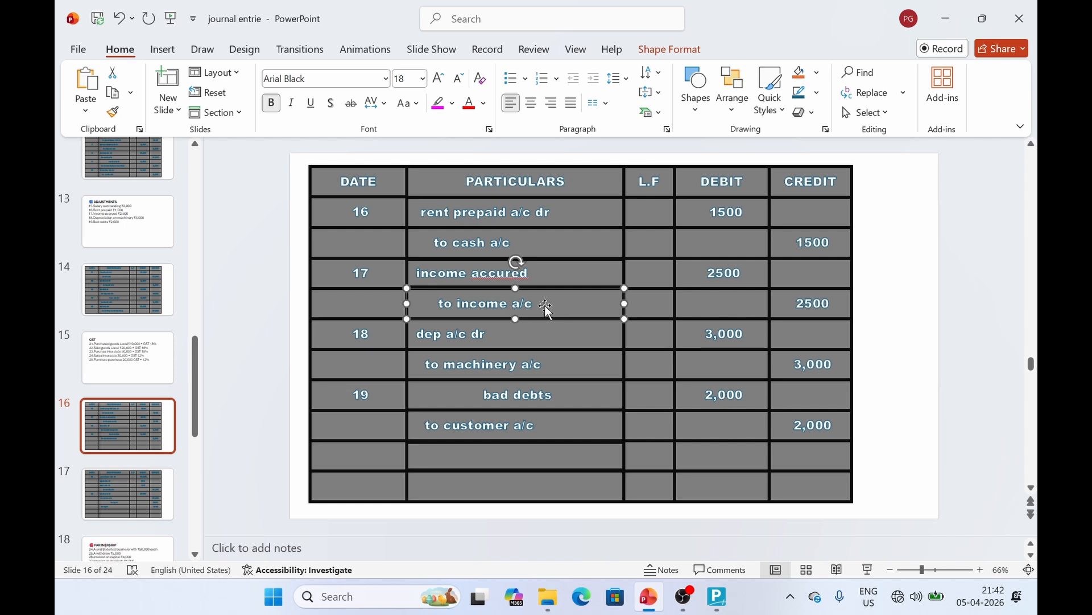
pyautogui.hotkey('alt', 'Tab')
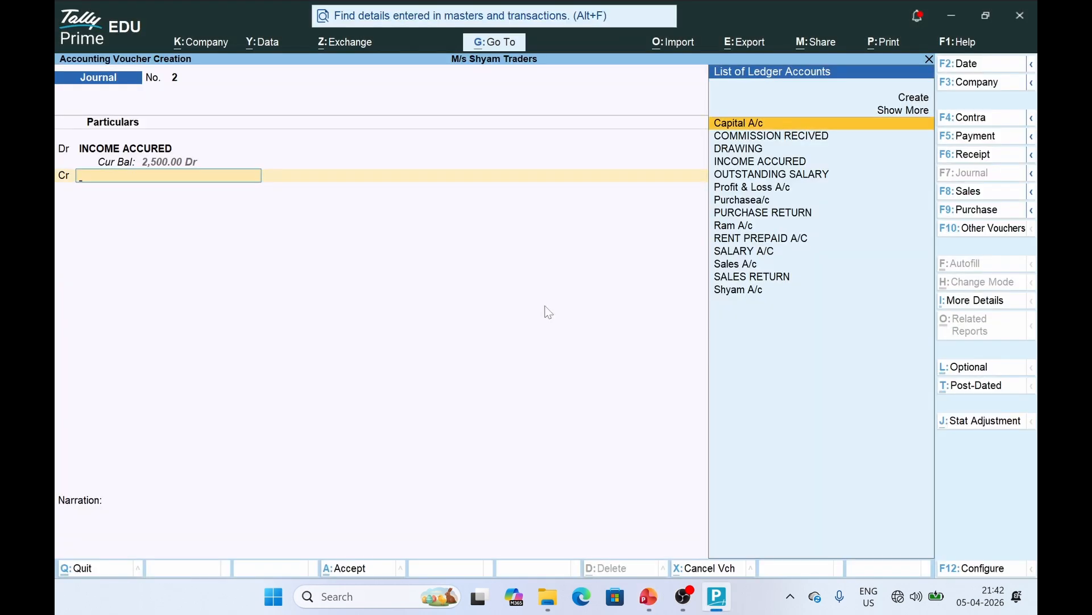
pyautogui.hotkey('alt', 'c')
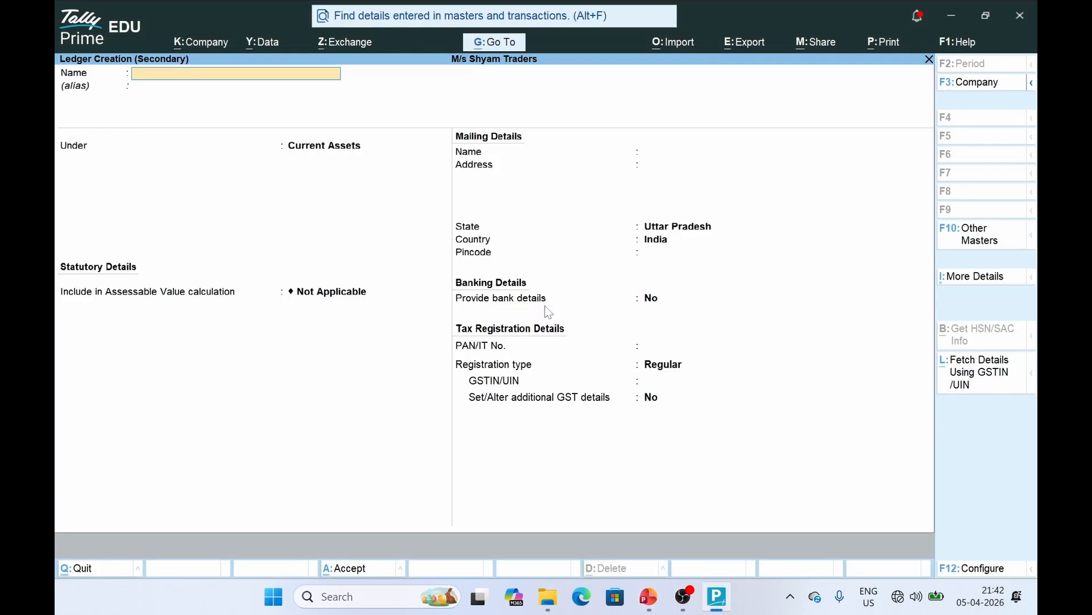
# Create the INCOME RECIVED ledger under Indirect Incomes as the credit and save journal voucher 2
pyautogui.write('INCOME RECIVED')
pyautogui.press('Return')
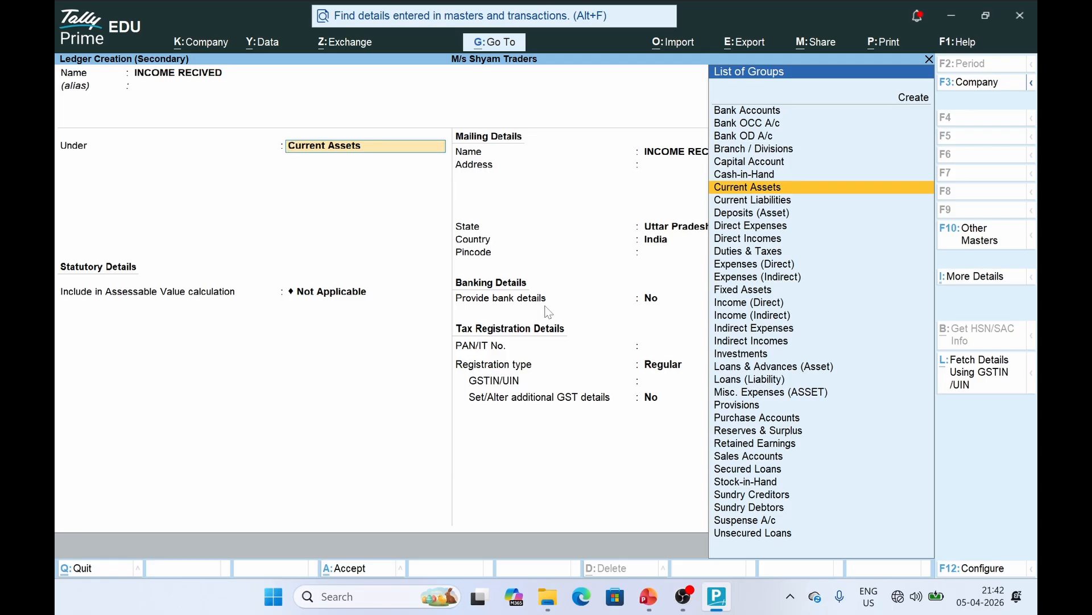
pyautogui.write('INDI')
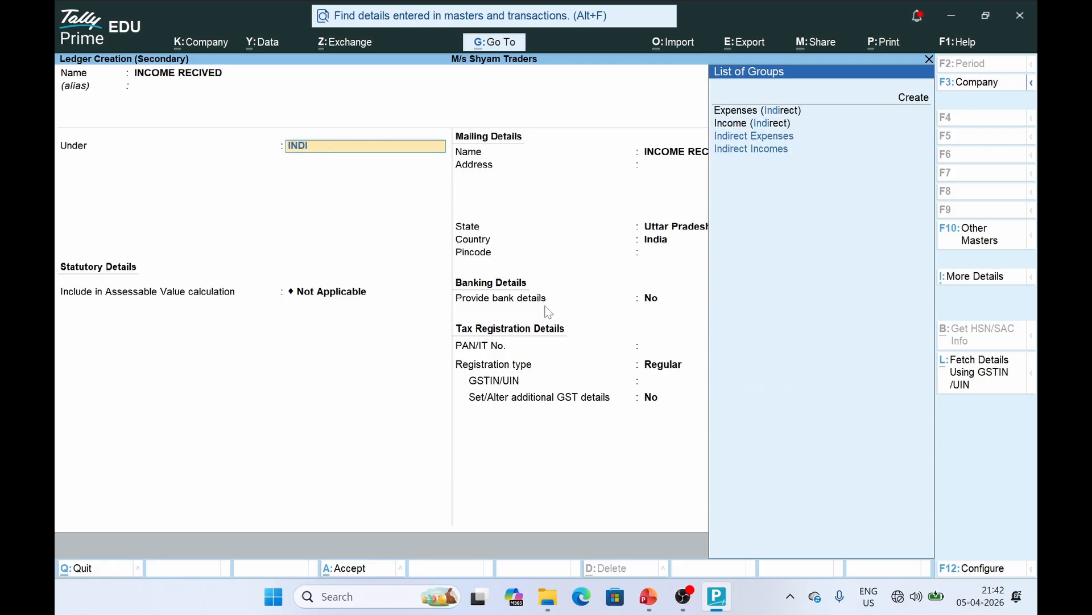
pyautogui.write('R')
pyautogui.hotkey('ctrl', 'a')
pyautogui.press('Return')
pyautogui.press('Return')
pyautogui.press('Return')
pyautogui.hotkey('alt', 'Tab')
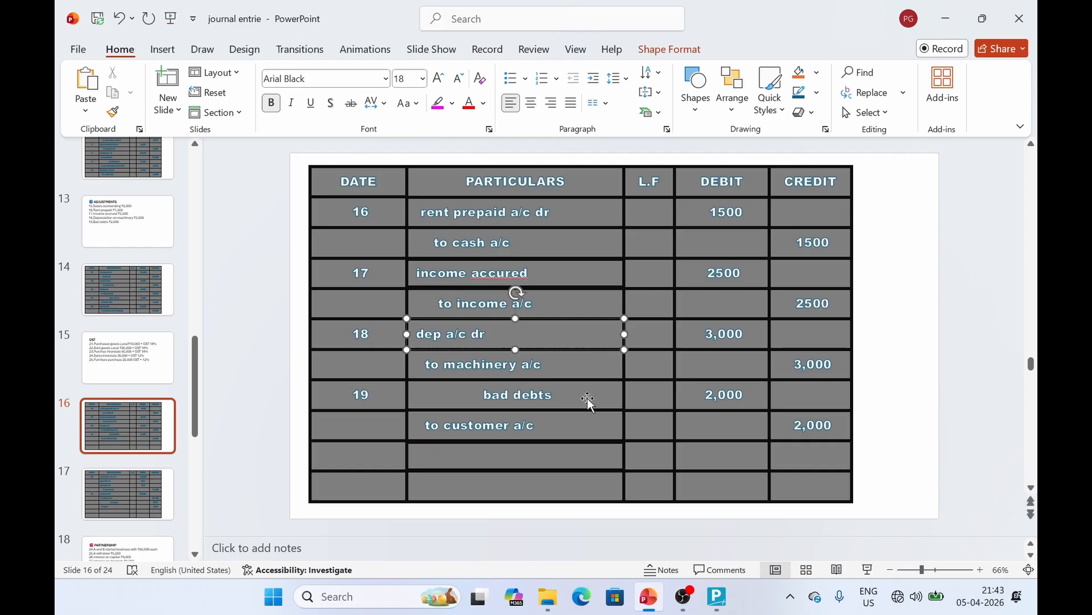
# Review the slide's depreciation entry (Dep a/c Dr to Machinery a/c), then return to TallyPrime
pyautogui.click(571, 370)
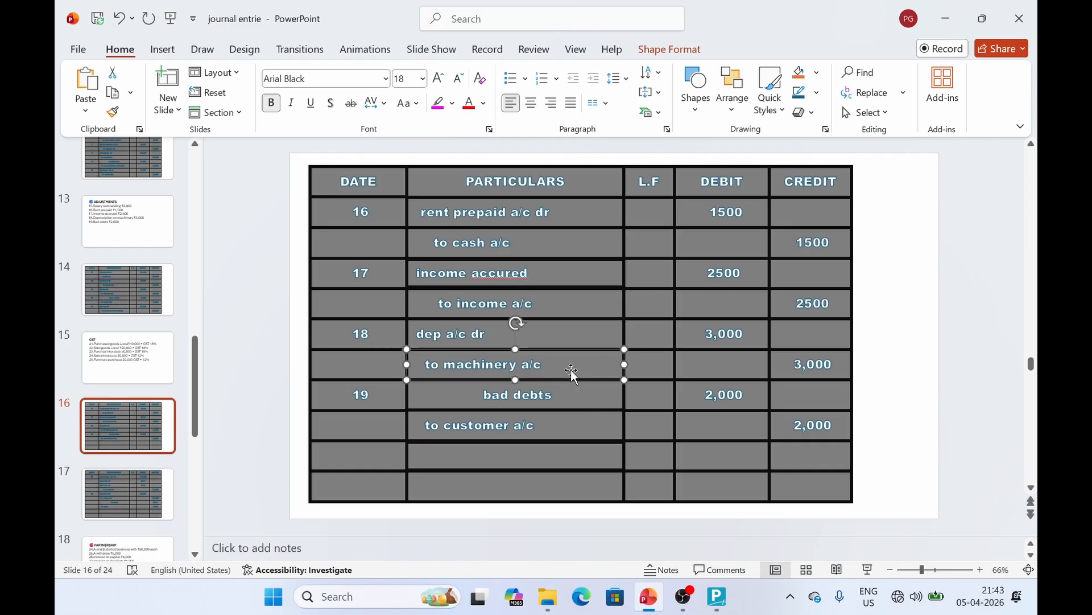
pyautogui.click(572, 333)
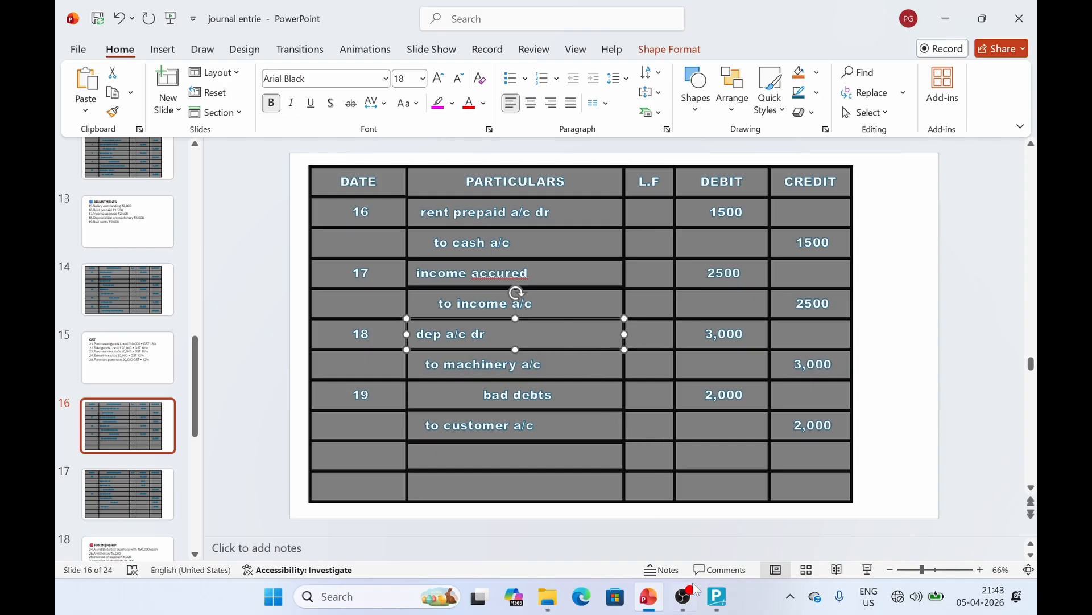
pyautogui.click(733, 602)
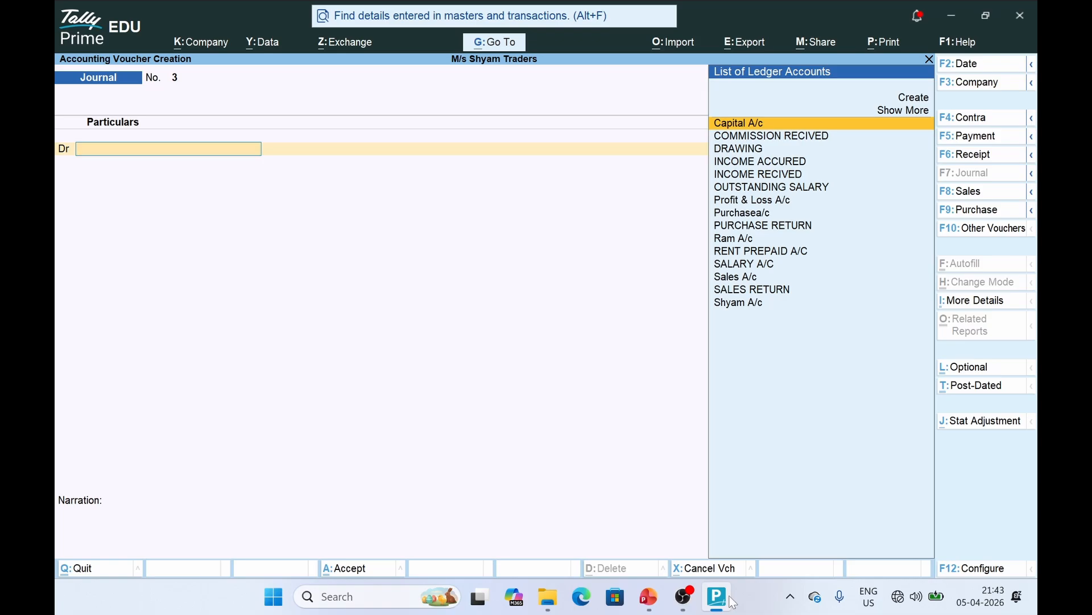
# Create DEPRICATION A/C under Indirect Expenses and debit it 3,000 in journal 3
pyautogui.click(910, 97)
pyautogui.write('DEPR')
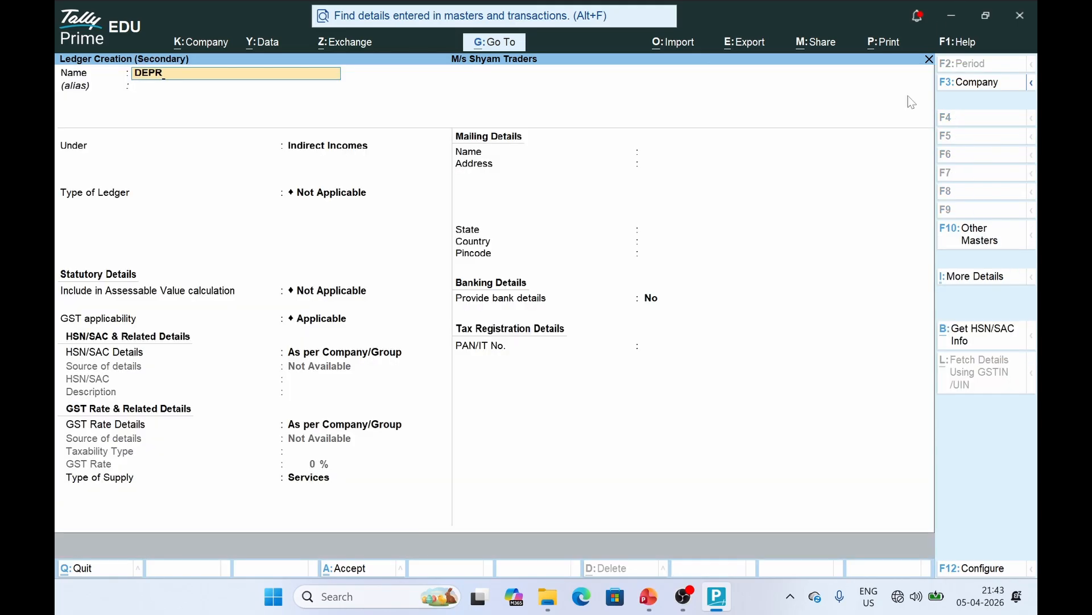
pyautogui.press('BackSpace')
pyautogui.write('RICATION A/C')
pyautogui.press('Return')
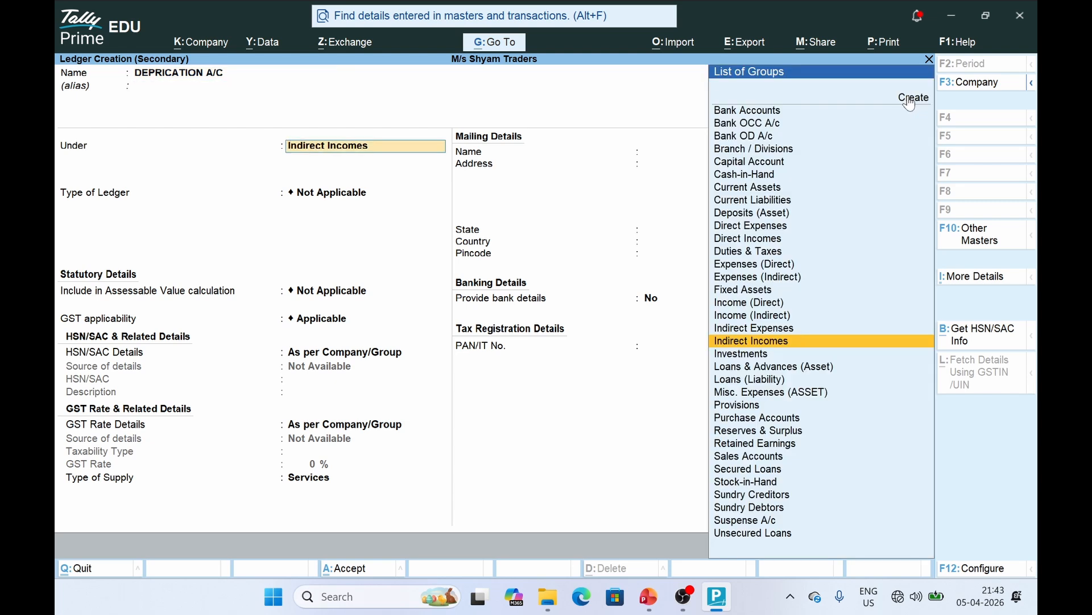
pyautogui.write('INDI')
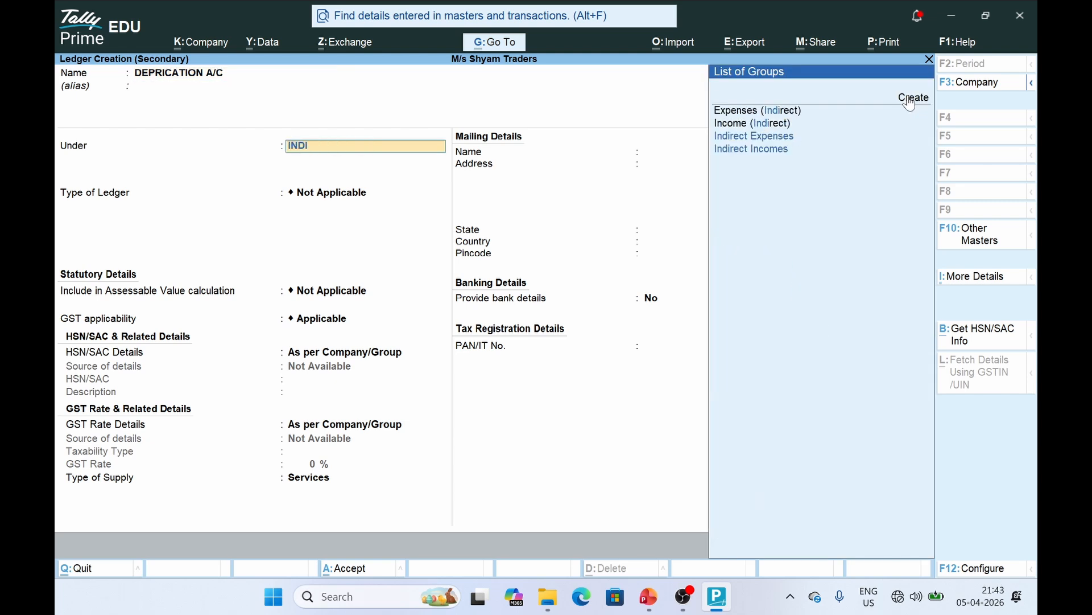
pyautogui.press('Down')
pyautogui.press('Down')
pyautogui.press('Return')
pyautogui.hotkey('ctrl', 'a')
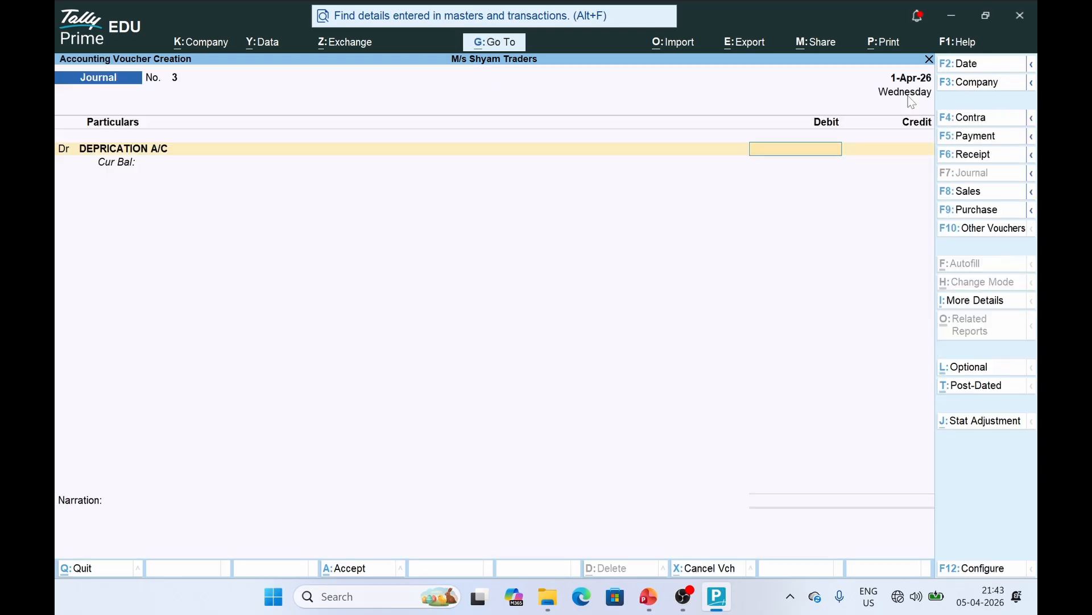
pyautogui.hotkey('alt', 'Tab')
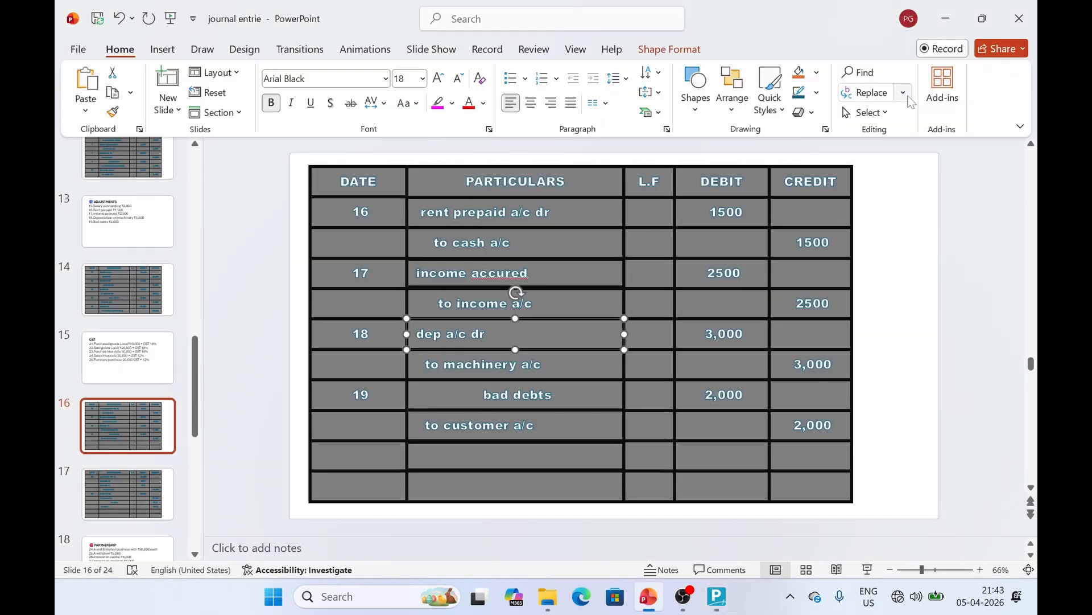
pyautogui.hotkey('alt', 'Tab')
pyautogui.write('3000')
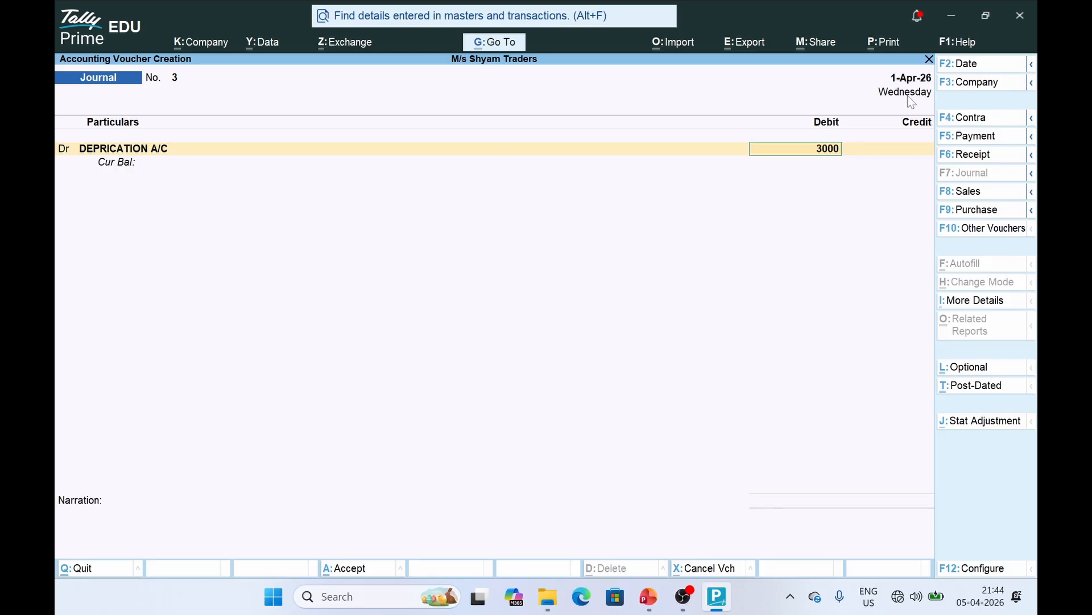
pyautogui.press('Return')
pyautogui.press('Return')
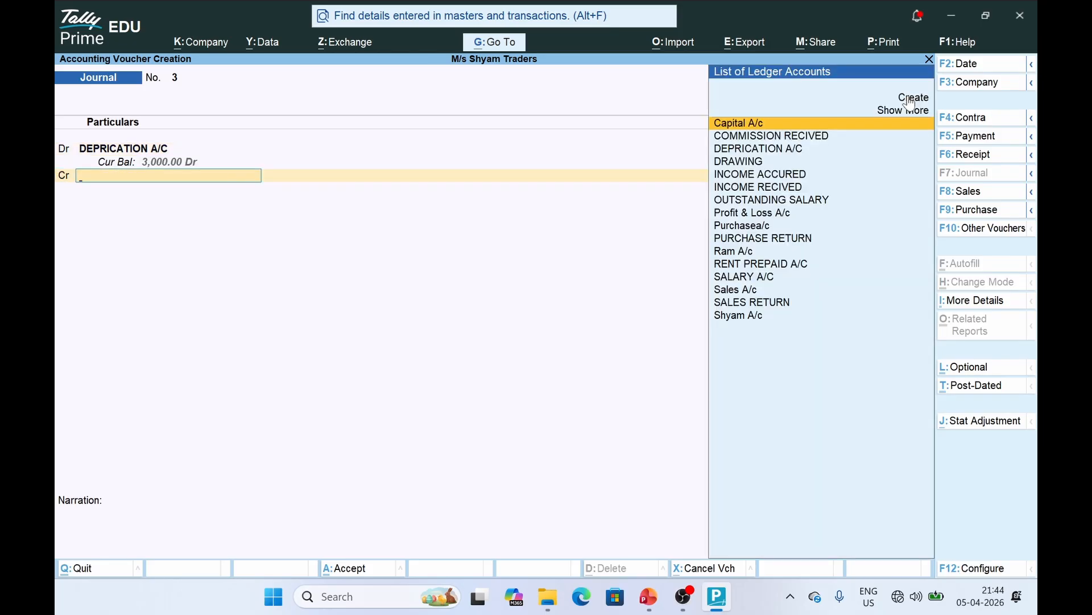
# Credit a new MACHINARY A/C ledger under Fixed Assets 3,000 and save the voucher
pyautogui.write('MA')
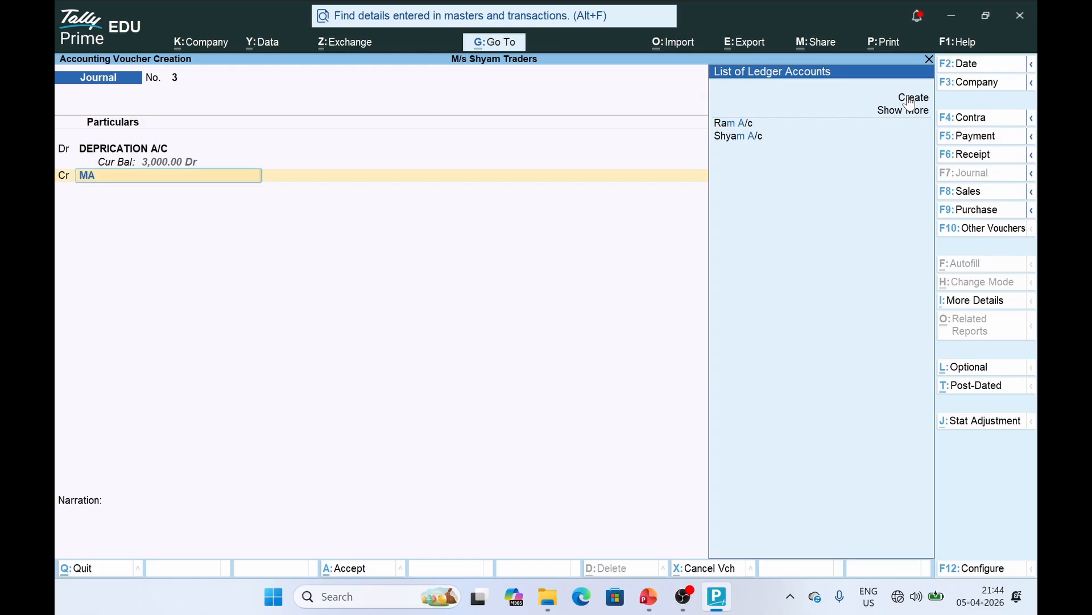
pyautogui.click(912, 98)
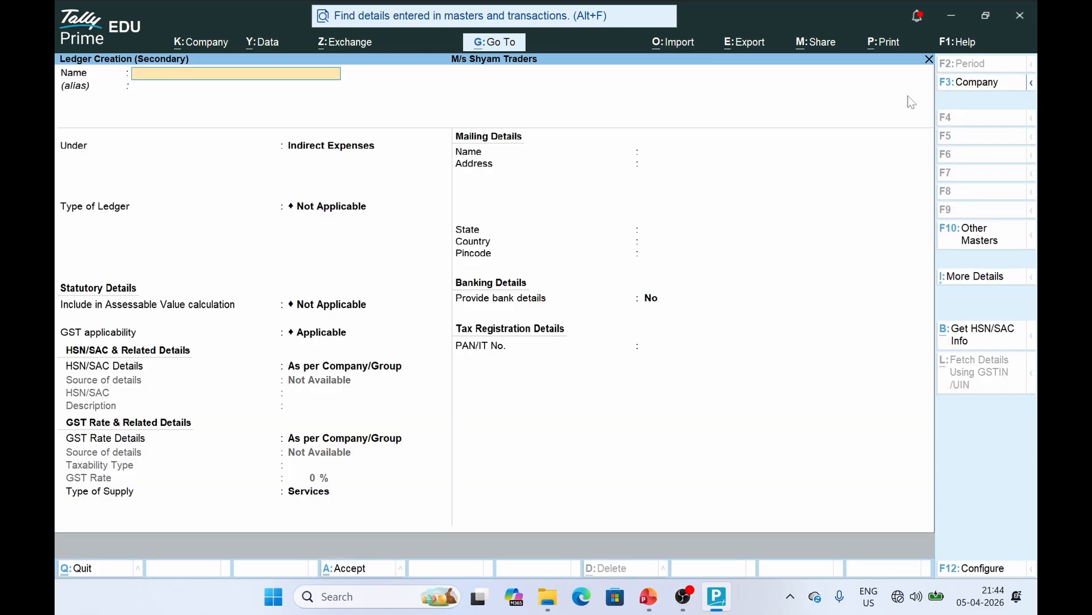
pyautogui.write('MACHINARY A/C')
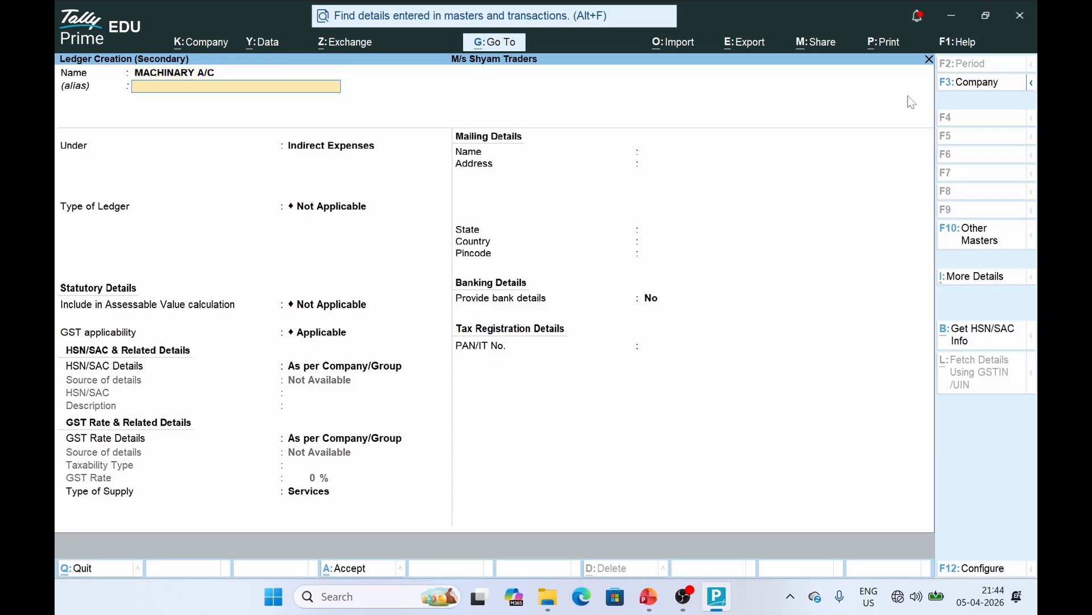
pyautogui.press('Return')
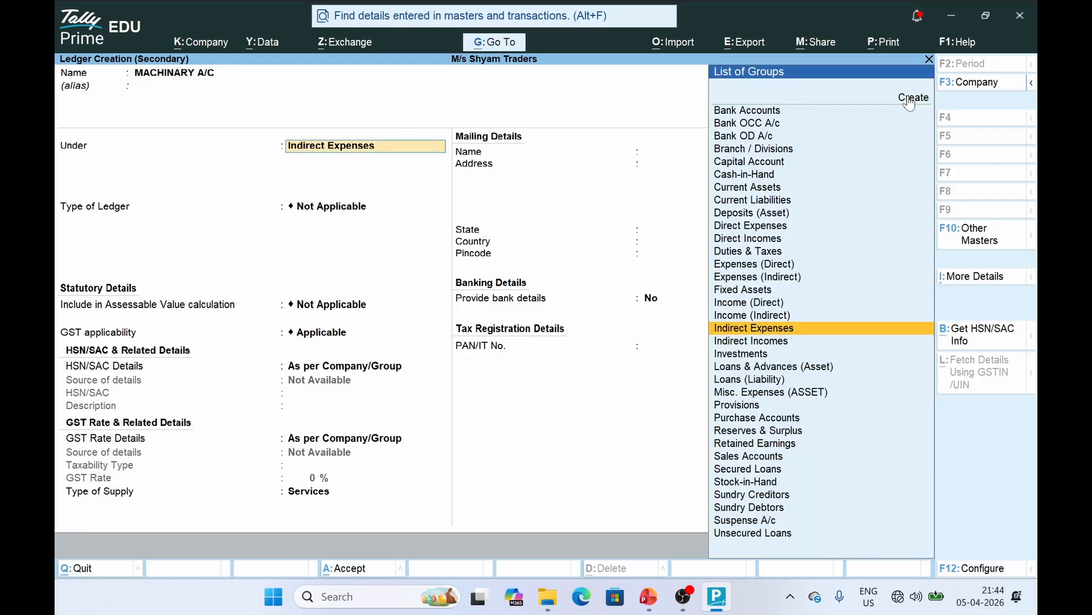
pyautogui.write('FIXE')
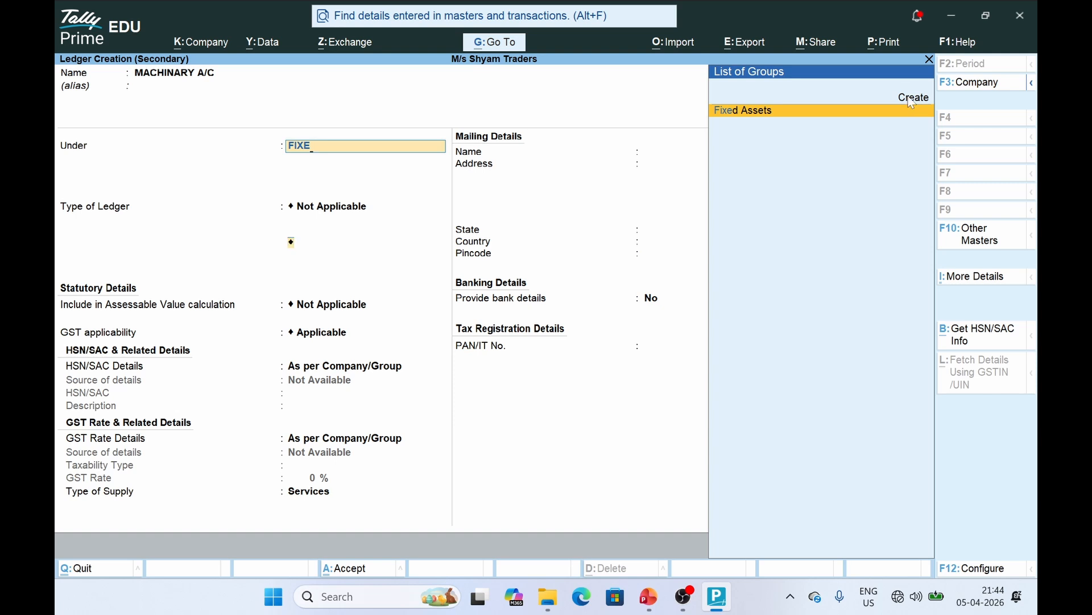
pyautogui.press('Return')
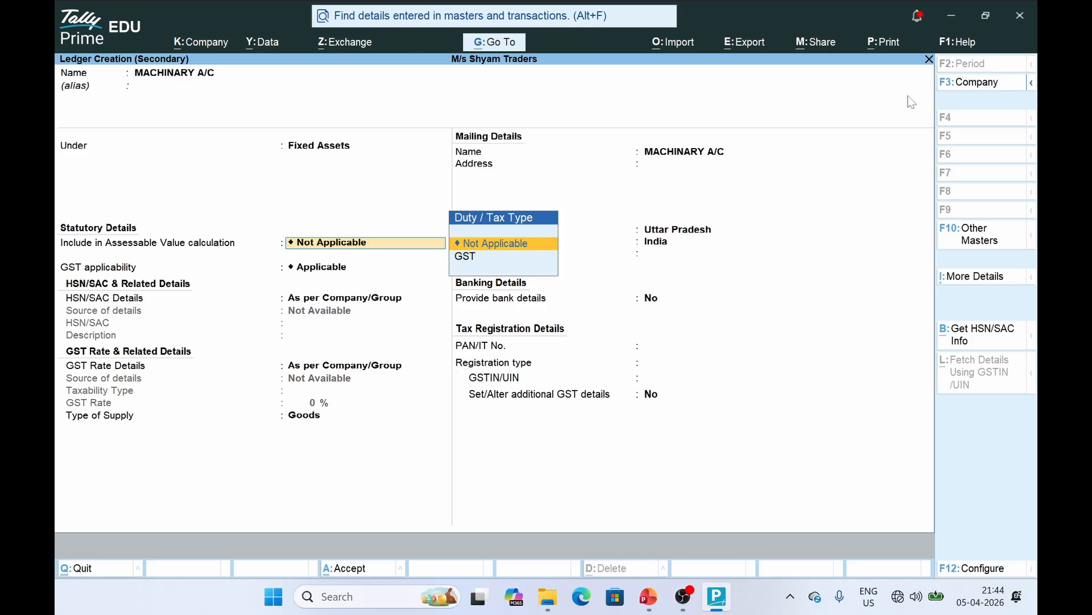
pyautogui.hotkey('ctrl', 'a')
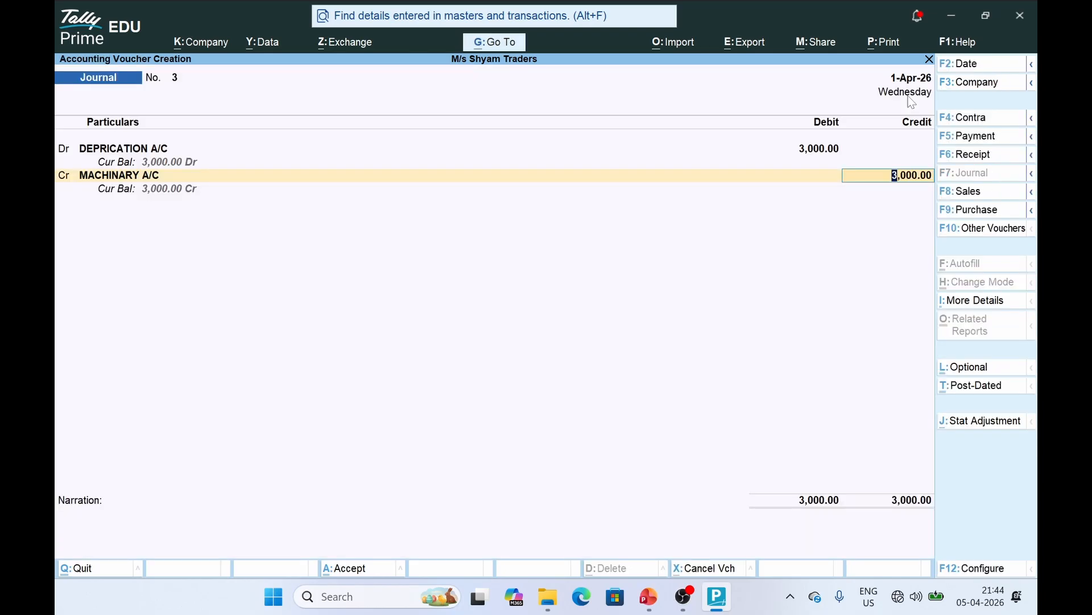
pyautogui.hotkey('ctrl', 'a')
pyautogui.hotkey('alt', 'Tab')
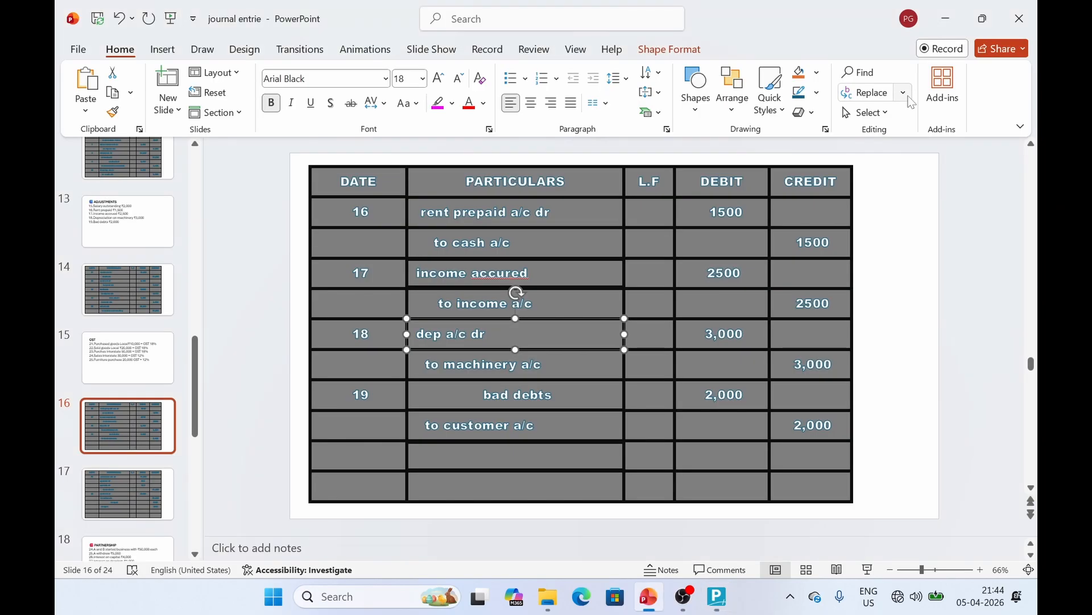
# Create the BAD DEBTS ledger under Indirect Expenses from journal voucher 4
pyautogui.click(479, 392)
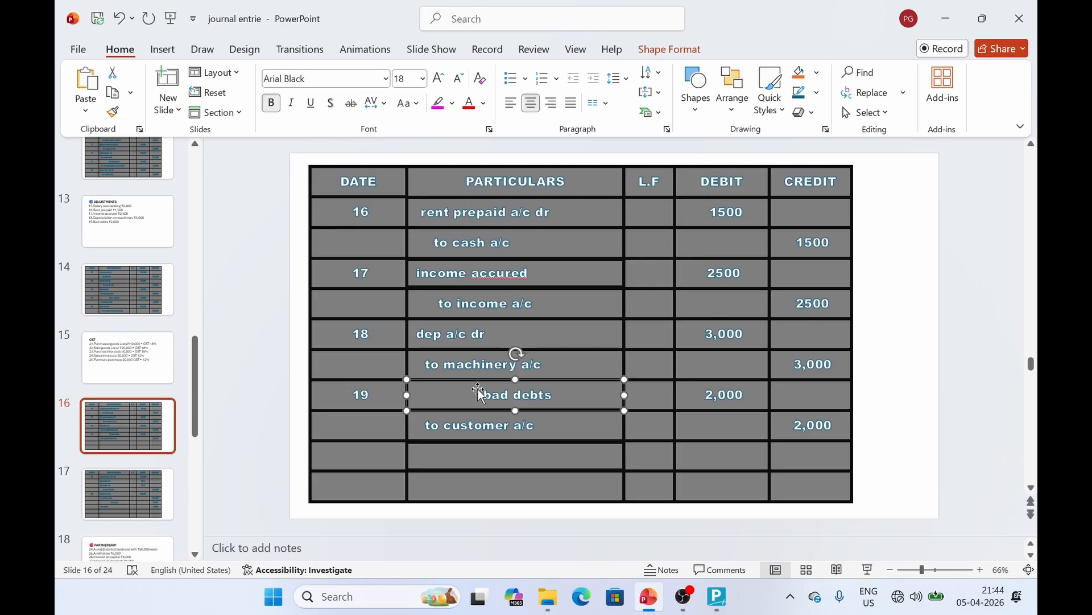
pyautogui.hotkey('alt', 'Tab')
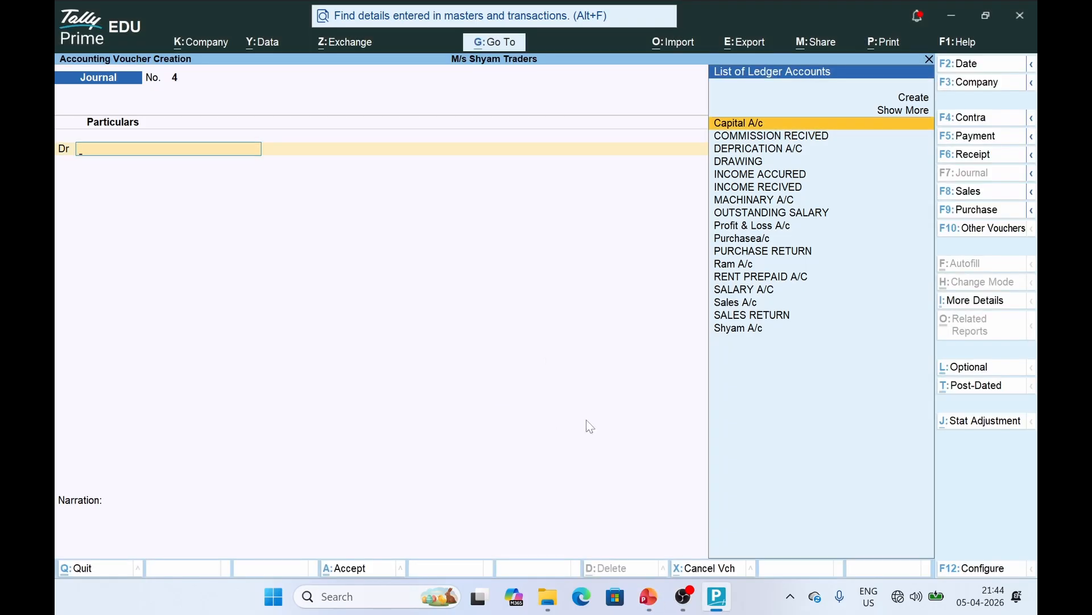
pyautogui.click(919, 102)
pyautogui.write('BAD')
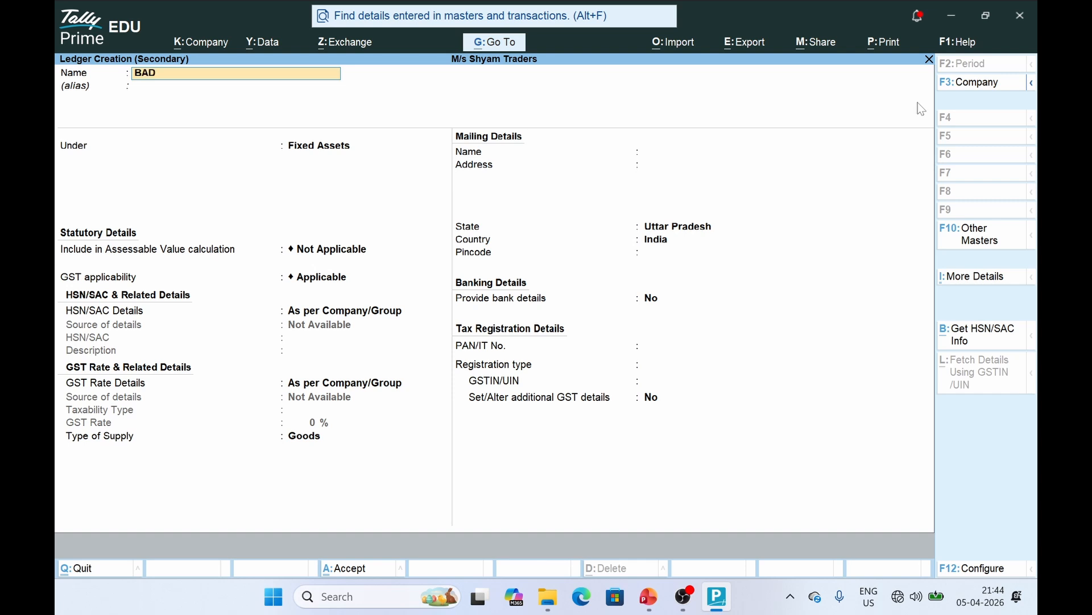
pyautogui.write(' DEBTS')
pyautogui.press('Return')
pyautogui.press('Return')
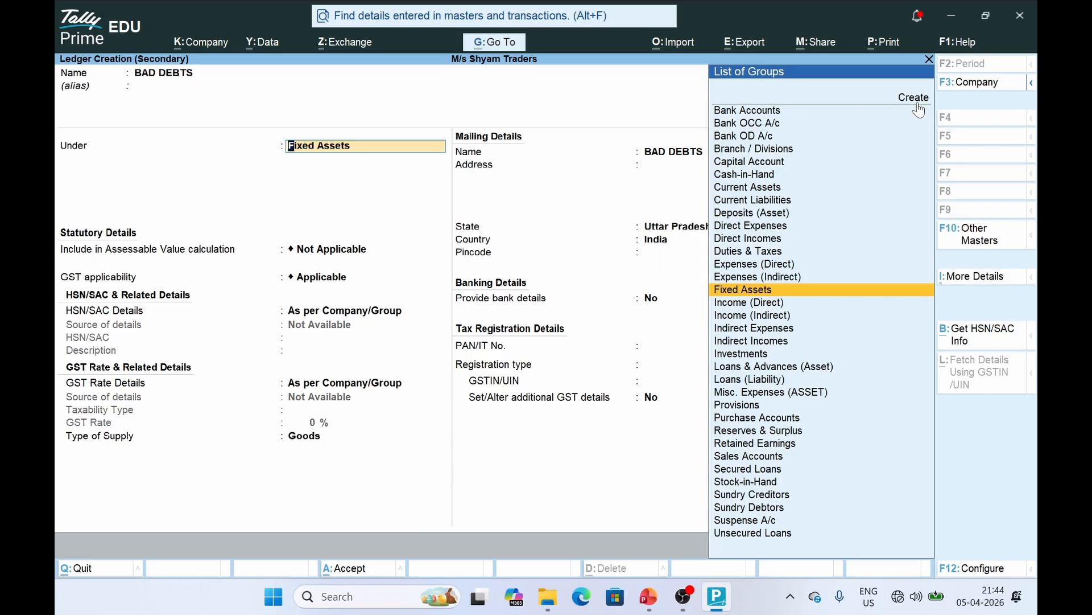
pyautogui.write('K')
pyautogui.press('BackSpace')
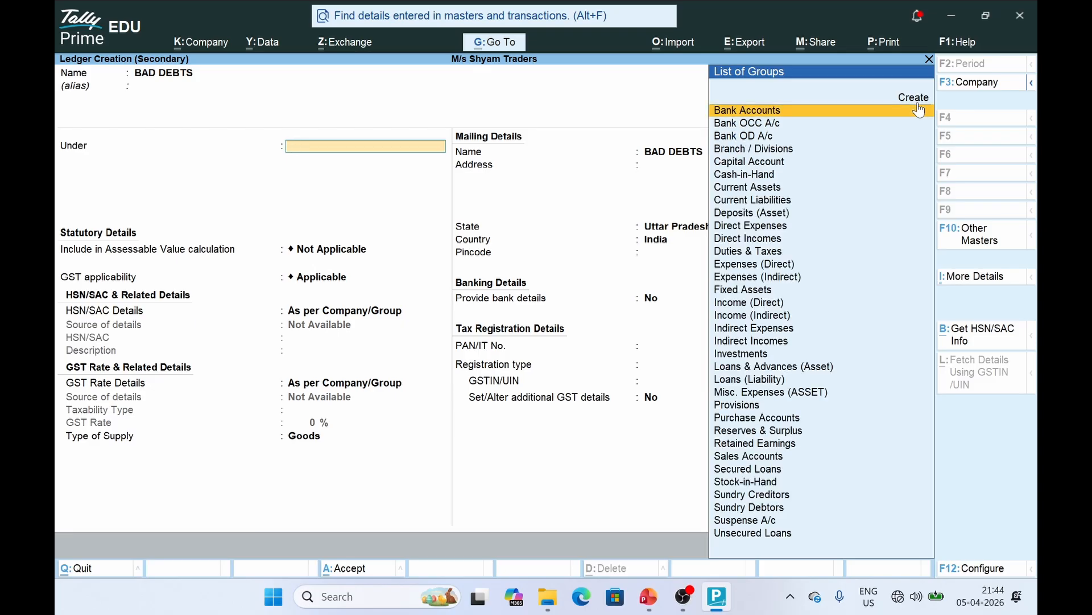
pyautogui.write('INDI')
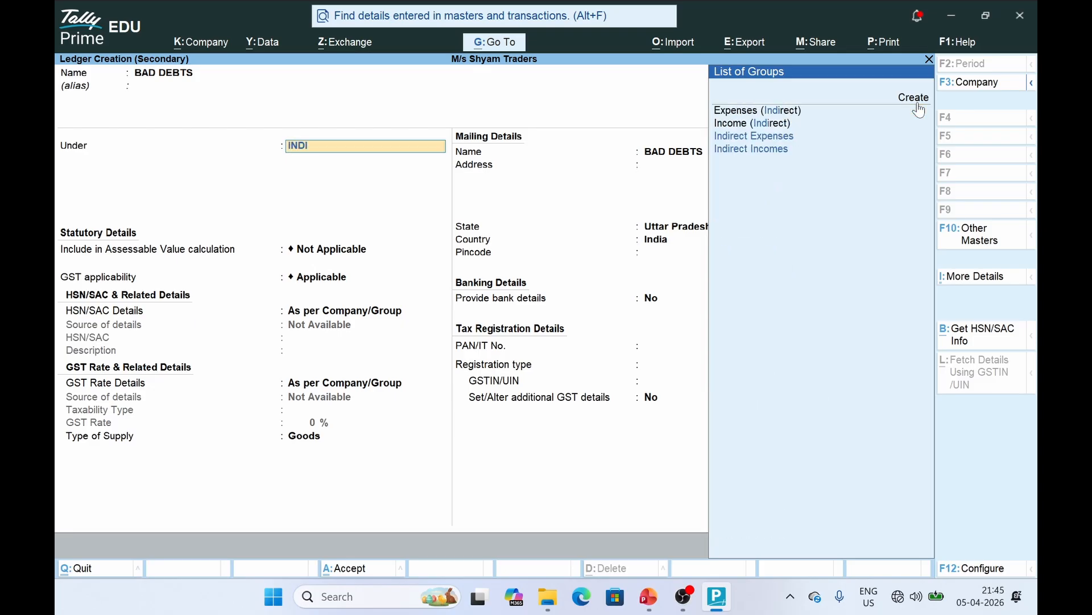
pyautogui.write('R')
pyautogui.press('Down')
pyautogui.press('Down')
pyautogui.press('Up')
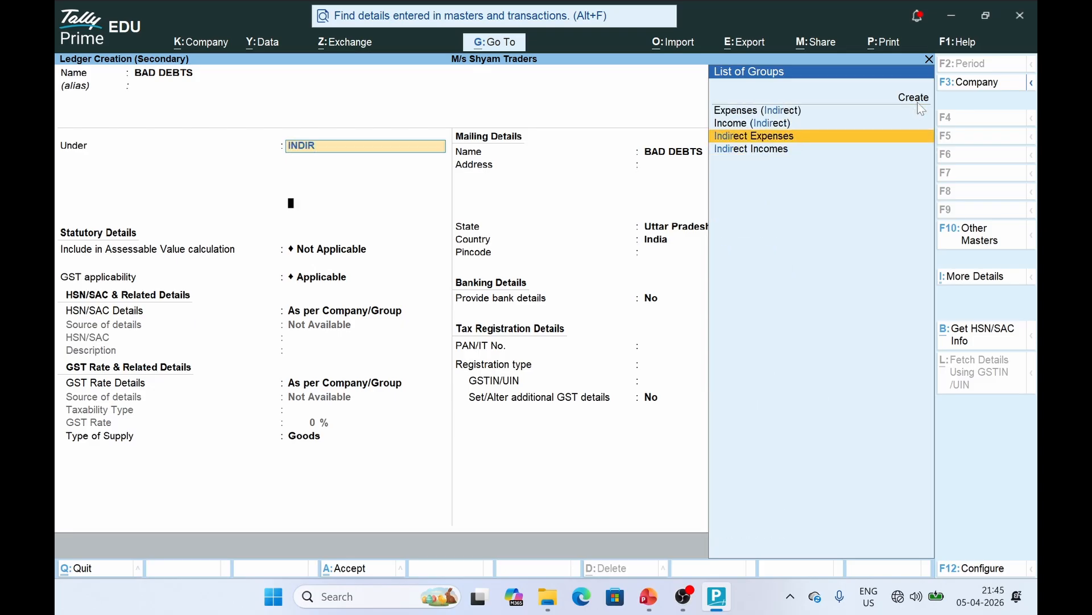
pyautogui.press('Return')
pyautogui.hotkey('ctrl', 'a')
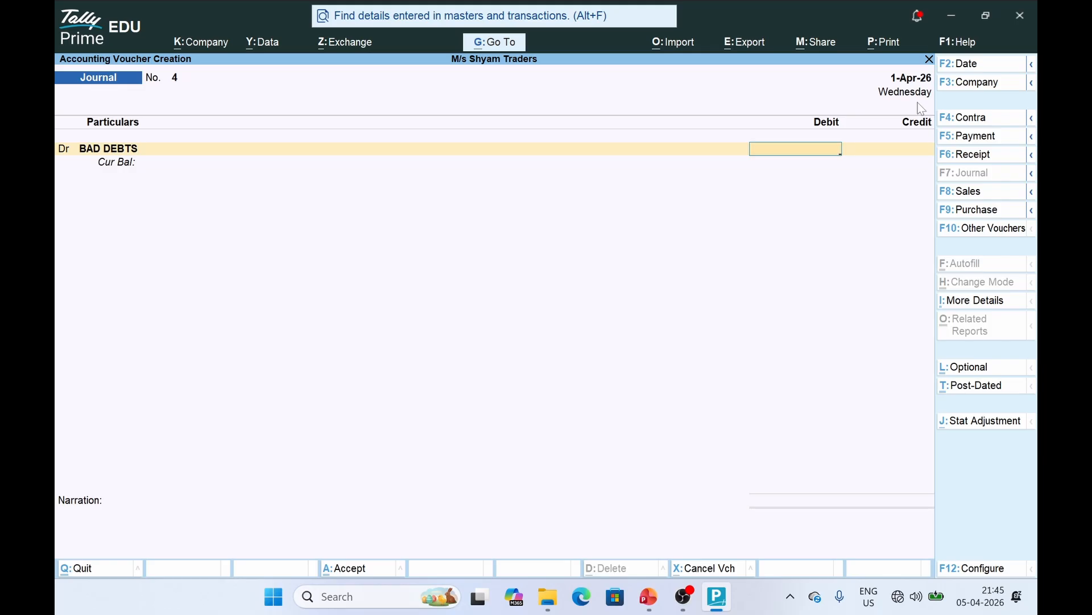
# Debit BAD DEBTS 2,000, credit a new customer ledger under Sundry Debtors, and save
pyautogui.hotkey('alt', 'Tab')
pyautogui.hotkey('alt', 'Tab')
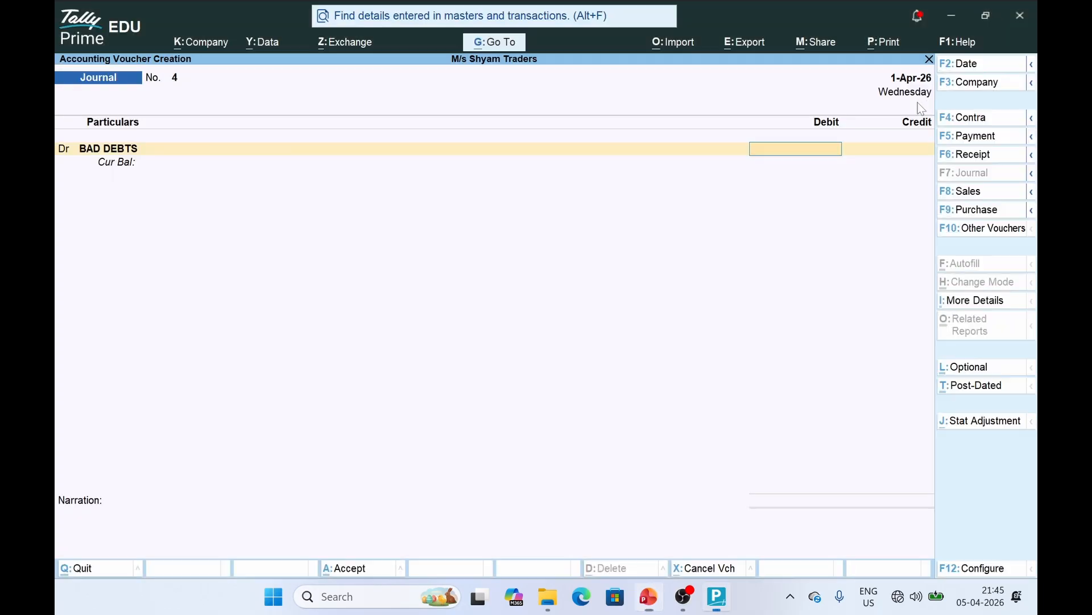
pyautogui.write('2000')
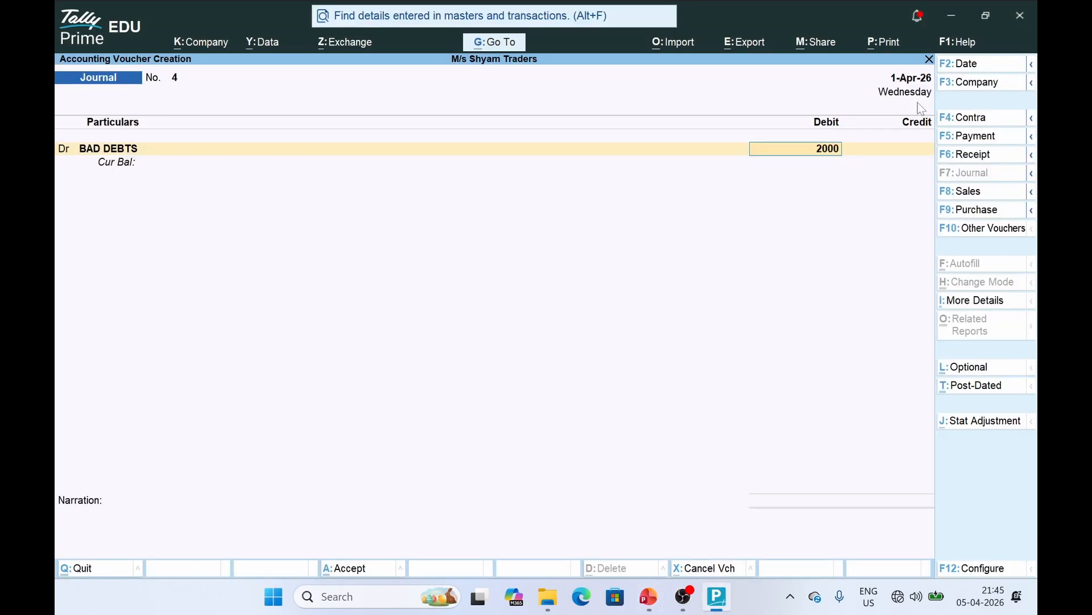
pyautogui.press('Return')
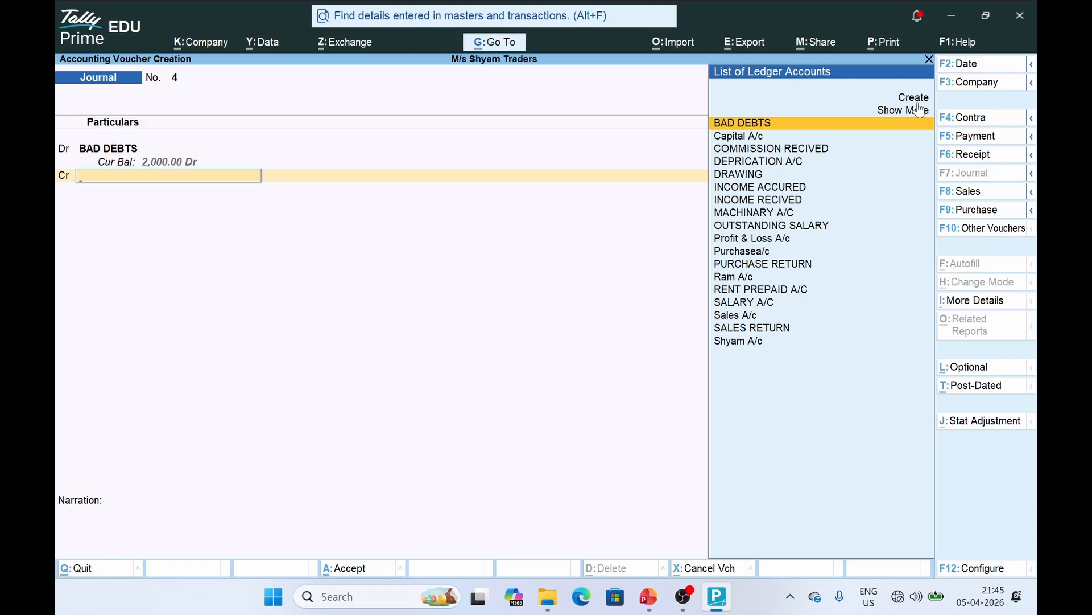
pyautogui.write('CU')
pyautogui.press('Up')
pyautogui.press('Up')
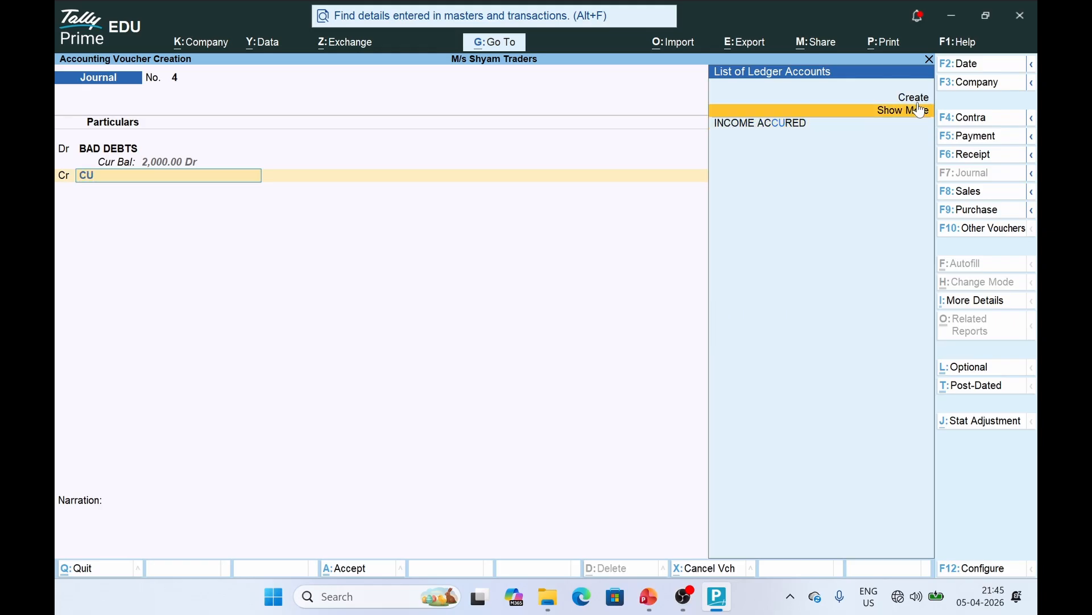
pyautogui.press('Return')
pyautogui.write('C')
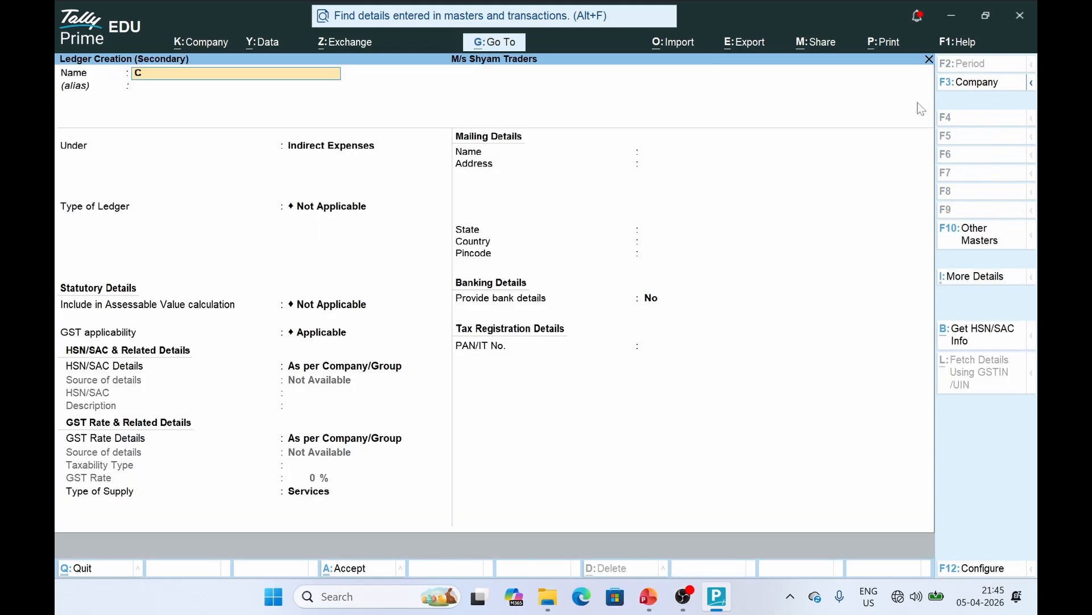
pyautogui.write('USTOMER (SOHAN')
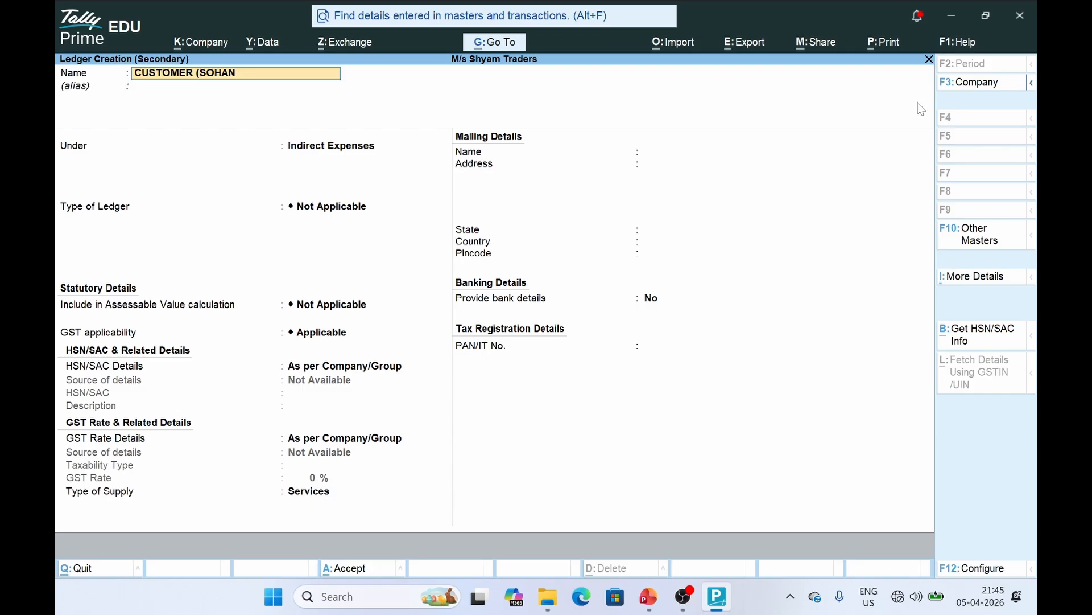
pyautogui.write(')')
pyautogui.press('Return')
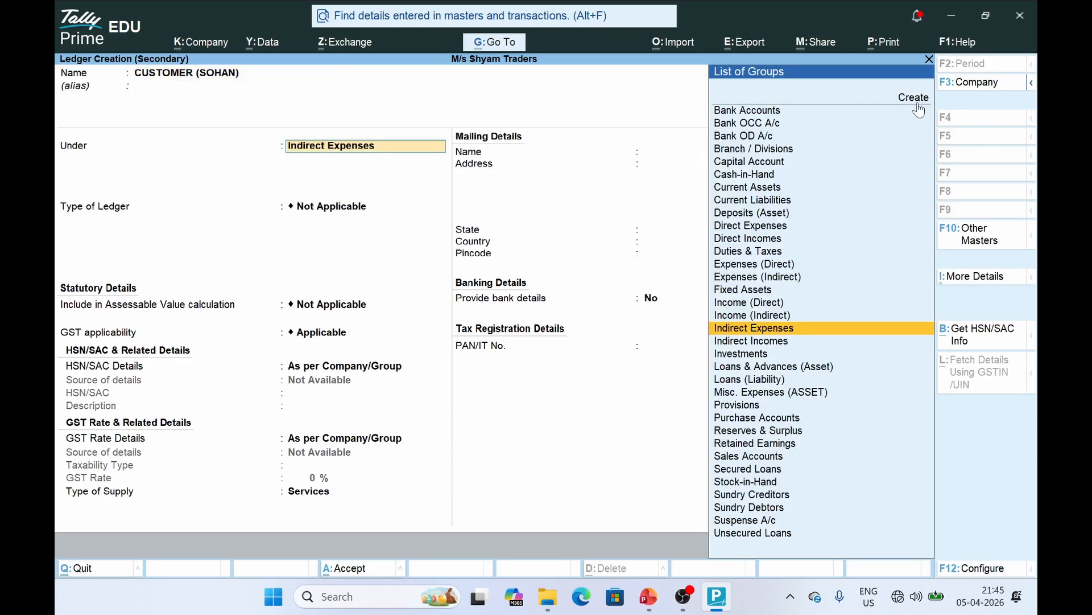
pyautogui.write('SUN')
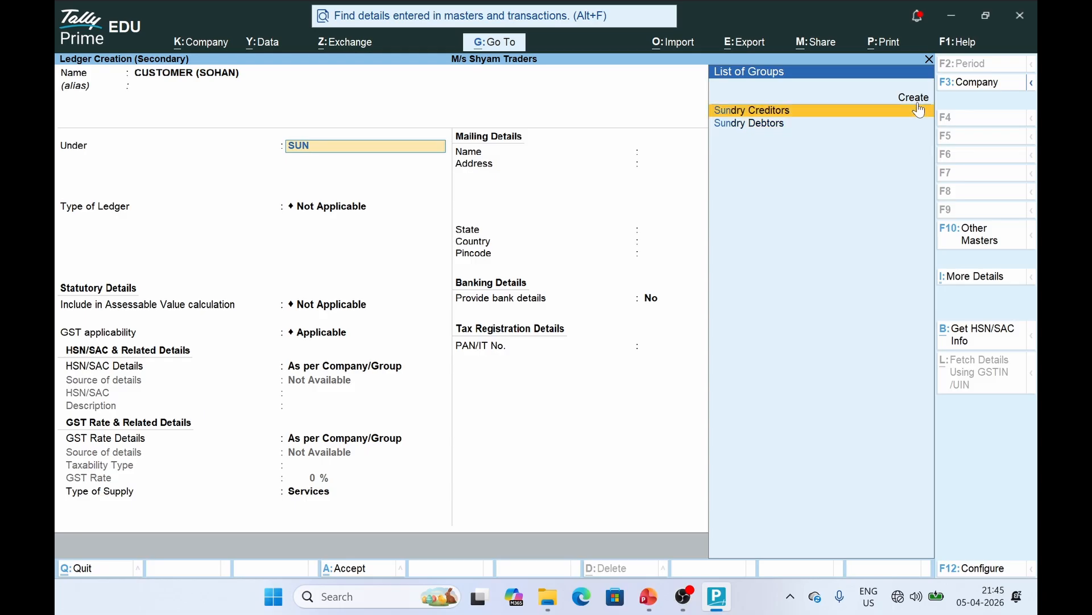
pyautogui.press('Down')
pyautogui.press('Return')
pyautogui.hotkey('ctrl', 'a')
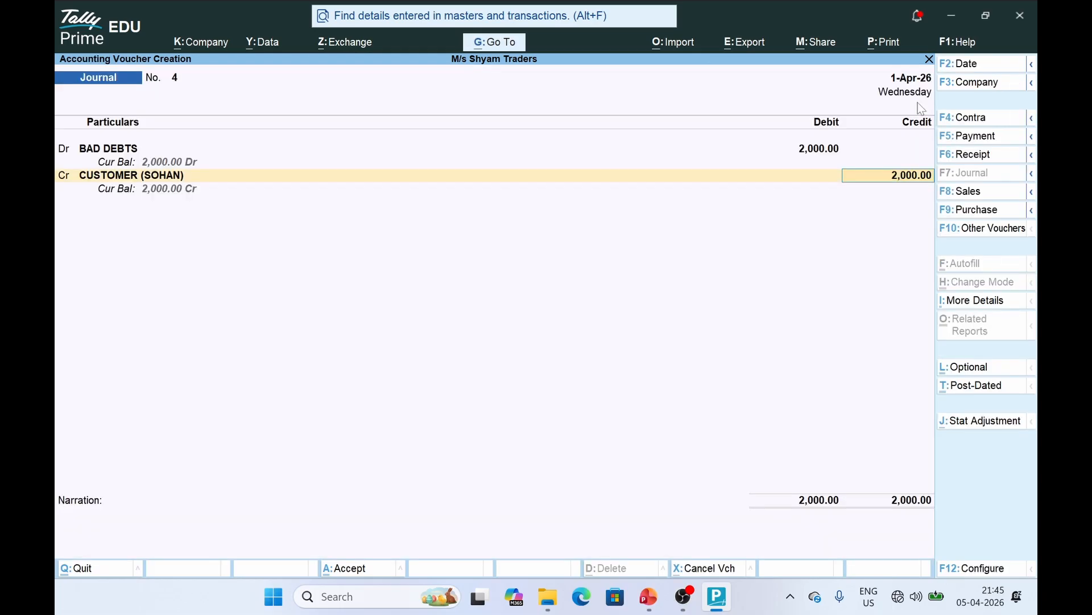
pyautogui.press('Return')
pyautogui.press('Return')
pyautogui.press('Return')
pyautogui.press('Return')
pyautogui.press('Return')
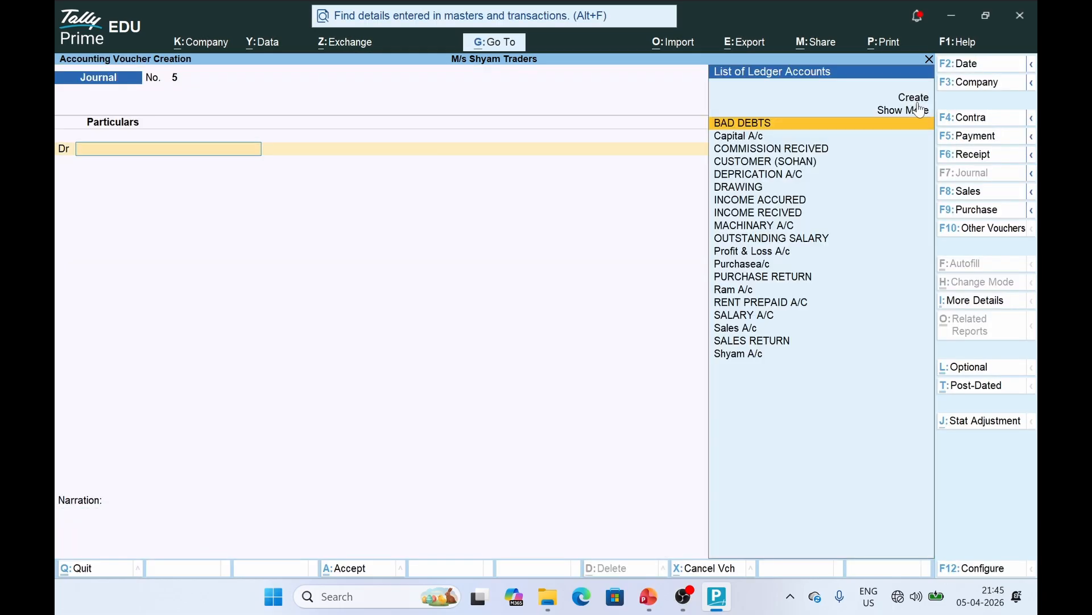
# Show slide 17's purchase a/c Dr entry with CGST/SGST, then return to journal voucher 5
pyautogui.hotkey('alt', 'Tab')
pyautogui.click(121, 436)
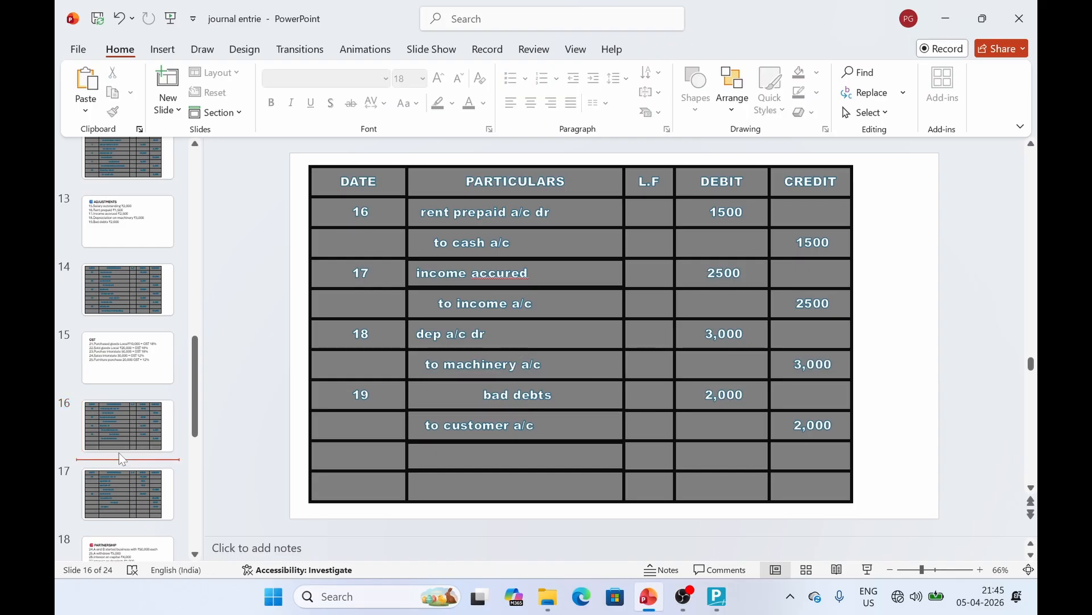
pyautogui.click(136, 491)
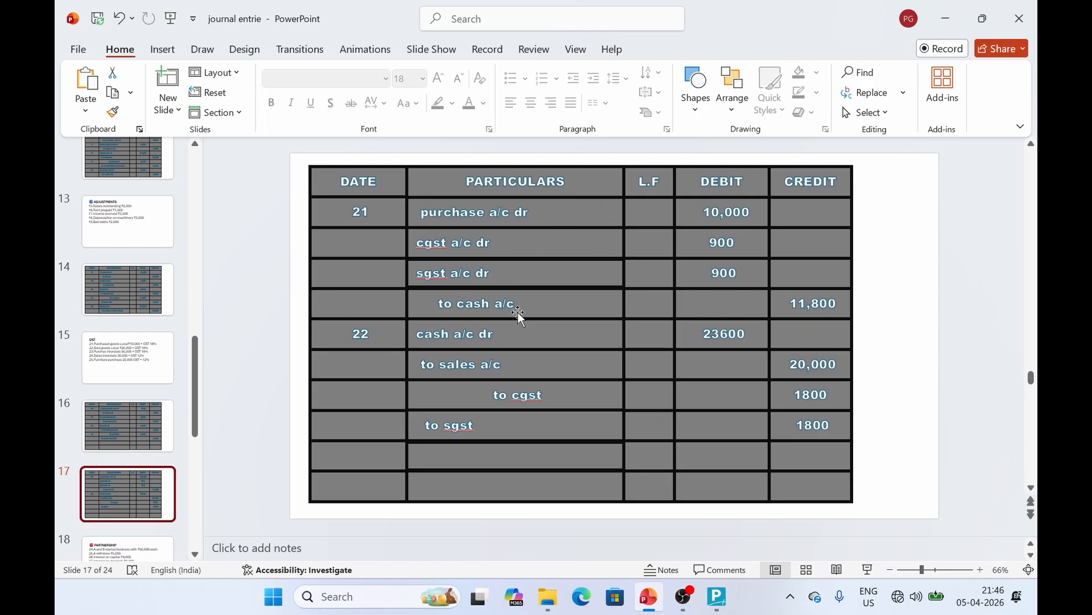
pyautogui.click(510, 205)
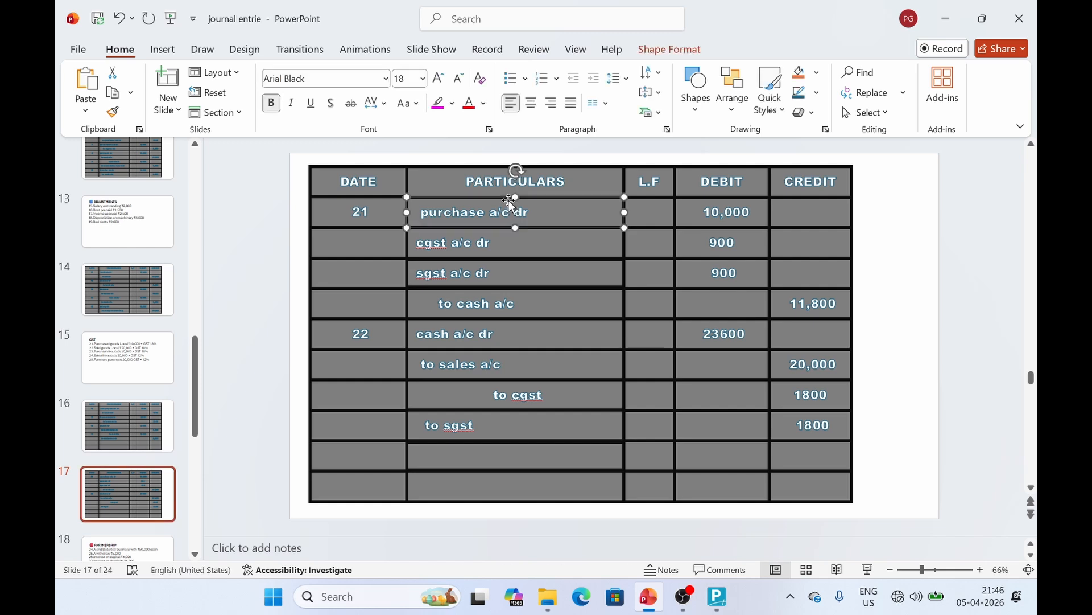
pyautogui.click(722, 601)
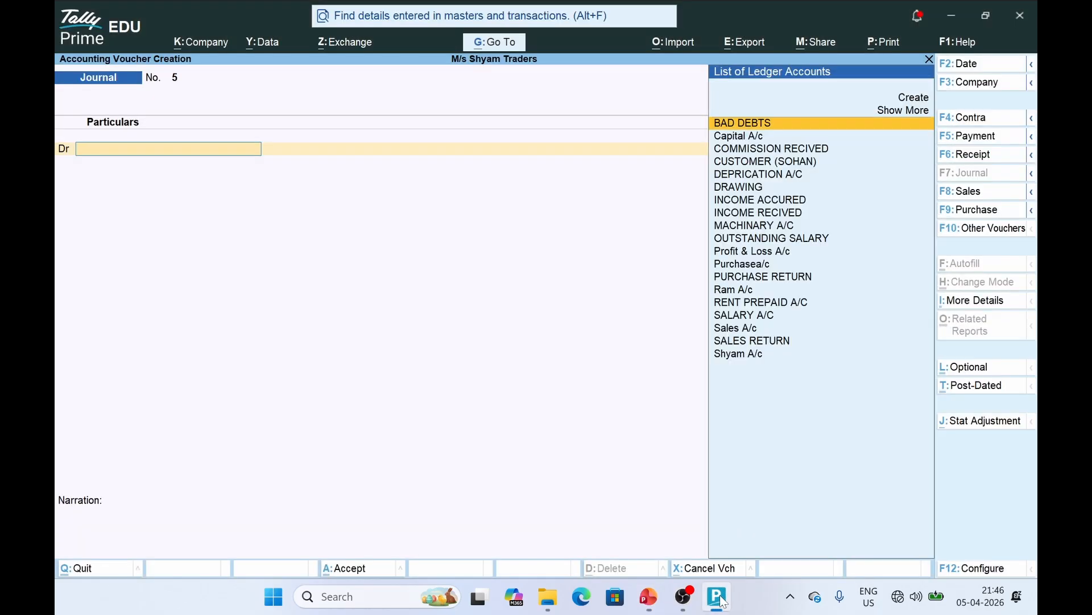
# Switch to a Purchase voucher in As Voucher mode and skip the invoice number and date
pyautogui.click(970, 204)
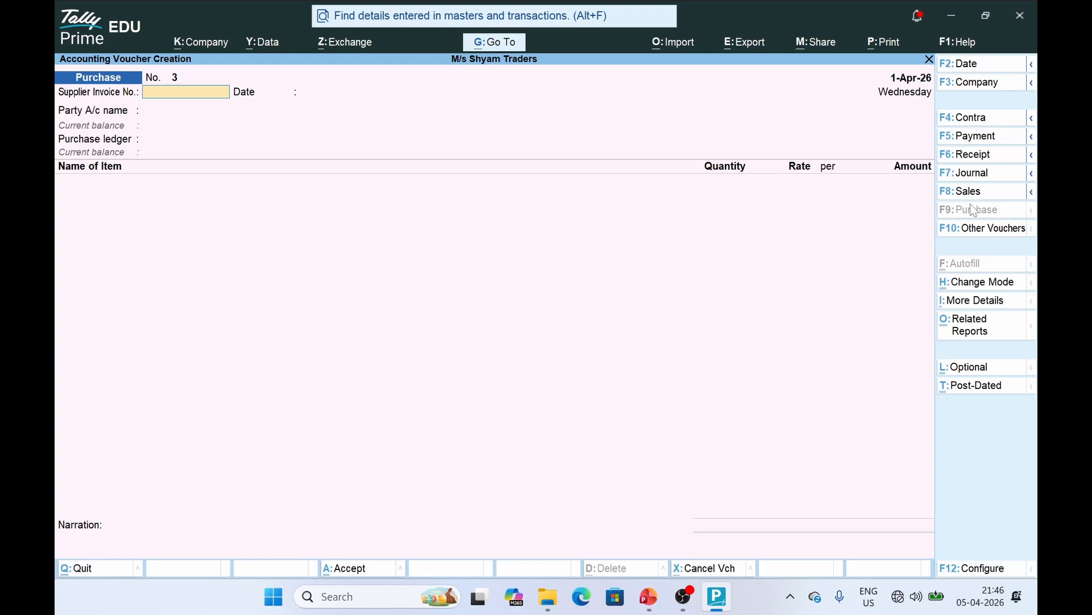
pyautogui.click(978, 283)
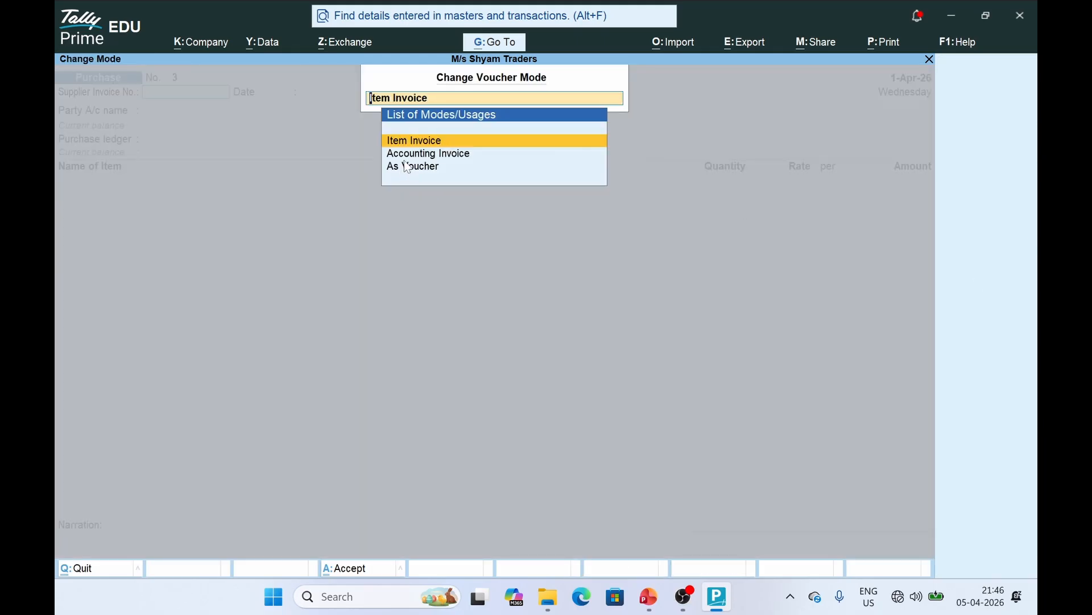
pyautogui.press('Down')
pyautogui.press('Down')
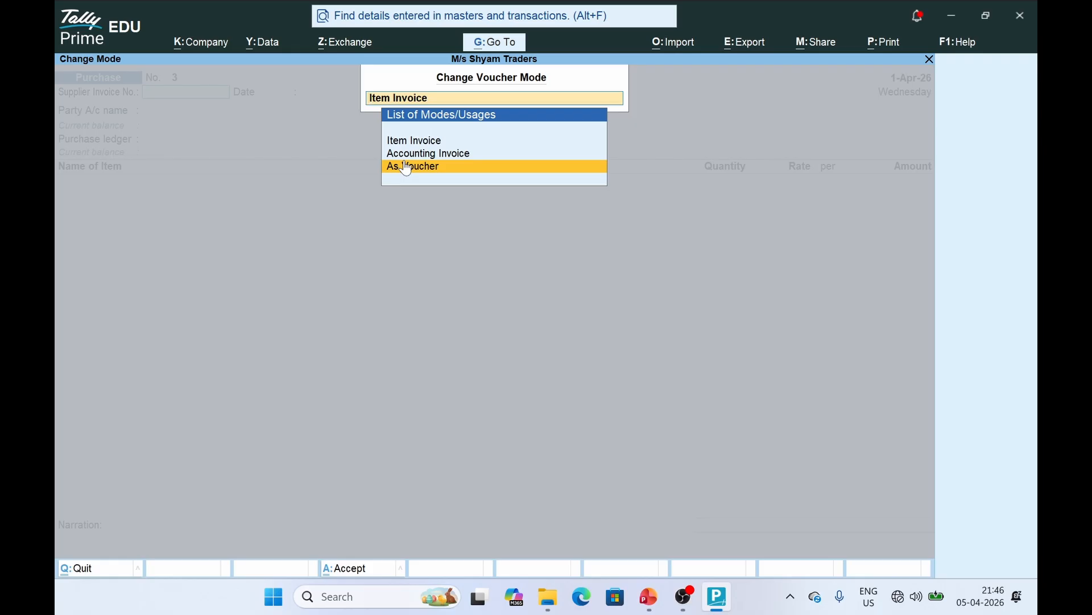
pyautogui.click(406, 167)
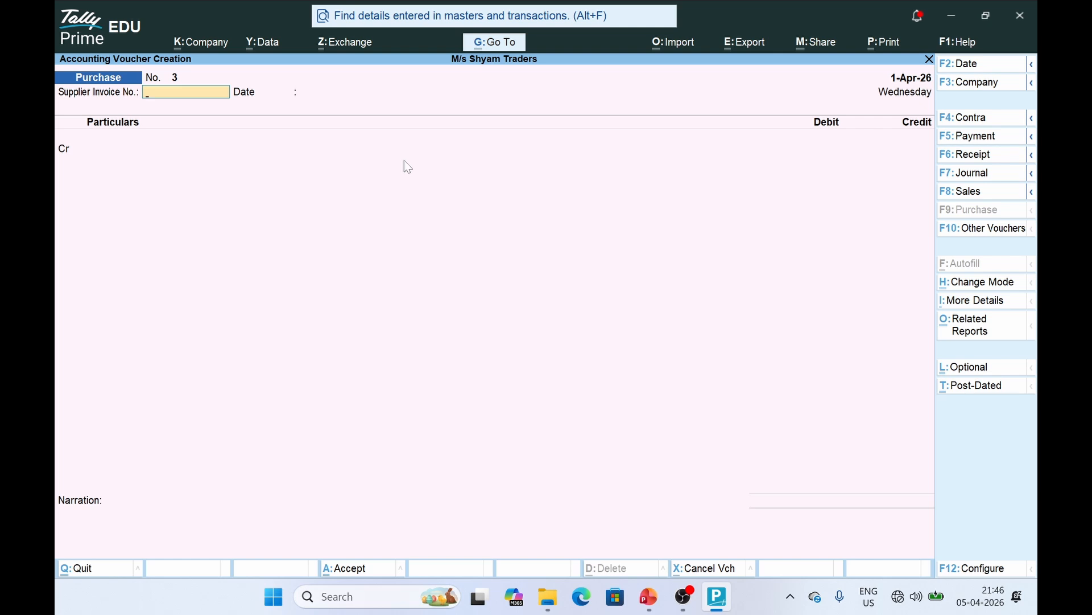
pyautogui.press('Return')
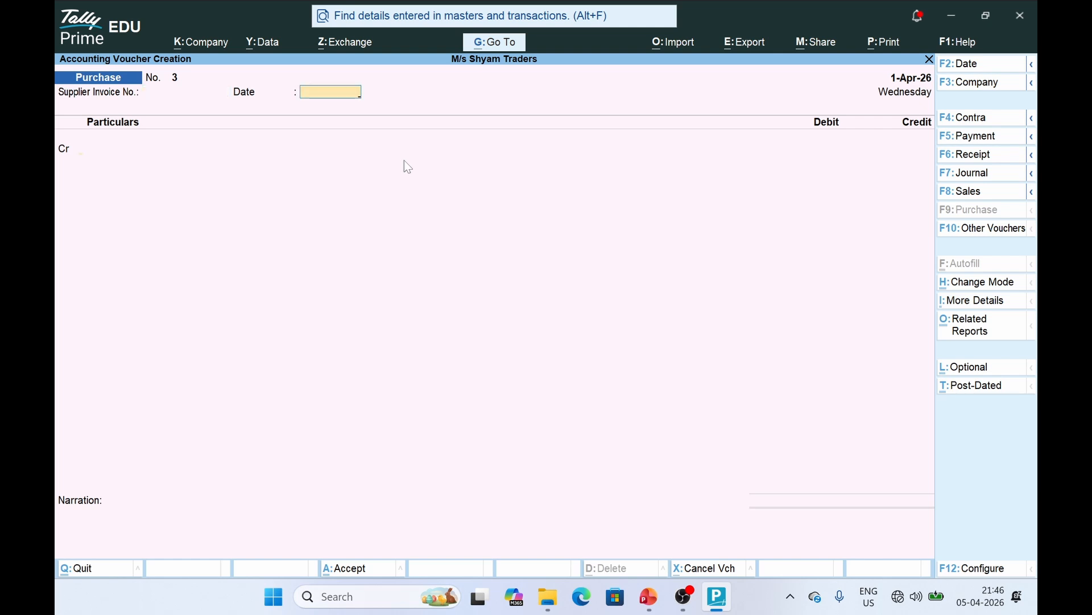
pyautogui.press('Return')
pyautogui.hotkey('alt', 'Tab')
pyautogui.hotkey('alt', 'Tab')
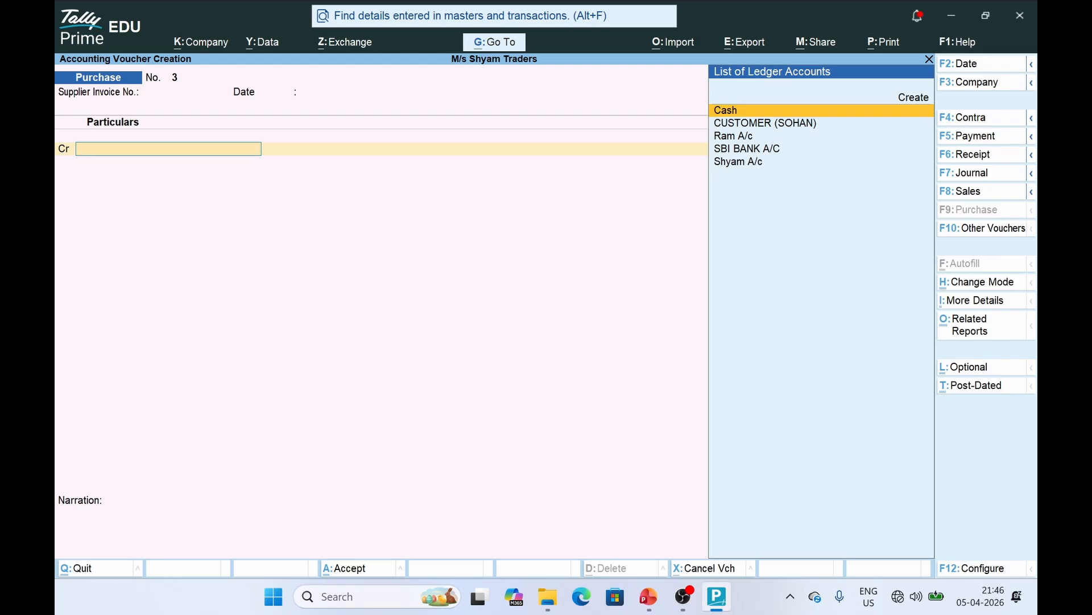
pyautogui.hotkey('alt', 'Tab')
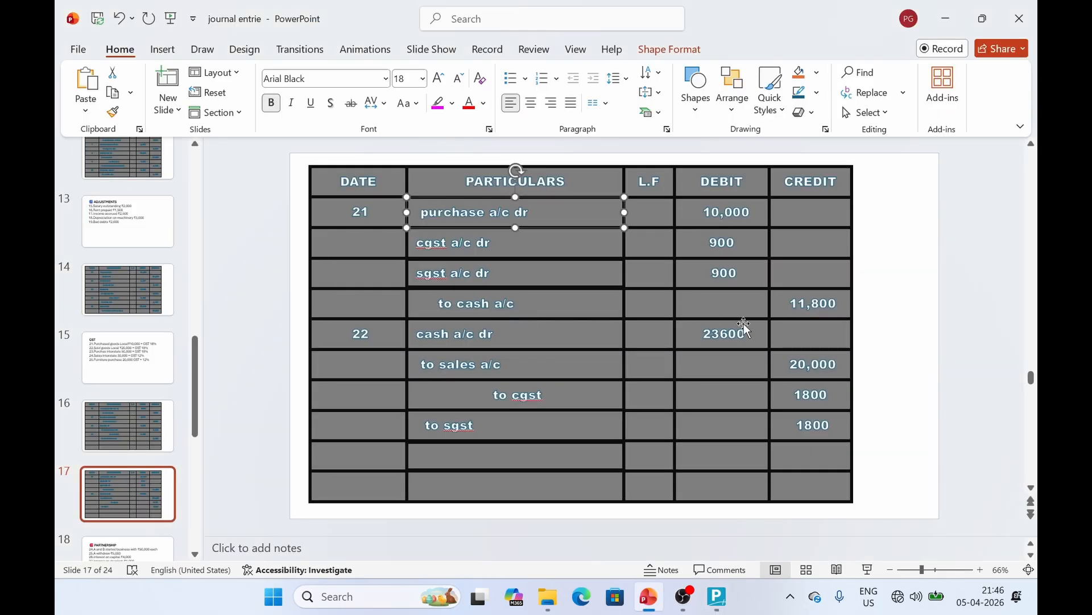
pyautogui.hotkey('alt', 'Tab')
# Credit Cash 11,800 and debit Purchasea/c 10,000, skipping inventory allocation
pyautogui.press('Return')
pyautogui.press('Return')
pyautogui.press('Return')
pyautogui.press('Return')
pyautogui.press('Return')
pyautogui.press('Return')
pyautogui.press('Return')
pyautogui.press('Return')
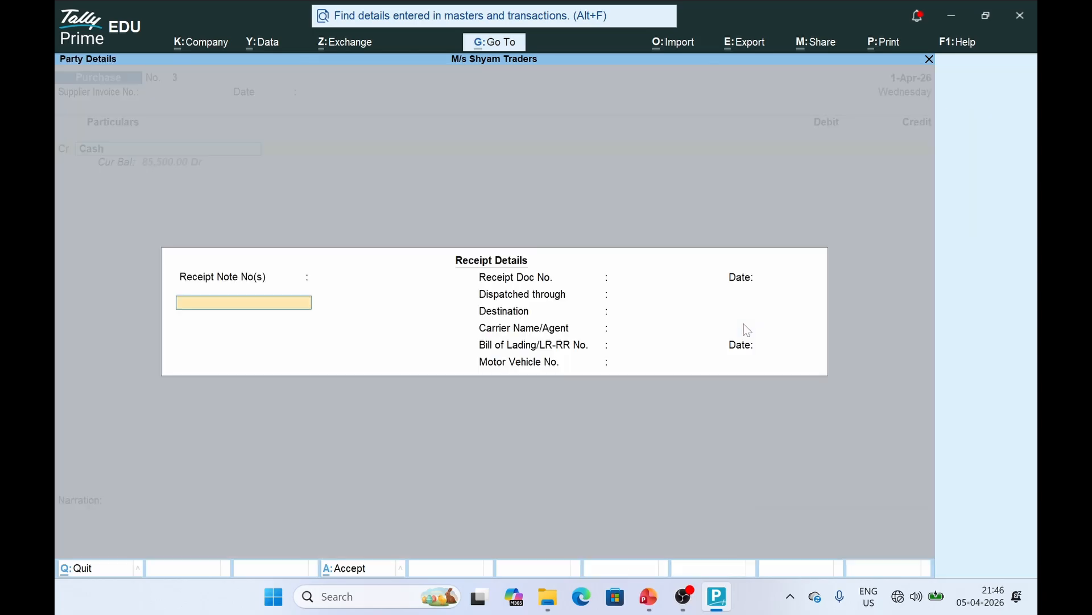
pyautogui.press('Return')
pyautogui.press('Return')
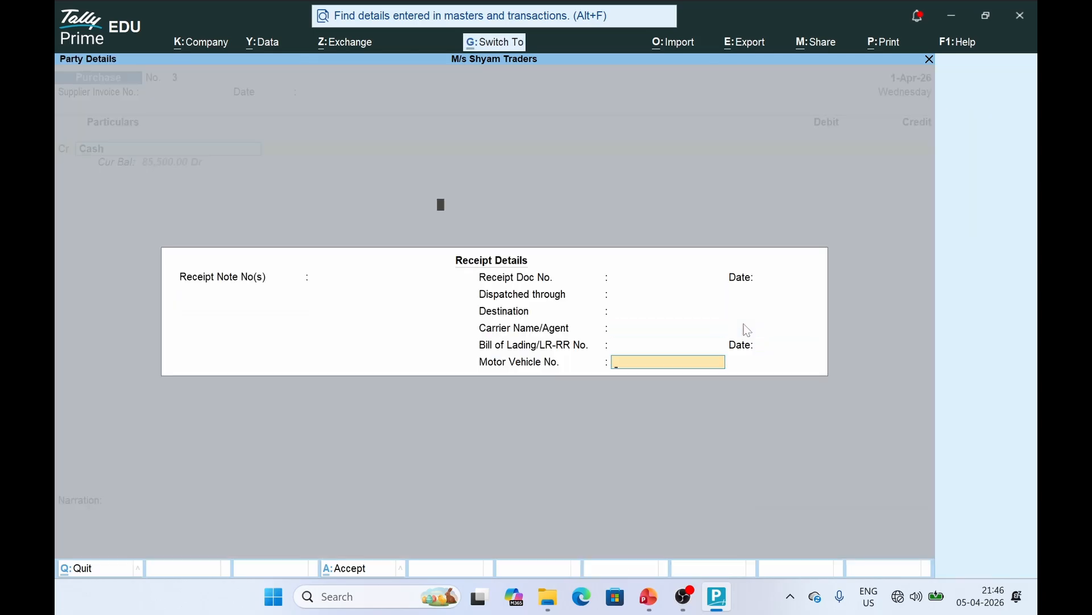
pyautogui.write('11')
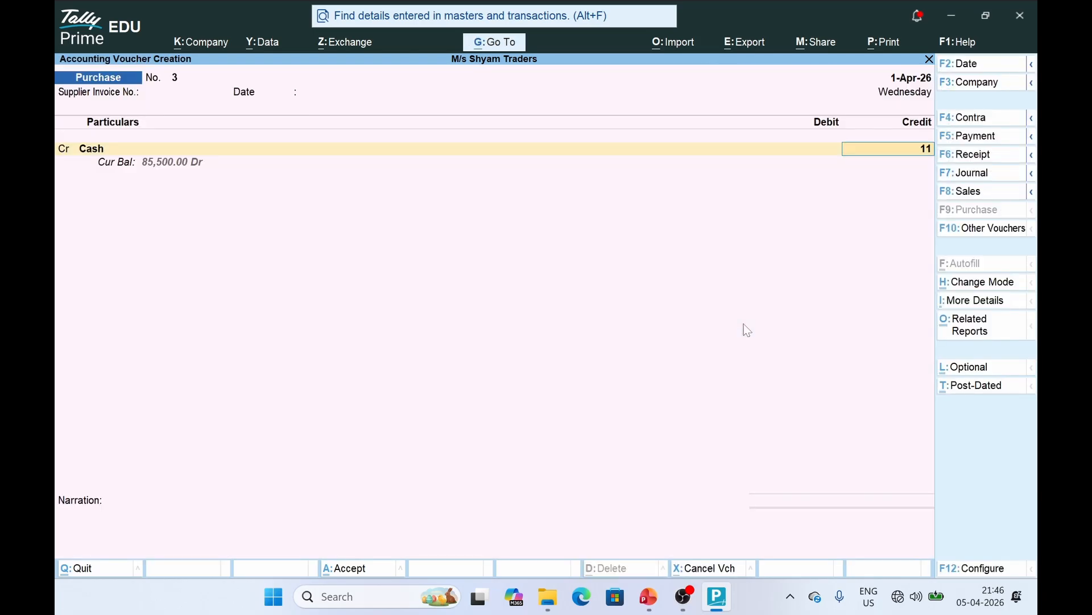
pyautogui.write('800')
pyautogui.press('Return')
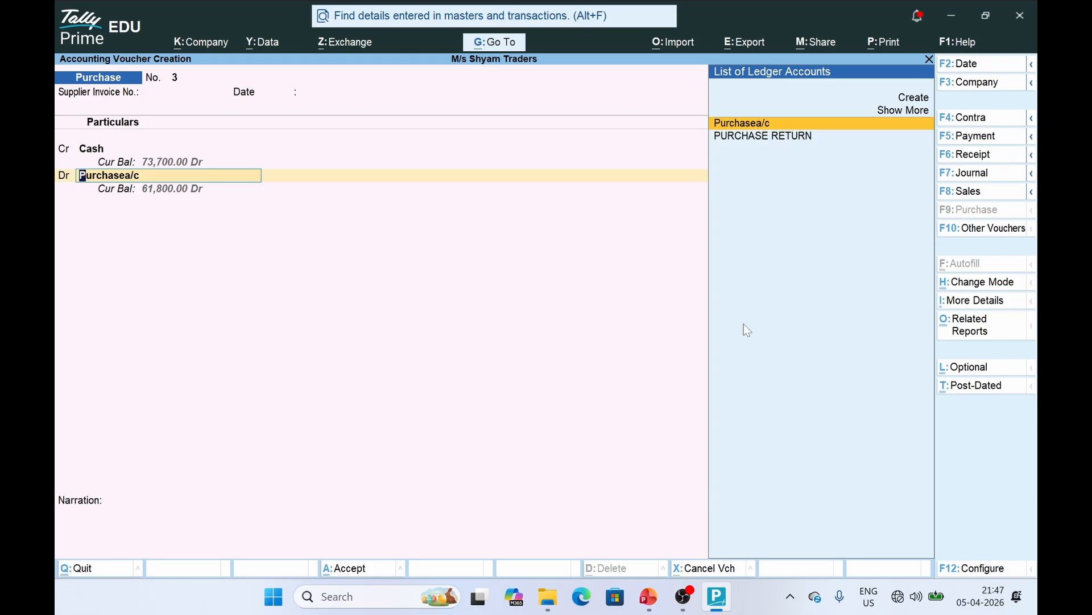
pyautogui.press('Return')
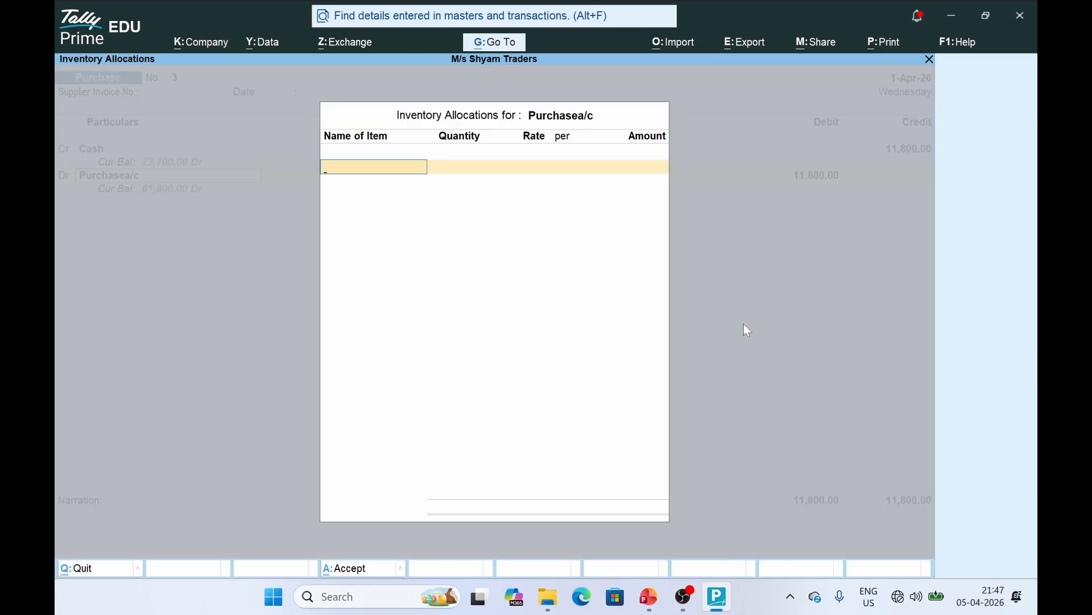
pyautogui.press('Escape')
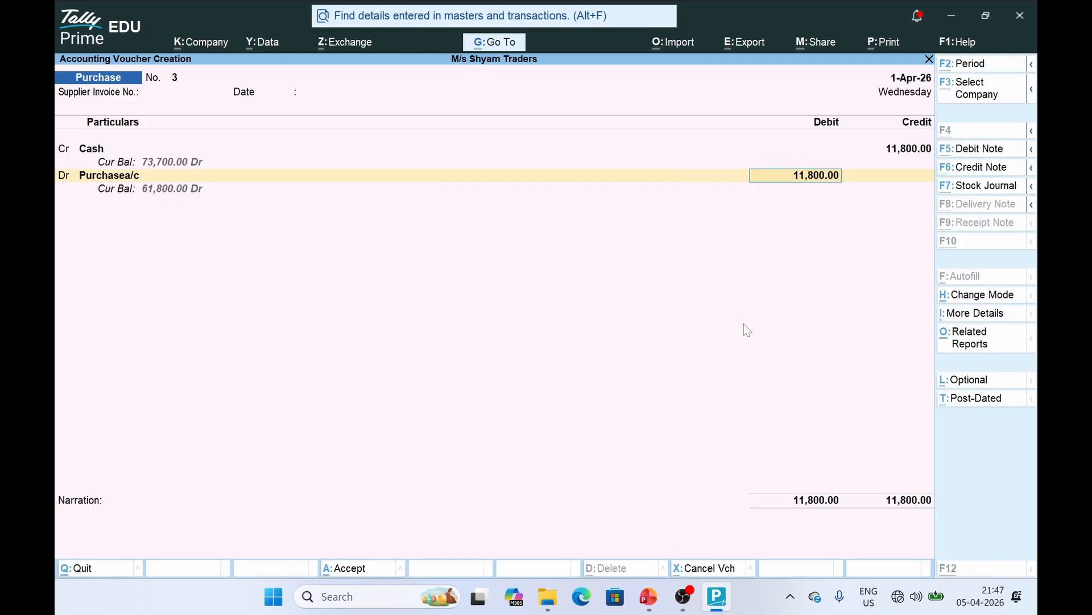
pyautogui.hotkey('alt', 'Tab')
pyautogui.hotkey('alt', 'Tab')
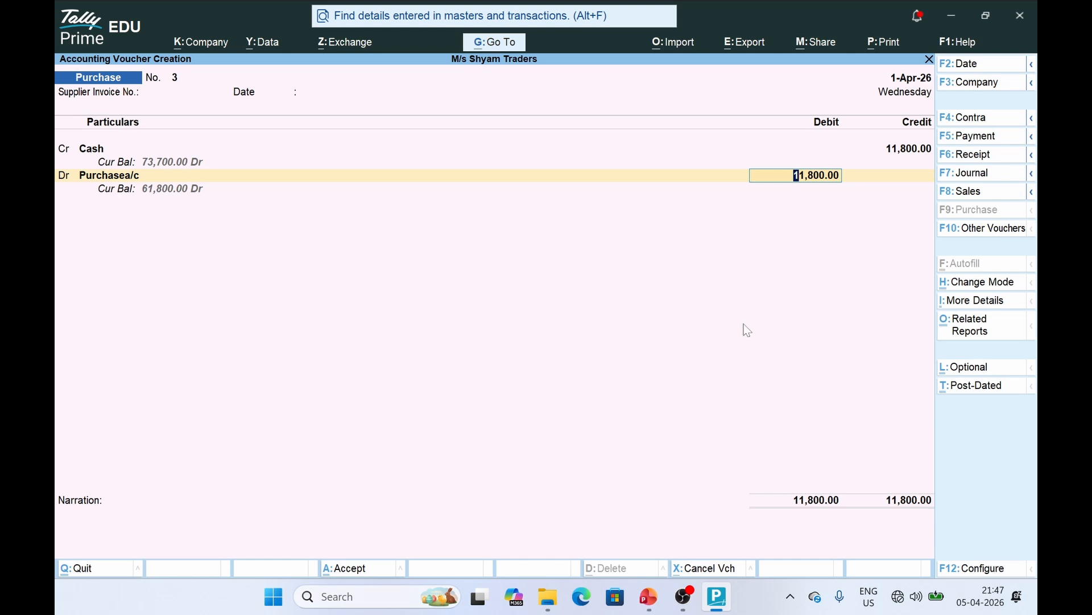
pyautogui.write('10,000')
pyautogui.press('Return')
pyautogui.press('Return')
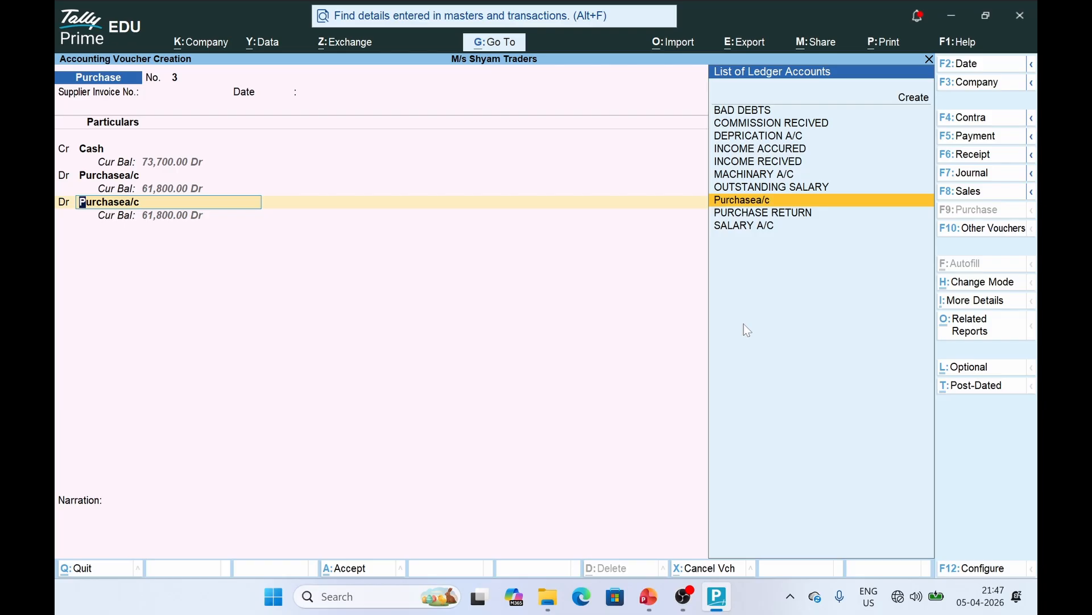
pyautogui.press('Up')
pyautogui.press('Up')
pyautogui.press('Up')
pyautogui.press('Up')
pyautogui.press('Up')
pyautogui.press('Up')
pyautogui.press('Up')
pyautogui.press('Up')
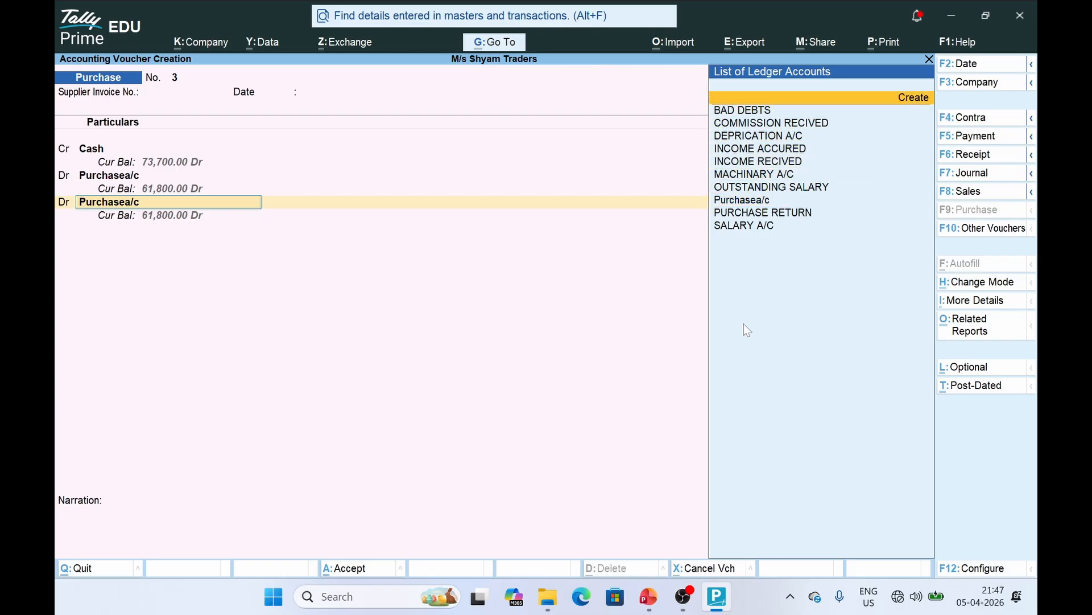
# Create CGST INPUT under Duties & Taxes (GST, CGST, 9%) and debit it 900
pyautogui.press('Return')
pyautogui.write('C')
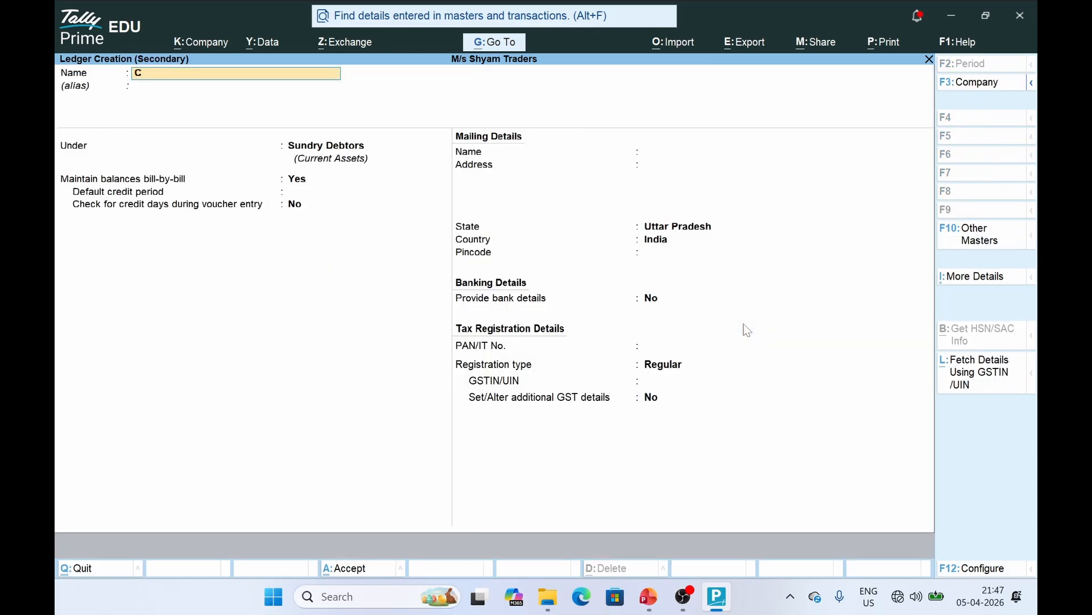
pyautogui.write('GST INPU')
pyautogui.press('Return')
pyautogui.press('Return')
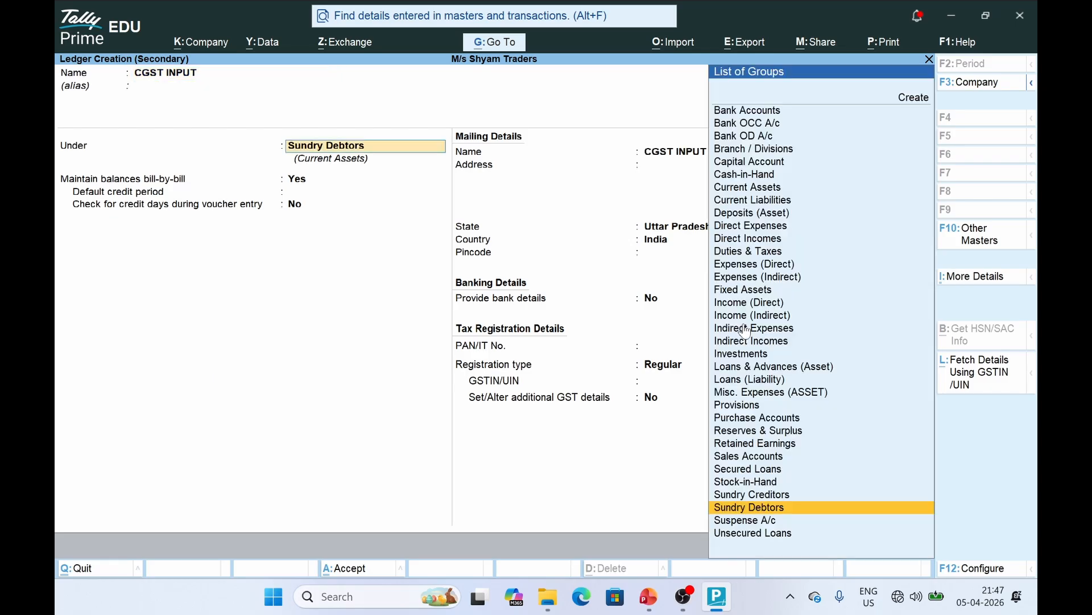
pyautogui.write('DUT')
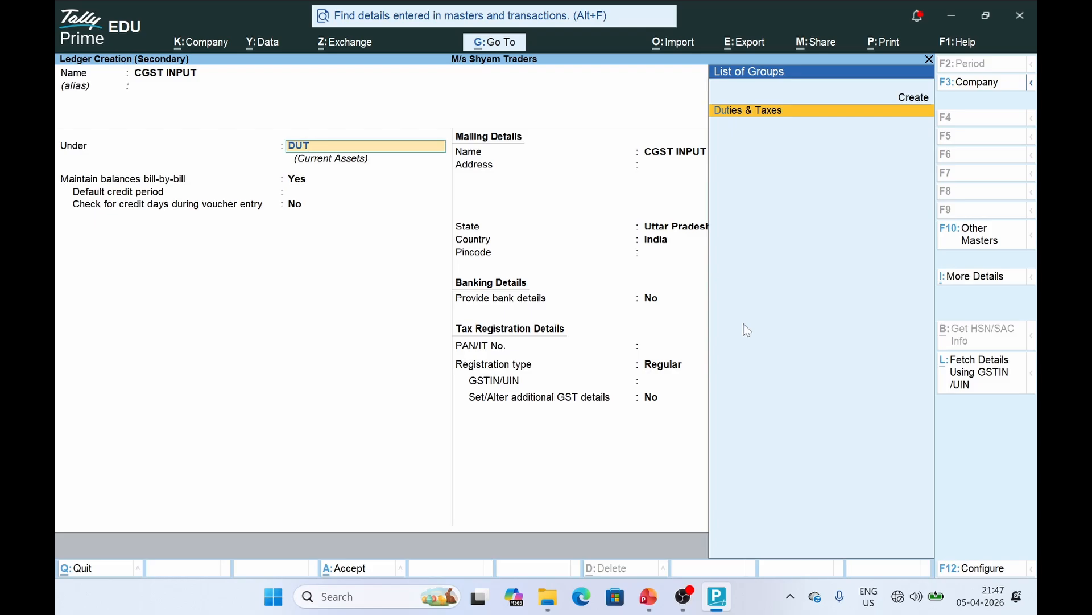
pyautogui.press('Return')
pyautogui.press('Up')
pyautogui.press('Return')
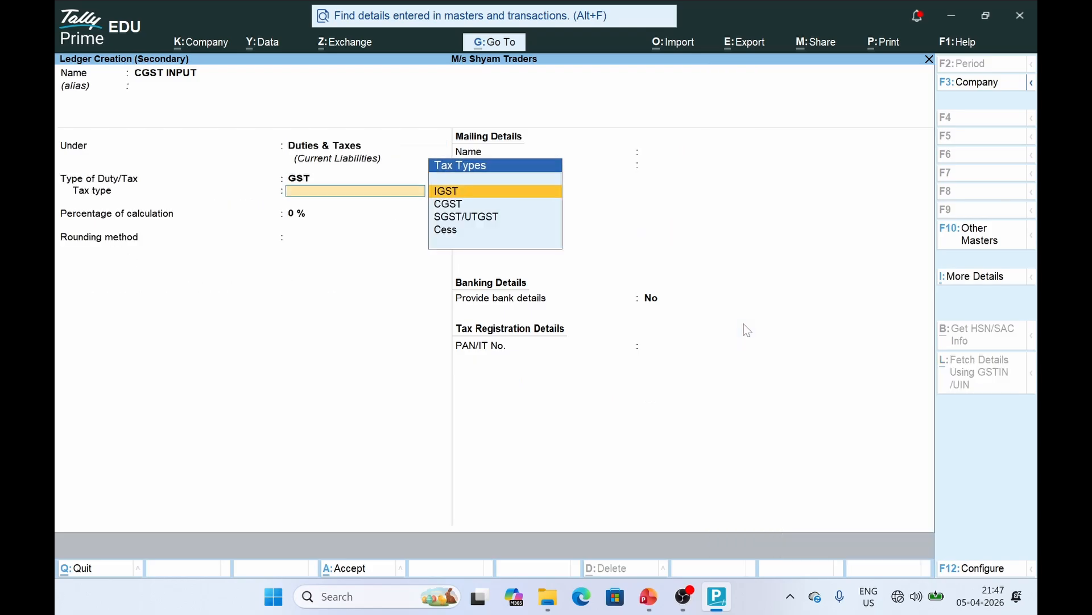
pyautogui.press('Down')
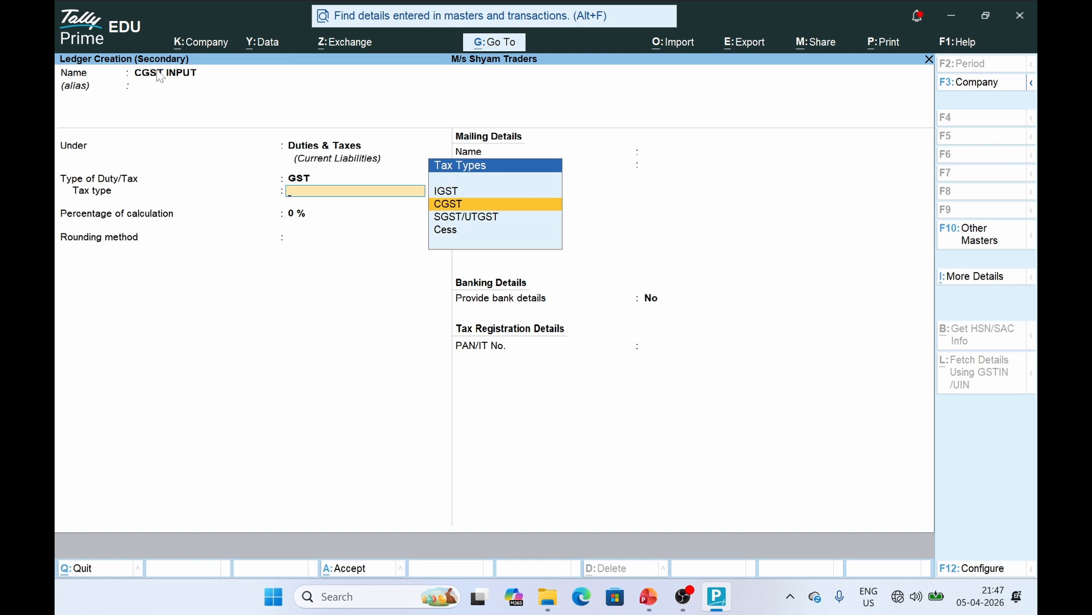
pyautogui.click(466, 207)
pyautogui.write('9')
pyautogui.press('Return')
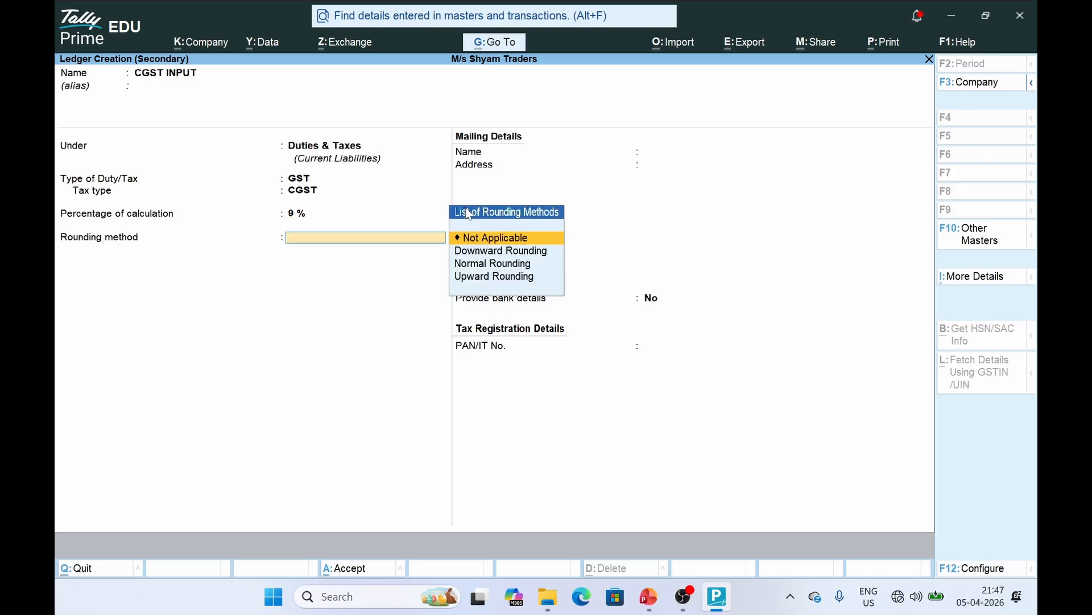
pyautogui.hotkey('ctrl', 'a')
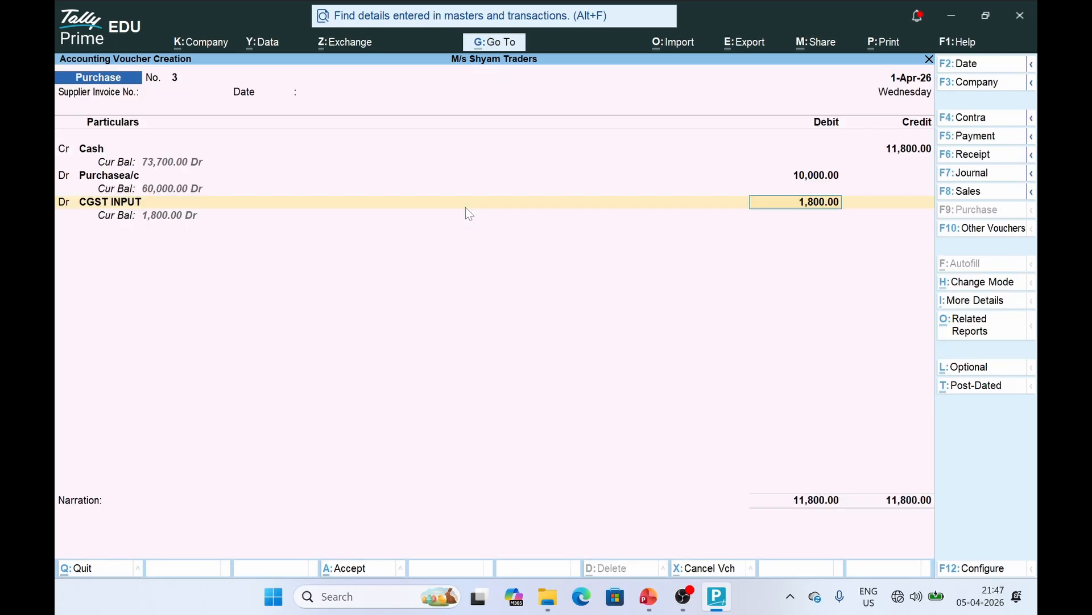
pyautogui.write('900')
pyautogui.press('Return')
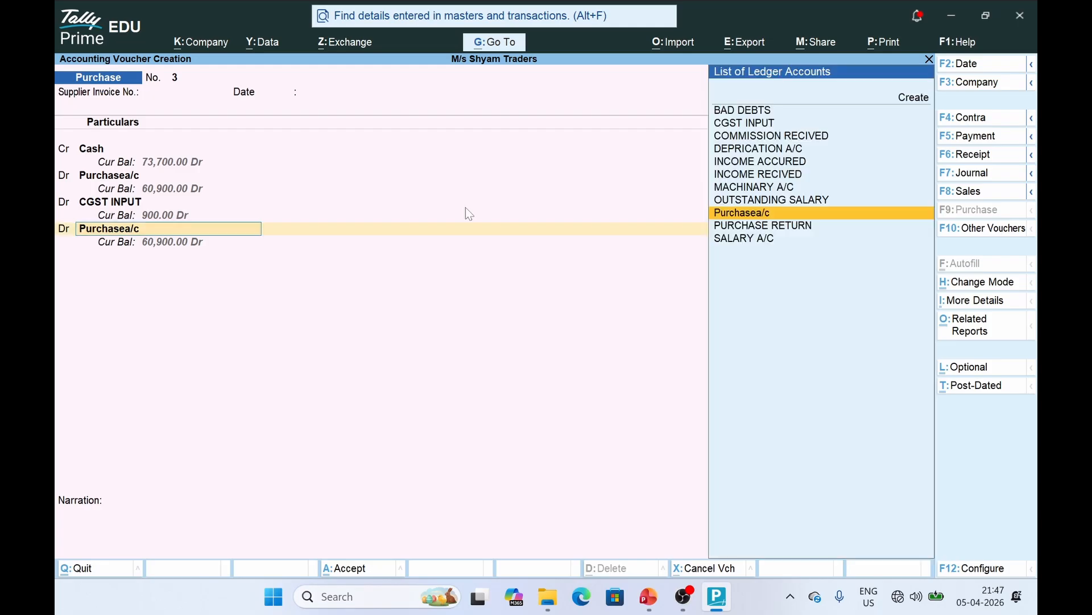
# Create SGST INPUT (GST, SGST/UTGST, 9%), debit it 900, and save the purchase voucher
pyautogui.click(913, 100)
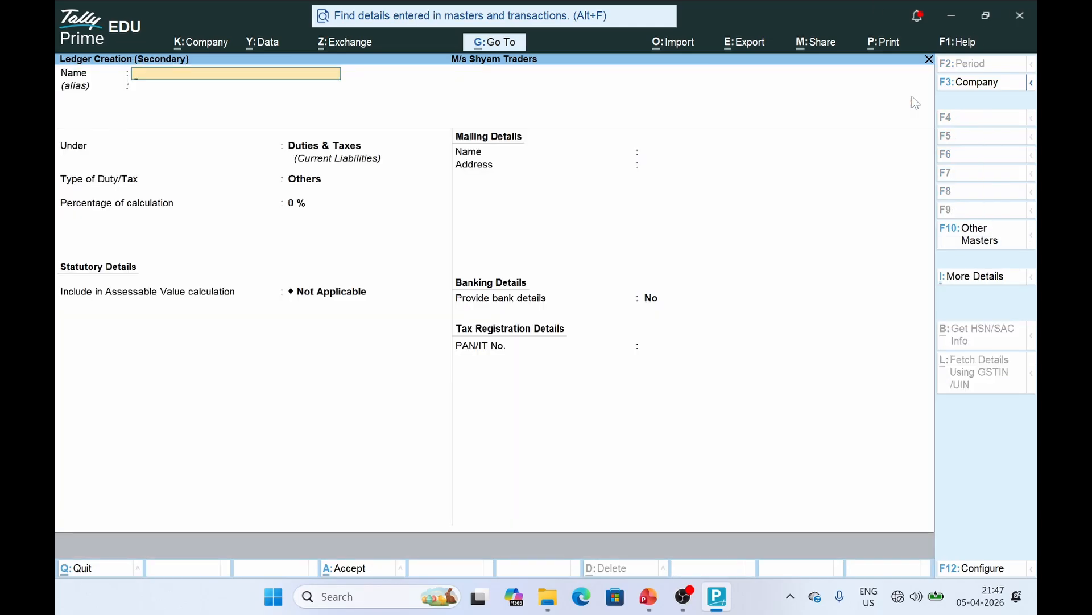
pyautogui.write('SGST INPUT')
pyautogui.press('Return')
pyautogui.press('Return')
pyautogui.press('Up')
pyautogui.press('Return')
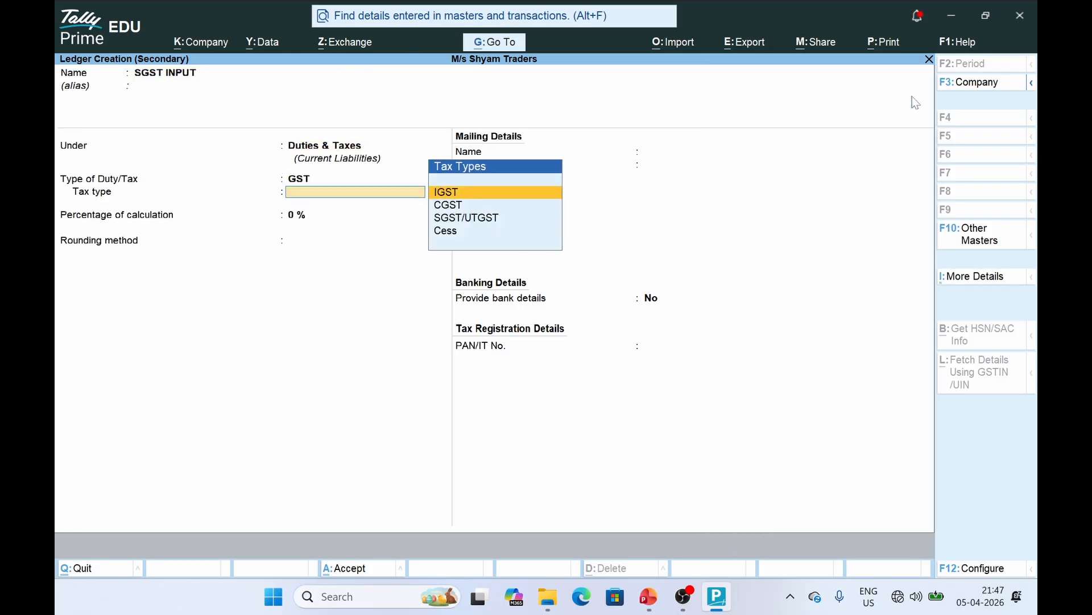
pyautogui.press('Down')
pyautogui.press('Down')
pyautogui.press('Return')
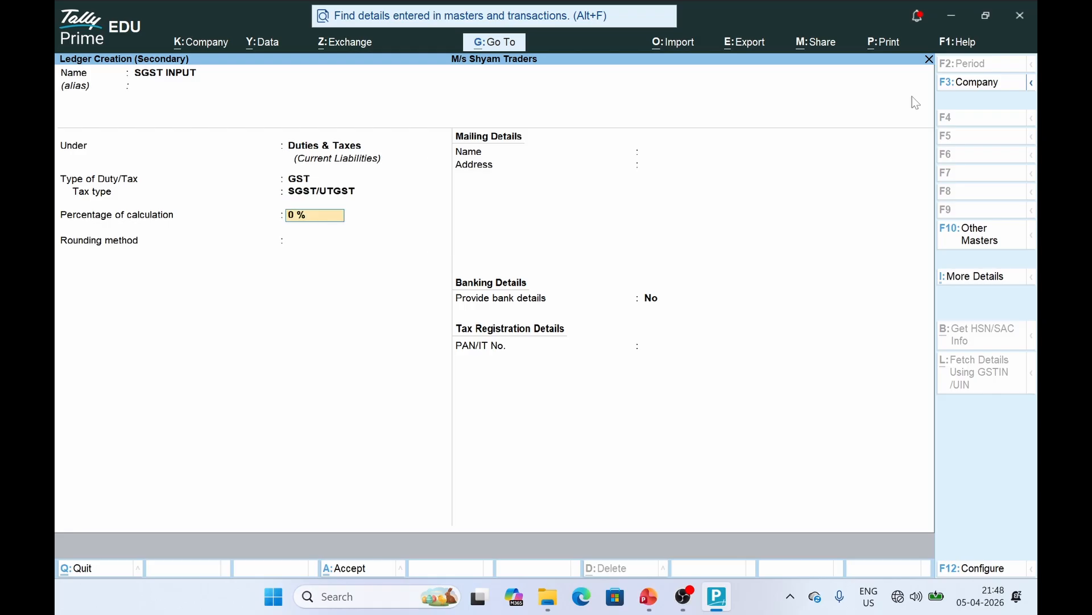
pyautogui.write('9')
pyautogui.press('Return')
pyautogui.press('Return')
pyautogui.hotkey('ctrl', 'a')
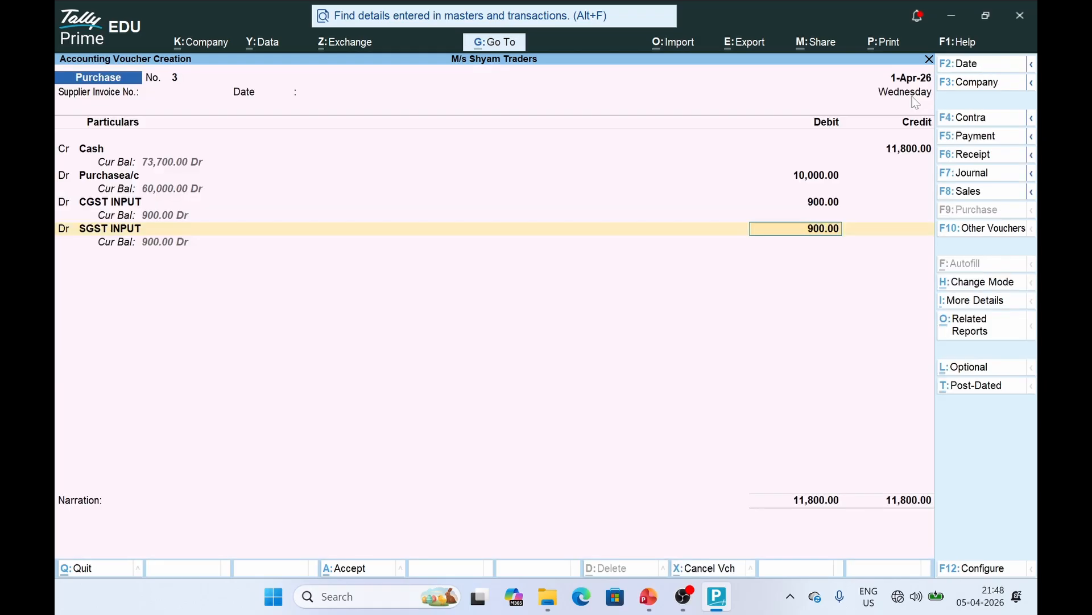
pyautogui.press('Return')
pyautogui.hotkey('ctrl', 'a')
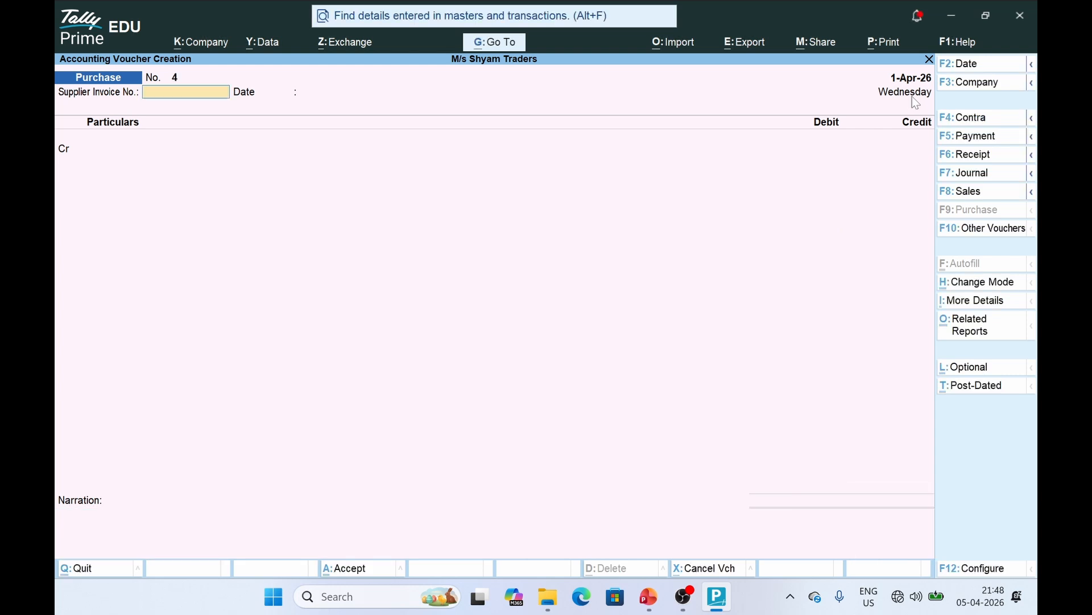
pyautogui.hotkey('alt', 'Tab')
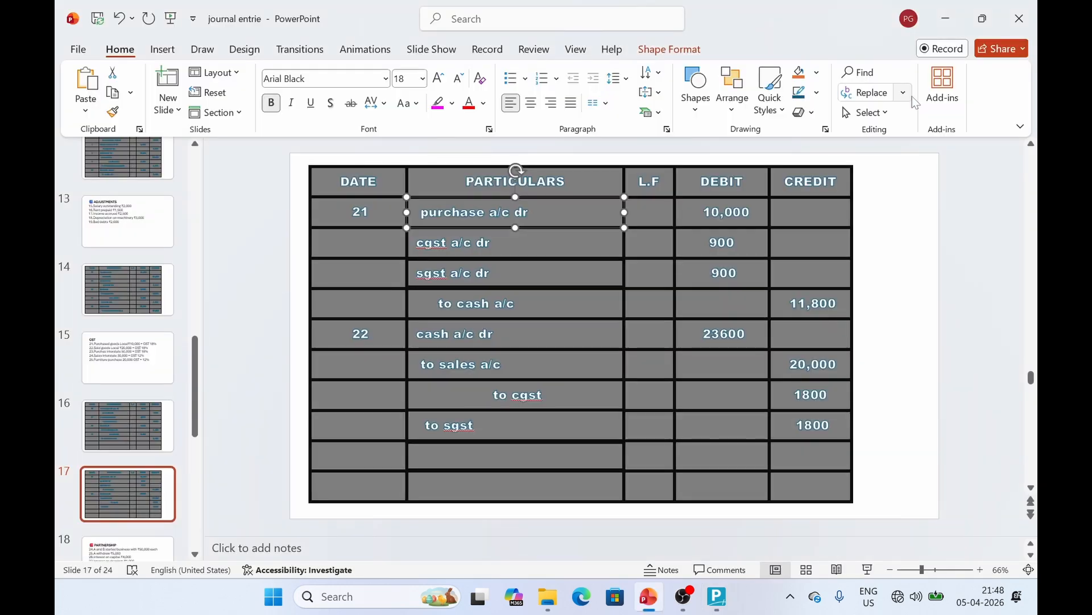
pyautogui.click(409, 334)
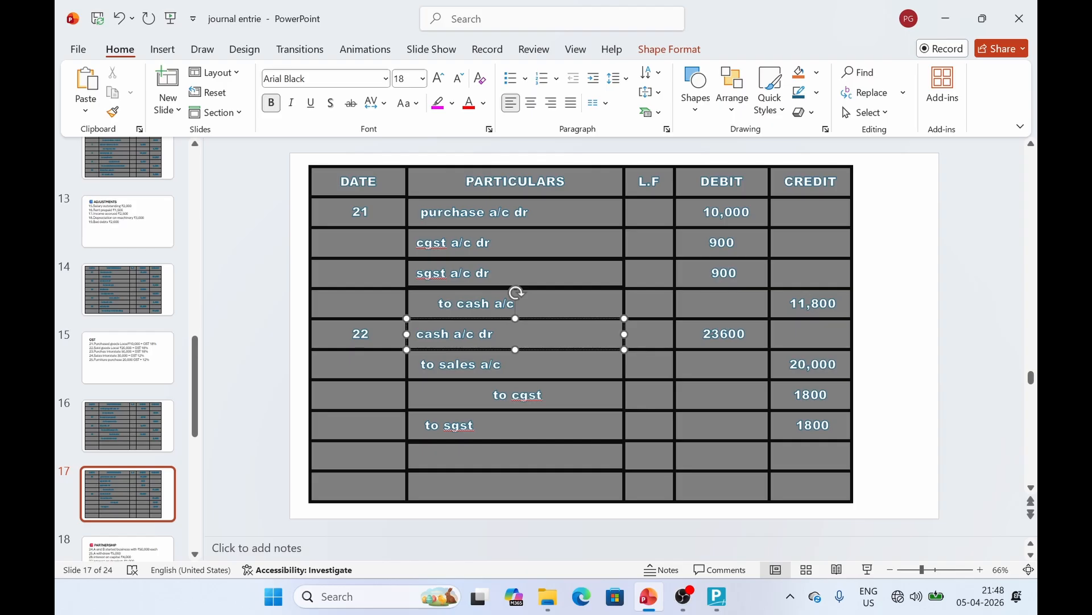
pyautogui.hotkey('alt', 'Tab')
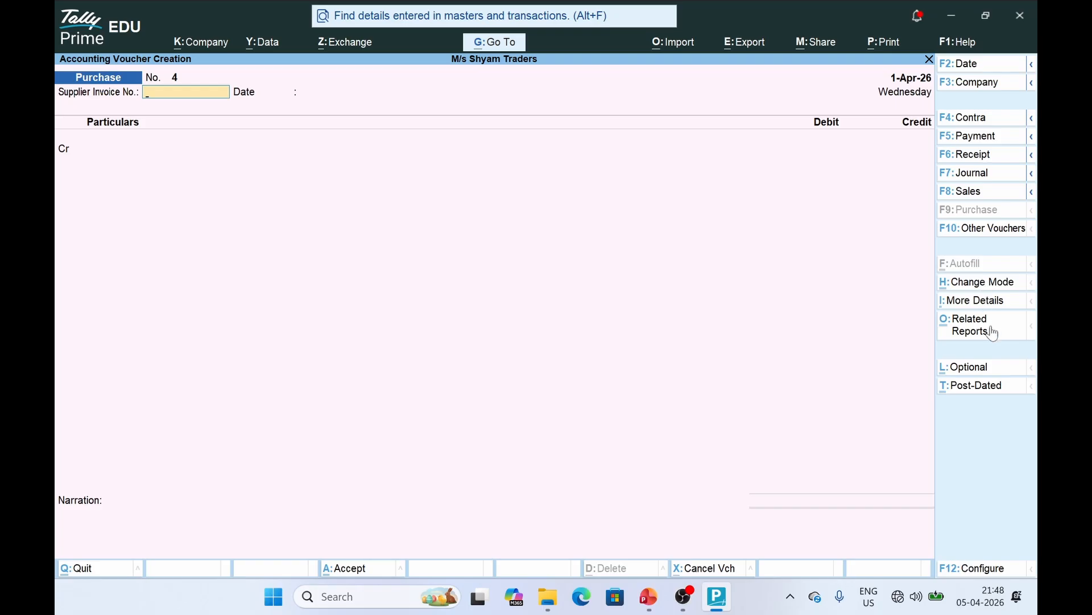
# Switch to a Sales voucher in plain voucher mode
pyautogui.click(976, 194)
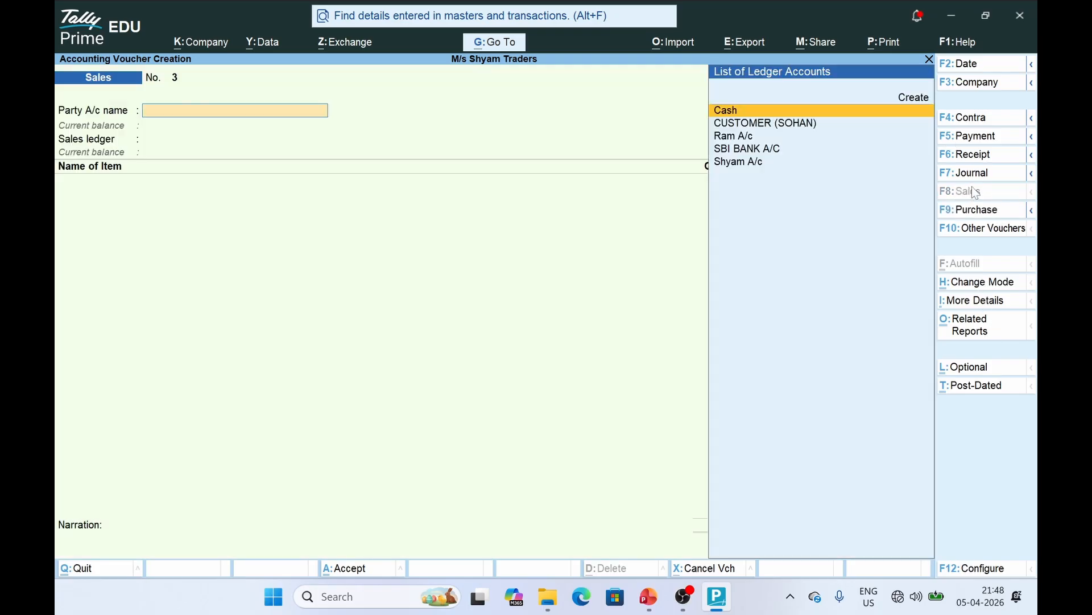
pyautogui.click(982, 290)
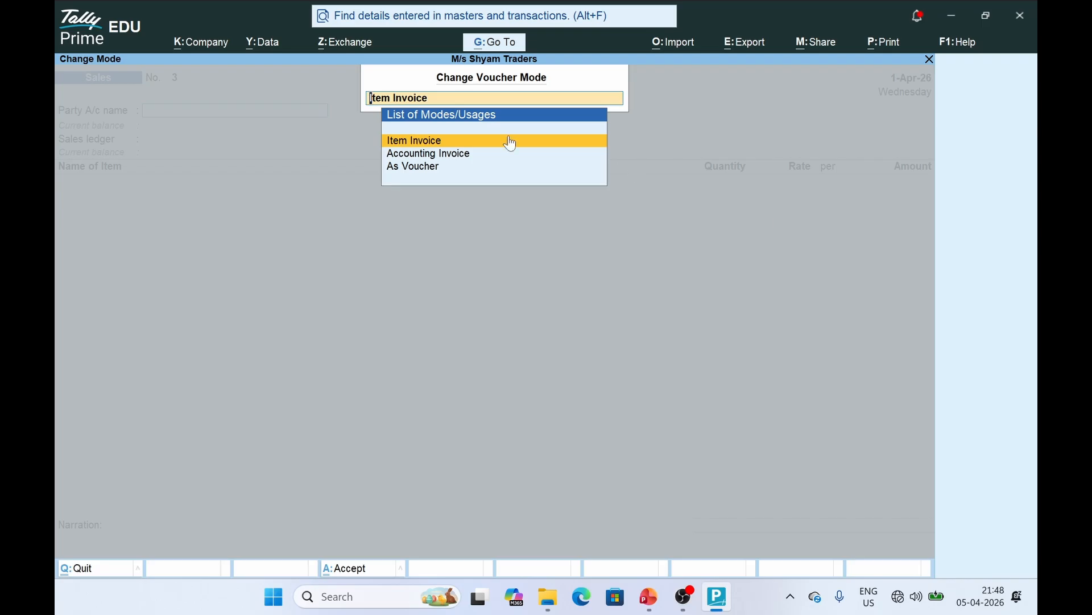
pyautogui.click(409, 168)
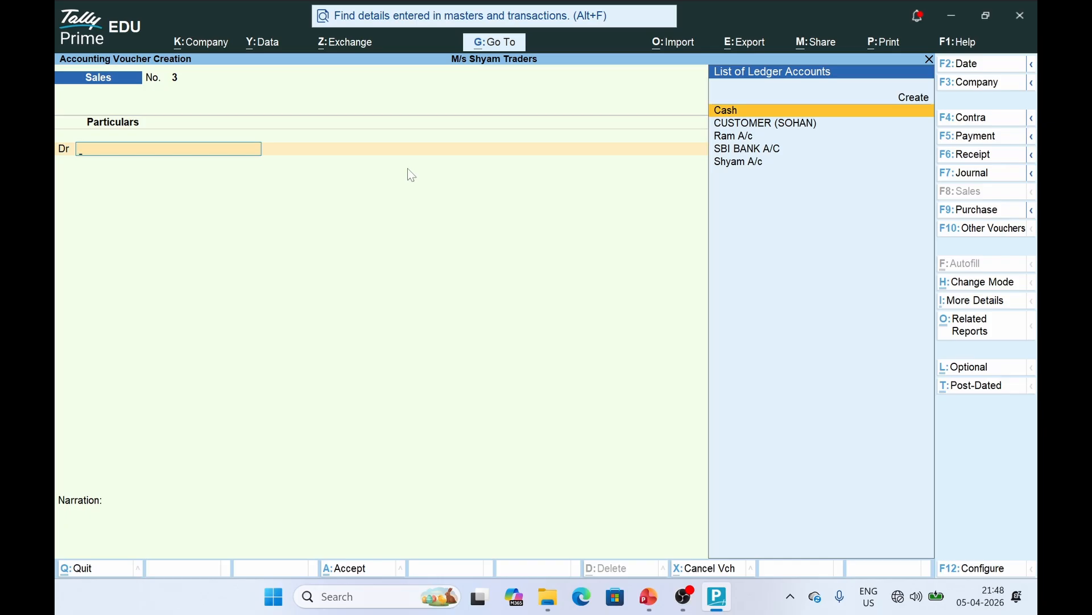
# Debit Cash 23,600 after checking the sale entry on the journal slide
pyautogui.hotkey('alt', 'Tab')
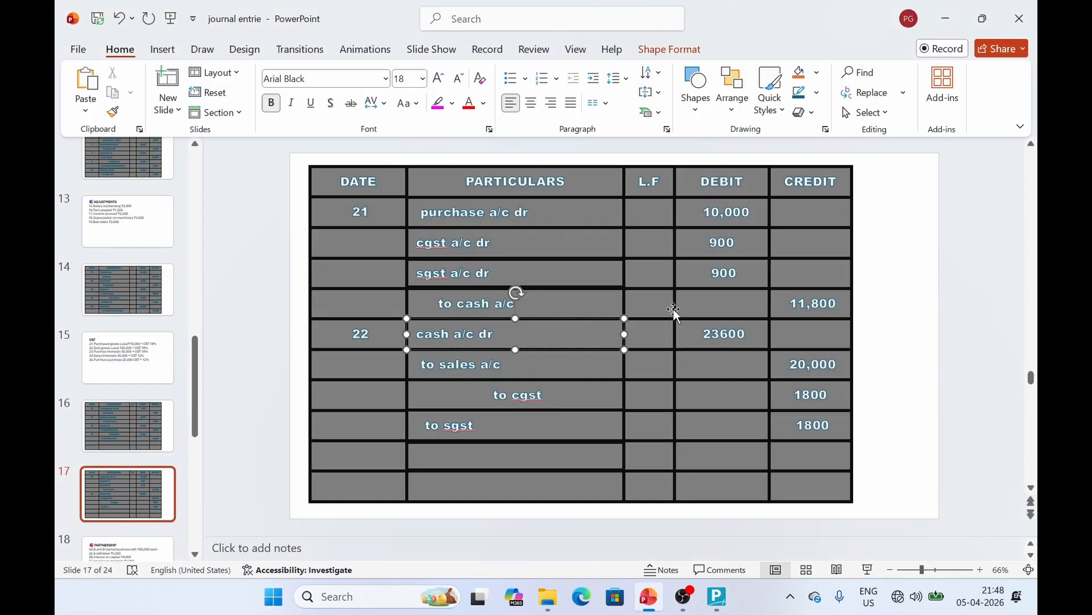
pyautogui.hotkey('alt', 'Tab')
pyautogui.press('Return')
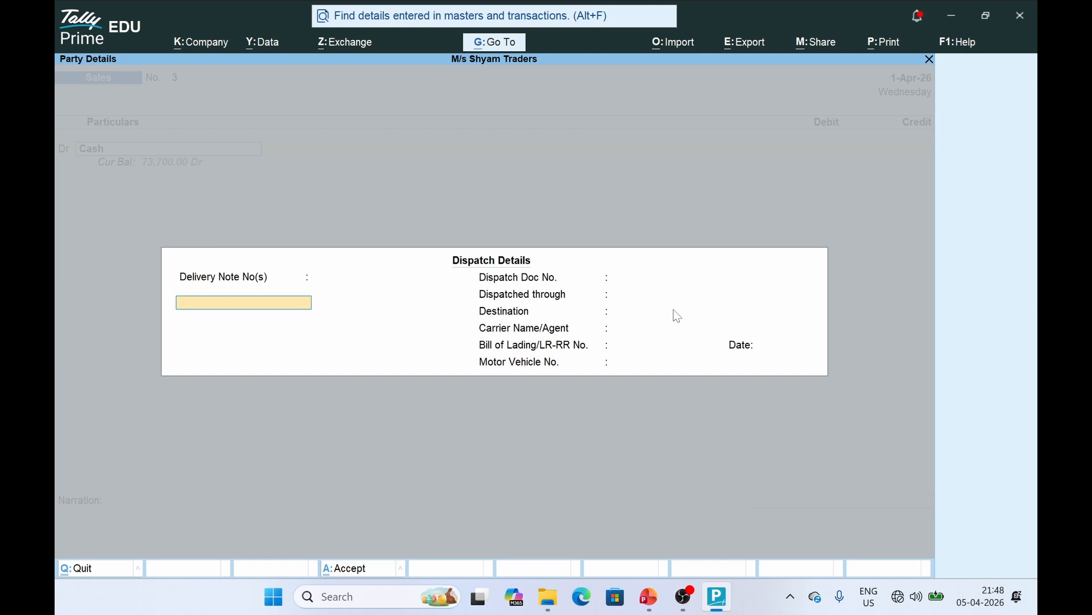
pyautogui.press('Return')
pyautogui.press('Return')
pyautogui.press('Return')
pyautogui.hotkey('ctrl', 'a')
pyautogui.hotkey('ctrl', 'a')
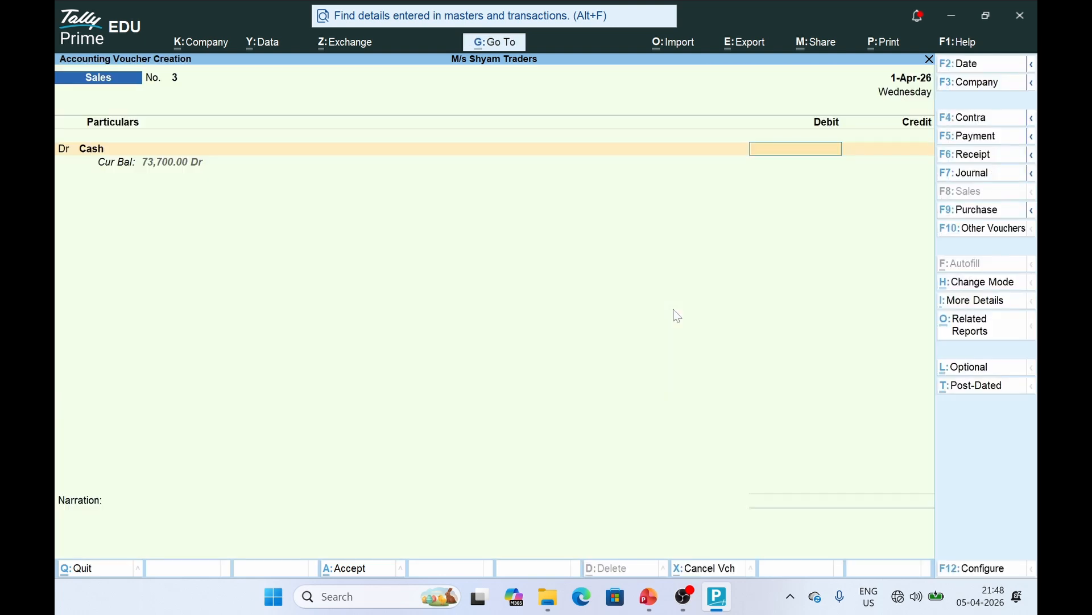
pyautogui.write('236000')
pyautogui.press('BackSpace')
pyautogui.press('Return')
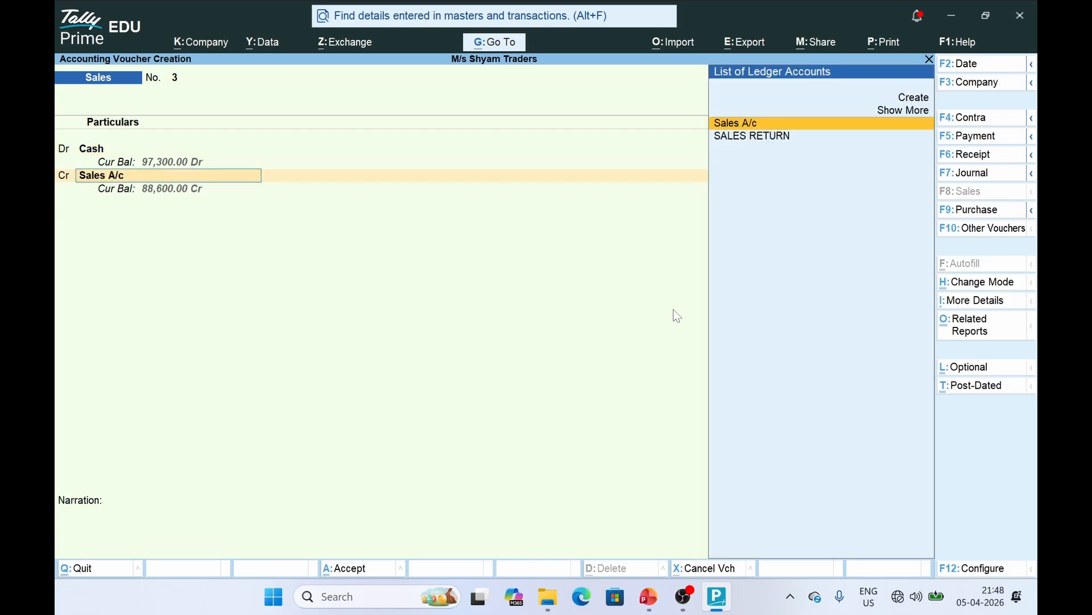
# Credit Sales A/c 20,000 on the next line
pyautogui.press('Return')
pyautogui.press('Escape')
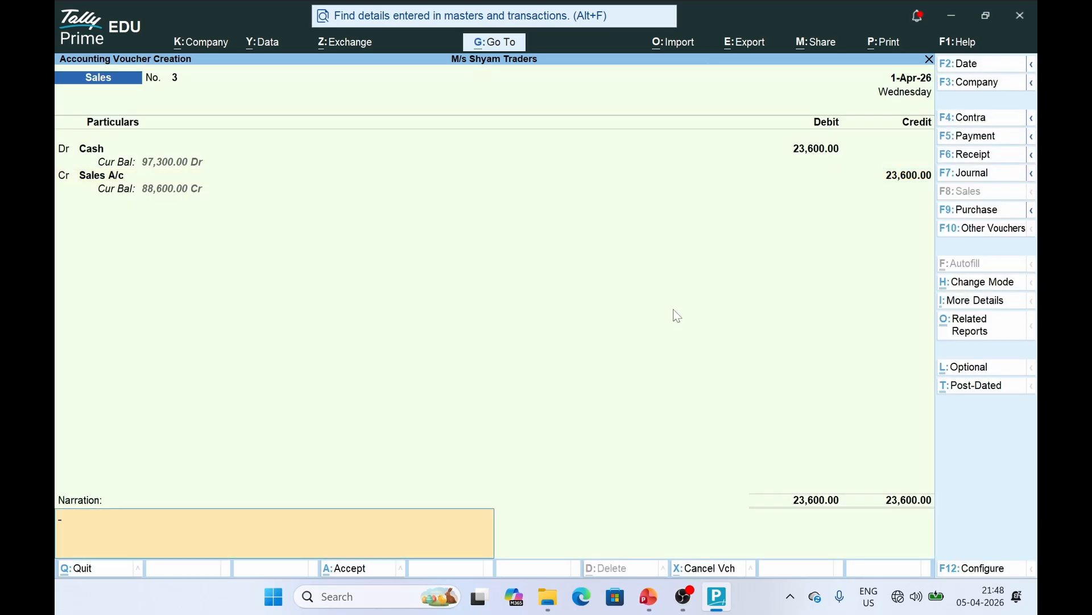
pyautogui.press('BackSpace')
pyautogui.write('20,0')
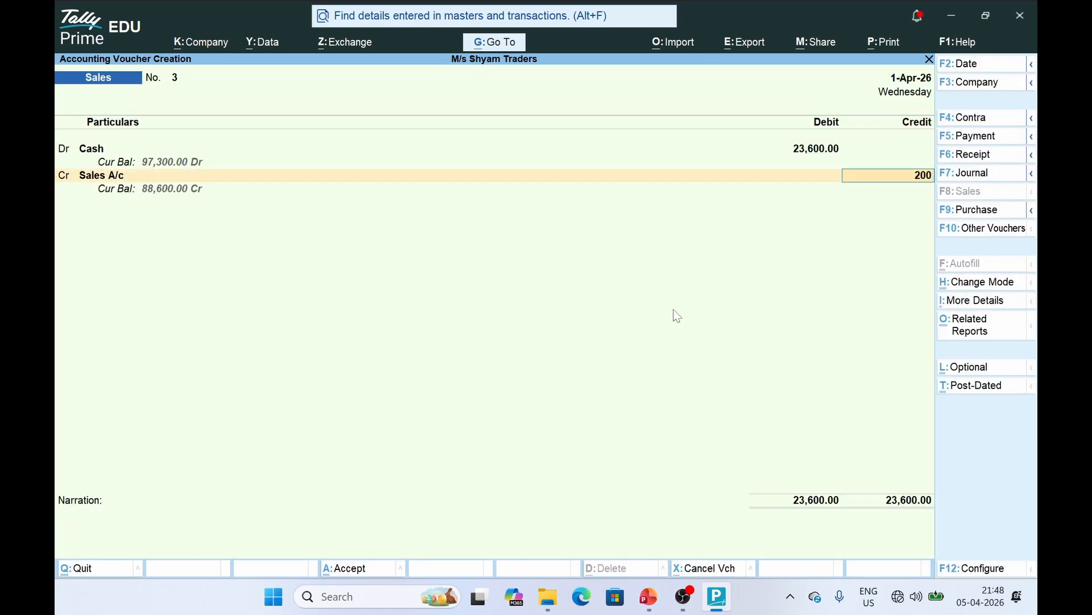
pyautogui.write('00')
pyautogui.press('Return')
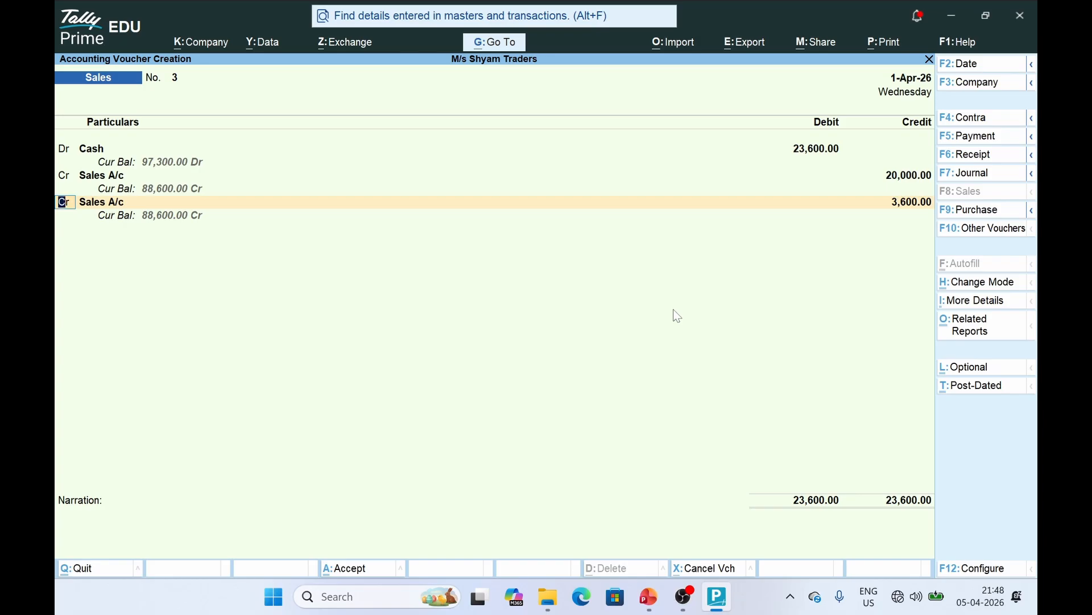
pyautogui.press('Return')
# Start creating a new ledger for the 3,600 credit line
pyautogui.hotkey('alt', 'Tab')
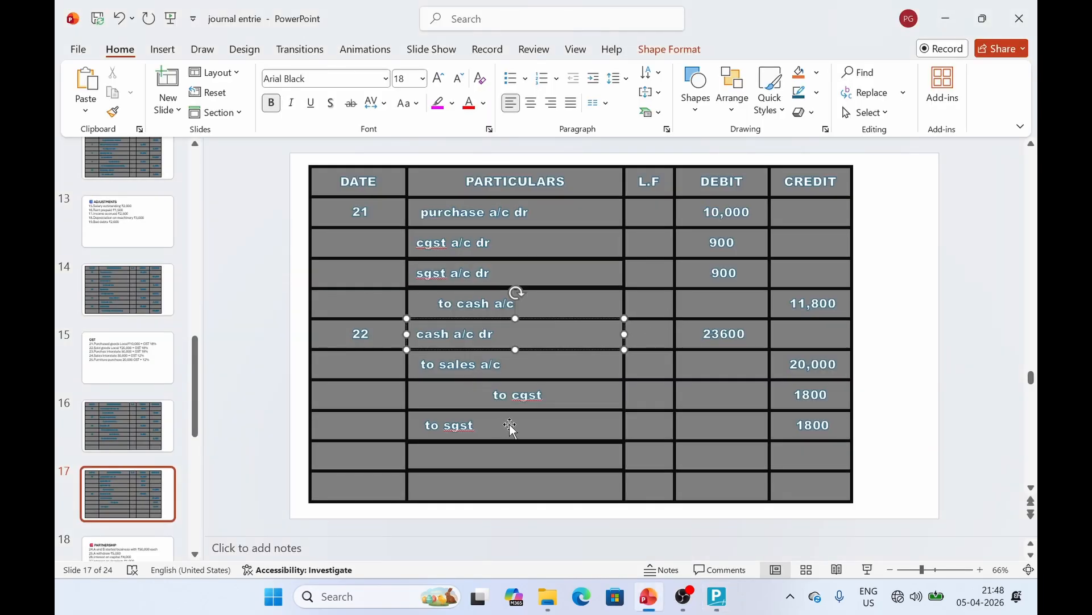
pyautogui.hotkey('alt', 'Tab')
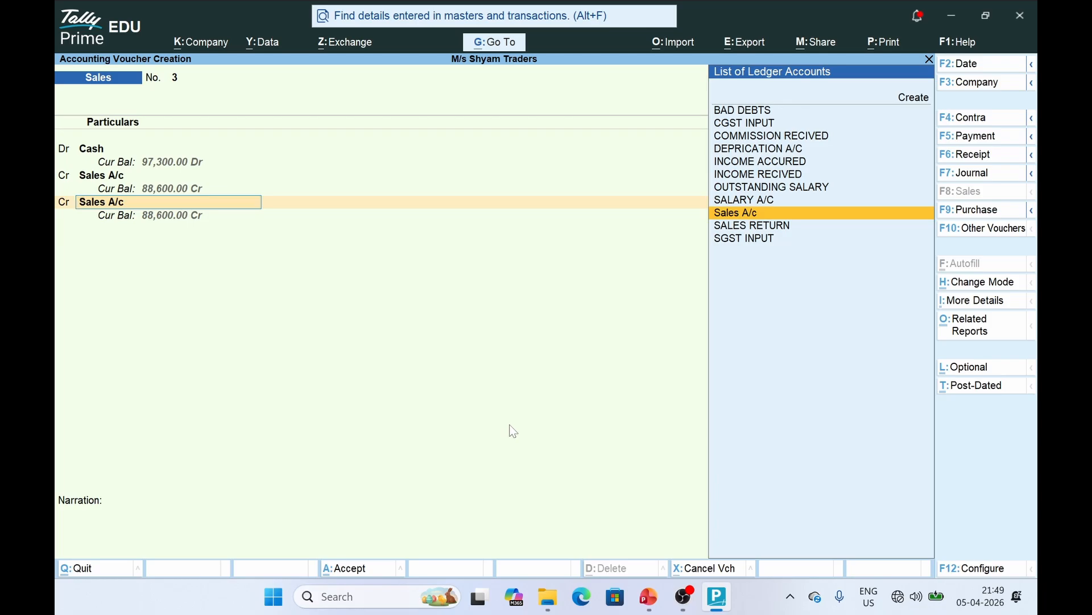
pyautogui.press('Return')
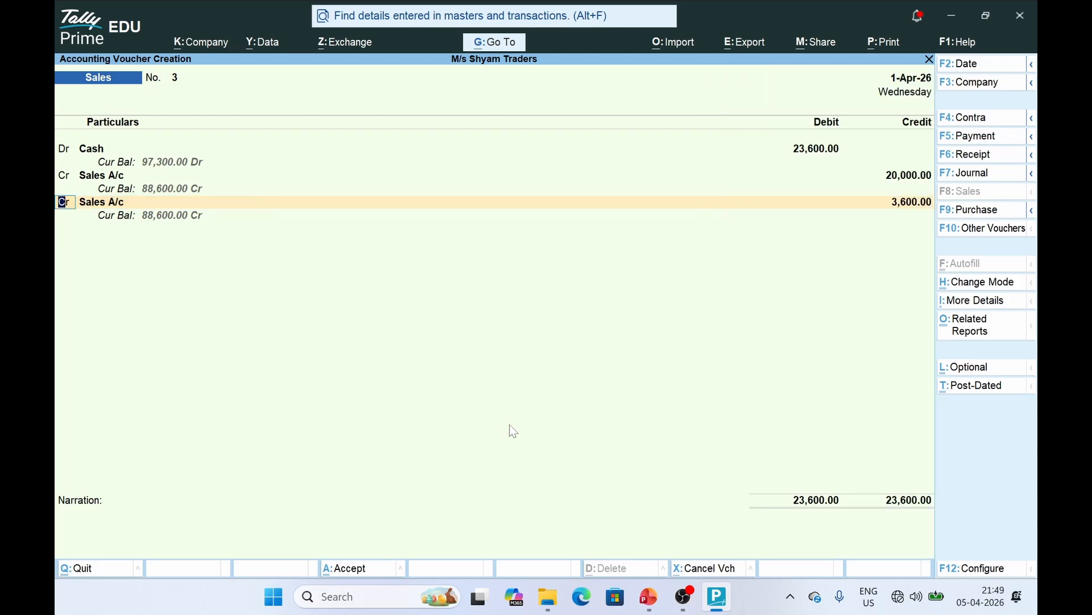
pyautogui.press('Return')
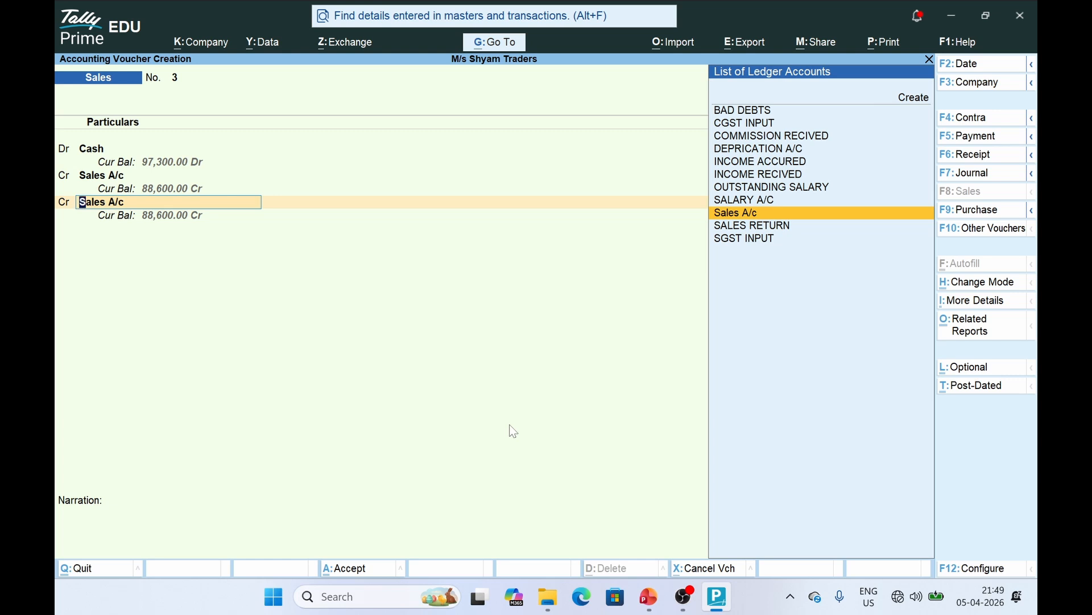
pyautogui.press('Up')
pyautogui.press('Up')
pyautogui.press('Up')
pyautogui.press('Up')
pyautogui.hotkey('alt', 'c')
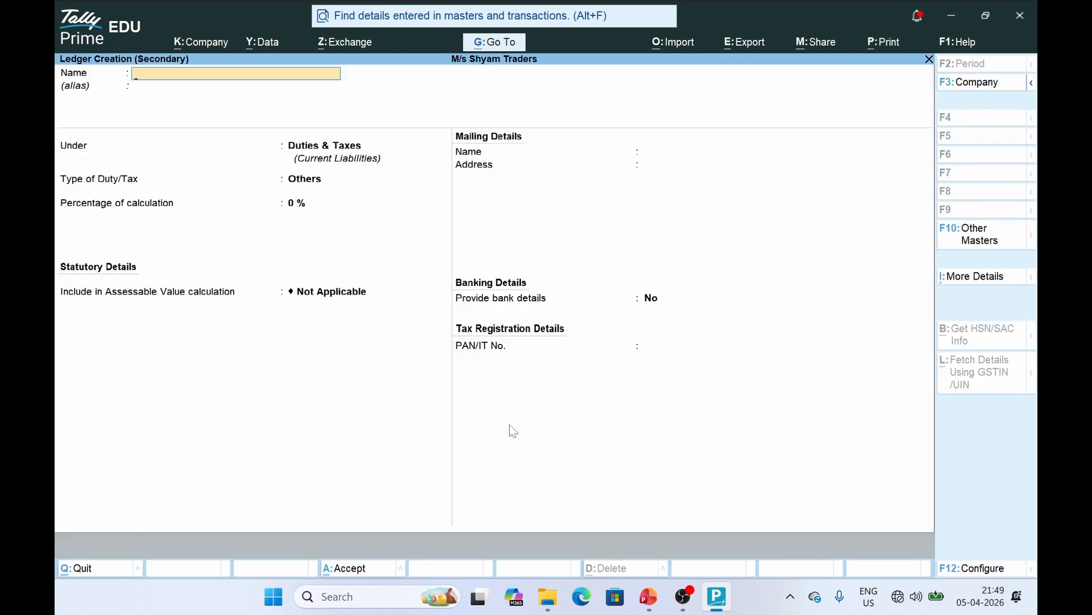
# Create the CGST OUTPUT ledger under Duties & Taxes: GST, CGST, 9% rate
pyautogui.write('C')
pyautogui.press('BackSpace')
pyautogui.write('CGST OUTPUT')
pyautogui.press('Return')
pyautogui.press('Return')
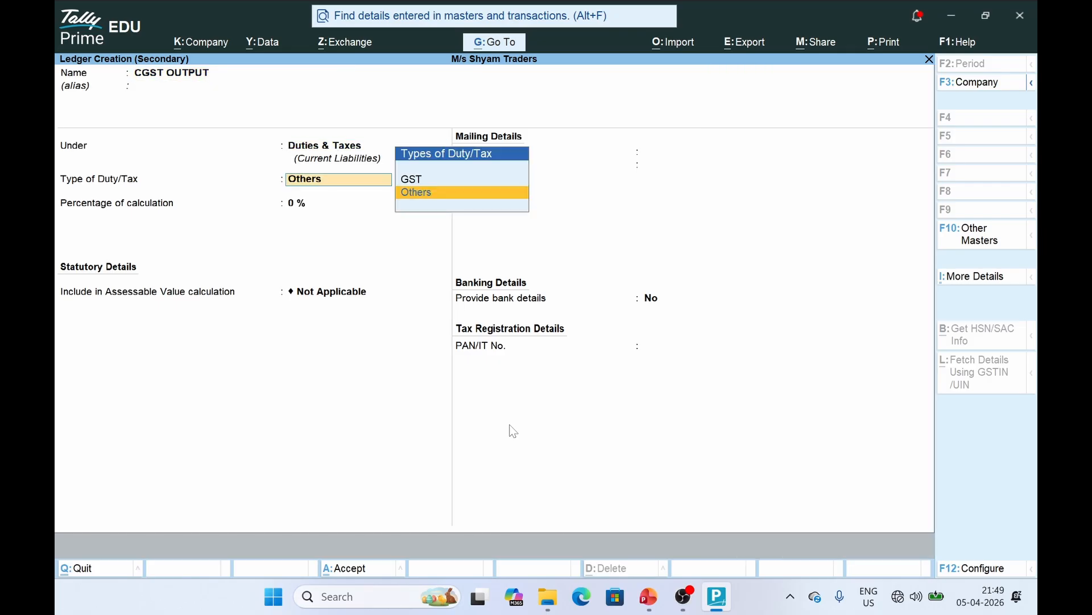
pyautogui.press('Up')
pyautogui.press('Return')
pyautogui.press('Down')
pyautogui.press('Return')
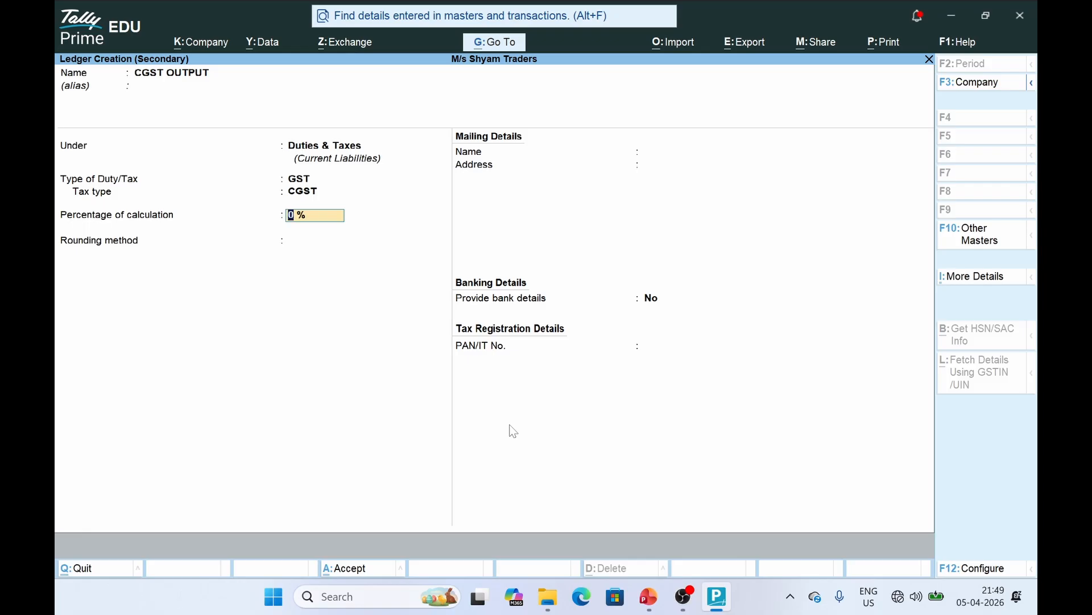
pyautogui.write('9')
pyautogui.press('Return')
pyautogui.hotkey('ctrl', 'a')
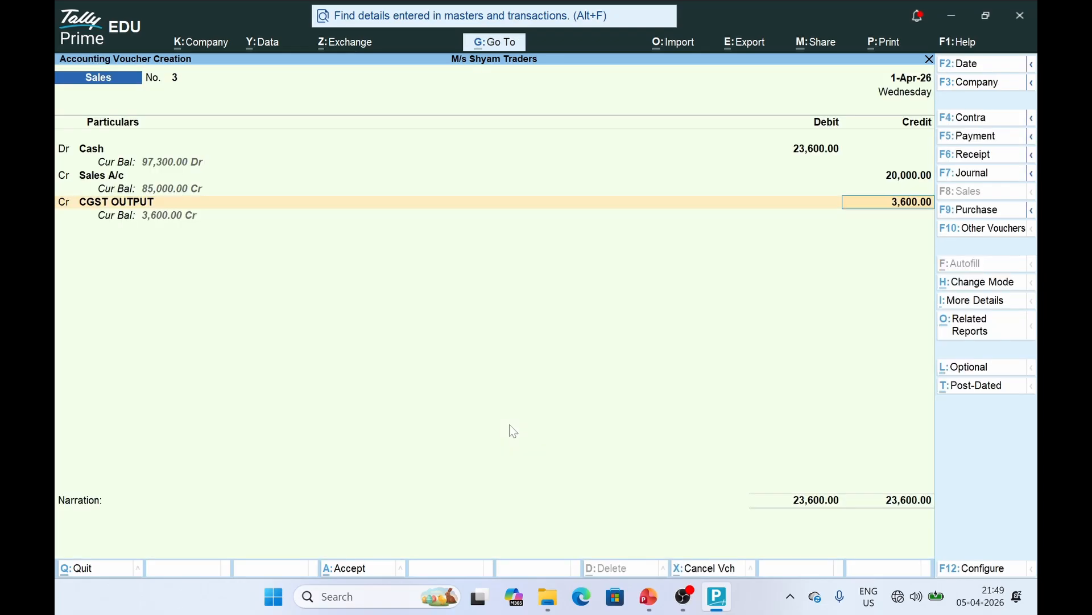
# Credit CGST OUTPUT 1,800 and begin another new ledger
pyautogui.write('1800')
pyautogui.press('Return')
pyautogui.press('Return')
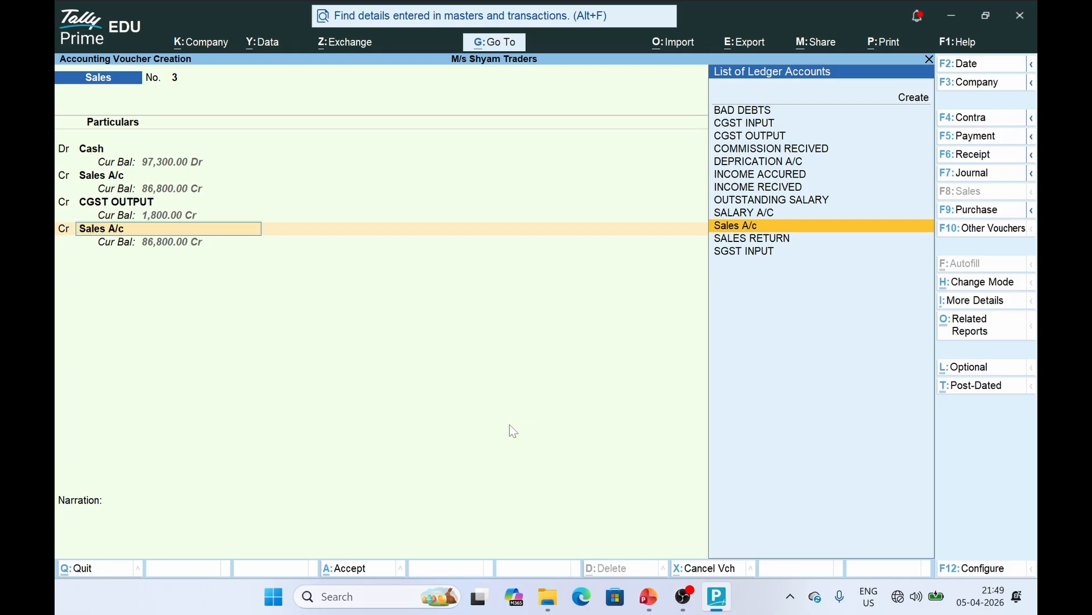
pyautogui.press('Return')
pyautogui.press('BackSpace')
pyautogui.press('Up')
pyautogui.press('Up')
pyautogui.press('Up')
pyautogui.press('Up')
pyautogui.press('Up')
pyautogui.press('Up')
pyautogui.press('Up')
pyautogui.press('Up')
pyautogui.press('Up')
pyautogui.press('Up')
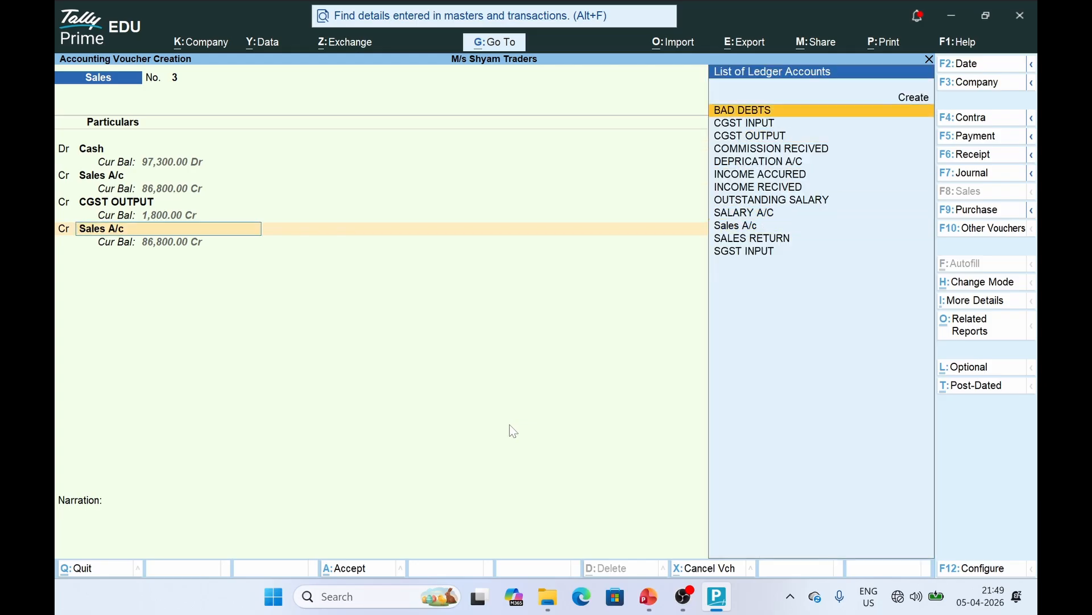
pyautogui.press('Return')
# Create the SGST OUTPUT ledger: GST, SGST/UTGST, 9% rate
pyautogui.write('SG')
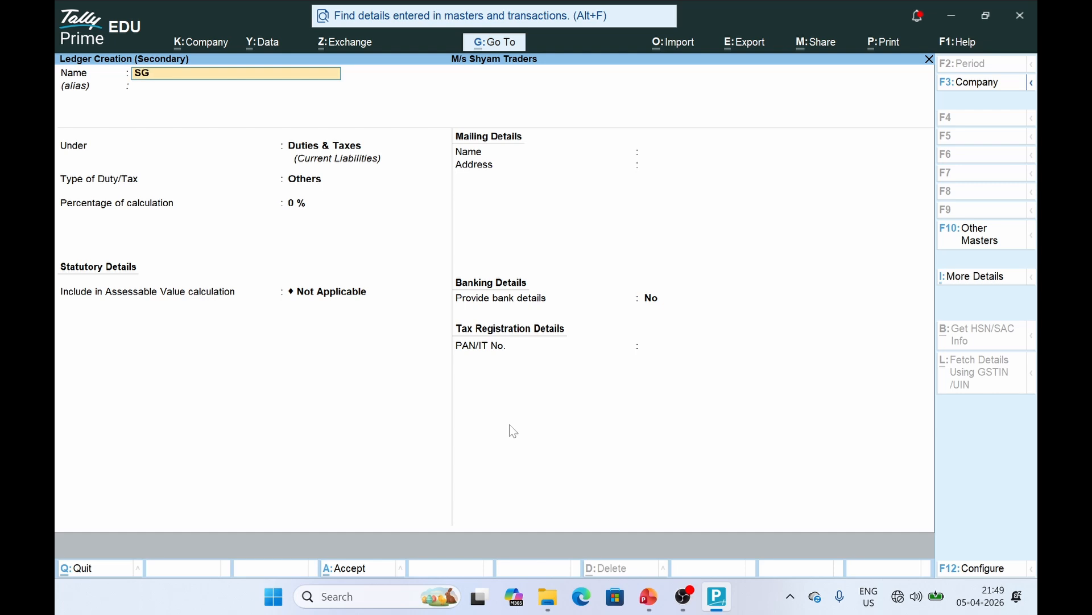
pyautogui.write('ST OUTPUT')
pyautogui.press('Return')
pyautogui.press('Return')
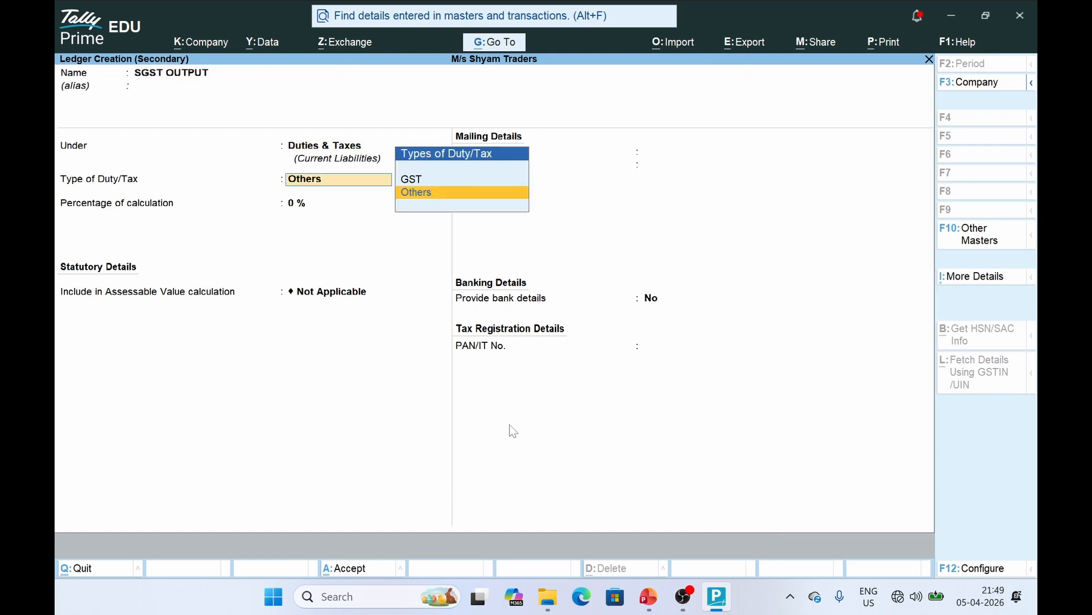
pyautogui.press('Up')
pyautogui.press('Return')
pyautogui.press('Down')
pyautogui.press('Return')
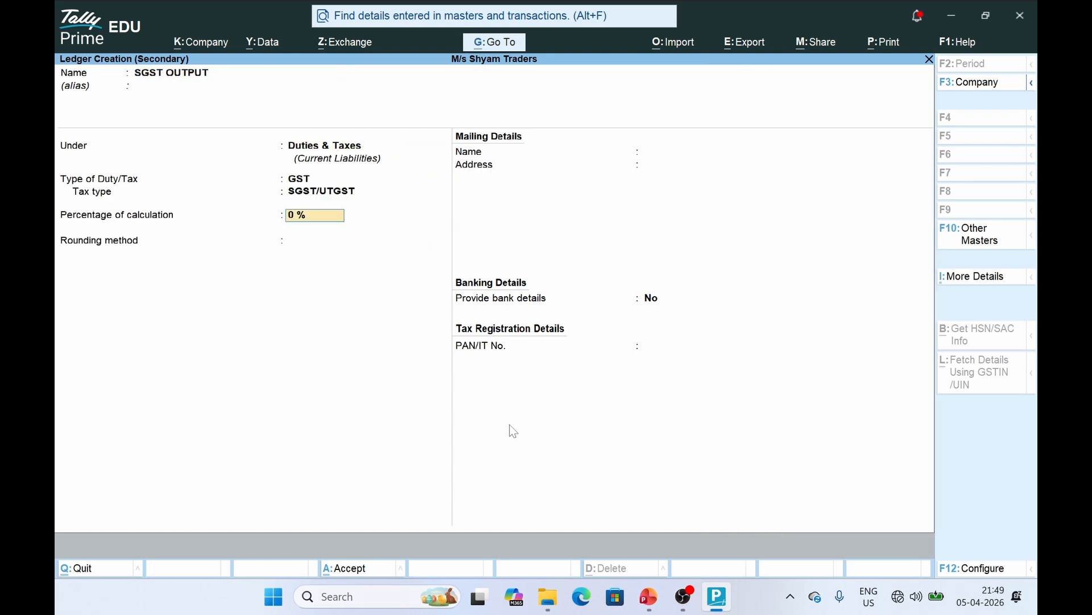
pyautogui.write('9')
pyautogui.press('Return')
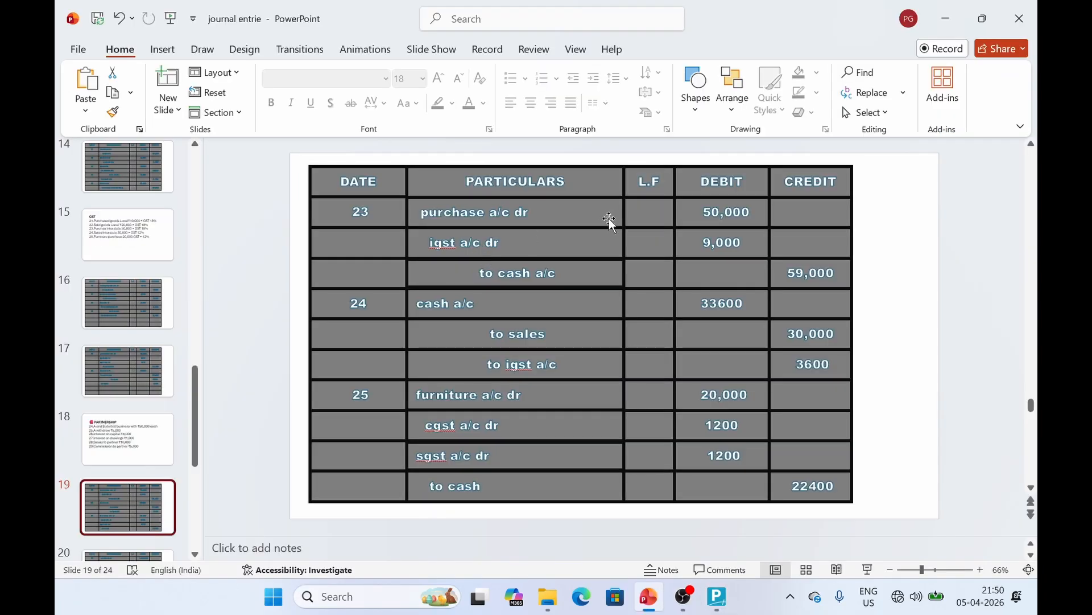
# Review the next slide entry: Cash credited 59,000
pyautogui.click(534, 285)
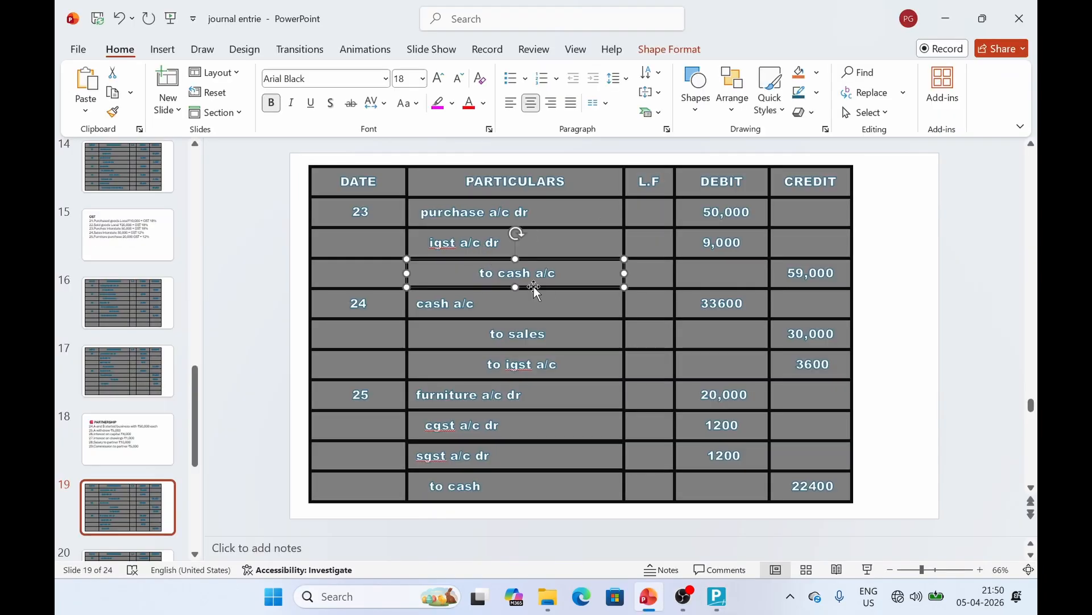
pyautogui.click(828, 277)
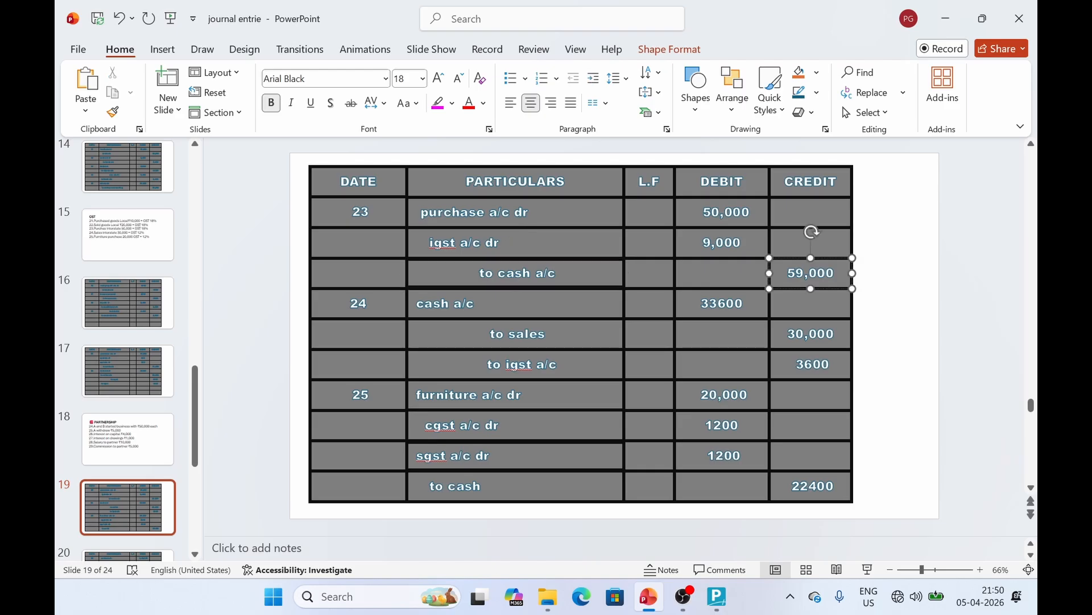
pyautogui.hotkey('alt', 'Tab')
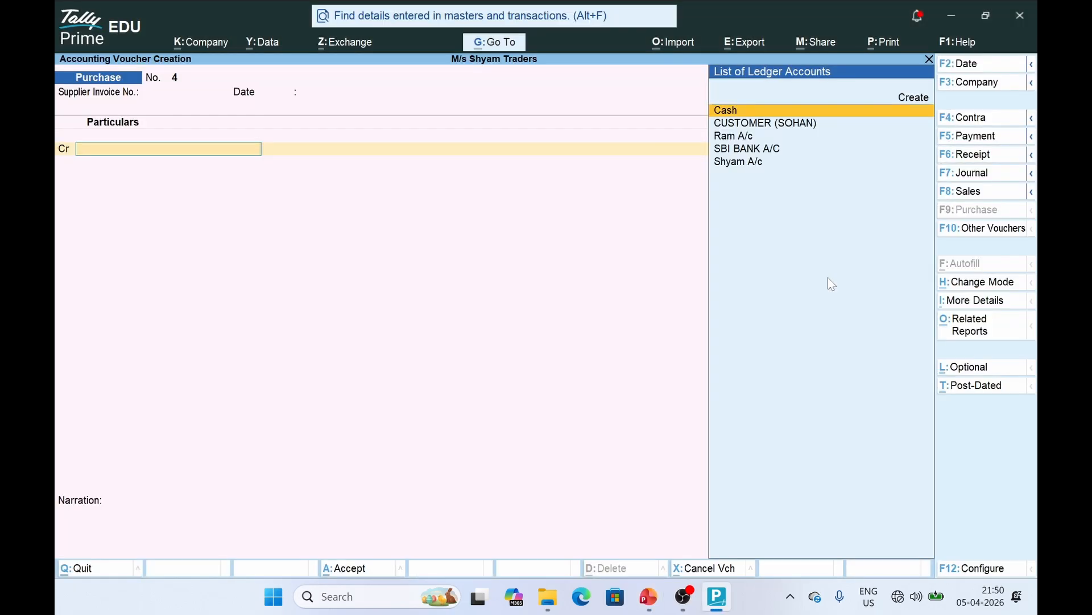
# Credit Cash 59,000 in the purchase voucher
pyautogui.press('Return')
pyautogui.hotkey('ctrl', 'a')
pyautogui.hotkey('ctrl', 'a')
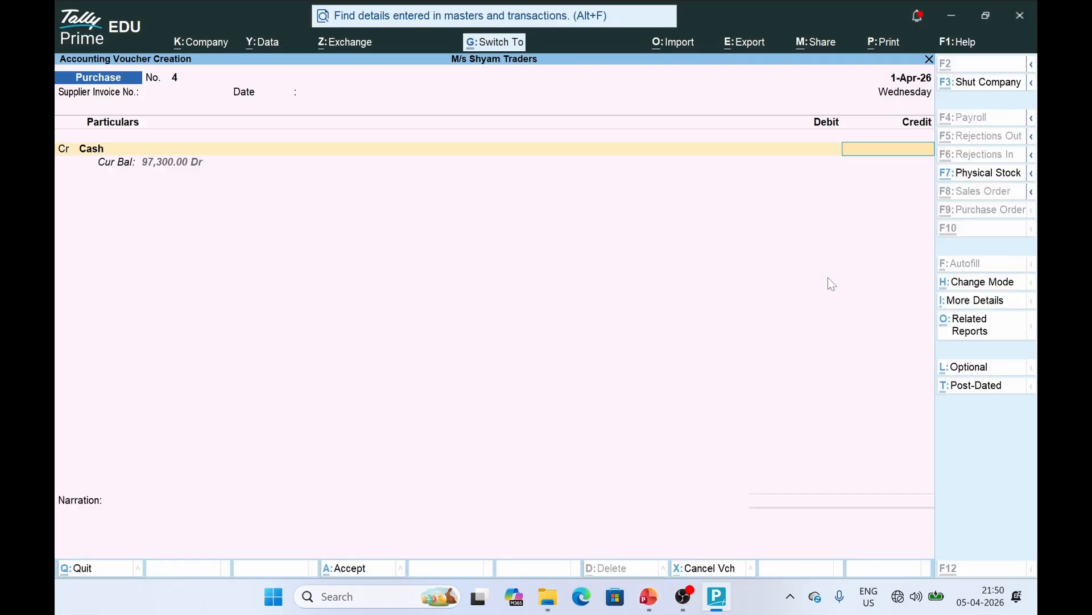
pyautogui.write('59000')
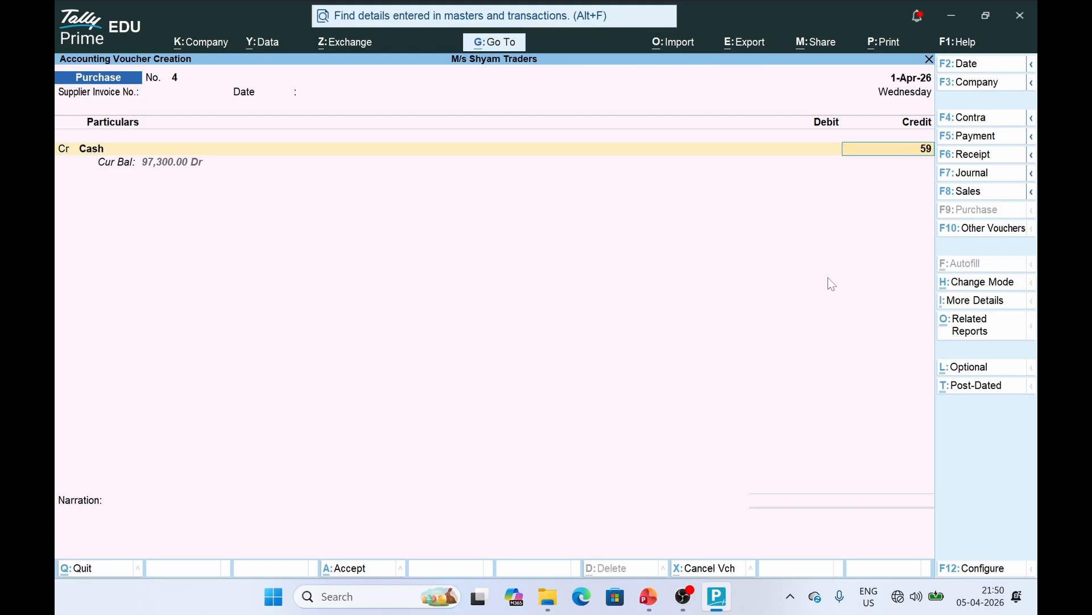
pyautogui.press('Return')
# Debit Purchasea/c 50,000, correcting the mistyped amount
pyautogui.press('Up')
pyautogui.press('Up')
pyautogui.press('Up')
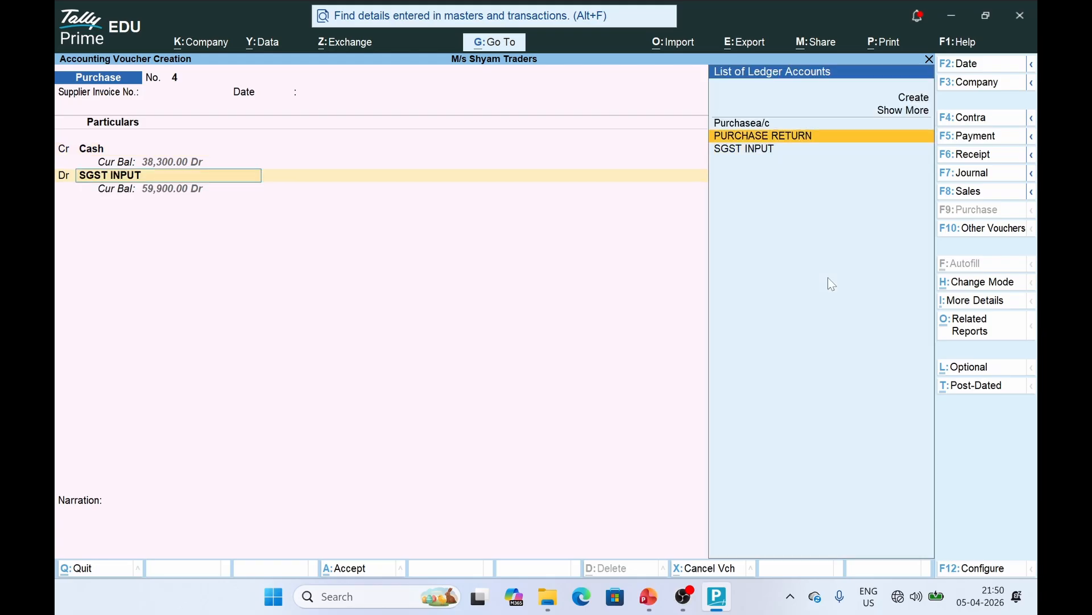
pyautogui.press('Down')
pyautogui.press('Return')
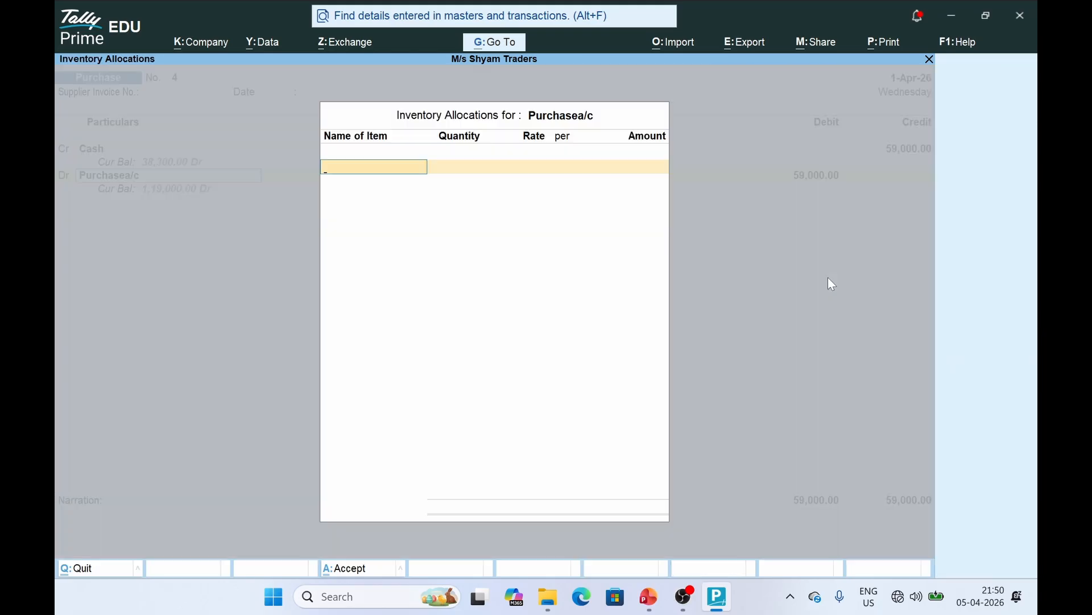
pyautogui.press('Return')
pyautogui.write('50000')
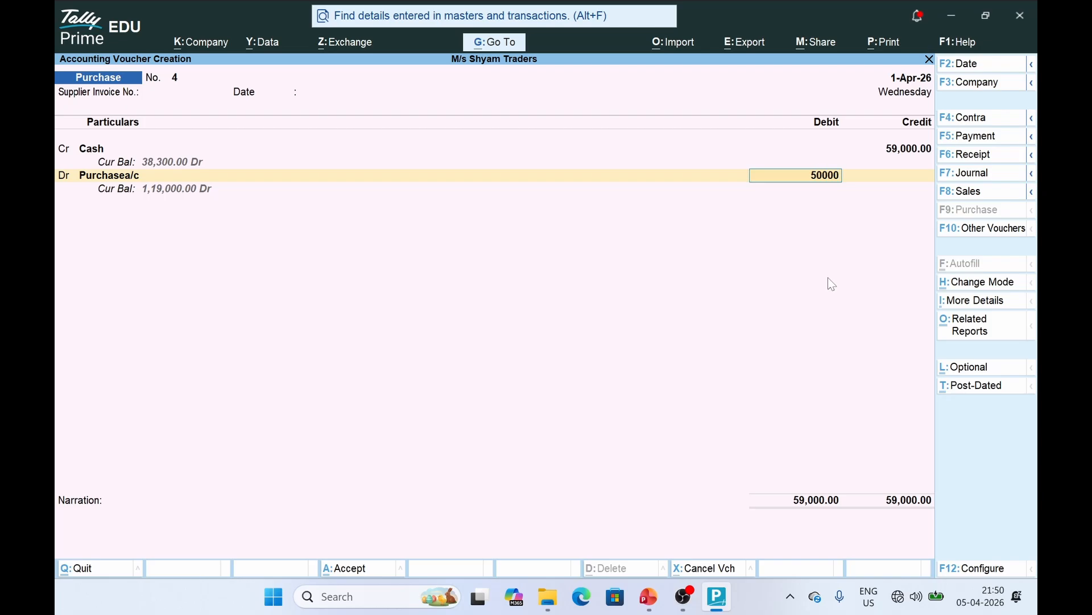
pyautogui.press('BackSpace')
pyautogui.press('Return')
pyautogui.press('BackSpace')
pyautogui.write('500000')
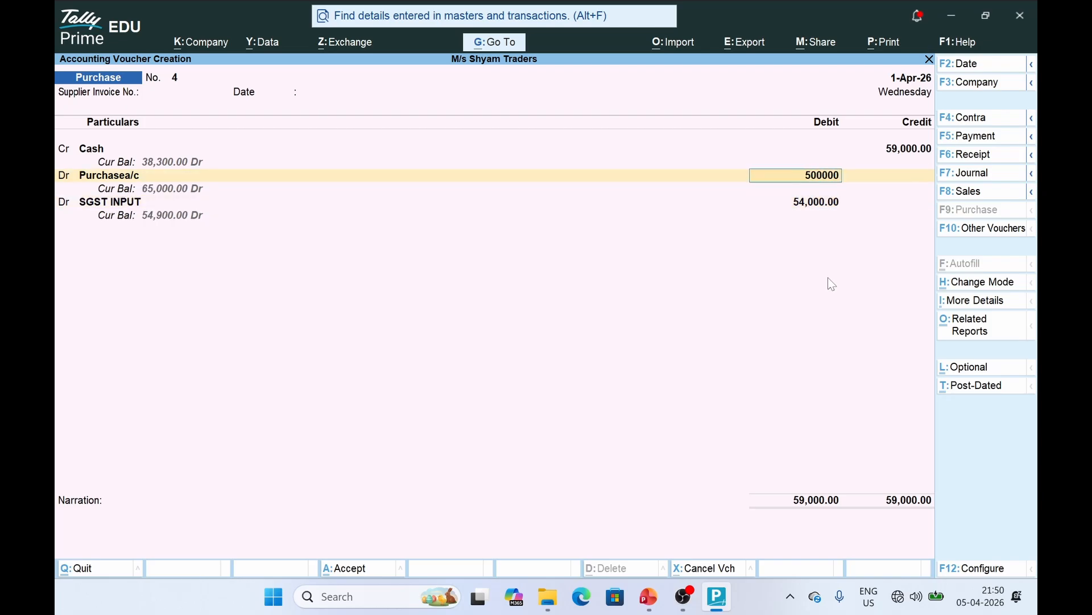
pyautogui.press('BackSpace')
pyautogui.press('Return')
pyautogui.press('Return')
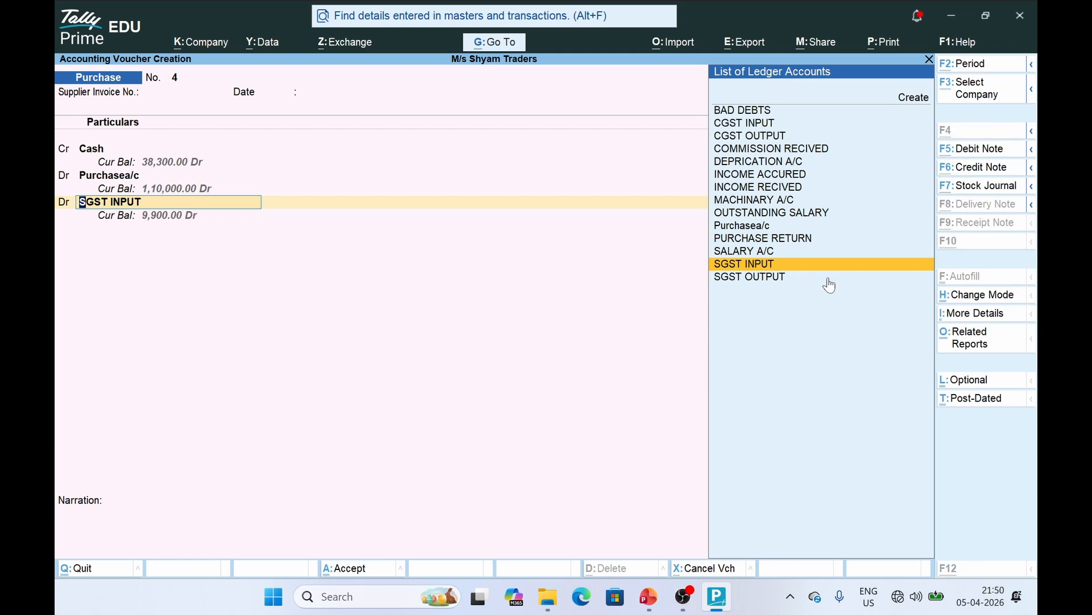
# Check the IGST A/c Dr line on the slide and start a new ledger
pyautogui.hotkey('alt', 'Tab')
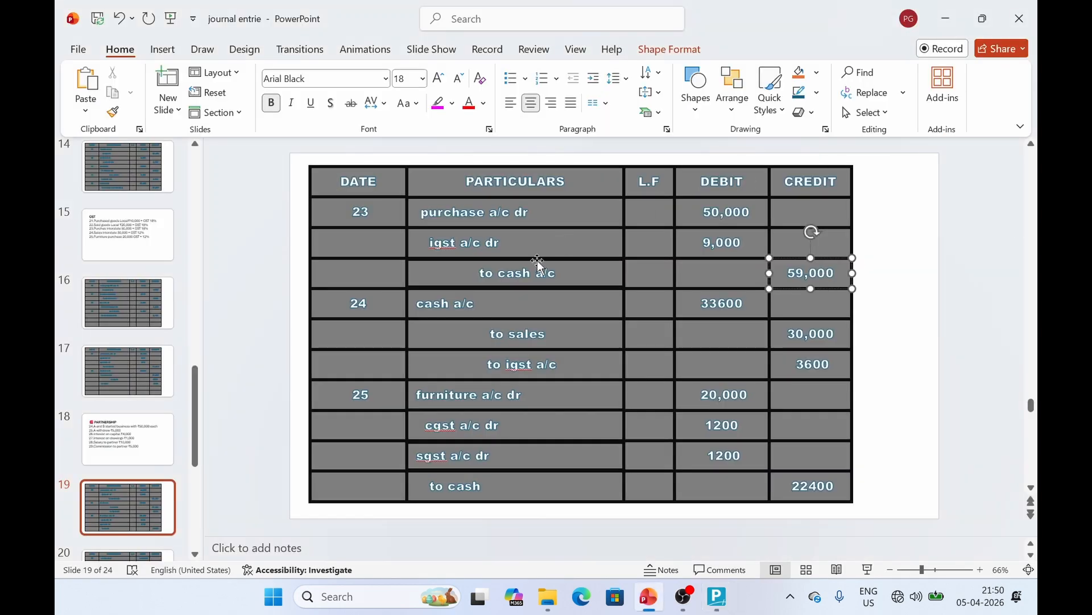
pyautogui.click(500, 253)
pyautogui.hotkey('alt', 'Tab')
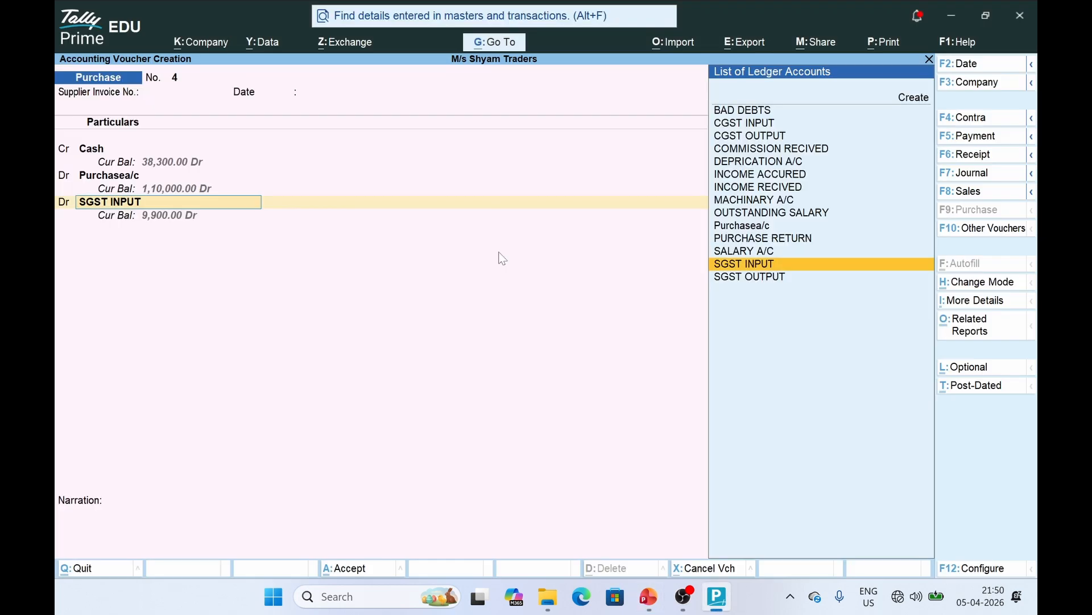
pyautogui.press('Up')
pyautogui.press('Up')
pyautogui.press('Up')
pyautogui.press('Up')
pyautogui.press('Up')
pyautogui.press('Up')
pyautogui.press('Up')
pyautogui.press('Up')
pyautogui.press('Up')
pyautogui.press('Up')
pyautogui.press('Up')
pyautogui.press('Up')
pyautogui.press('Up')
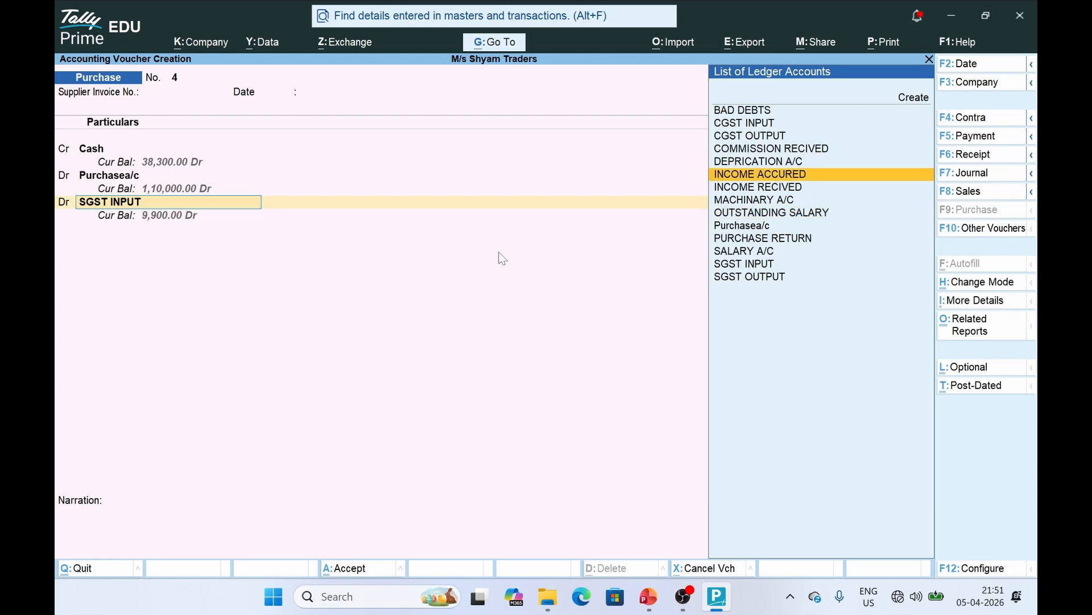
pyautogui.press('Return')
# Create the IGST INPUT ledger (Duties & Taxes, GST, IGST, 18%) and debit it 9,000
pyautogui.write('I')
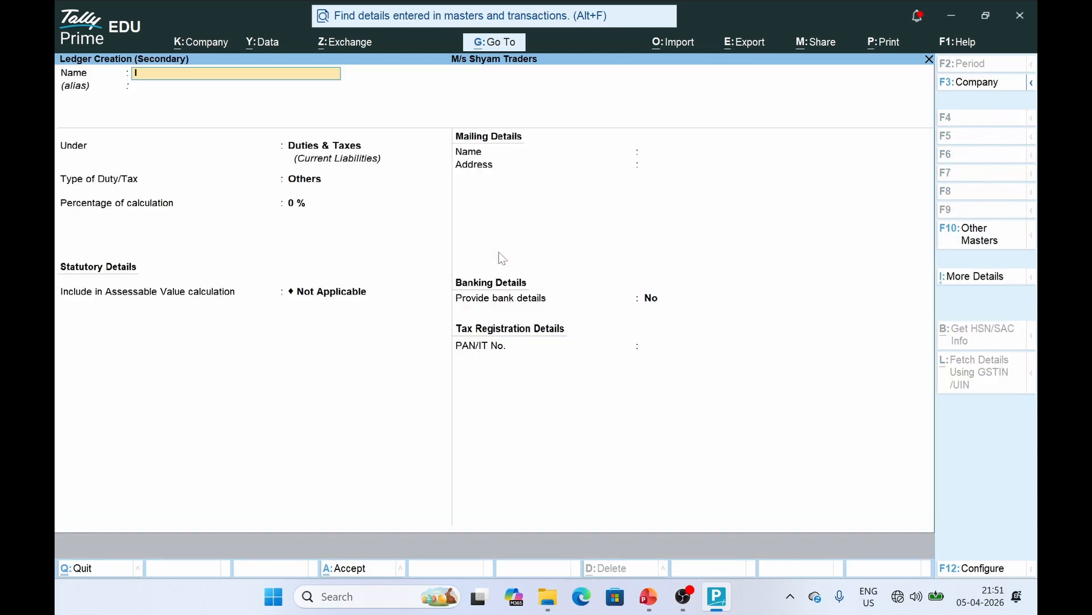
pyautogui.write('GST INPUT')
pyautogui.press('Return')
pyautogui.press('Return')
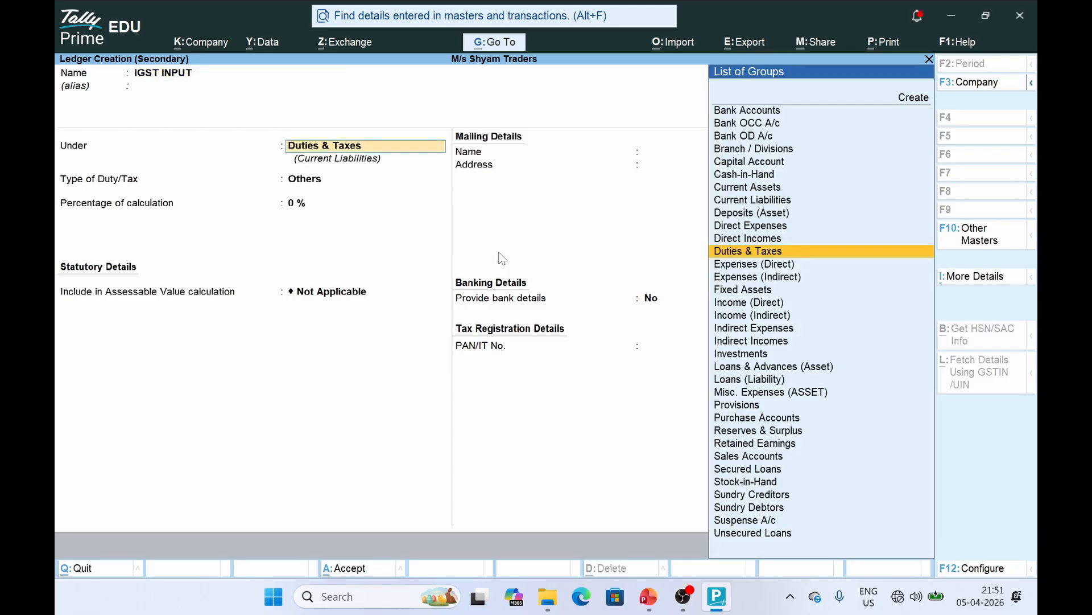
pyautogui.press('Return')
pyautogui.press('Up')
pyautogui.press('Return')
pyautogui.press('Down')
pyautogui.press('Down')
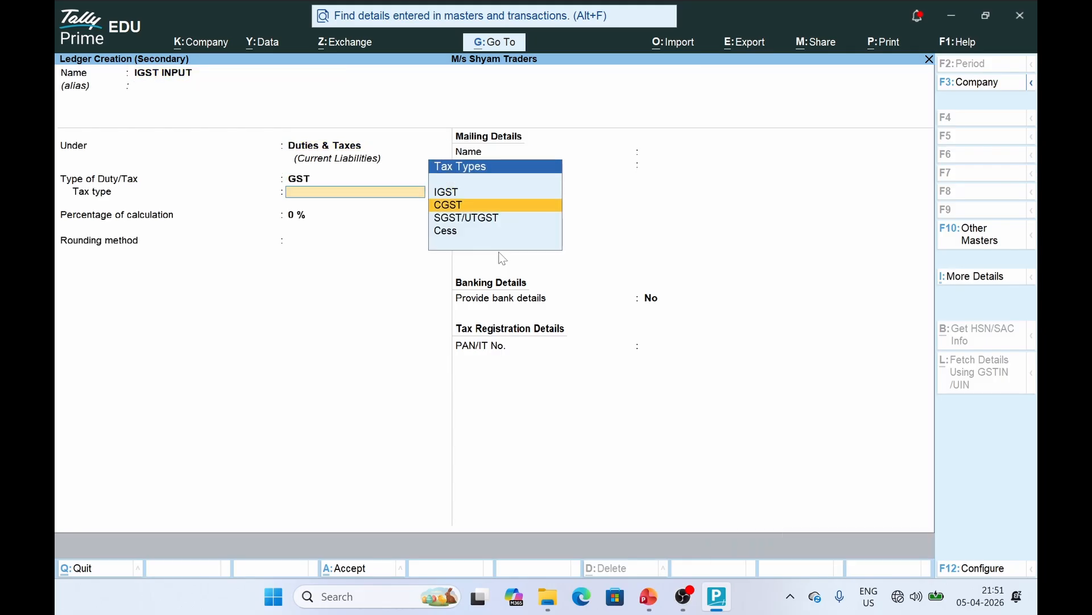
pyautogui.press('Up')
pyautogui.press('Up')
pyautogui.press('Return')
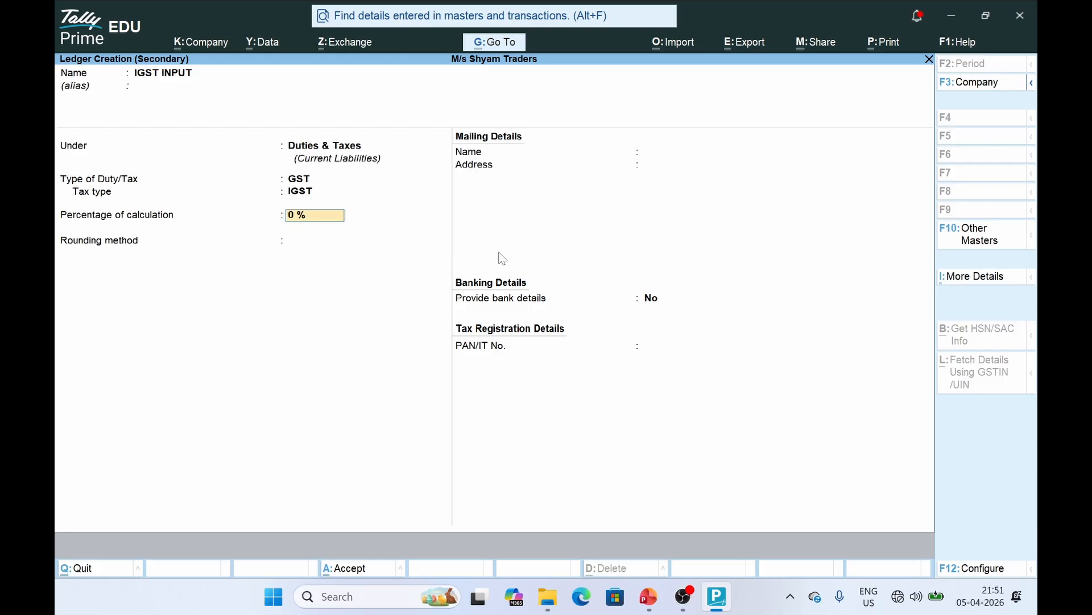
pyautogui.write('18')
pyautogui.press('Return')
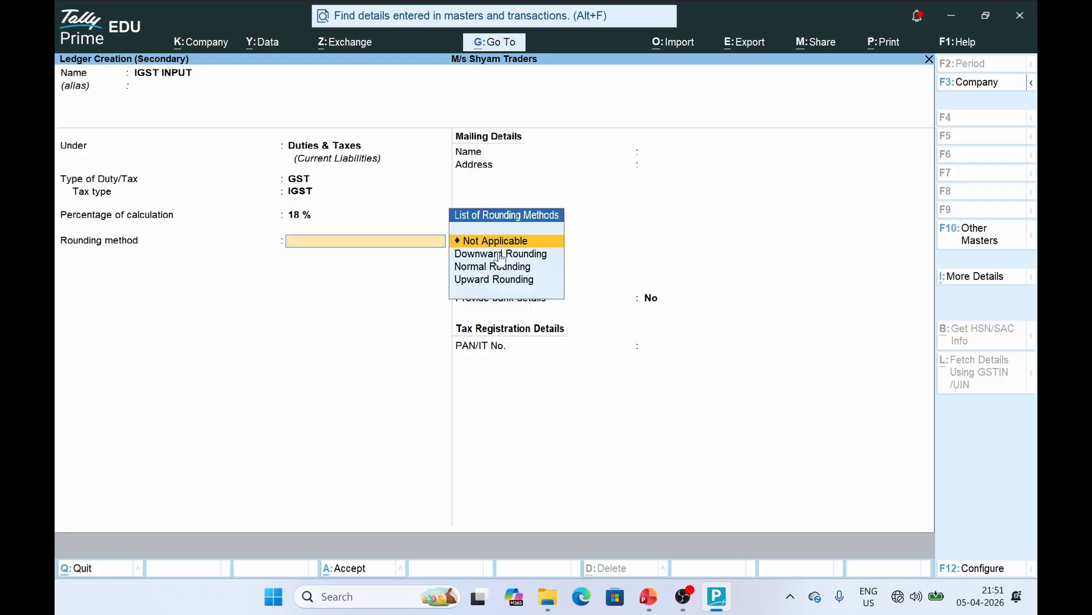
pyautogui.hotkey('ctrl', 'a')
pyautogui.press('Return')
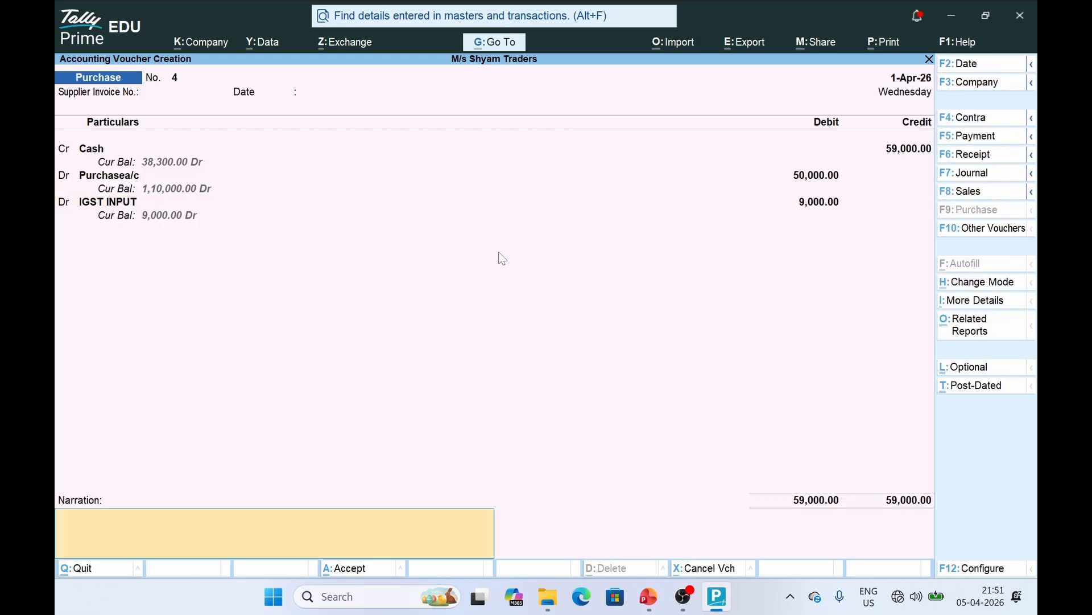
# Look up the cash a/c line of the 33,600 cash sale on slide 19
pyautogui.hotkey('alt', 'Tab')
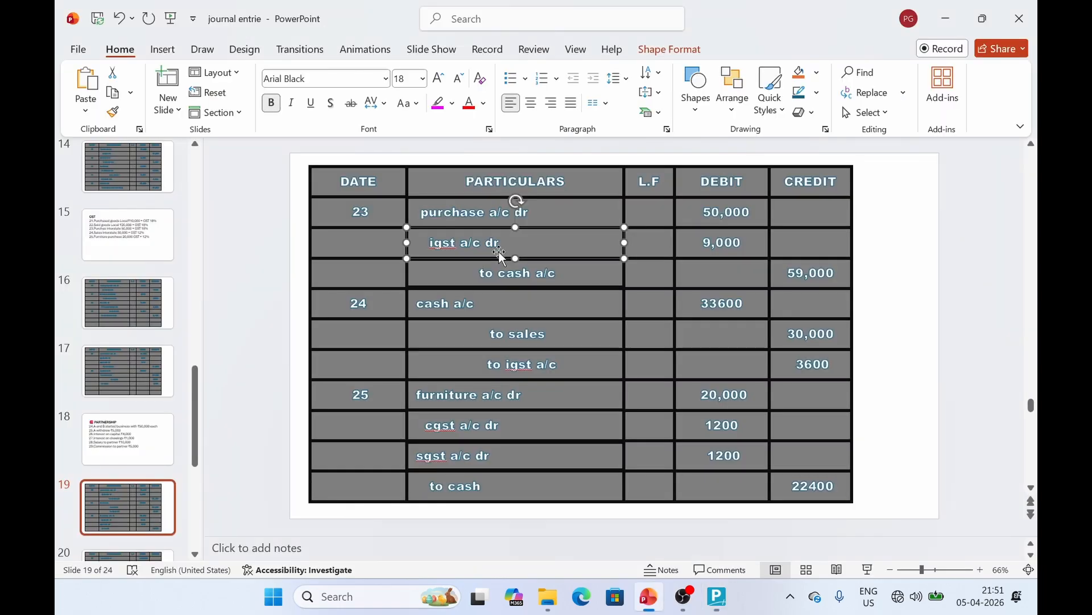
pyautogui.click(448, 312)
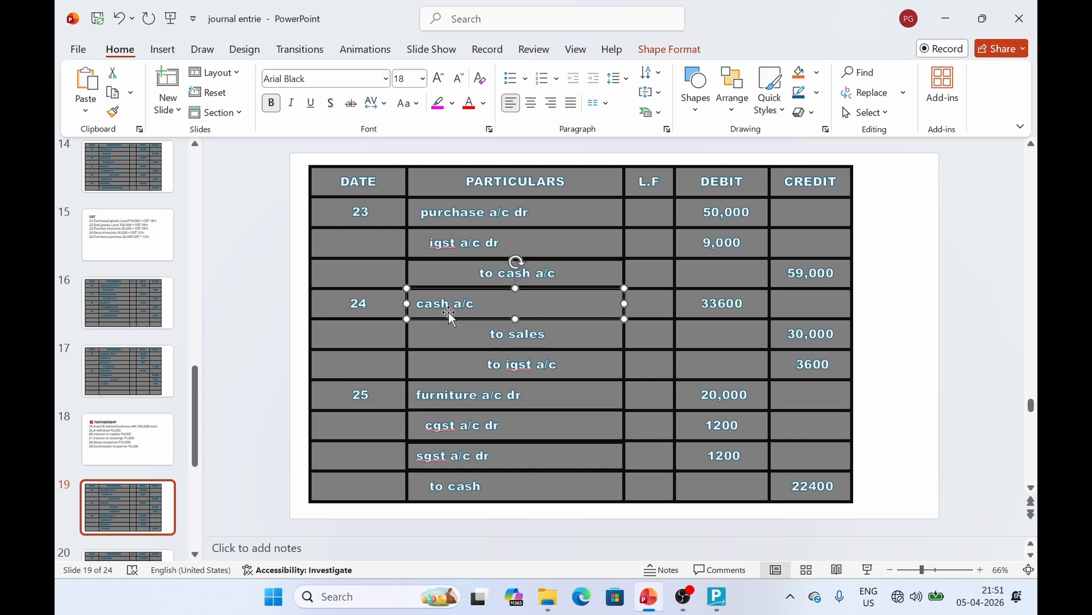
pyautogui.hotkey('alt', 'Tab')
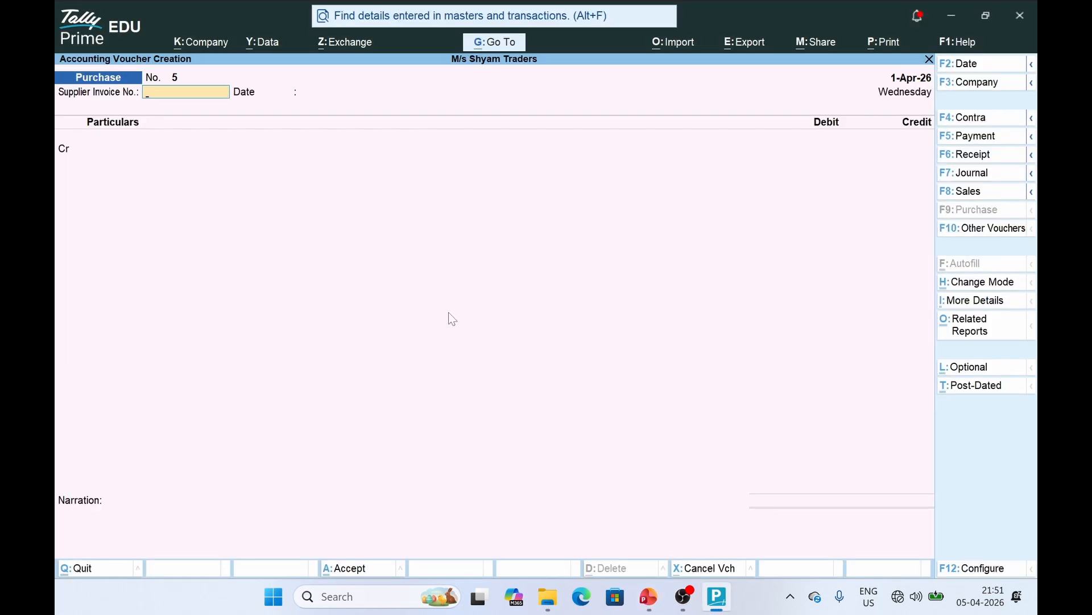
# Switch to a Sales voucher in voucher mode
pyautogui.click(959, 196)
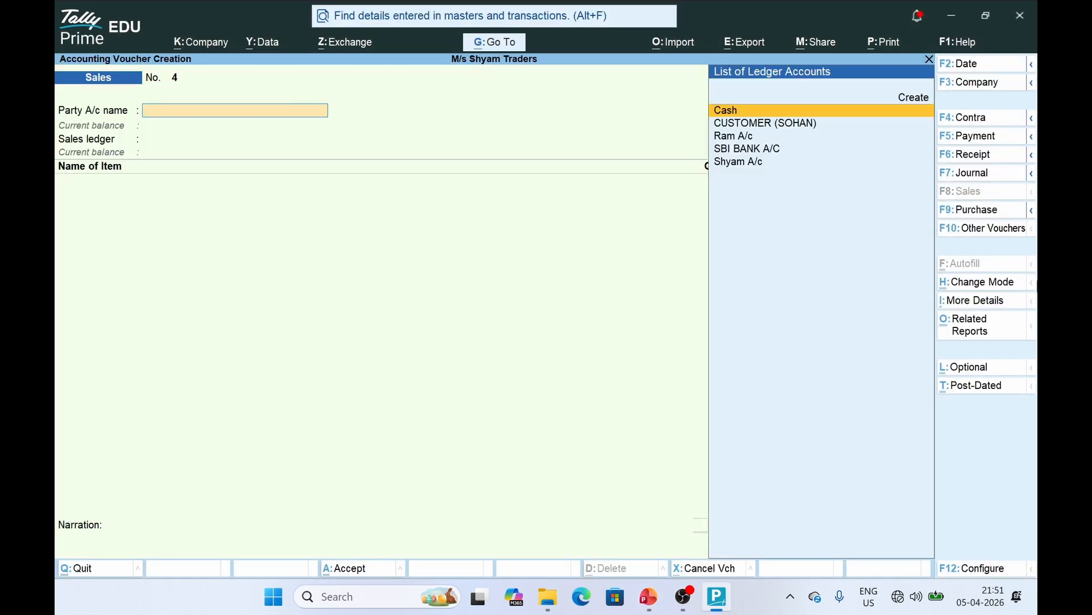
pyautogui.click(983, 282)
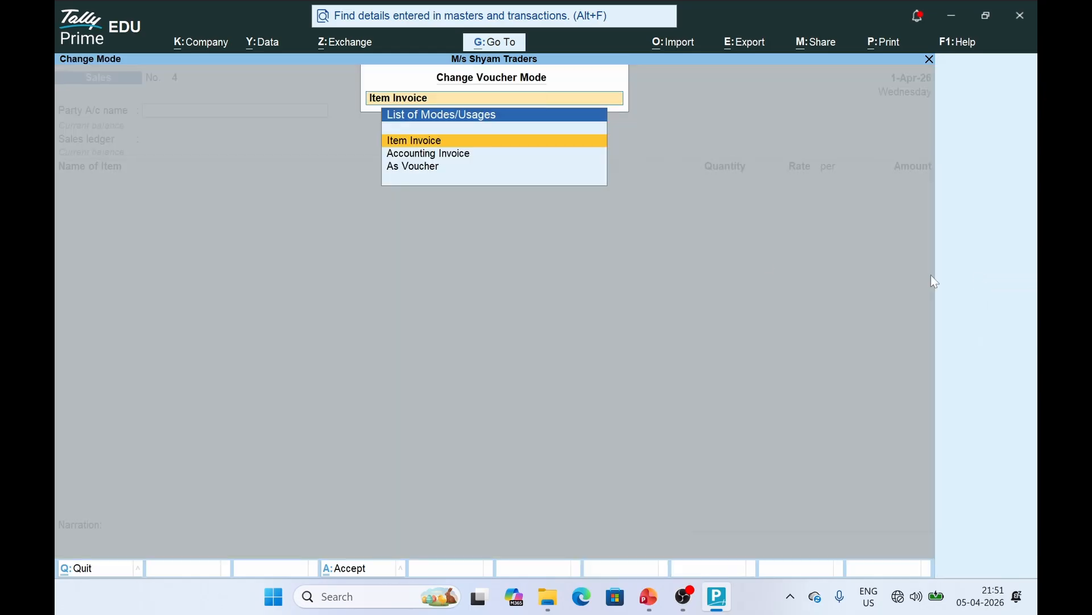
pyautogui.click(424, 169)
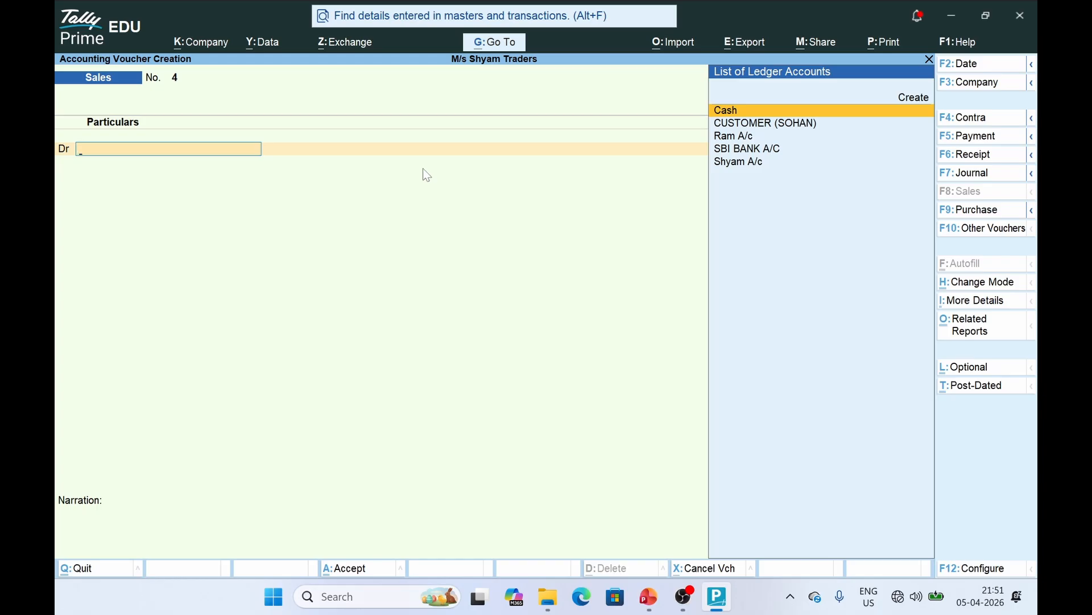
# Debit Cash 33,600 after checking the sale amounts on the slide
pyautogui.hotkey('alt', 'Tab')
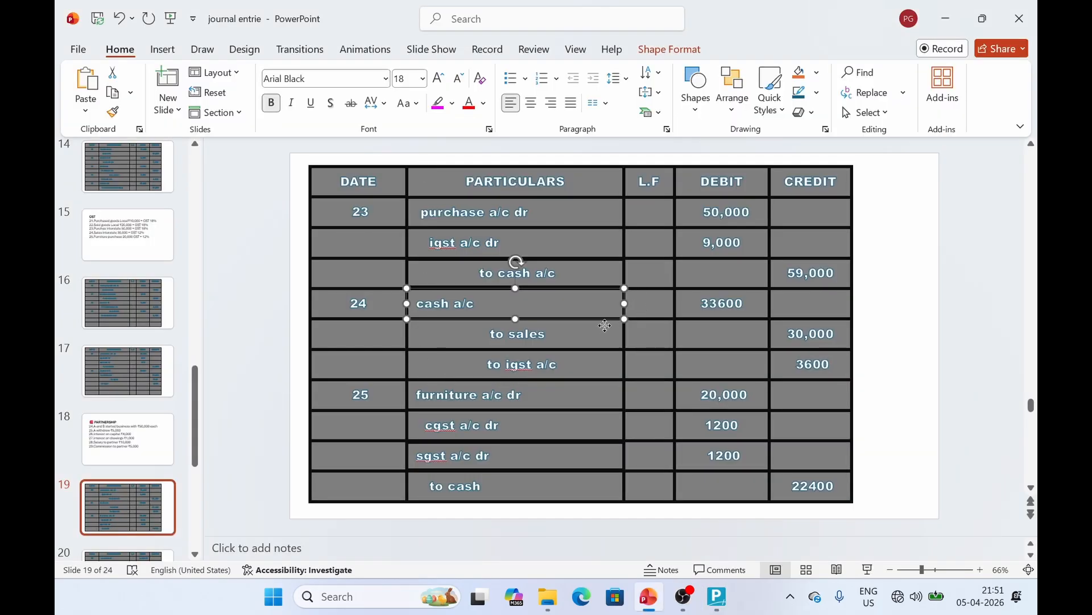
pyautogui.press('Tab')
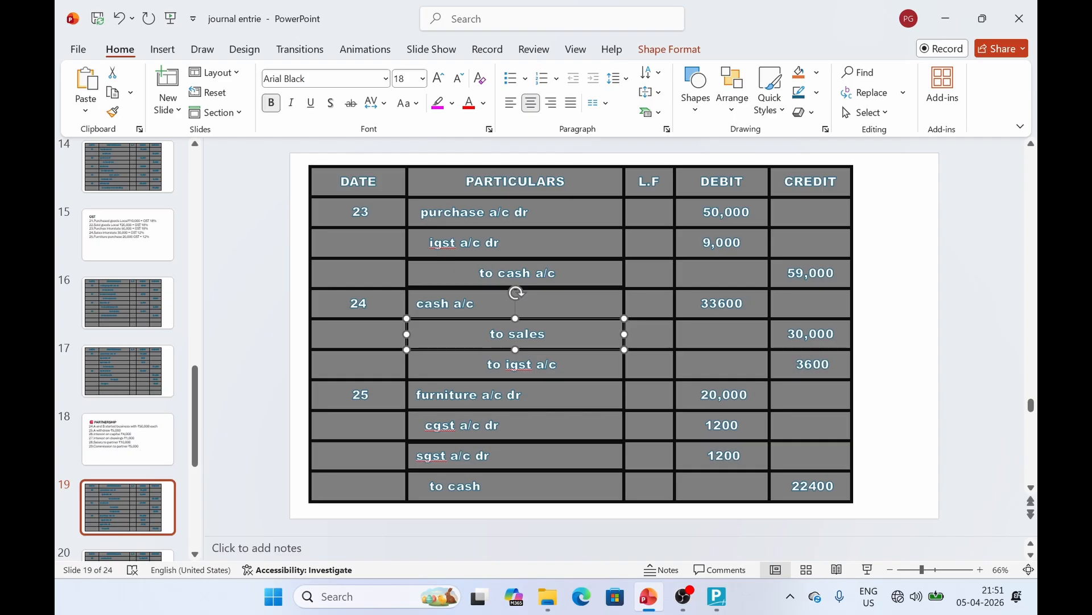
pyautogui.press('Tab')
pyautogui.hotkey('alt', 'Tab')
pyautogui.press('Return')
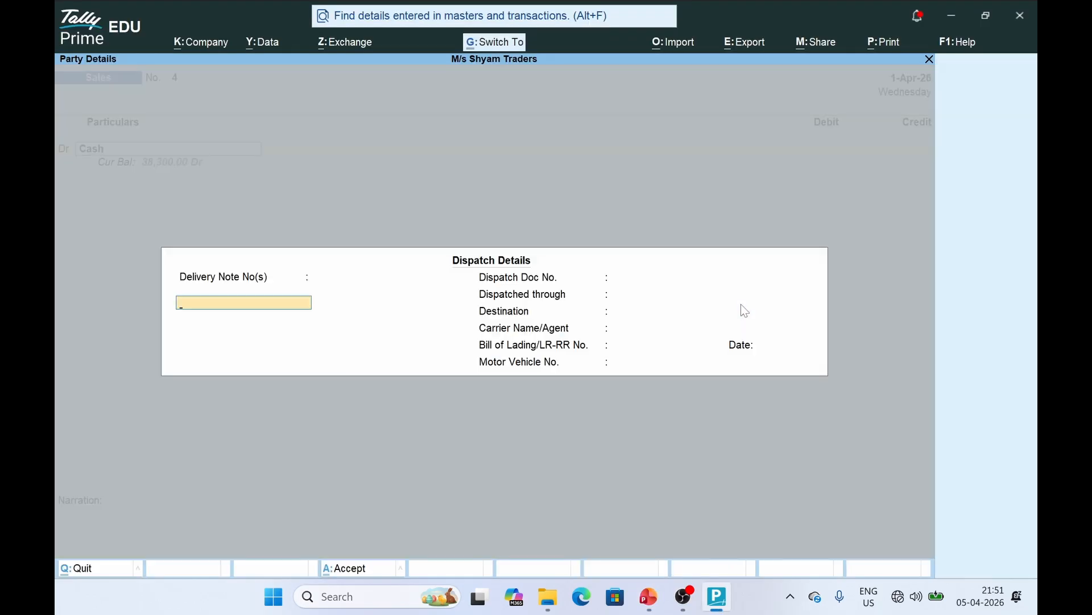
pyautogui.press('Escape')
pyautogui.press('Escape')
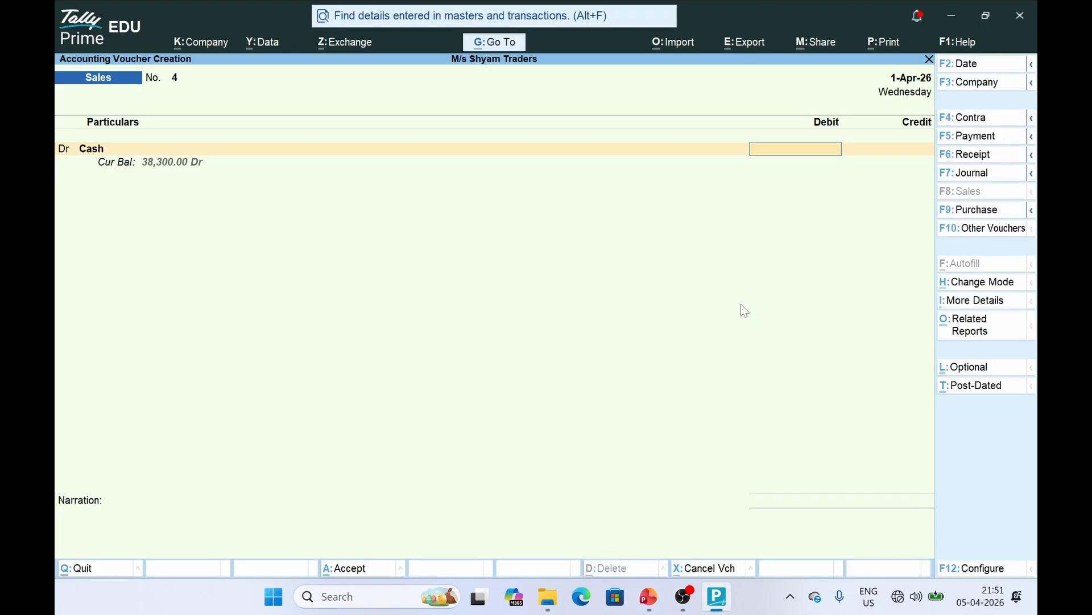
pyautogui.write('33600')
pyautogui.press('Return')
# Credit Sales A/c 30,000 and start creating a ledger for the tax line
pyautogui.press('Return')
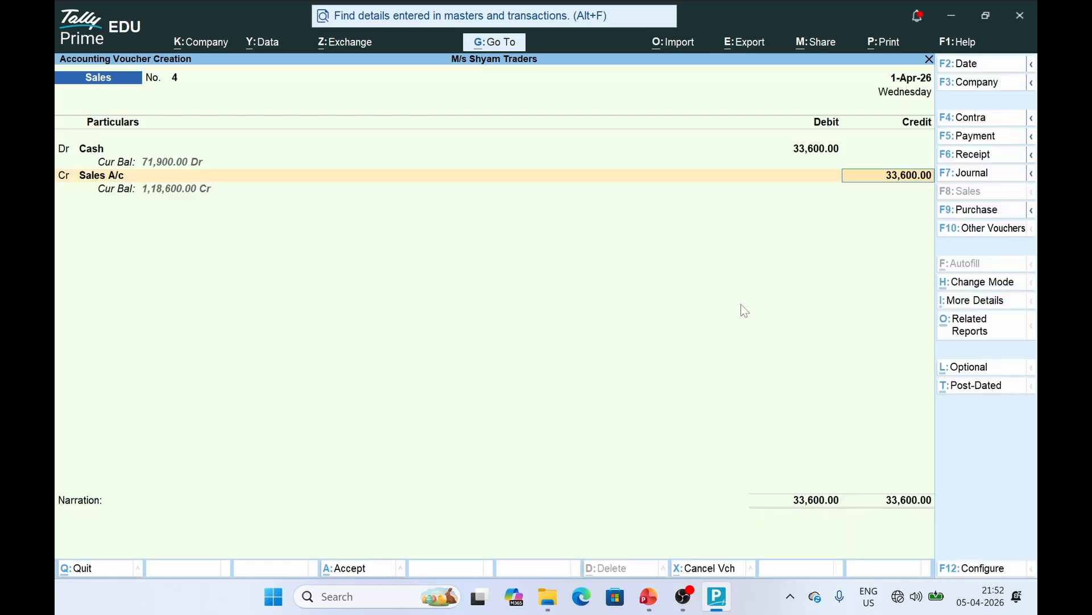
pyautogui.write('30000')
pyautogui.press('Return')
pyautogui.press('Return')
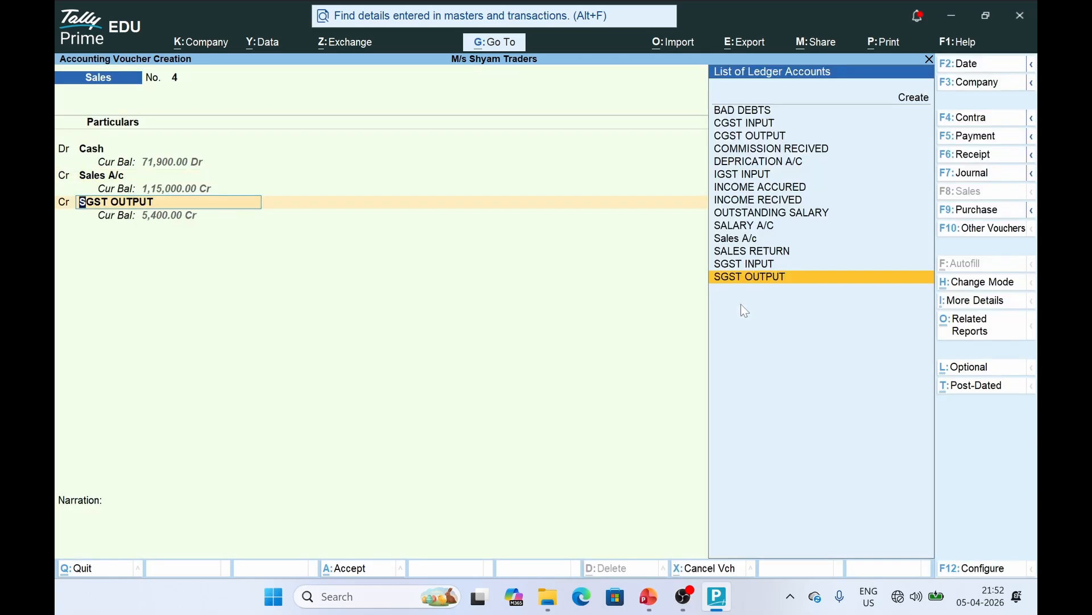
pyautogui.hotkey('alt', 'Tab')
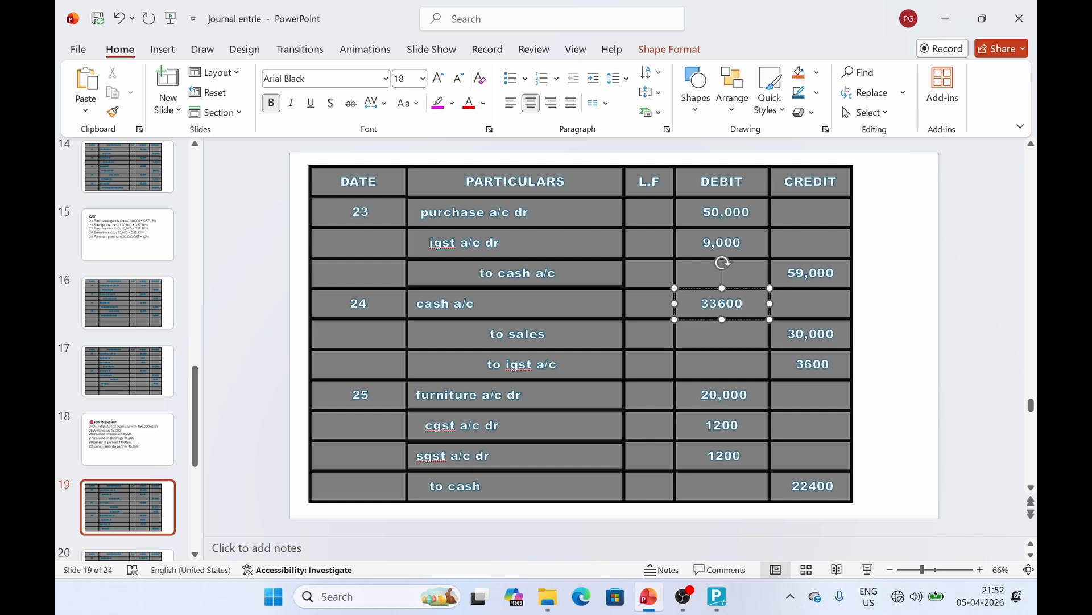
pyautogui.hotkey('alt', 'Tab')
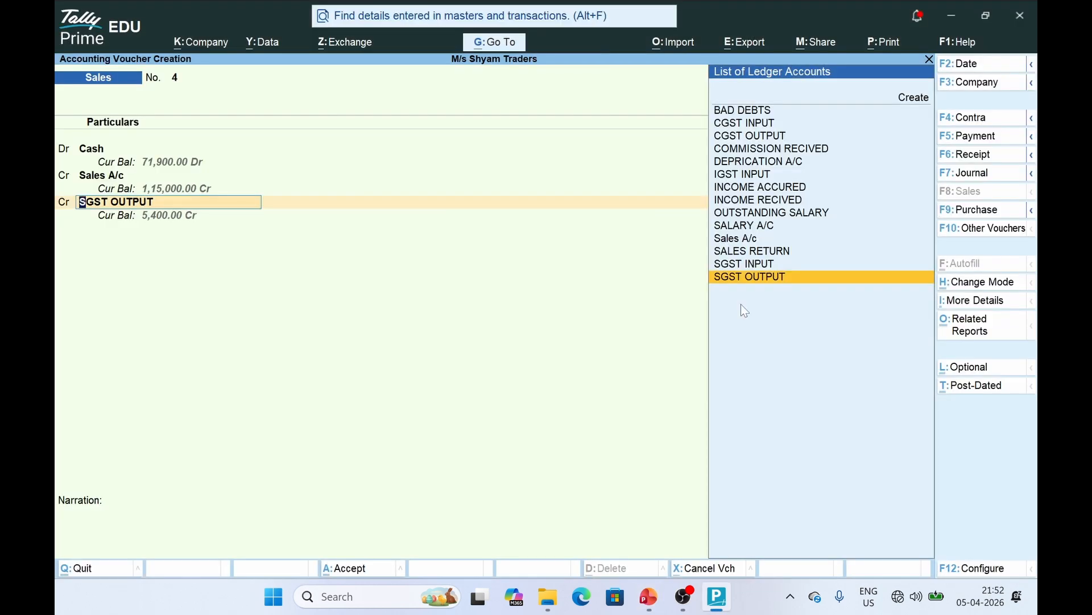
pyautogui.press('Up')
pyautogui.press('Up')
pyautogui.press('Up')
pyautogui.press('Up')
pyautogui.press('Up')
pyautogui.press('Up')
pyautogui.press('Up')
pyautogui.press('Up')
pyautogui.press('Up')
pyautogui.press('Up')
pyautogui.press('Up')
pyautogui.press('Up')
pyautogui.press('Up')
pyautogui.press('Up')
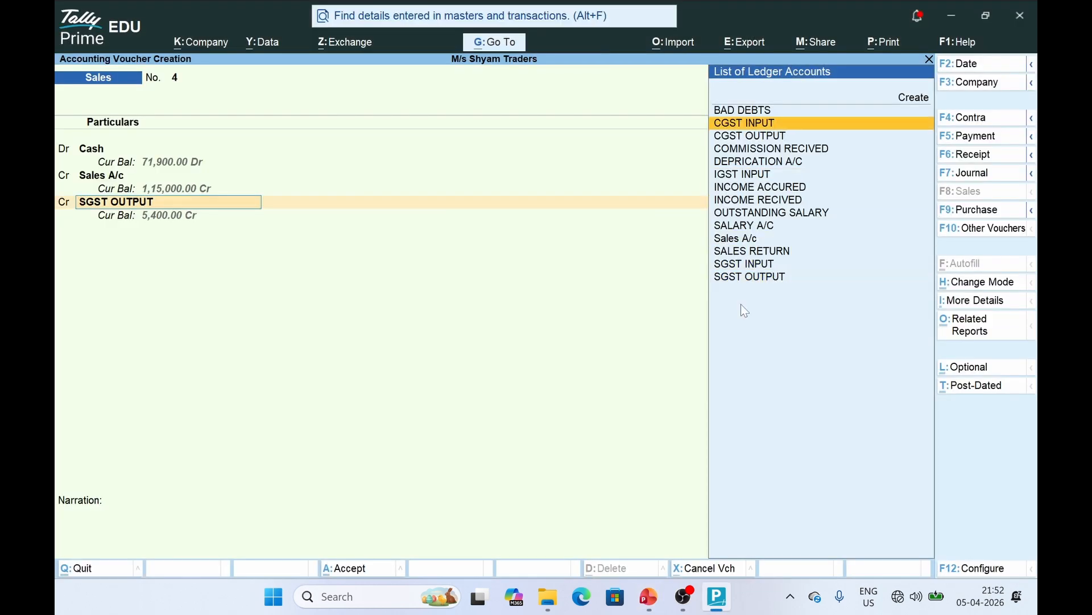
pyautogui.press('Return')
# Create the IGST OUTPUT ledger under Duties & Taxes: GST, IGST, 18% rate
pyautogui.write('I')
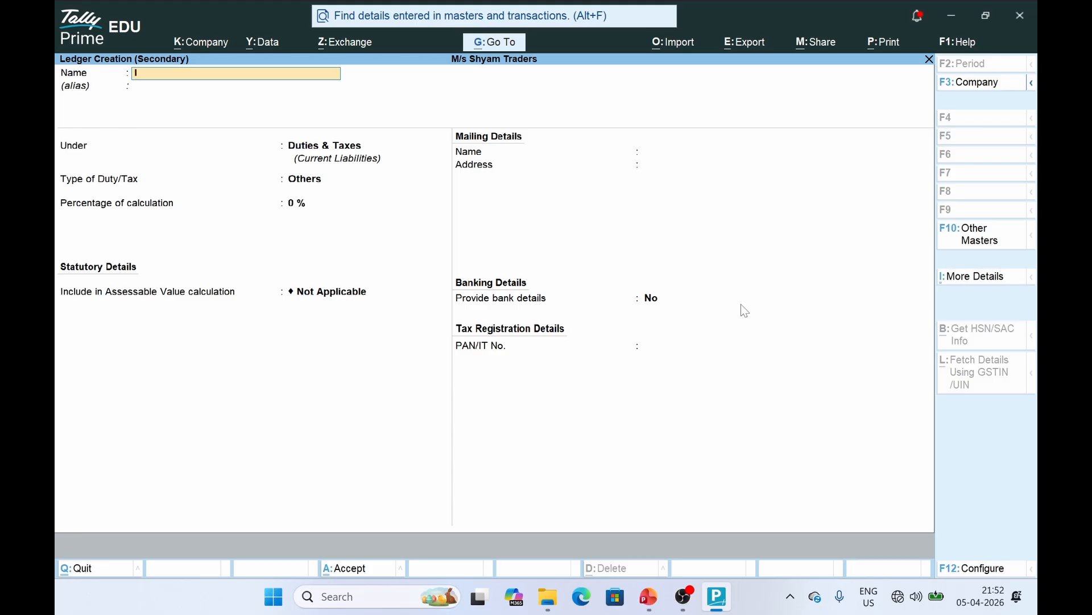
pyautogui.write('GST OUTPUT')
pyautogui.press('Return')
pyautogui.press('Return')
pyautogui.press('Up')
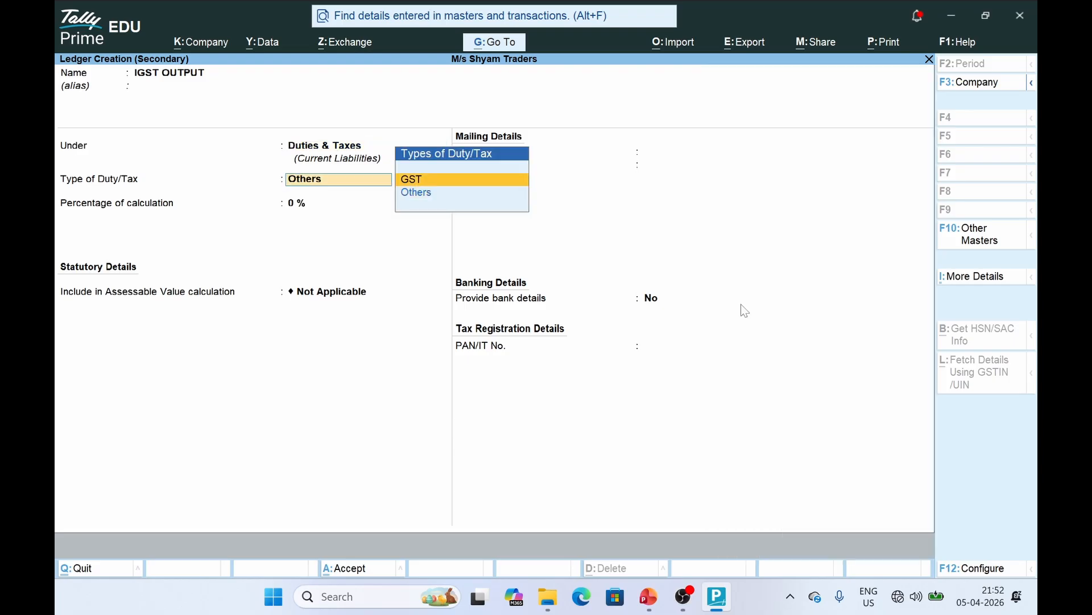
pyautogui.press('Return')
pyautogui.press('Down')
pyautogui.press('Down')
pyautogui.press('Up')
pyautogui.press('Up')
pyautogui.press('Return')
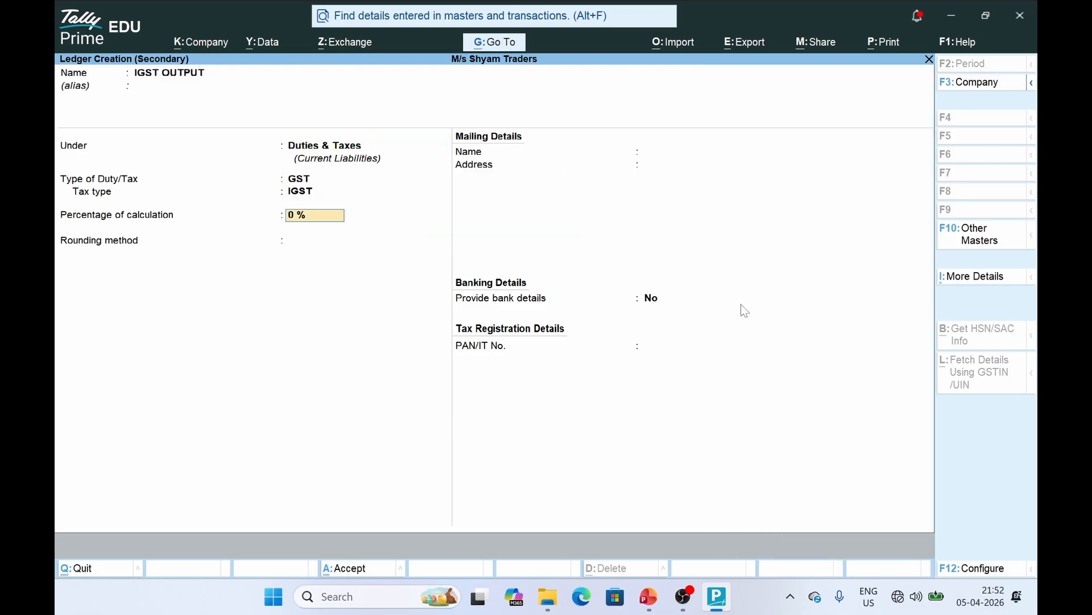
pyautogui.write('10')
pyautogui.press('Return')
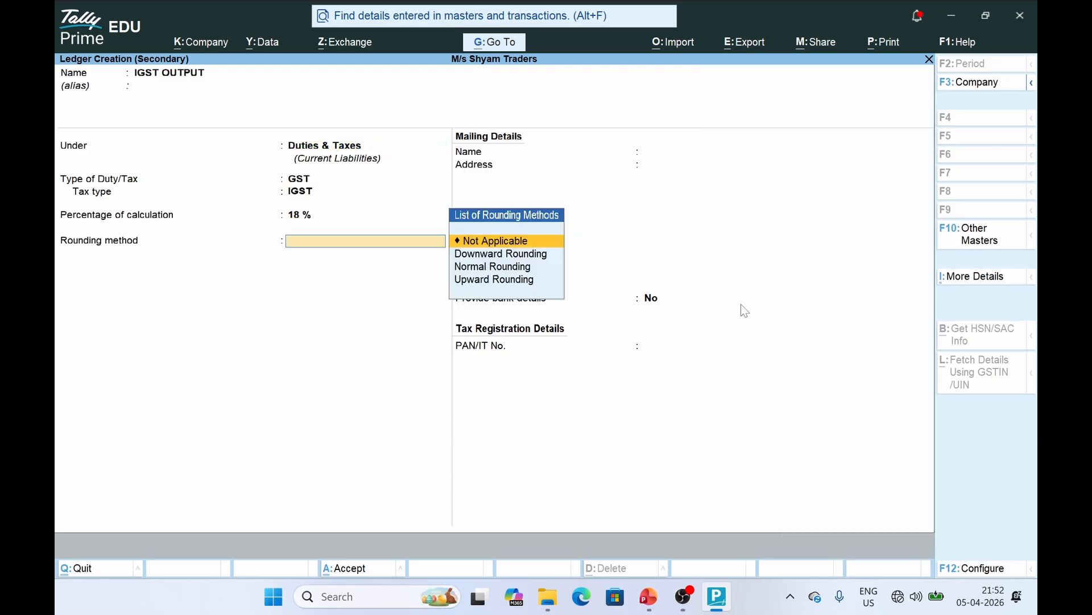
pyautogui.press('Return')
pyautogui.hotkey('ctrl', 'a')
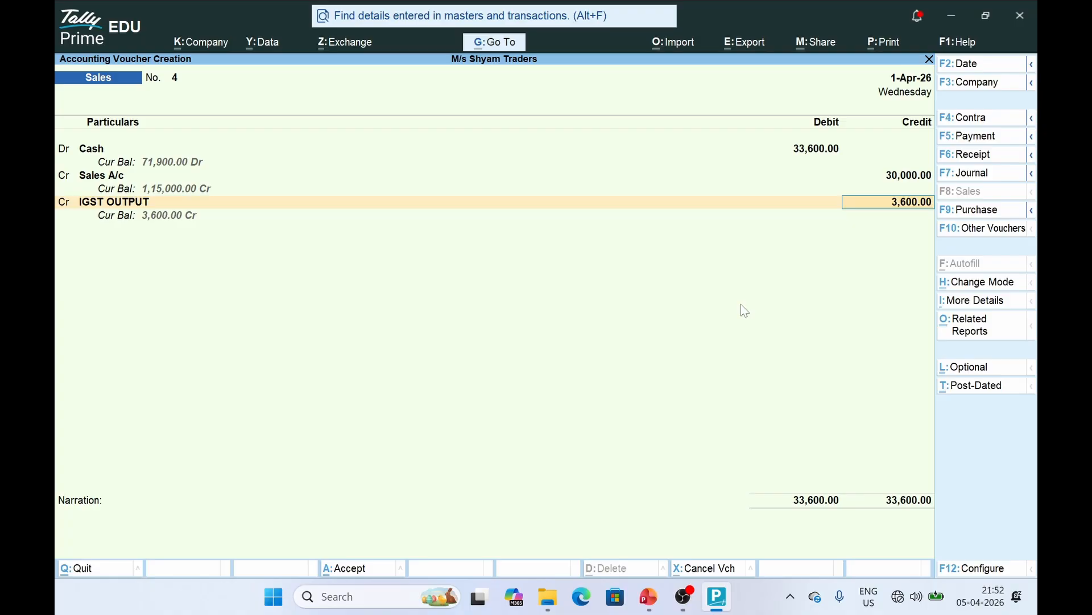
# Save the sales voucher with 3,600 IGST OUTPUT credit; review the furniture 20,000 entry
pyautogui.hotkey('ctrl', 'a')
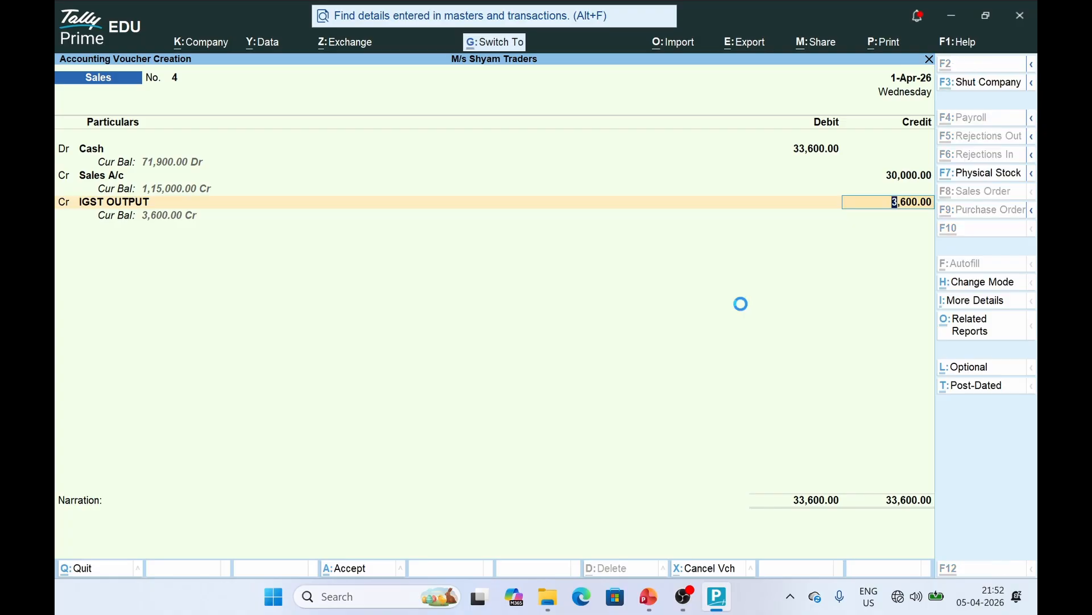
pyautogui.hotkey('alt', 'Tab')
pyautogui.click(559, 367)
pyautogui.click(462, 403)
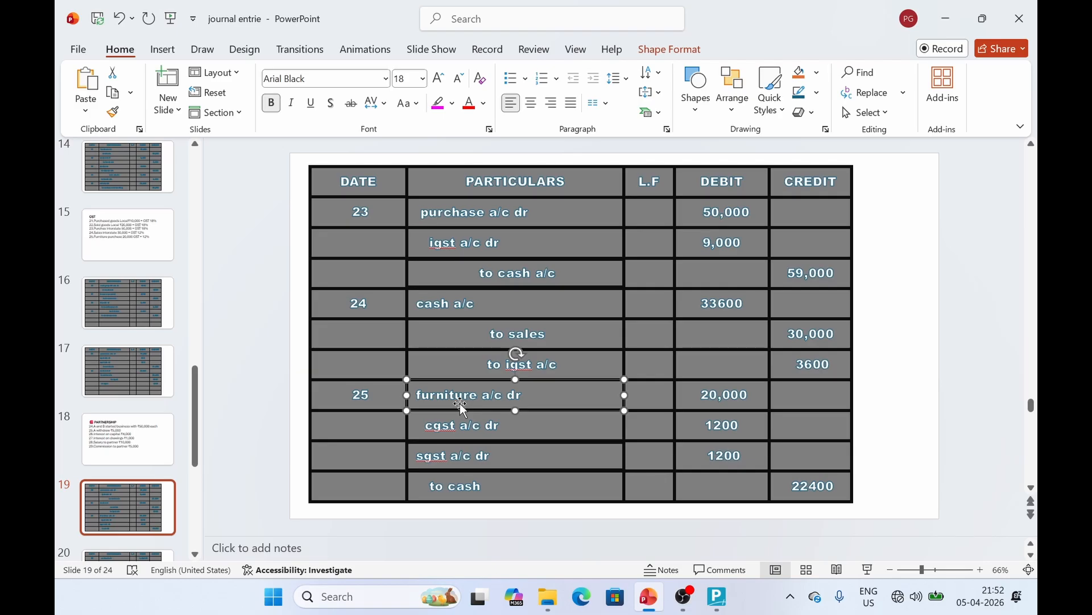
# Return to TallyPrime's blank Sales voucher No. 5
pyautogui.hotkey('alt', 'Tab')
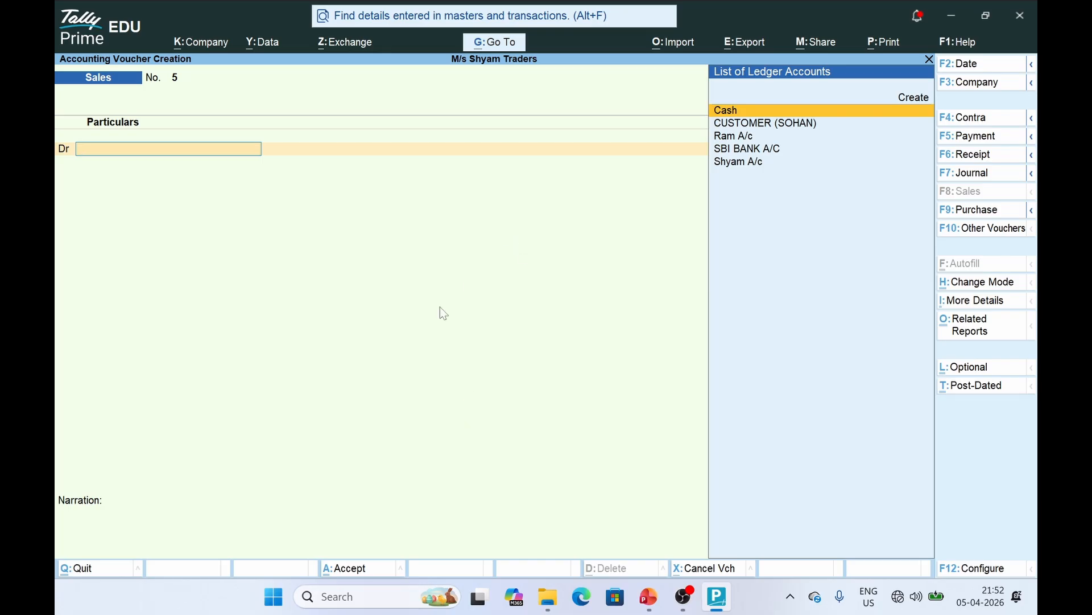
# In a Payment voucher, create a FURNITURE A/C ledger under Fixed Assets
pyautogui.click(985, 140)
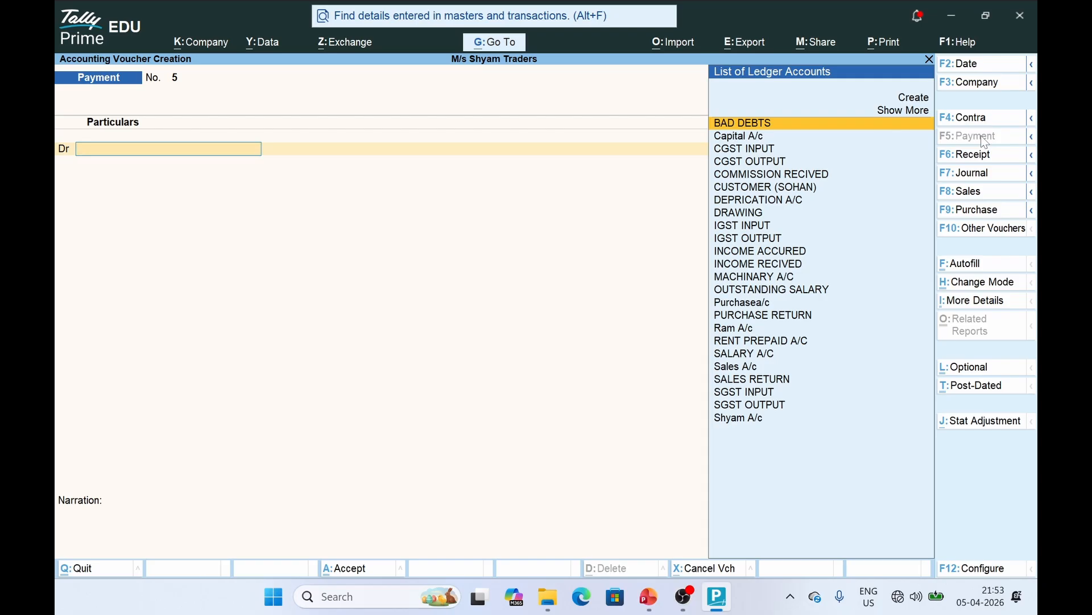
pyautogui.write('f')
pyautogui.press('Up')
pyautogui.press('Up')
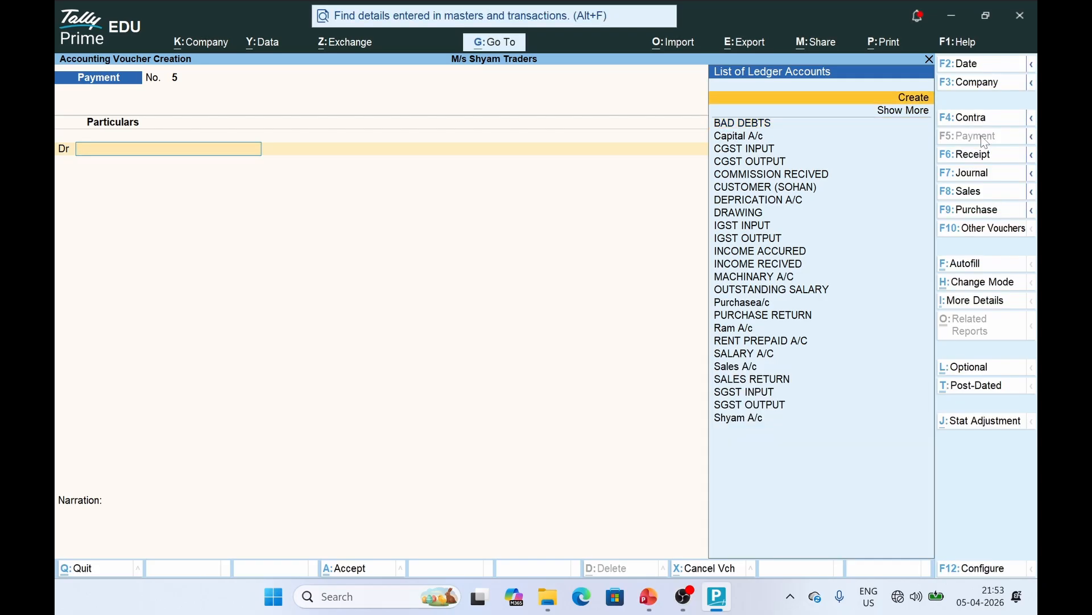
pyautogui.press('Return')
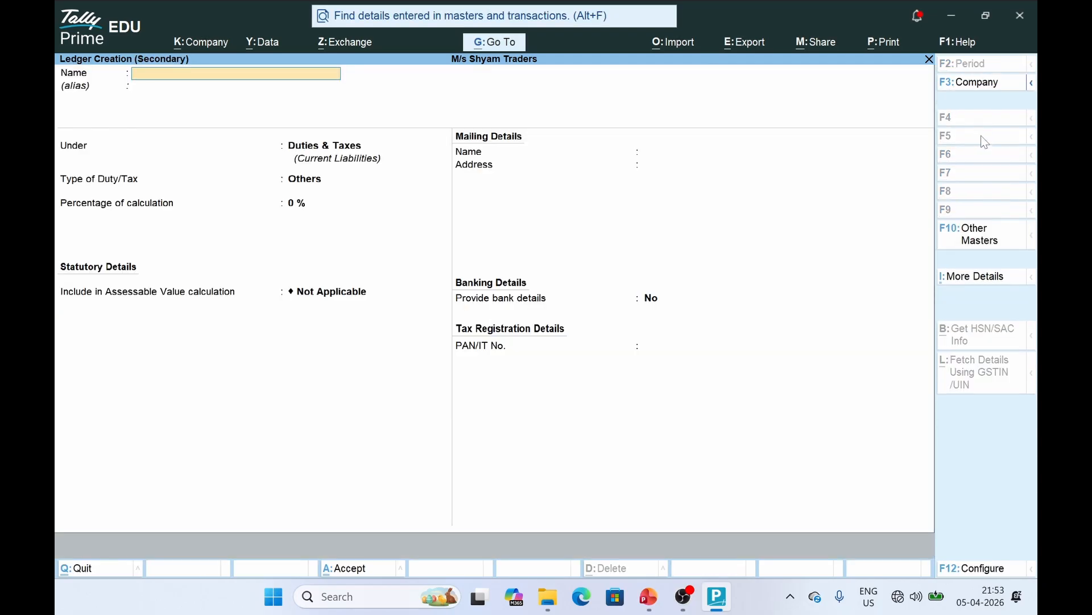
pyautogui.write('FURNITURE A/C')
pyautogui.press('Return')
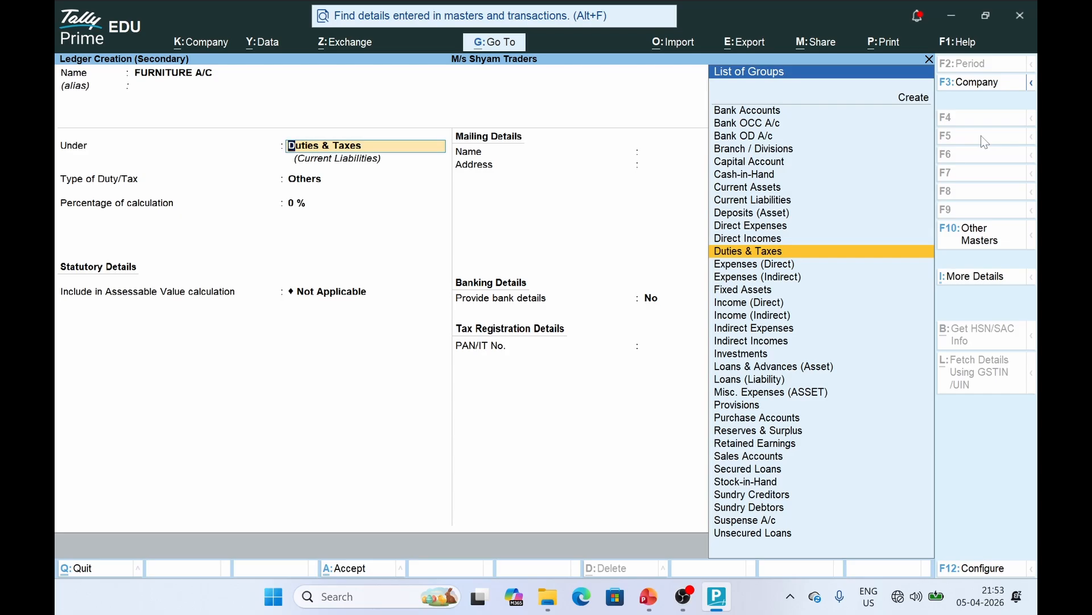
pyautogui.write('FIXE')
pyautogui.press('Return')
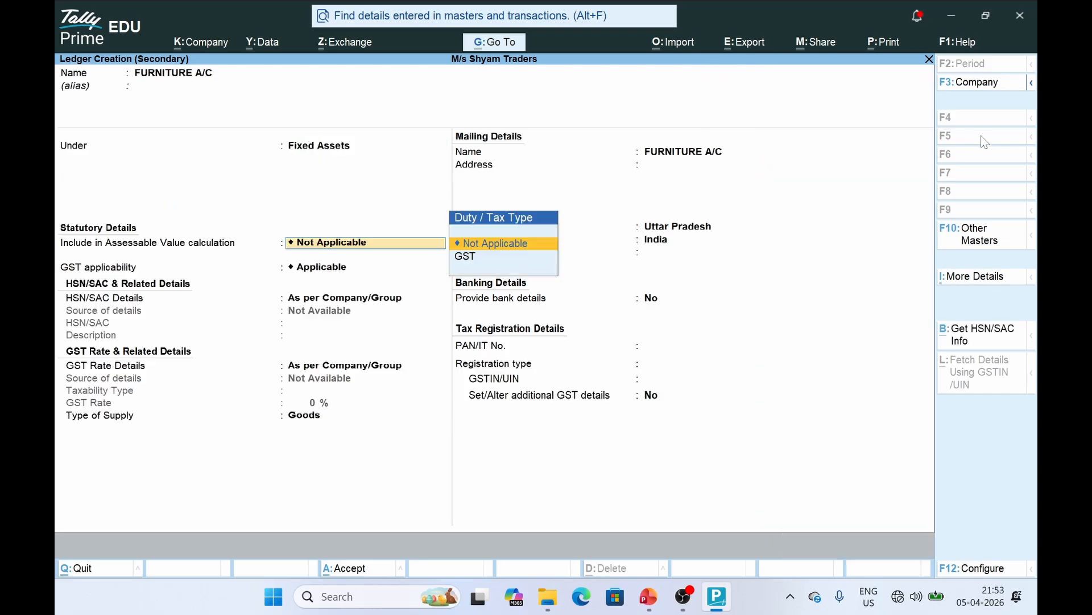
pyautogui.hotkey('ctrl', 'a')
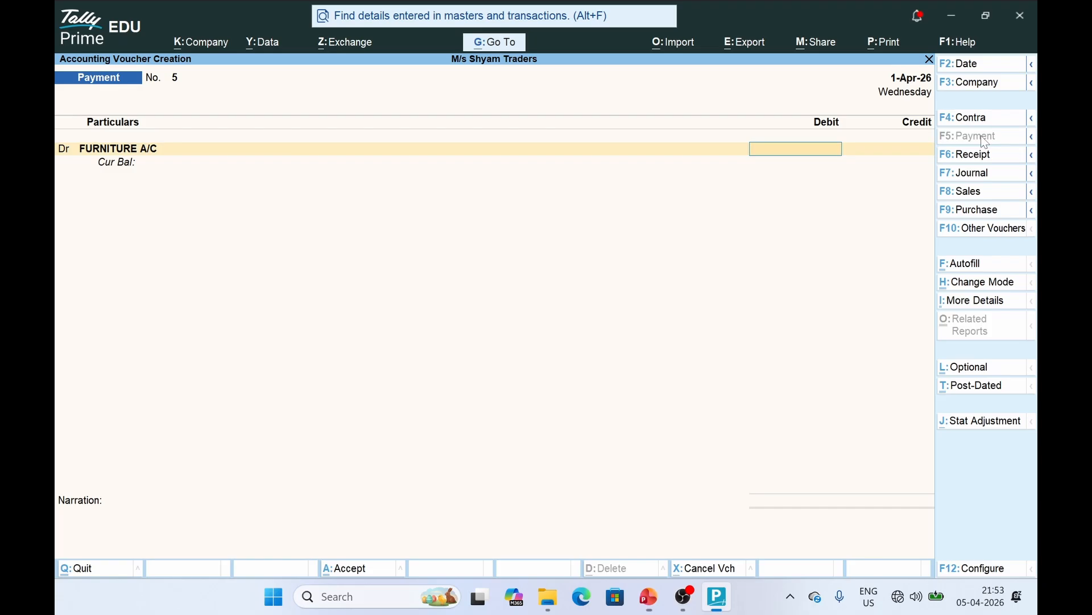
# Debit furniture 20,000 and start a second debit line
pyautogui.write('20000')
pyautogui.press('Return')
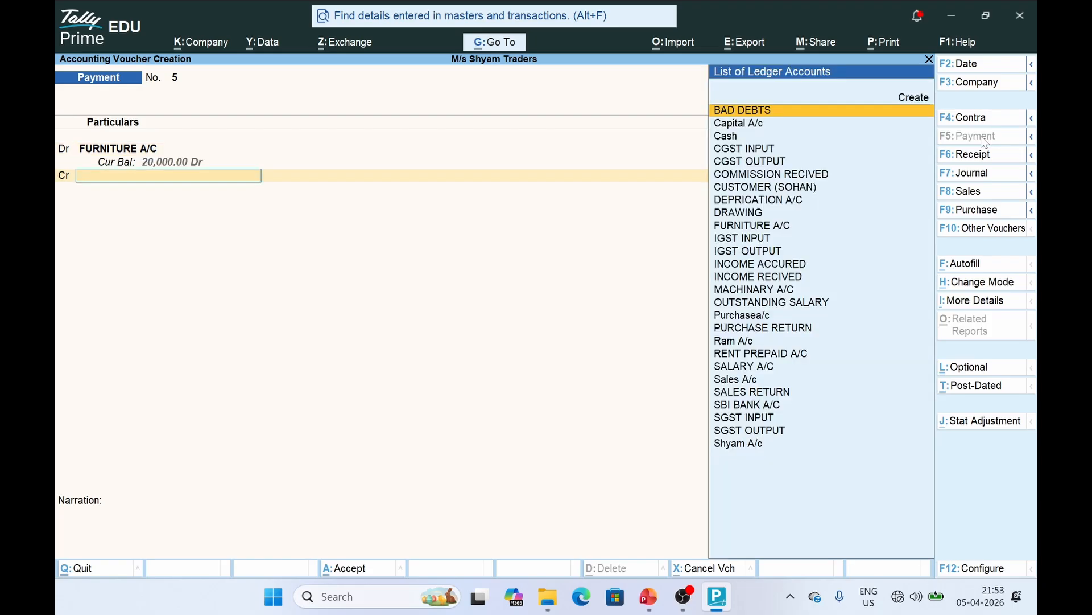
pyautogui.hotkey('alt', 'Tab')
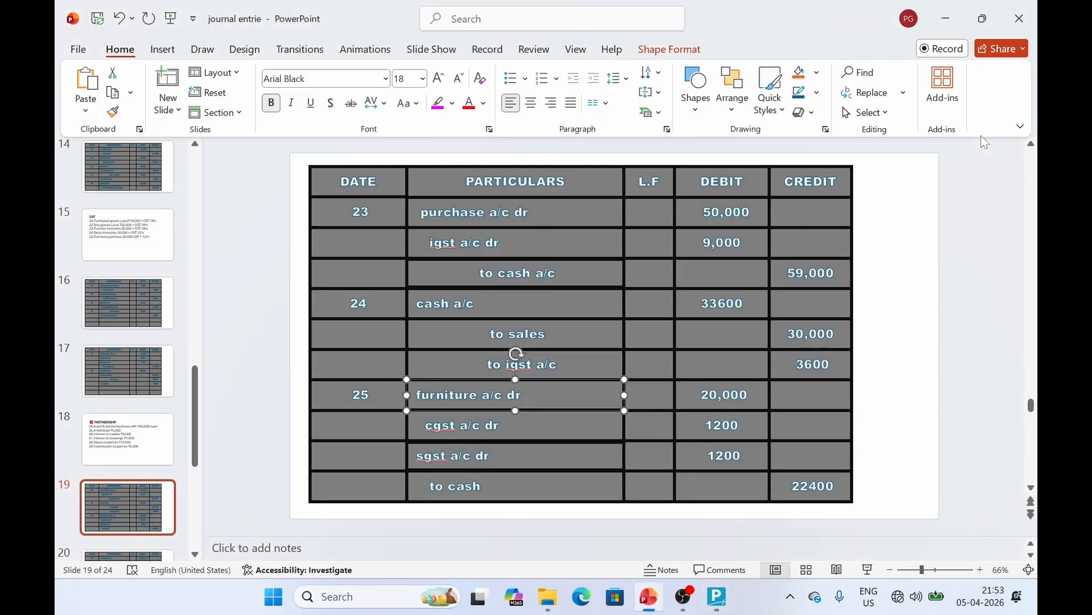
pyautogui.hotkey('alt', 'Tab')
pyautogui.press('BackSpace')
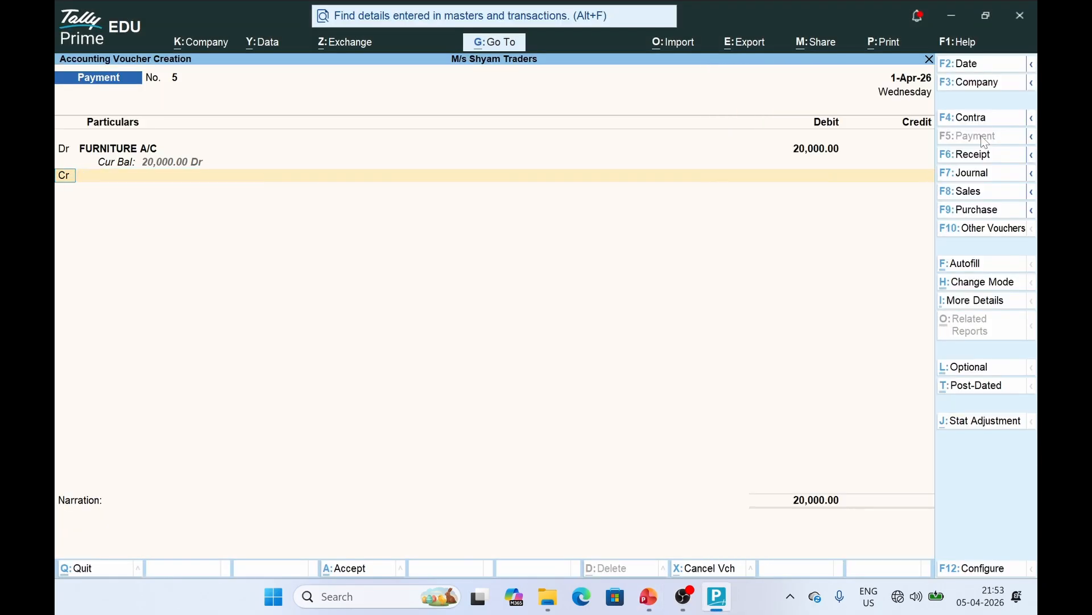
pyautogui.write('d')
pyautogui.press('Return')
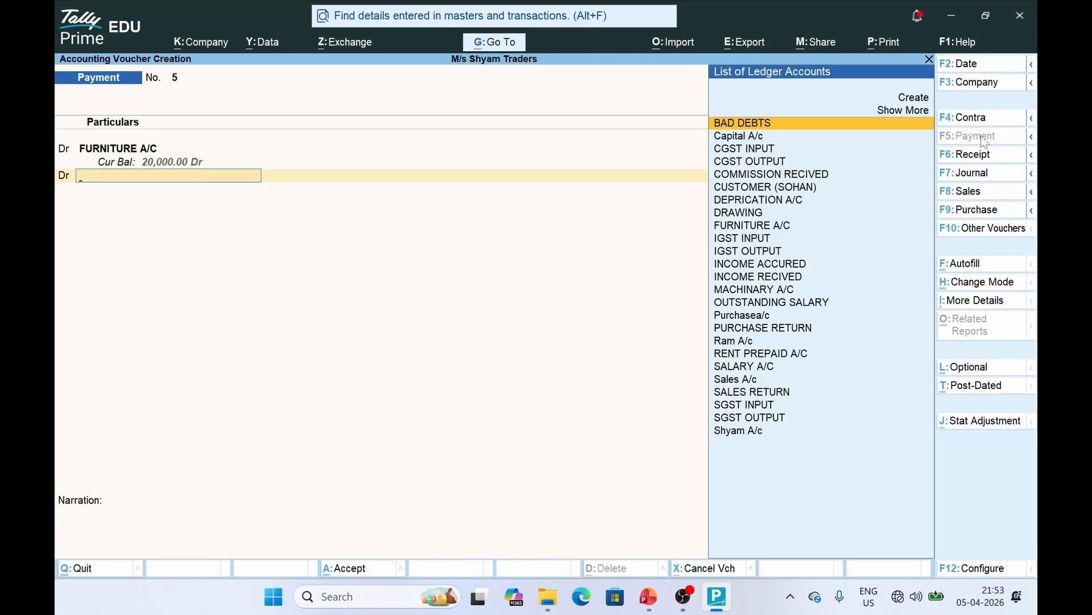
# Debit CGST INPUT 1,200, credit Cash 22,400 and save payment voucher 5
pyautogui.write('CGST')
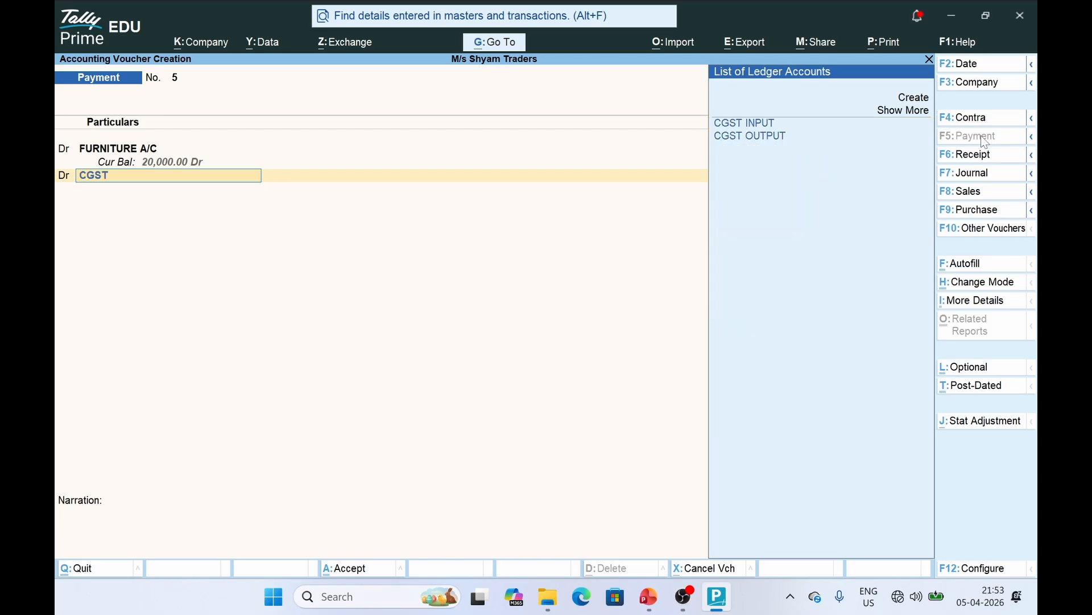
pyautogui.press('Return')
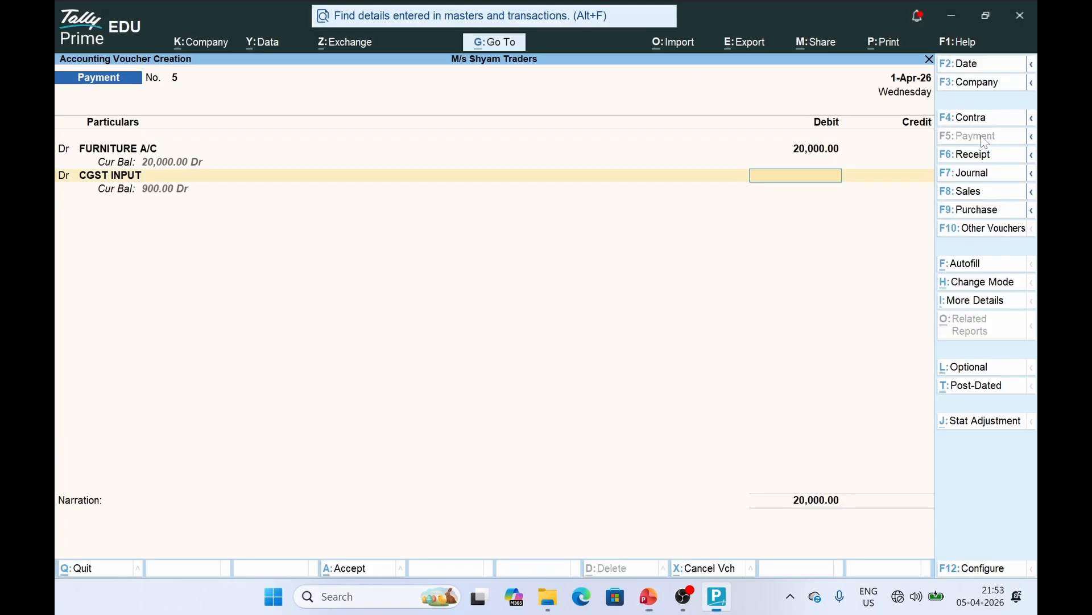
pyautogui.write('1200')
pyautogui.press('Return')
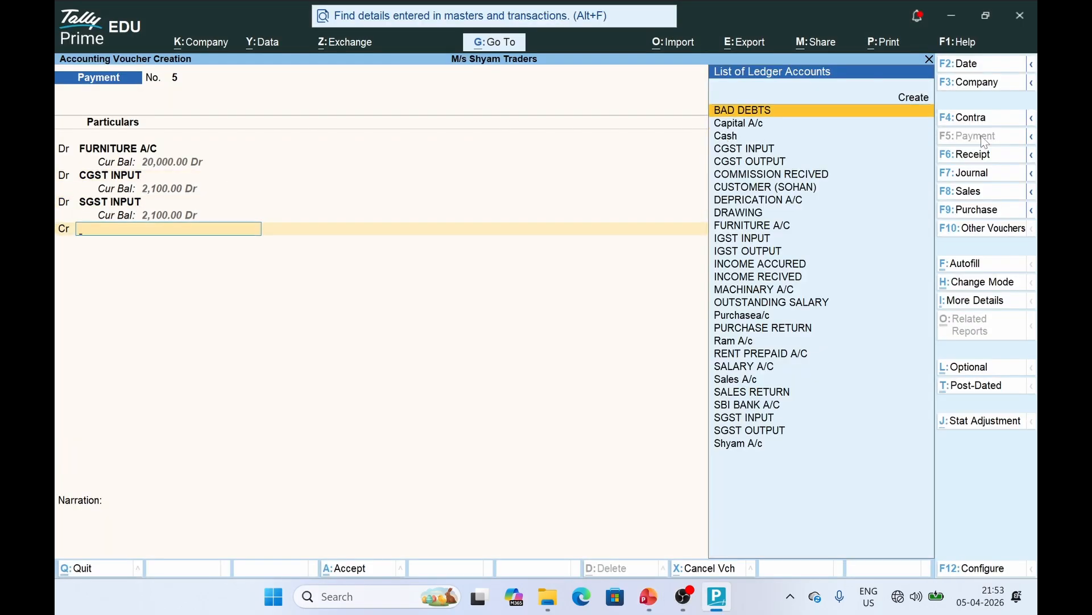
pyautogui.write('Cash')
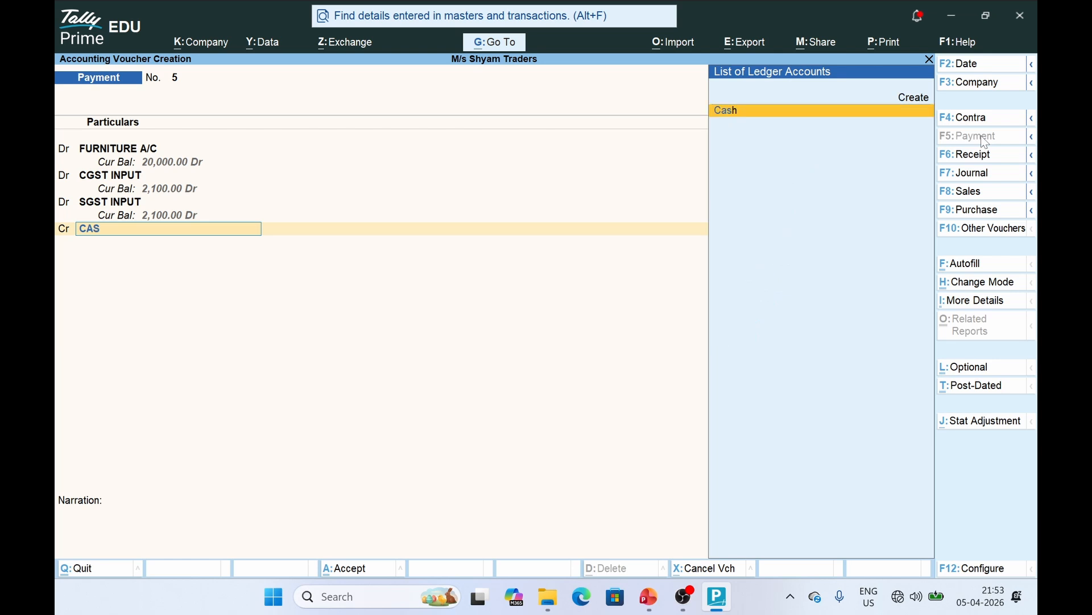
pyautogui.press('Return')
pyautogui.press('Return')
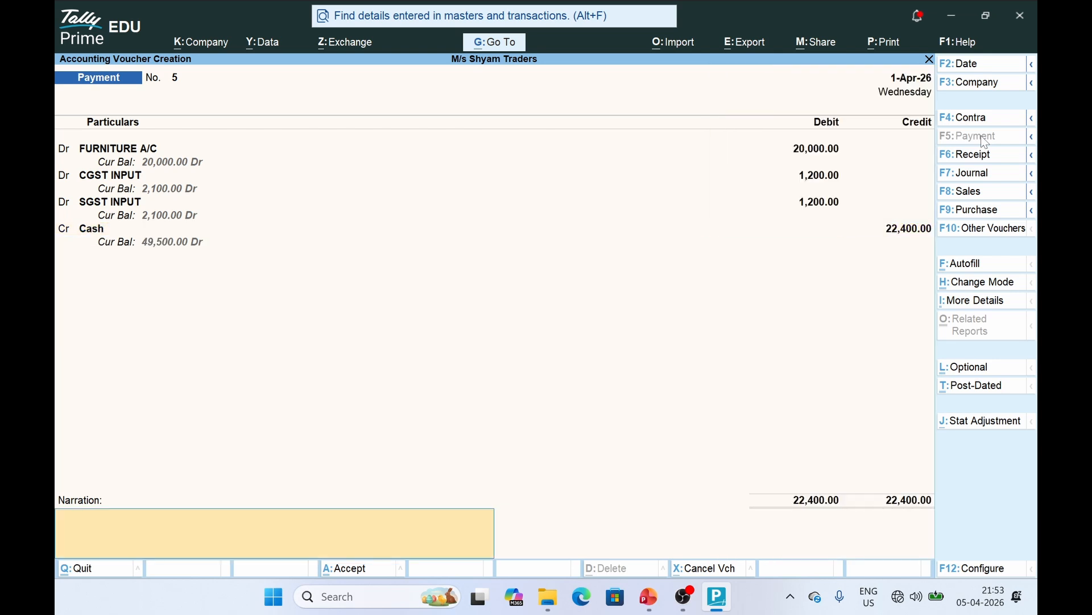
pyautogui.press('Return')
pyautogui.press('Return')
pyautogui.hotkey('alt', 'Tab')
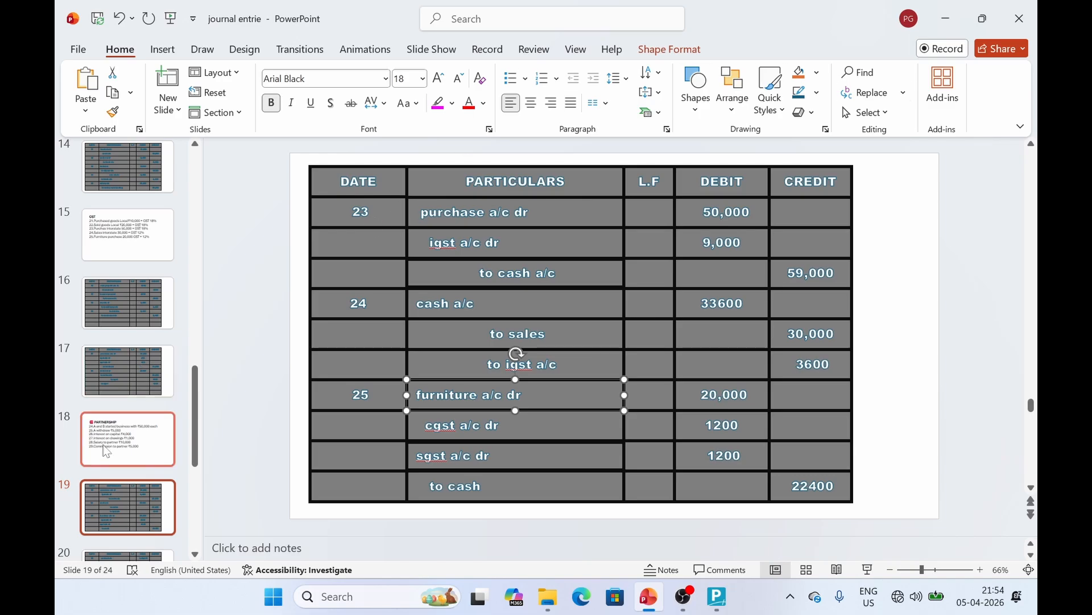
# On slide 20, correct the first partnership entry's date from 24 to 26
pyautogui.scroll(-2, 129, 433)
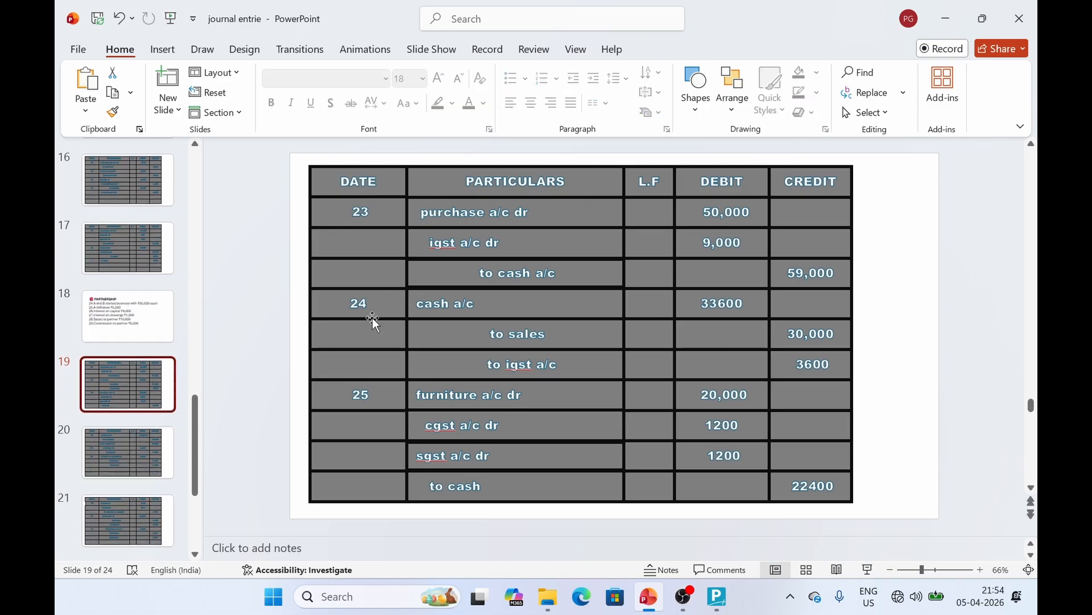
pyautogui.click(123, 471)
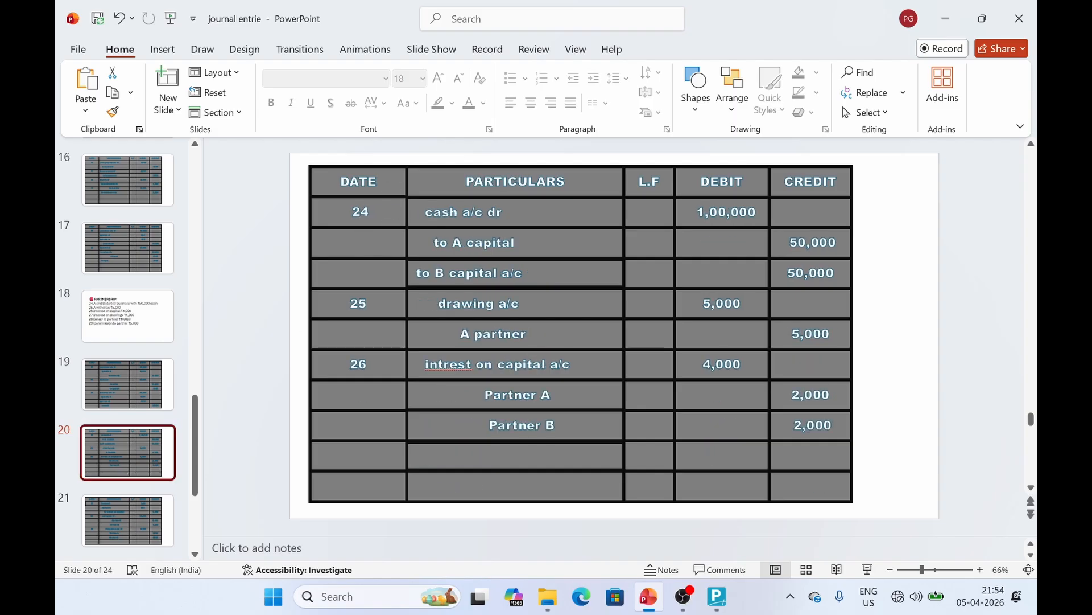
pyautogui.click(360, 212)
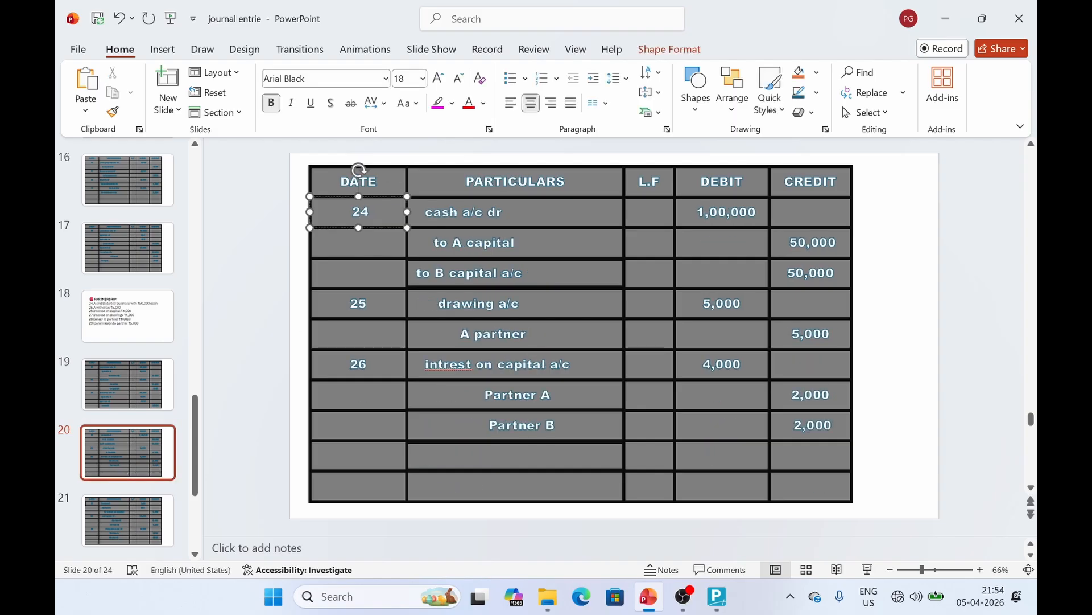
pyautogui.write('6')
pyautogui.press('Delete')
pyautogui.click(566, 227)
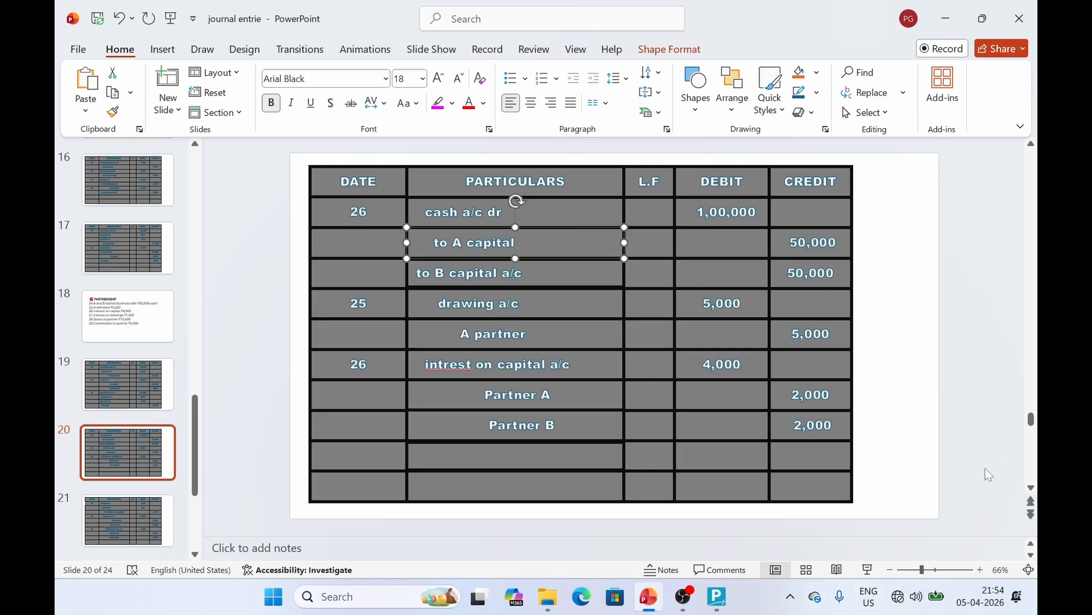
pyautogui.click(723, 598)
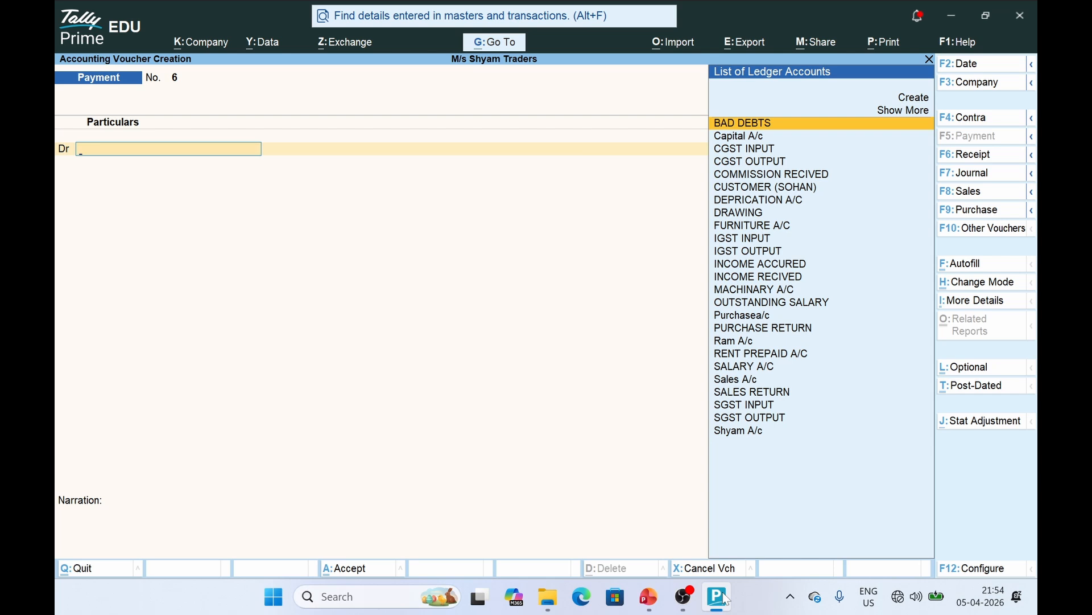
# Start a Receipt voucher and review the cash, A capital and B capital lines on slide 20
pyautogui.click(988, 151)
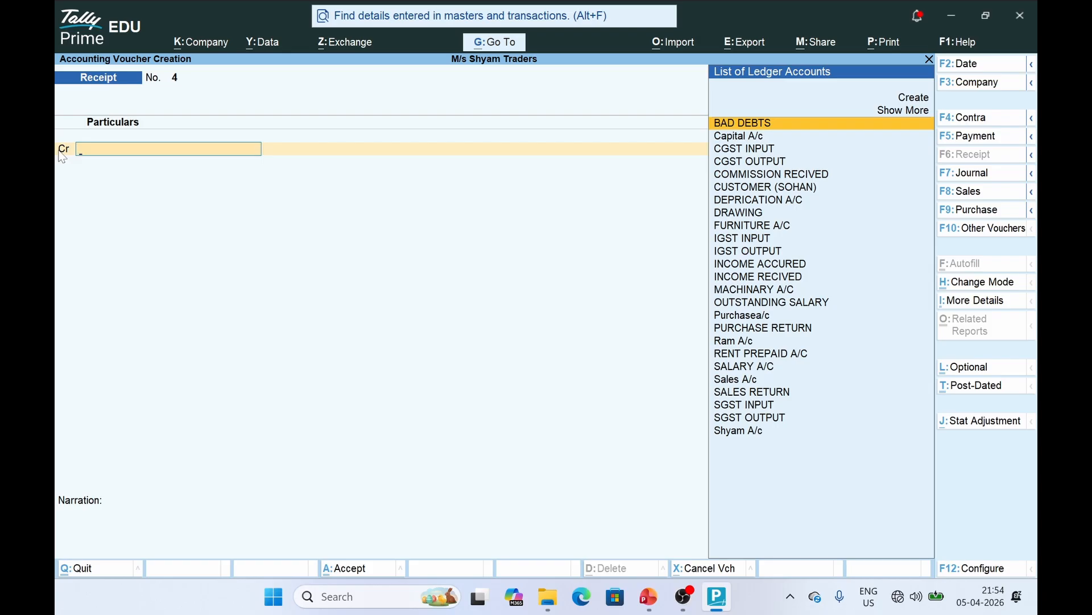
pyautogui.hotkey('alt', 'Tab')
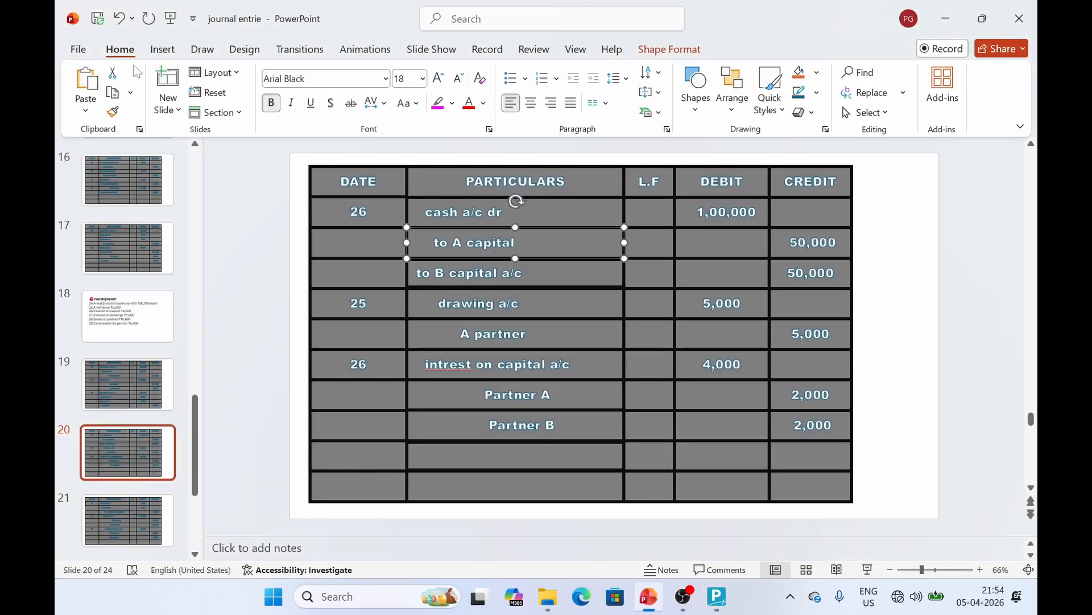
pyautogui.click(563, 215)
pyautogui.click(501, 245)
pyautogui.click(507, 274)
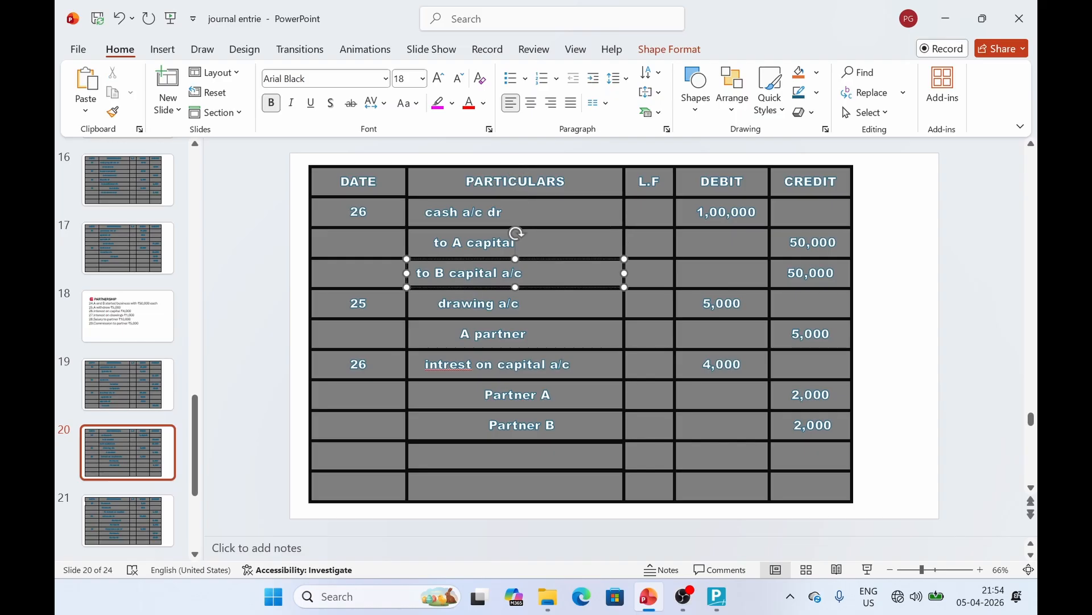
pyautogui.hotkey('alt', 'Tab')
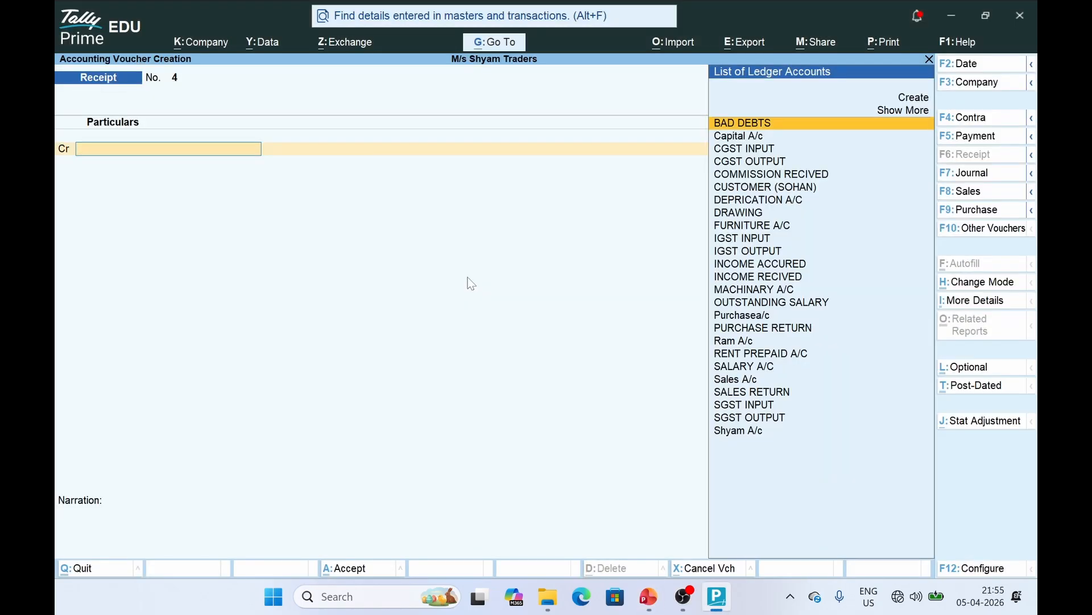
# Create a PARTNER A ledger under Capital Account and credit it 50,000
pyautogui.hotkey('alt', 'c')
pyautogui.write('PARTNER A')
pyautogui.press('Return')
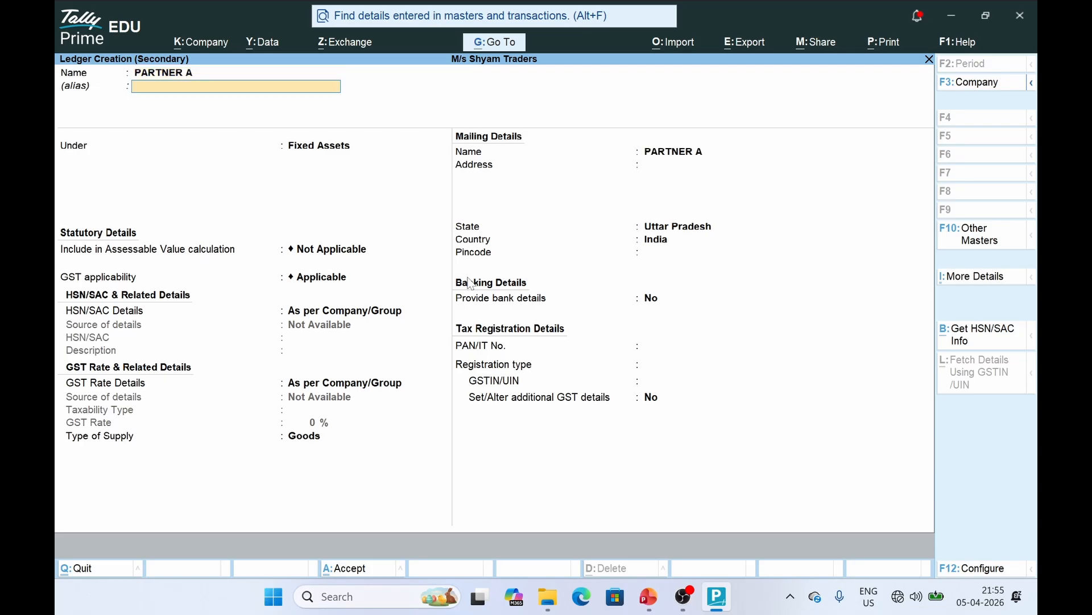
pyautogui.write('CAPI')
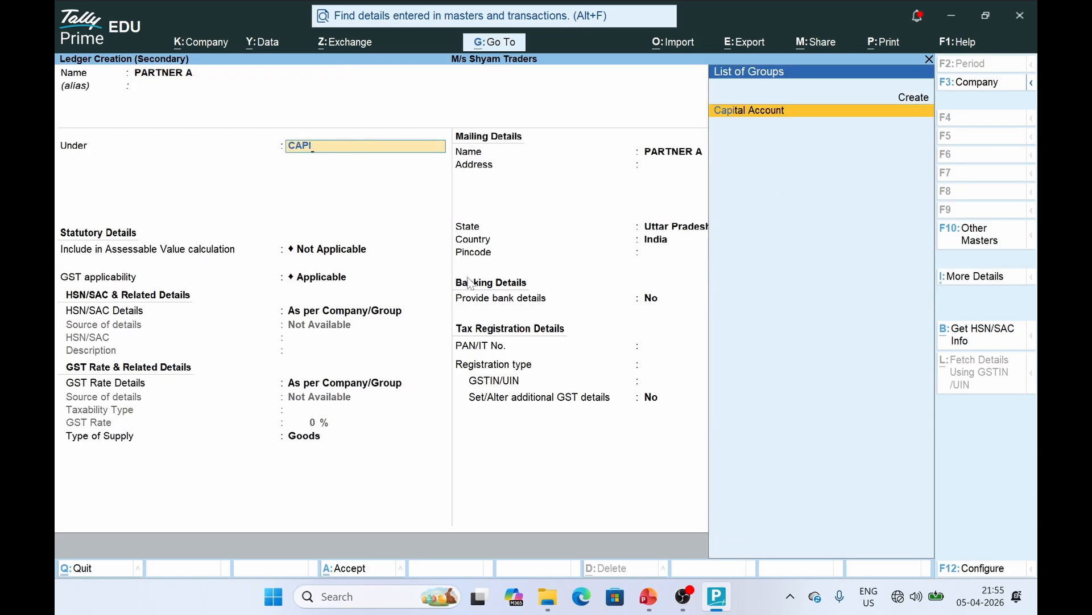
pyautogui.press('Return')
pyautogui.hotkey('ctrl', 'a')
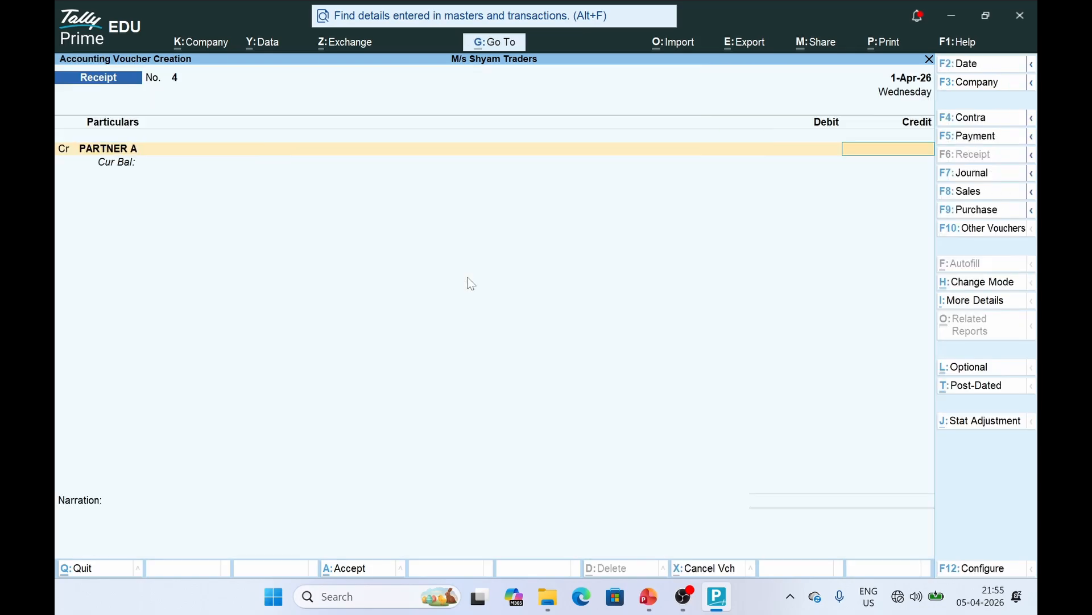
pyautogui.hotkey('alt', 'Tab')
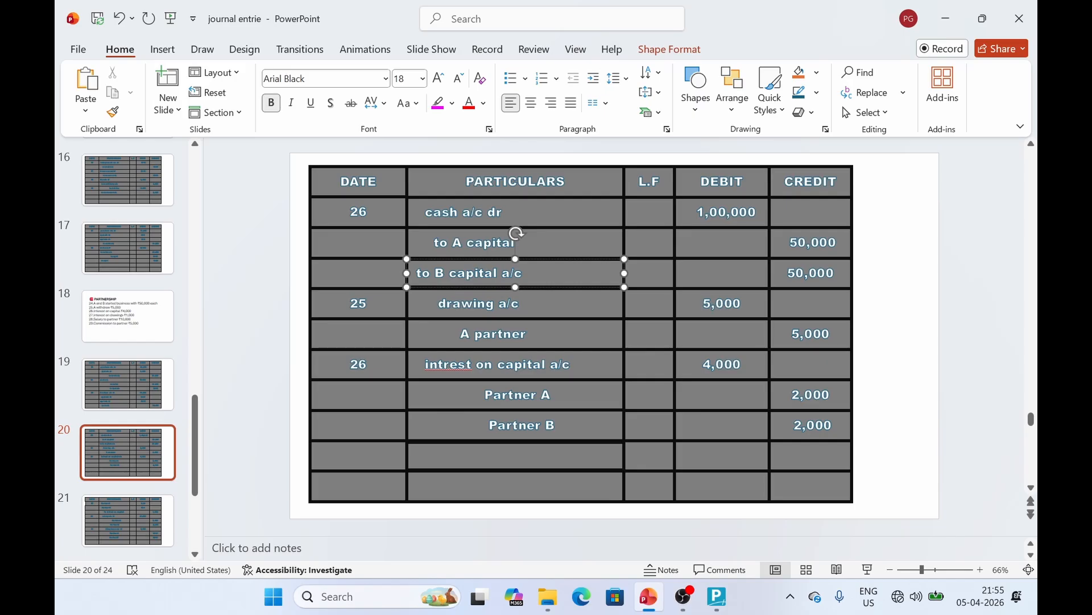
pyautogui.hotkey('alt', 'Tab')
pyautogui.write('50000')
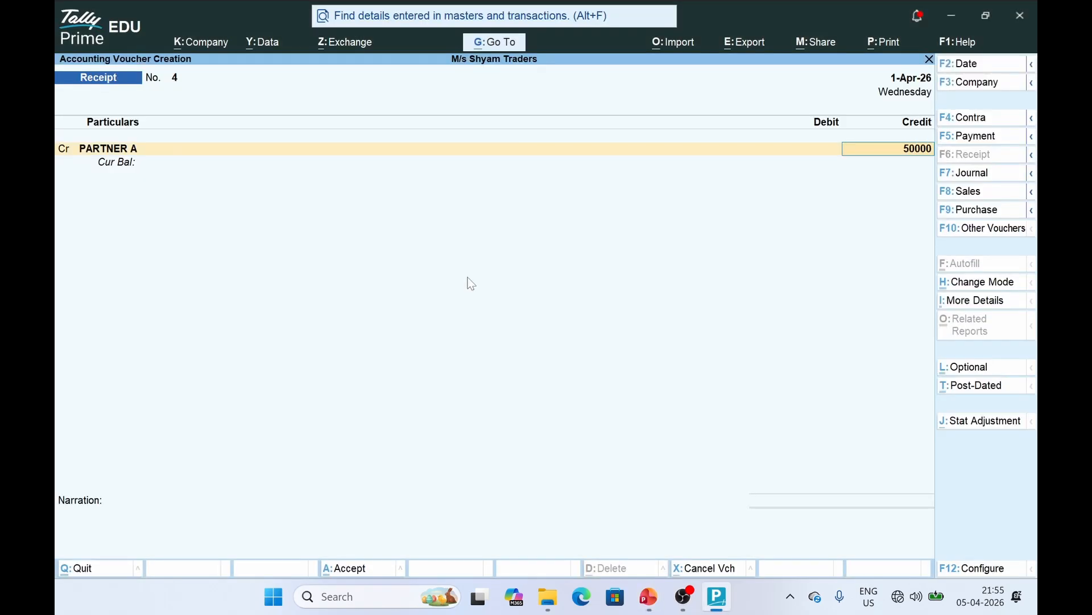
pyautogui.press('Return')
pyautogui.press('Return')
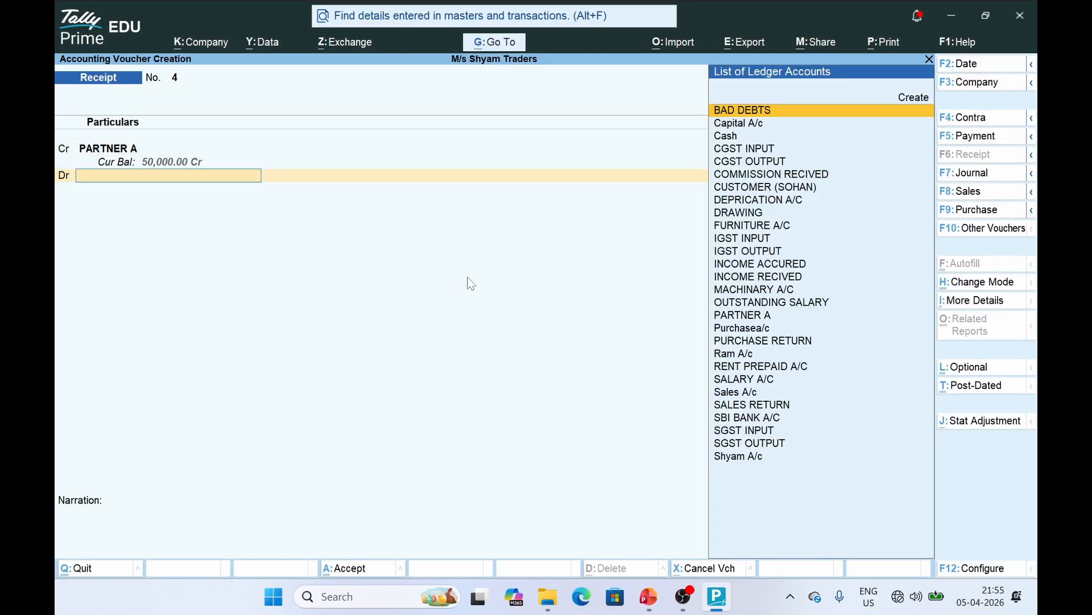
pyautogui.press('BackSpace')
pyautogui.write('CR')
pyautogui.press('Return')
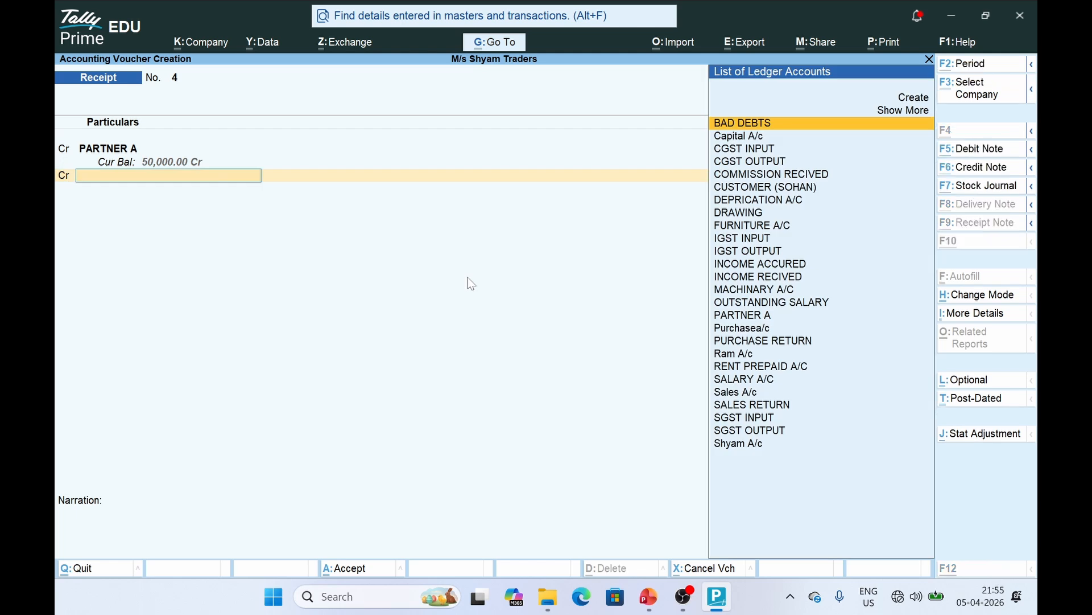
# Create a PARTNER B ledger under Capital Account
pyautogui.hotkey('alt', 'c')
pyautogui.write('PARTNER')
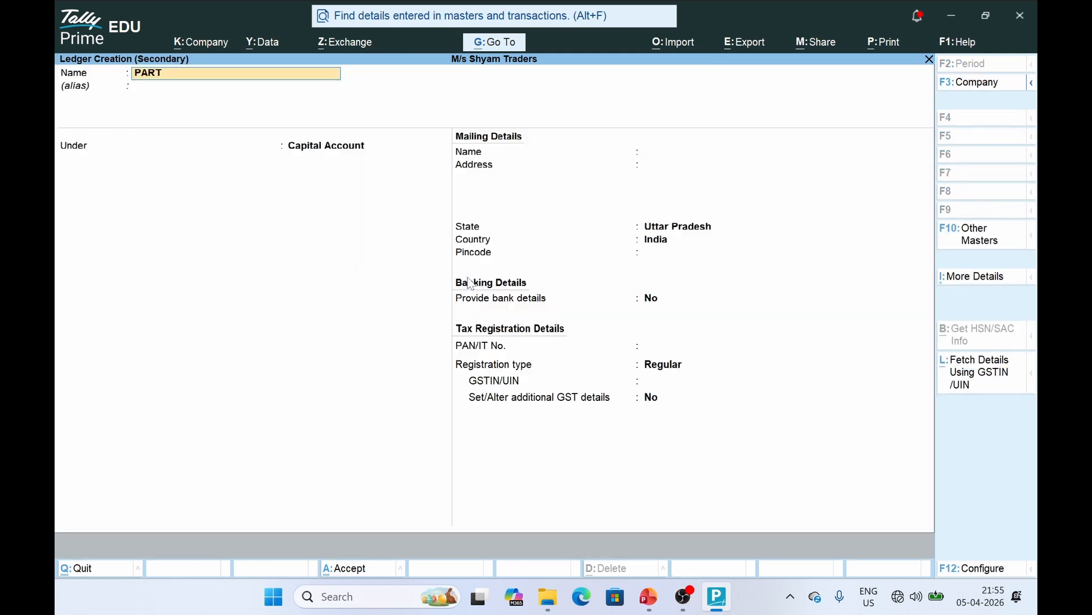
pyautogui.press('Return')
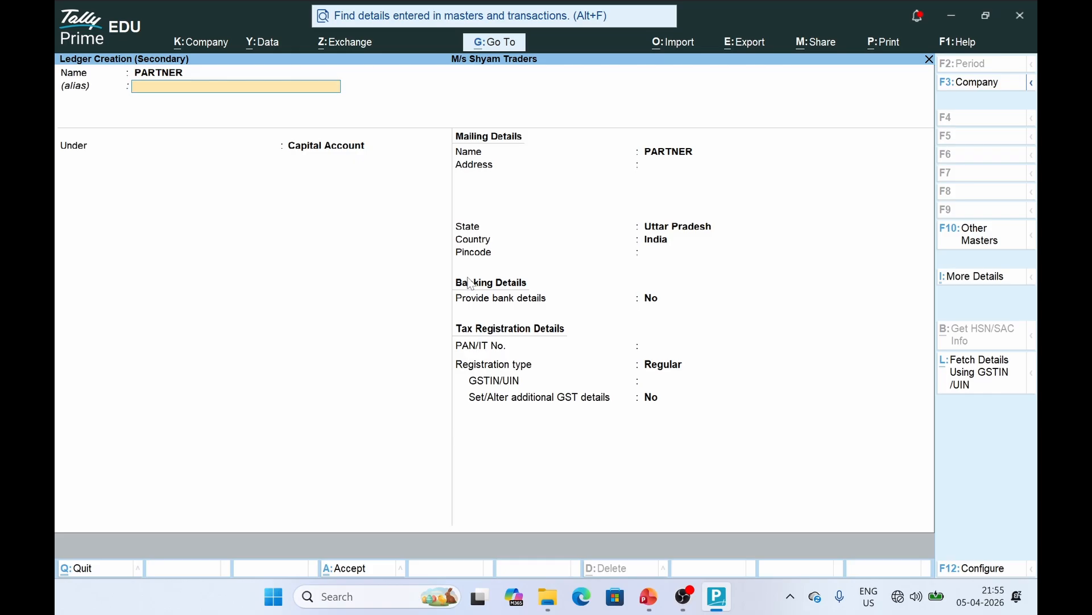
pyautogui.press('BackSpace')
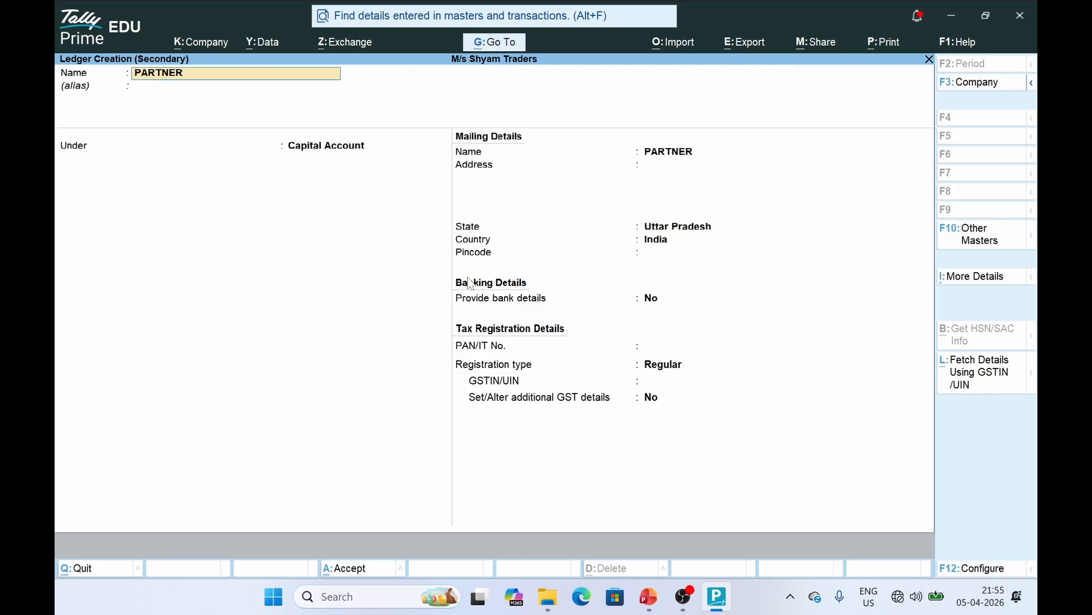
pyautogui.write('PARTNER b')
pyautogui.press('Return')
pyautogui.press('Return')
pyautogui.hotkey('ctrl', 'a')
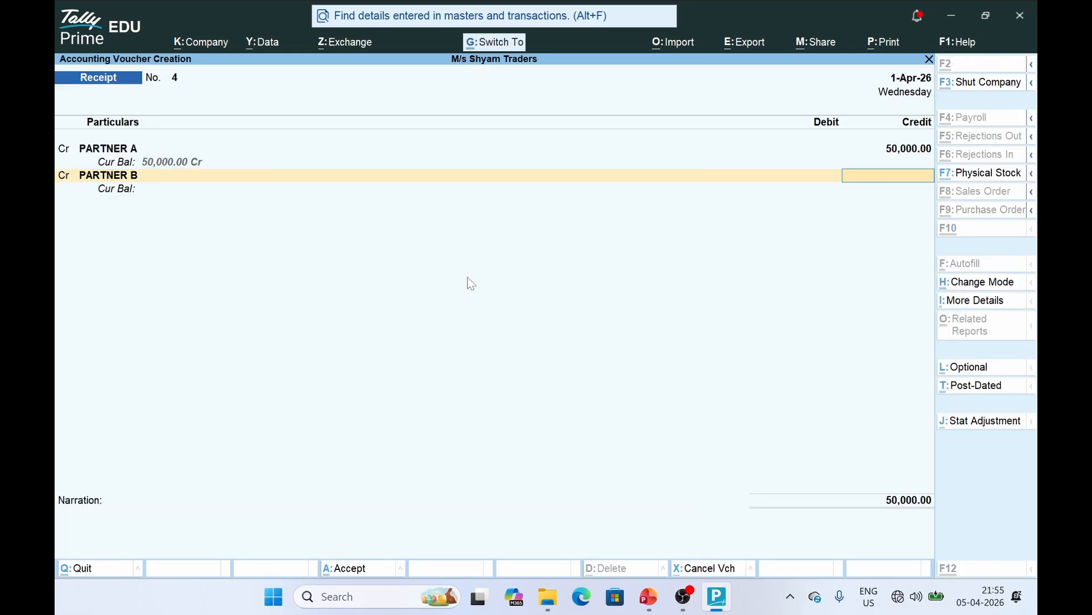
# Credit PARTNER B 50,000, debit Cash 1,00,000 and save Receipt No. 4
pyautogui.write('50000')
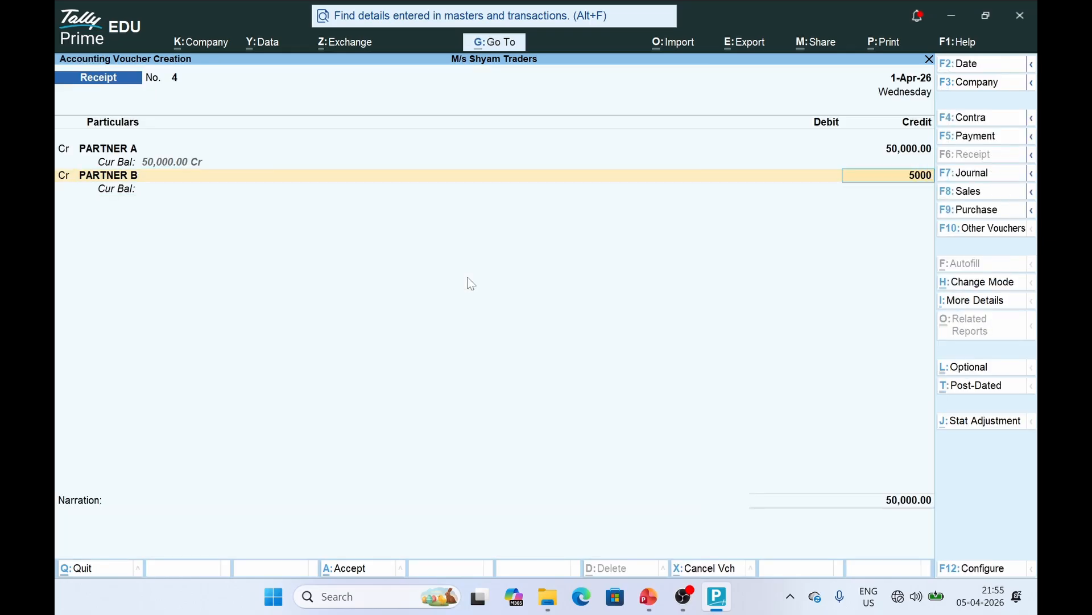
pyautogui.press('Return')
pyautogui.press('Return')
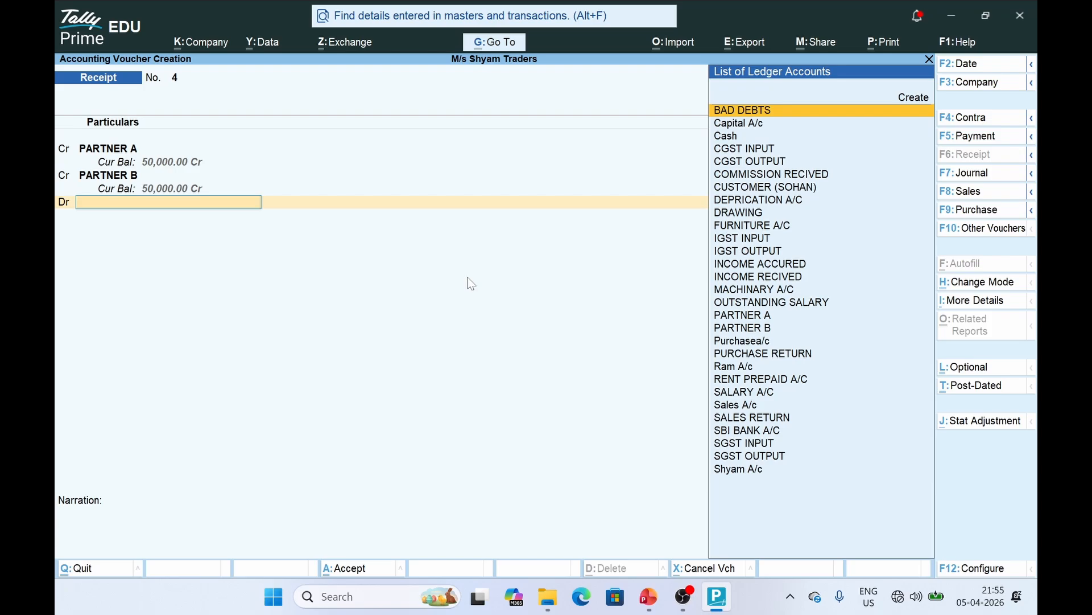
pyautogui.write('CAS')
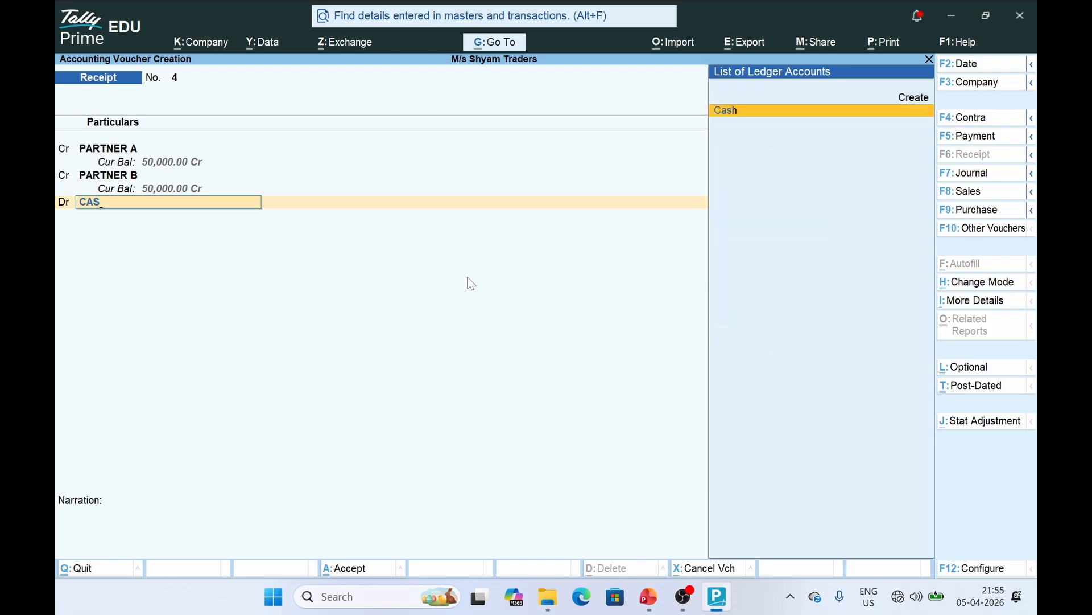
pyautogui.press('Return')
pyautogui.press('Return')
pyautogui.press('Return')
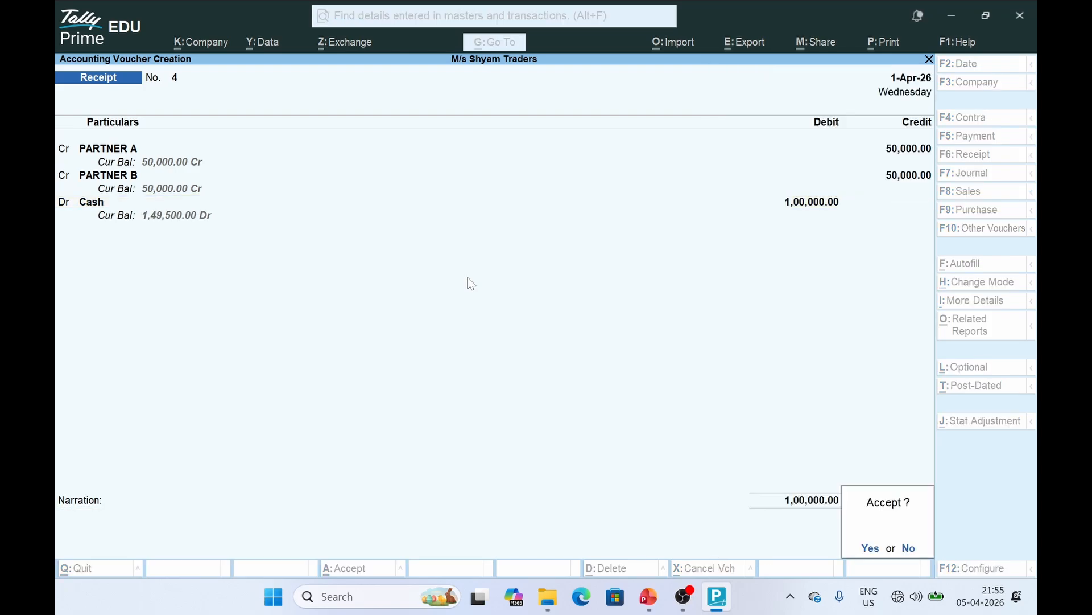
pyautogui.press('Return')
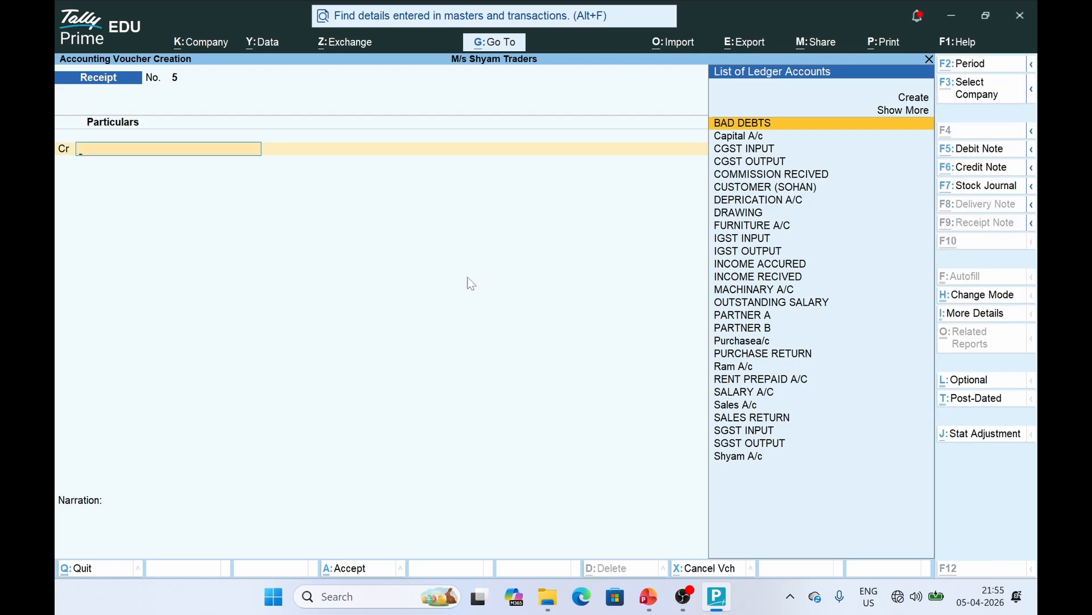
pyautogui.hotkey('alt', 'Tab')
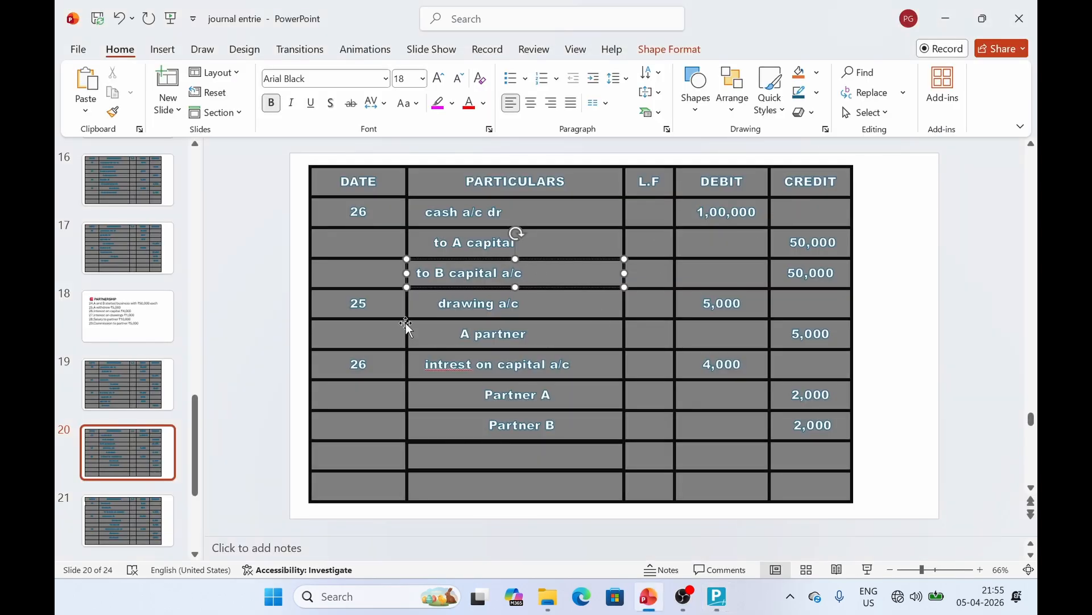
# Check slide 20's drawing entry: drawing a/c 5,000 to A partner
pyautogui.click(345, 319)
pyautogui.click(379, 301)
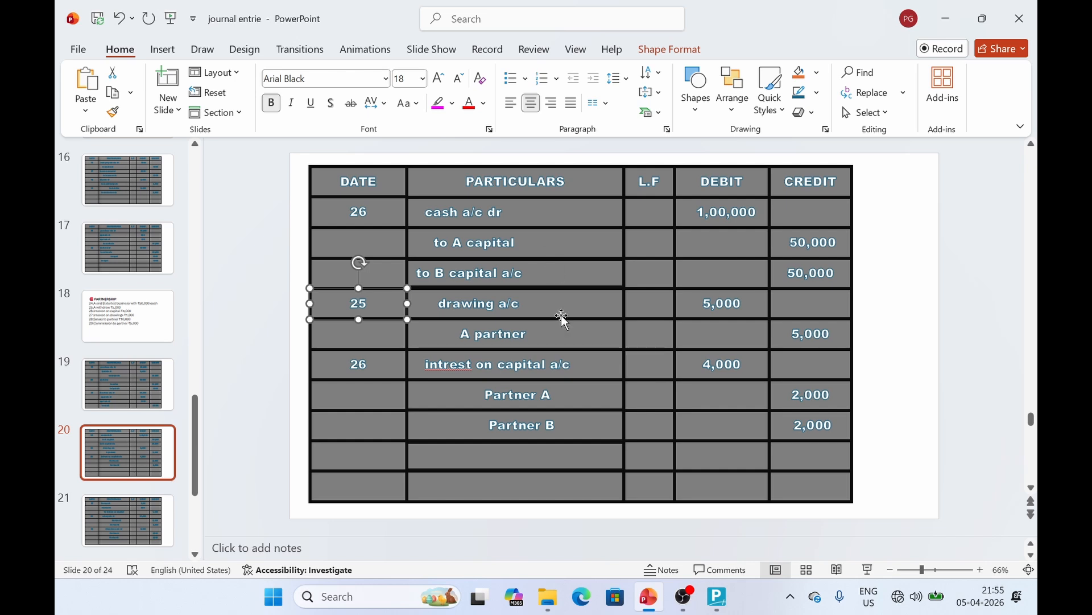
pyautogui.click(532, 335)
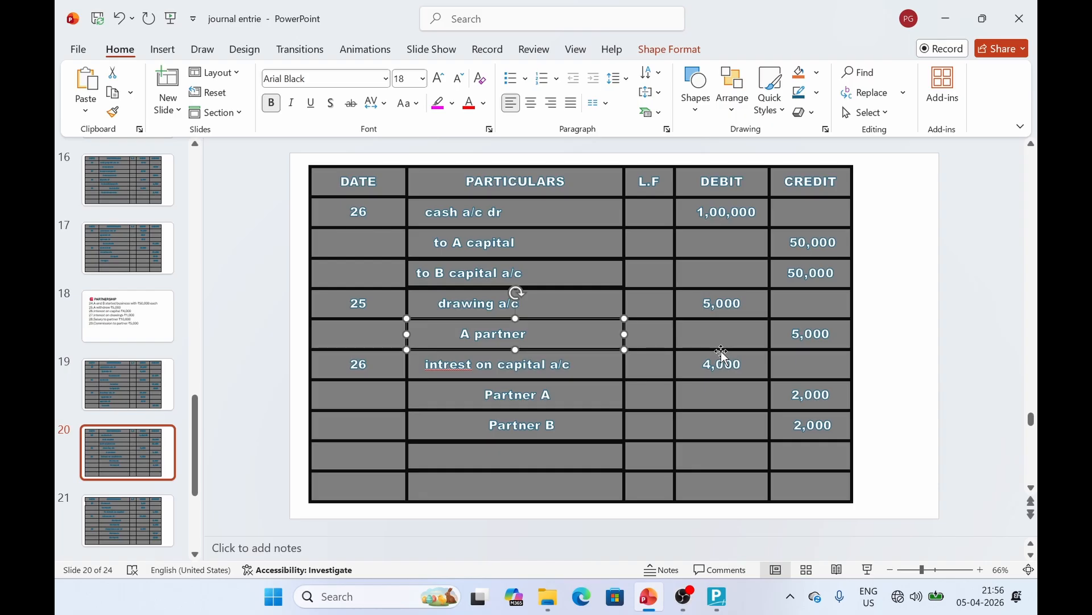
pyautogui.hotkey('alt', 'Tab')
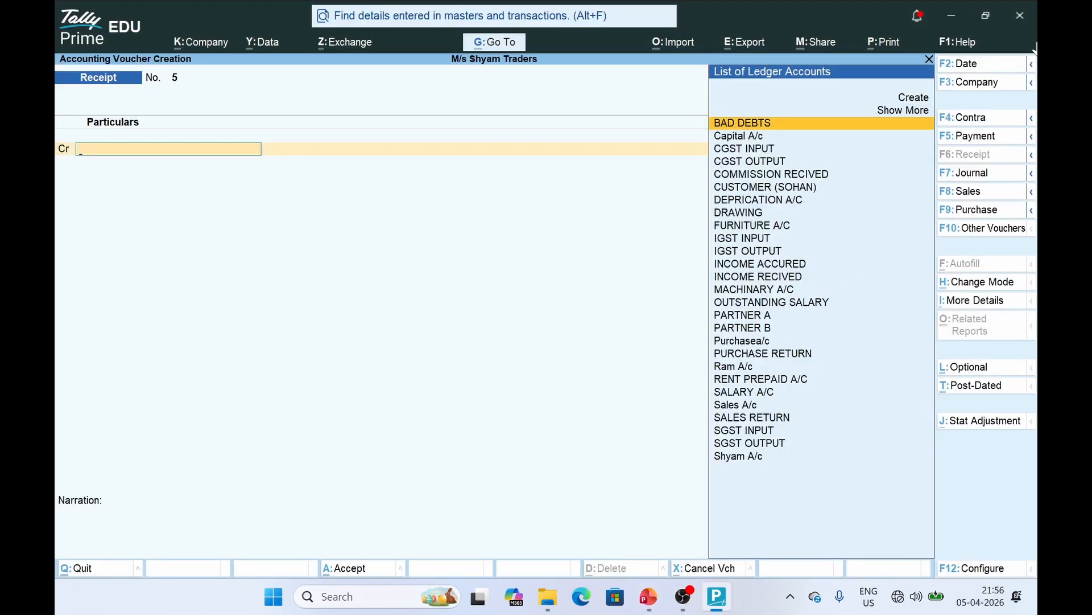
# Switch to a Payment voucher and debit DRAWING 5,000
pyautogui.click(970, 138)
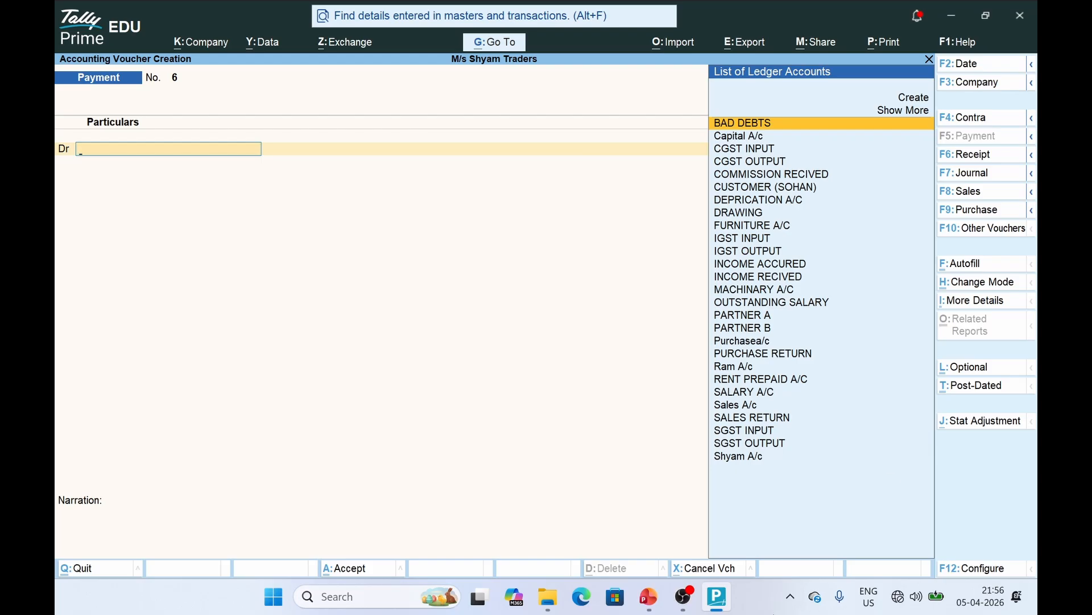
pyautogui.click(717, 597)
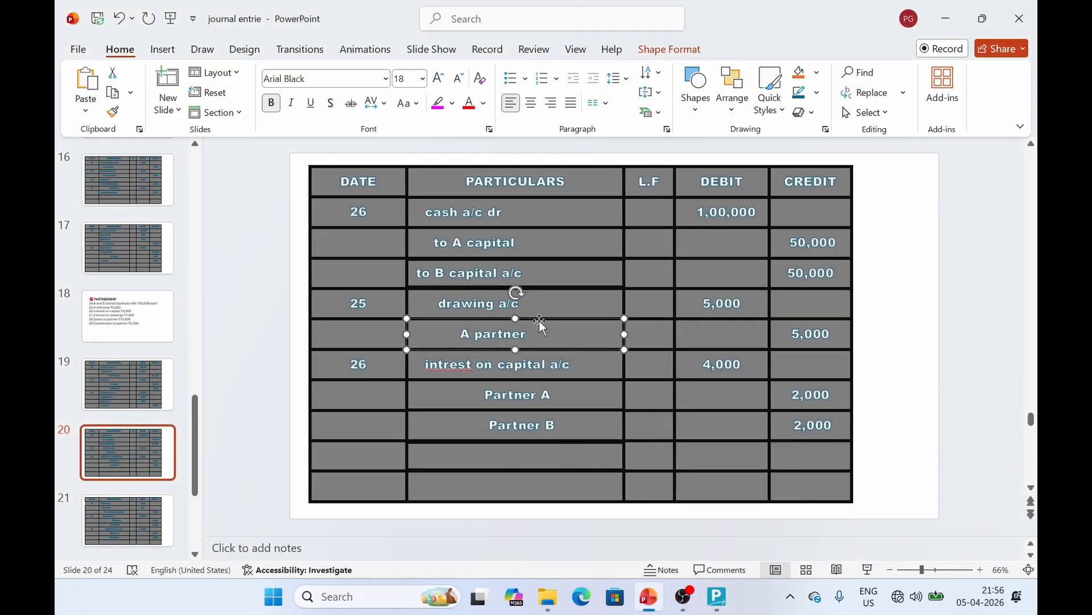
pyautogui.hotkey('alt', 'Tab')
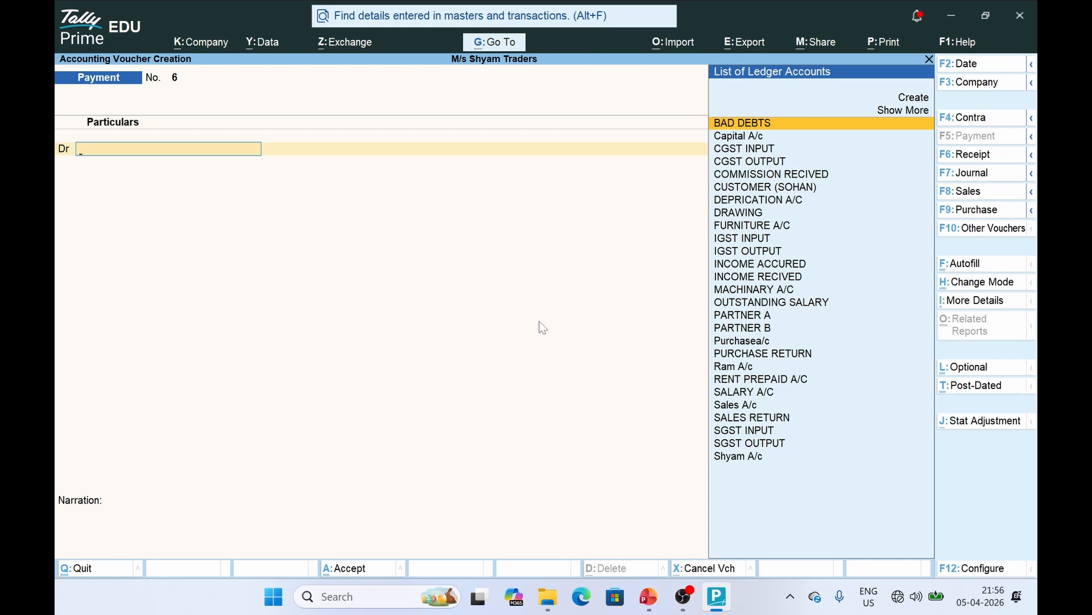
pyautogui.hotkey('alt', 'c')
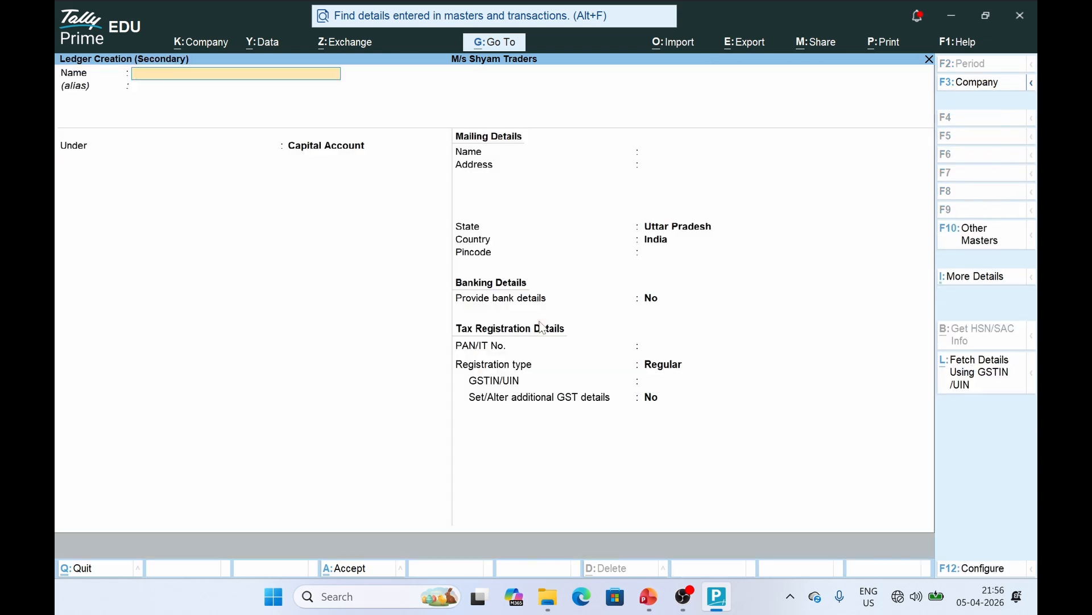
pyautogui.press('Escape')
pyautogui.write('yDR')
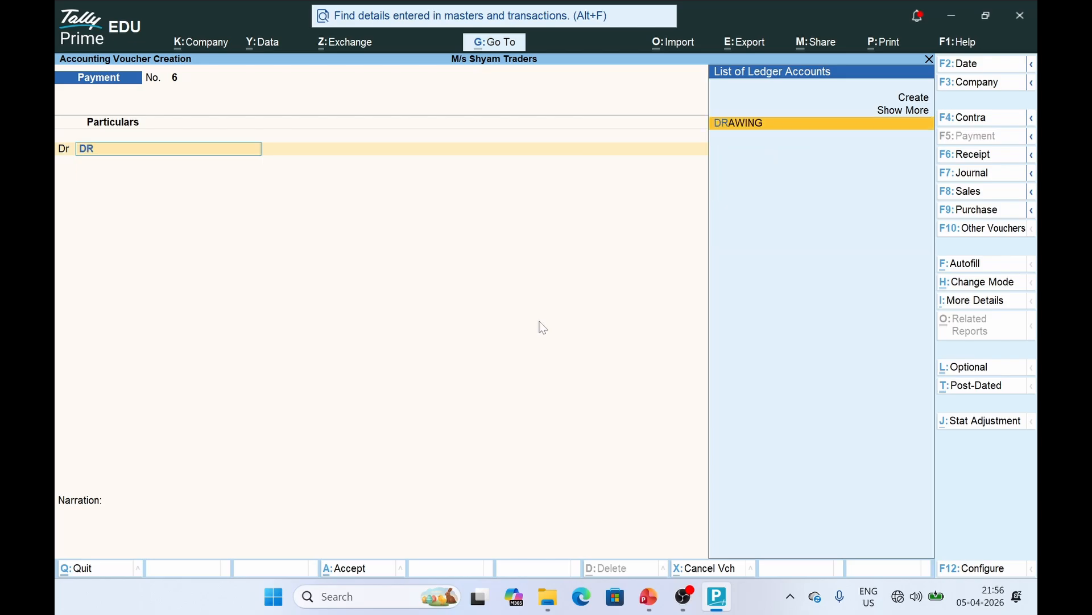
pyautogui.press('Return')
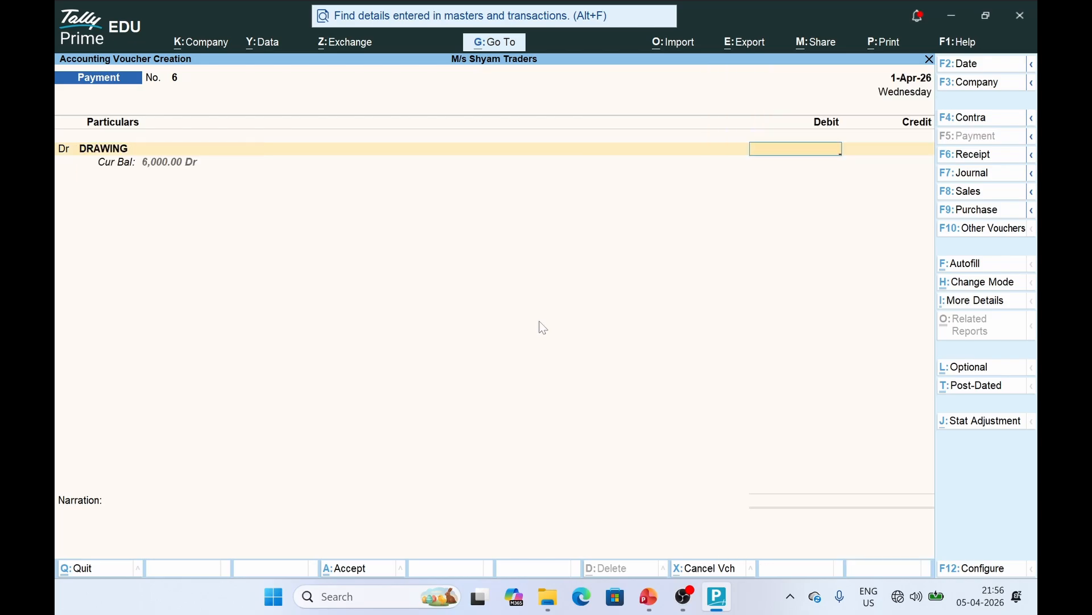
pyautogui.write('5000')
pyautogui.press('Return')
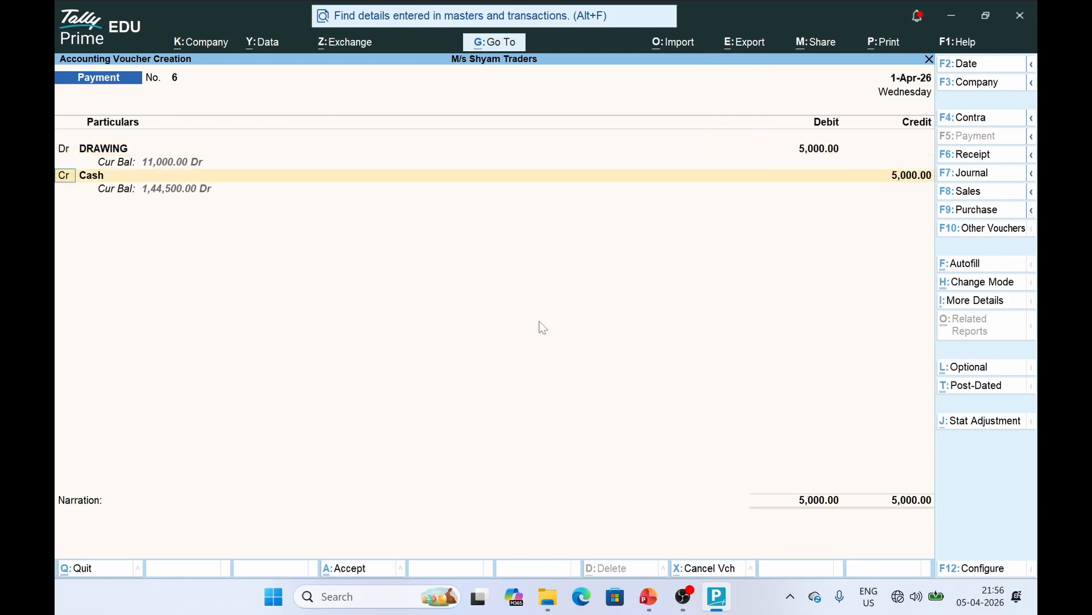
# Credit PARTNER A and PARTNER B 2,500 each and attempt to save, raising the cash/bank error
pyautogui.press('Return')
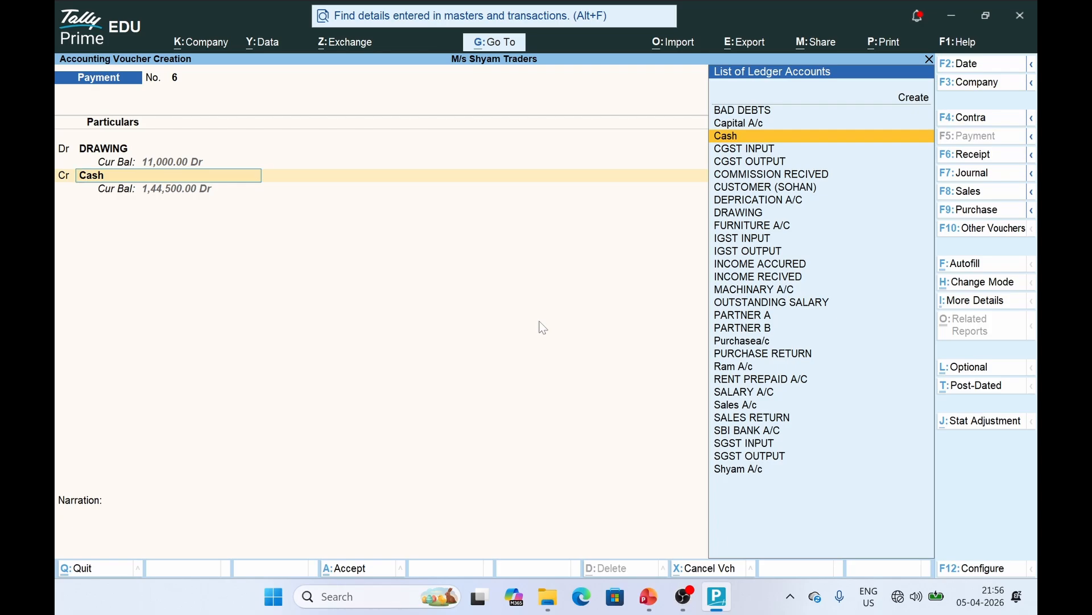
pyautogui.write('Part')
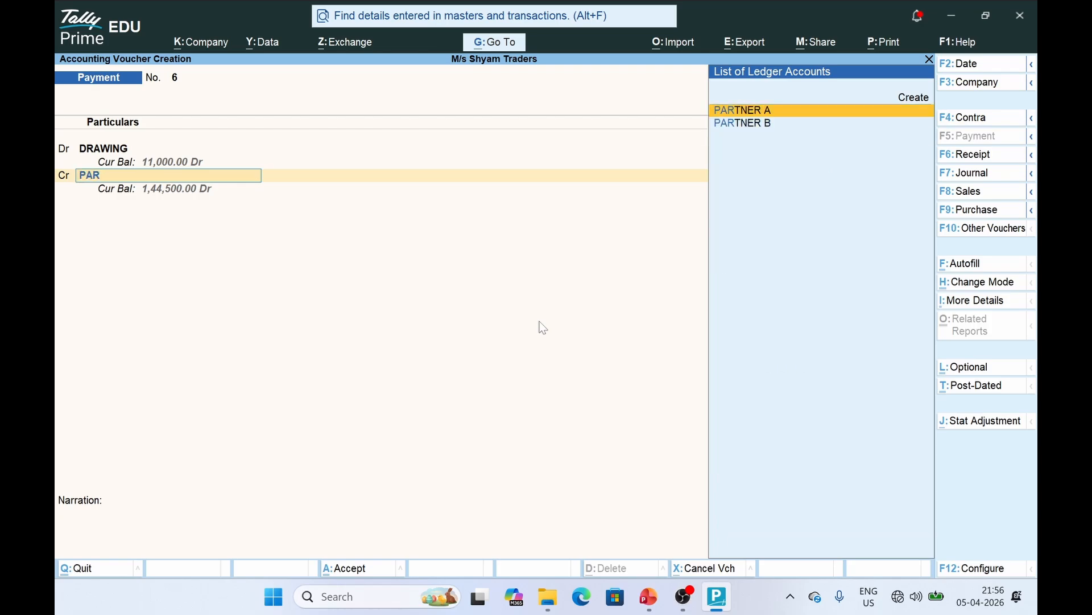
pyautogui.press('Return')
pyautogui.write('2500')
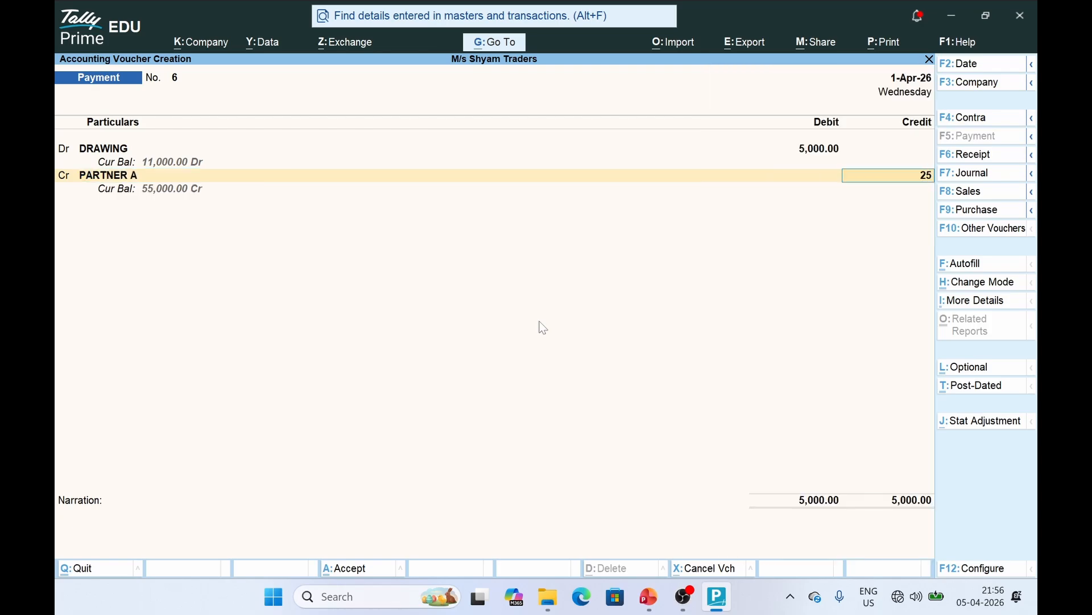
pyautogui.press('Return')
pyautogui.press('Return')
pyautogui.write('P')
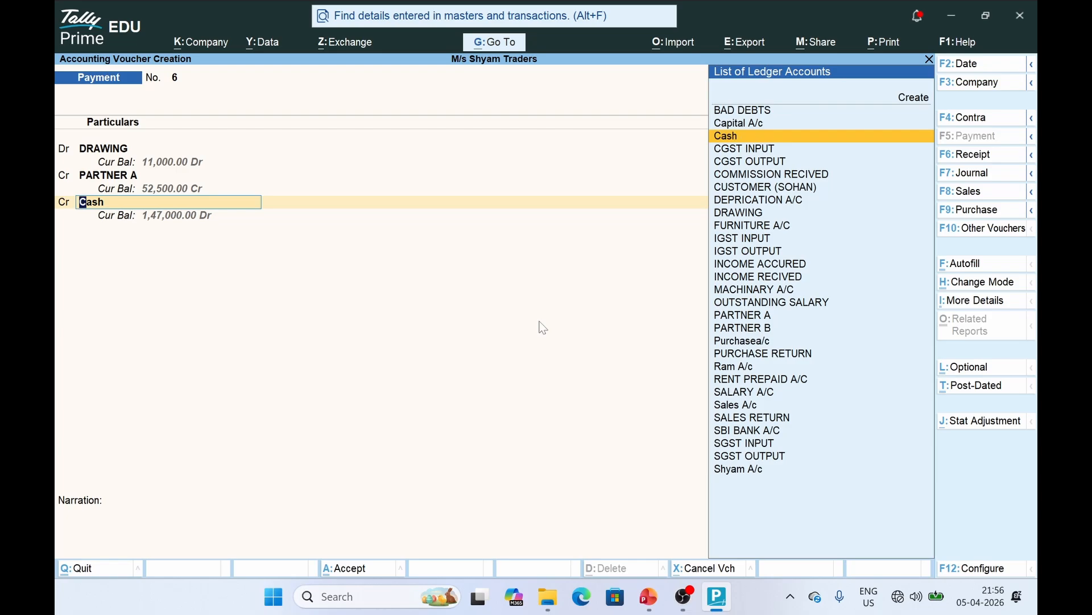
pyautogui.write('A')
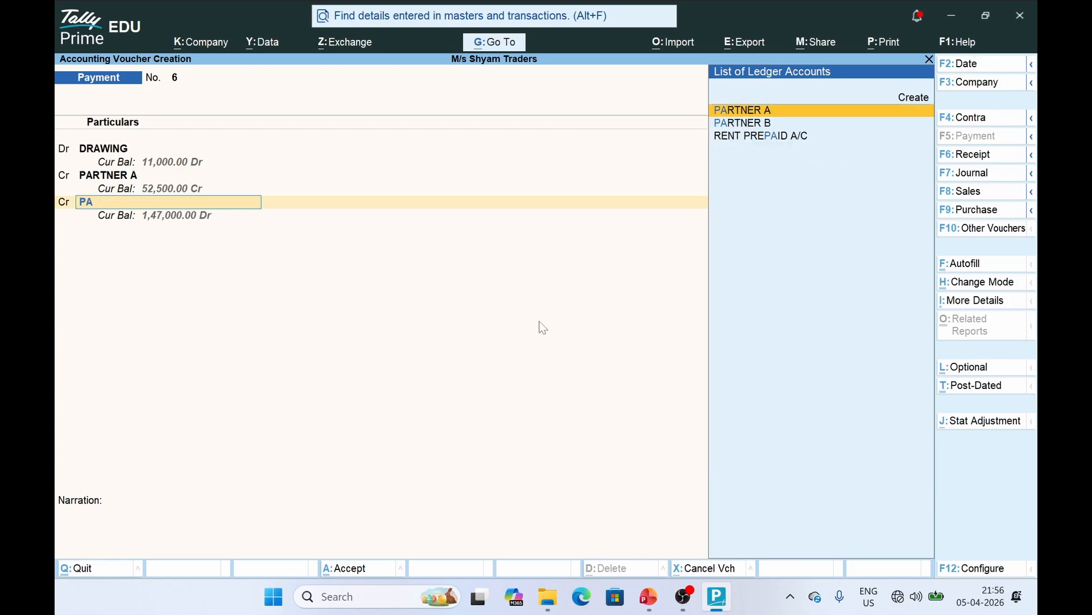
pyautogui.press('Down')
pyautogui.press('Return')
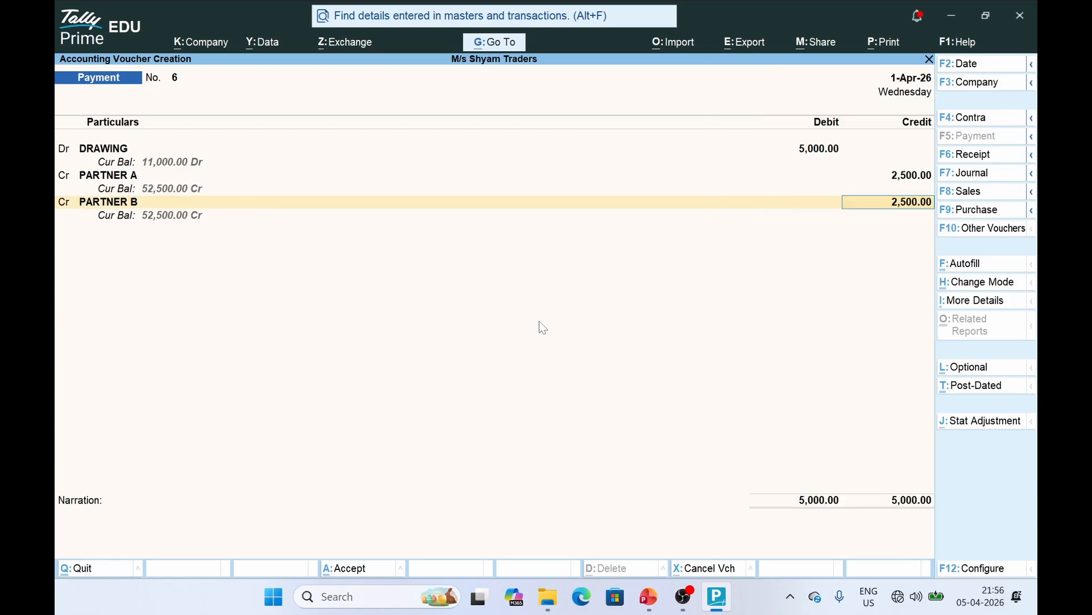
pyautogui.hotkey('ctrl', 'a')
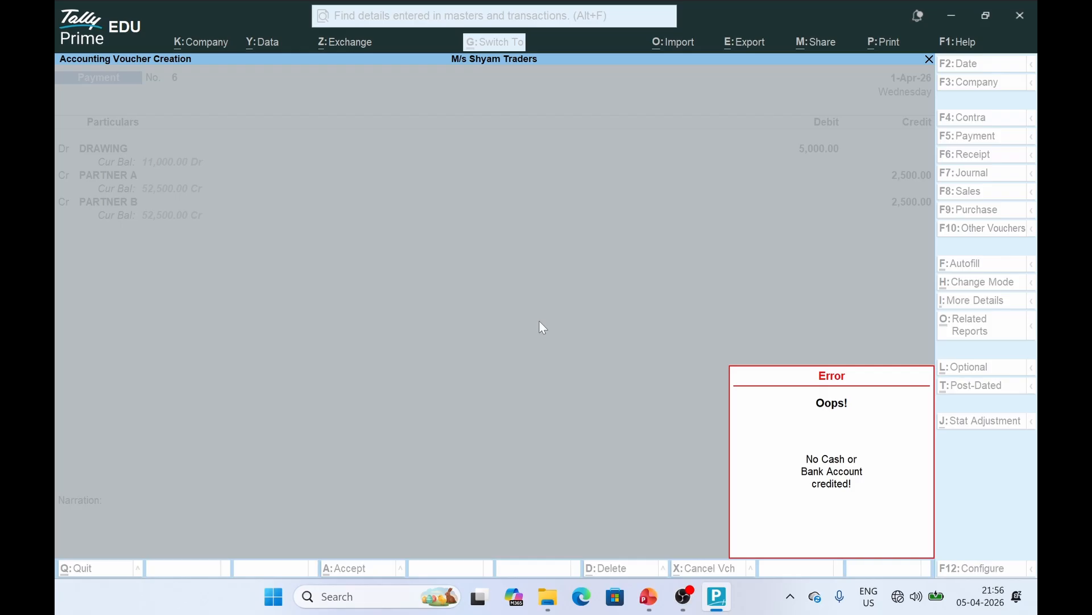
# Dismiss the cash/bank error, convert the drawing entry to Journal No. 5 and save it
pyautogui.press('Escape')
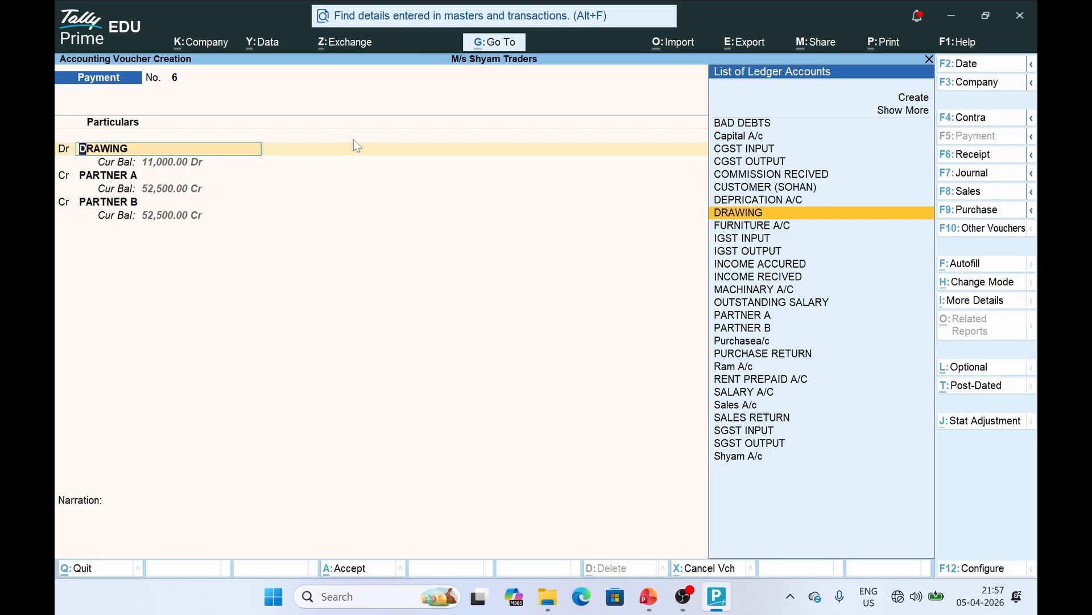
pyautogui.click(977, 178)
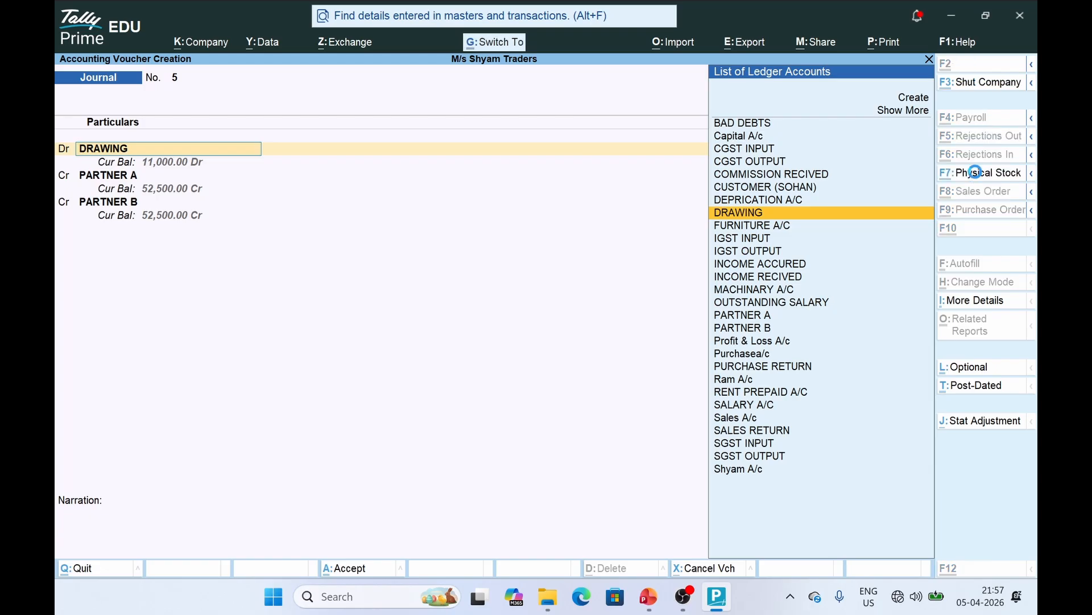
pyautogui.hotkey('ctrl', 'a')
pyautogui.hotkey('alt', 'Tab')
pyautogui.click(504, 374)
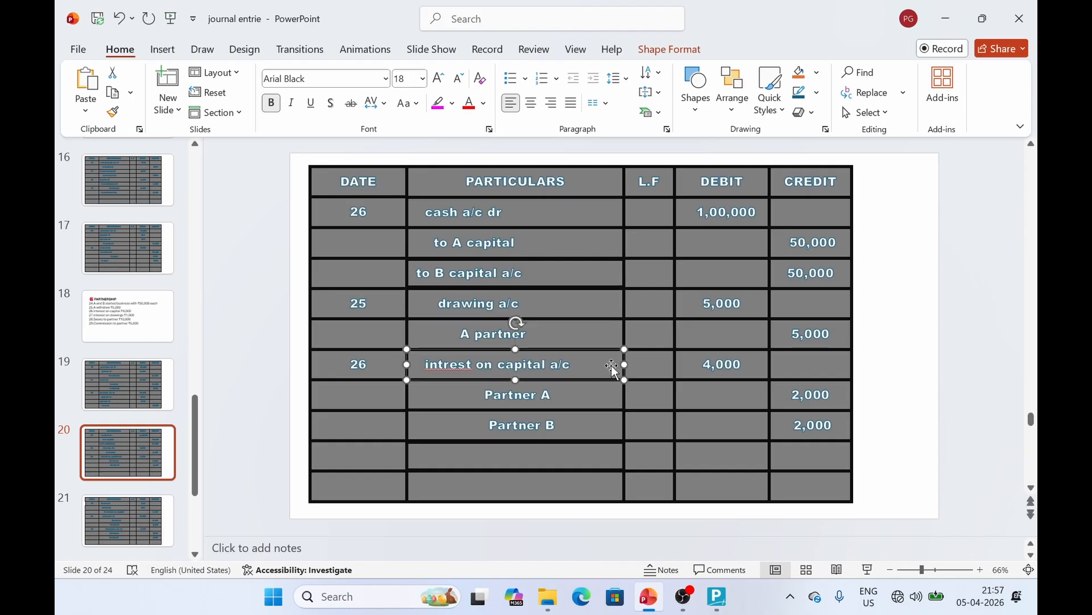
pyautogui.click(455, 411)
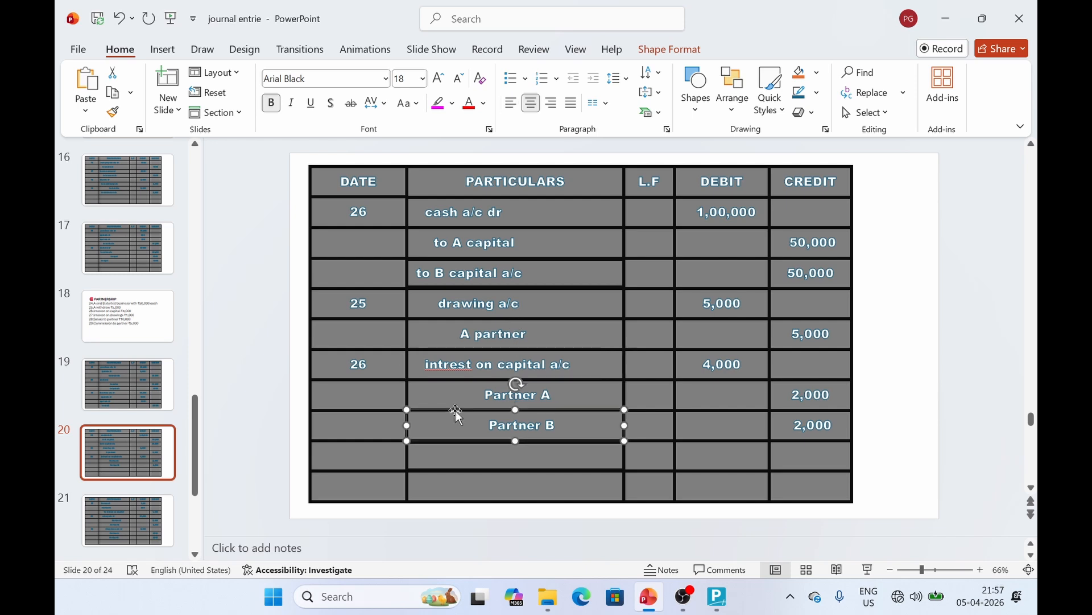
pyautogui.click(561, 355)
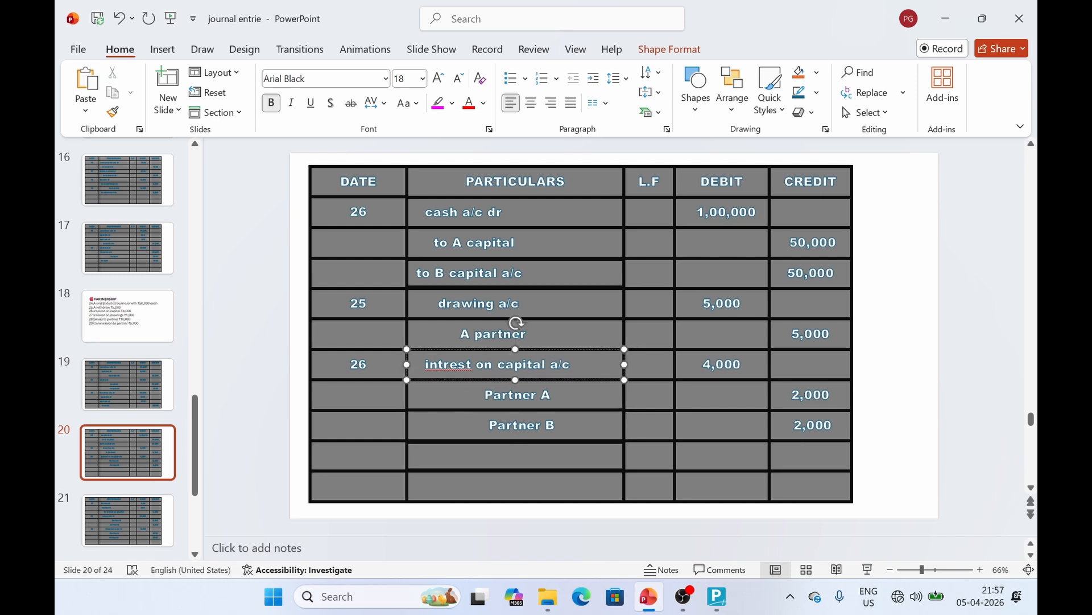
pyautogui.click(574, 402)
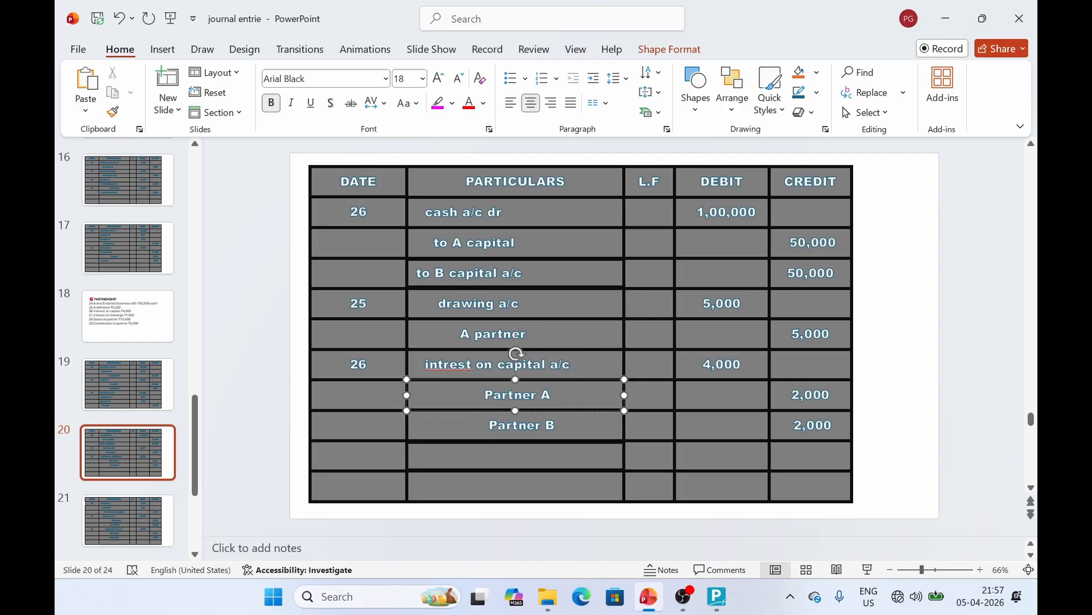
pyautogui.click(563, 433)
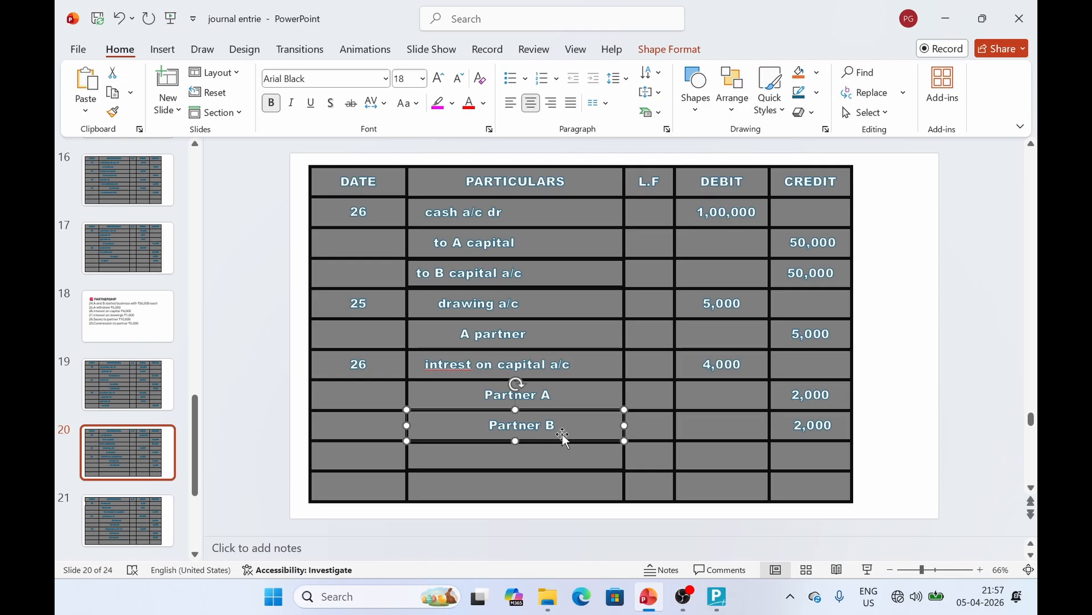
pyautogui.click(562, 399)
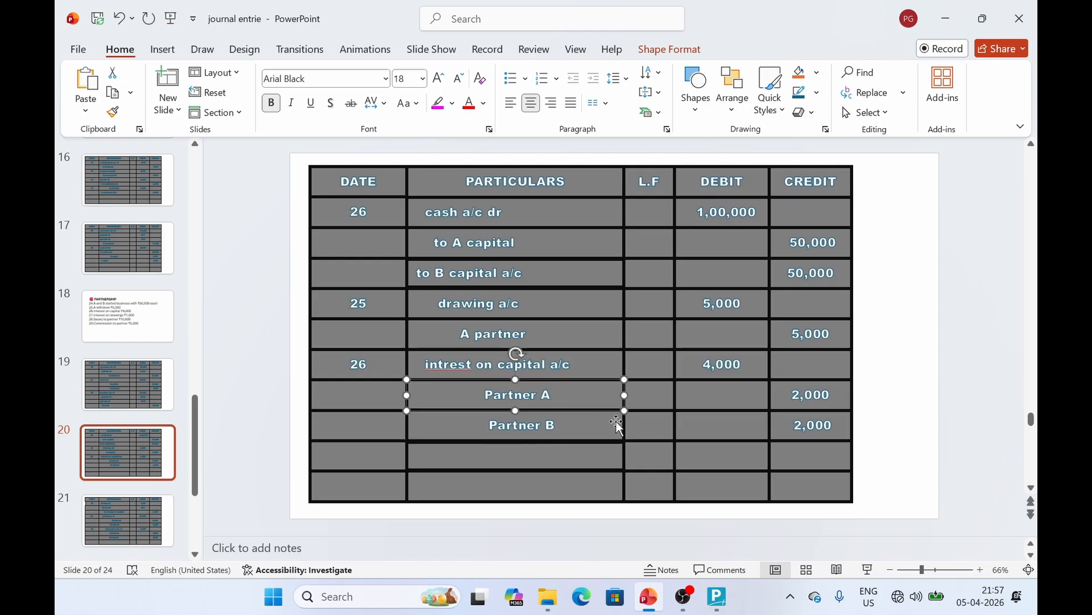
pyautogui.click(556, 432)
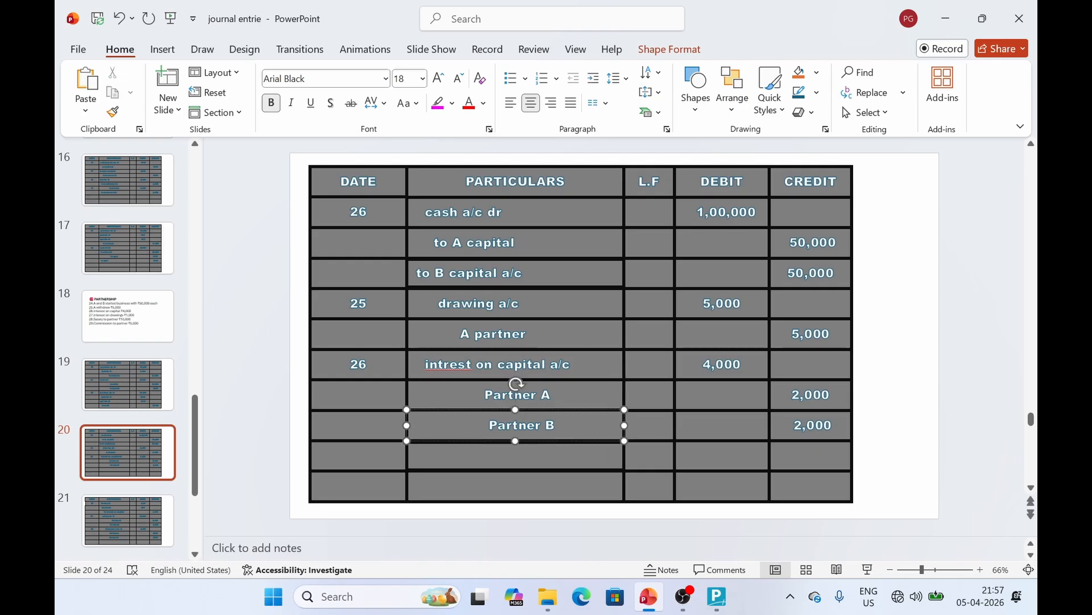
# Create the INTREST ON DRAWING ledger under Indirect Incomes as journal voucher 6's debit account
pyautogui.hotkey('alt', 'Tab')
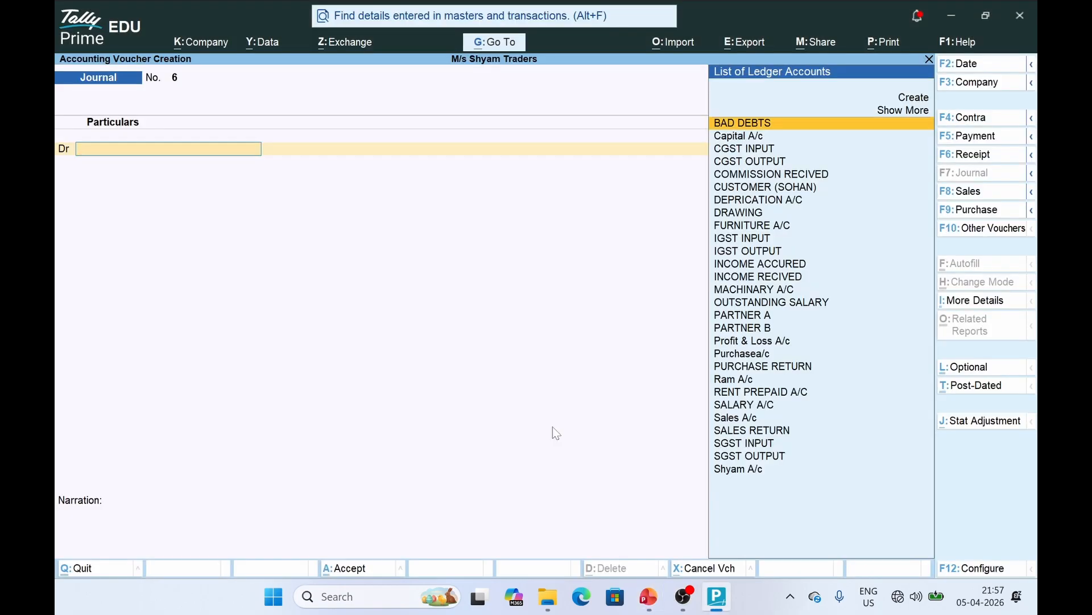
pyautogui.write('IN')
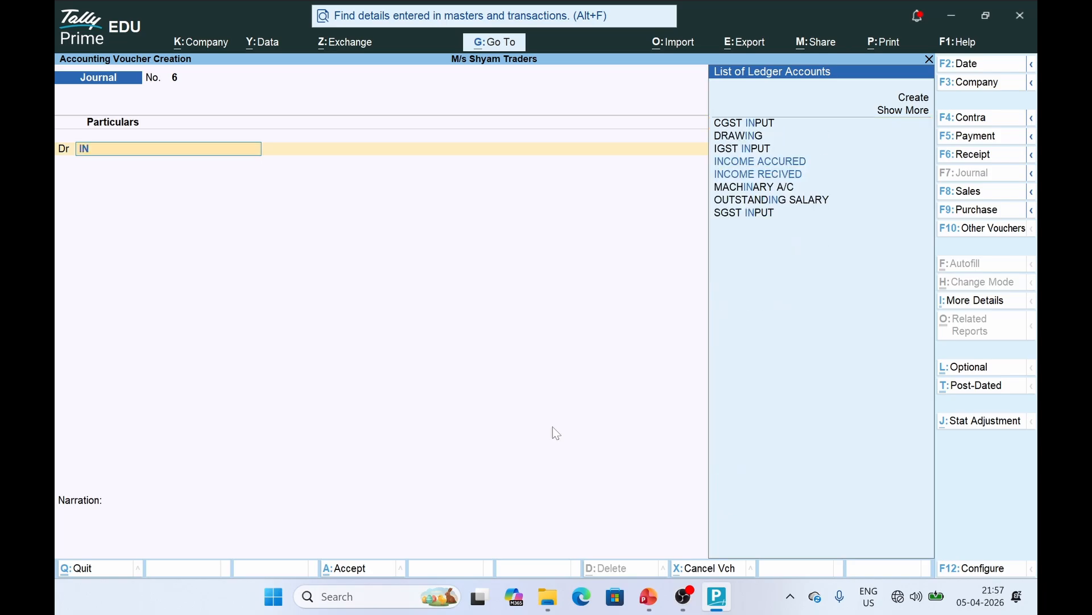
pyautogui.press('Down')
pyautogui.press('Down')
pyautogui.press('Up')
pyautogui.press('Up')
pyautogui.press('Up')
pyautogui.press('Up')
pyautogui.press('Up')
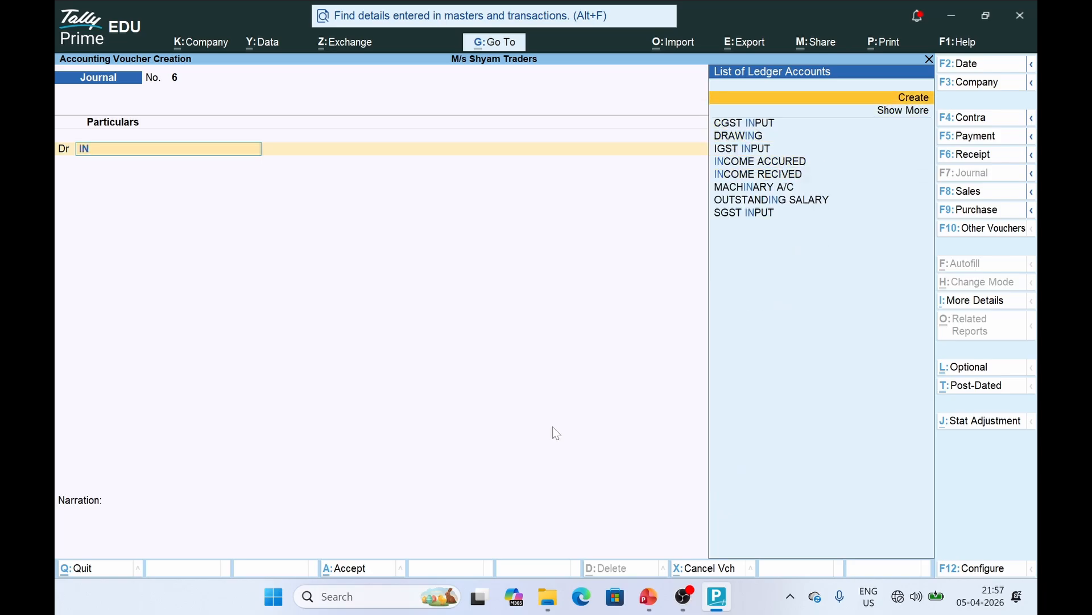
pyautogui.press('Return')
pyautogui.write('IN')
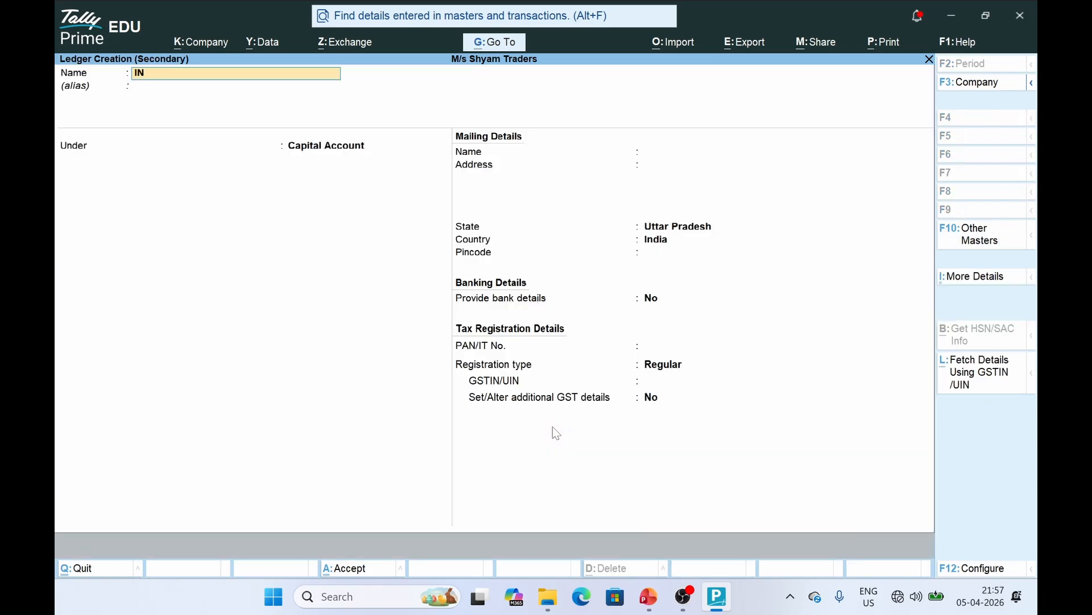
pyautogui.write('TREST ON D')
pyautogui.write('W')
pyautogui.press('BackSpace')
pyautogui.write('WING')
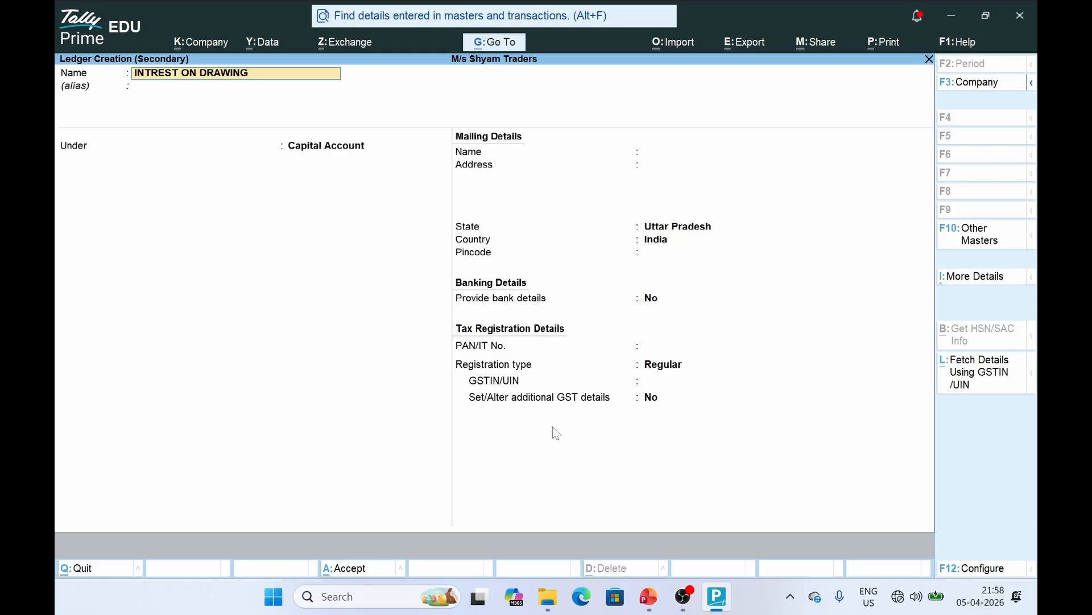
pyautogui.press('Return')
pyautogui.press('Return')
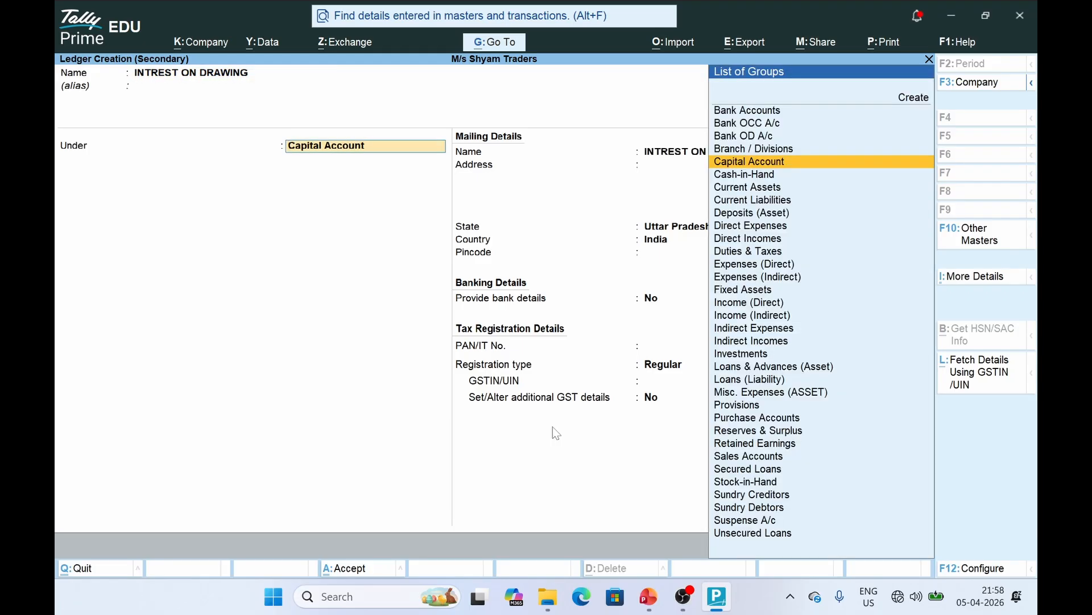
pyautogui.write('INDI')
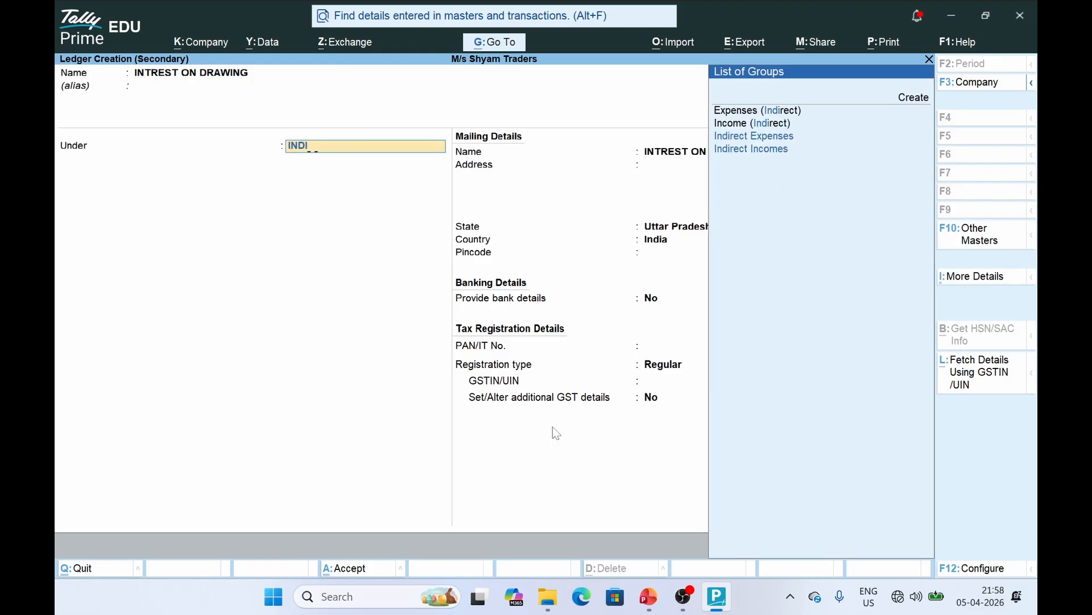
pyautogui.write('R')
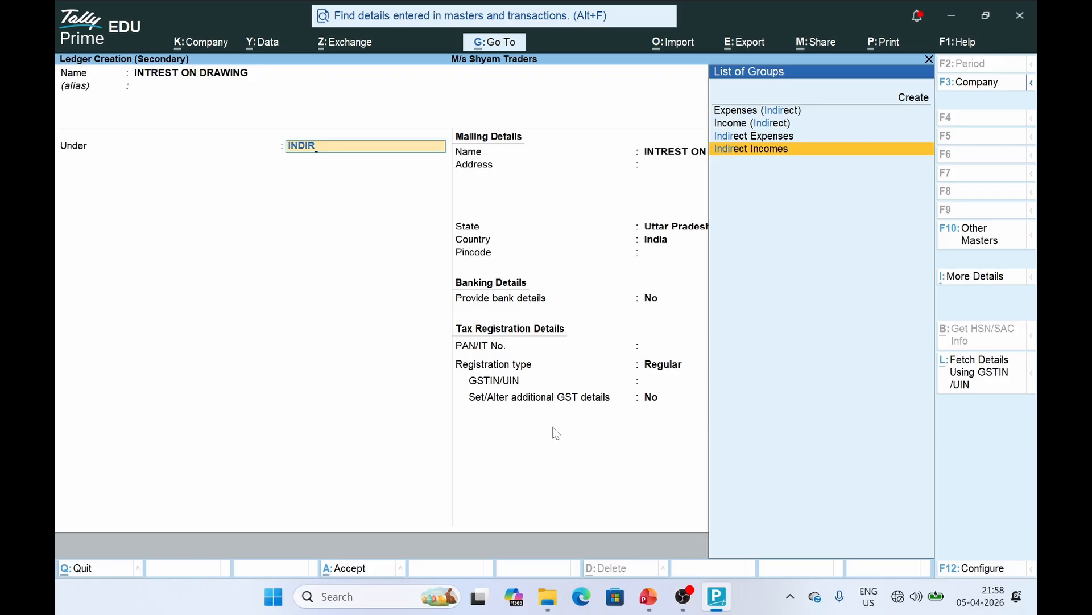
pyautogui.press('Up')
pyautogui.press('Return')
pyautogui.hotkey('ctrl', 'a')
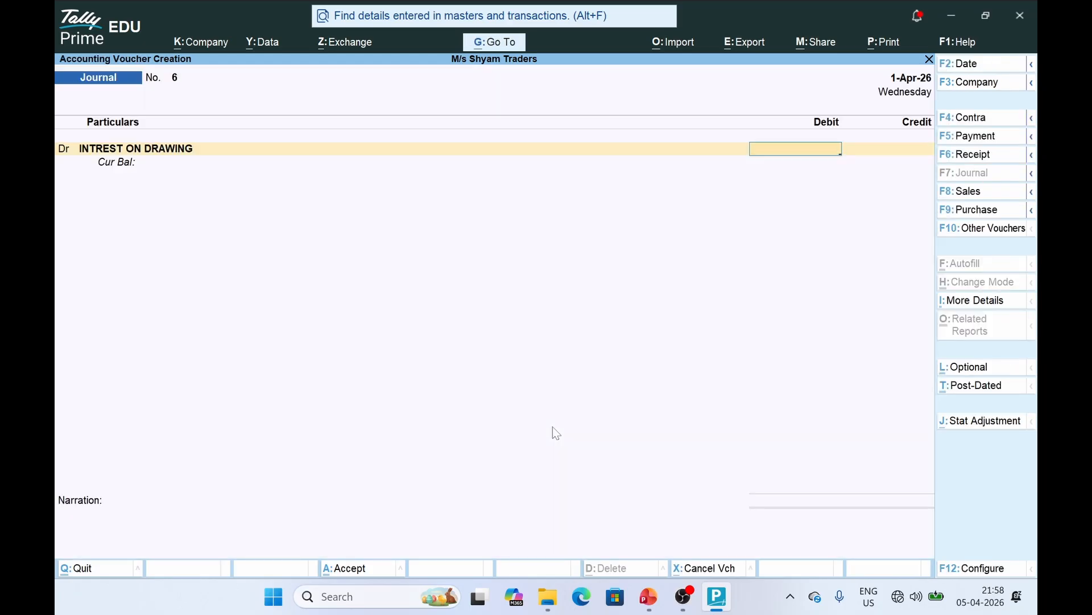
pyautogui.hotkey('alt', 'Tab')
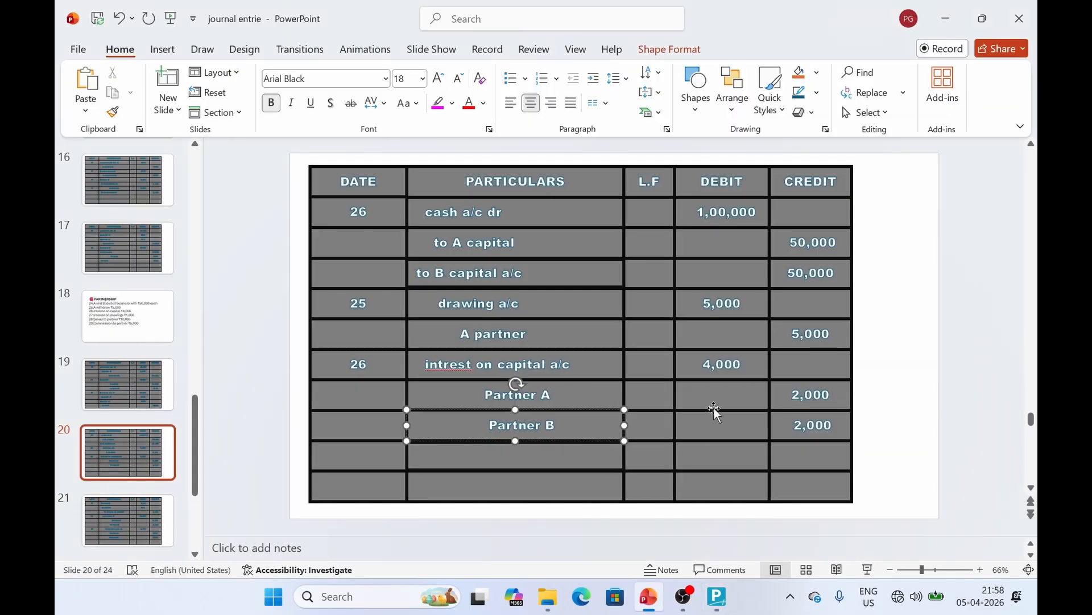
# Enter the 4,000 debit, credit PARTNER A and PARTNER B 2,000 each, and save journal voucher 6
pyautogui.hotkey('alt', 'Tab')
pyautogui.write('4000')
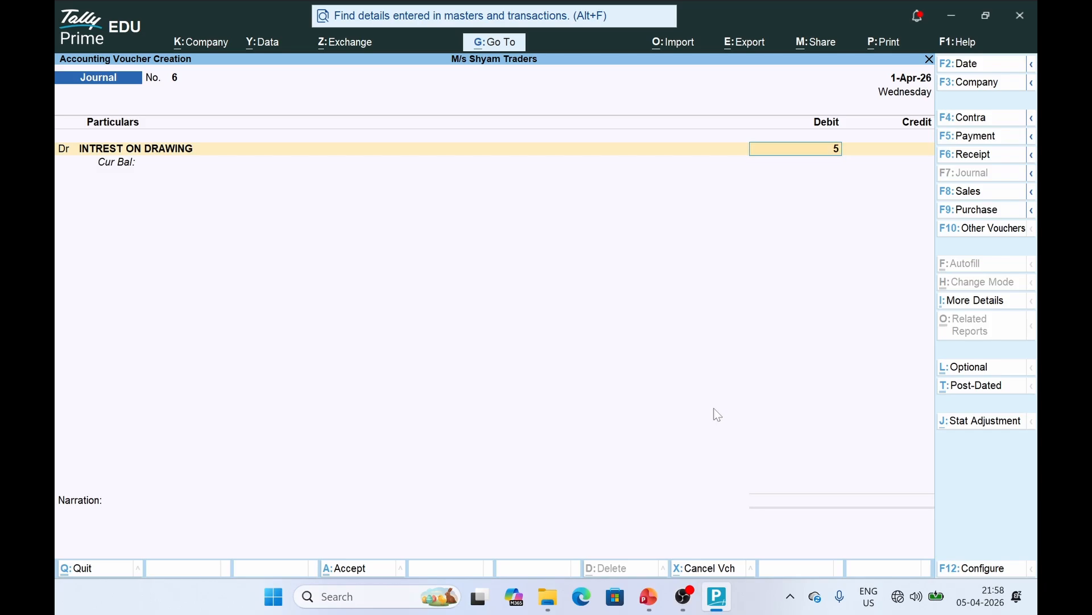
pyautogui.press('Return')
pyautogui.press('Return')
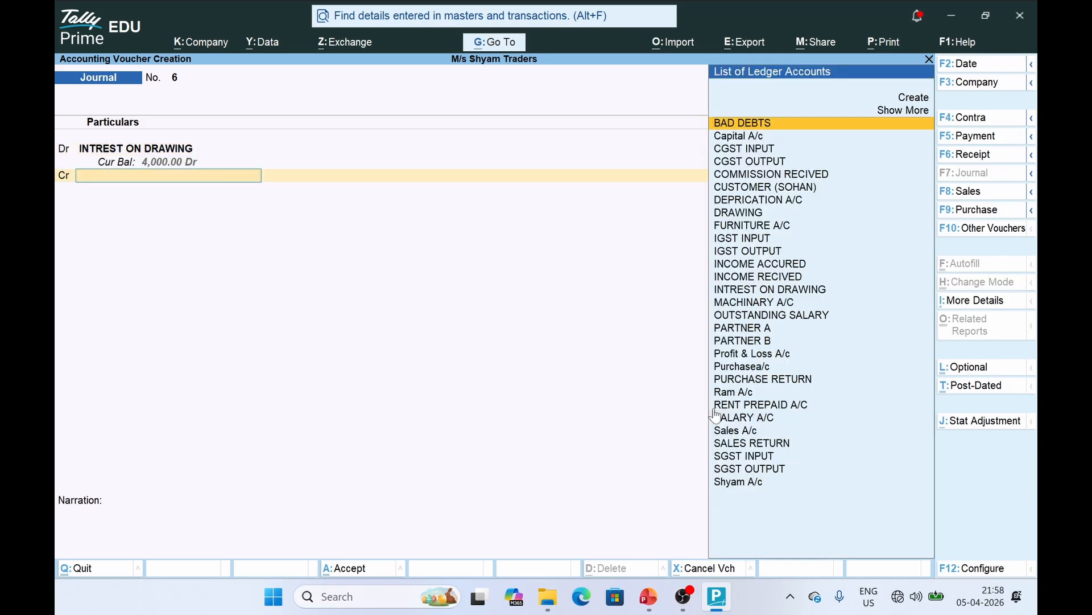
pyautogui.write('P')
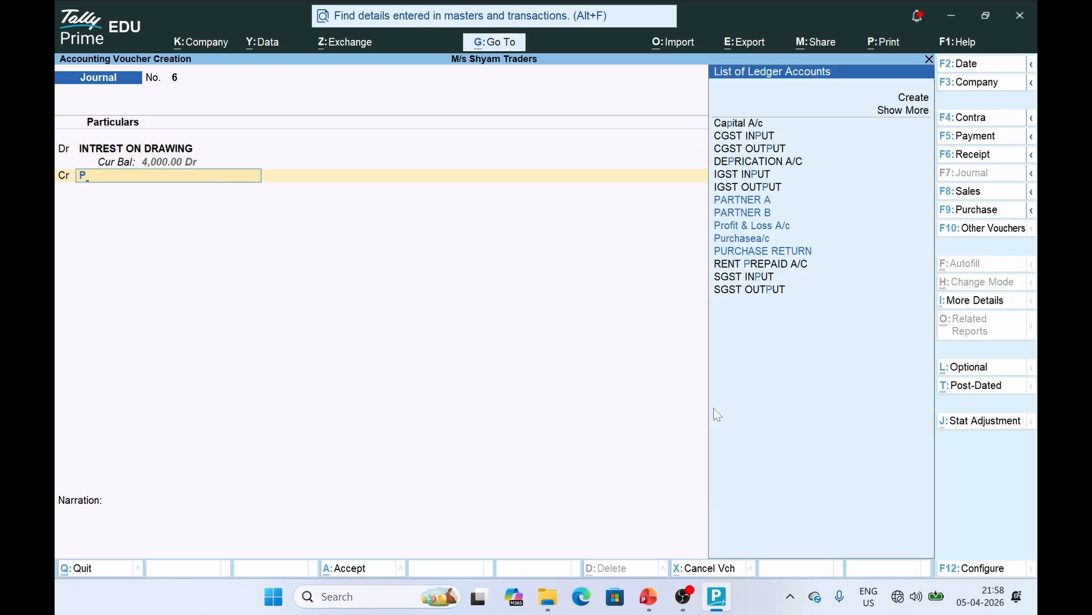
pyautogui.write('a')
pyautogui.press('Return')
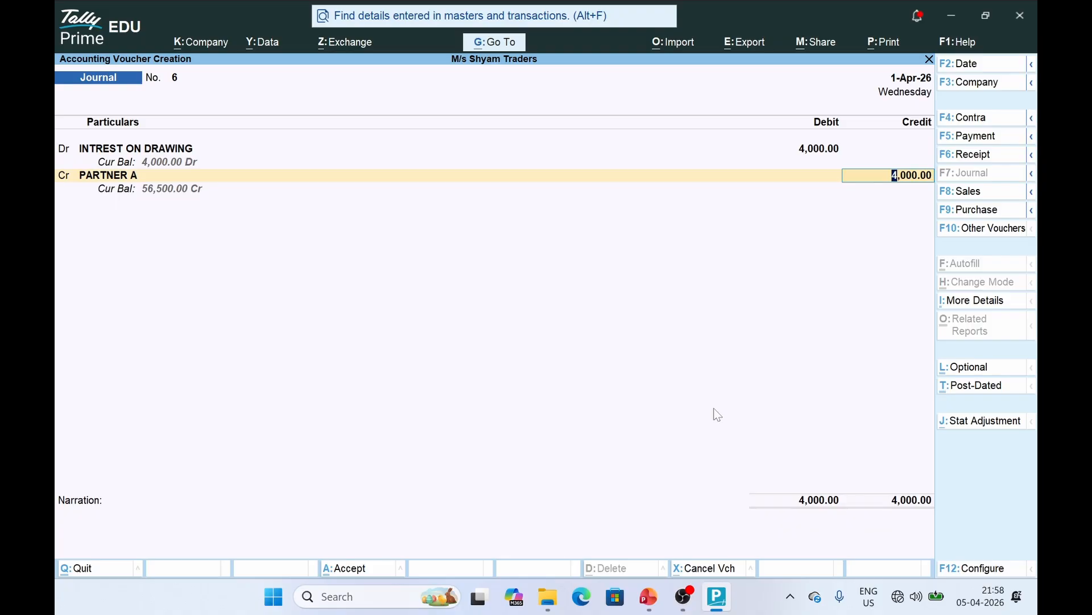
pyautogui.write('2000')
pyautogui.press('Return')
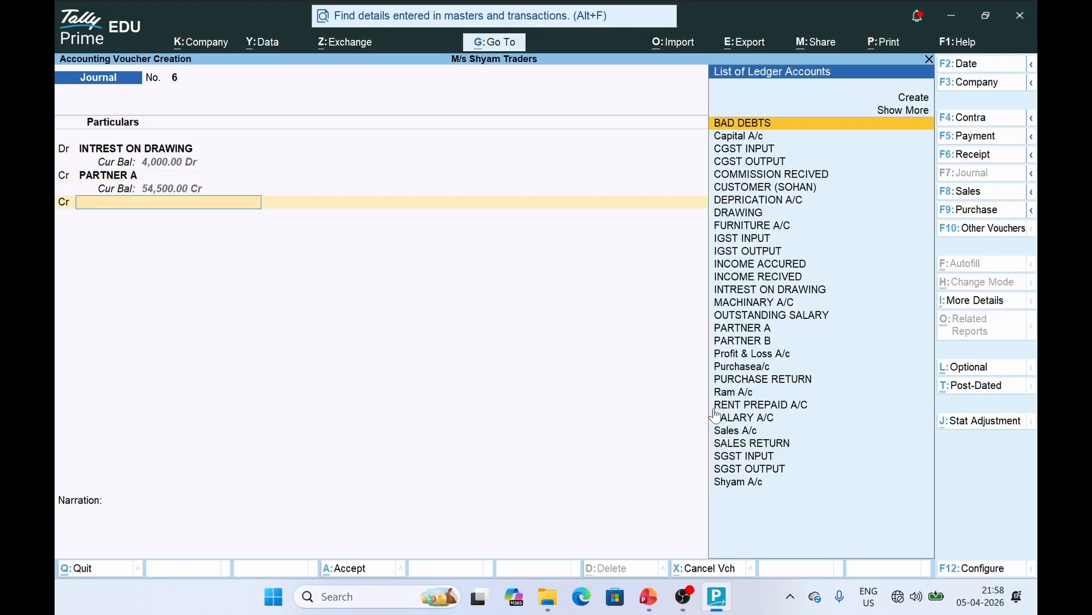
pyautogui.write('Pa')
pyautogui.press('Down')
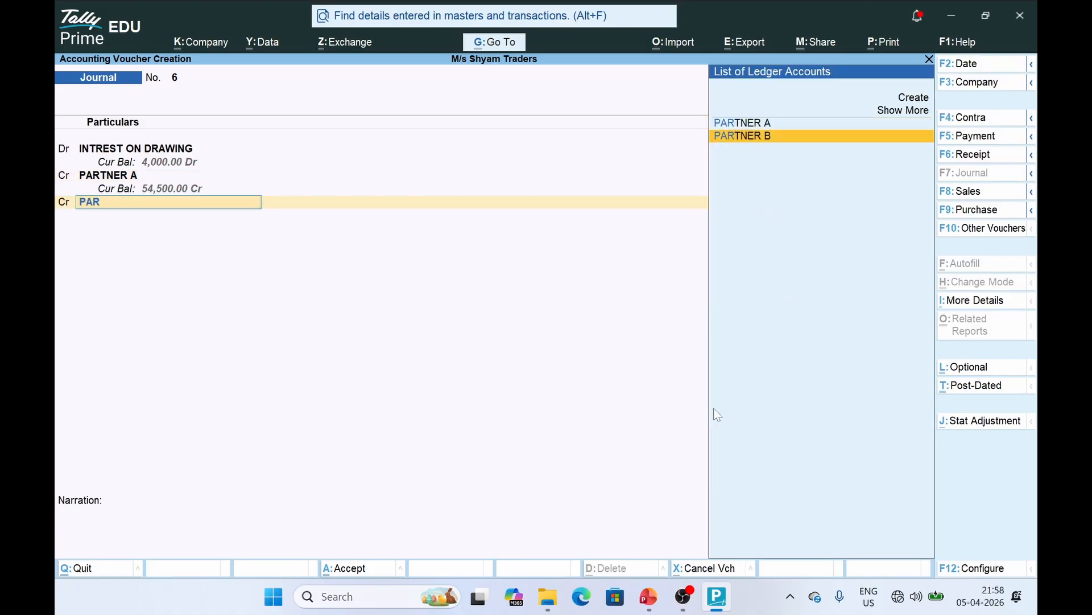
pyautogui.press('Return')
pyautogui.hotkey('ctrl', 'a')
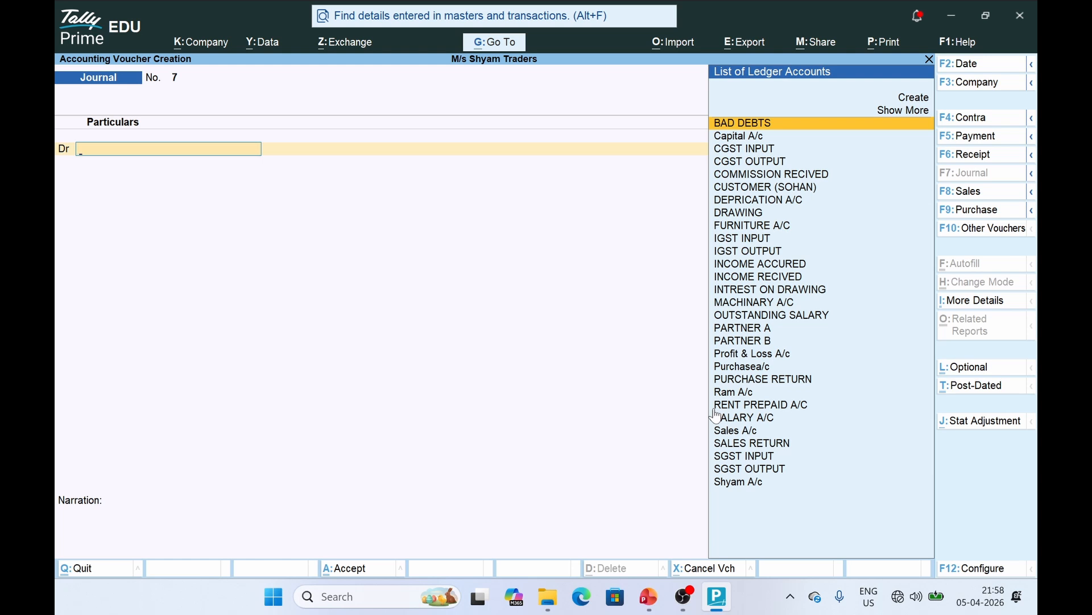
# Go to slide 21 showing interest on capital 1,000, salary 10,000 and commission 5,000
pyautogui.hotkey('alt', 'Tab')
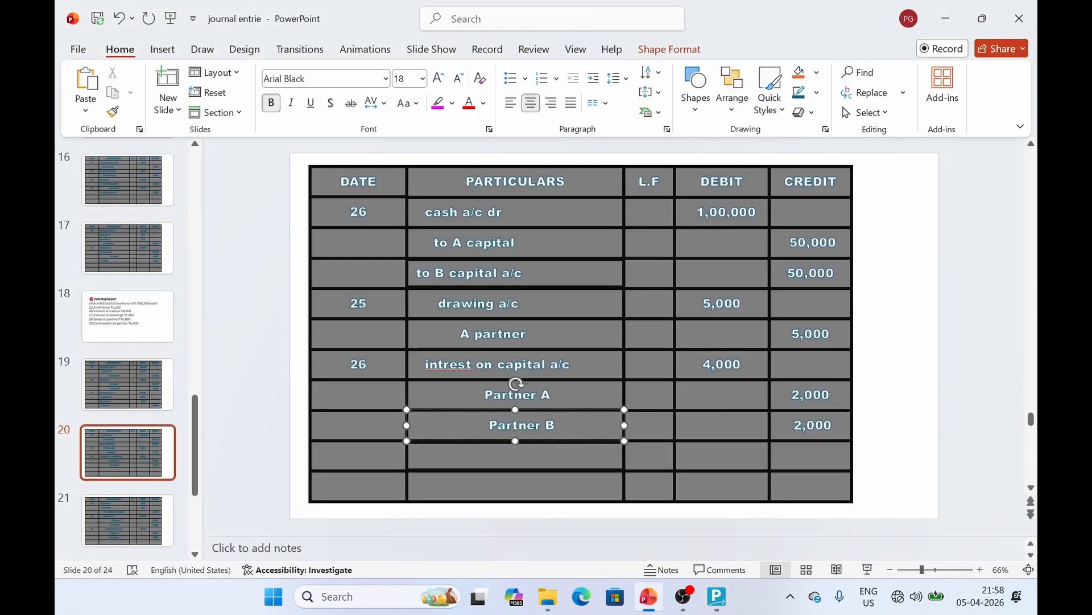
pyautogui.scroll(-1, 382, 243)
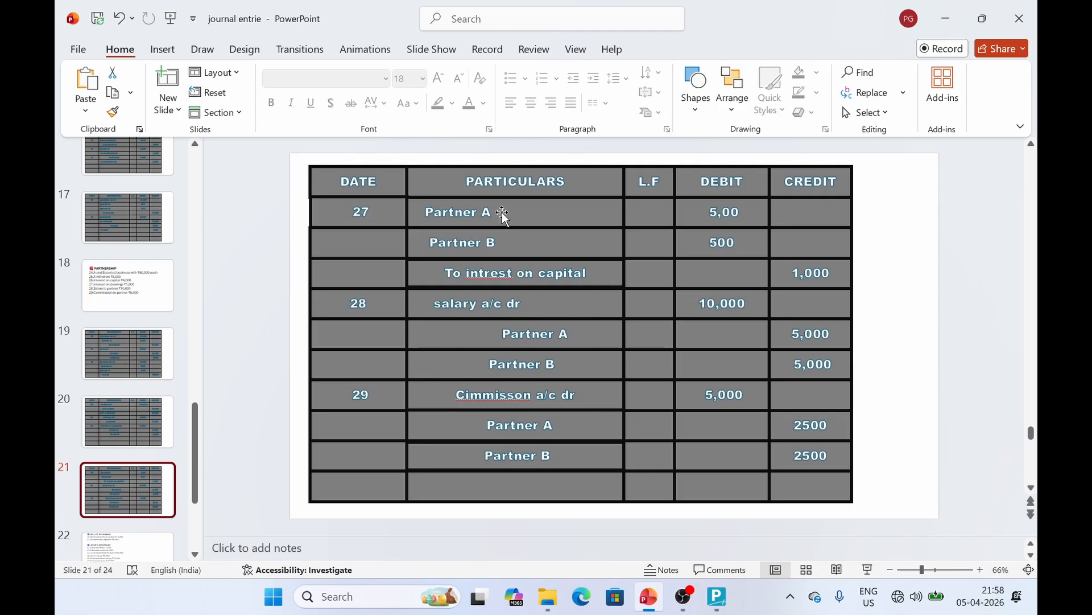
pyautogui.click(506, 260)
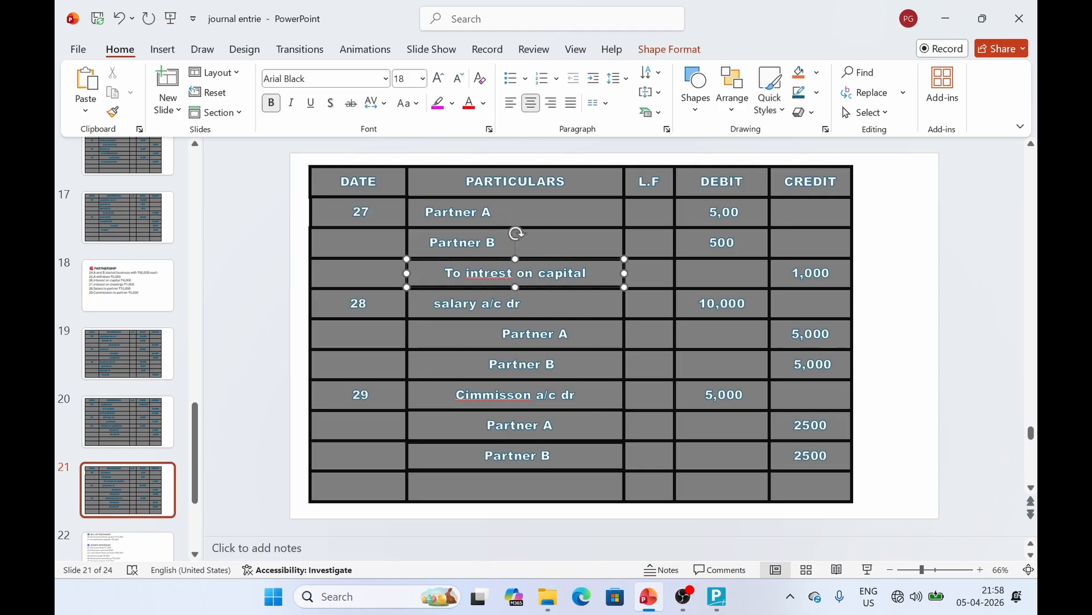
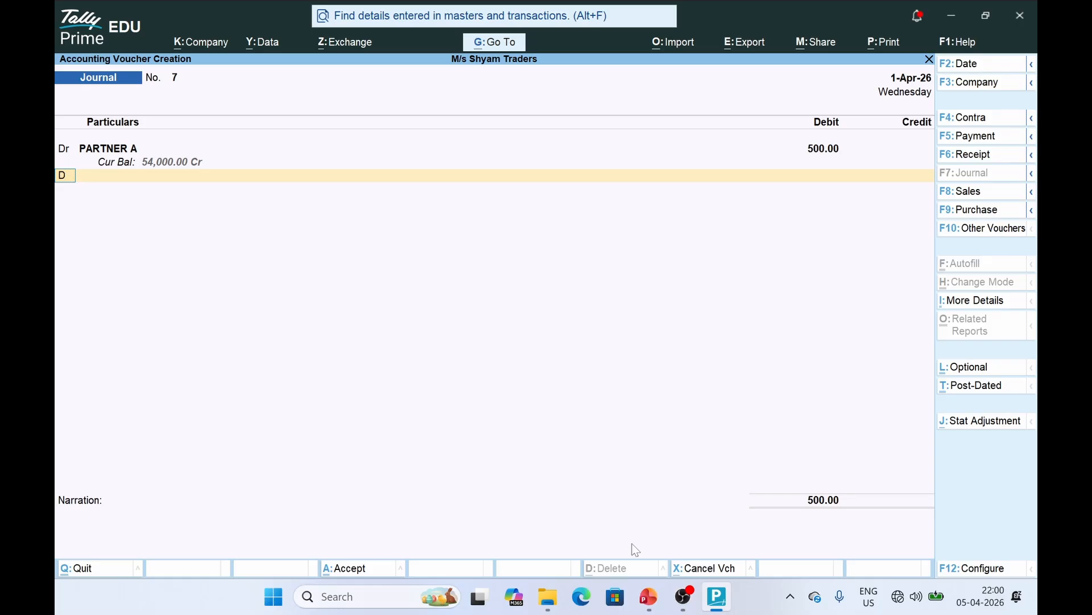
# Debit PARTNER B 500, credit INTREST ON DRAWING 1,000, and save journal voucher 7
pyautogui.press('Return')
pyautogui.write('PAR')
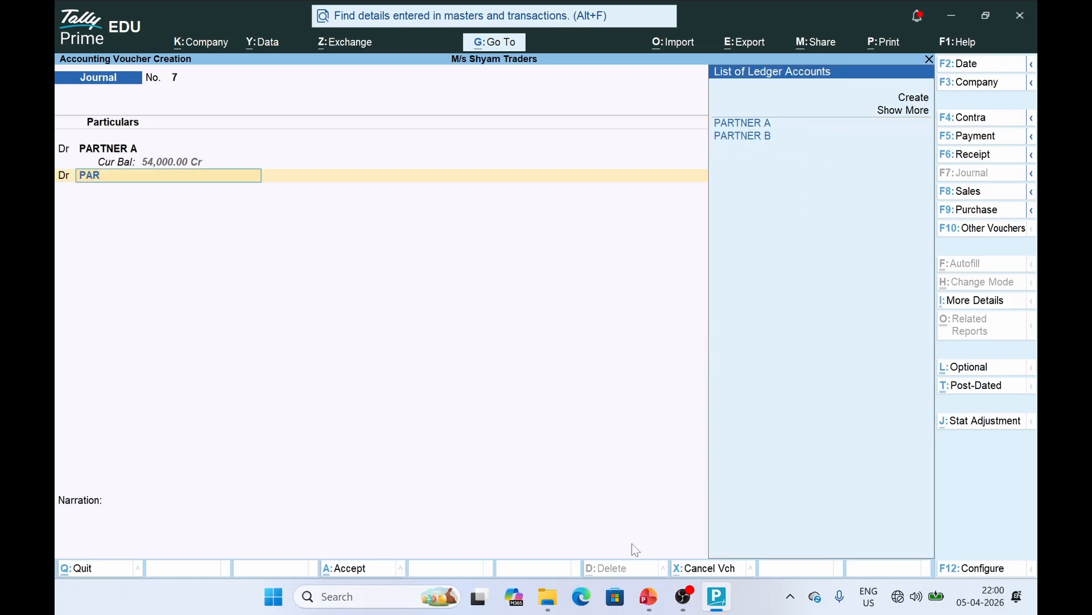
pyautogui.press('Down')
pyautogui.press('Return')
pyautogui.write('500')
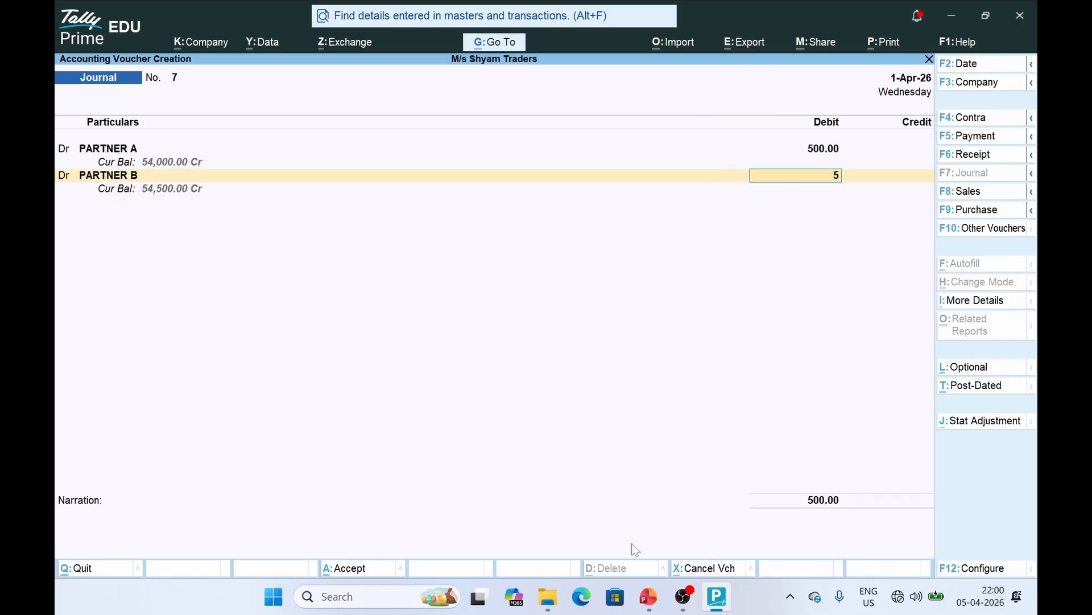
pyautogui.press('Return')
pyautogui.press('Return')
pyautogui.write('INTR')
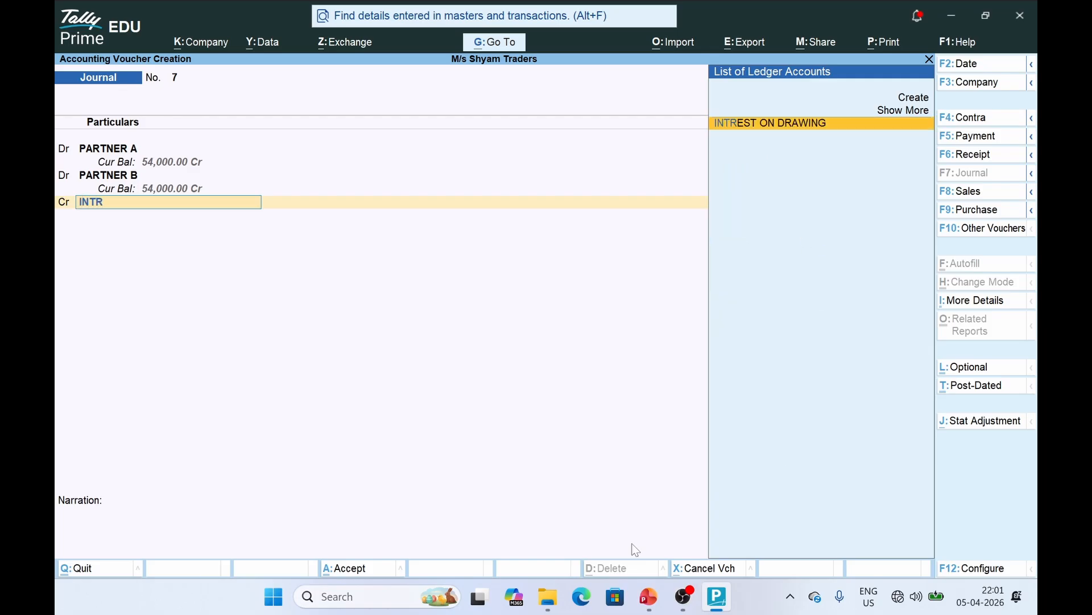
pyautogui.press('Return')
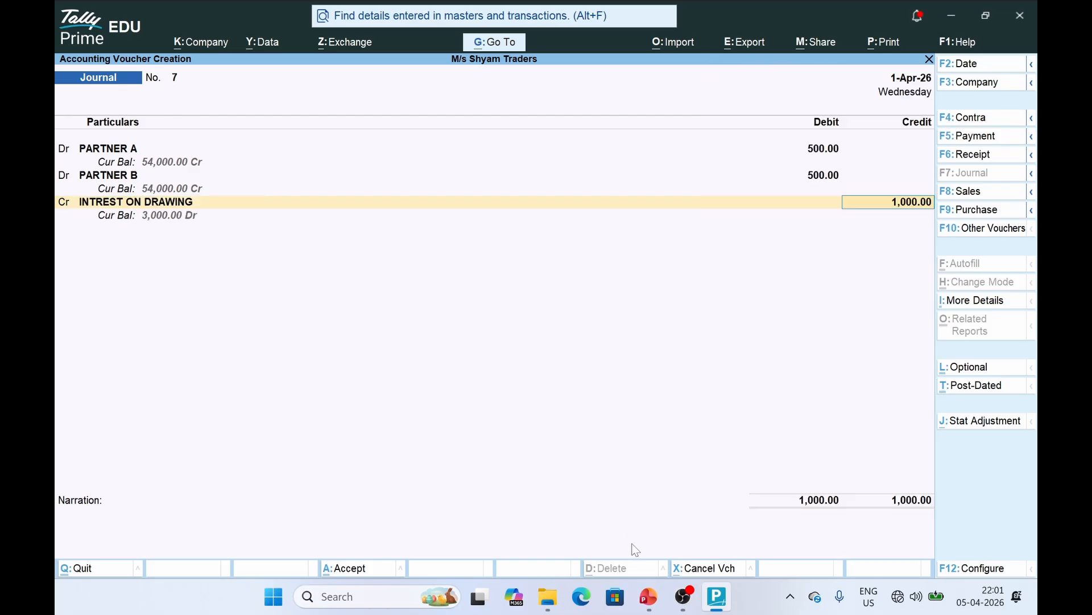
pyautogui.press('Return')
pyautogui.press('Return')
pyautogui.press('Return')
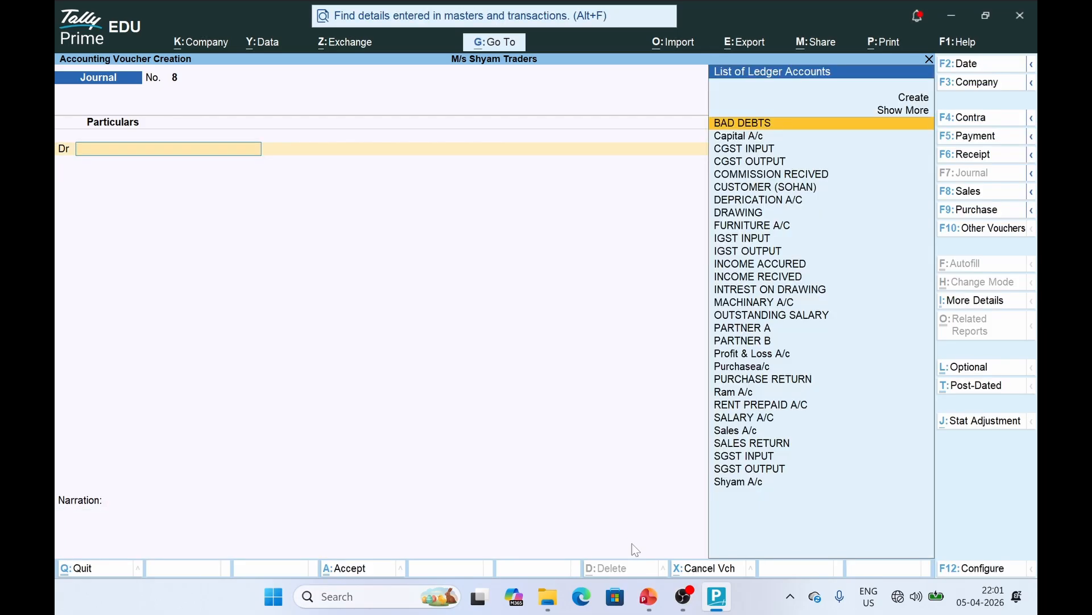
pyautogui.hotkey('alt', 'Tab')
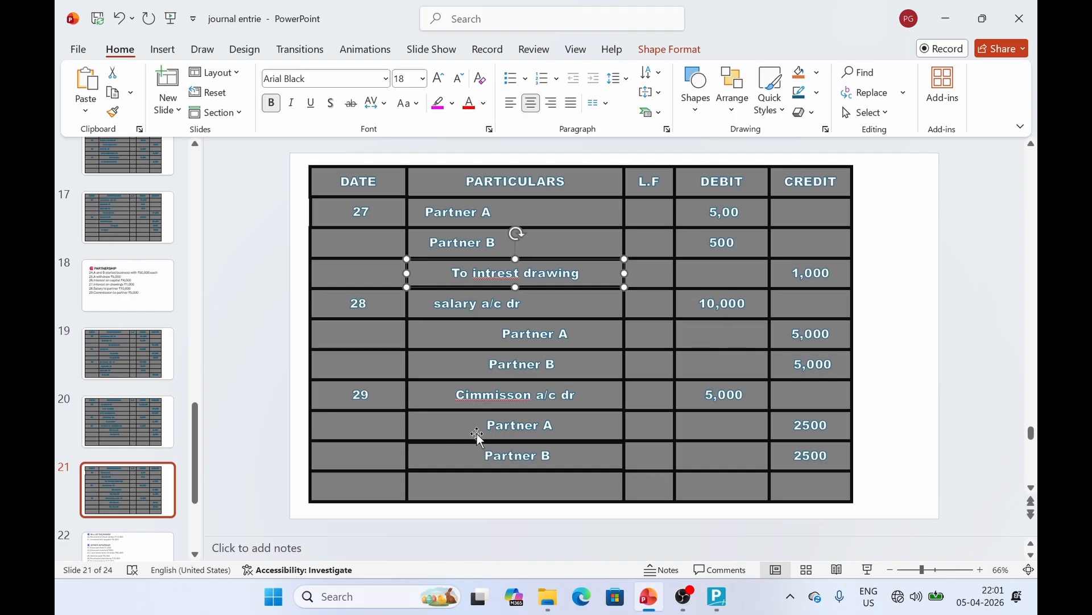
# Check the salary entry on the slide, then try and discard SALARY A/C as the debit ledger
pyautogui.click(453, 304)
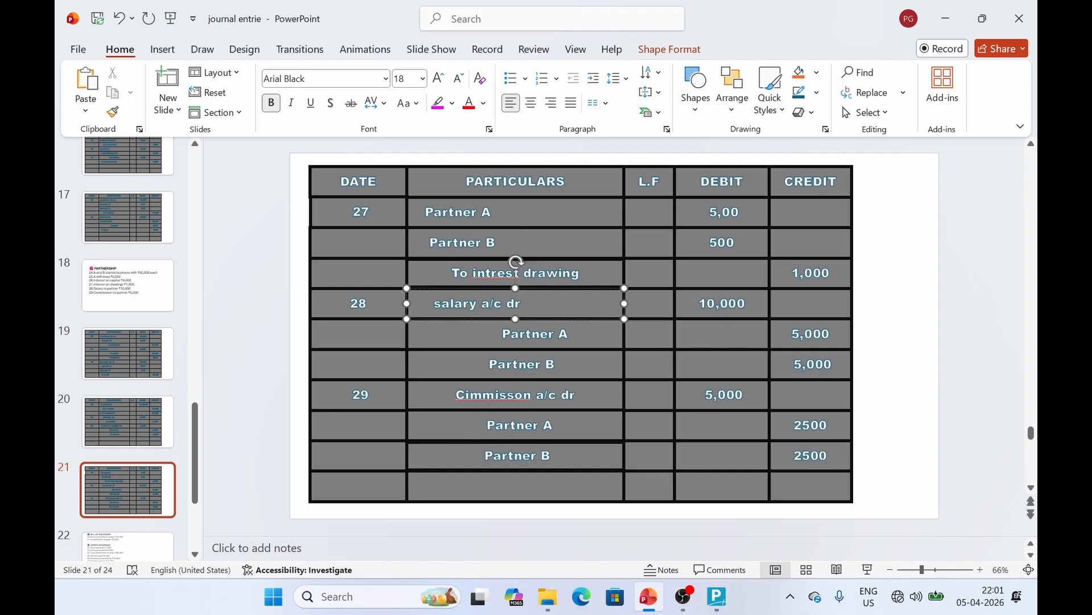
pyautogui.hotkey('alt', 'Tab')
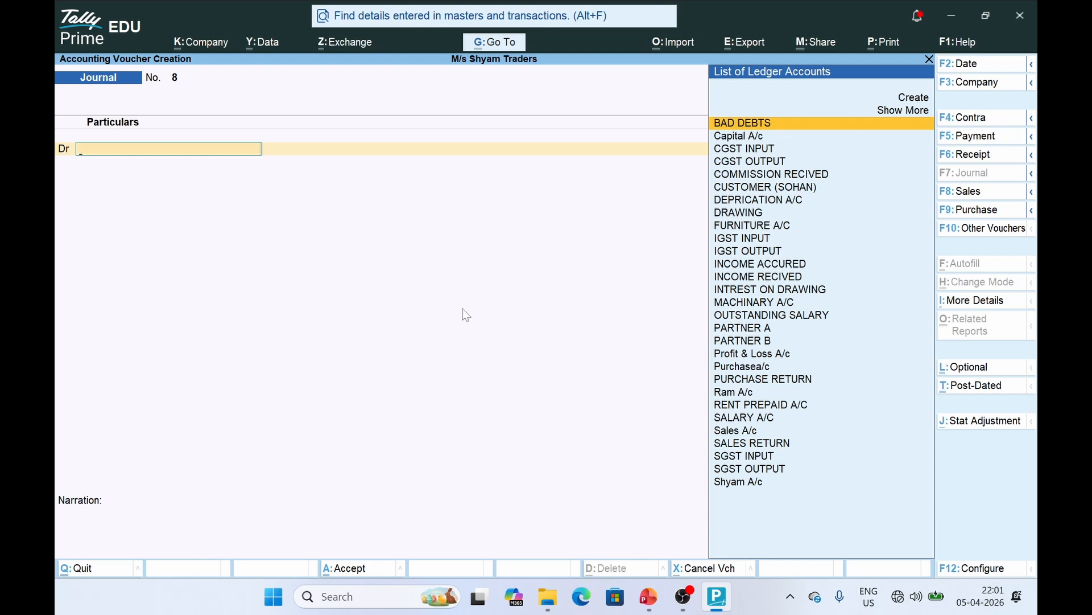
pyautogui.write('SAL')
pyautogui.press('Down')
pyautogui.press('Down')
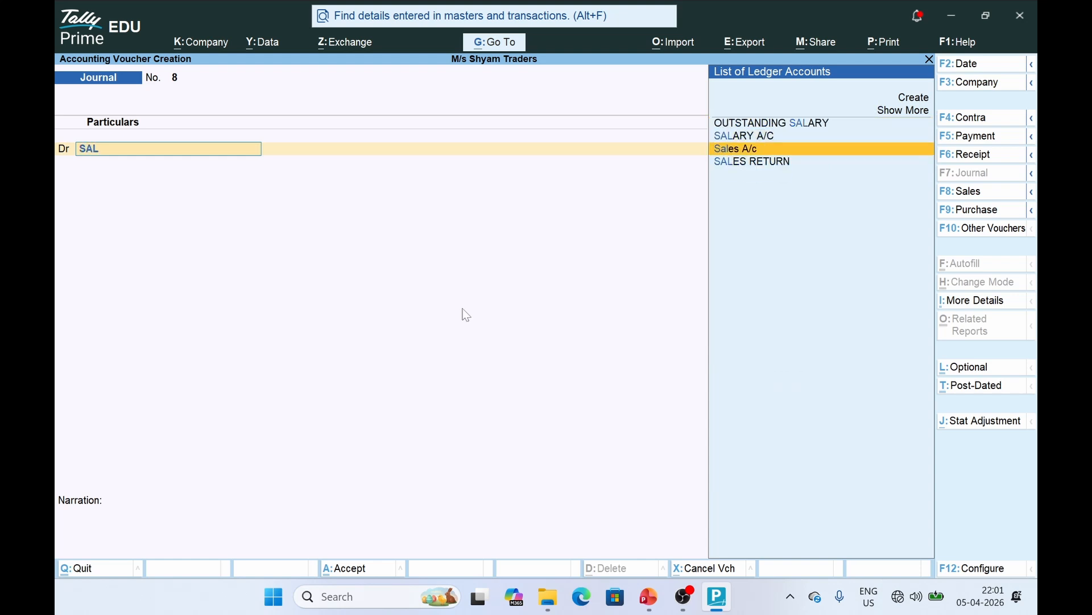
pyautogui.press('Up')
pyautogui.press('Return')
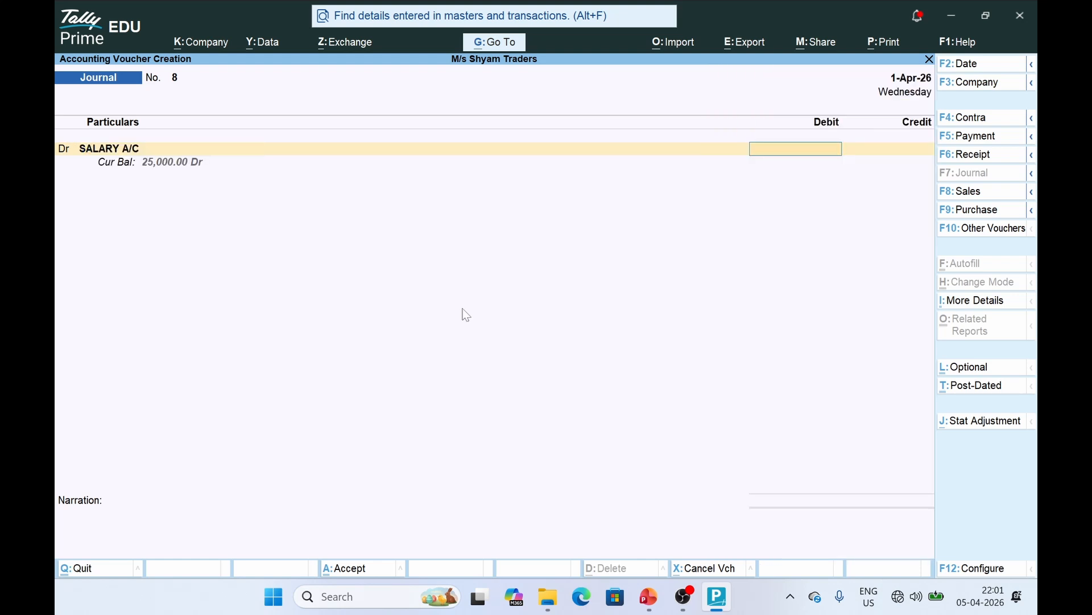
pyautogui.press('BackSpace')
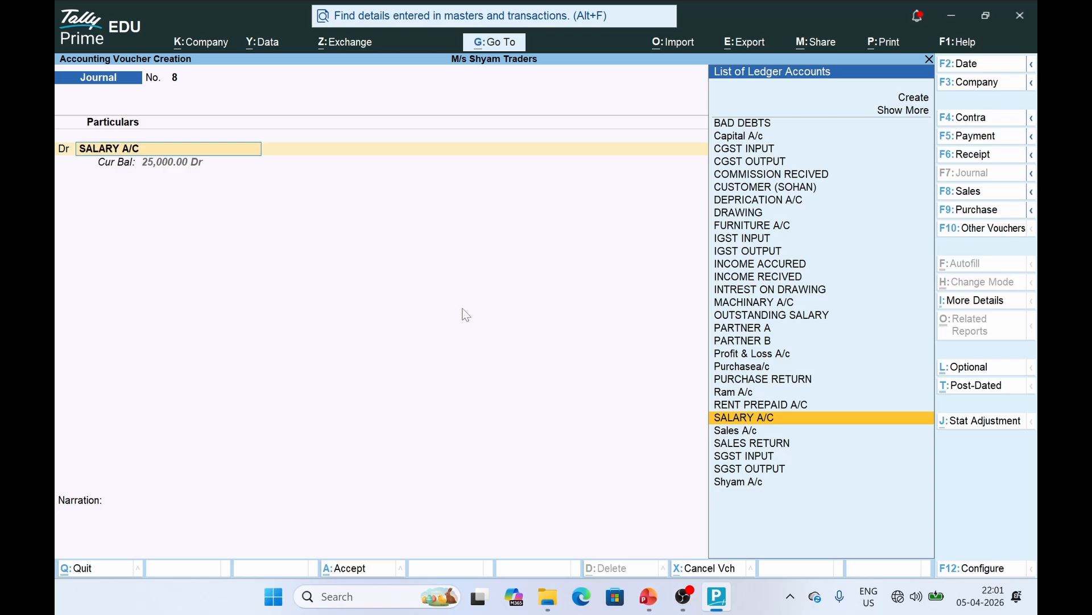
# Create a PARTNER SALARY ledger under Indirect Expenses for the debit side
pyautogui.hotkey('alt', 'c')
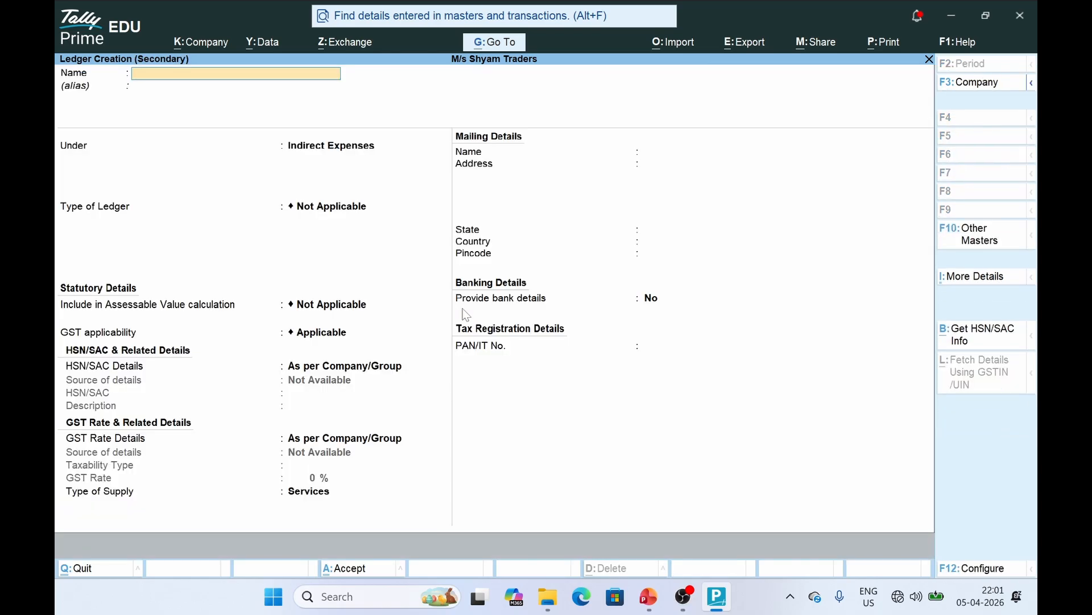
pyautogui.write('PARTNER SALARY')
pyautogui.press('Return')
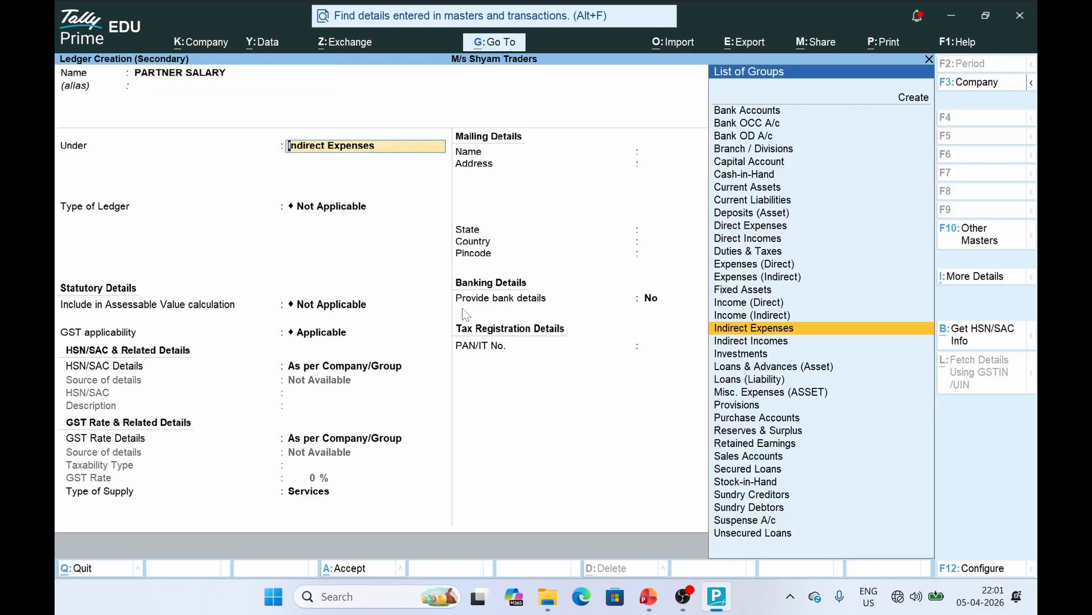
pyautogui.write('IN')
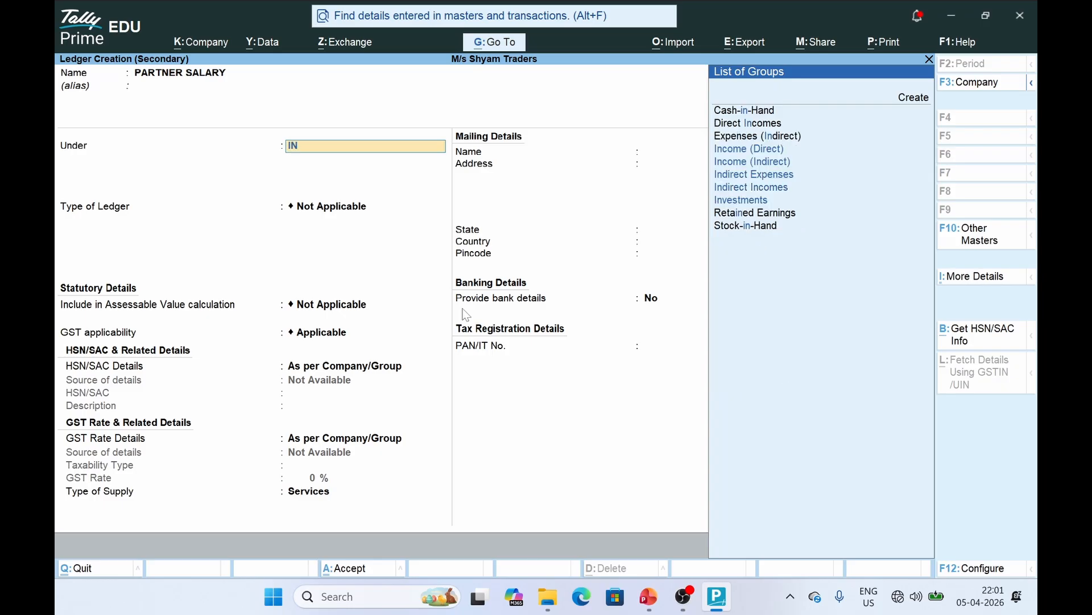
pyautogui.press('Return')
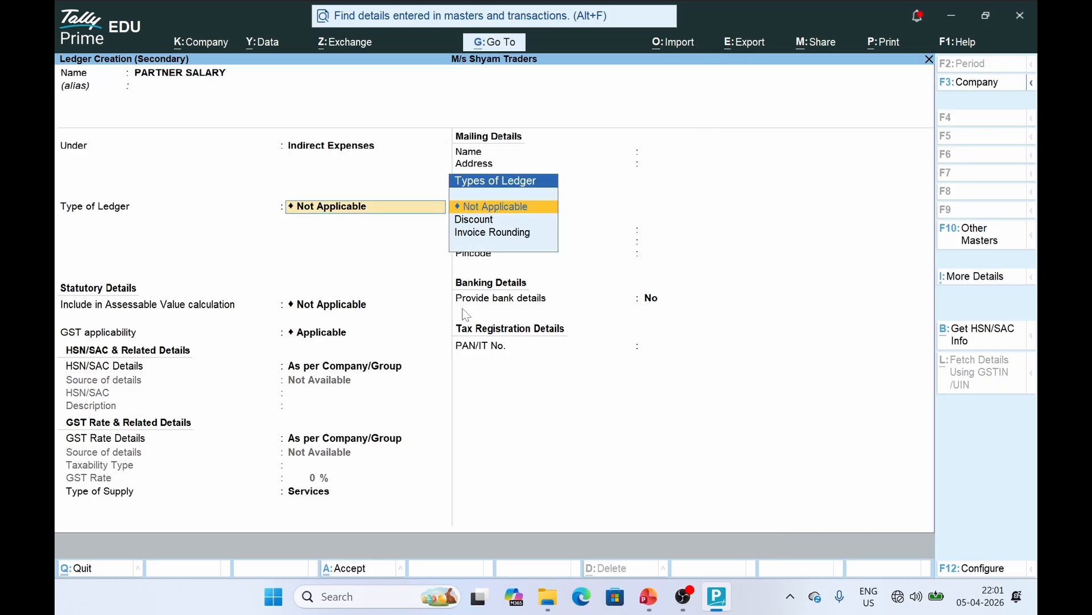
pyautogui.hotkey('ctrl', 'a')
# Debit PARTNER SALARY 10,000, credit PARTNER A and PARTNER B 5,000 each, and save voucher 8
pyautogui.hotkey('alt', 'Tab')
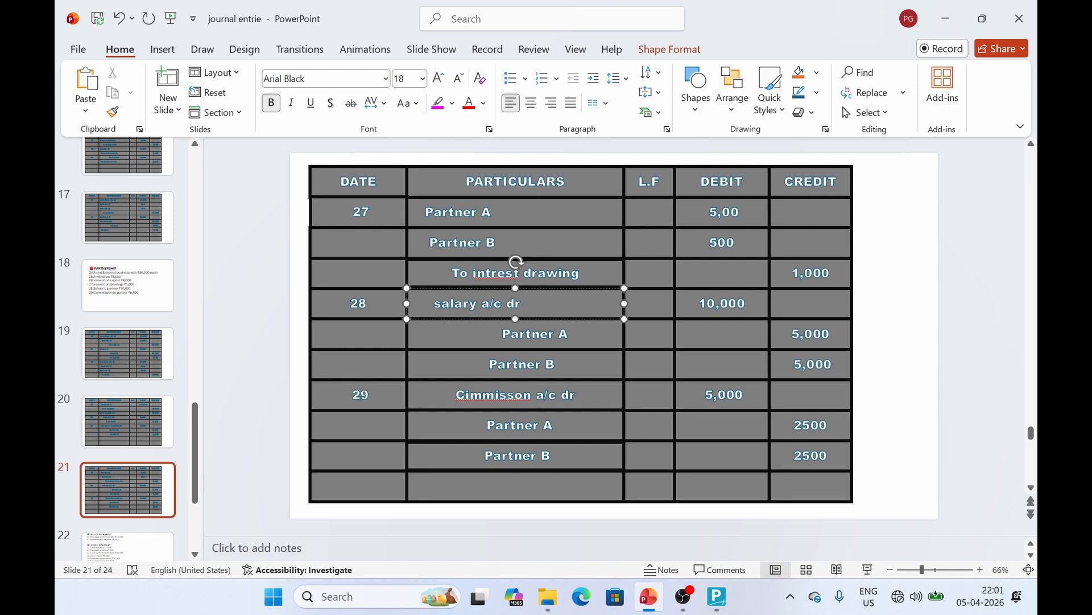
pyautogui.hotkey('alt', 'Tab')
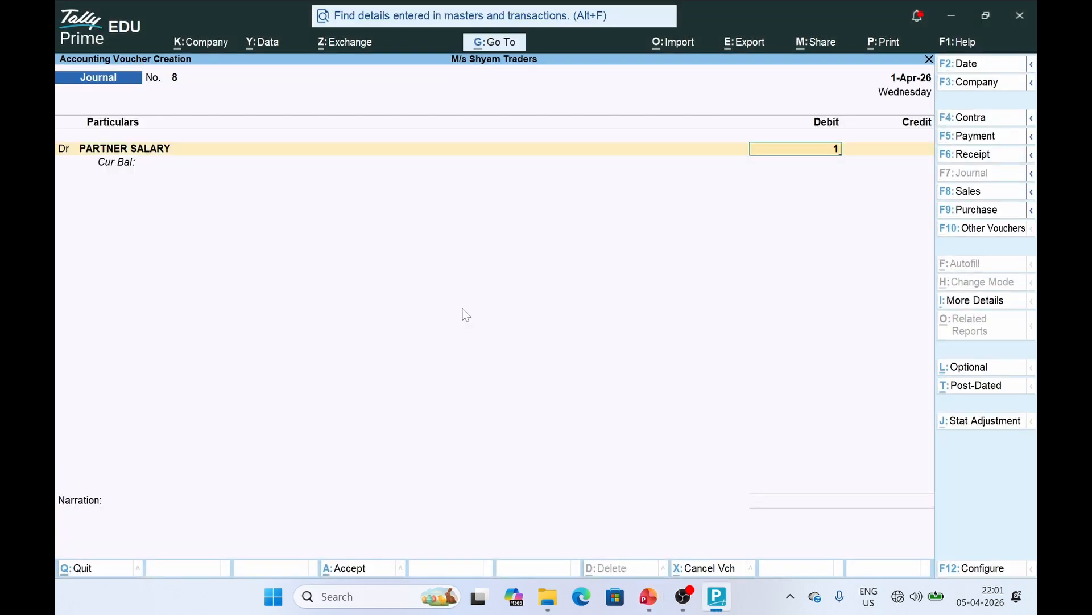
pyautogui.write('0000')
pyautogui.press('Return')
pyautogui.write('Part')
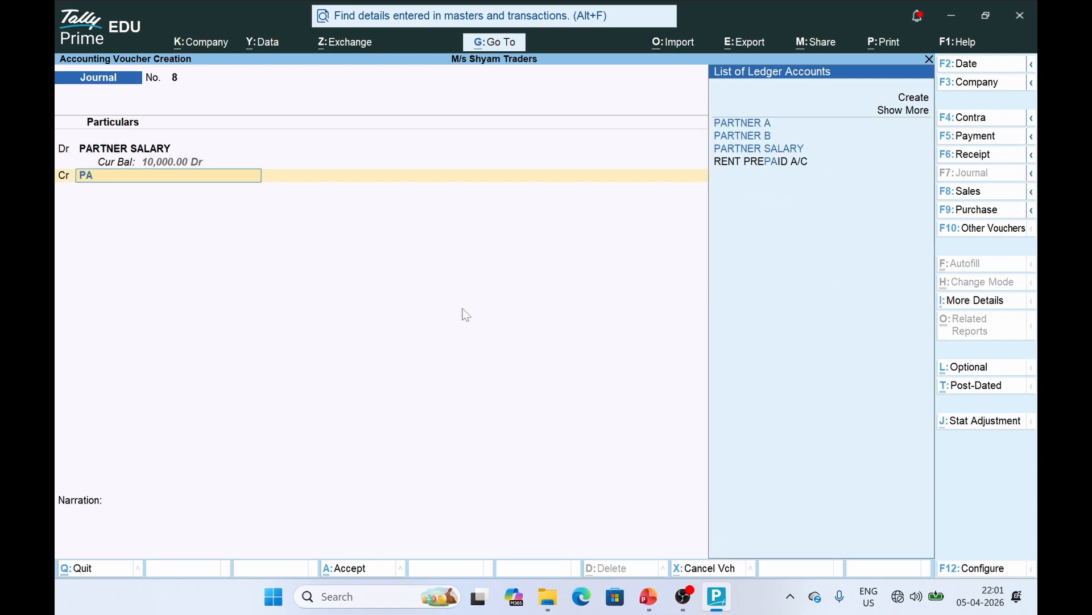
pyautogui.press('Return')
pyautogui.write('5000')
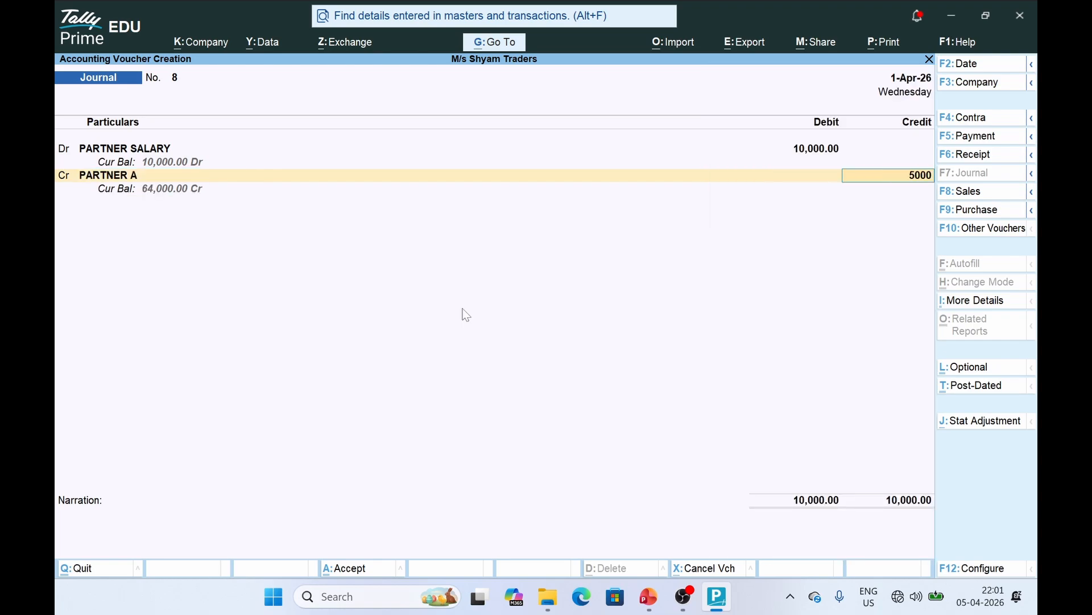
pyautogui.press('Return')
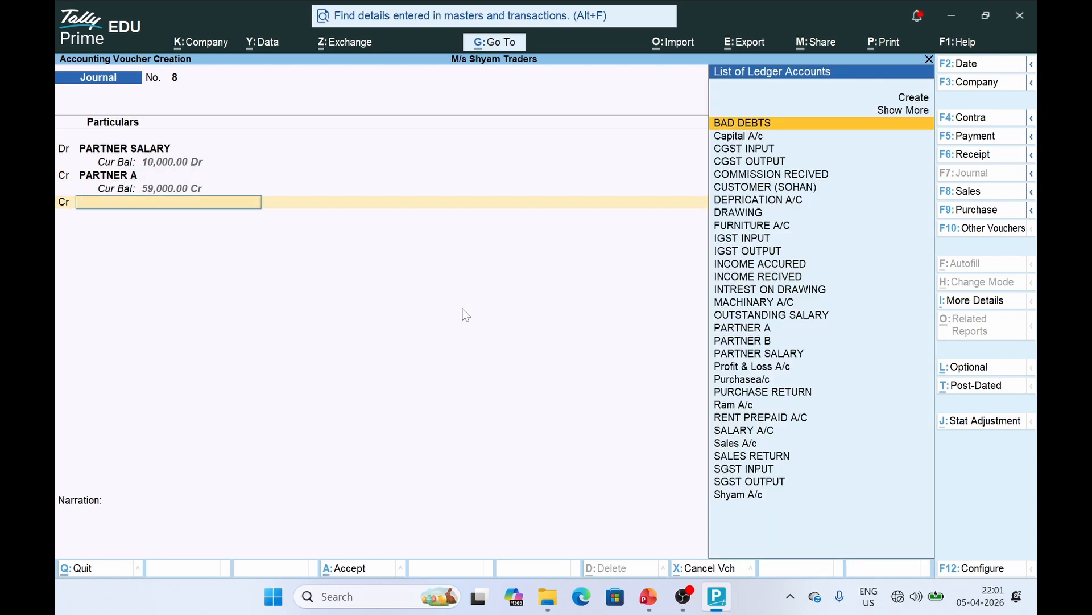
pyautogui.write('PAR')
pyautogui.press('Down')
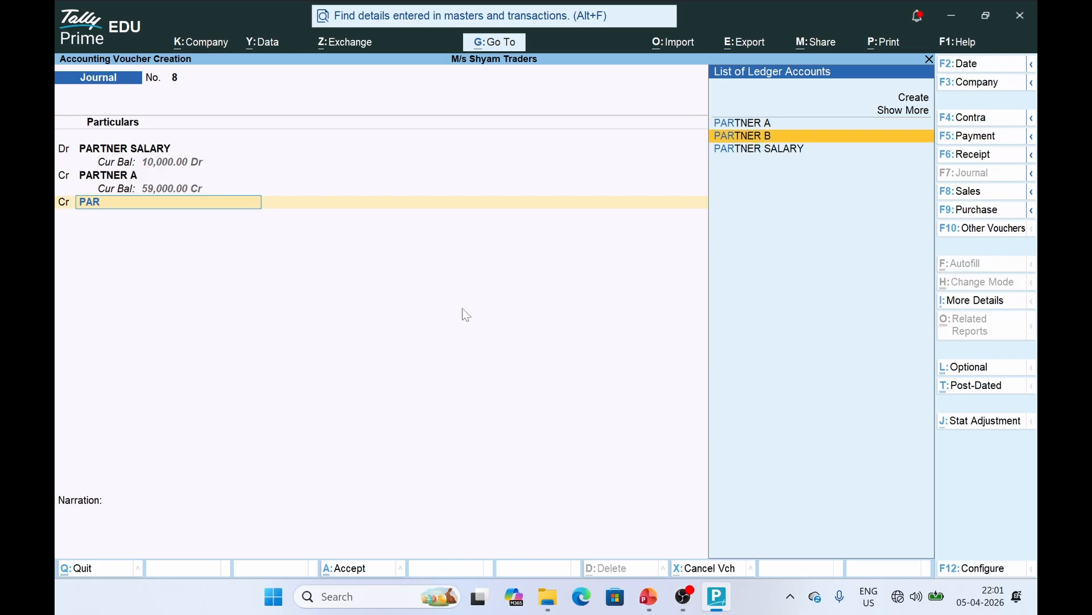
pyautogui.press('Return')
pyautogui.press('Return')
pyautogui.press('Return')
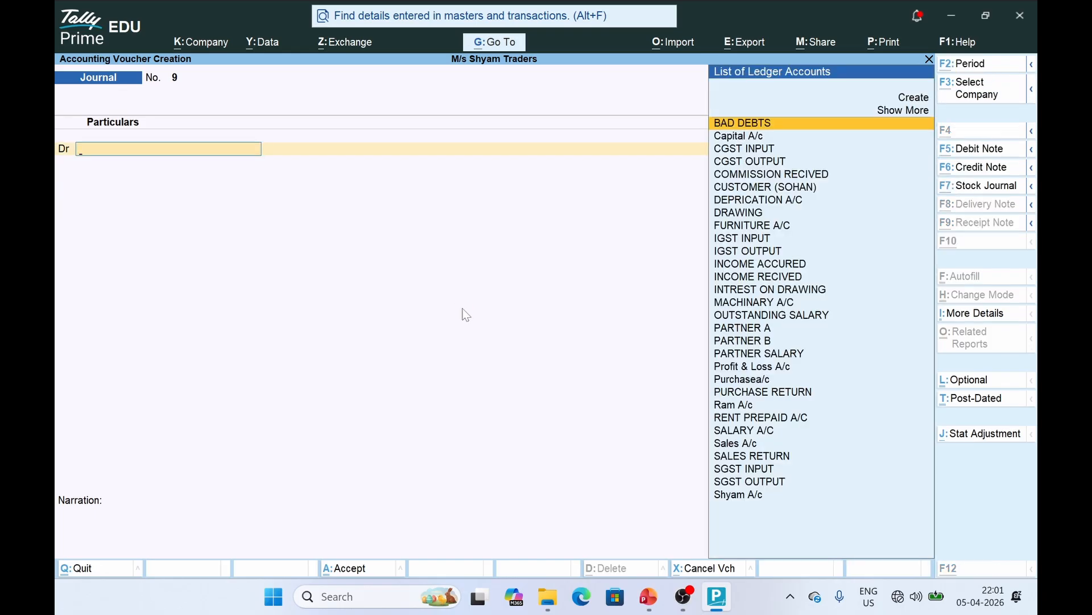
# Check the commission entry on the slide and create a COMMISSION PARTNER ledger
pyautogui.hotkey('alt', 'Tab')
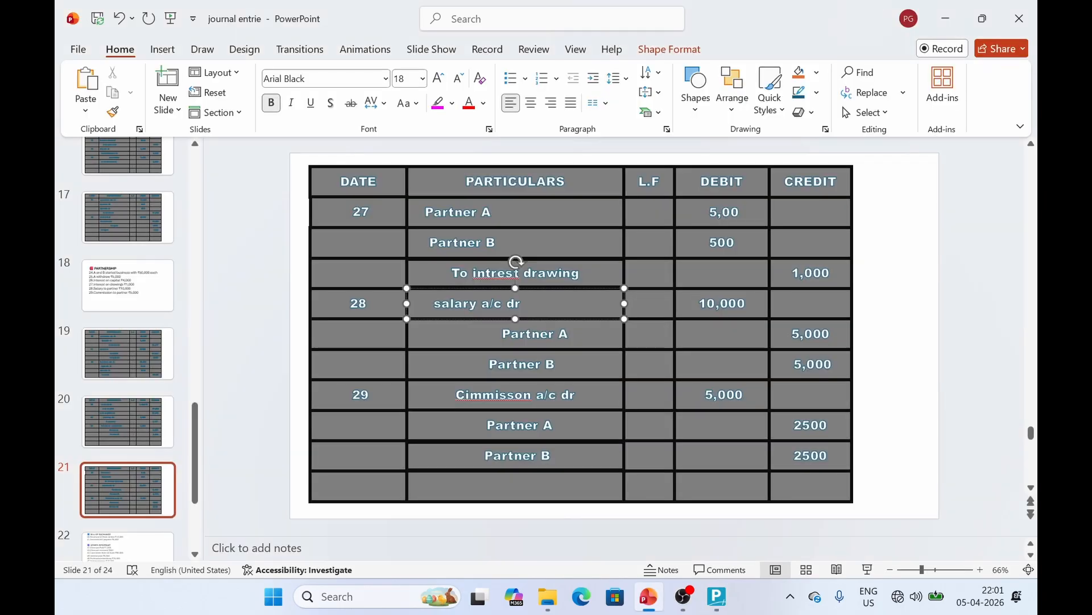
pyautogui.click(367, 349)
pyautogui.click(501, 395)
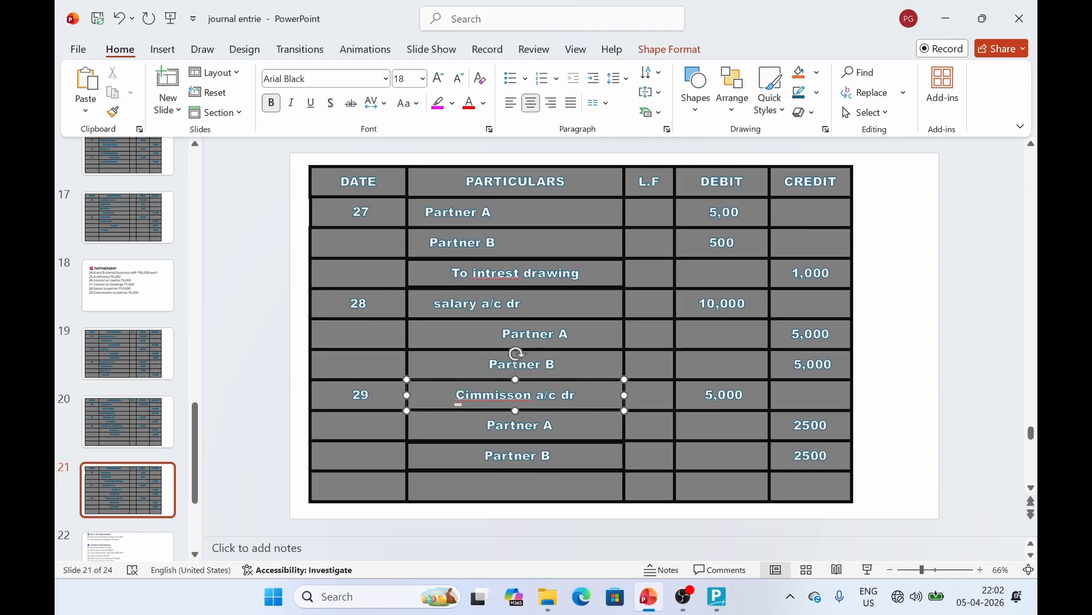
pyautogui.hotkey('alt', 'Tab')
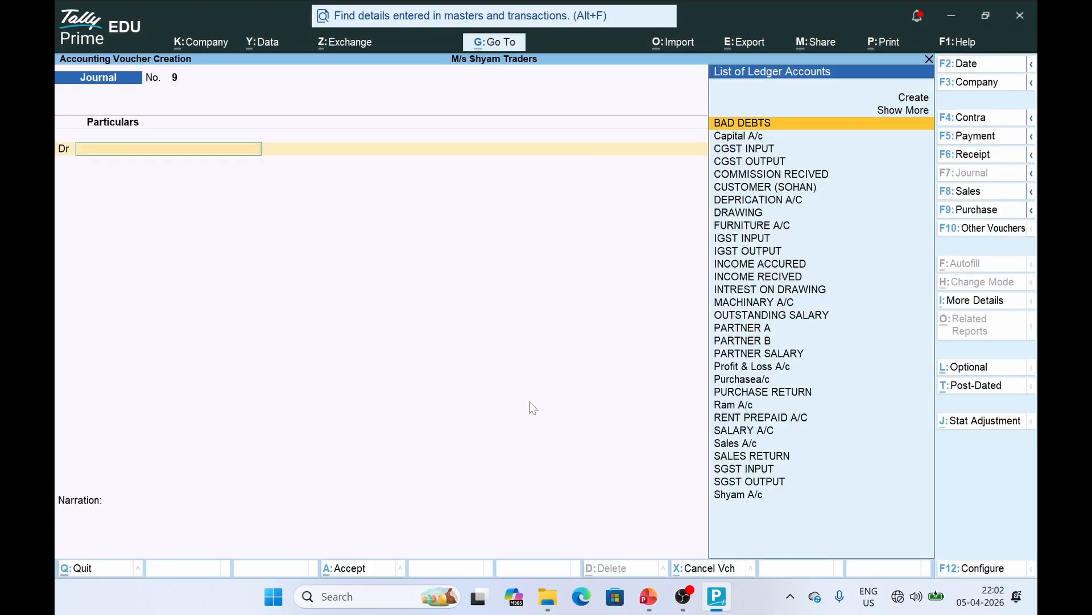
pyautogui.hotkey('alt', 'c')
pyautogui.write('COMM')
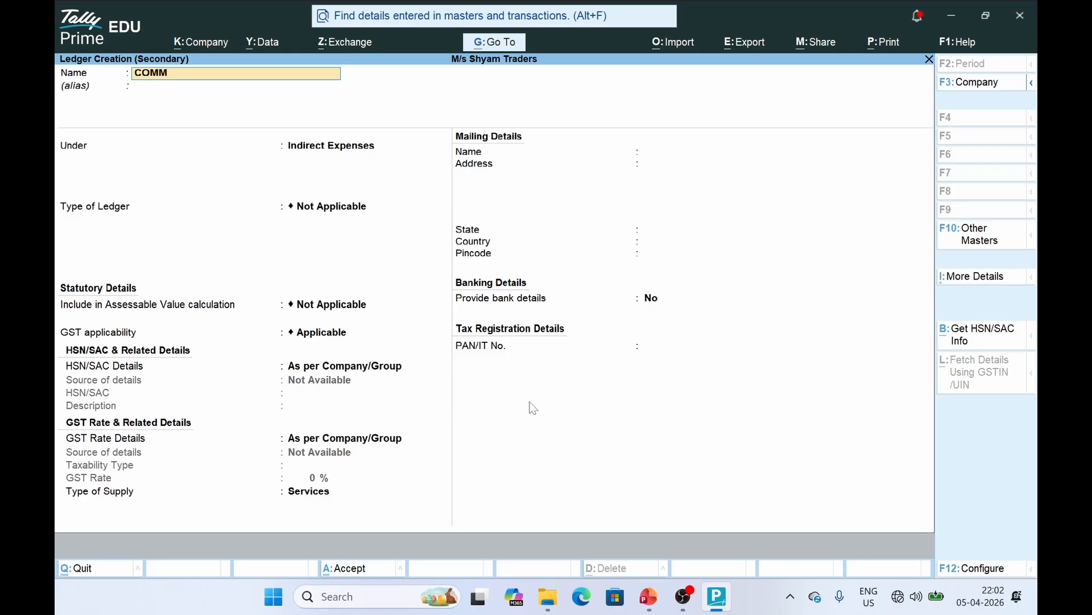
pyautogui.write('ISSION  PARTNER')
pyautogui.press('Return')
pyautogui.press('Return')
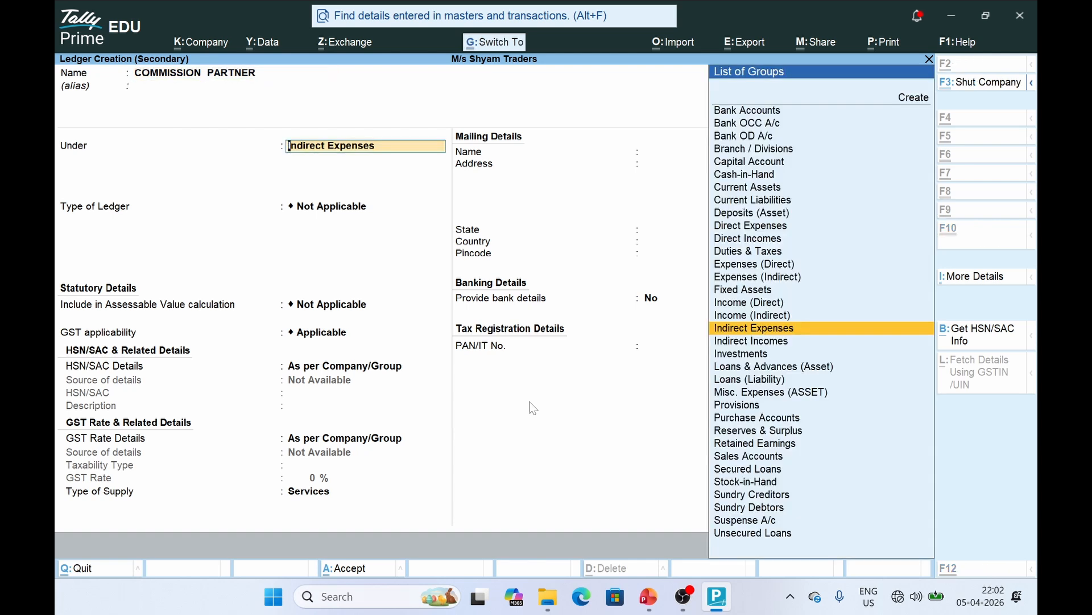
pyautogui.hotkey('ctrl', 'a')
# Debit COMMISSION PARTNER 5,000, credit PARTNER A and PARTNER B 2,500 each, and save voucher 9
pyautogui.hotkey('alt', 'Tab')
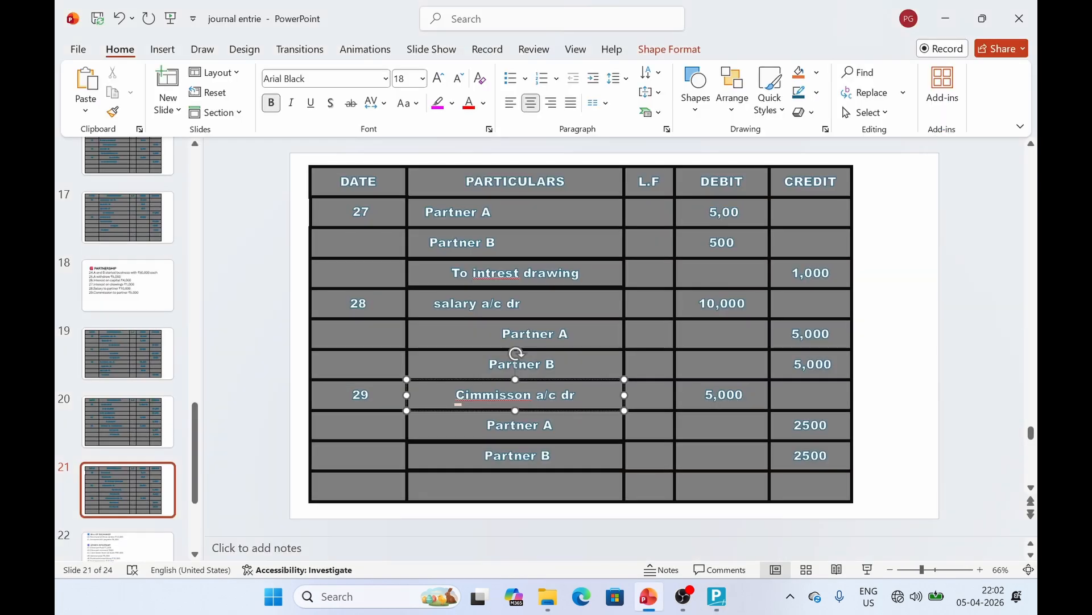
pyautogui.hotkey('alt', 'Tab')
pyautogui.write('5000')
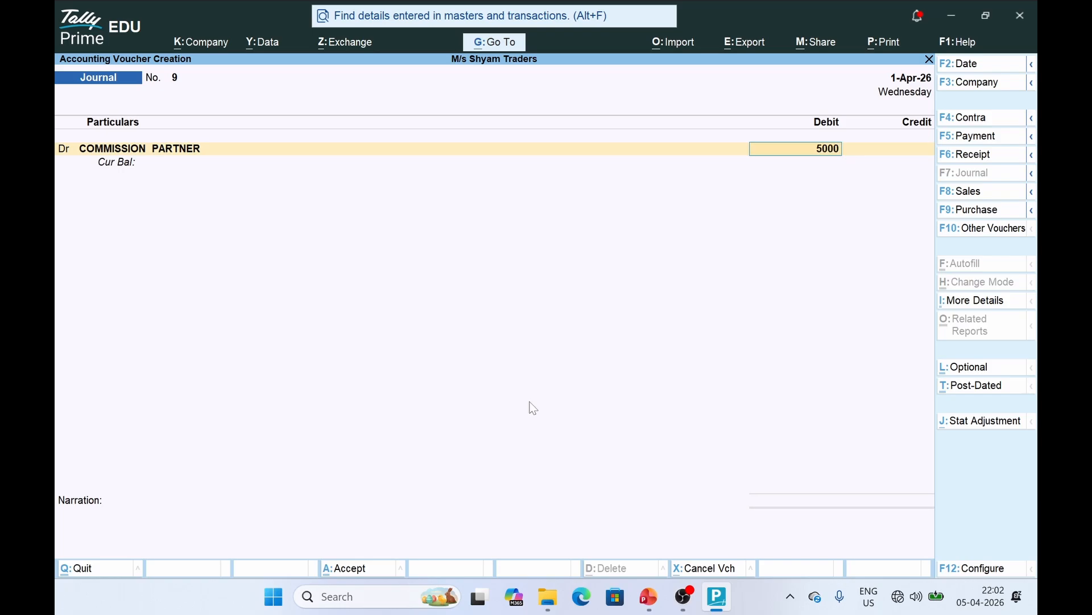
pyautogui.press('Return')
pyautogui.press('Return')
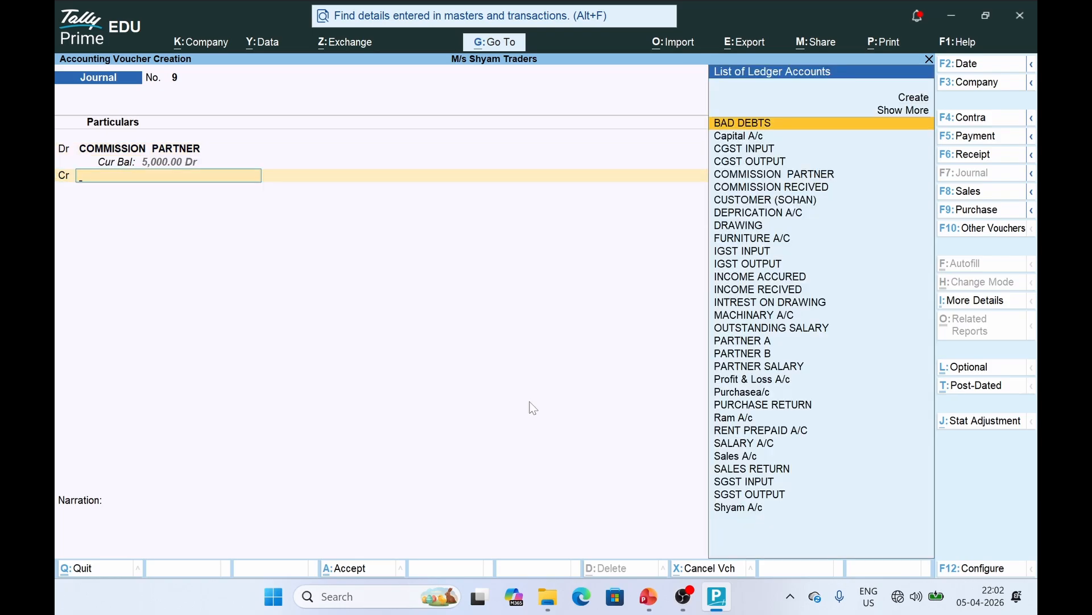
pyautogui.write('PAR')
pyautogui.press('Down')
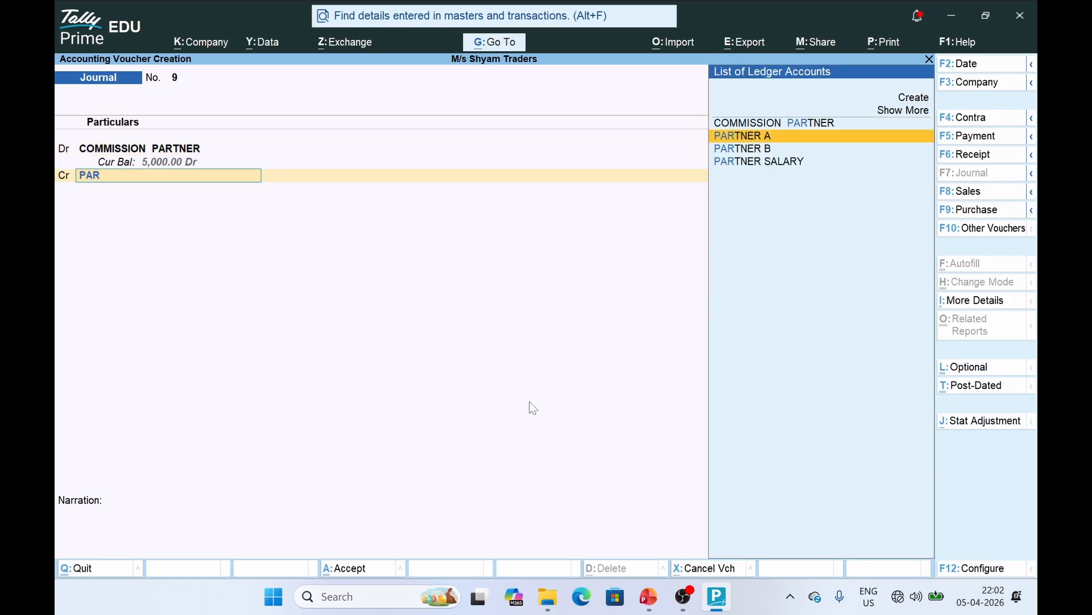
pyautogui.press('Return')
pyautogui.write('2500')
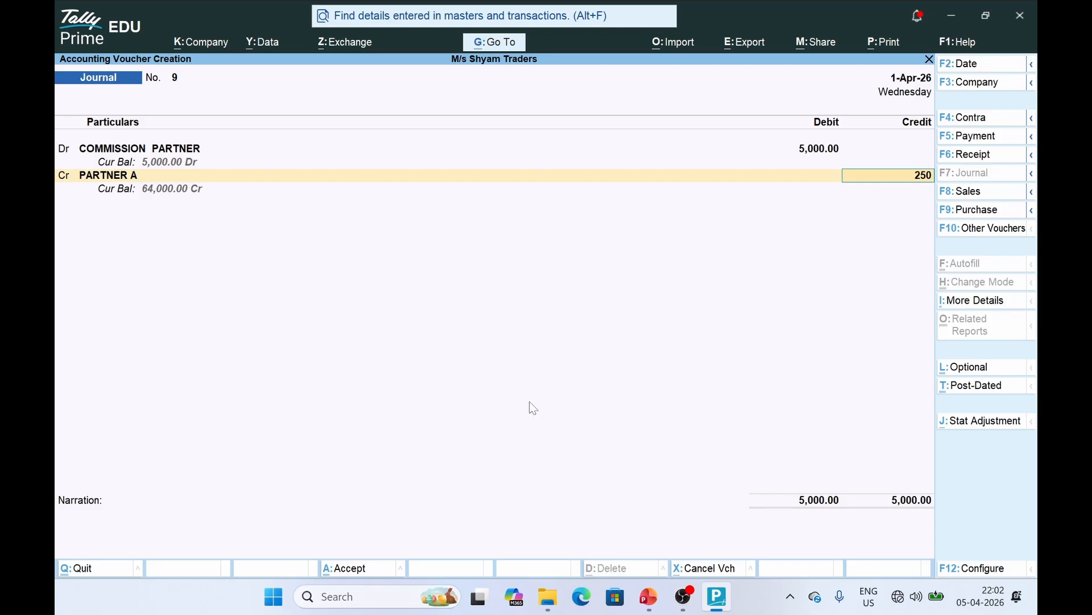
pyautogui.press('Return')
pyautogui.press('Return')
pyautogui.write('PAR')
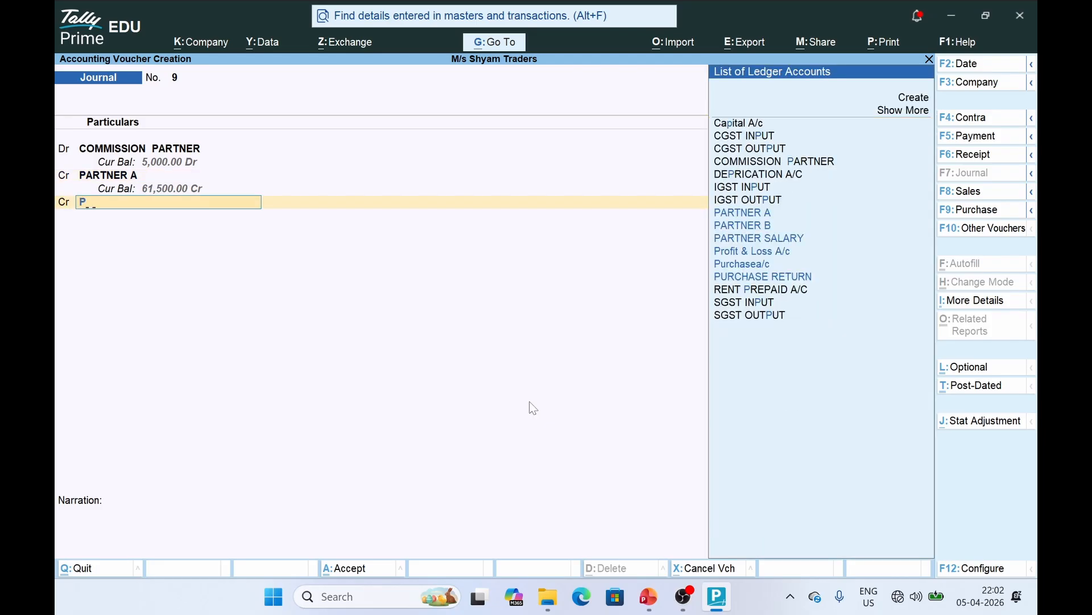
pyautogui.press('Down')
pyautogui.press('Down')
pyautogui.press('Return')
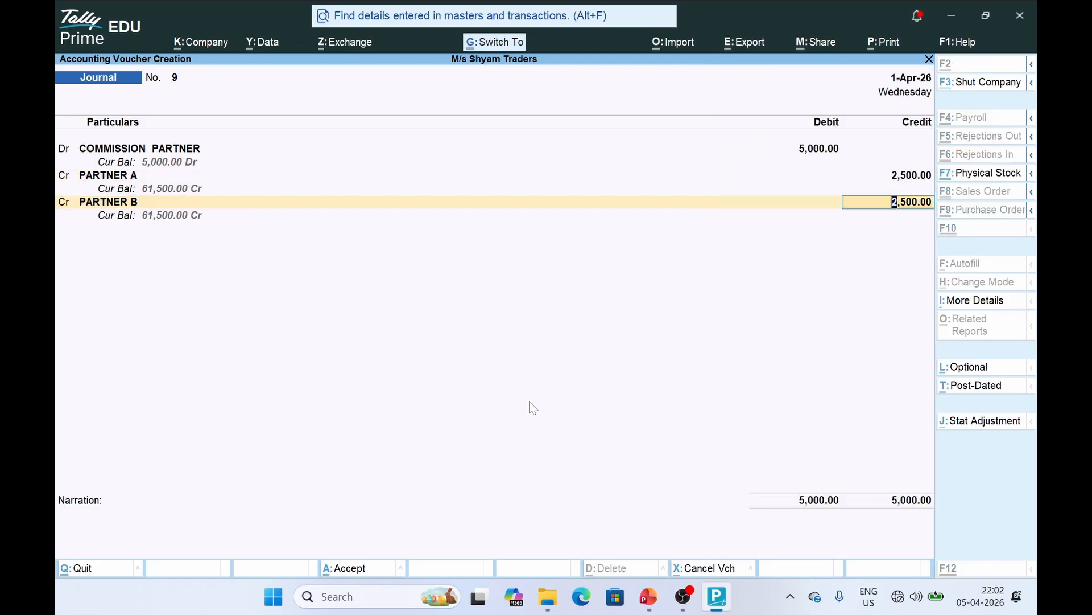
pyautogui.hotkey('ctrl', 'a')
# Bring up slide 23 with the next journal entries in PowerPoint
pyautogui.hotkey('alt', 'Tab')
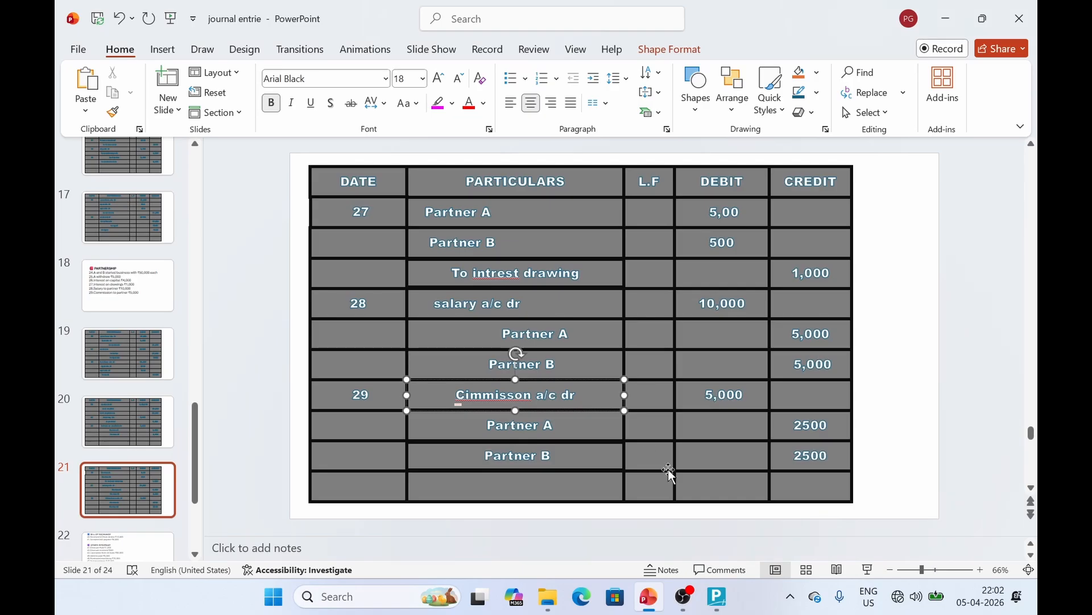
pyautogui.click(120, 487)
pyautogui.scroll(-3, 120, 487)
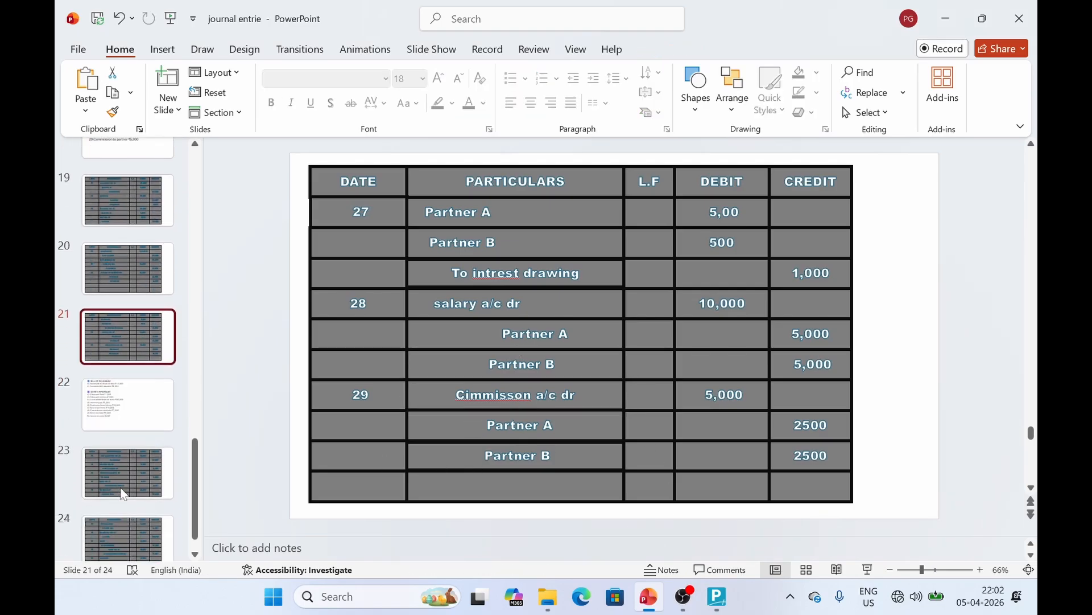
pyautogui.click(130, 475)
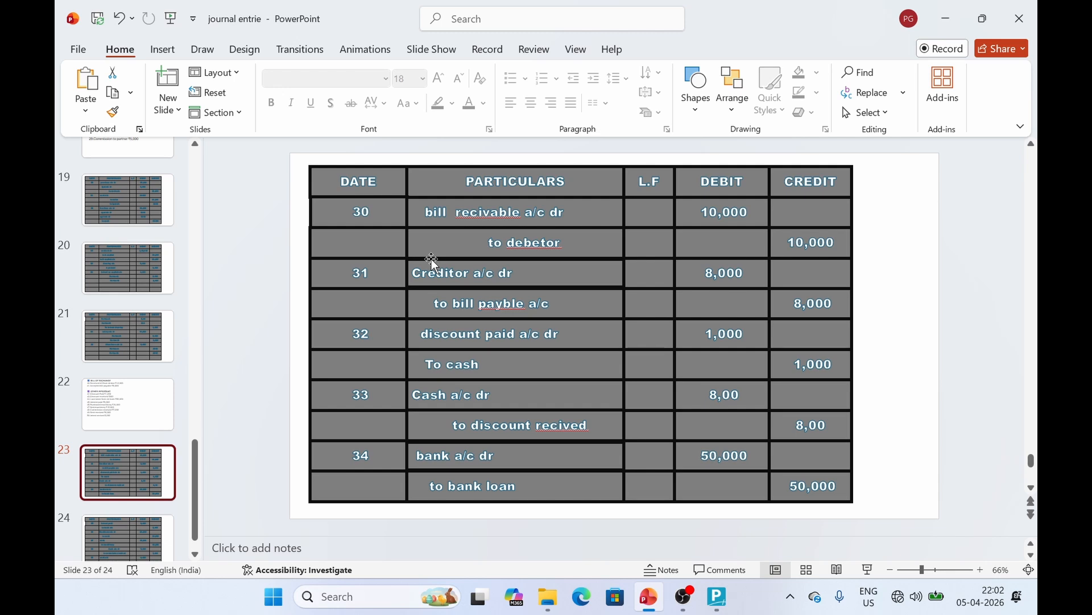
pyautogui.hotkey('alt', 'Tab')
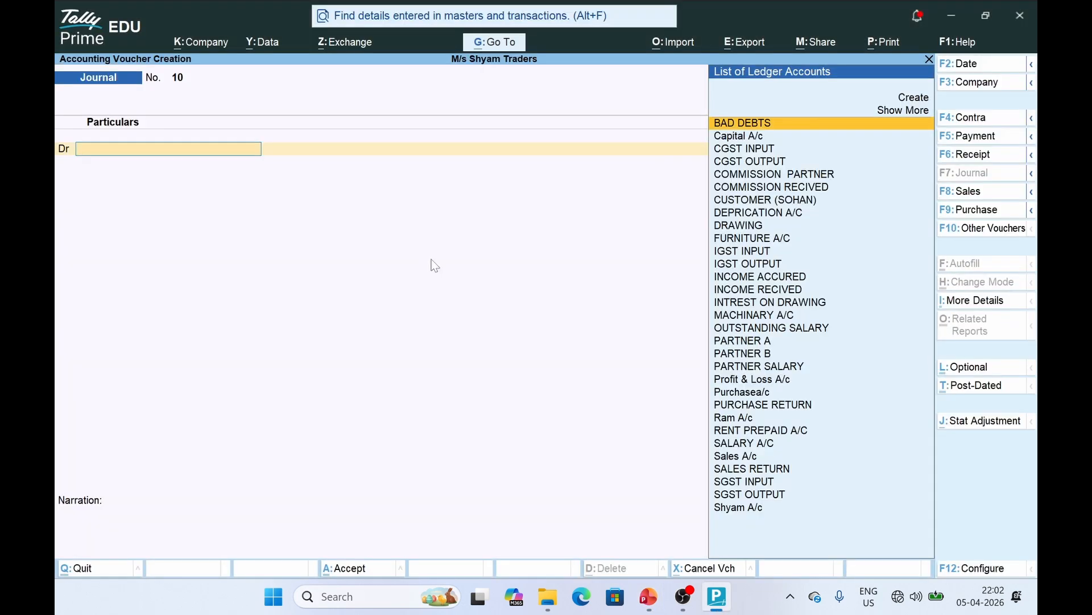
# Create a BILL RECIVABLE ledger under Current Assets as the debit account
pyautogui.press('Up')
pyautogui.press('Up')
pyautogui.press('Return')
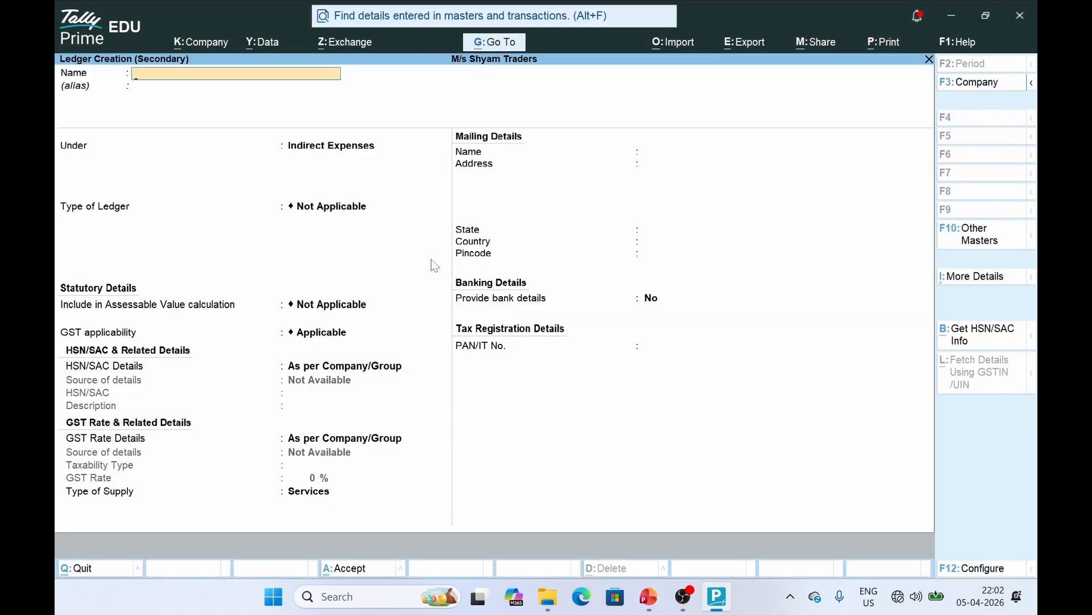
pyautogui.write('BILL RECIVABLE')
pyautogui.press('Return')
pyautogui.press('Return')
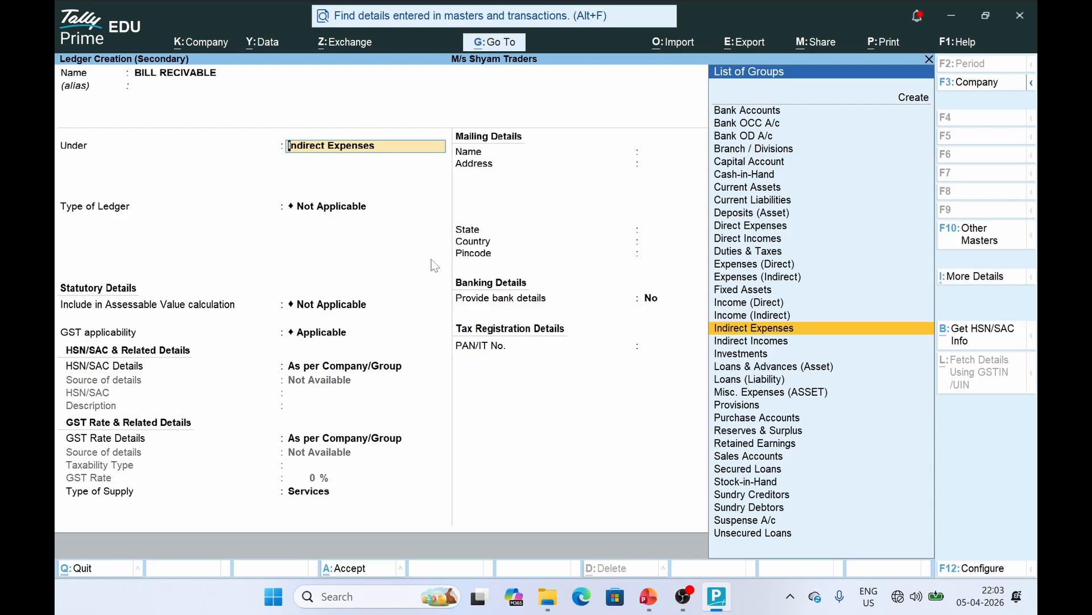
pyautogui.write('CURR')
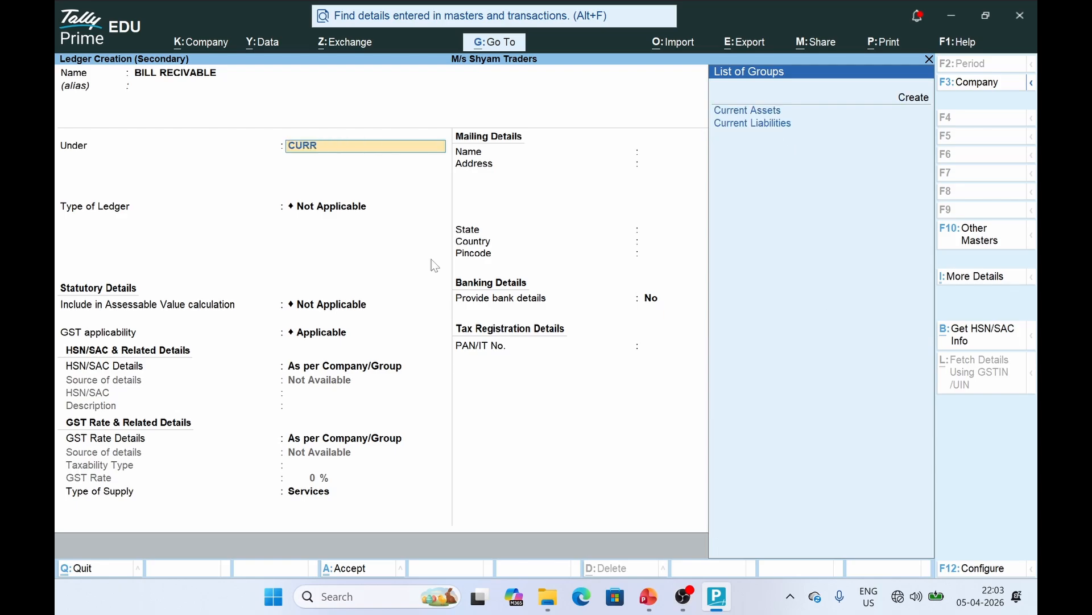
pyautogui.press('Return')
pyautogui.hotkey('ctrl', 'a')
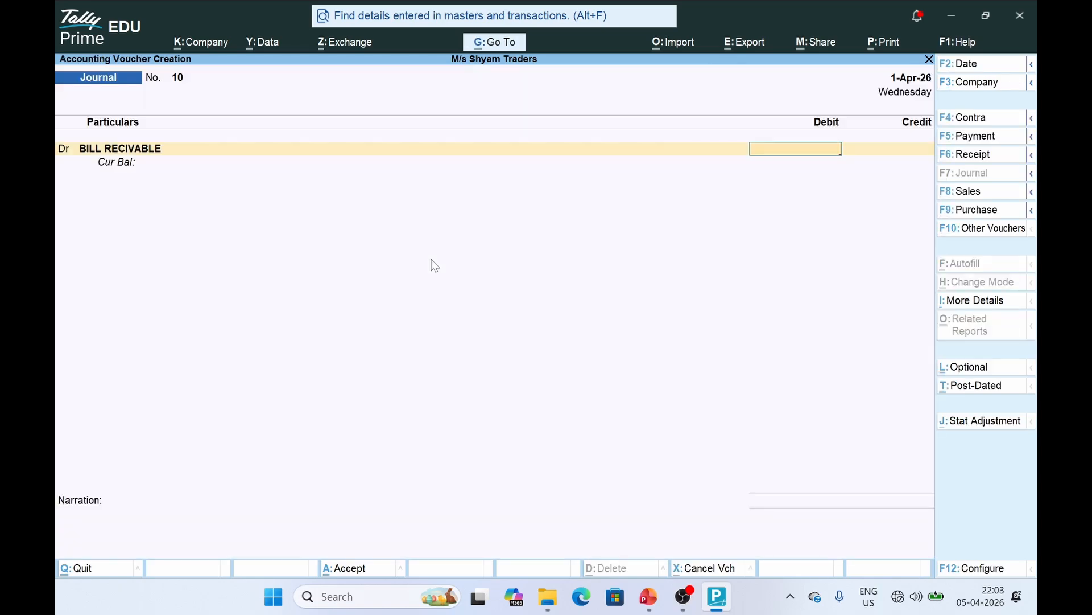
# Debit BILL RECIVABLE 10,000 and search the ledger list for a debtor account
pyautogui.hotkey('alt', 'Tab')
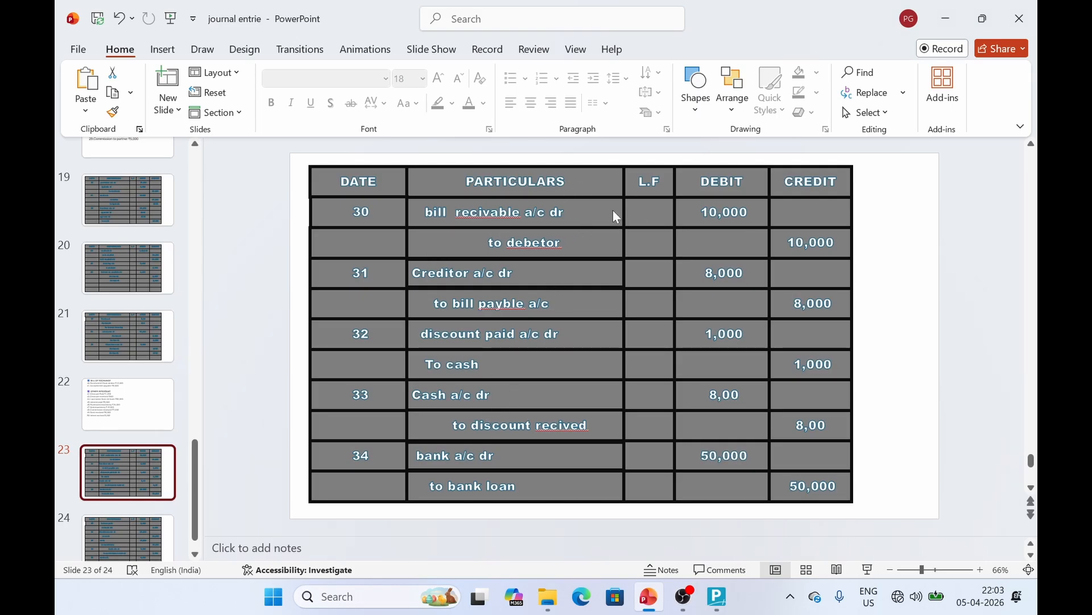
pyautogui.hotkey('alt', 'Tab')
pyautogui.write('10000')
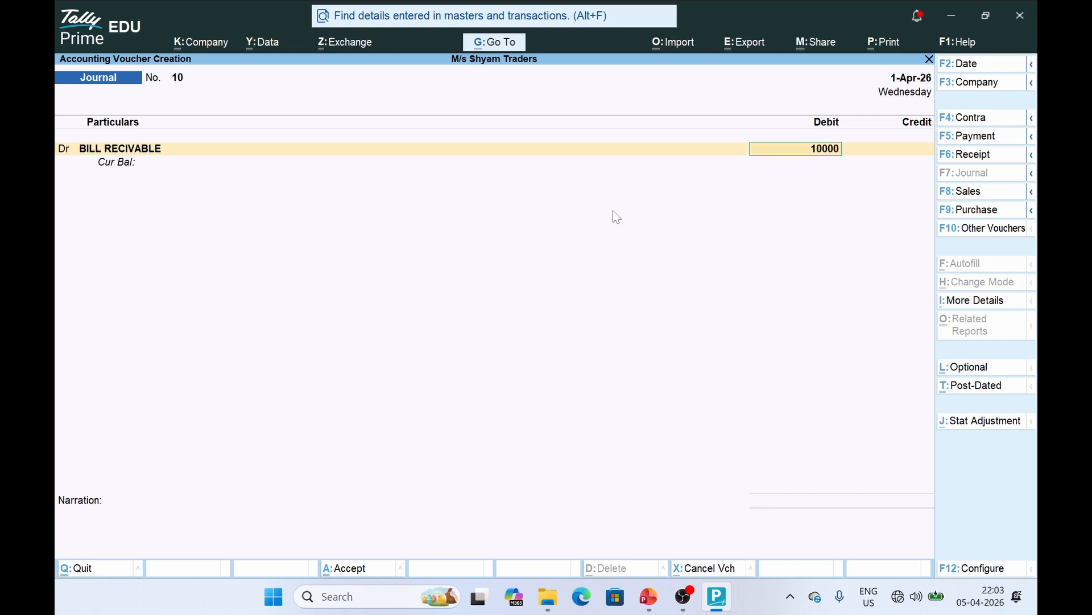
pyautogui.press('Return')
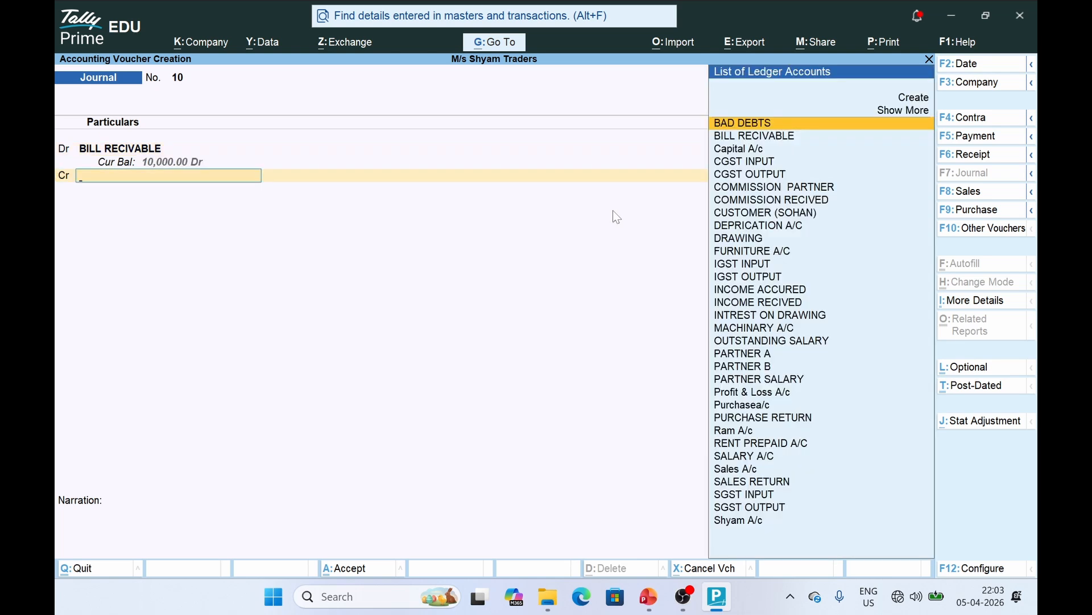
pyautogui.write('DE')
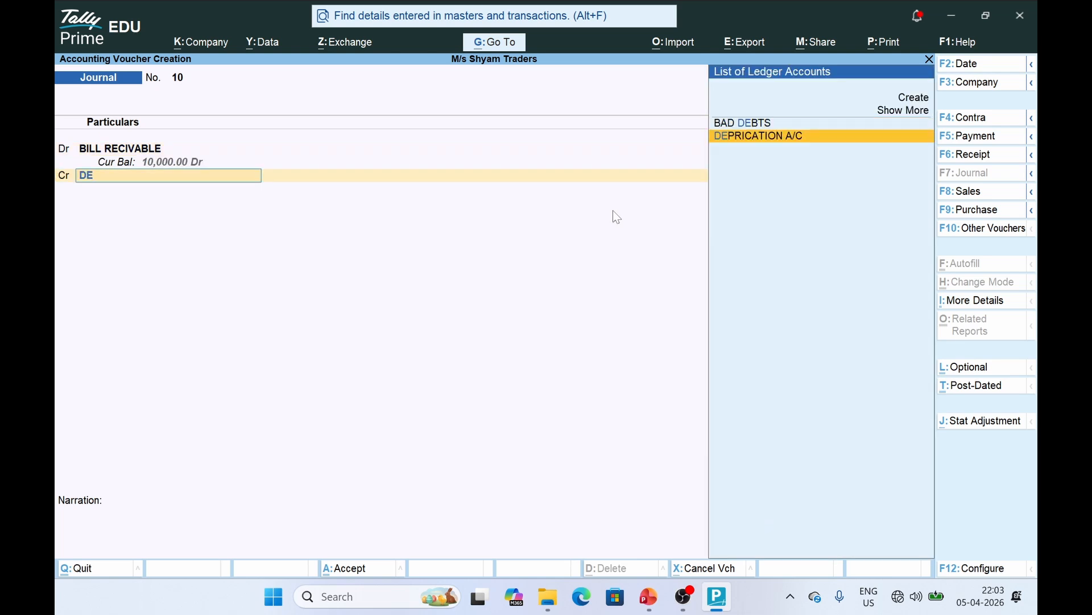
pyautogui.press('Up')
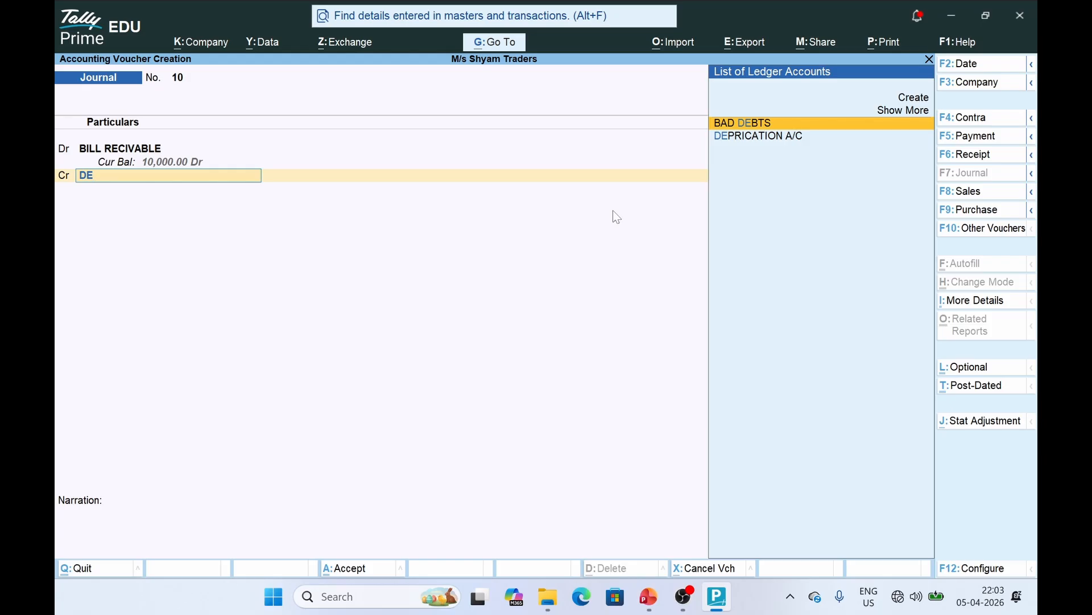
pyautogui.press('BackSpace')
pyautogui.press('BackSpace')
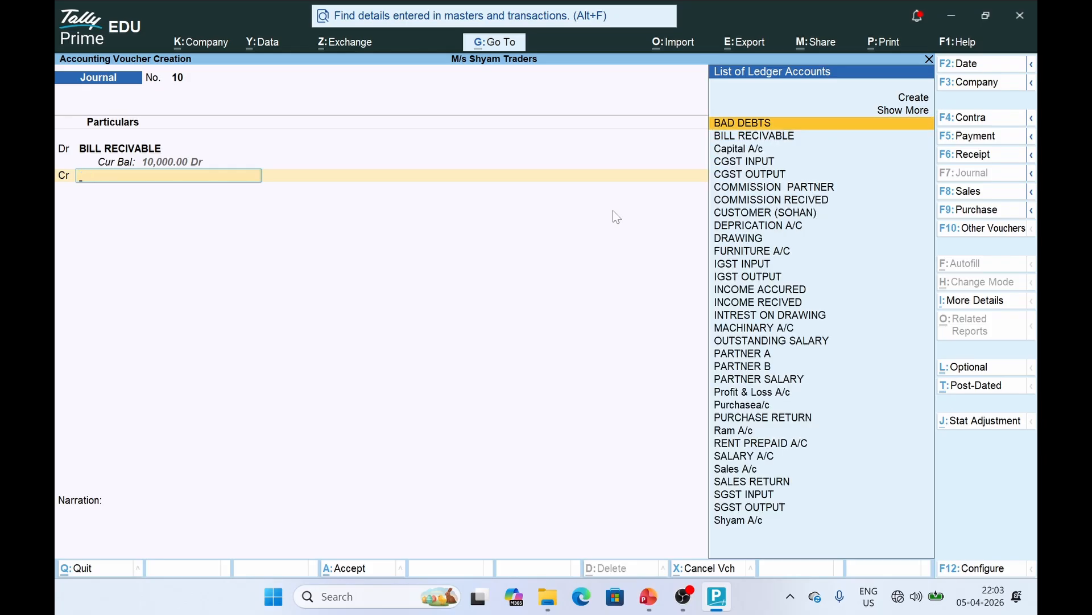
pyautogui.write('DE')
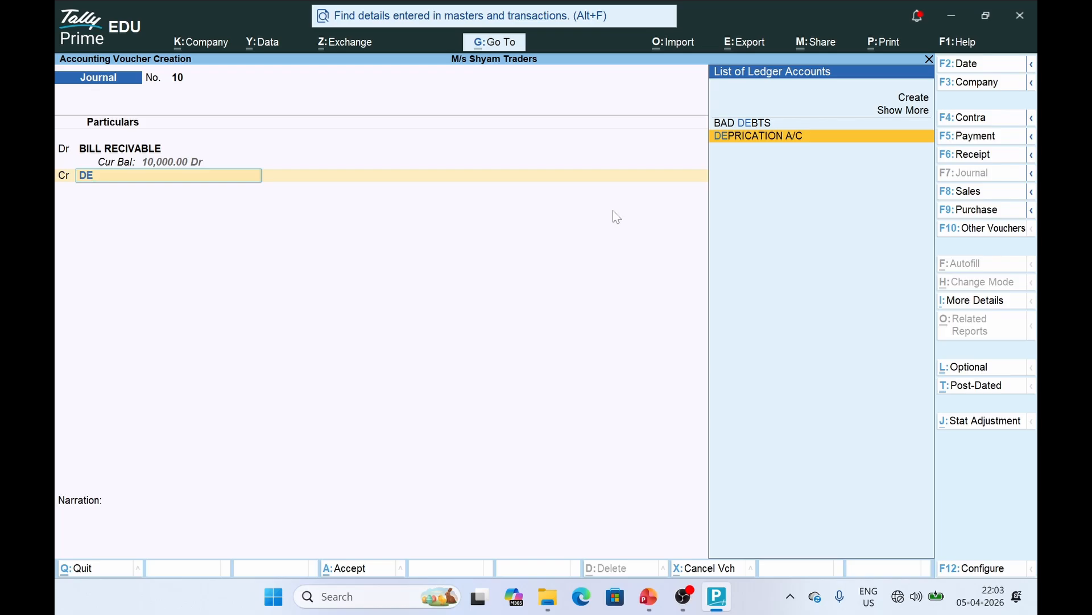
pyautogui.press('BackSpace')
pyautogui.press('BackSpace')
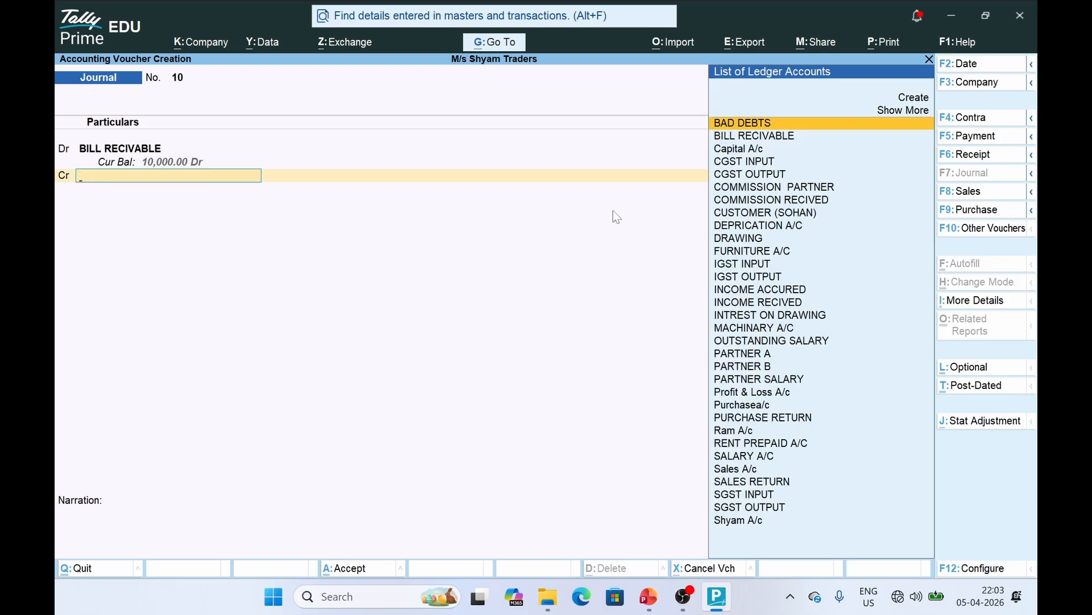
# Create a DEBTOR ledger under Sundry Debtors, credit it 10,000, and save voucher 10
pyautogui.press('ctrl')
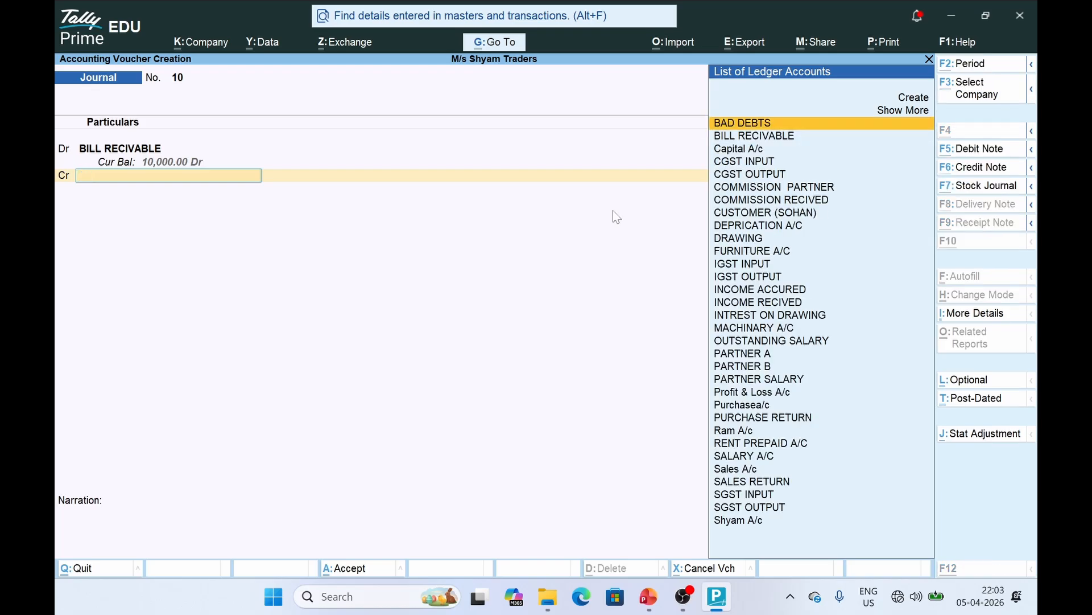
pyautogui.hotkey('alt', 'c')
pyautogui.write('DEBTOR')
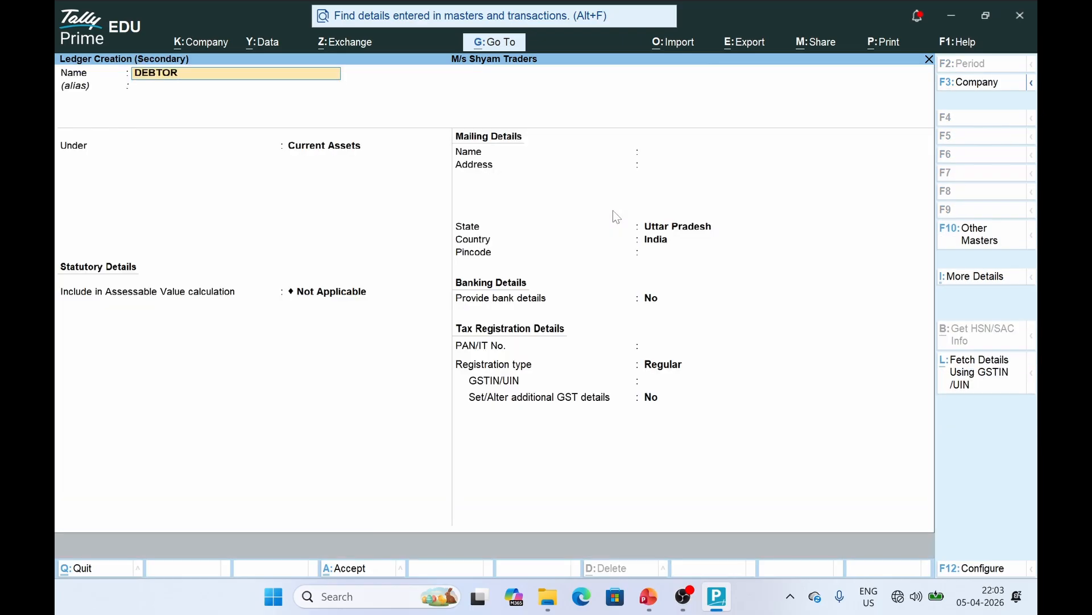
pyautogui.press('Return')
pyautogui.write('SUND')
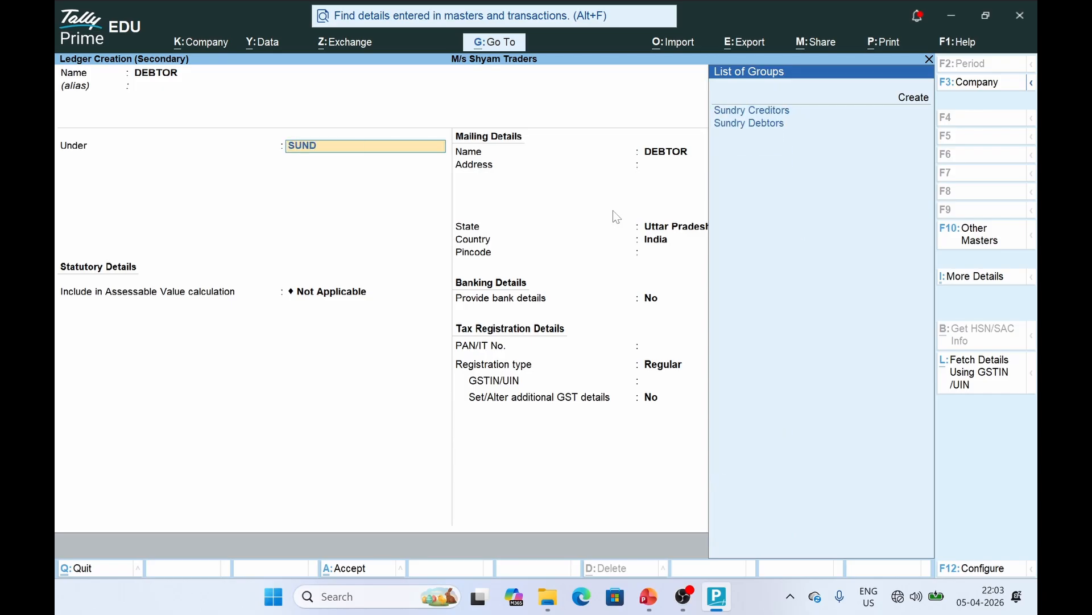
pyautogui.press('Down')
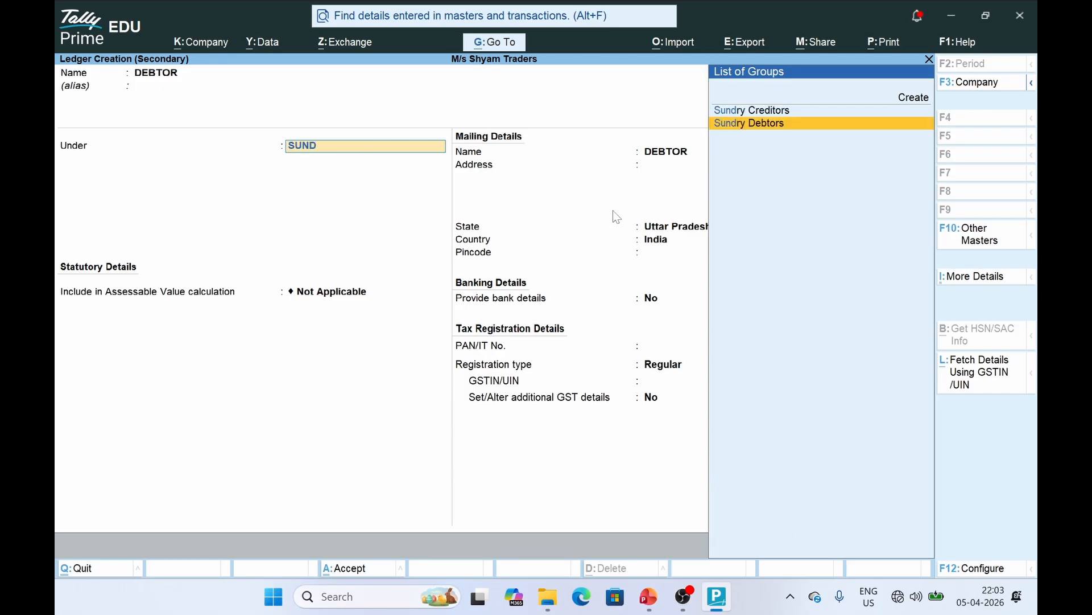
pyautogui.press('Return')
pyautogui.hotkey('ctrl', 'a')
pyautogui.press('Return')
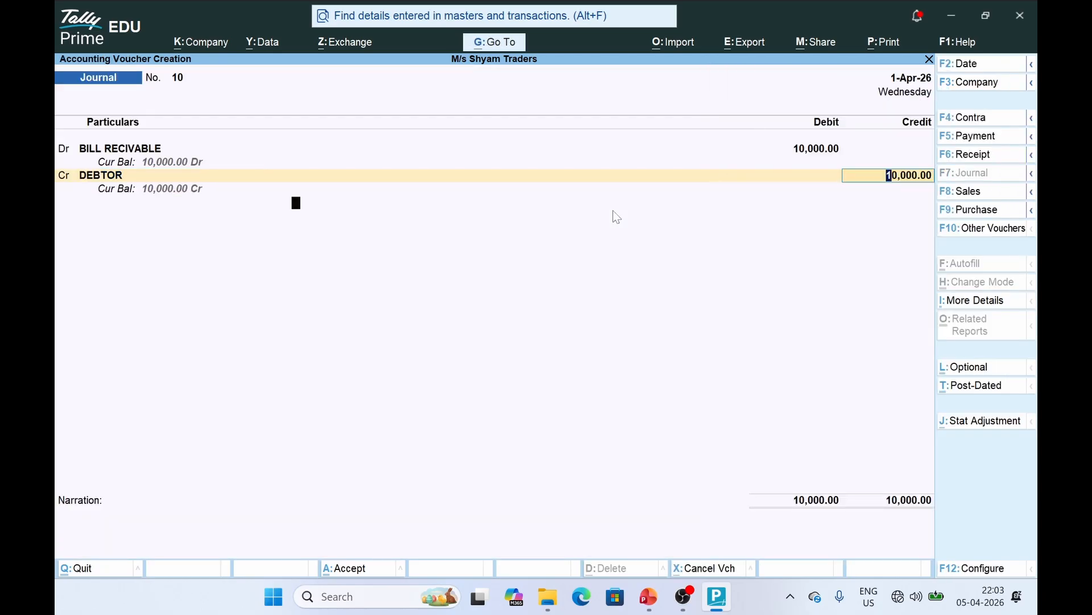
pyautogui.press('Return')
pyautogui.press('Return')
pyautogui.press('Return')
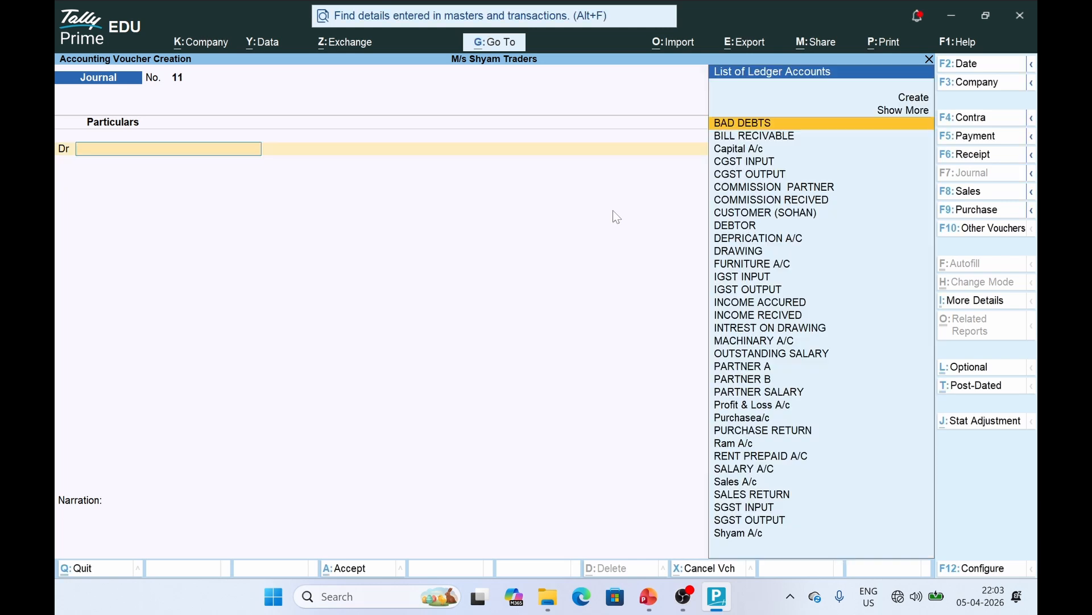
# Review the Creditor a/c Dr entry on the PowerPoint slide
pyautogui.hotkey('alt', 'Tab')
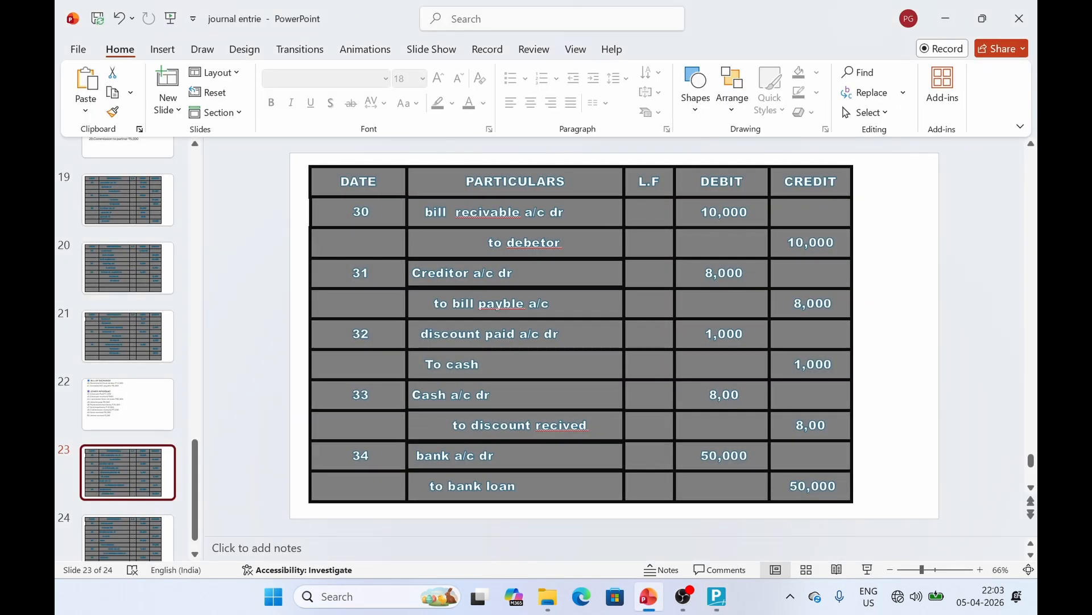
pyautogui.click(485, 285)
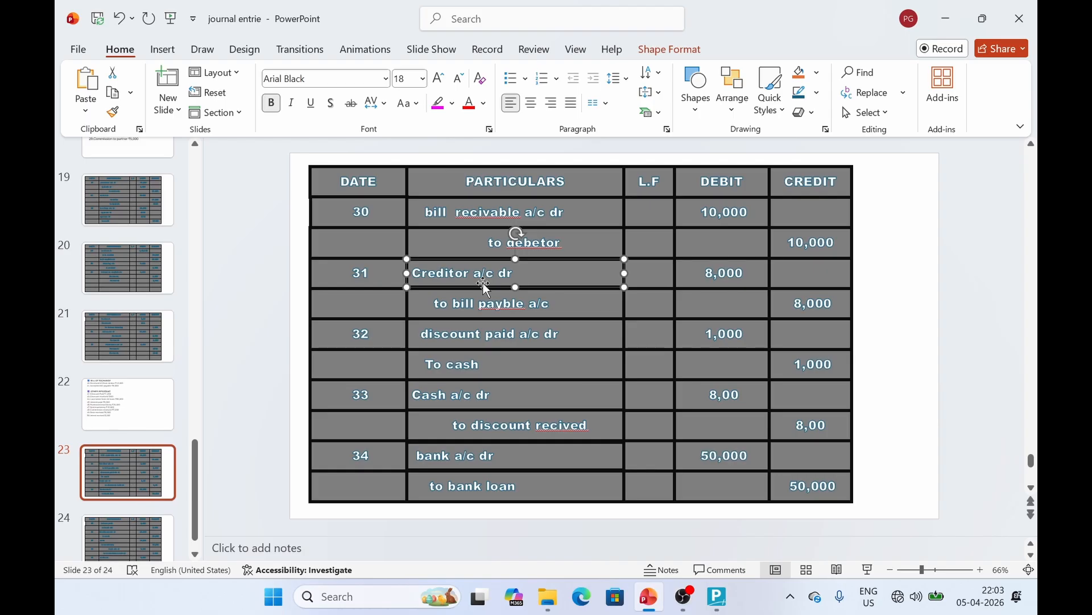
pyautogui.hotkey('alt', 'Tab')
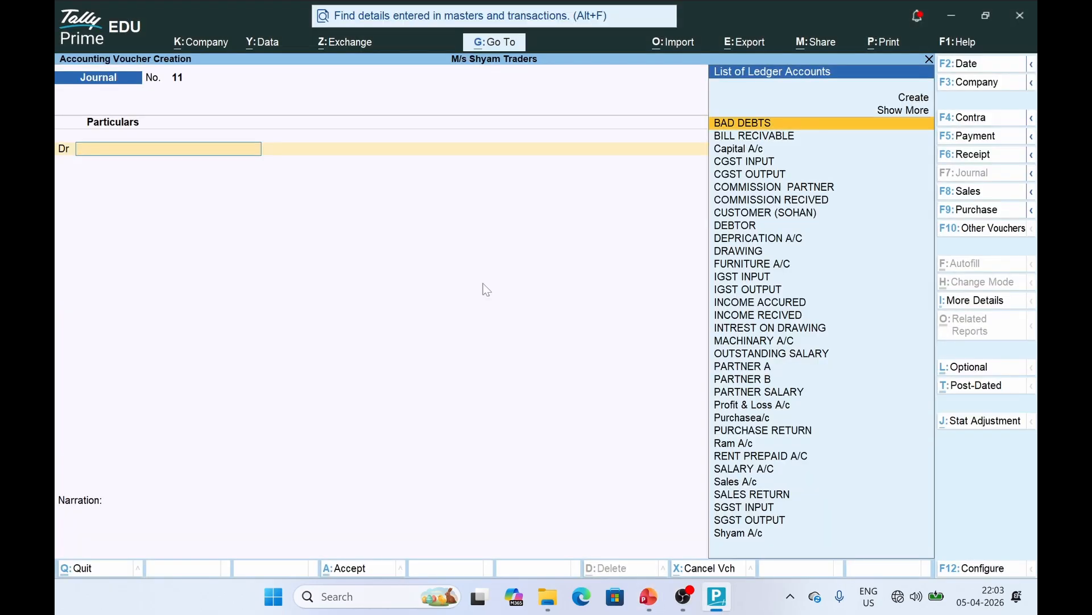
pyautogui.hotkey('alt', 'Tab')
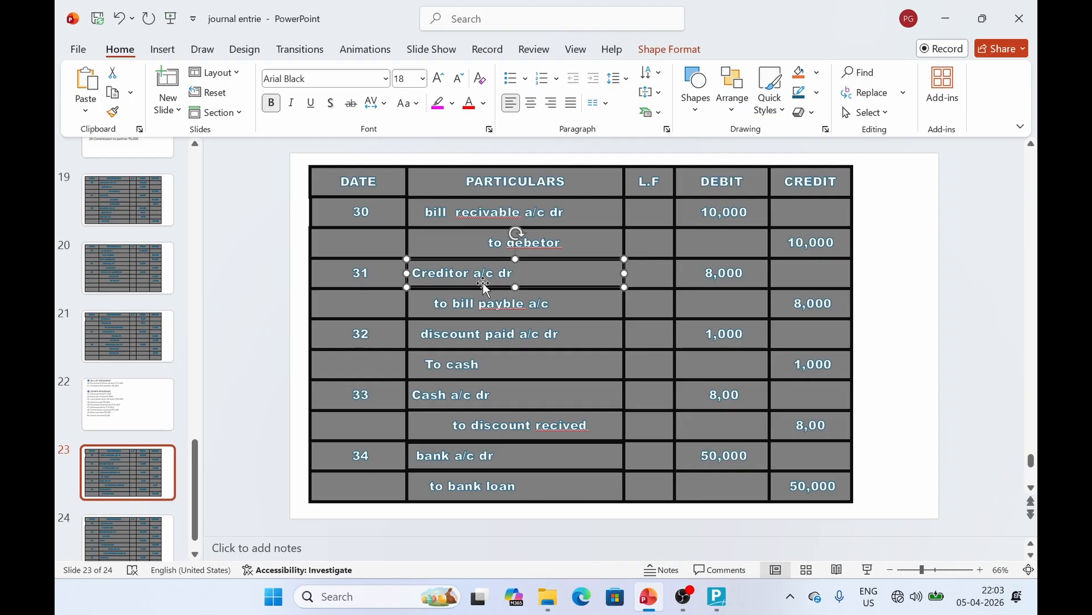
pyautogui.hotkey('alt', 'Tab')
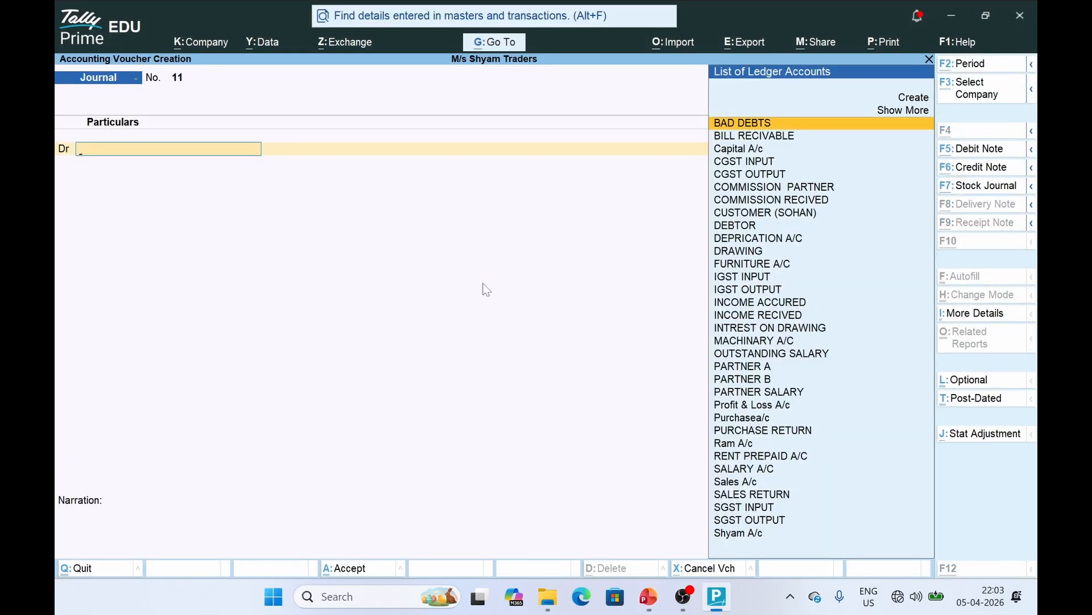
# Create a CREDITOR ledger under Sundry Creditors and debit it 8,000 in voucher 11
pyautogui.hotkey('alt', 'c')
pyautogui.write('CREDITOR')
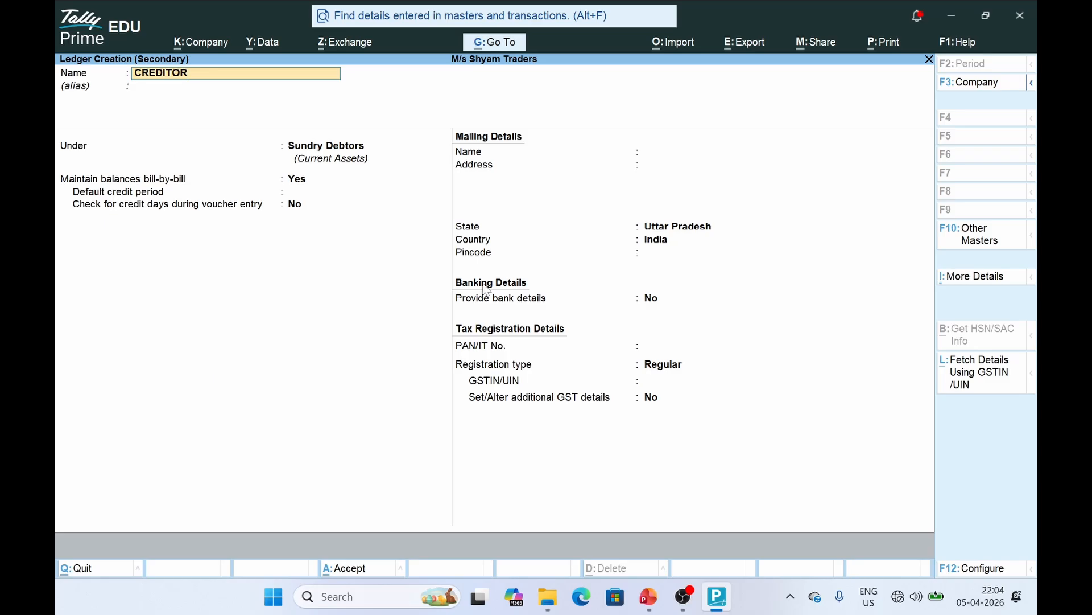
pyautogui.press('Return')
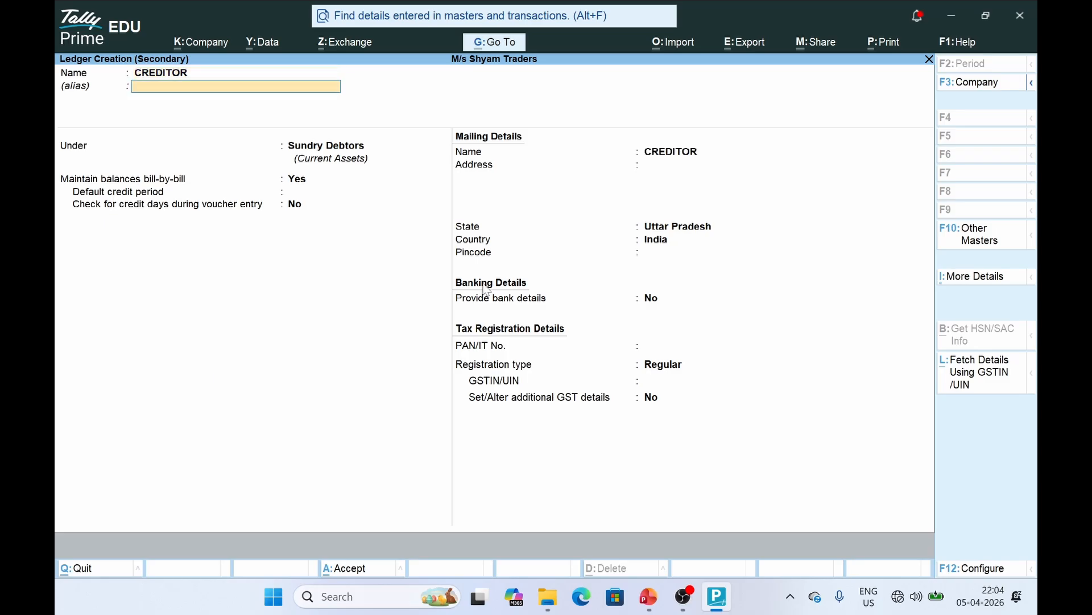
pyautogui.write('SUND')
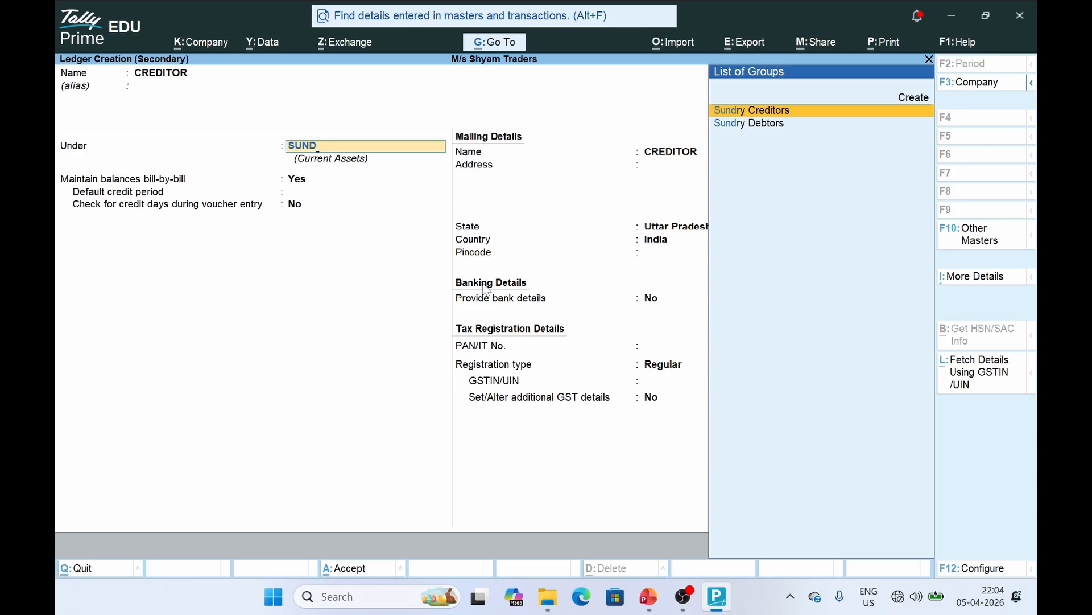
pyautogui.press('Return')
pyautogui.hotkey('ctrl', 'a')
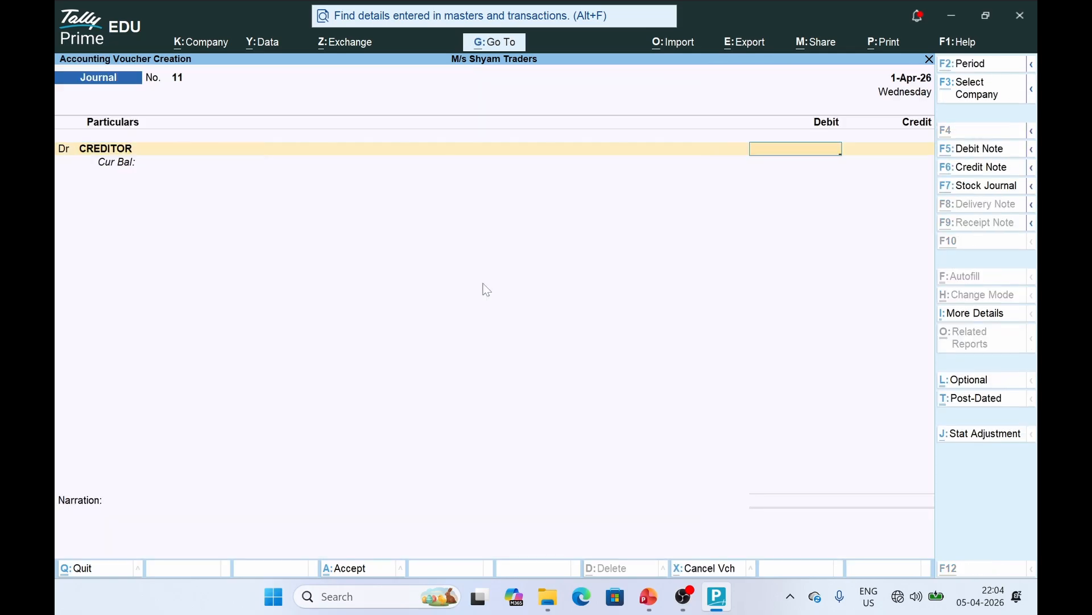
pyautogui.hotkey('alt', 'Tab')
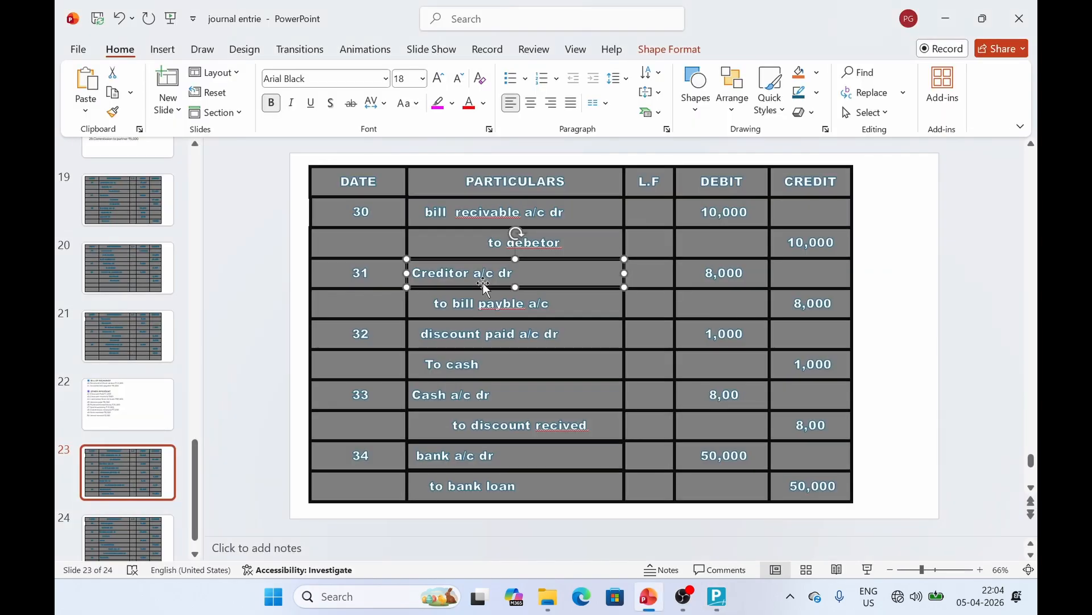
pyautogui.hotkey('alt', 'Tab')
pyautogui.write('8000')
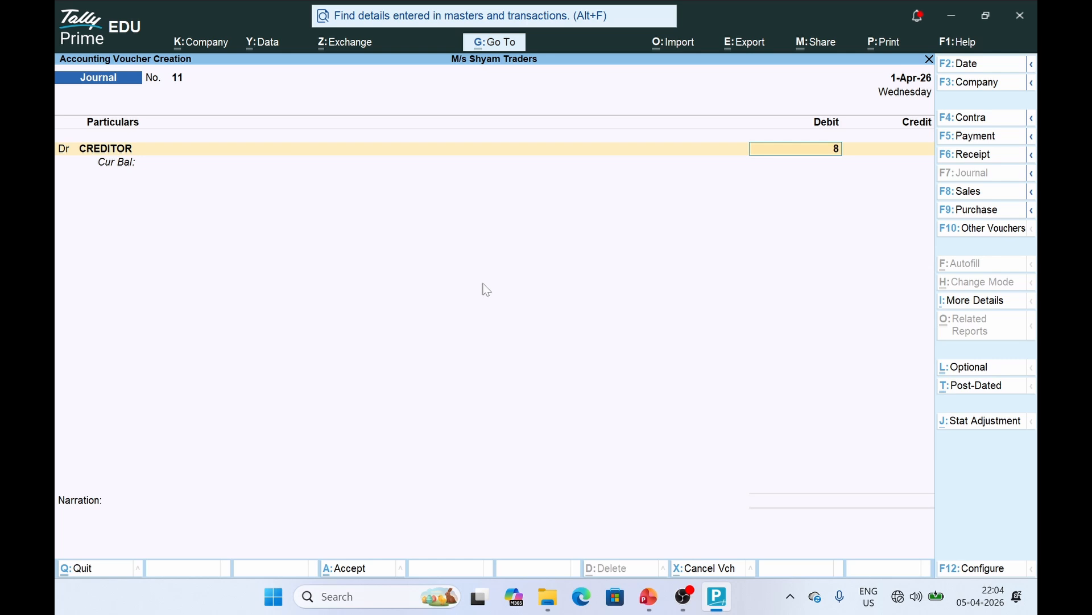
pyautogui.press('Return')
pyautogui.press('Return')
pyautogui.press('Return')
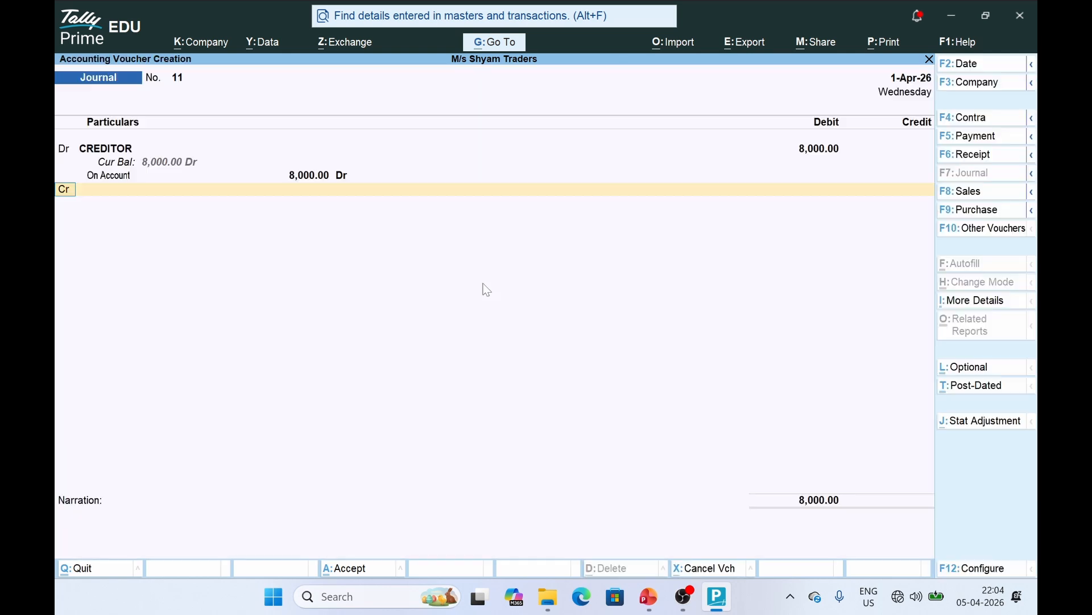
# Create a BILLS PAYBLE ledger under Current Liabilities, credit it 8,000, and save voucher 11
pyautogui.hotkey('alt', 'c')
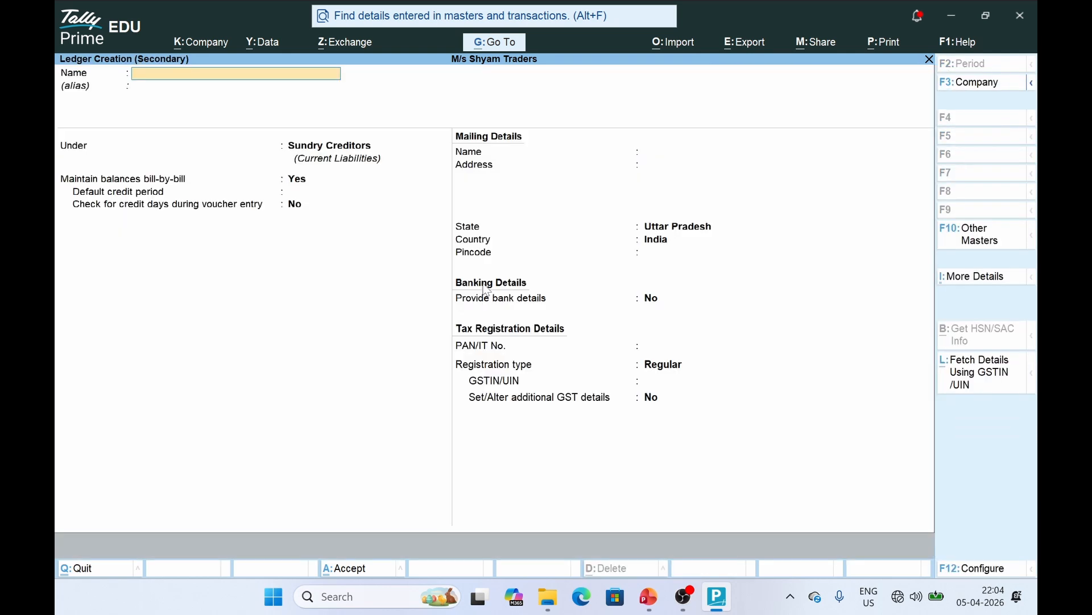
pyautogui.write('BILLS APYBLAE')
pyautogui.press('Return')
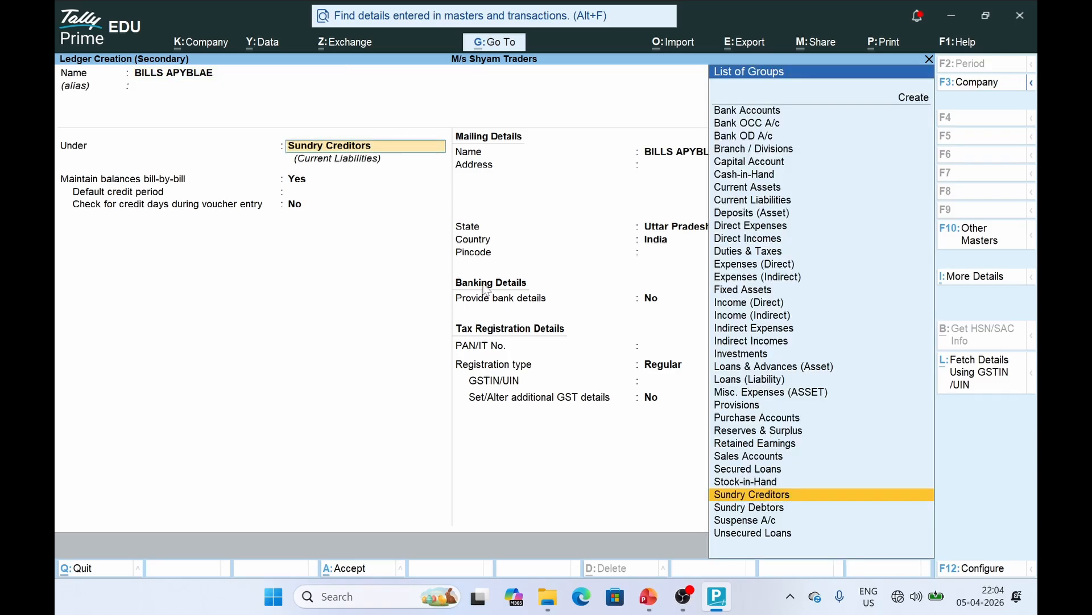
pyautogui.write('c')
pyautogui.press('BackSpace')
pyautogui.press('BackSpace')
pyautogui.press('BackSpace')
pyautogui.press('BackSpace')
pyautogui.press('BackSpace')
pyautogui.press('BackSpace')
pyautogui.press('BackSpace')
pyautogui.press('BackSpace')
pyautogui.press('BackSpace')
pyautogui.press('BackSpace')
pyautogui.press('BackSpace')
pyautogui.press('BackSpace')
pyautogui.press('BackSpace')
pyautogui.press('BackSpace')
pyautogui.press('BackSpace')
pyautogui.press('BackSpace')
pyautogui.press('BackSpace')
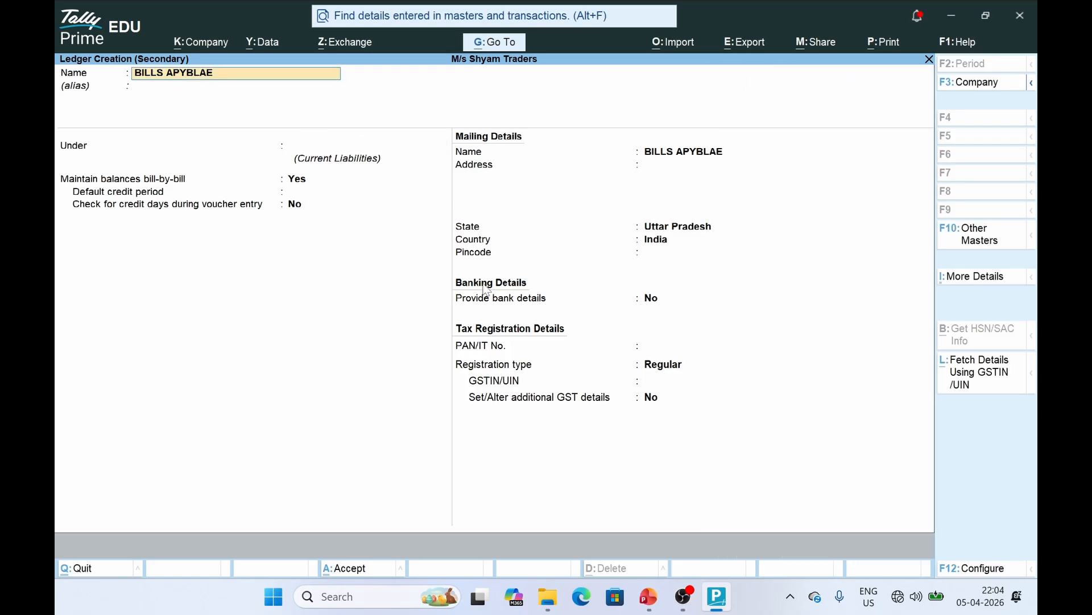
pyautogui.write('BILLS PAYBLE')
pyautogui.press('Return')
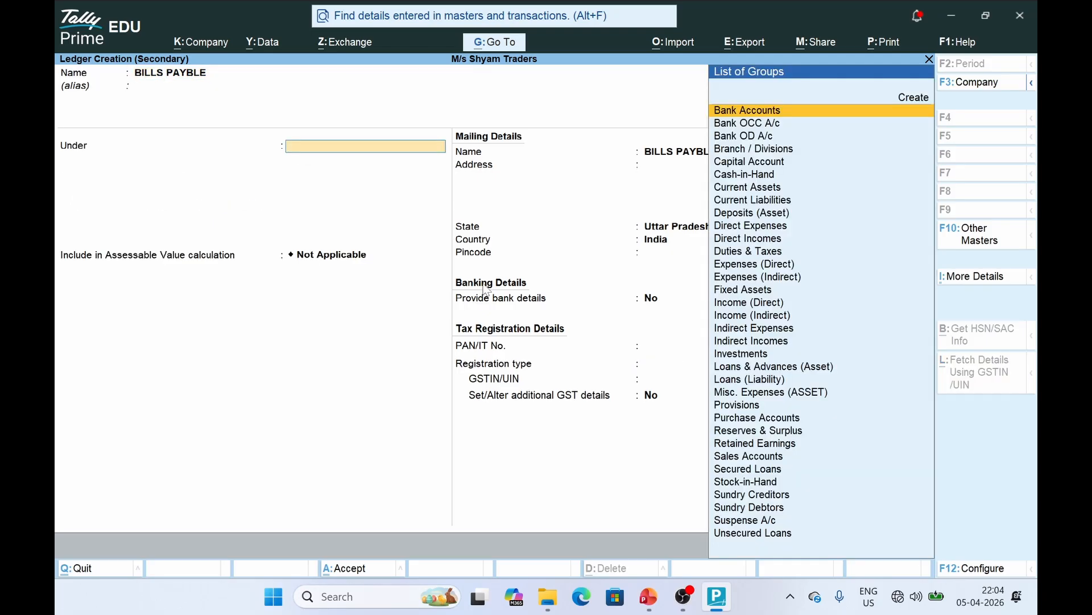
pyautogui.write('LIA')
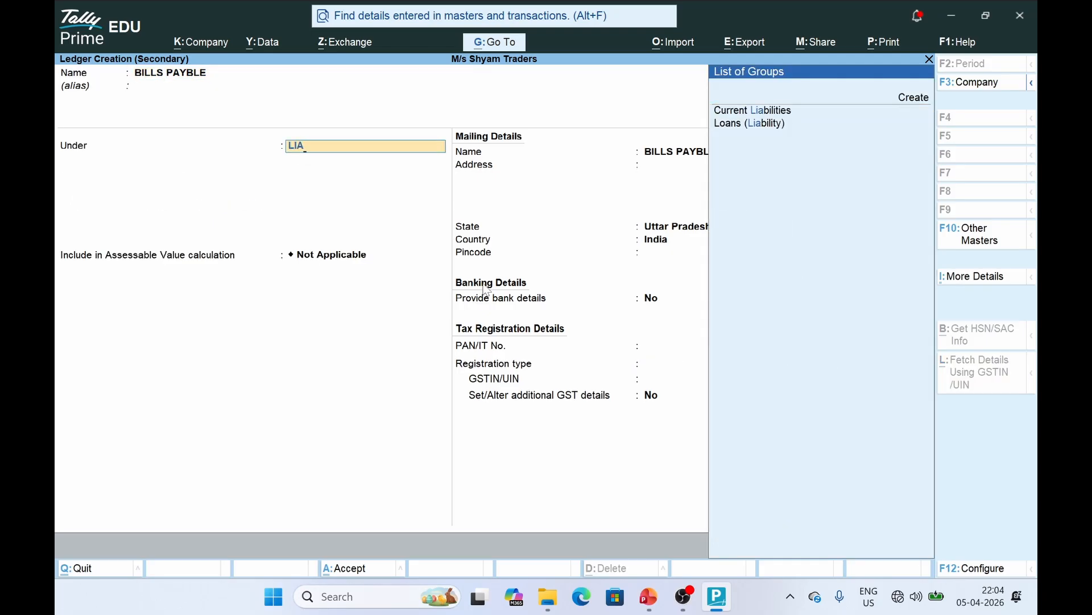
pyautogui.press('Return')
pyautogui.hotkey('ctrl', 'a')
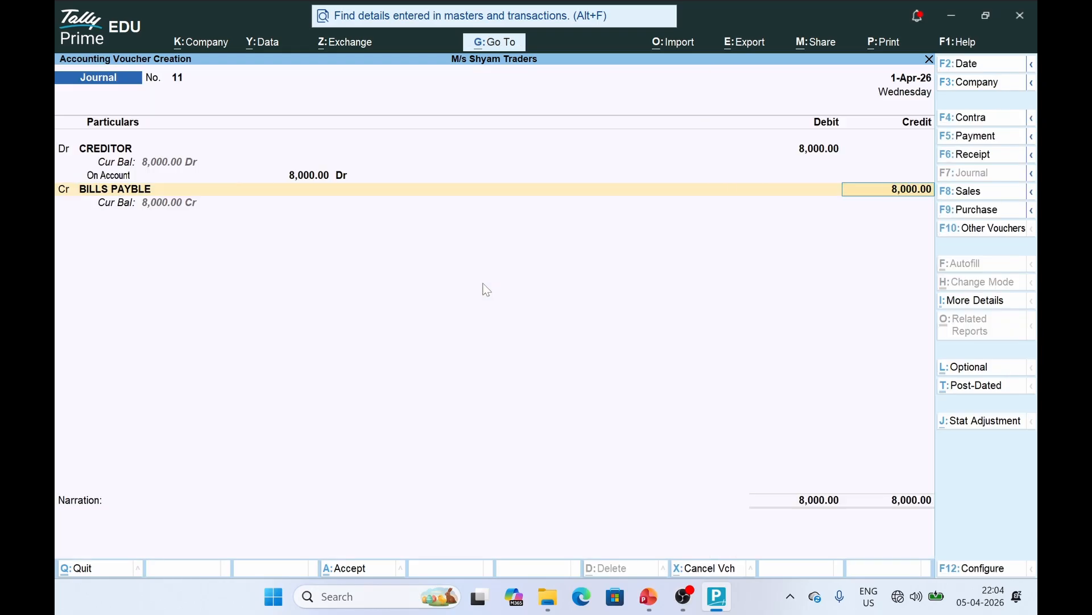
pyautogui.press('Return')
pyautogui.press('Return')
pyautogui.hotkey('alt', 'Tab')
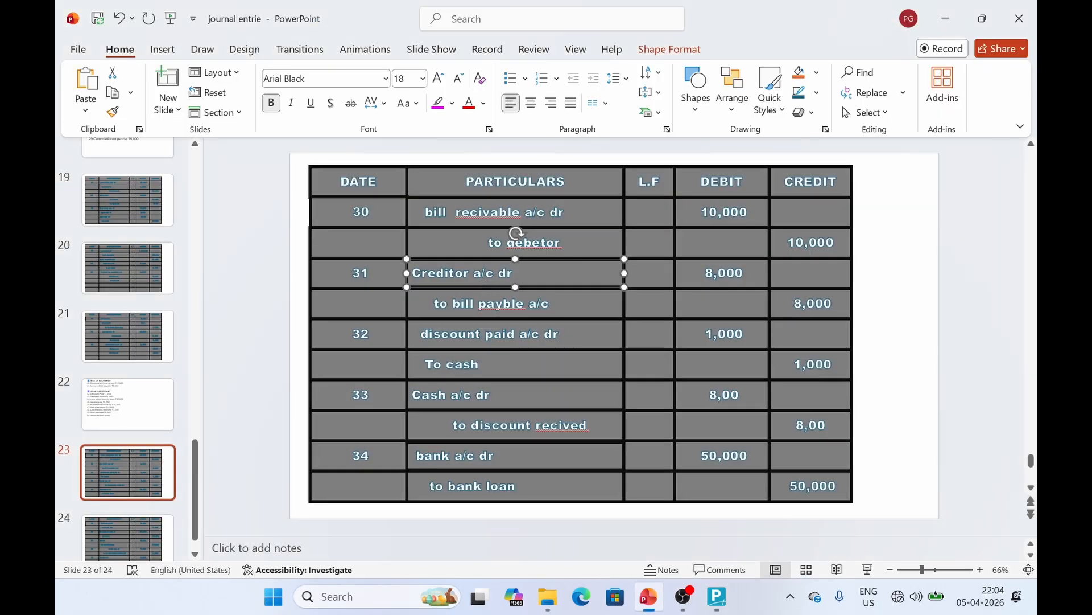
# Check the discount paid entry on the slide and switch to a Payment voucher
pyautogui.click(413, 394)
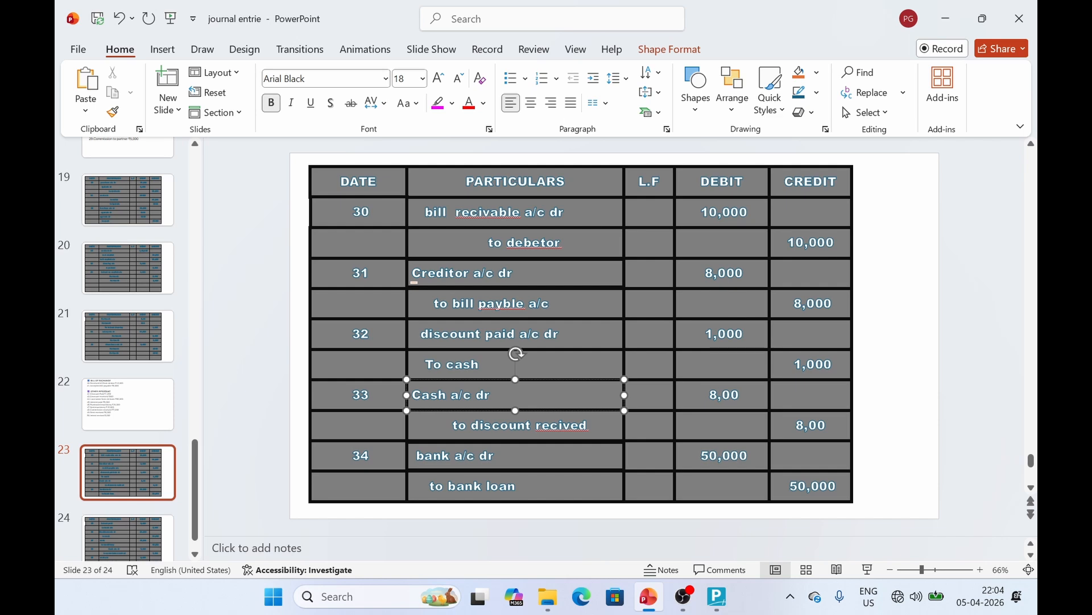
pyautogui.click(418, 334)
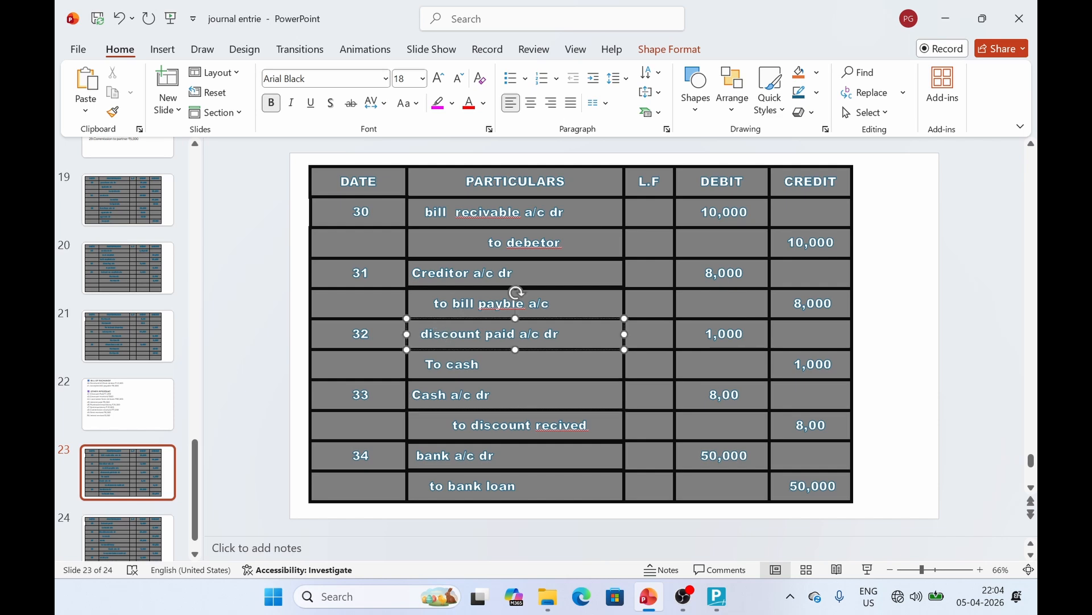
pyautogui.hotkey('alt', 'Tab')
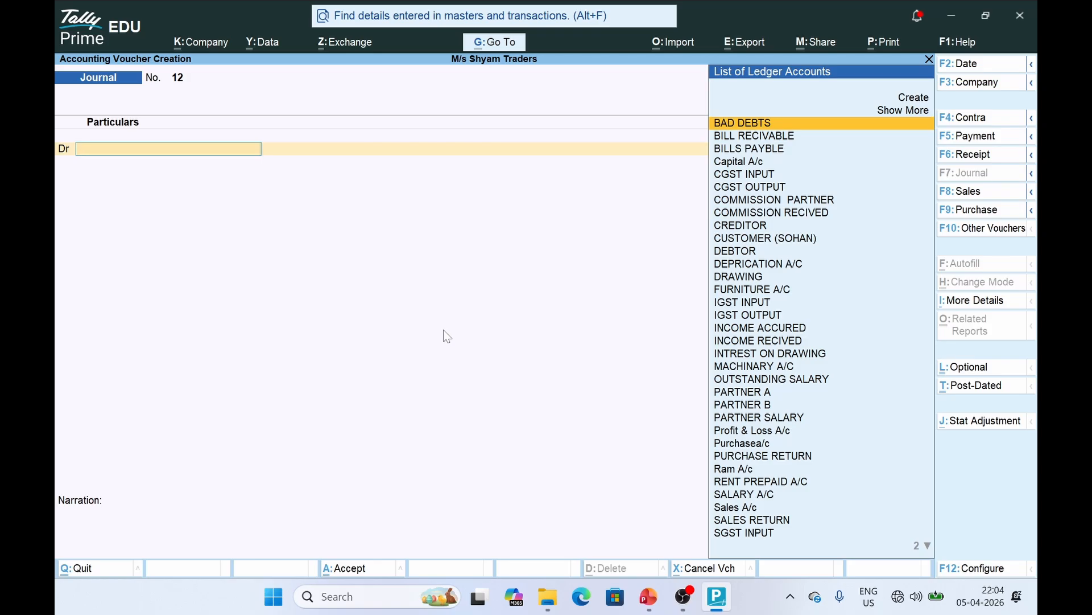
pyautogui.click(978, 136)
# Create a DISCOUNT PAID ledger under Indirect Expenses as the payment's debit account
pyautogui.write('D')
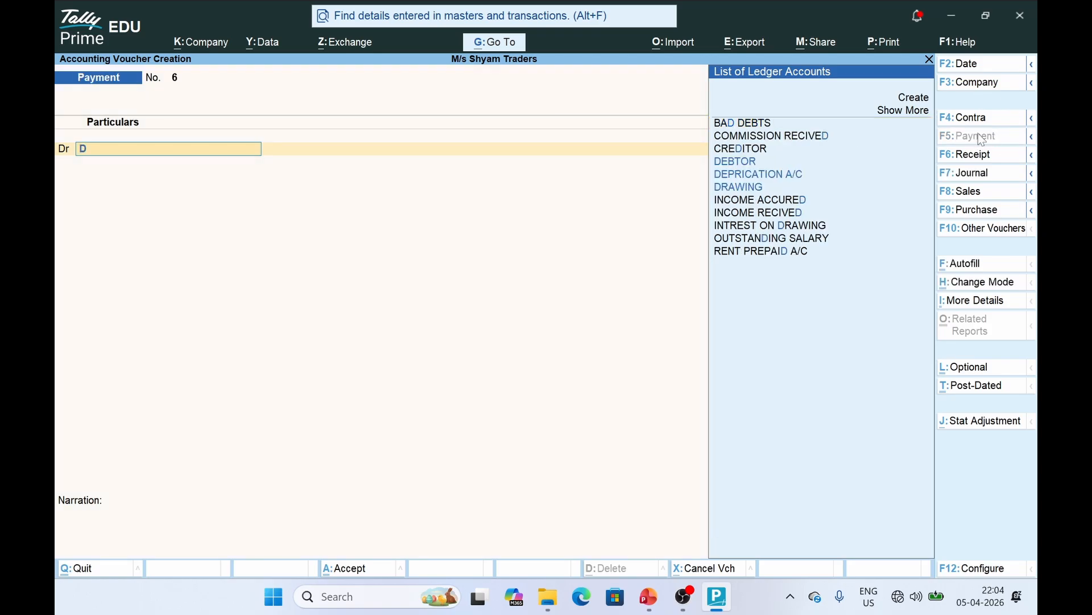
pyautogui.hotkey('alt', 'c')
pyautogui.write('S')
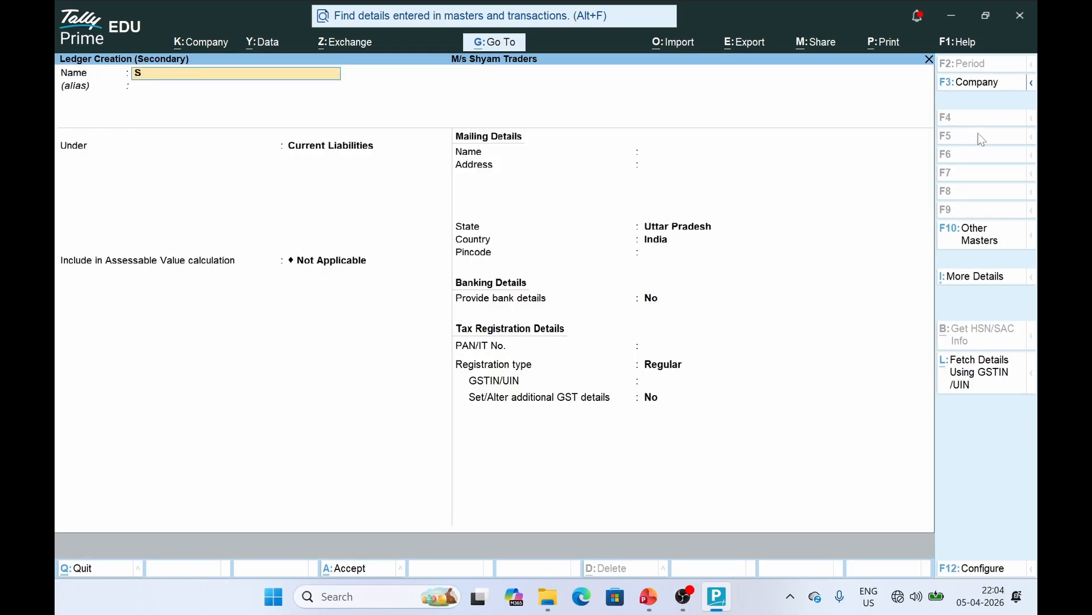
pyautogui.press('BackSpace')
pyautogui.write('DISCOUNT PAID')
pyautogui.press('Return')
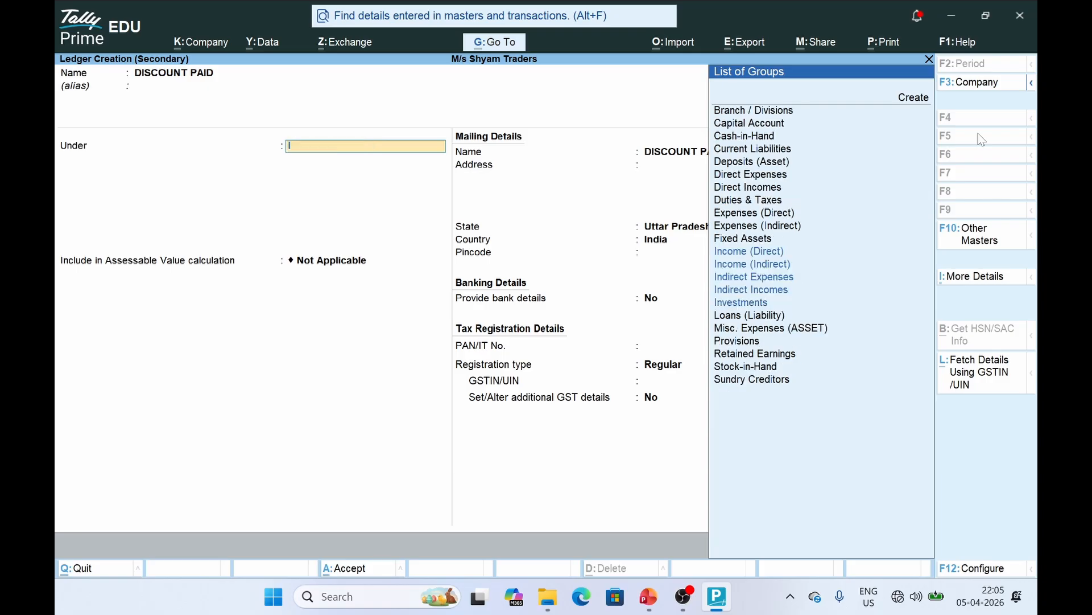
pyautogui.write('INDI')
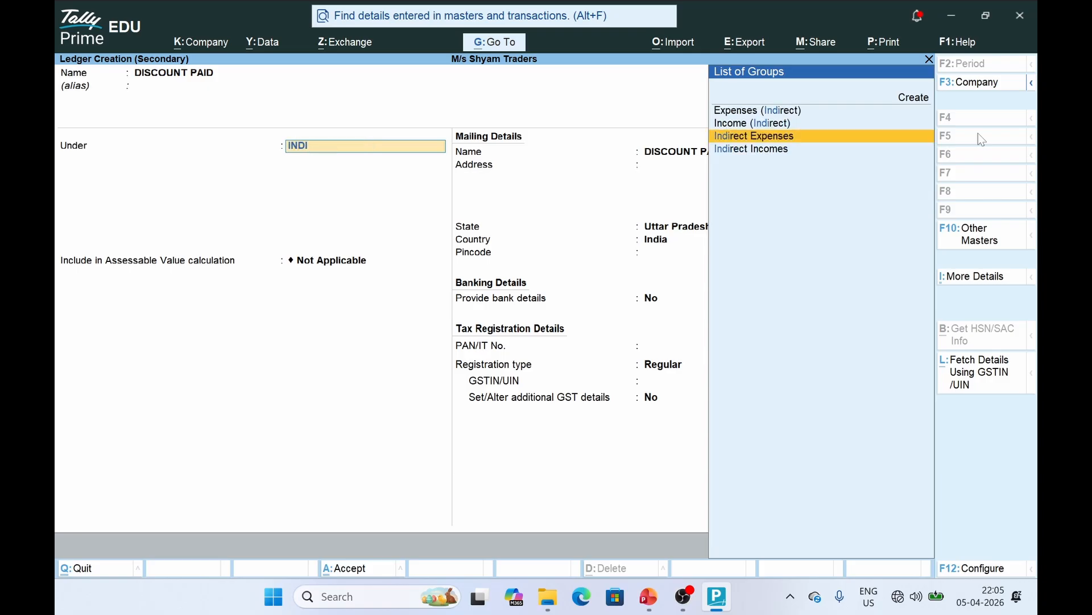
pyautogui.press('Return')
pyautogui.press('Return')
pyautogui.hotkey('ctrl', 'a')
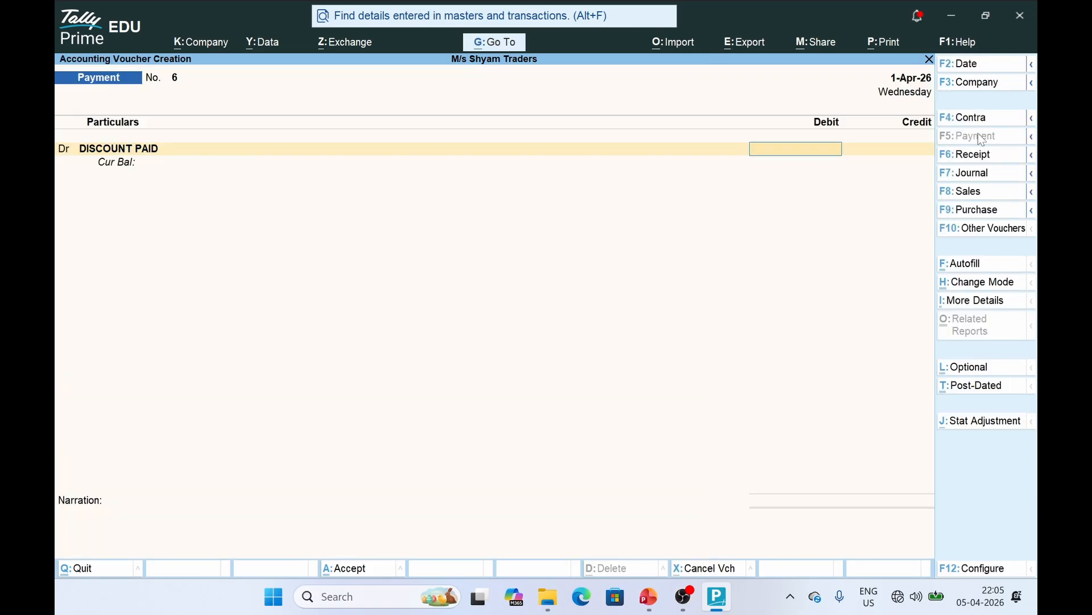
# Debit DISCOUNT PAID 1,000, credit Cash, and save payment voucher 6
pyautogui.hotkey('alt', 'Tab')
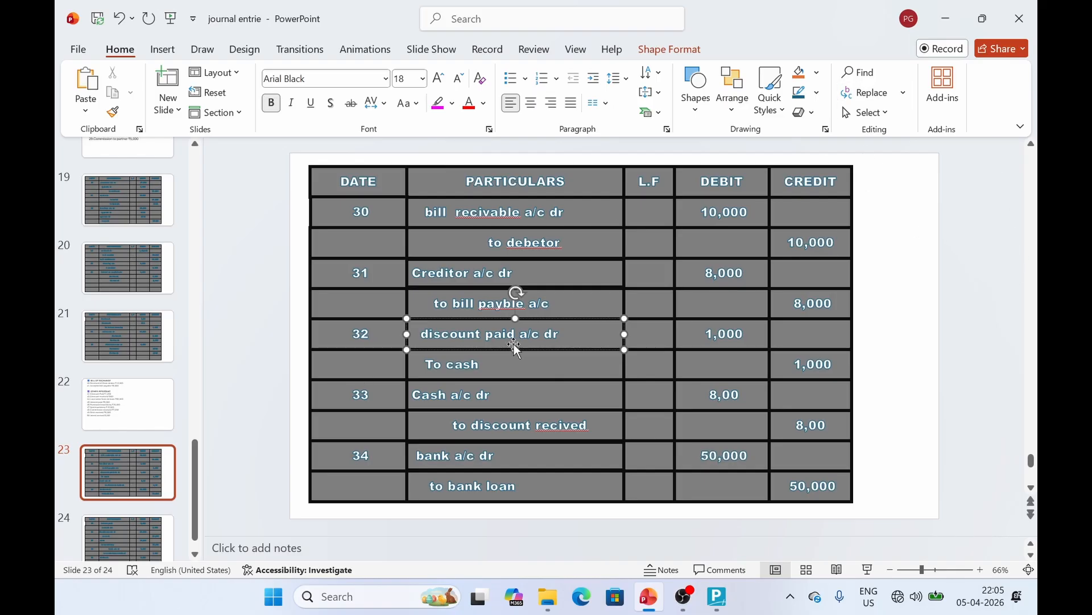
pyautogui.hotkey('alt', 'Tab')
pyautogui.write('1000')
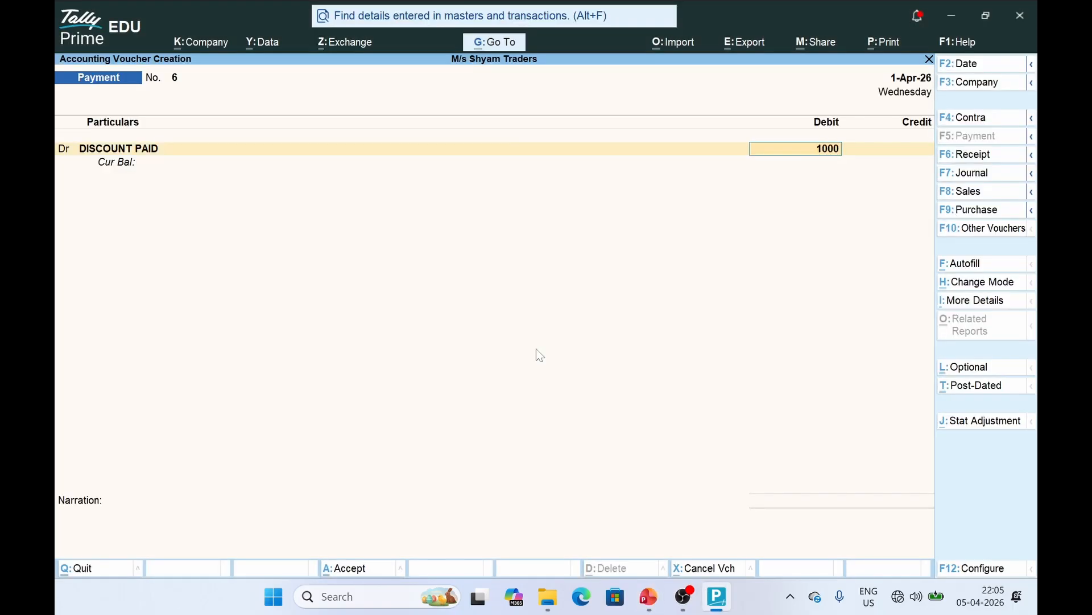
pyautogui.press('Return')
pyautogui.write('CAS')
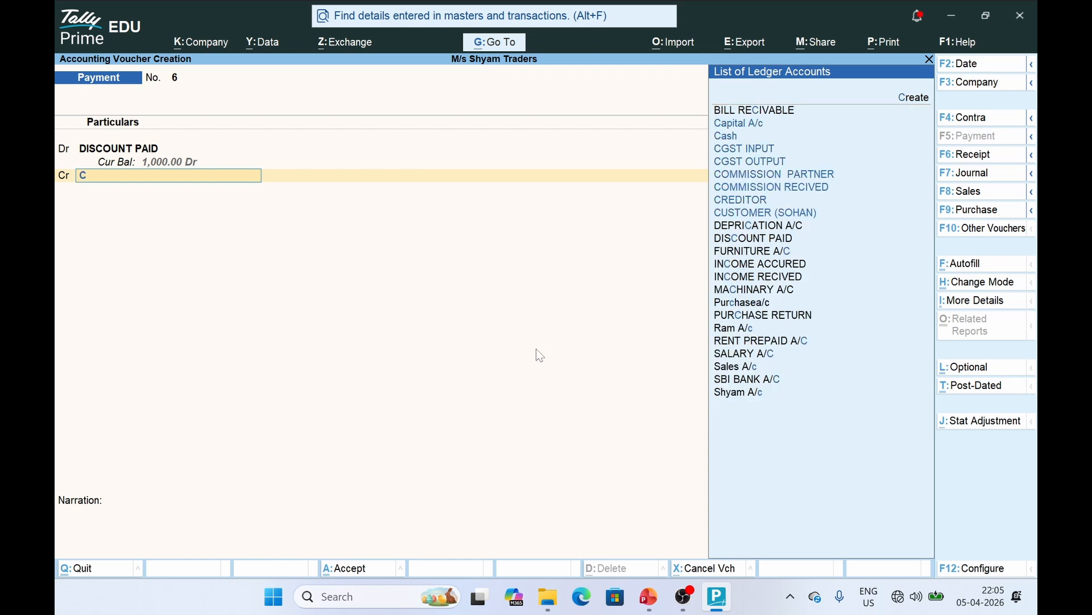
pyautogui.press('Return')
pyautogui.press('Return')
pyautogui.press('Return')
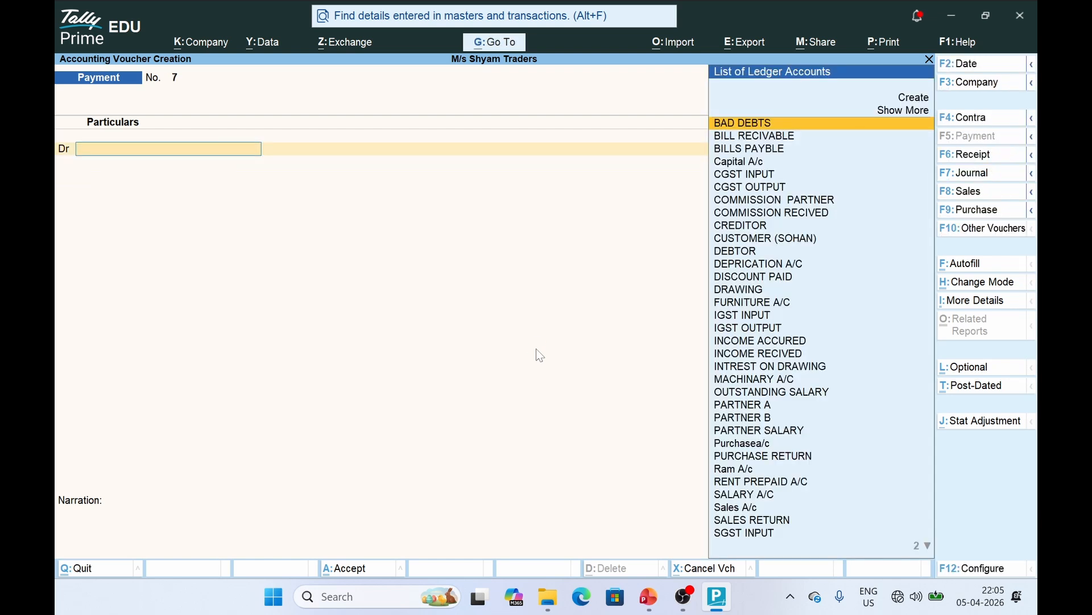
pyautogui.hotkey('alt', 'Tab')
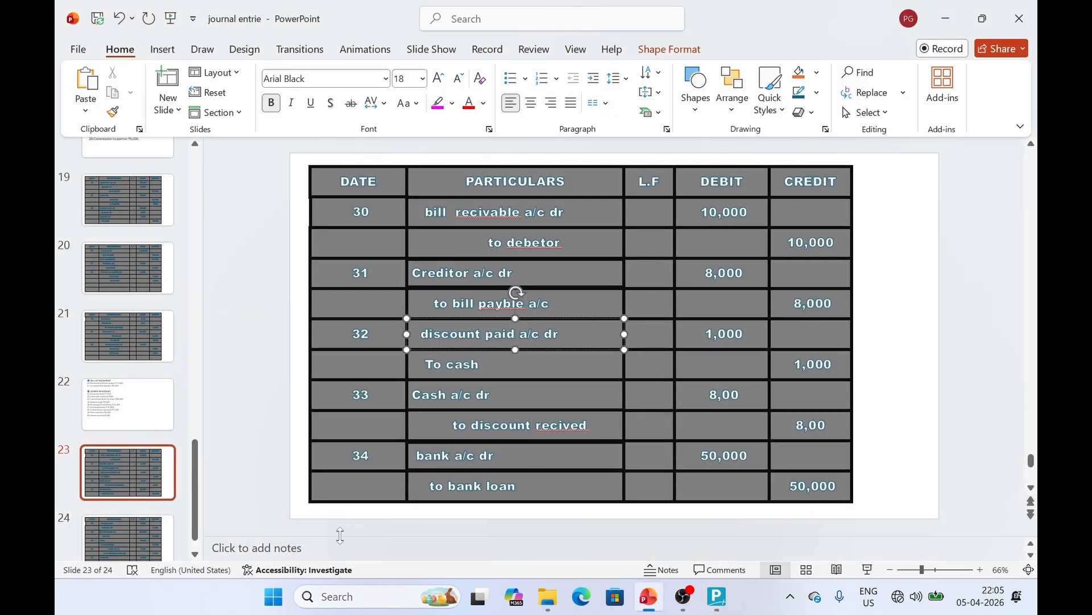
# Check the 'to discount recived' credit line on slide 23, then return to Payment voucher 7
pyautogui.click(519, 425)
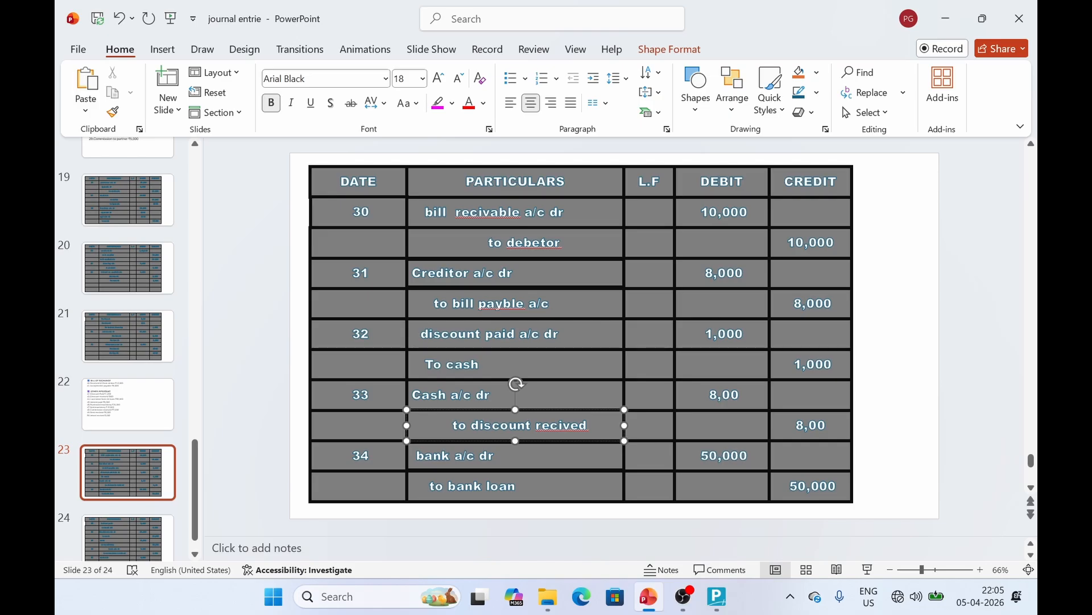
pyautogui.hotkey('alt', 'Tab')
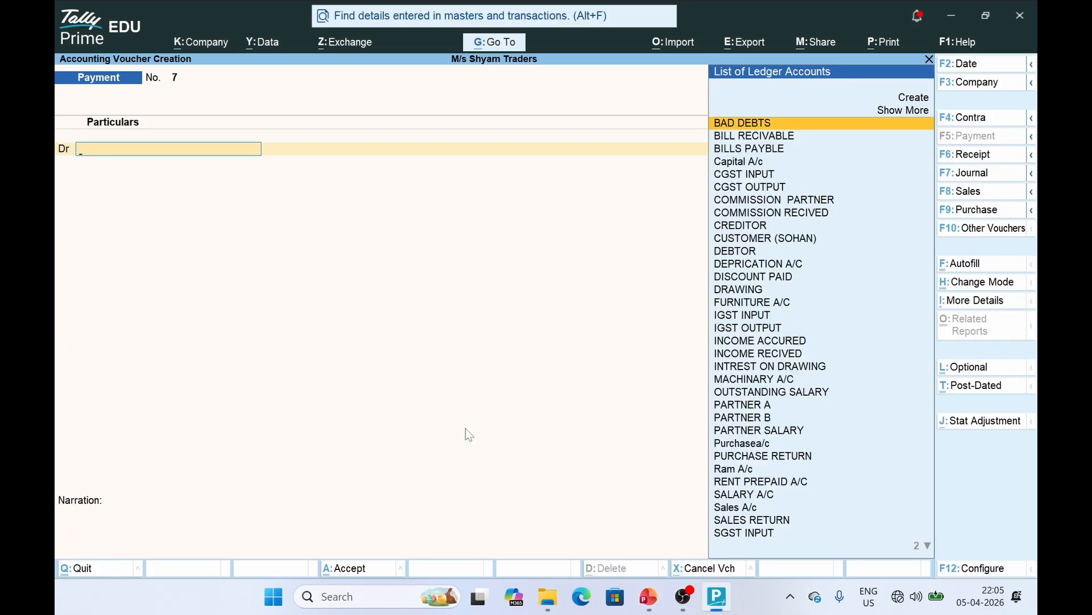
# Start a Receipt voucher and create the ledger DIS RECIVED under Indirect Incomes
pyautogui.click(981, 158)
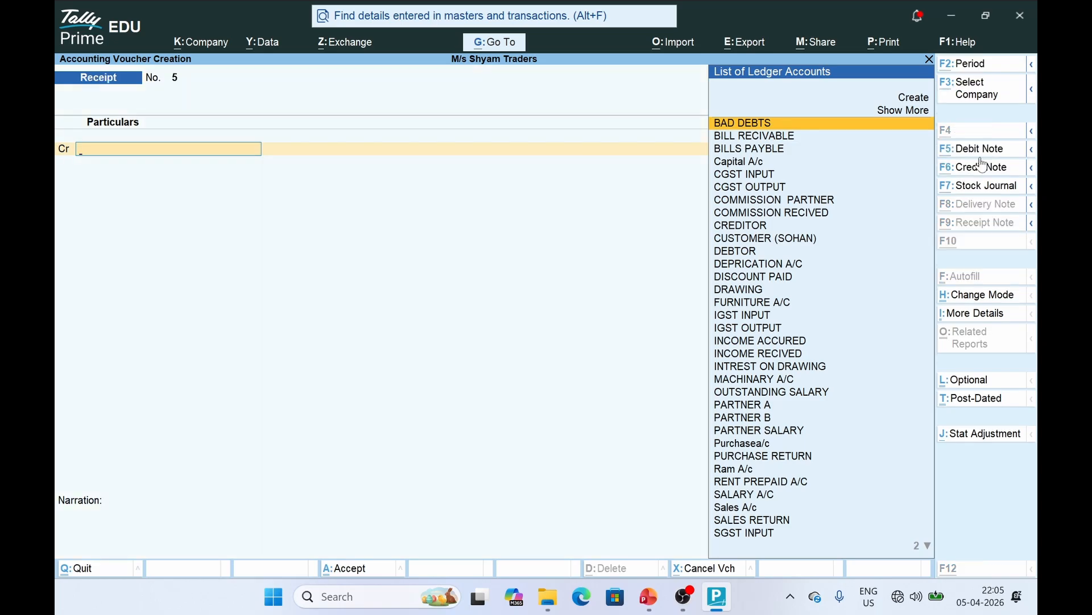
pyautogui.write('DIS')
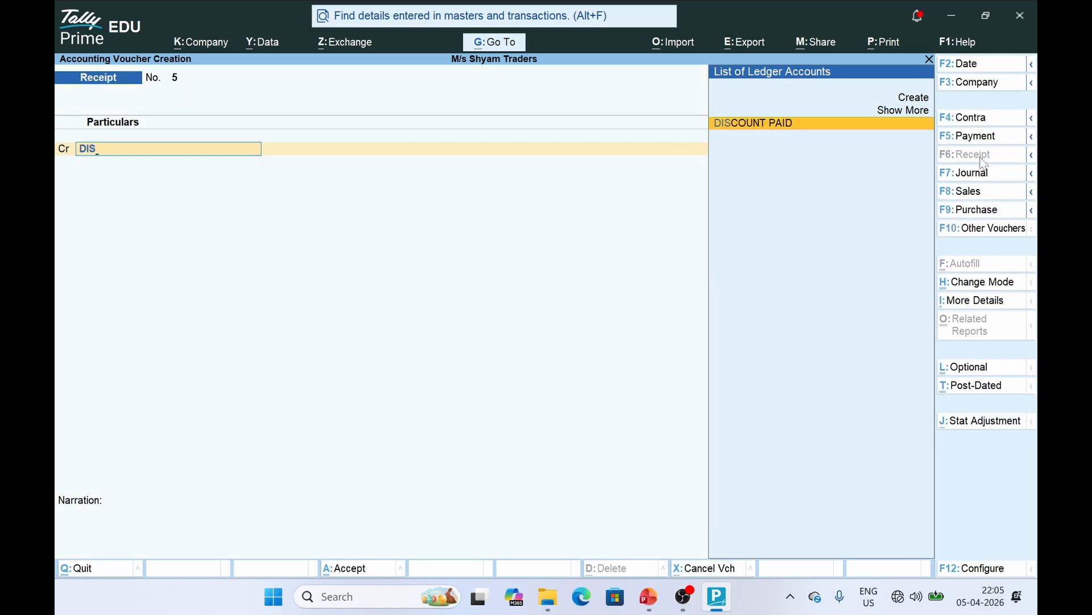
pyautogui.click(917, 99)
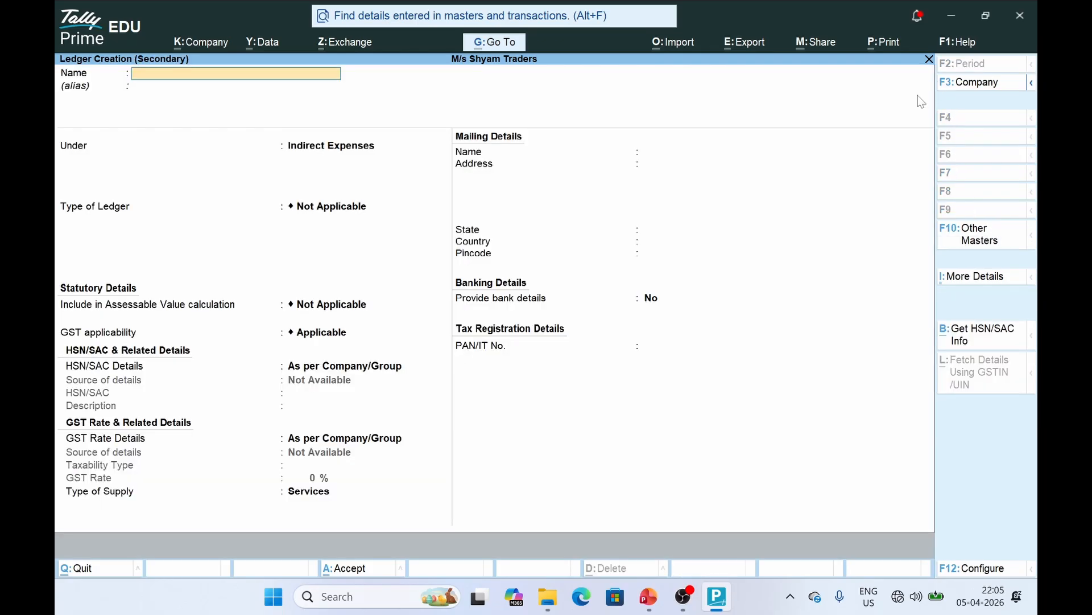
pyautogui.write('DIS RECIVED')
pyautogui.press('Return')
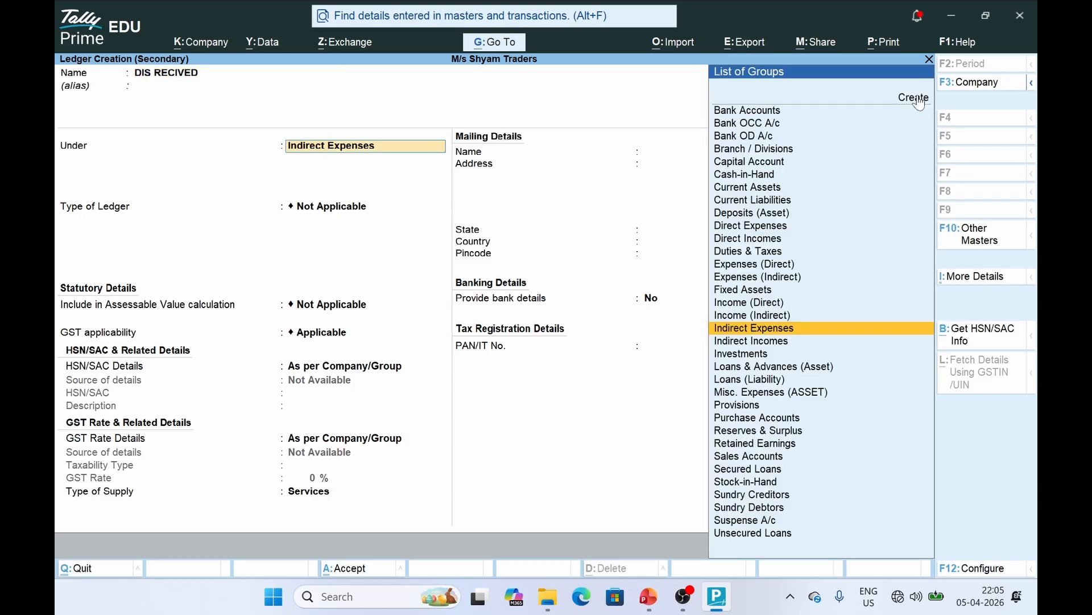
pyautogui.write('IN')
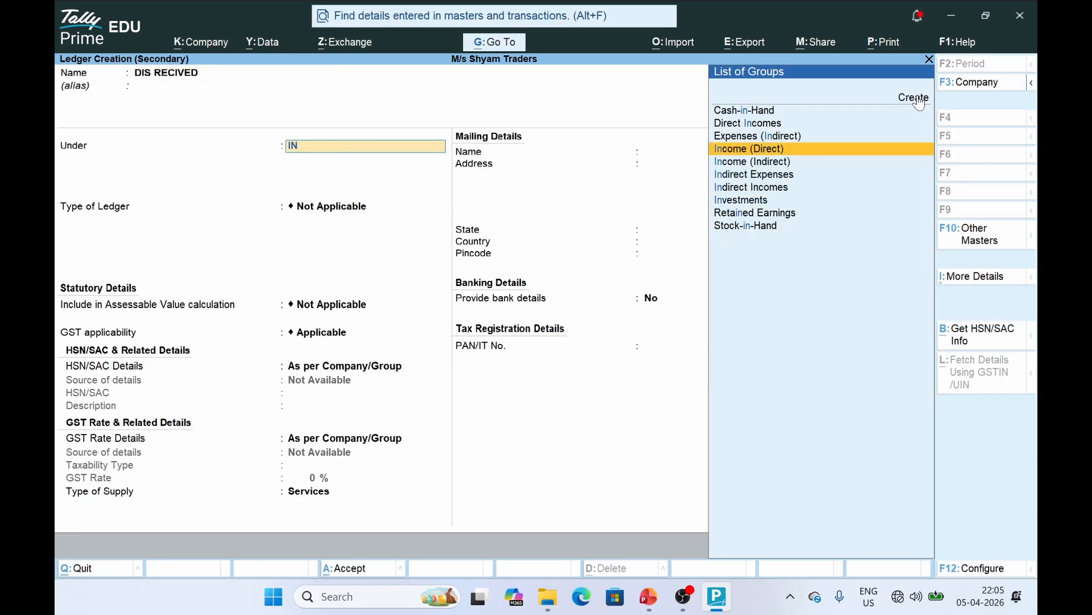
pyautogui.press('Down')
pyautogui.press('Down')
pyautogui.press('Down')
pyautogui.press('Return')
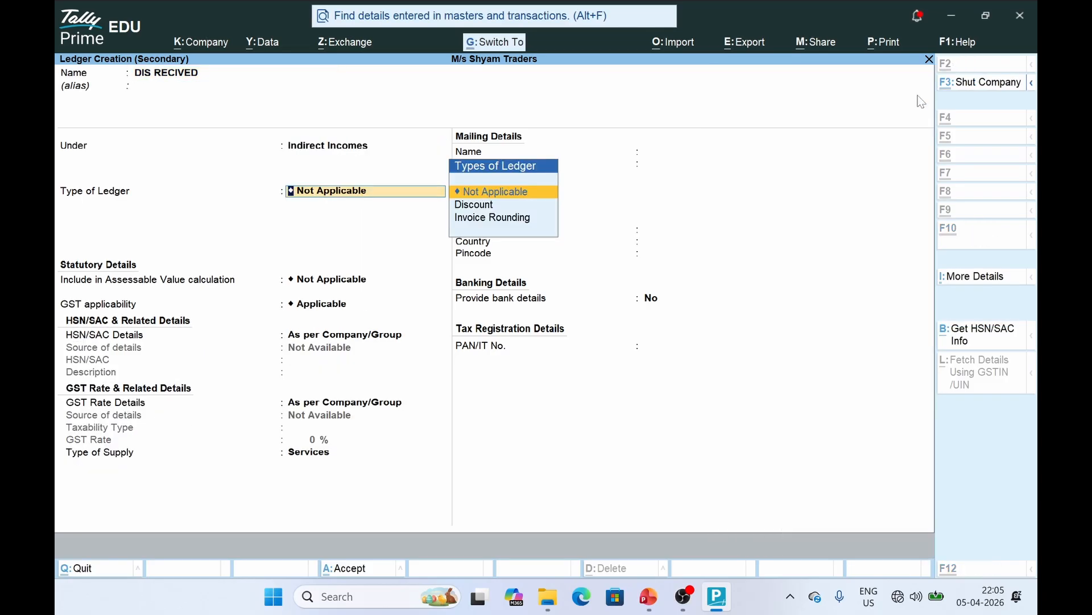
pyautogui.hotkey('ctrl', 'a')
# Credit DIS RECIVED 800, debit Cash 800, and save Receipt No. 5
pyautogui.hotkey('alt', 'Tab')
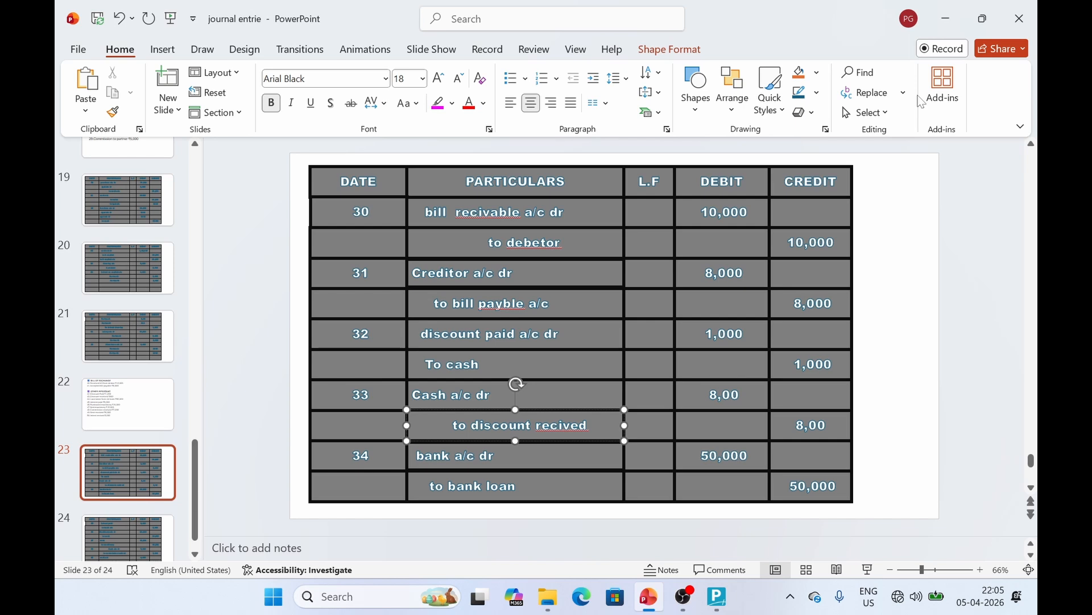
pyautogui.hotkey('alt', 'Tab')
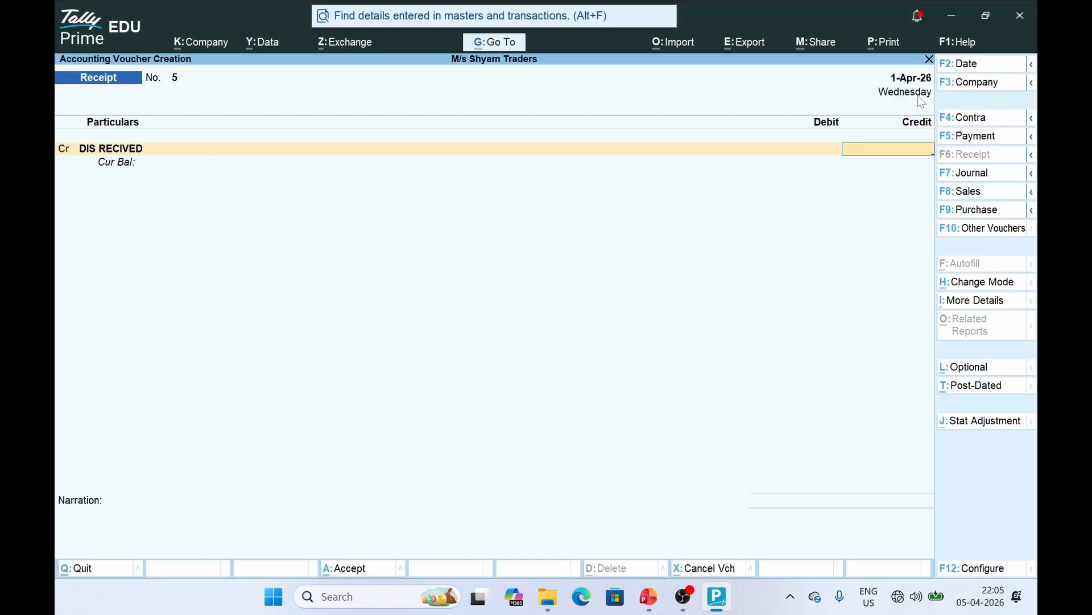
pyautogui.write('800')
pyautogui.press('Return')
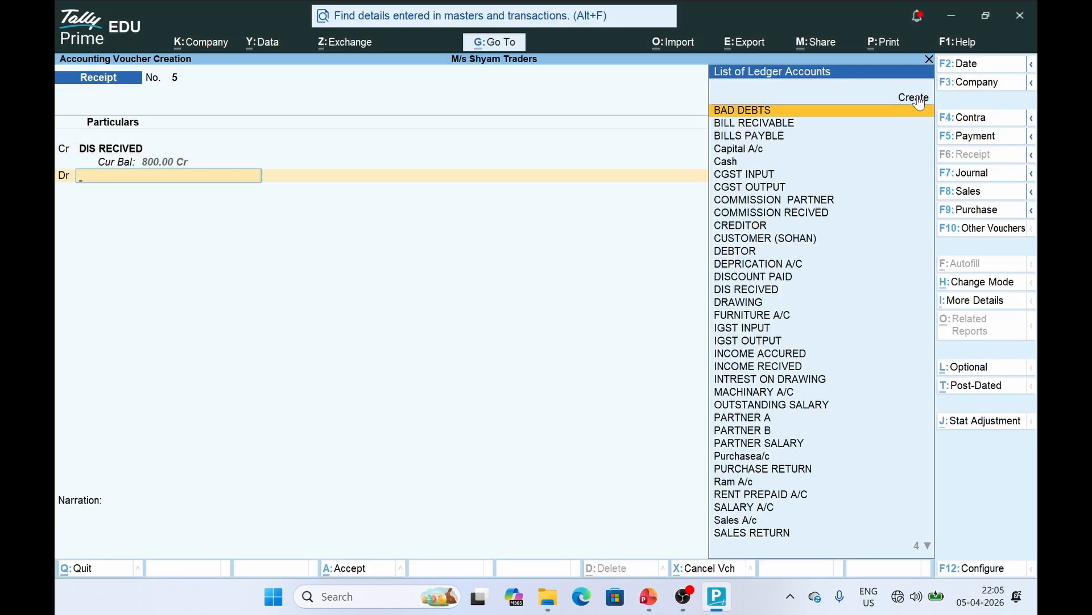
pyautogui.write('CAS')
pyautogui.press('Return')
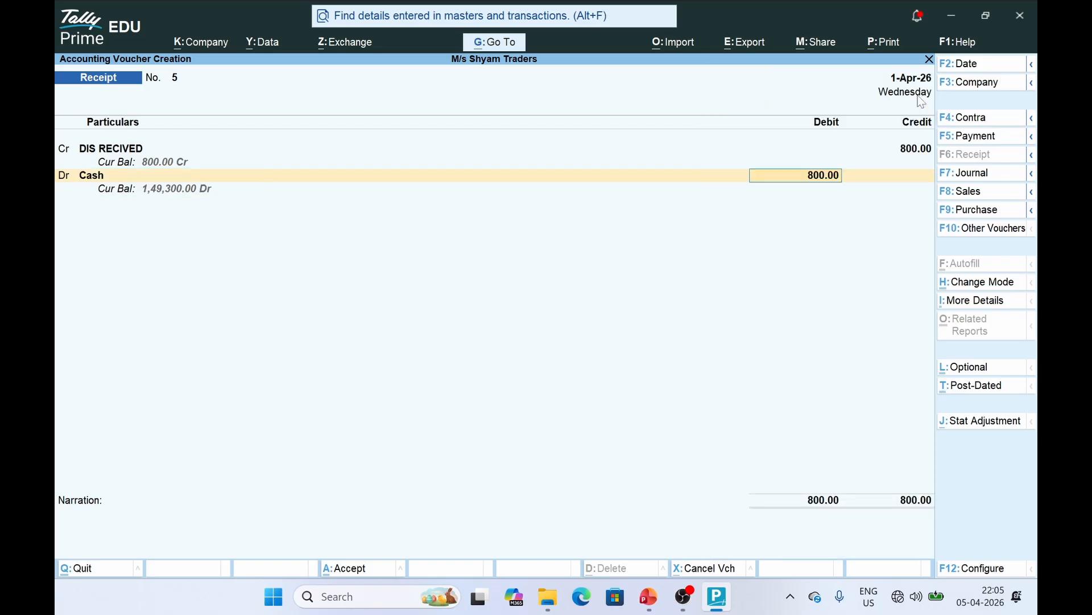
pyautogui.hotkey('ctrl', 'a')
pyautogui.hotkey('alt', 'Tab')
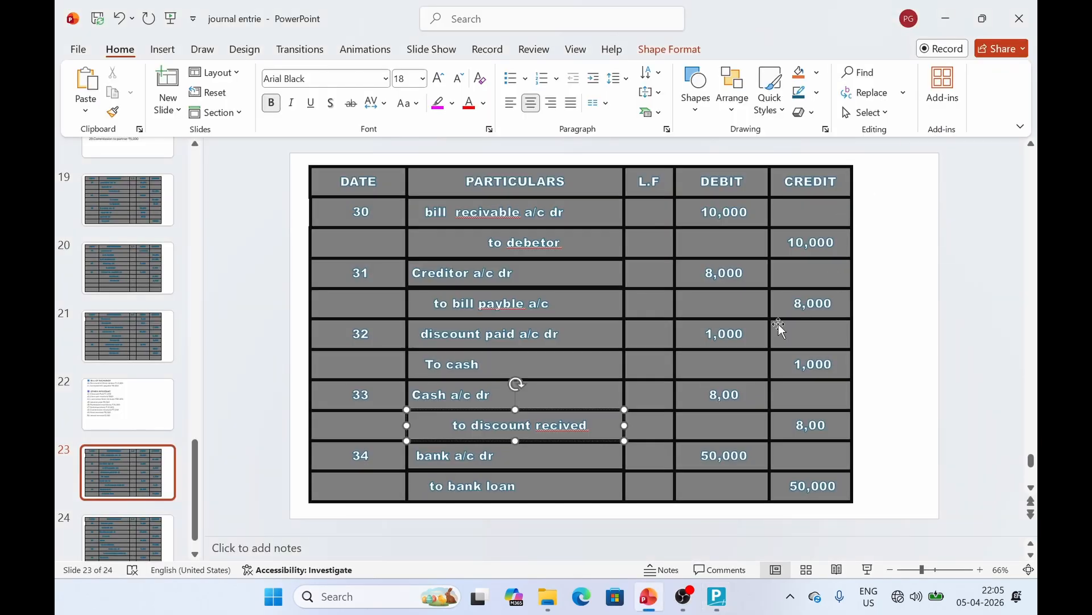
# Check entry 34 on slide 23 (bank a/c to bank loan, 50,000) before returning to TallyPrime
pyautogui.click(451, 462)
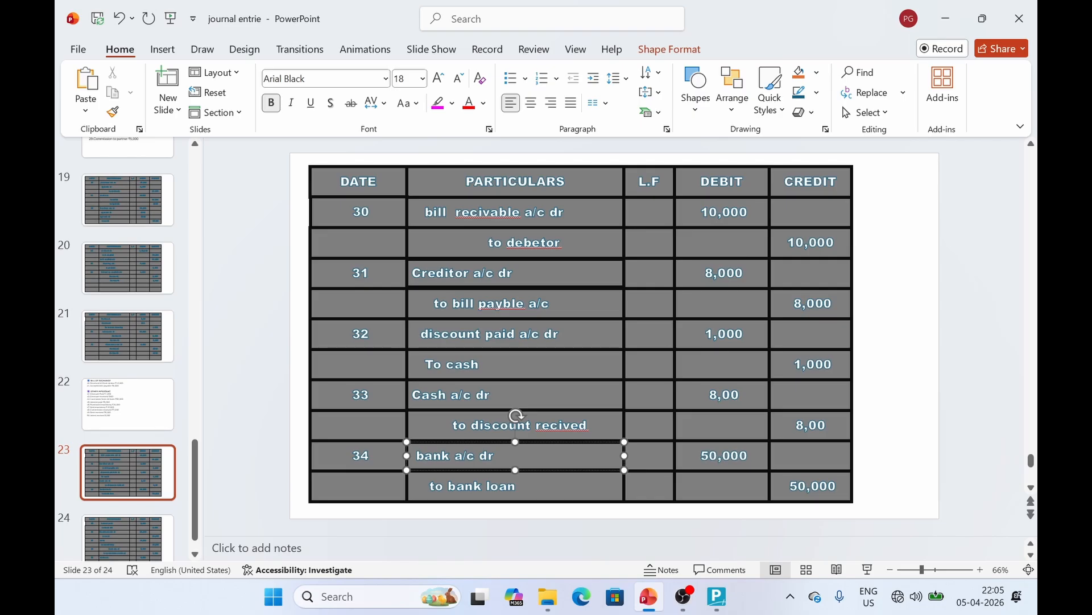
pyautogui.hotkey('alt', 'Tab')
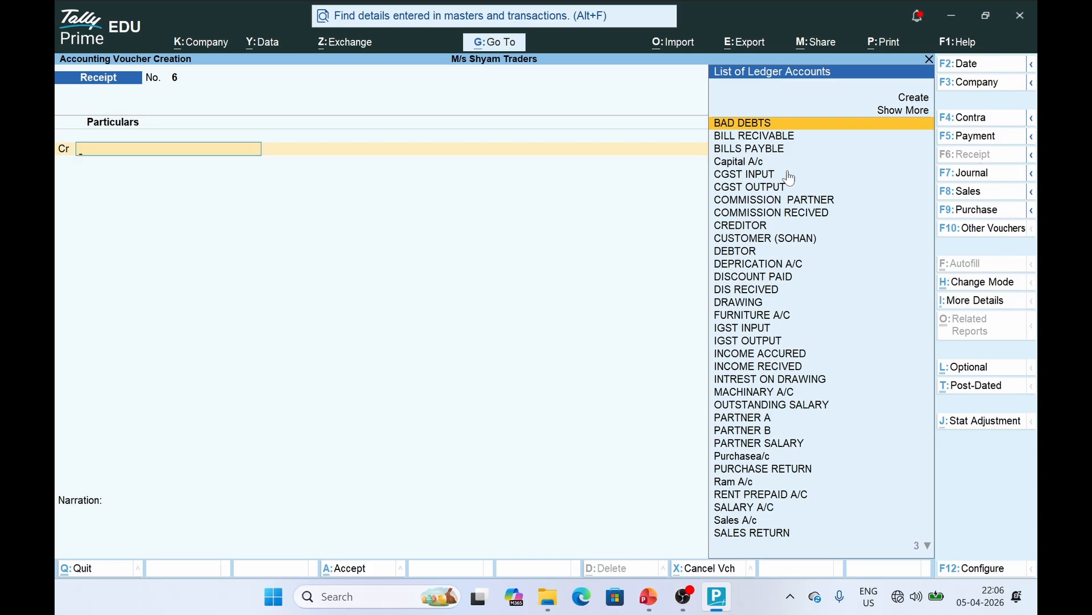
# Create the BANK LOAN ledger under Bank OD A/c as Receipt 6's credit ledger
pyautogui.write('BA')
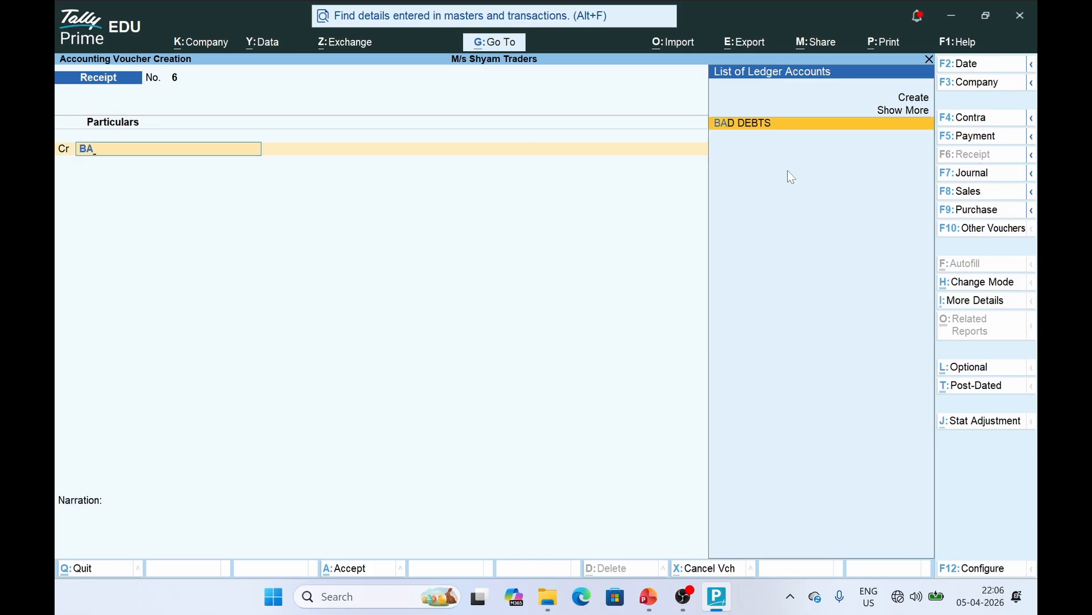
pyautogui.press('Up')
pyautogui.press('Up')
pyautogui.press('Return')
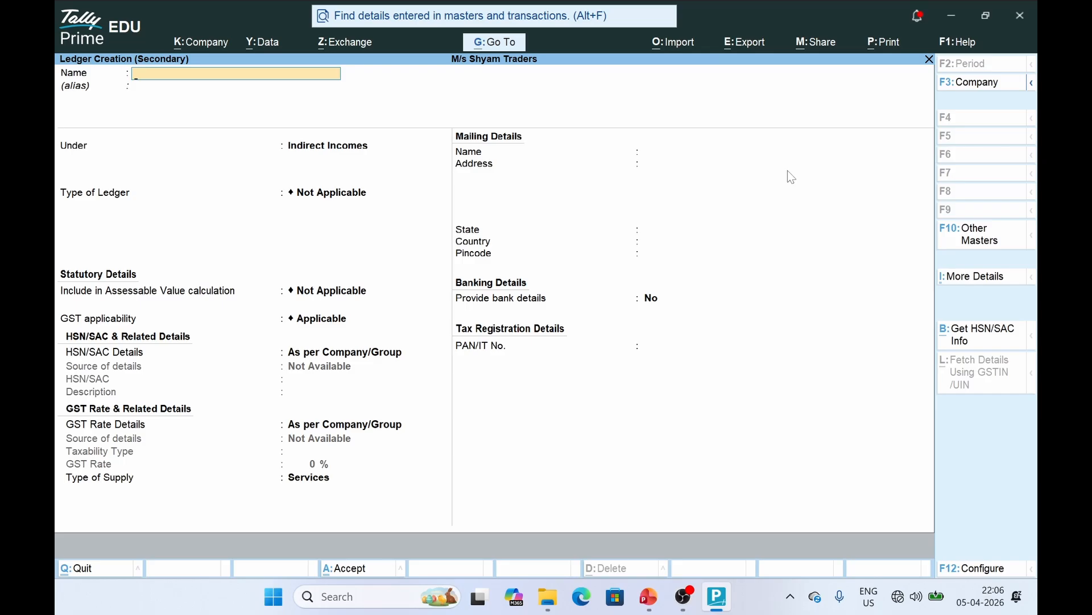
pyautogui.write('BANK LOAN')
pyautogui.press('Return')
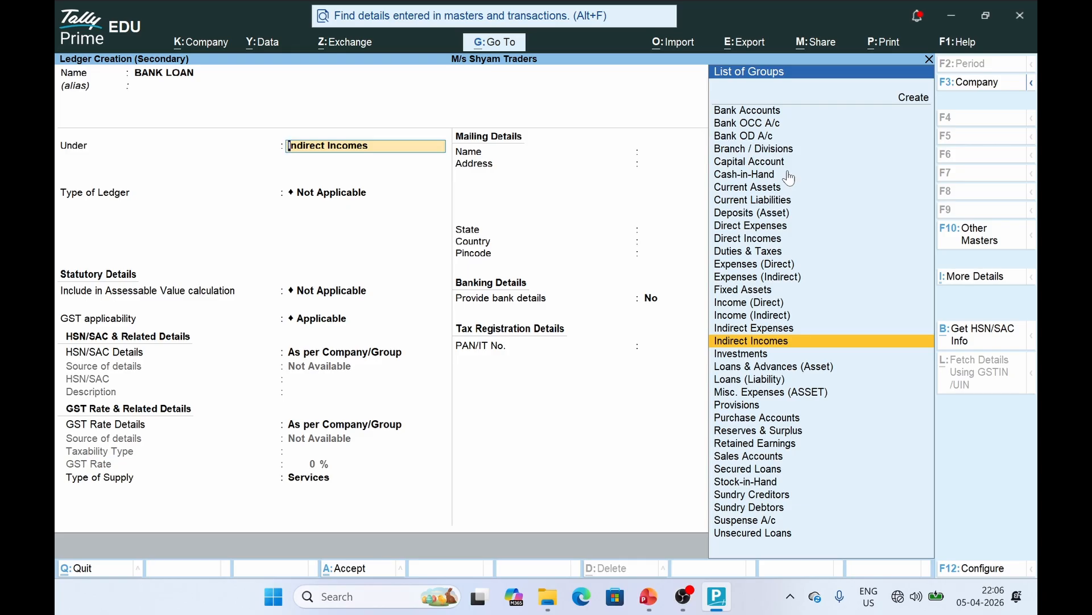
pyautogui.press('Up')
pyautogui.press('Up')
pyautogui.press('Up')
pyautogui.press('Up')
pyautogui.press('Up')
pyautogui.press('Up')
pyautogui.press('Up')
pyautogui.press('Up')
pyautogui.press('Up')
pyautogui.press('Up')
pyautogui.press('Up')
pyautogui.press('Up')
pyautogui.press('Up')
pyautogui.press('Up')
pyautogui.press('Up')
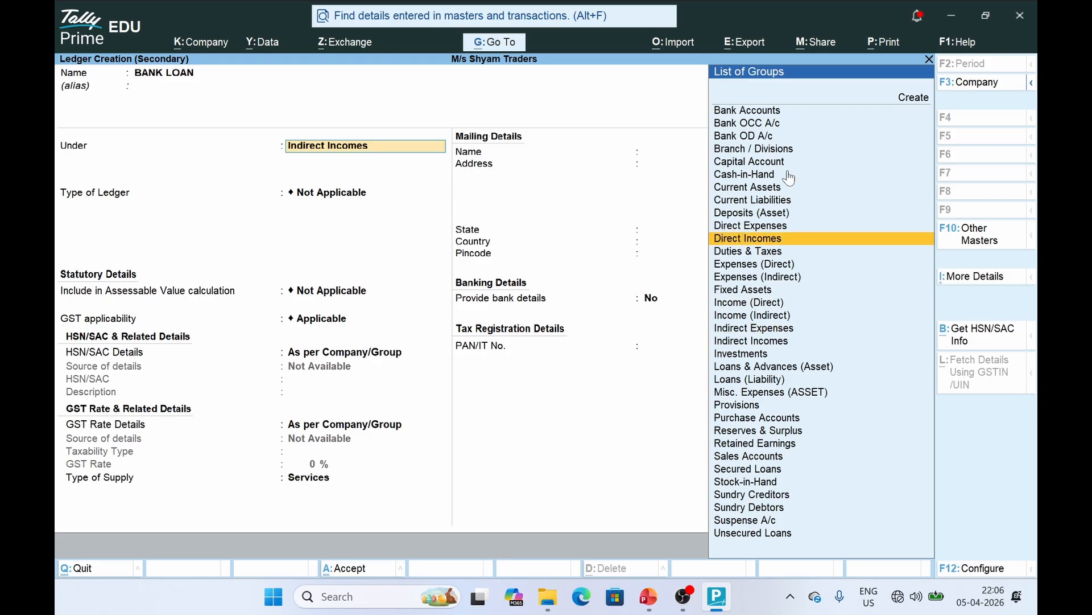
pyautogui.press('Up')
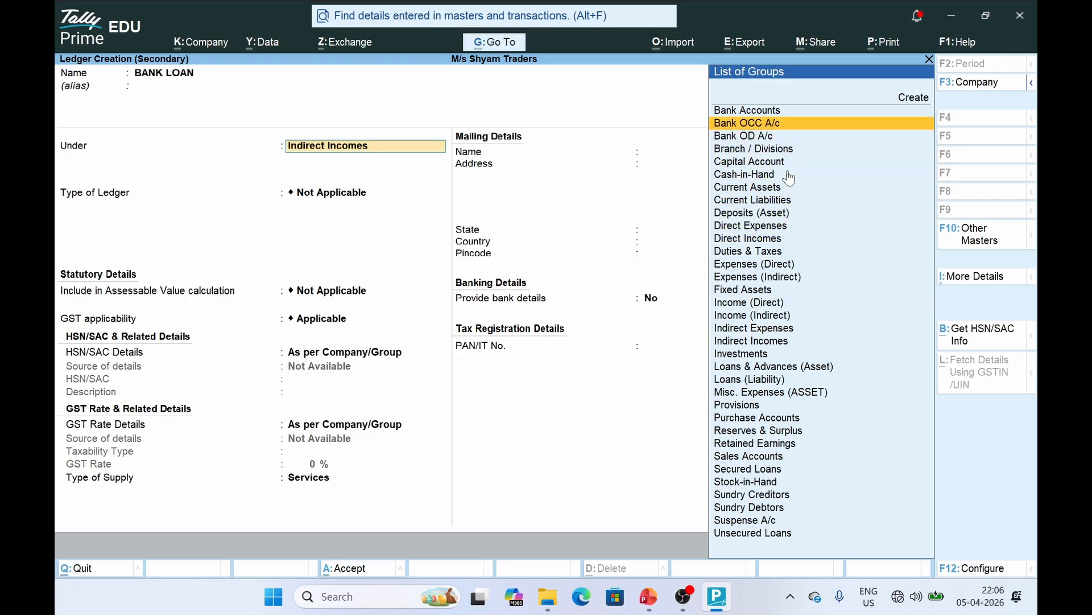
pyautogui.press('Return')
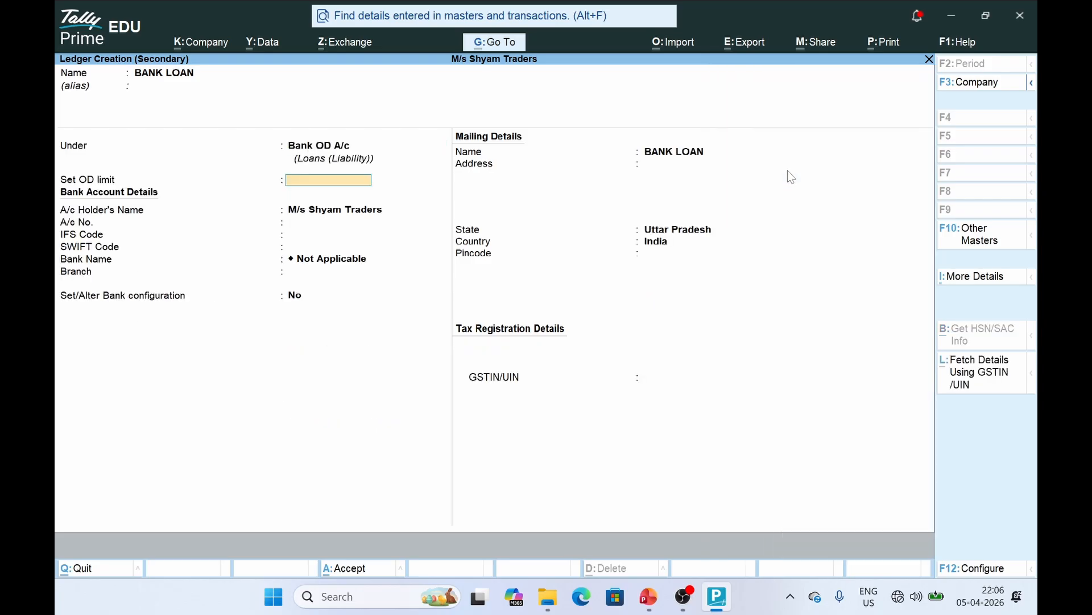
pyautogui.hotkey('ctrl', 'a')
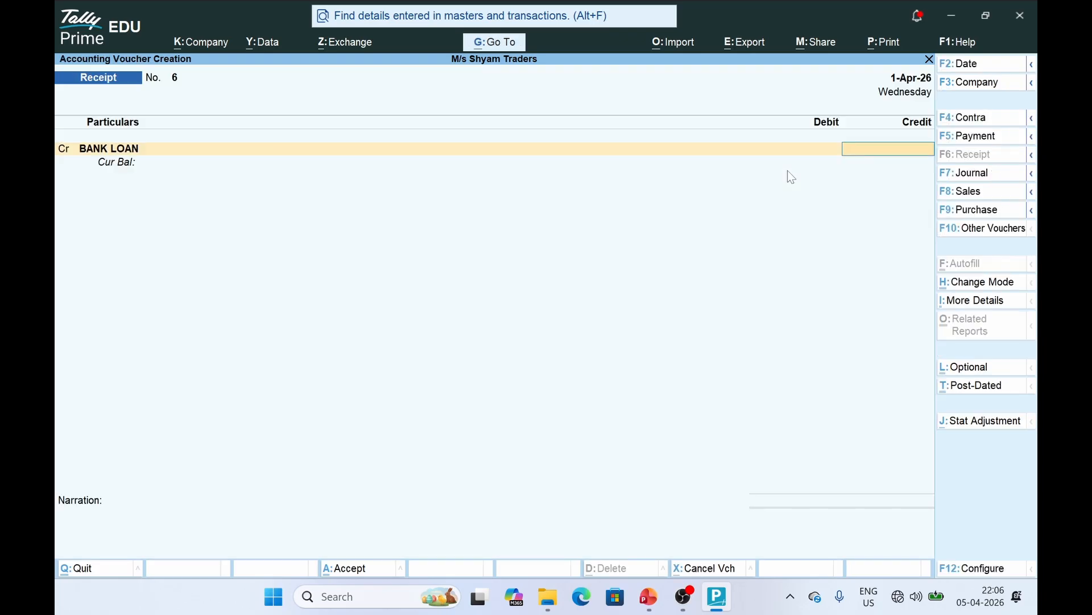
# Credit BANK LOAN with 50,000, accepting the default bank allocation
pyautogui.hotkey('alt', 'Tab')
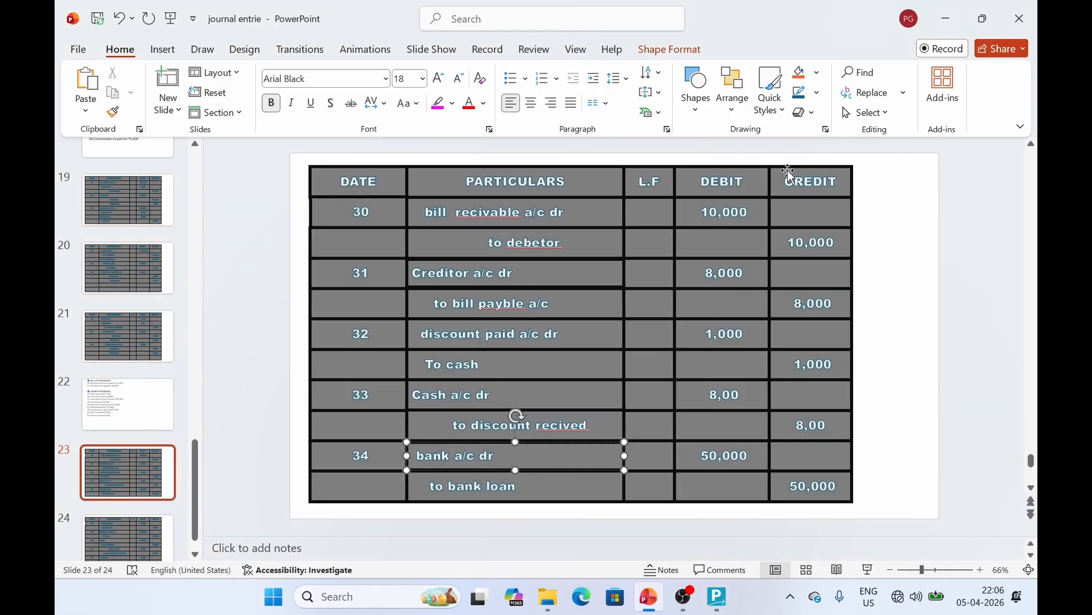
pyautogui.hotkey('alt', 'Tab')
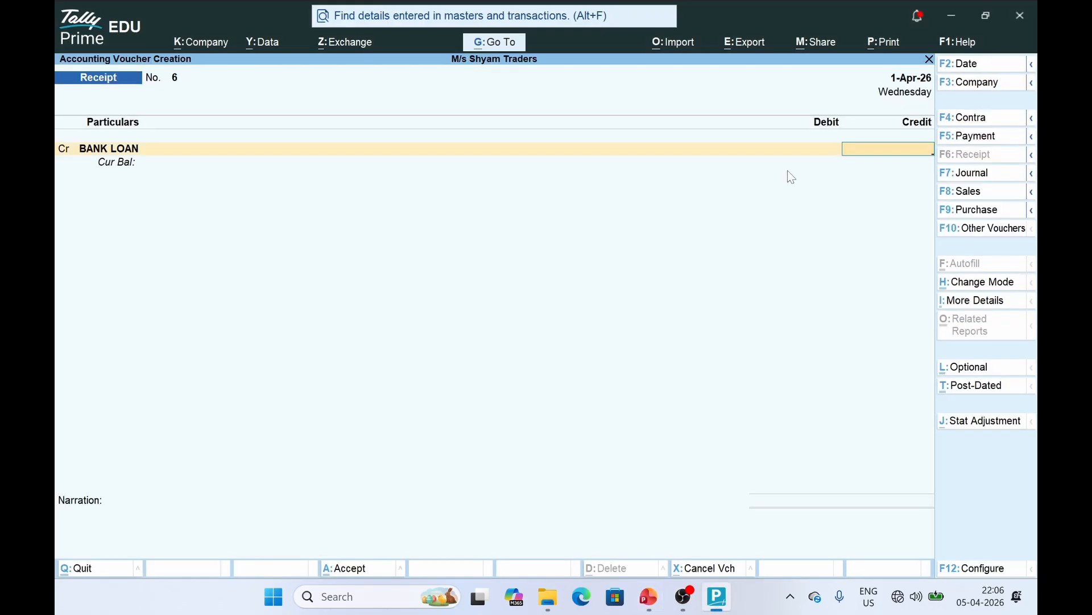
pyautogui.write('50,000')
pyautogui.press('Return')
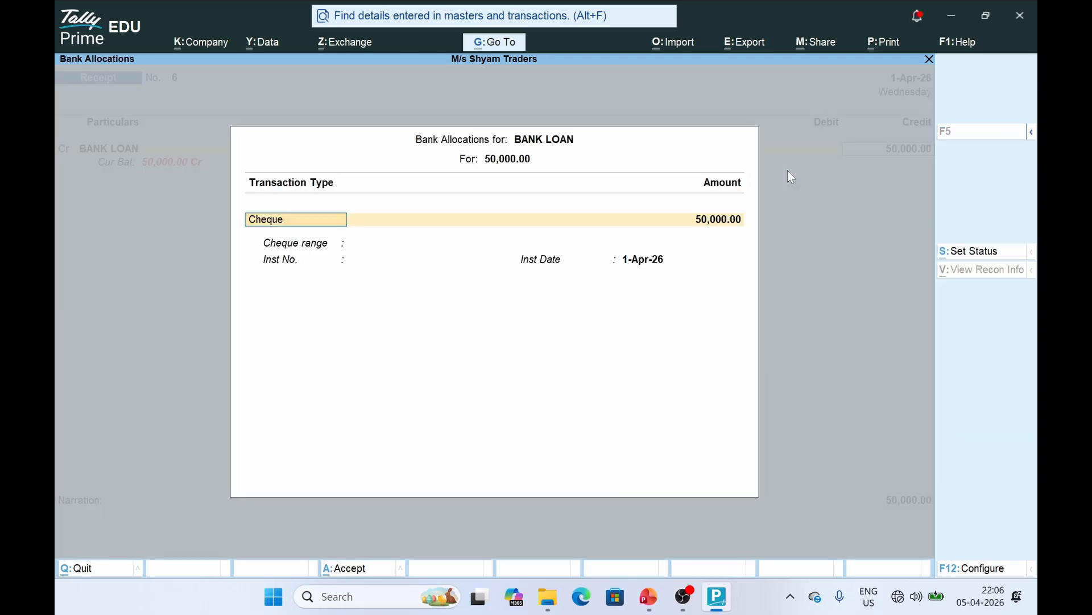
pyautogui.press('Return')
pyautogui.press('Return')
pyautogui.press('Return')
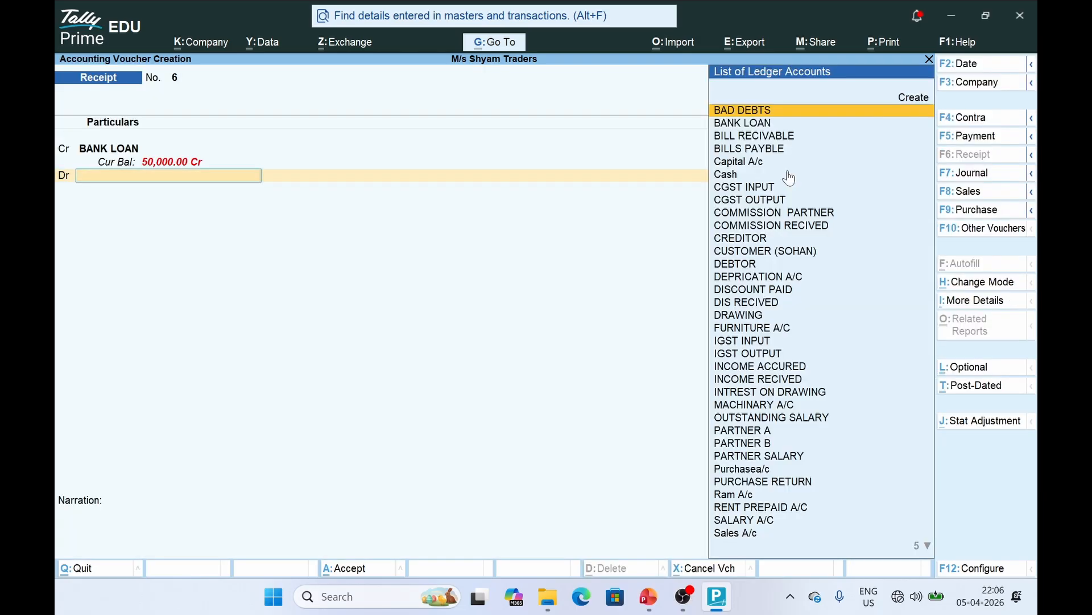
# Debit SBI BANK A/C by cheque and complete its bank allocation to save Receipt 6
pyautogui.write('Ca')
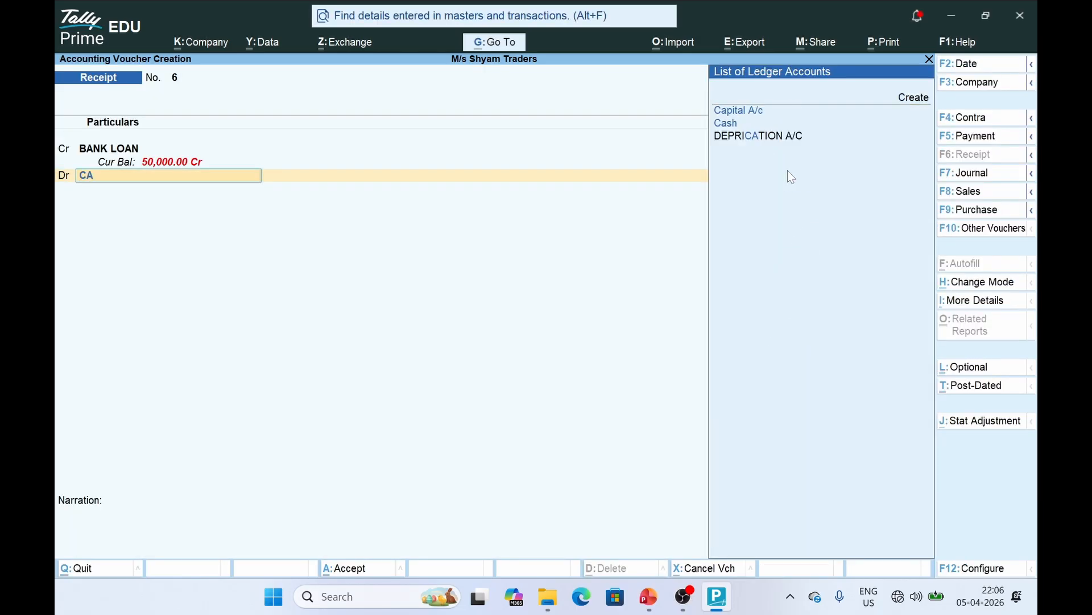
pyautogui.press('BackSpace')
pyautogui.press('BackSpace')
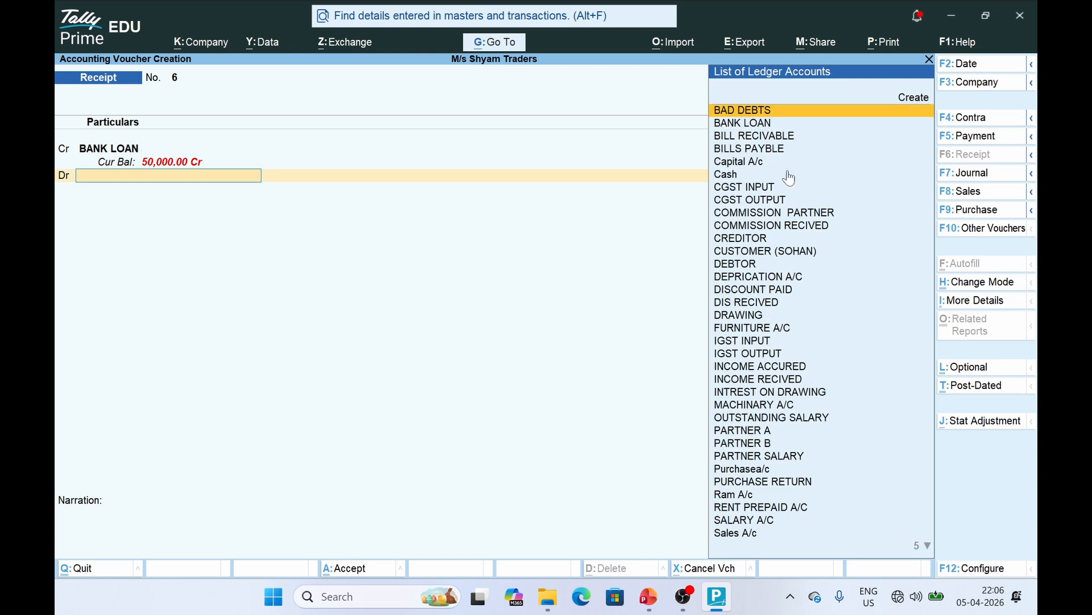
pyautogui.write('B')
pyautogui.press('BackSpace')
pyautogui.write('S')
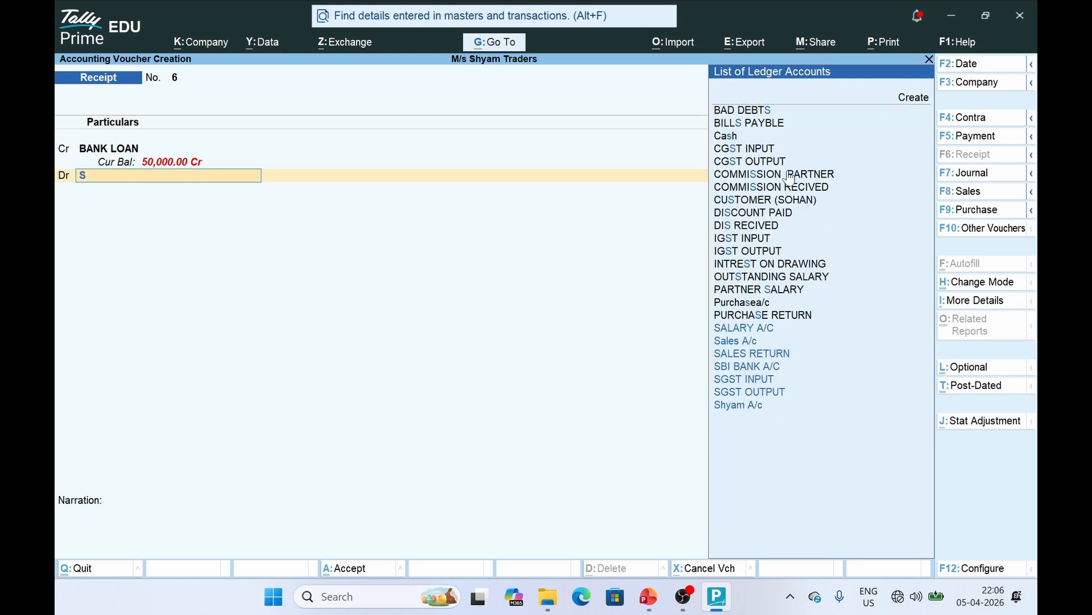
pyautogui.write('BI')
pyautogui.press('Return')
pyautogui.press('Return')
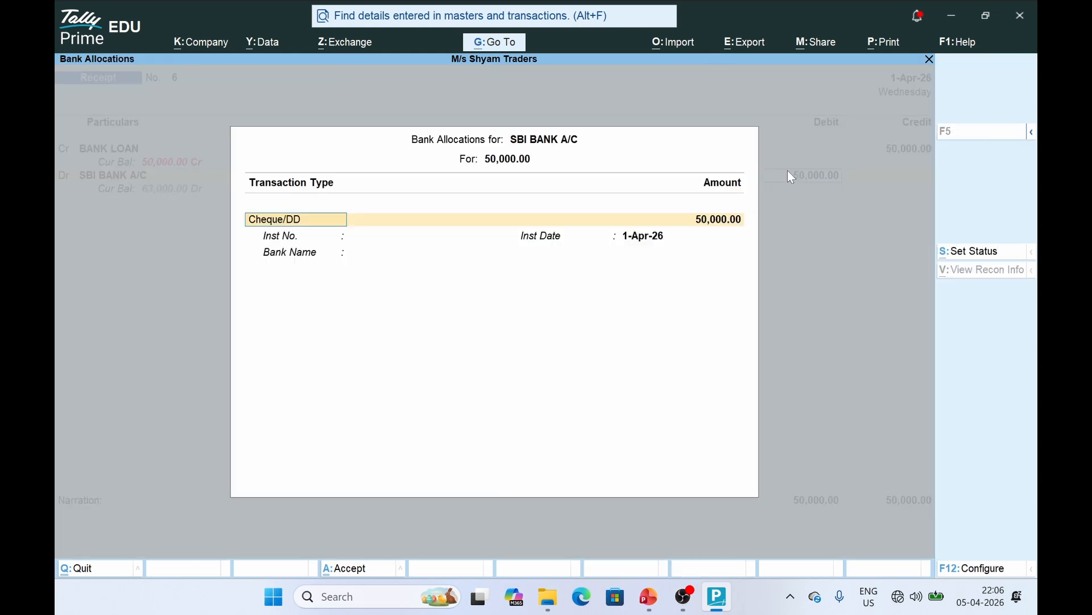
pyautogui.press('Return')
pyautogui.press('Return')
pyautogui.press('Return')
pyautogui.press('Return')
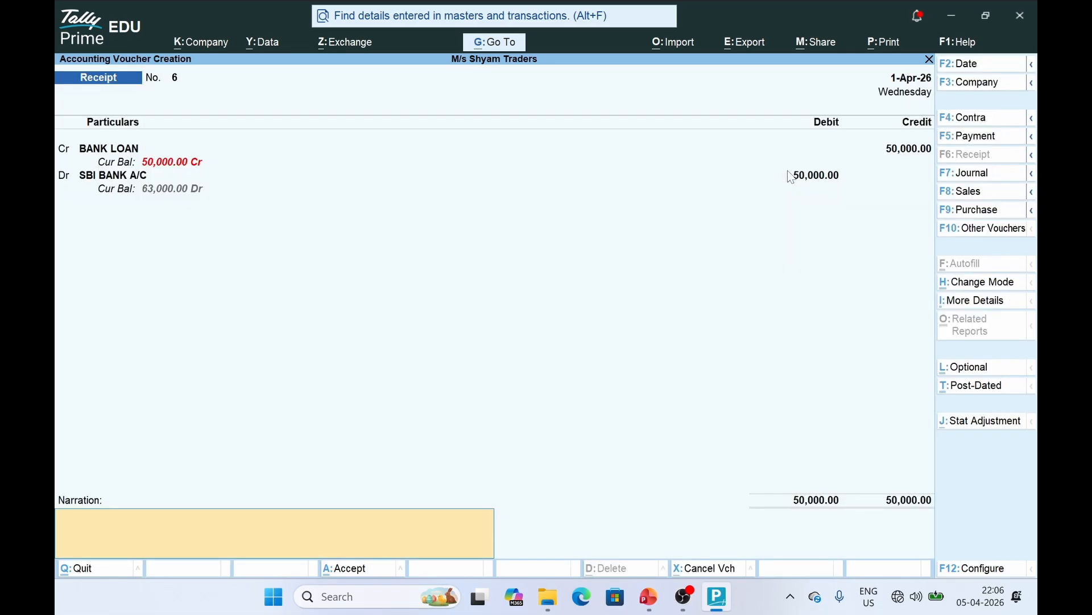
pyautogui.press('Return')
pyautogui.press('Return')
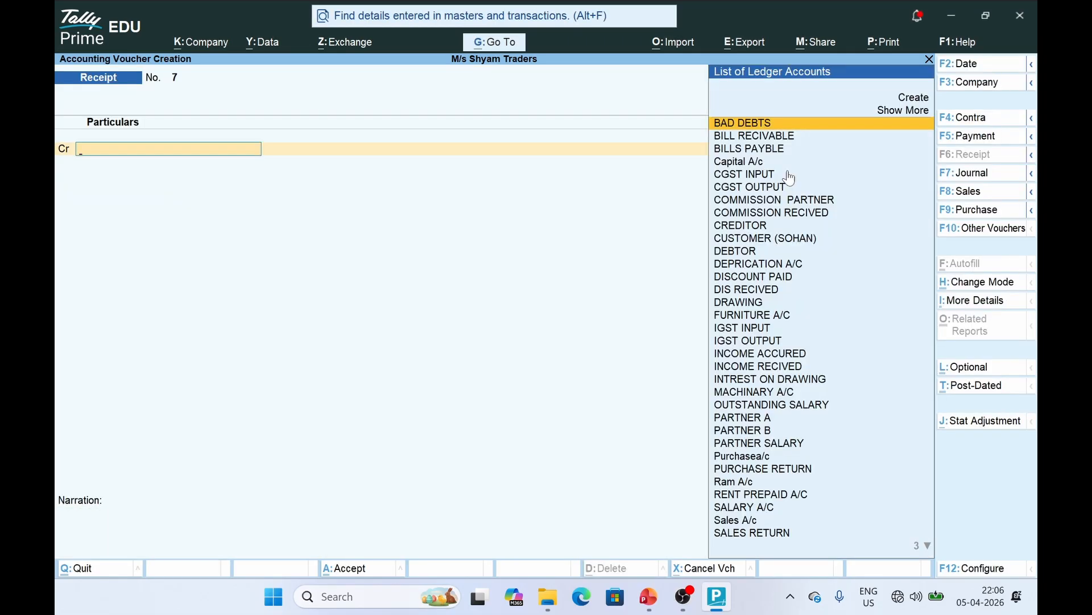
pyautogui.hotkey('alt', 'Tab')
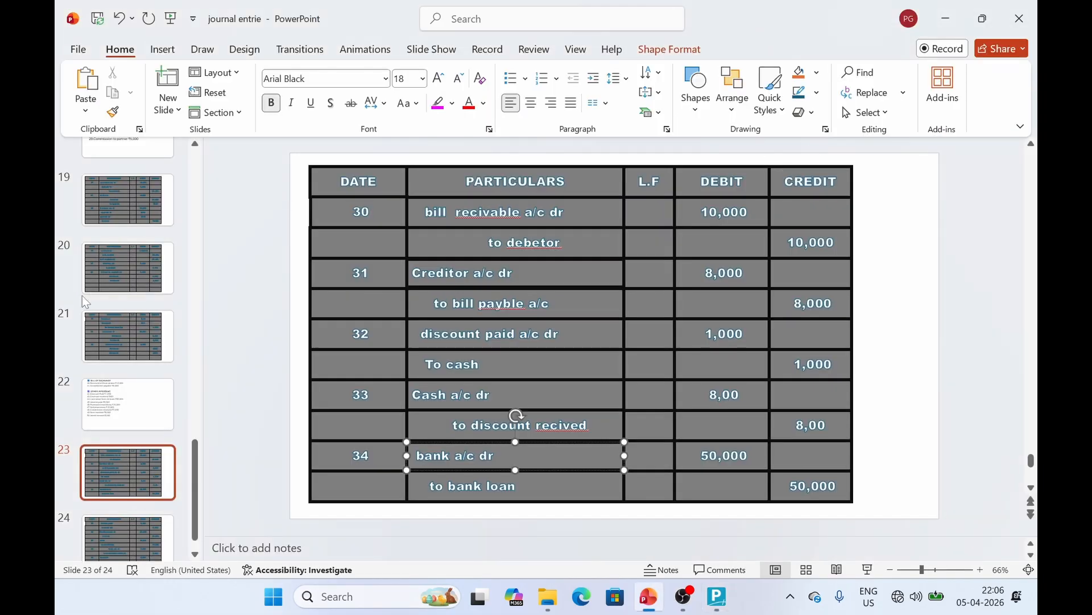
# Display slide 24 with journal entries 35–39, then return to TallyPrime
pyautogui.click(112, 519)
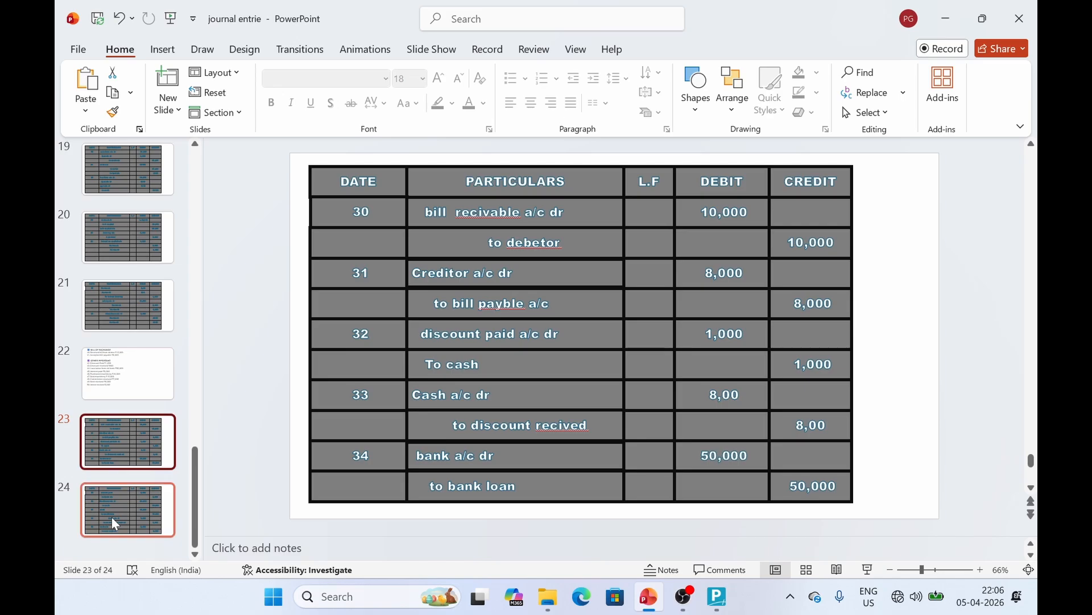
pyautogui.click(125, 517)
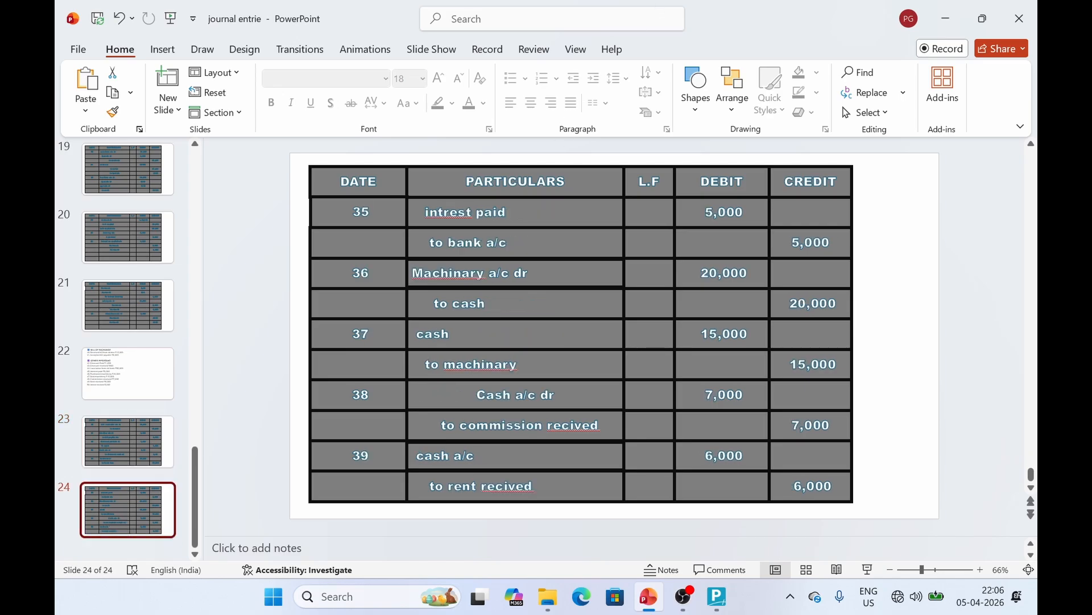
pyautogui.hotkey('alt', 'Tab')
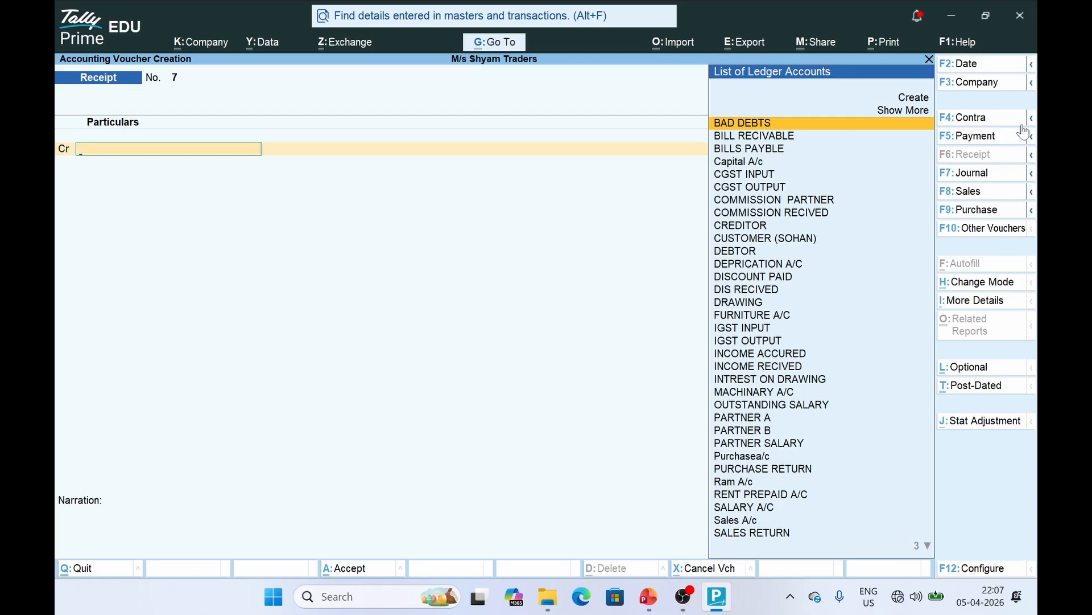
# Start a Payment voucher and create the INTREST PAID ledger under Indirect Expenses
pyautogui.click(977, 142)
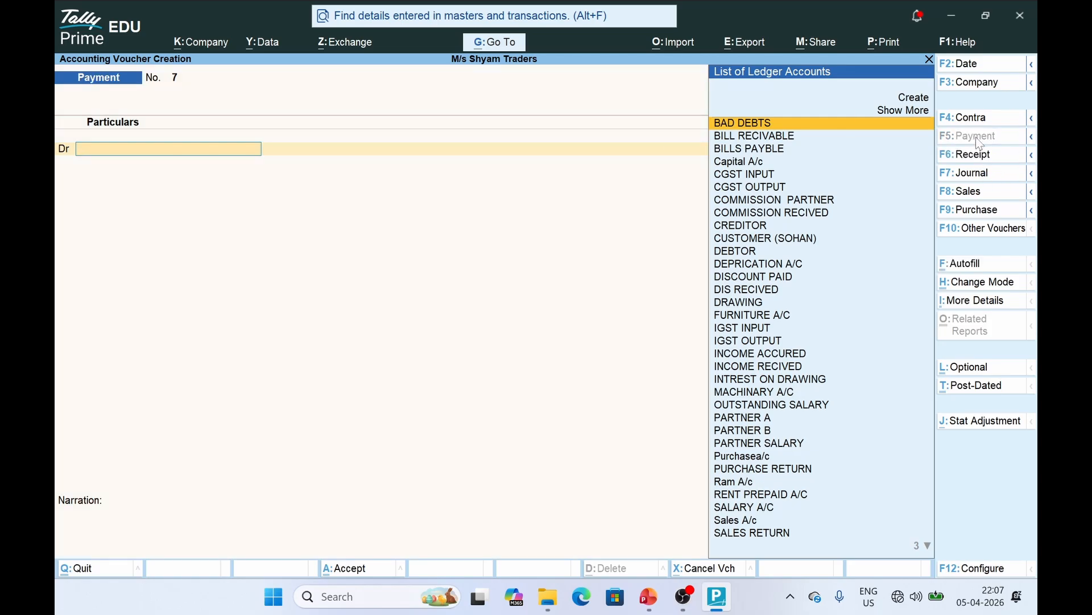
pyautogui.hotkey('alt', 'c')
pyautogui.write('IN')
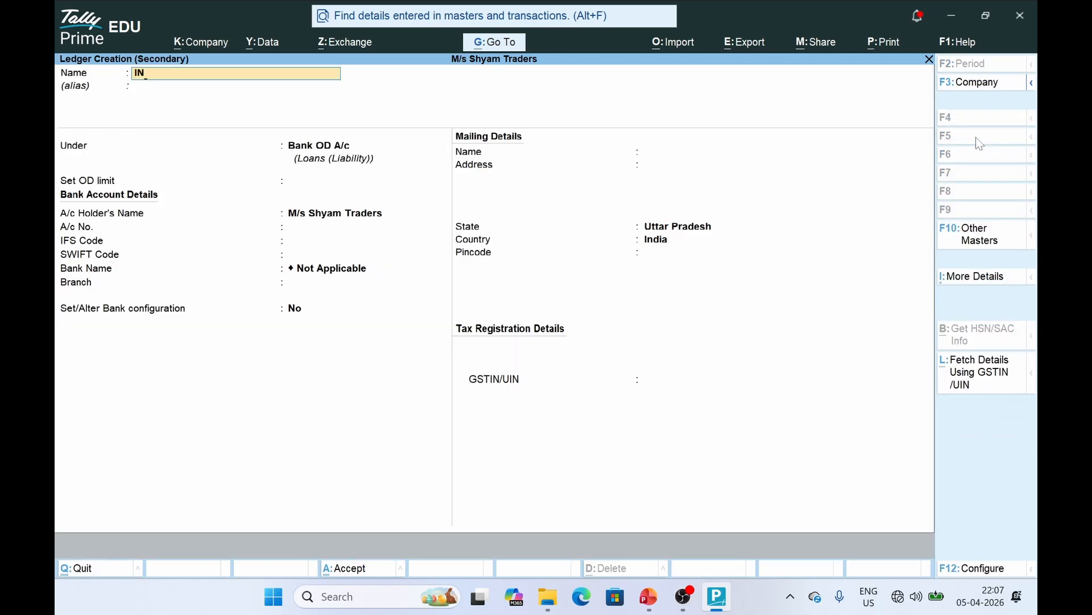
pyautogui.write('TREST PAID')
pyautogui.press('Return')
pyautogui.write('I')
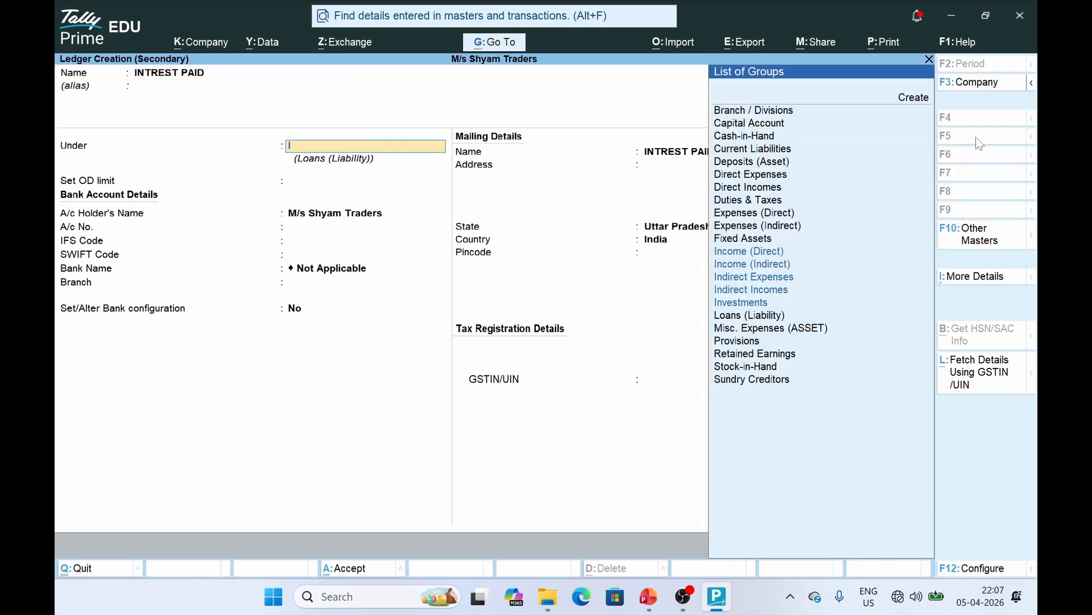
pyautogui.write('ND')
pyautogui.press('Down')
pyautogui.press('Down')
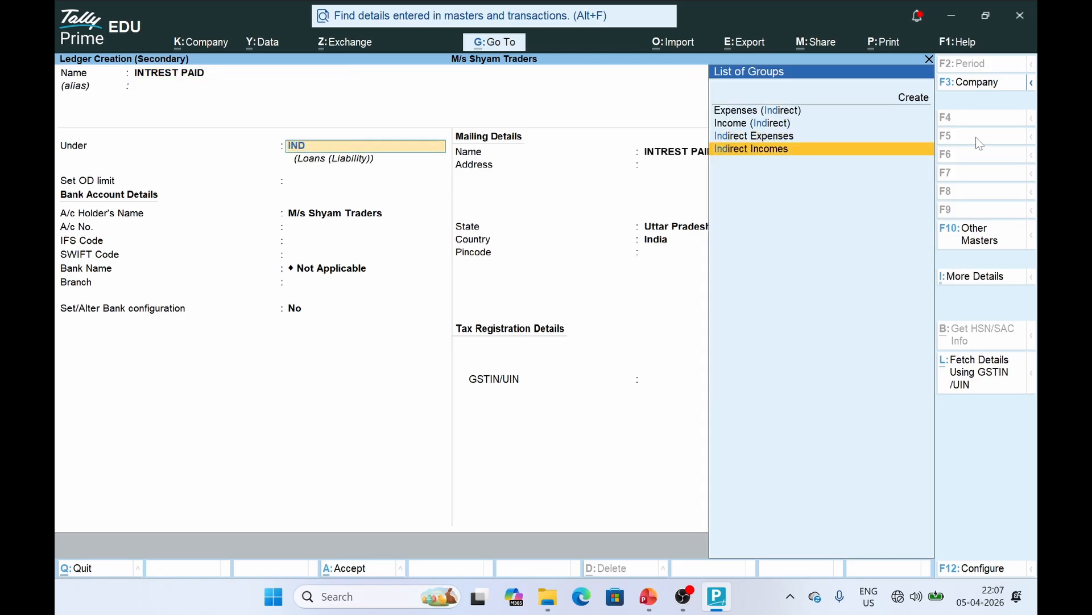
pyautogui.press('Up')
pyautogui.press('Return')
pyautogui.hotkey('ctrl', 'a')
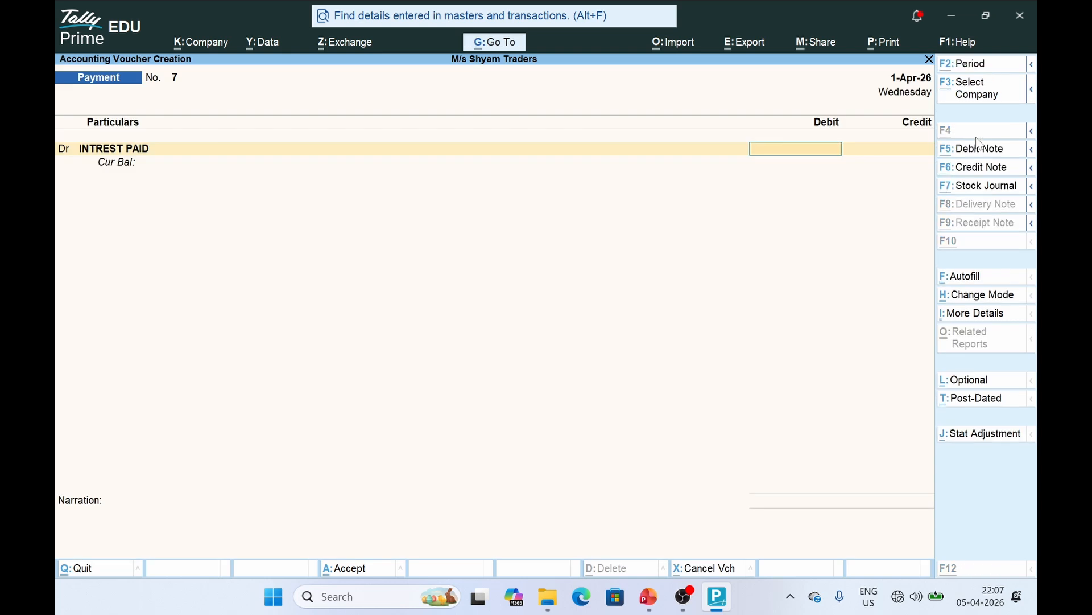
# Debit INTREST PAID 5,000 against Cash and save Payment voucher 7
pyautogui.hotkey('alt', 'Tab')
pyautogui.hotkey('alt', 'Tab')
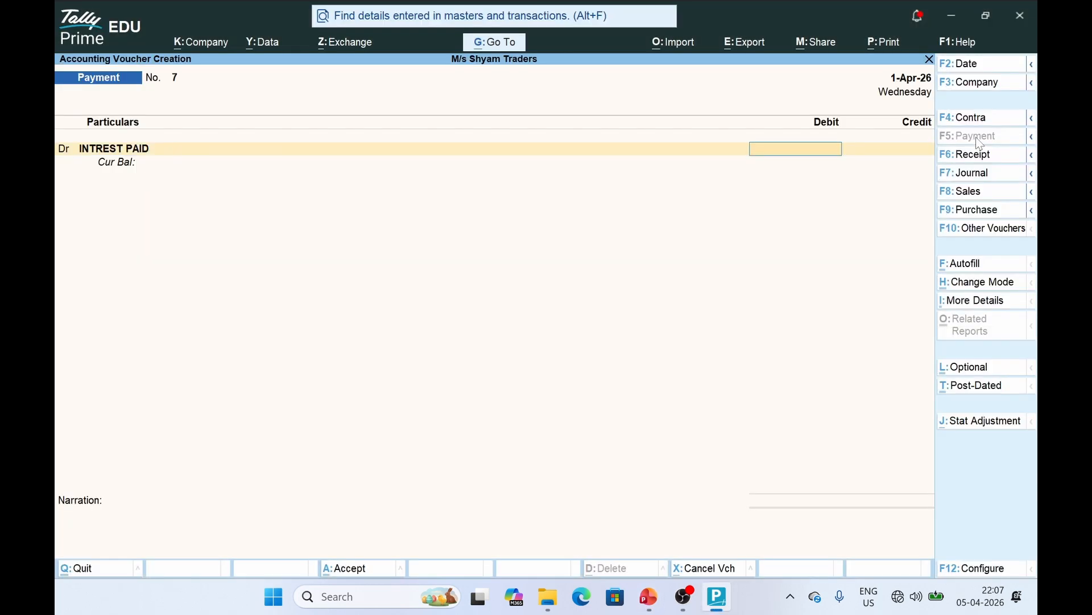
pyautogui.write('5000')
pyautogui.press('Return')
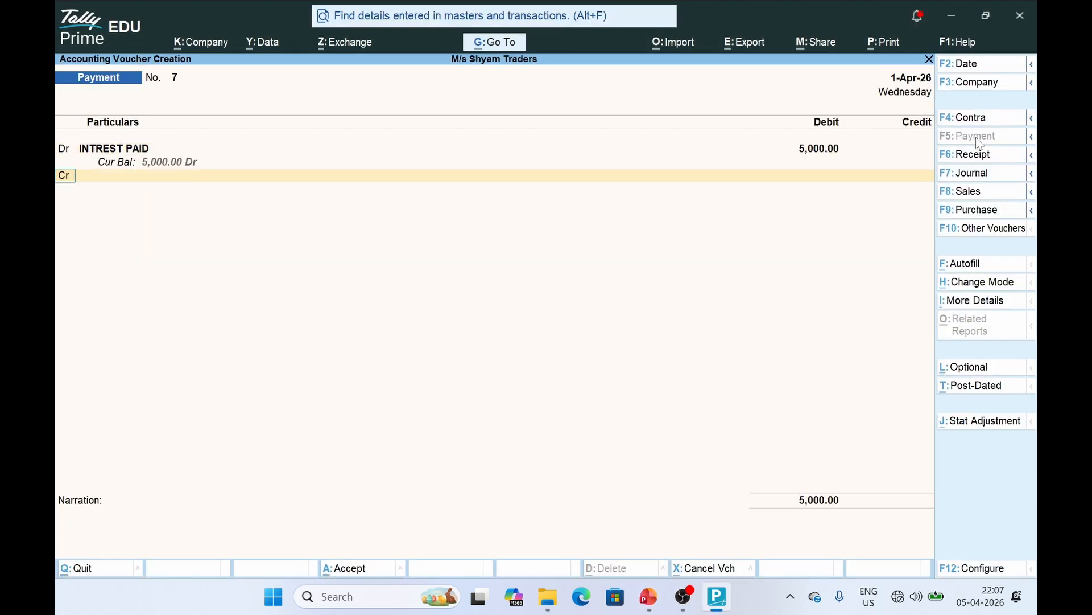
pyautogui.write('CASH')
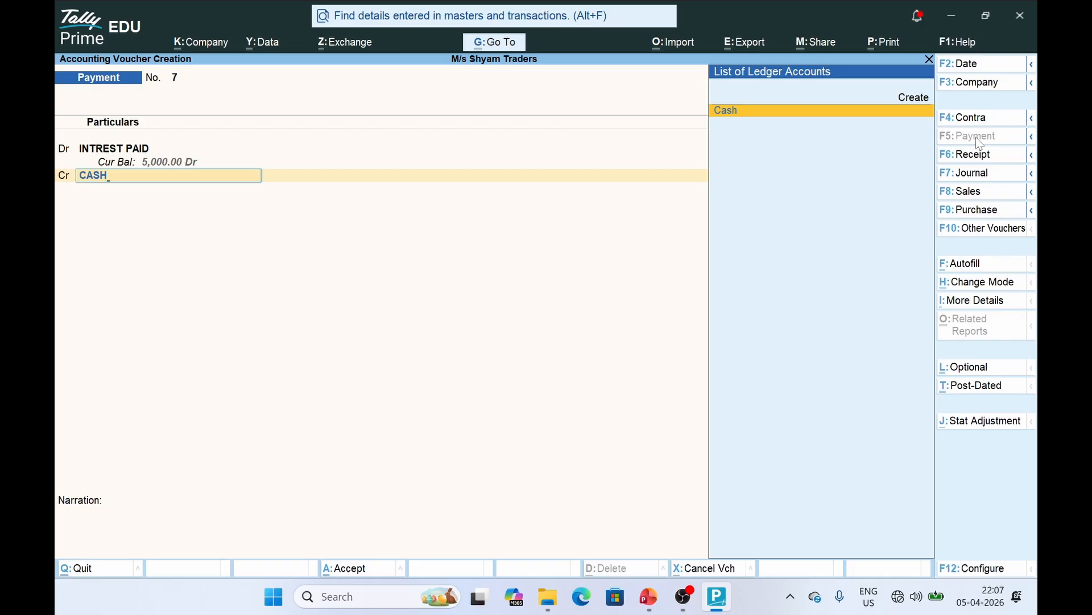
pyautogui.press('Return')
pyautogui.hotkey('ctrl', 'a')
pyautogui.hotkey('alt', 'Tab')
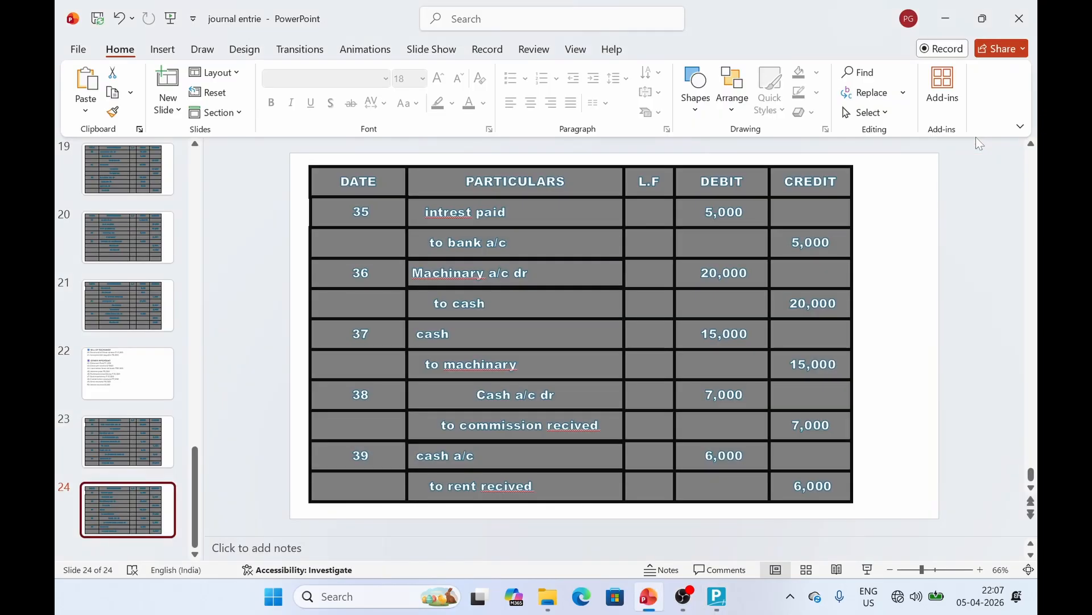
pyautogui.hotkey('alt', 'Tab')
# Save Payment voucher 8 debiting MACHINARY A/C 15,000 against Cash
pyautogui.write('MA')
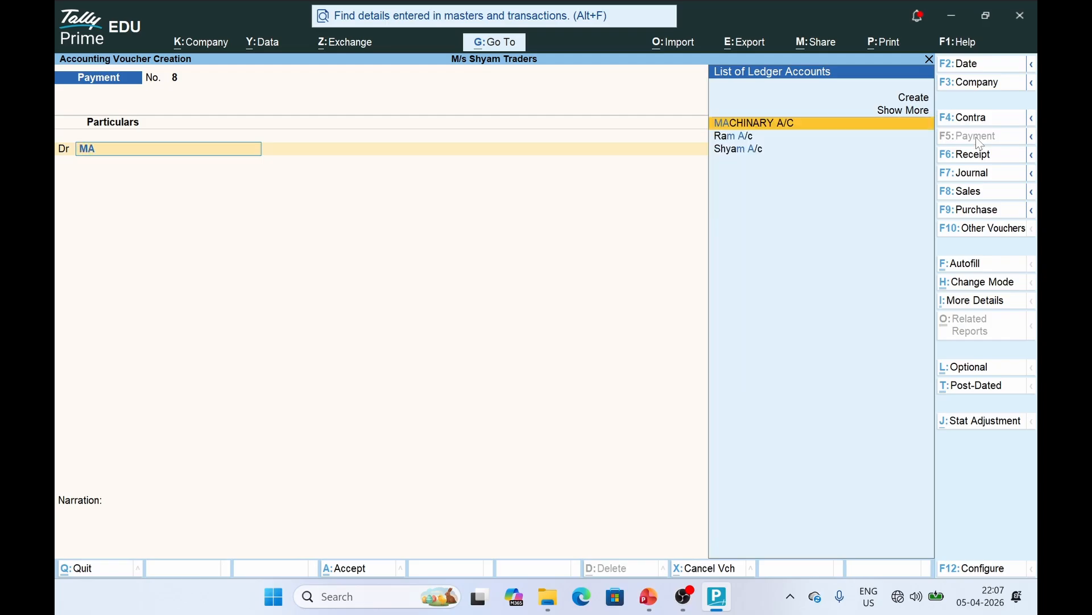
pyautogui.press('Return')
pyautogui.hotkey('alt', 'Tab')
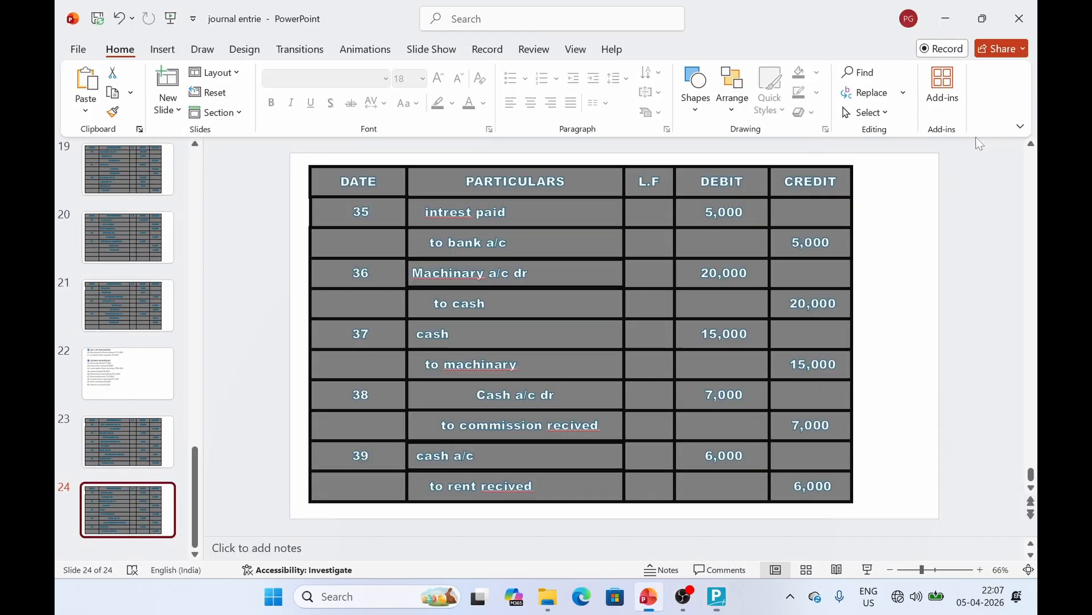
pyautogui.hotkey('alt', 'Tab')
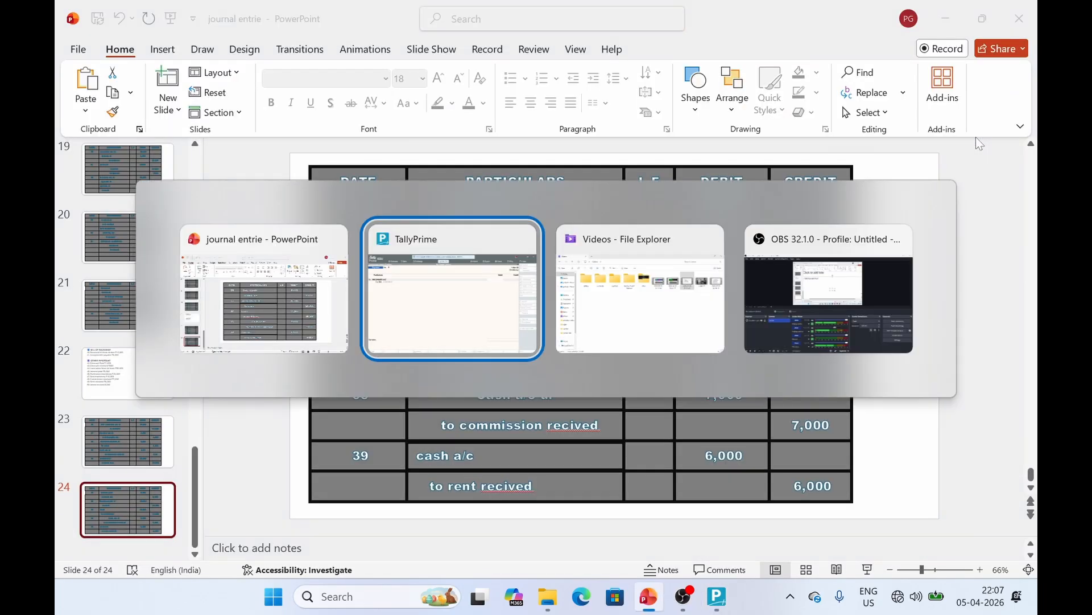
pyautogui.write('15000')
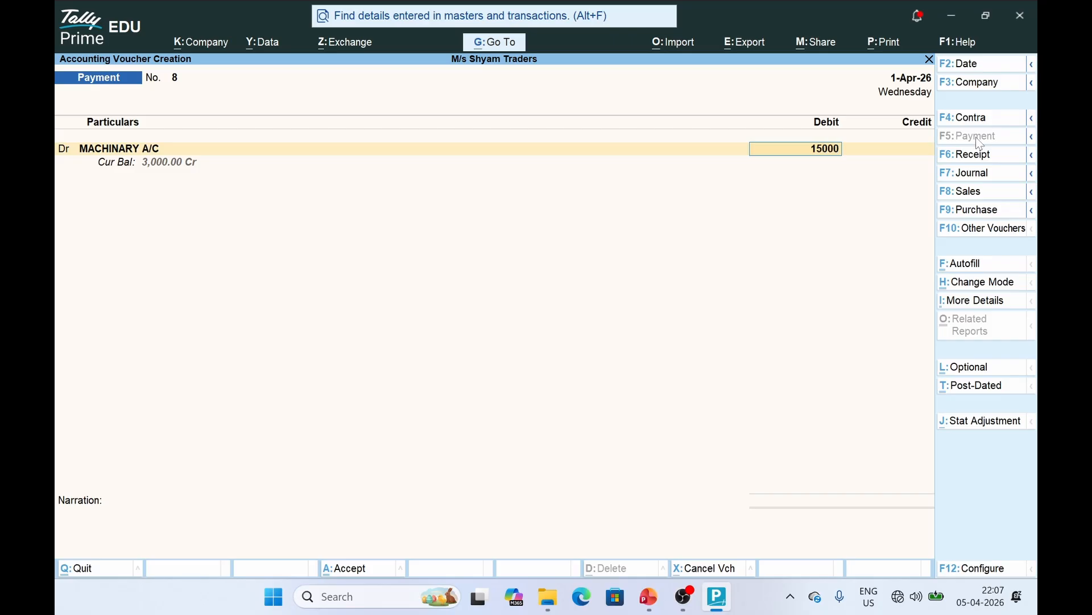
pyautogui.press('Return')
pyautogui.write('CASH')
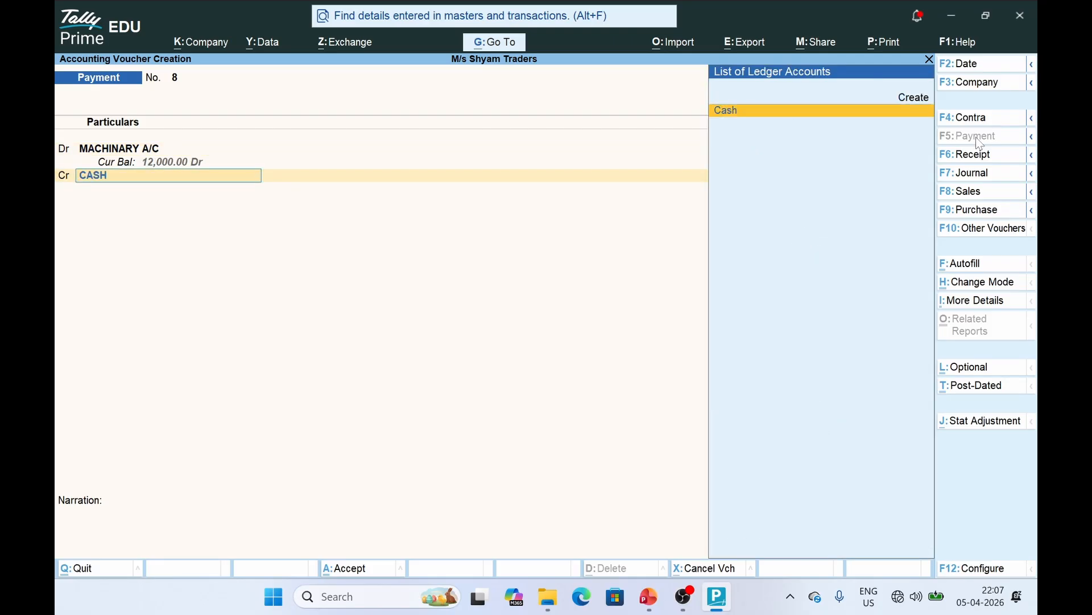
pyautogui.press('Return')
pyautogui.hotkey('ctrl', 'a')
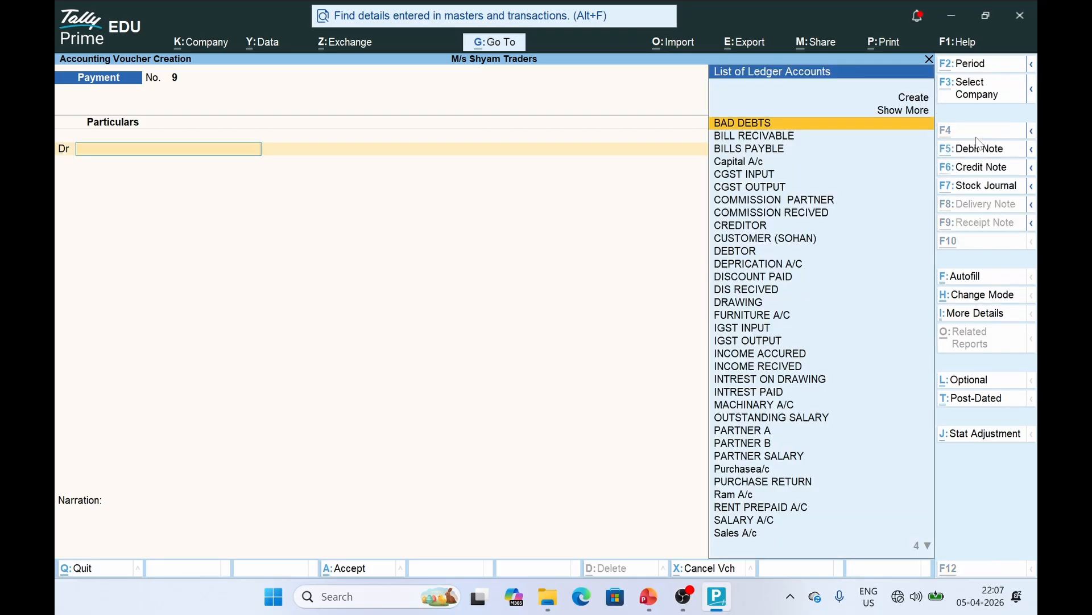
# Review entry 37 (cash to machinary) on the slide and switch the voucher type to Journal
pyautogui.hotkey('alt', 'Tab')
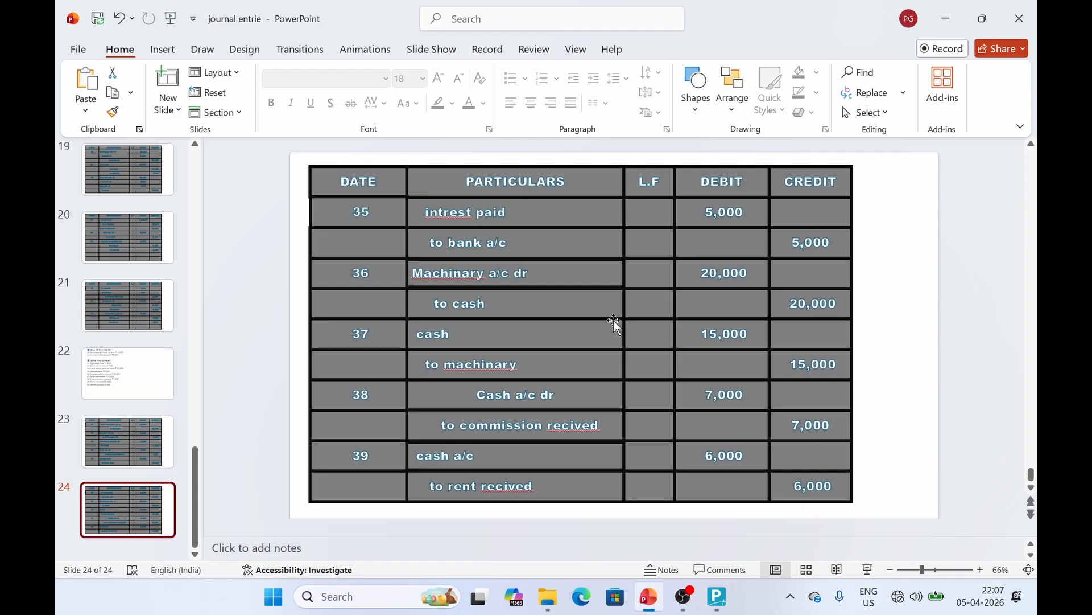
pyautogui.click(453, 375)
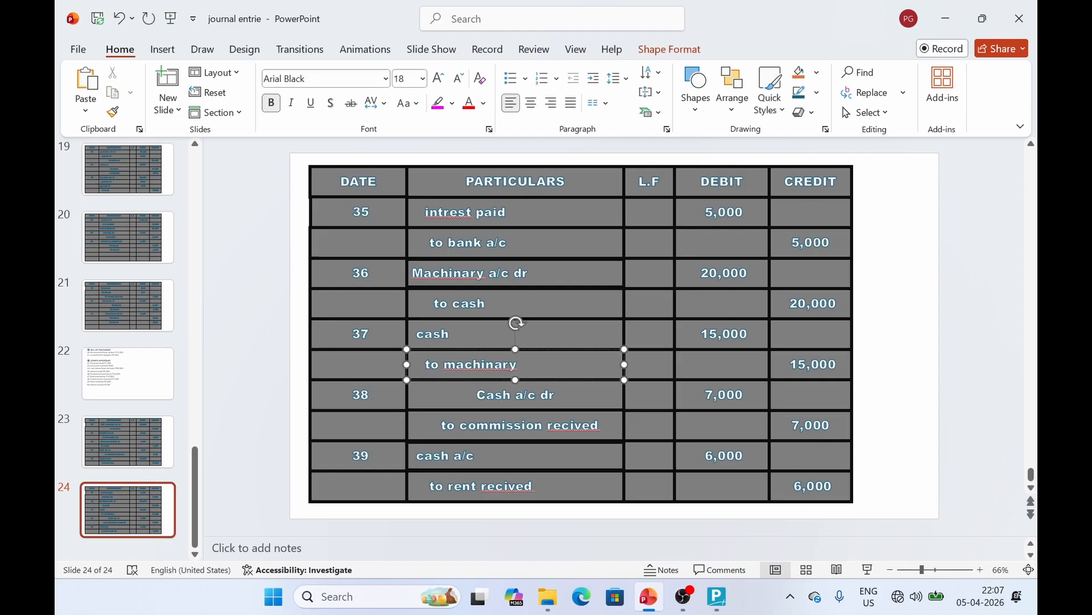
pyautogui.click(461, 341)
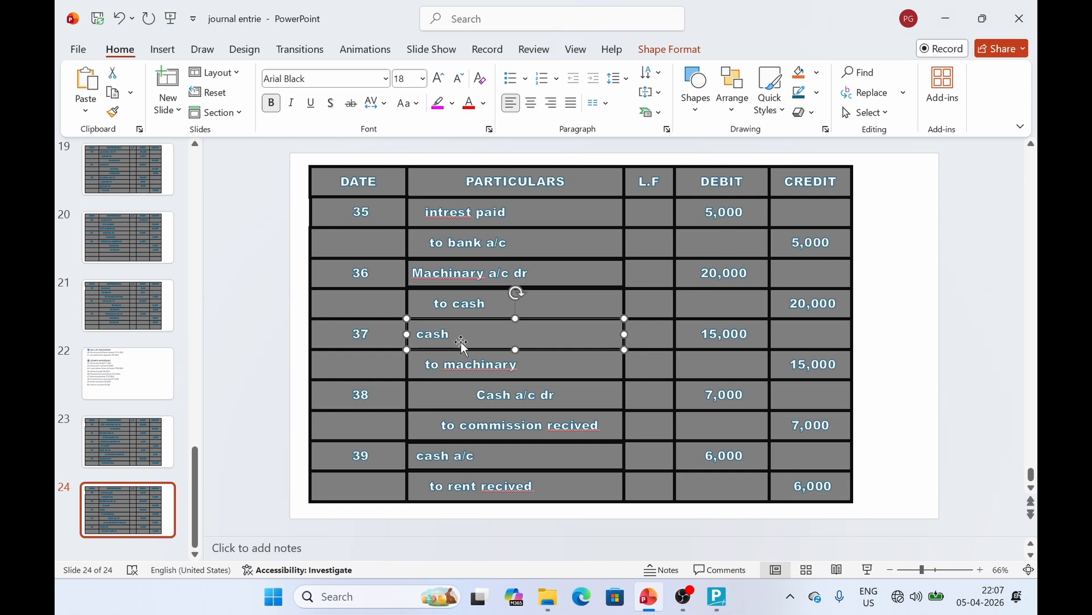
pyautogui.hotkey('alt', 'Tab')
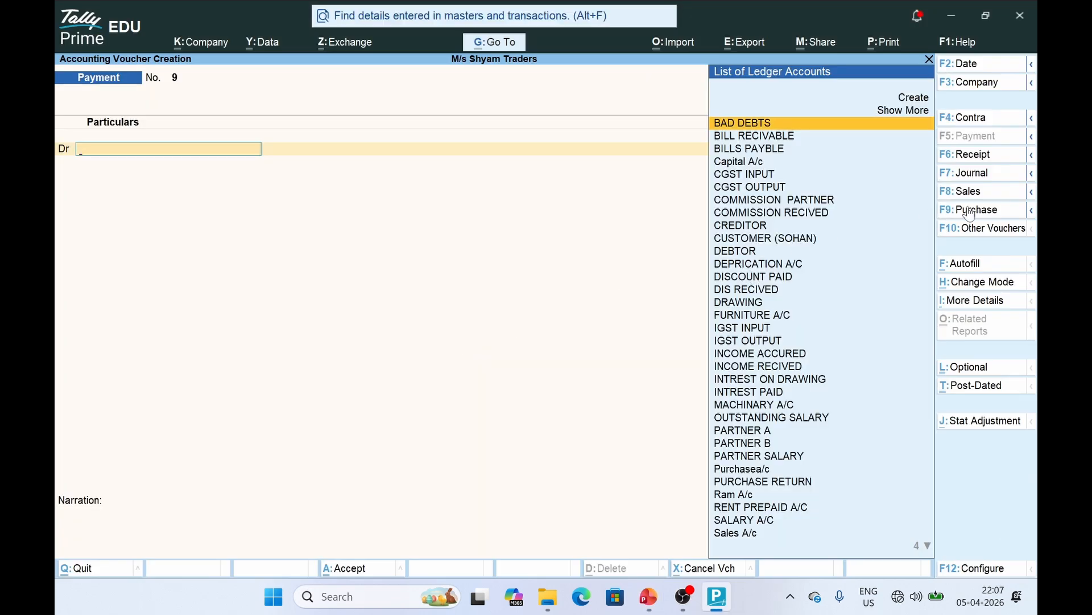
pyautogui.click(985, 200)
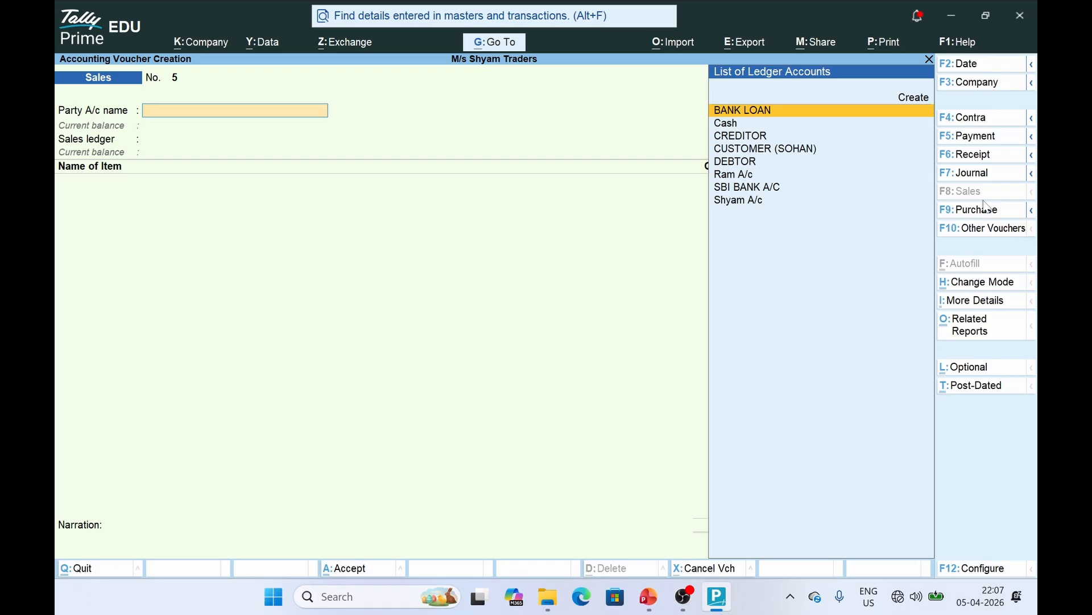
pyautogui.click(979, 176)
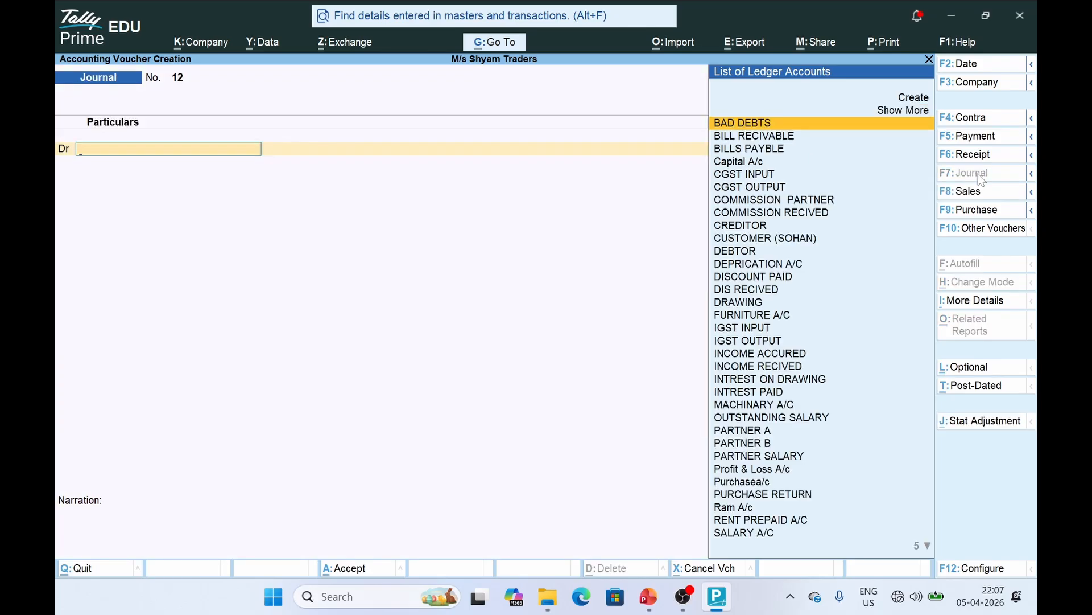
# Select Cash as the Journal's debit ledger, checking entry 37 on the slide
pyautogui.write('Cash')
pyautogui.press('Return')
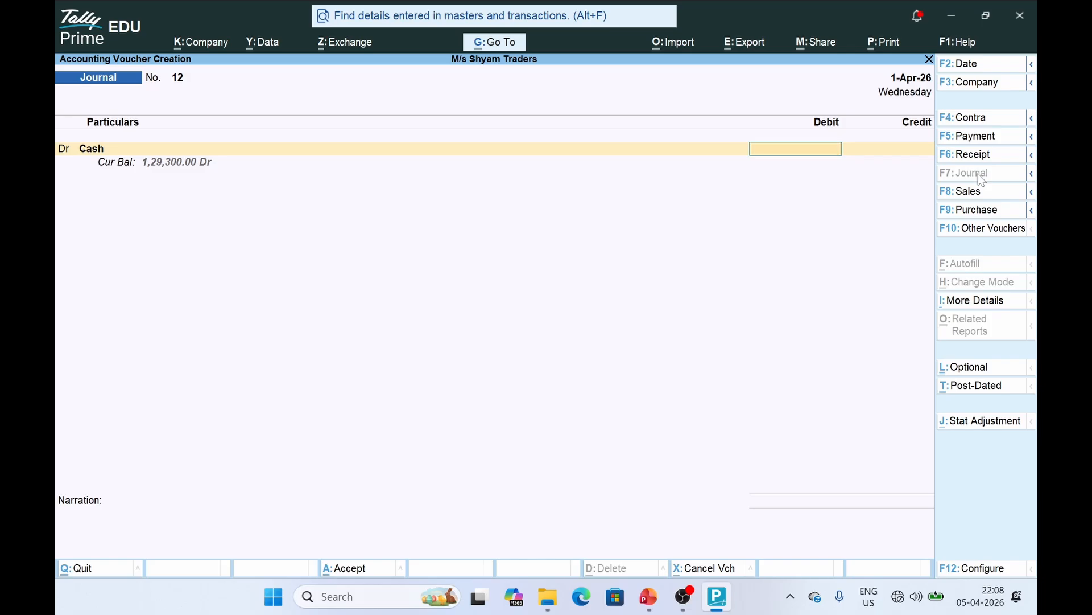
pyautogui.hotkey('alt', 'Tab')
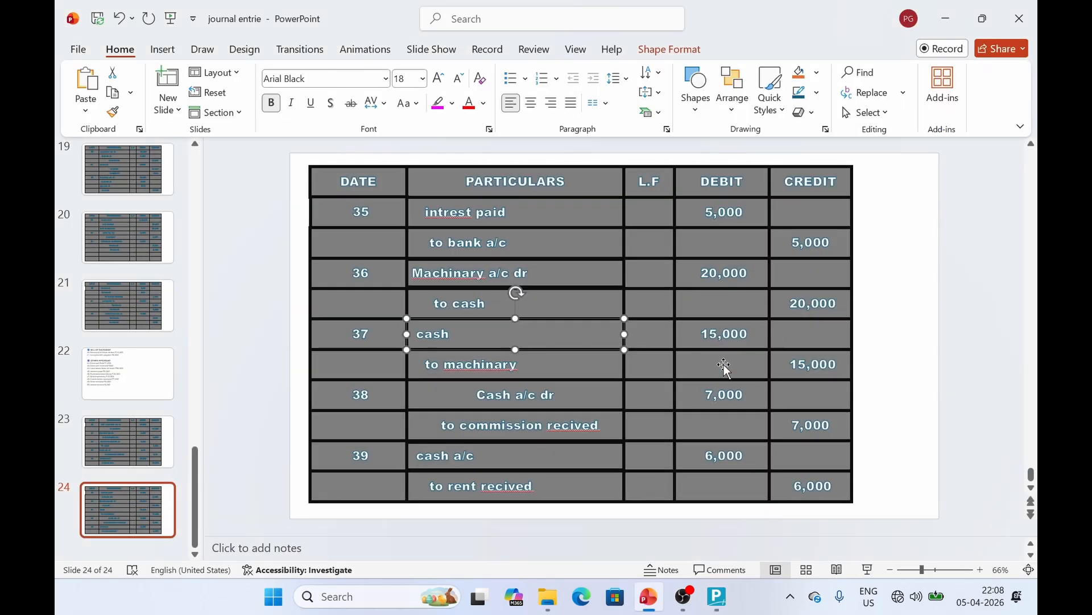
pyautogui.click(511, 413)
pyautogui.click(467, 368)
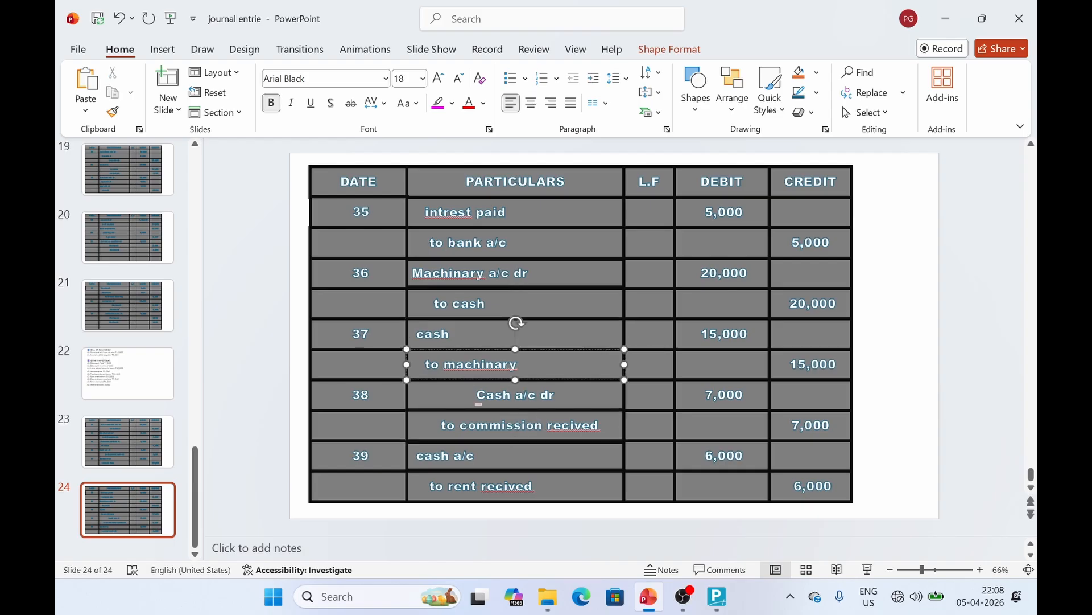
pyautogui.click(456, 341)
pyautogui.hotkey('alt', 'Tab')
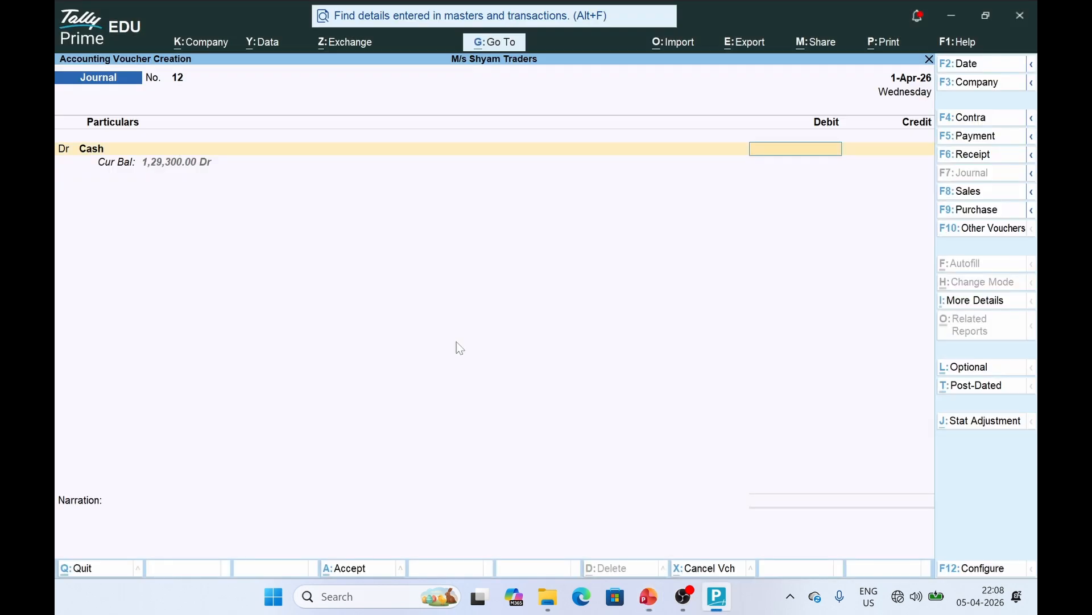
# Debit Cash 15,000, credit MACHINARY A/C, and save Journal 12; then review entry 38
pyautogui.write('15000')
pyautogui.press('Return')
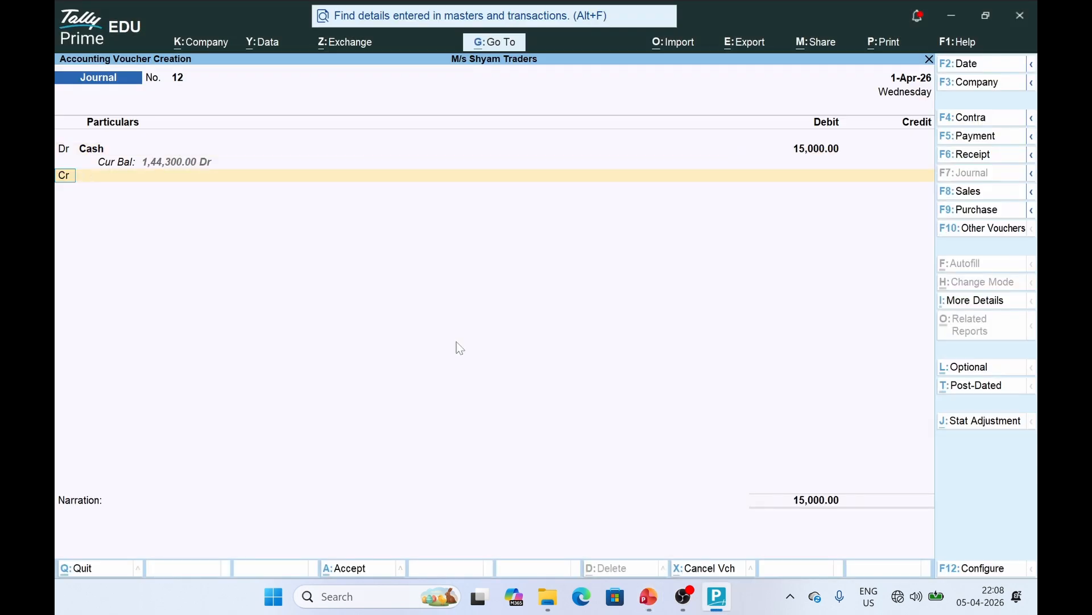
pyautogui.press('Return')
pyautogui.write('MACH')
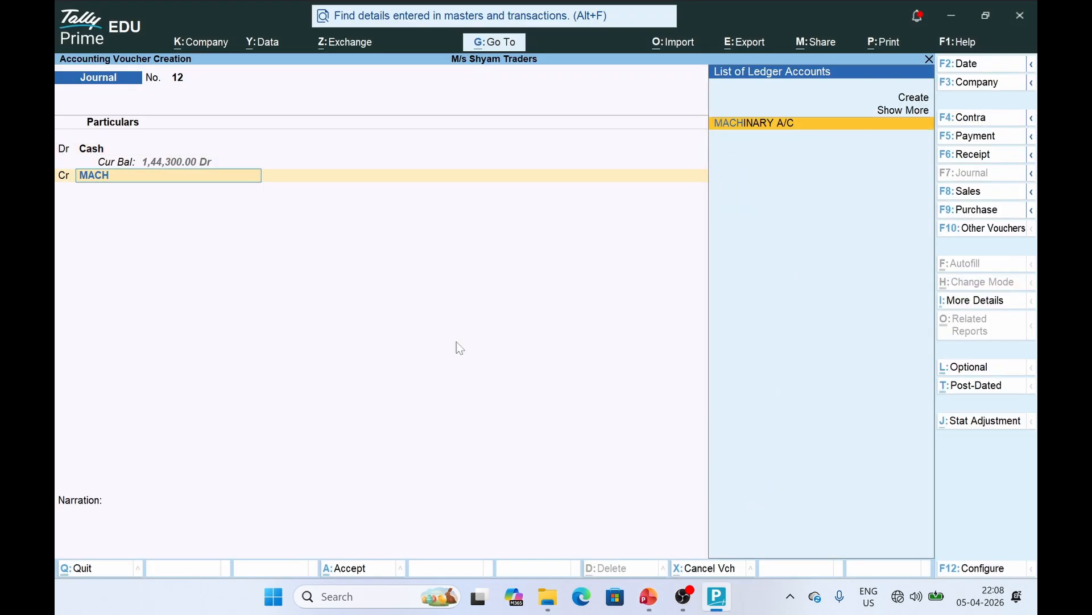
pyautogui.press('Return')
pyautogui.press('Return')
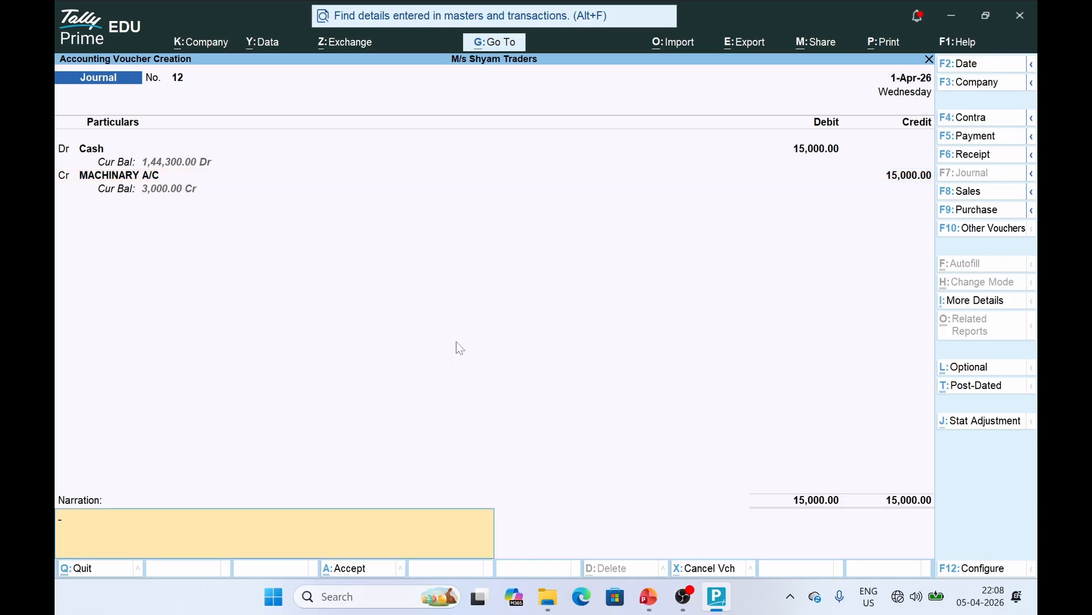
pyautogui.press('Return')
pyautogui.press('Return')
pyautogui.hotkey('alt', 'Tab')
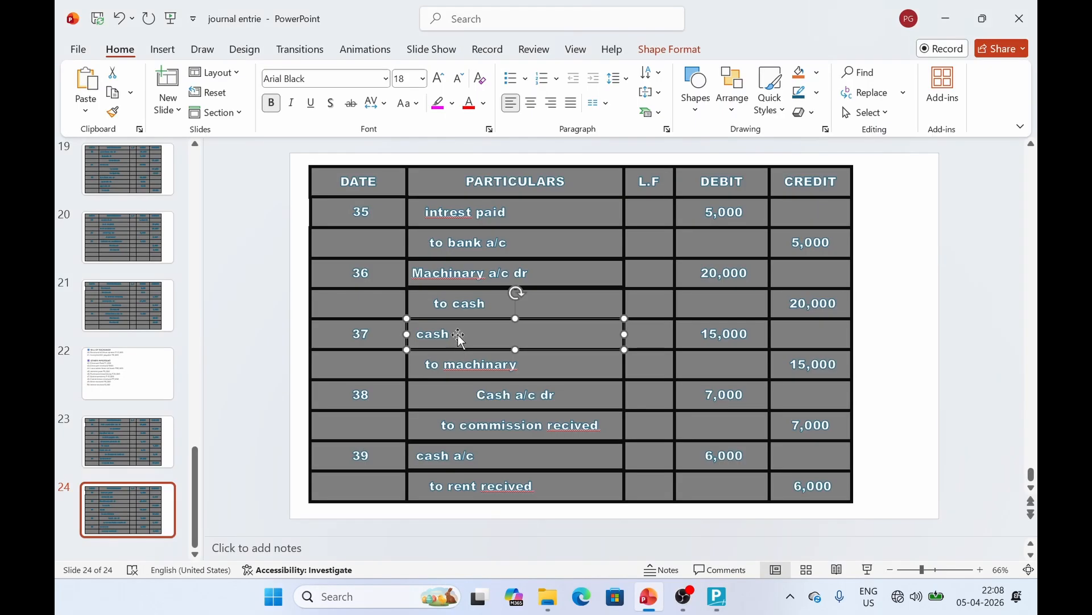
pyautogui.click(449, 395)
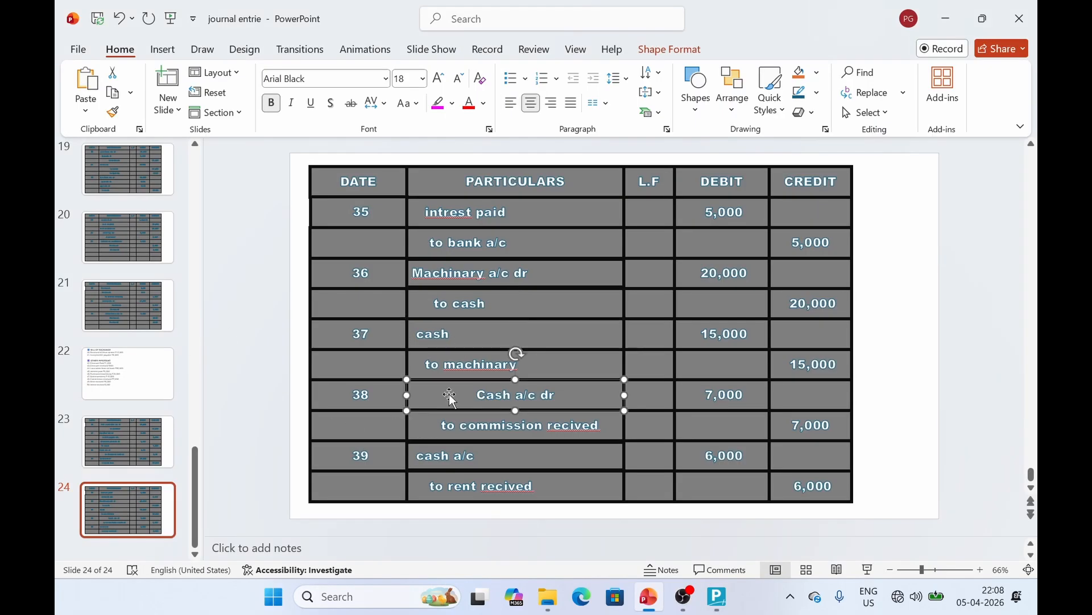
pyautogui.hotkey('alt', 'Tab')
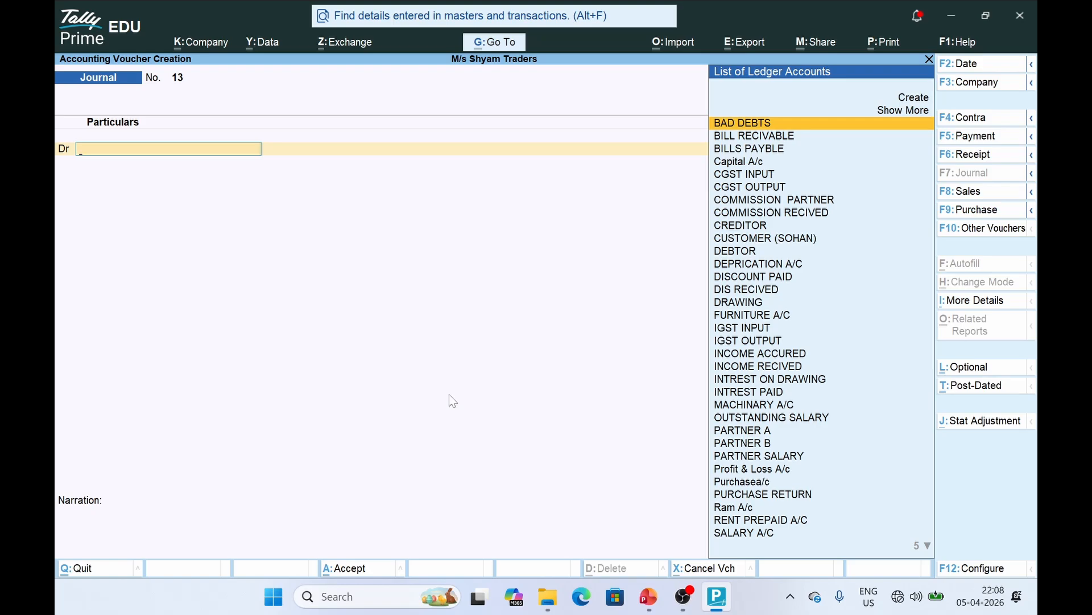
# Record Receipt 7 crediting COMMISSION RECIVED 7,000 and debiting Cash
pyautogui.click(987, 160)
pyautogui.write('COM')
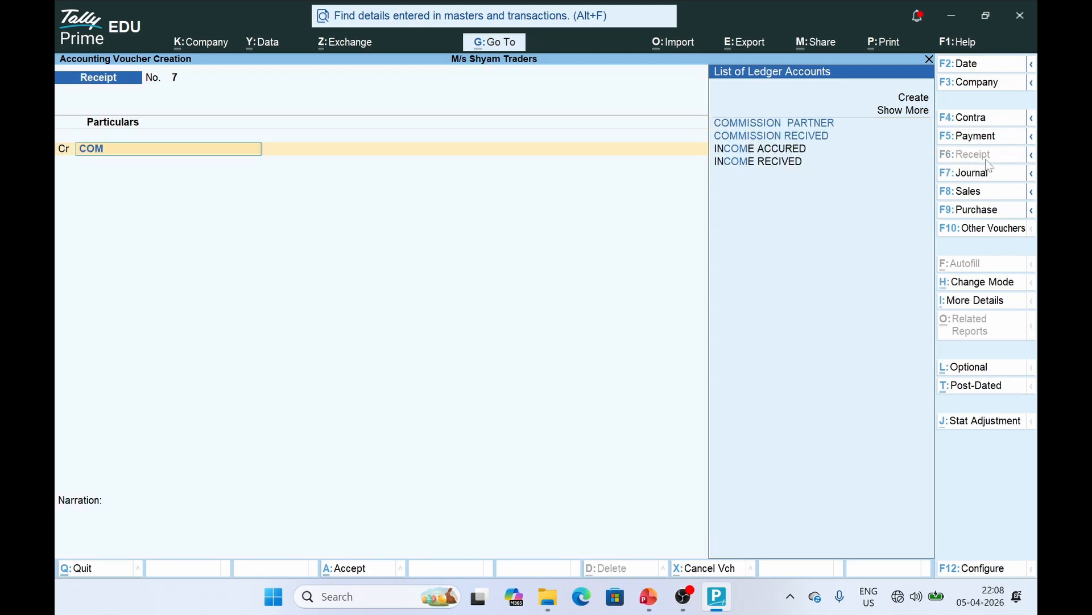
pyautogui.press('Down')
pyautogui.press('Return')
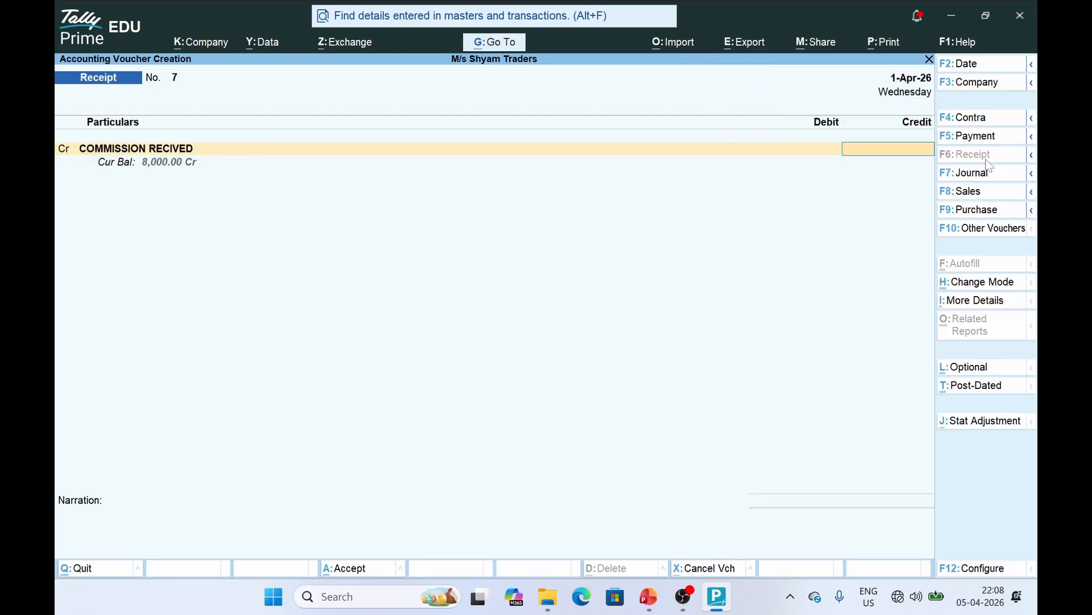
pyautogui.hotkey('alt', 'Tab')
pyautogui.hotkey('alt', 'Tab')
pyautogui.write('7000')
pyautogui.press('Return')
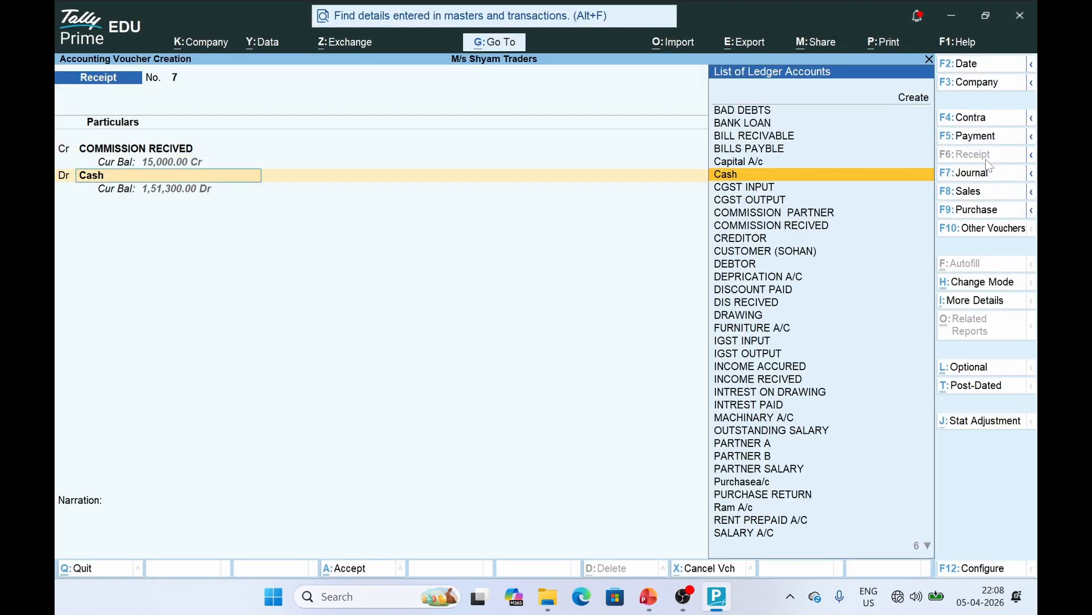
pyautogui.hotkey('ctrl', 'a')
pyautogui.hotkey('alt', 'Tab')
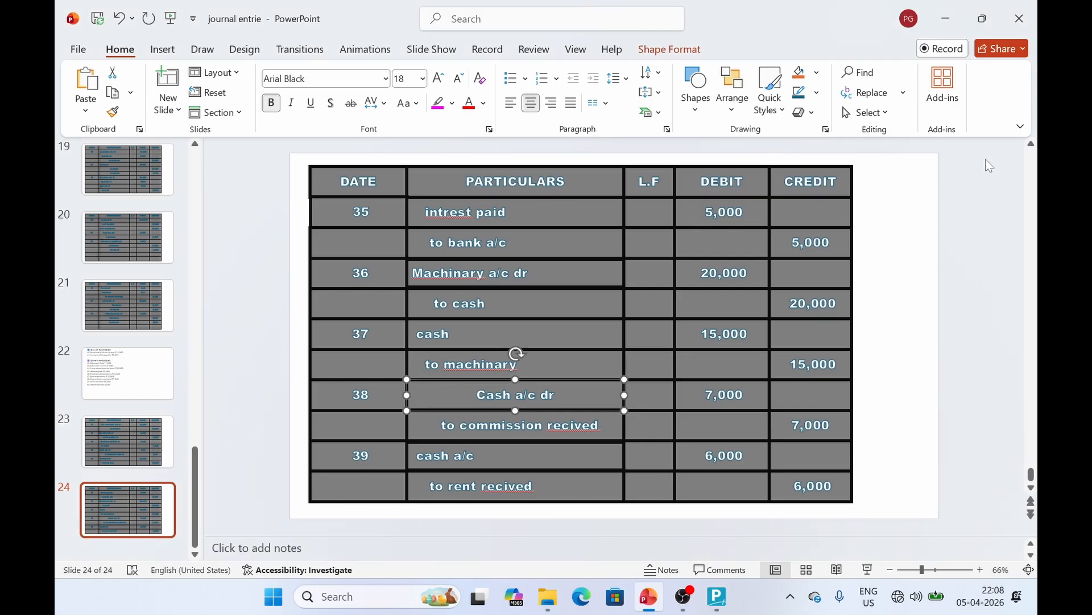
pyautogui.hotkey('alt', 'Tab')
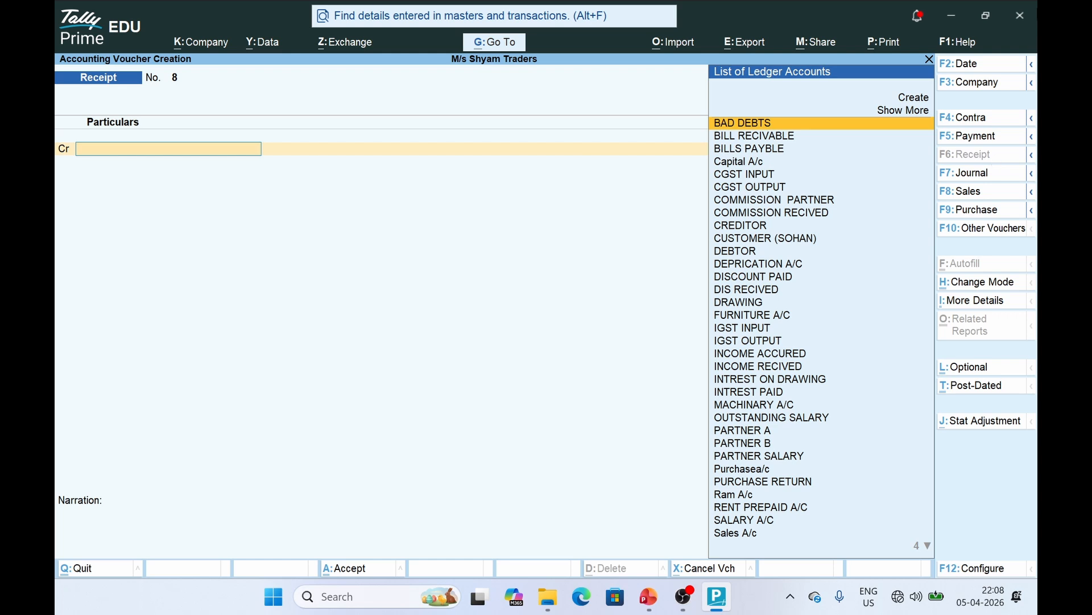
# Create the RENT RECIVED ledger under Indirect Incomes, correcting its group
pyautogui.click(912, 99)
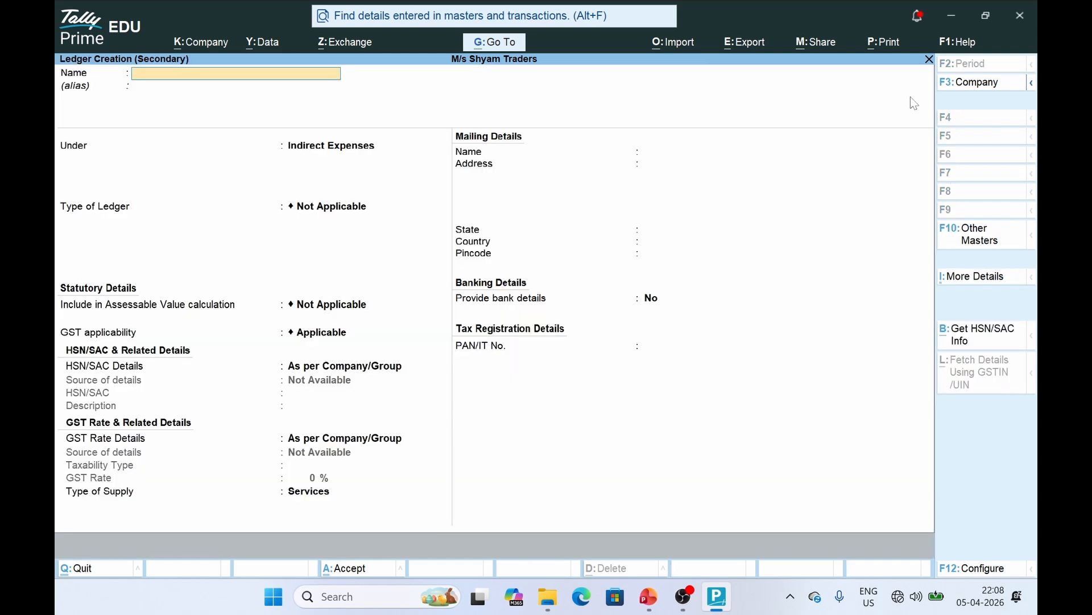
pyautogui.write('RENT RECIVED')
pyautogui.press('Return')
pyautogui.write('INDI')
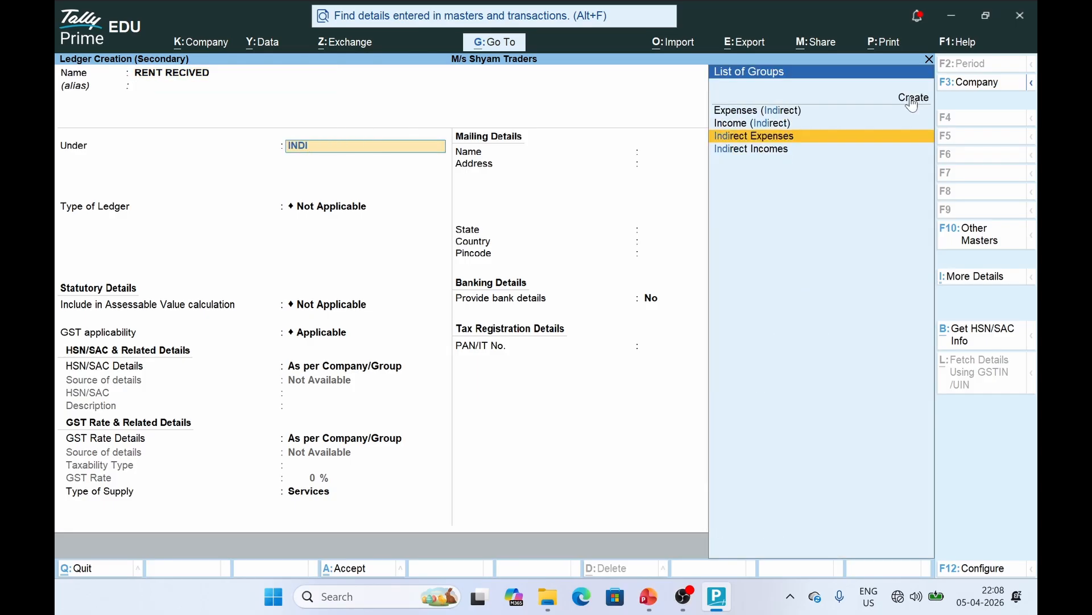
pyautogui.press('Return')
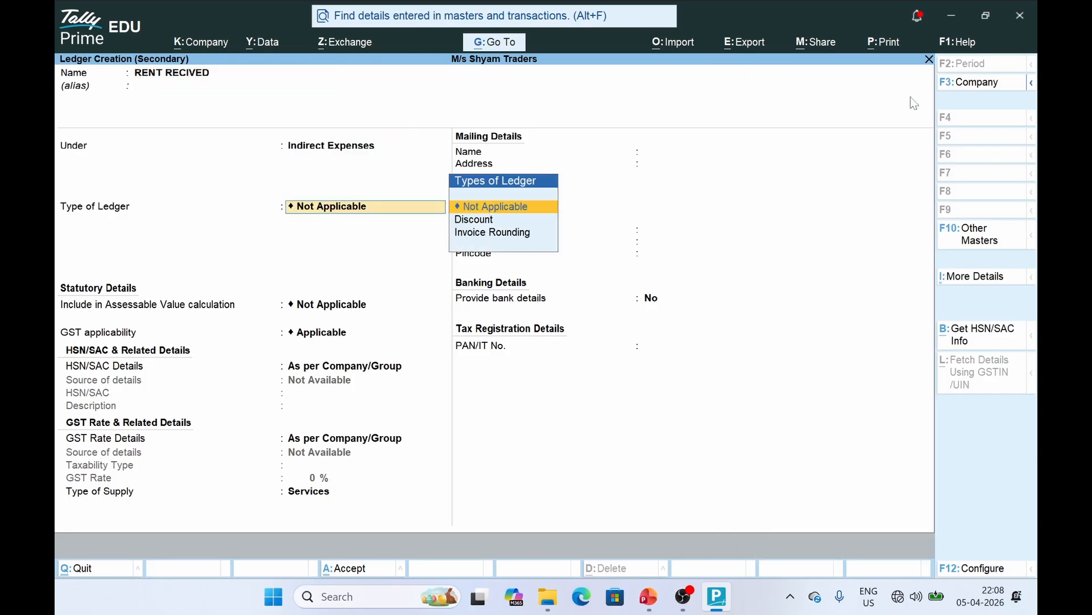
pyautogui.press('BackSpace')
pyautogui.press('Down')
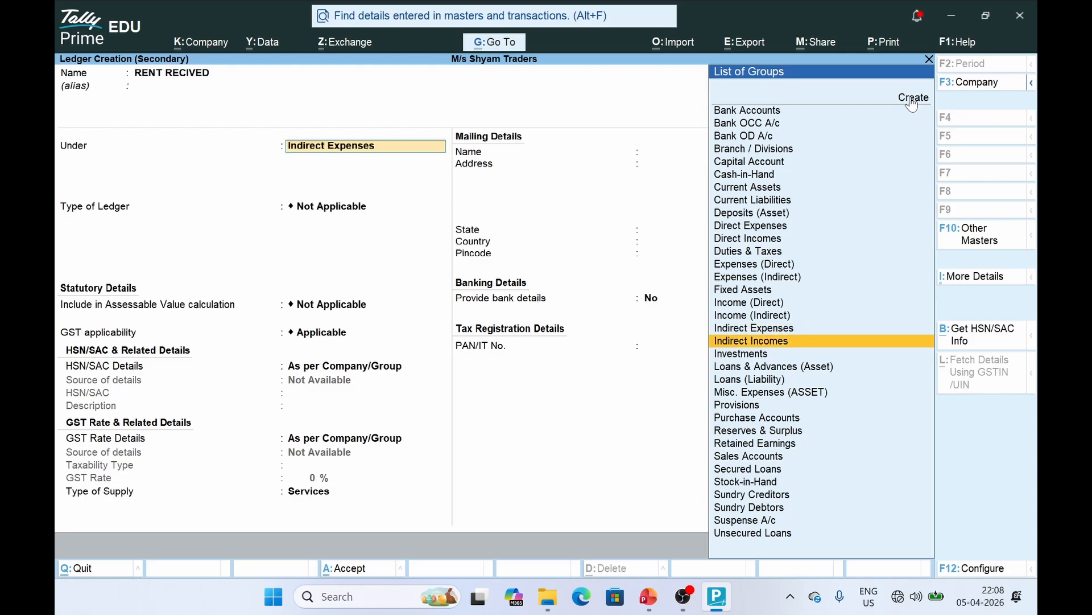
pyautogui.press('Return')
pyautogui.hotkey('ctrl', 'a')
# Credit RENT RECIVED 6,000 with Cash as the debit ledger on Receipt 8
pyautogui.hotkey('alt', 'Tab')
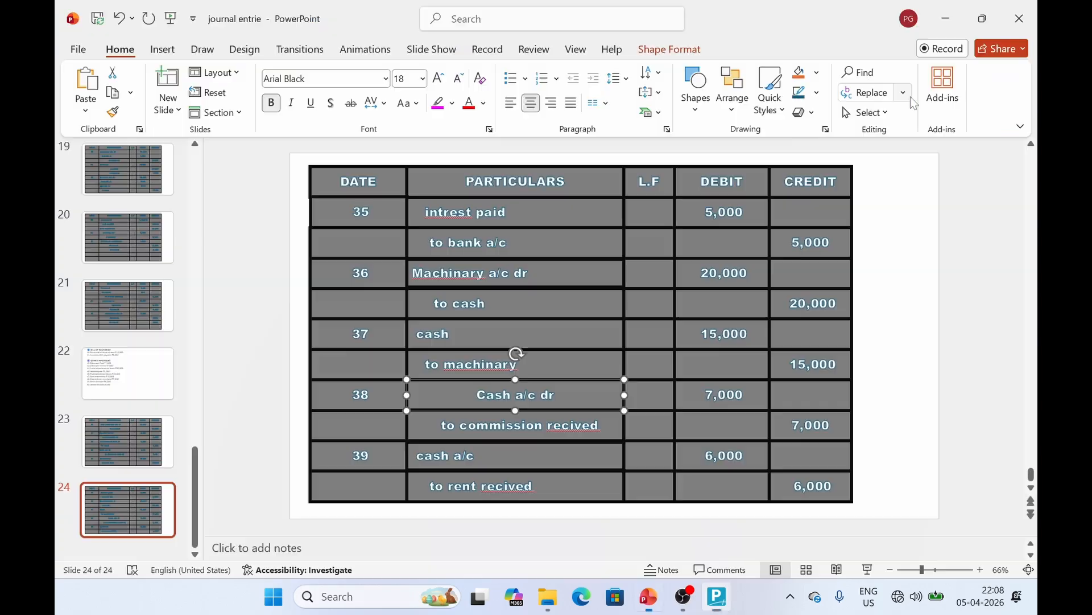
pyautogui.hotkey('alt', 'Tab')
pyautogui.write('6000')
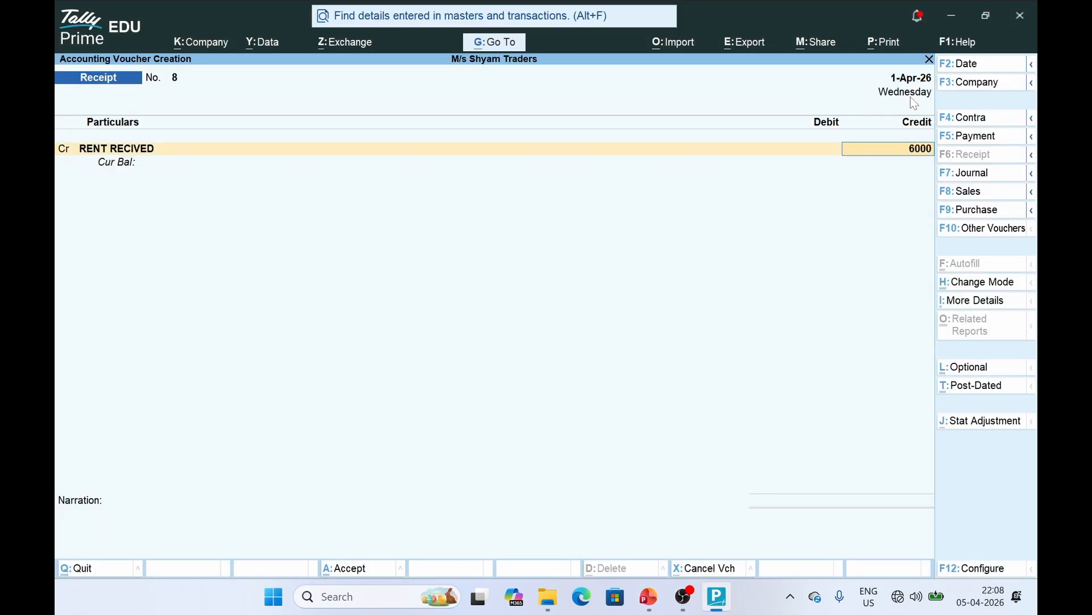
pyautogui.press('Return')
pyautogui.write('ca')
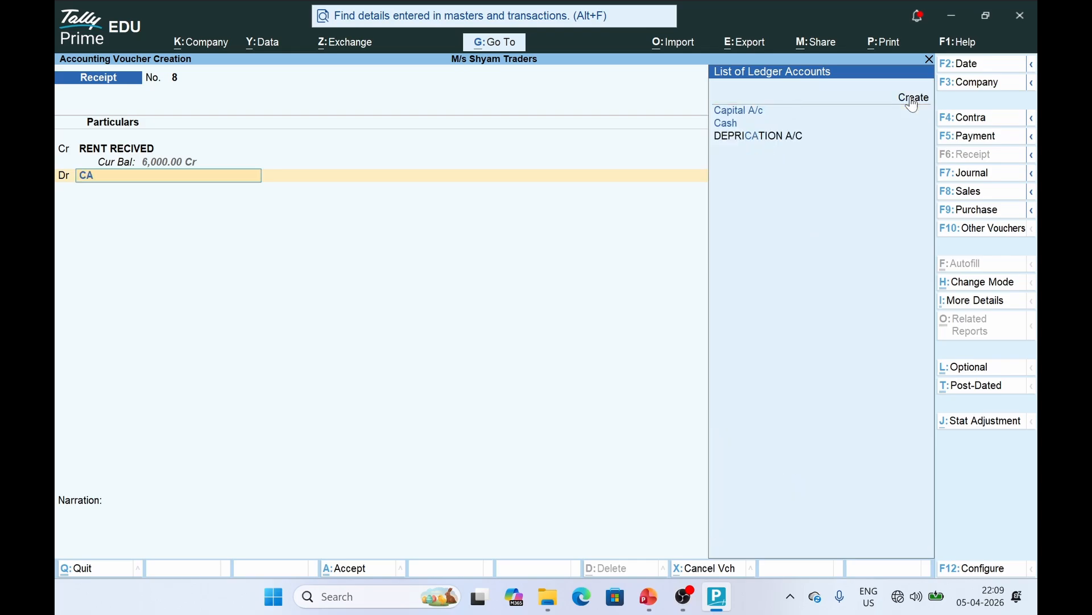
pyautogui.press('Return')
pyautogui.press('Return')
pyautogui.press('Return')
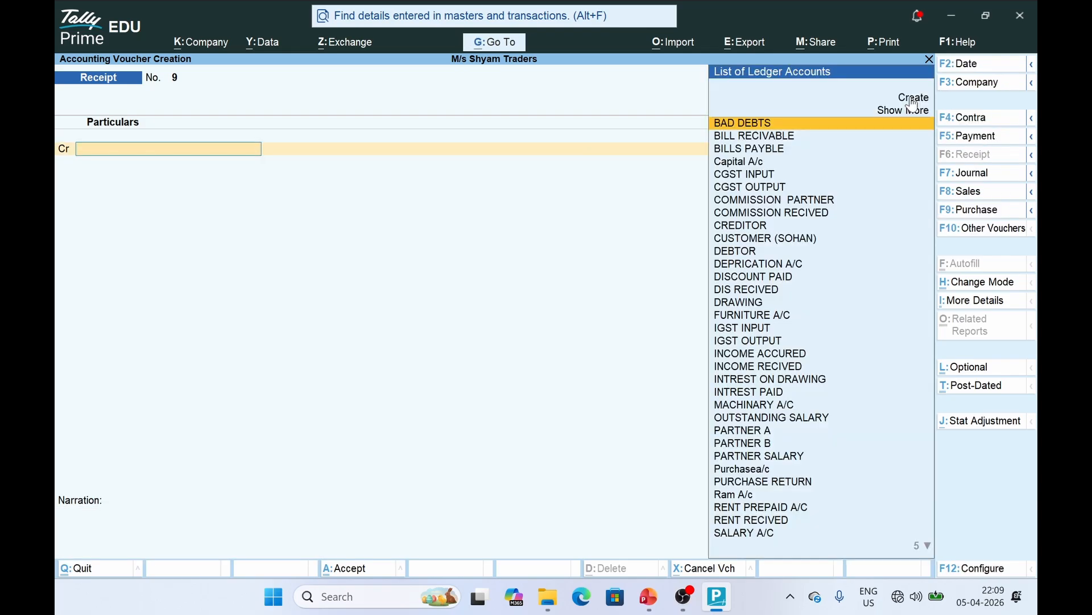
# Check the journal slide, then quit the blank Receipt voucher back to Gateway of Tally
pyautogui.hotkey('alt', 'Tab')
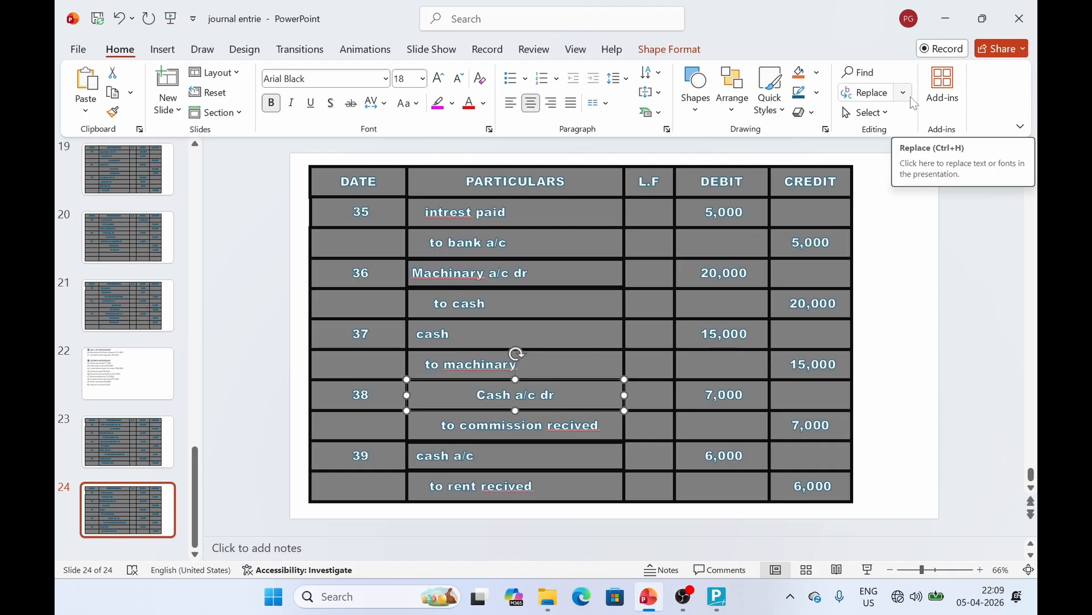
pyautogui.hotkey('alt', 'Tab')
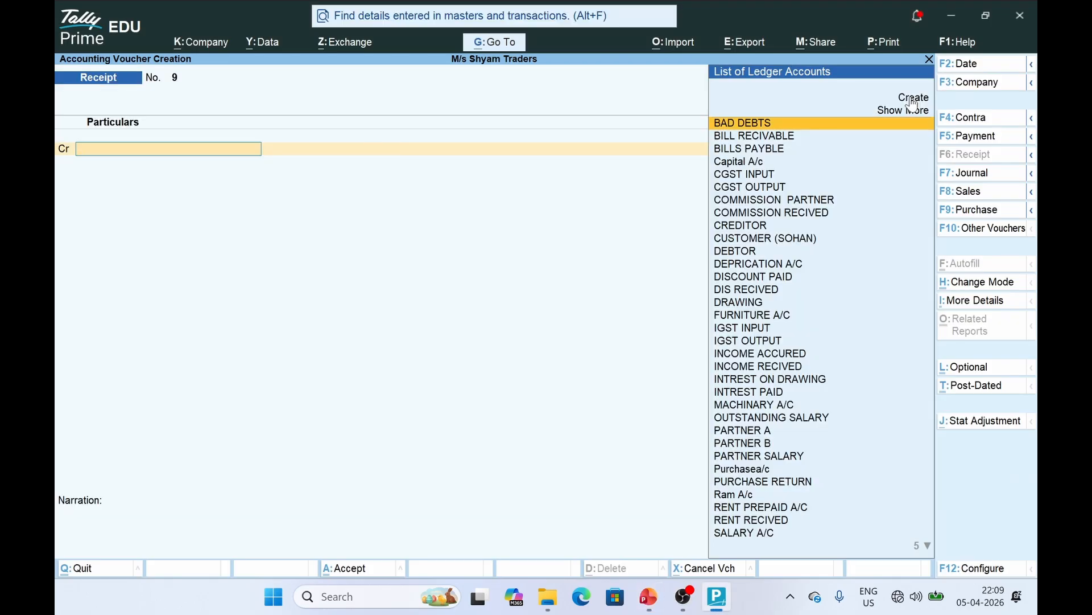
pyautogui.press('Escape')
pyautogui.press('Return')
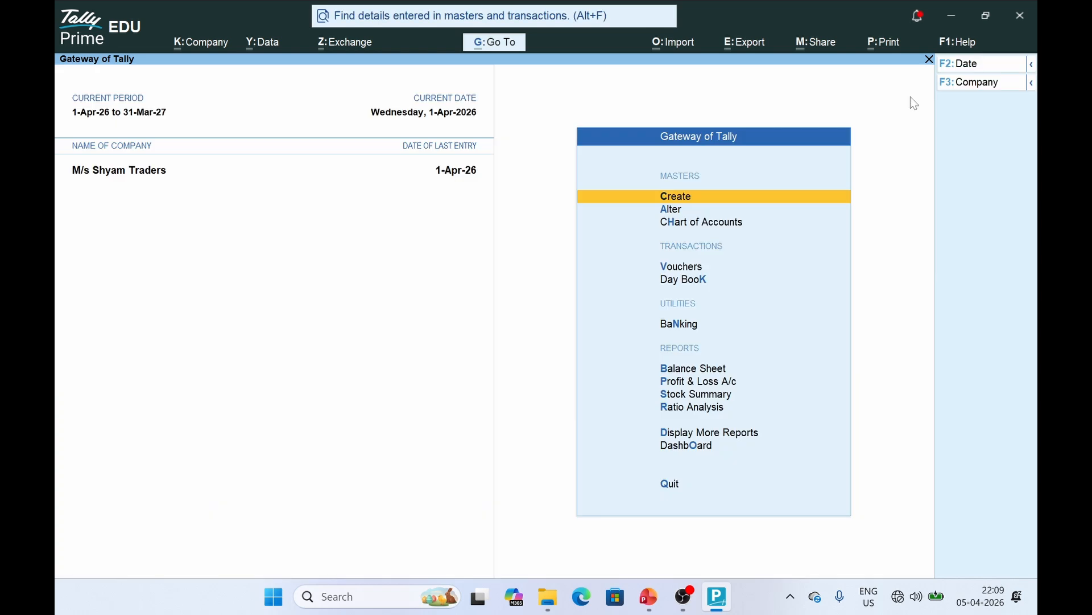
# Open Profit & Loss A/c in detailed view, showing gross profit 7,000 and nett loss 22,700
pyautogui.press('Down')
pyautogui.press('Down')
pyautogui.press('Down')
pyautogui.press('Down')
pyautogui.press('Down')
pyautogui.press('Down')
pyautogui.press('Down')
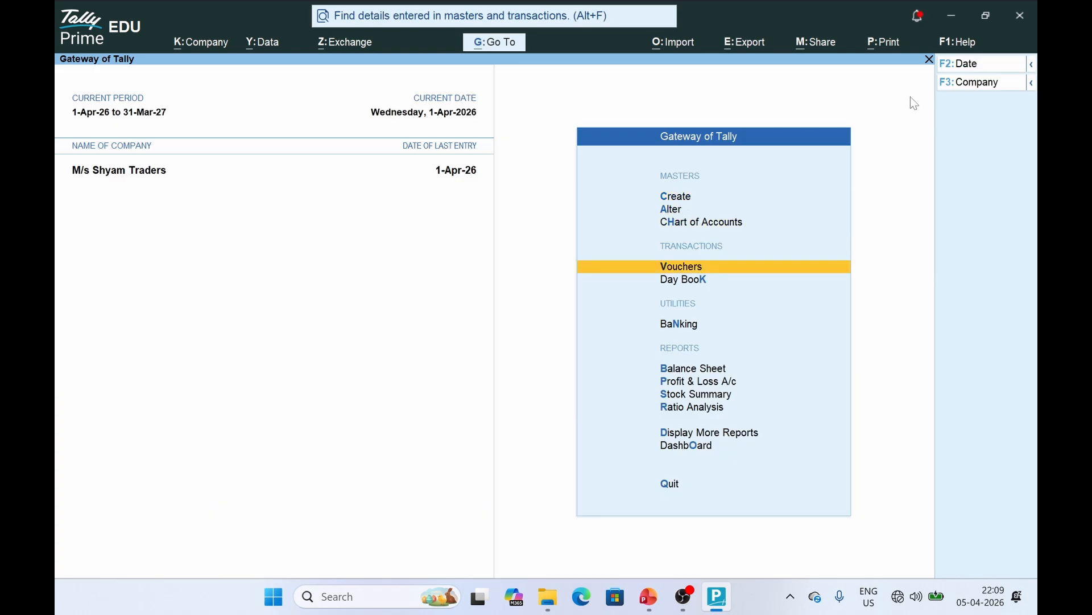
pyautogui.press('Return')
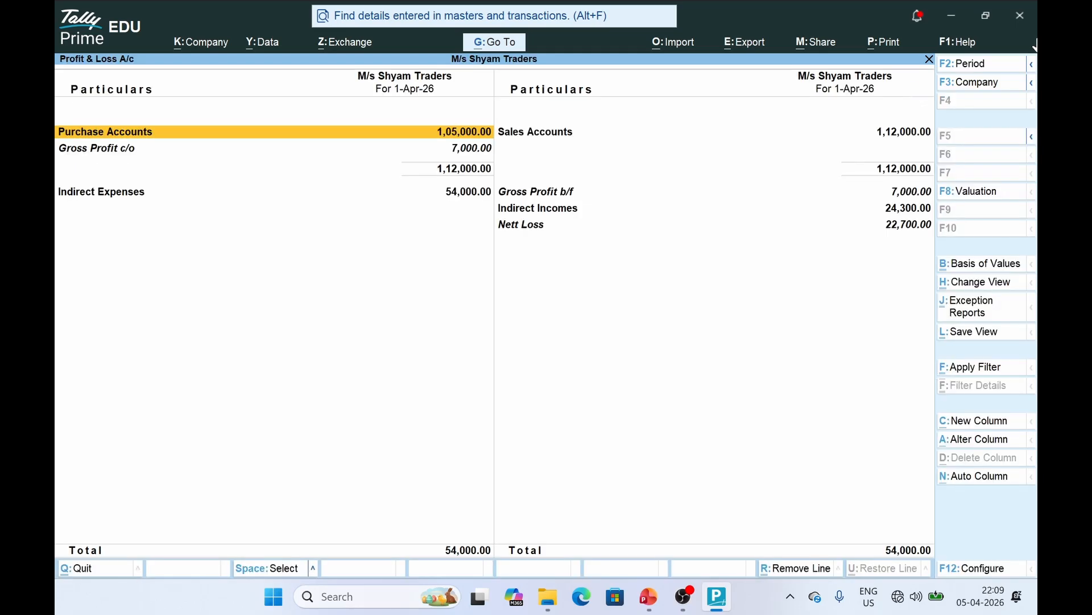
pyautogui.hotkey('alt', 'F5')
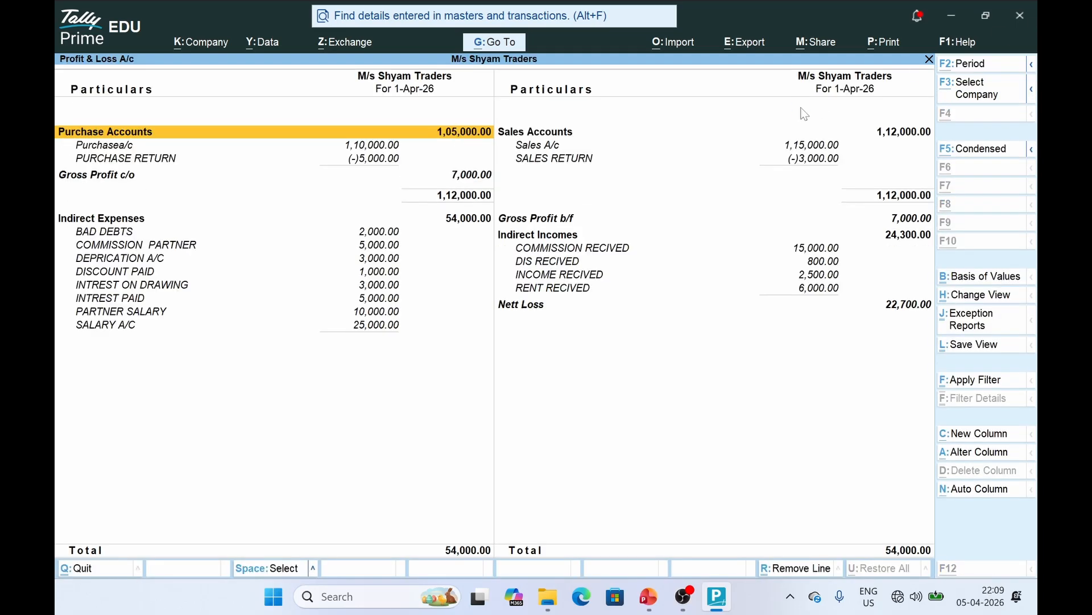
pyautogui.press('Right')
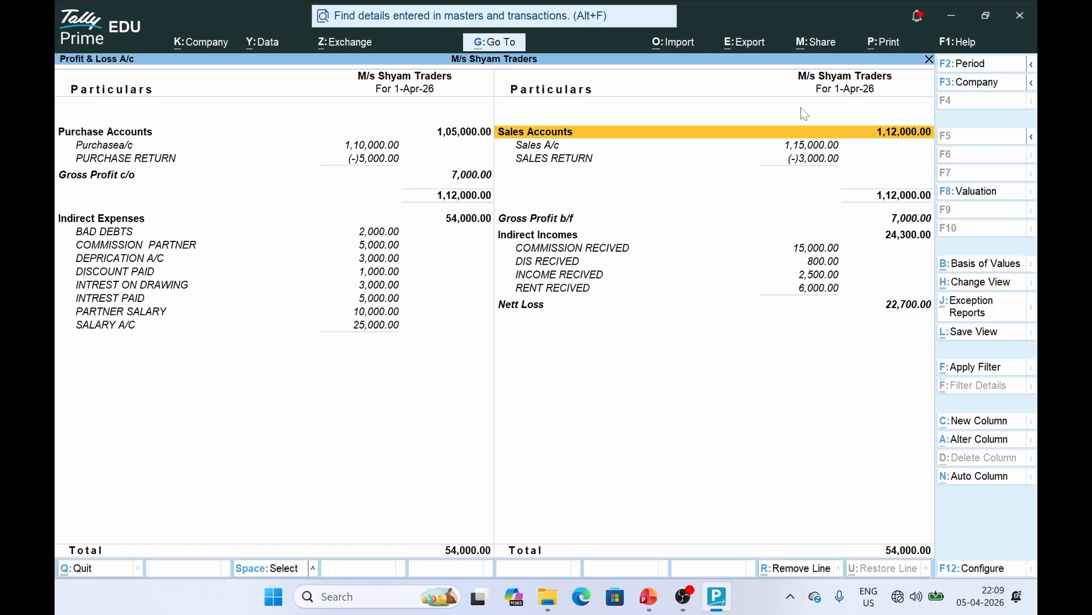